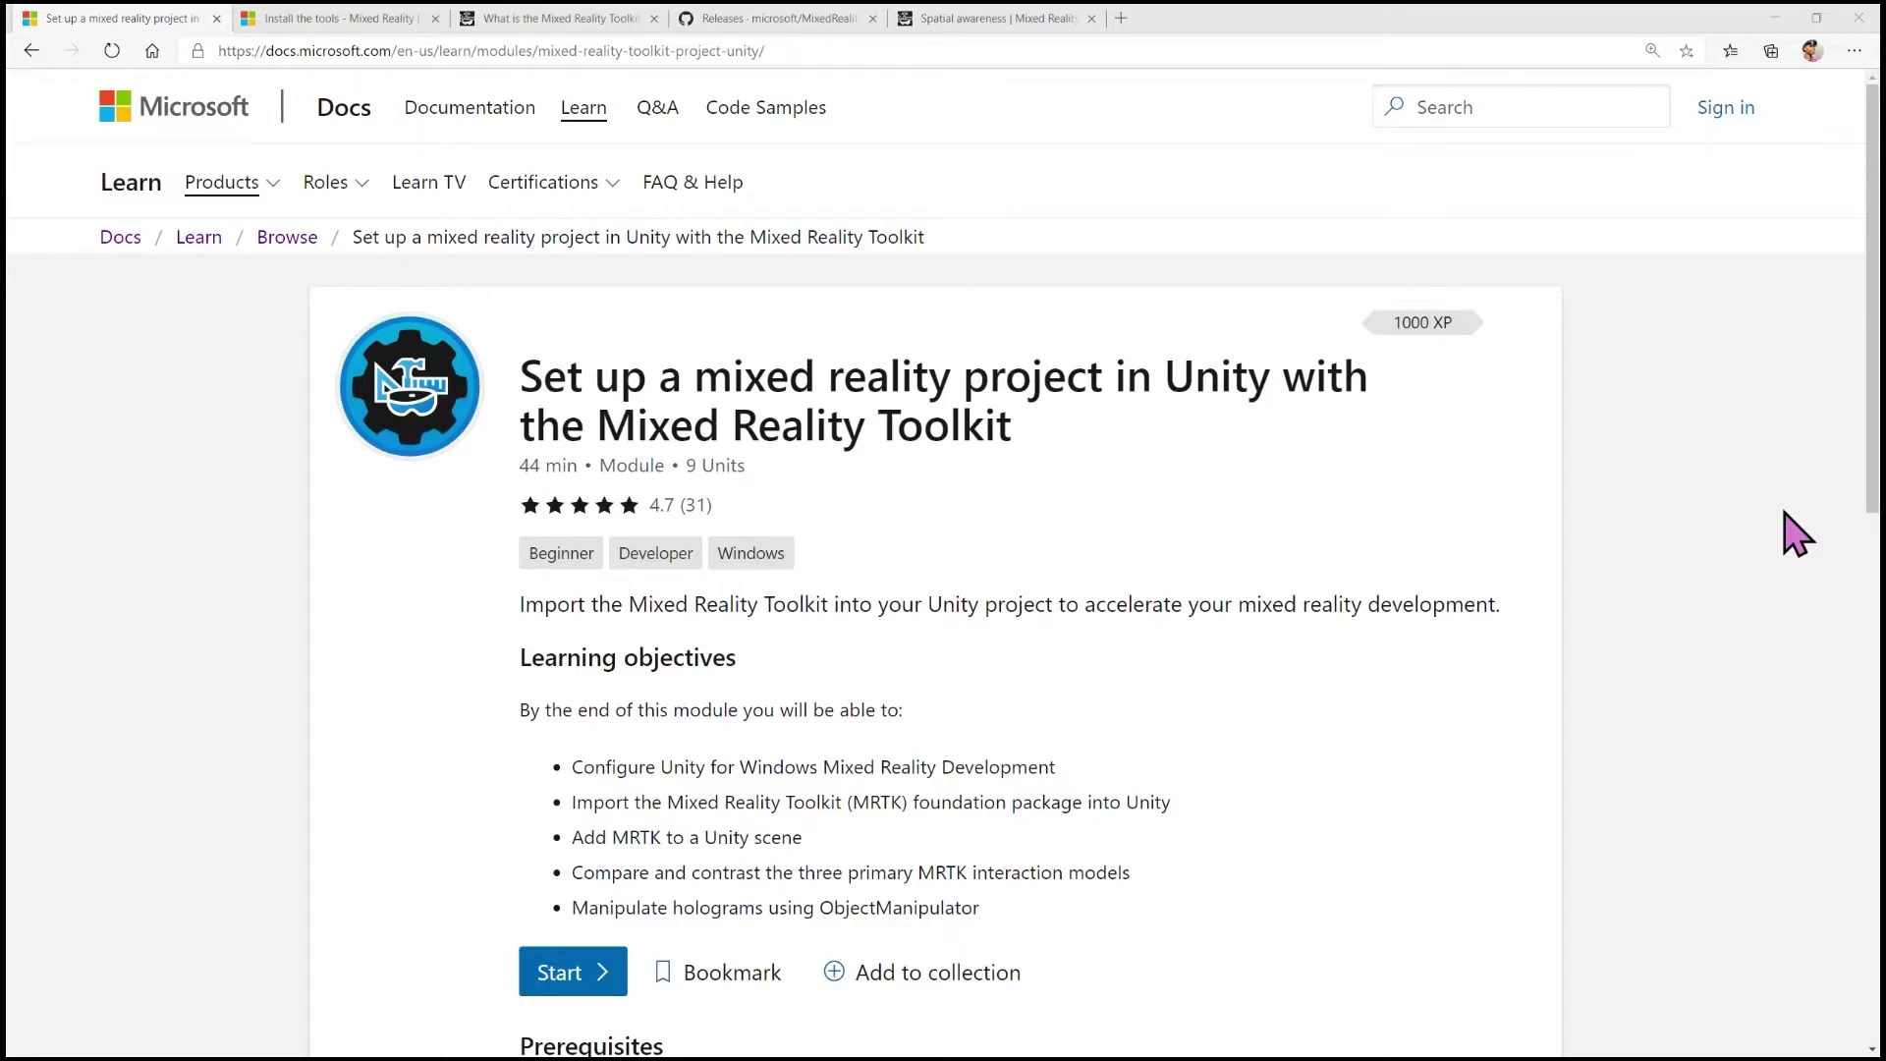
# Review the learning objectives, prerequisites and unit list of the Mixed Reality Toolkit Unity module page
pyautogui.scroll(-2, 1873, 346)
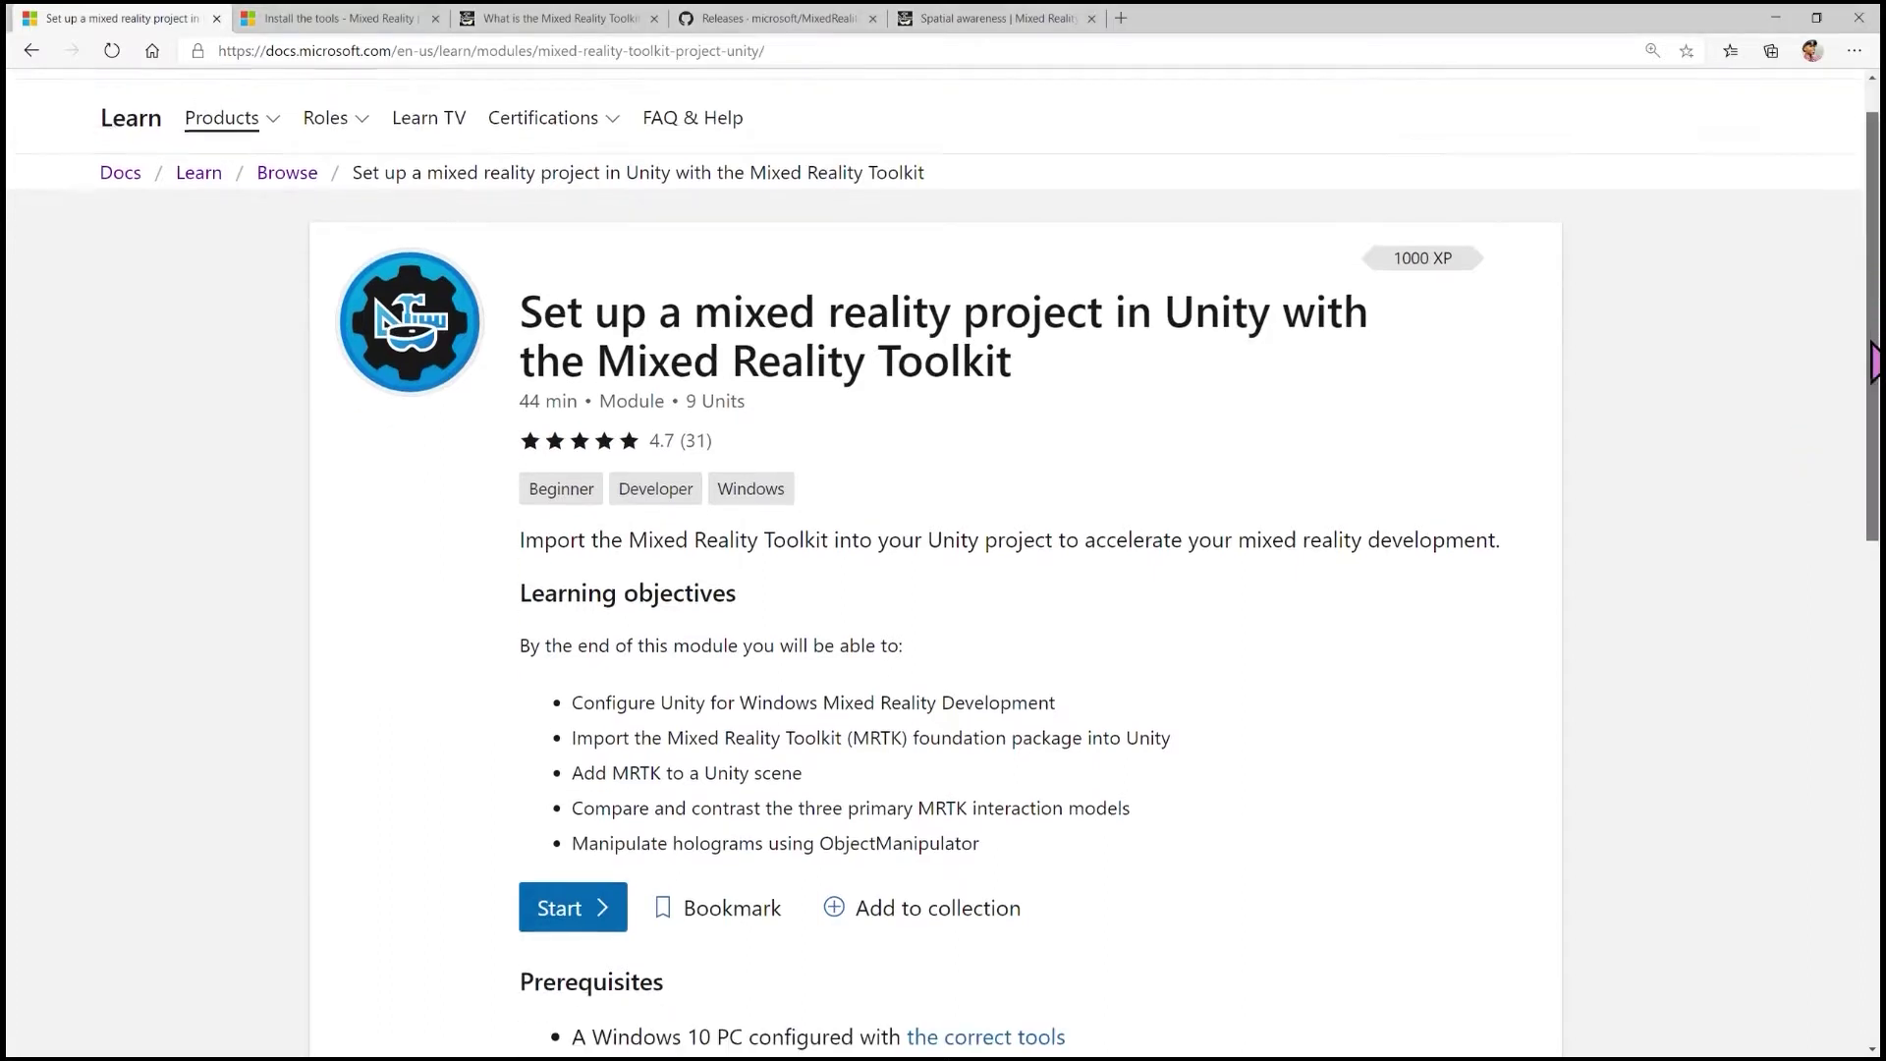
pyautogui.scroll(-3, 943, 560)
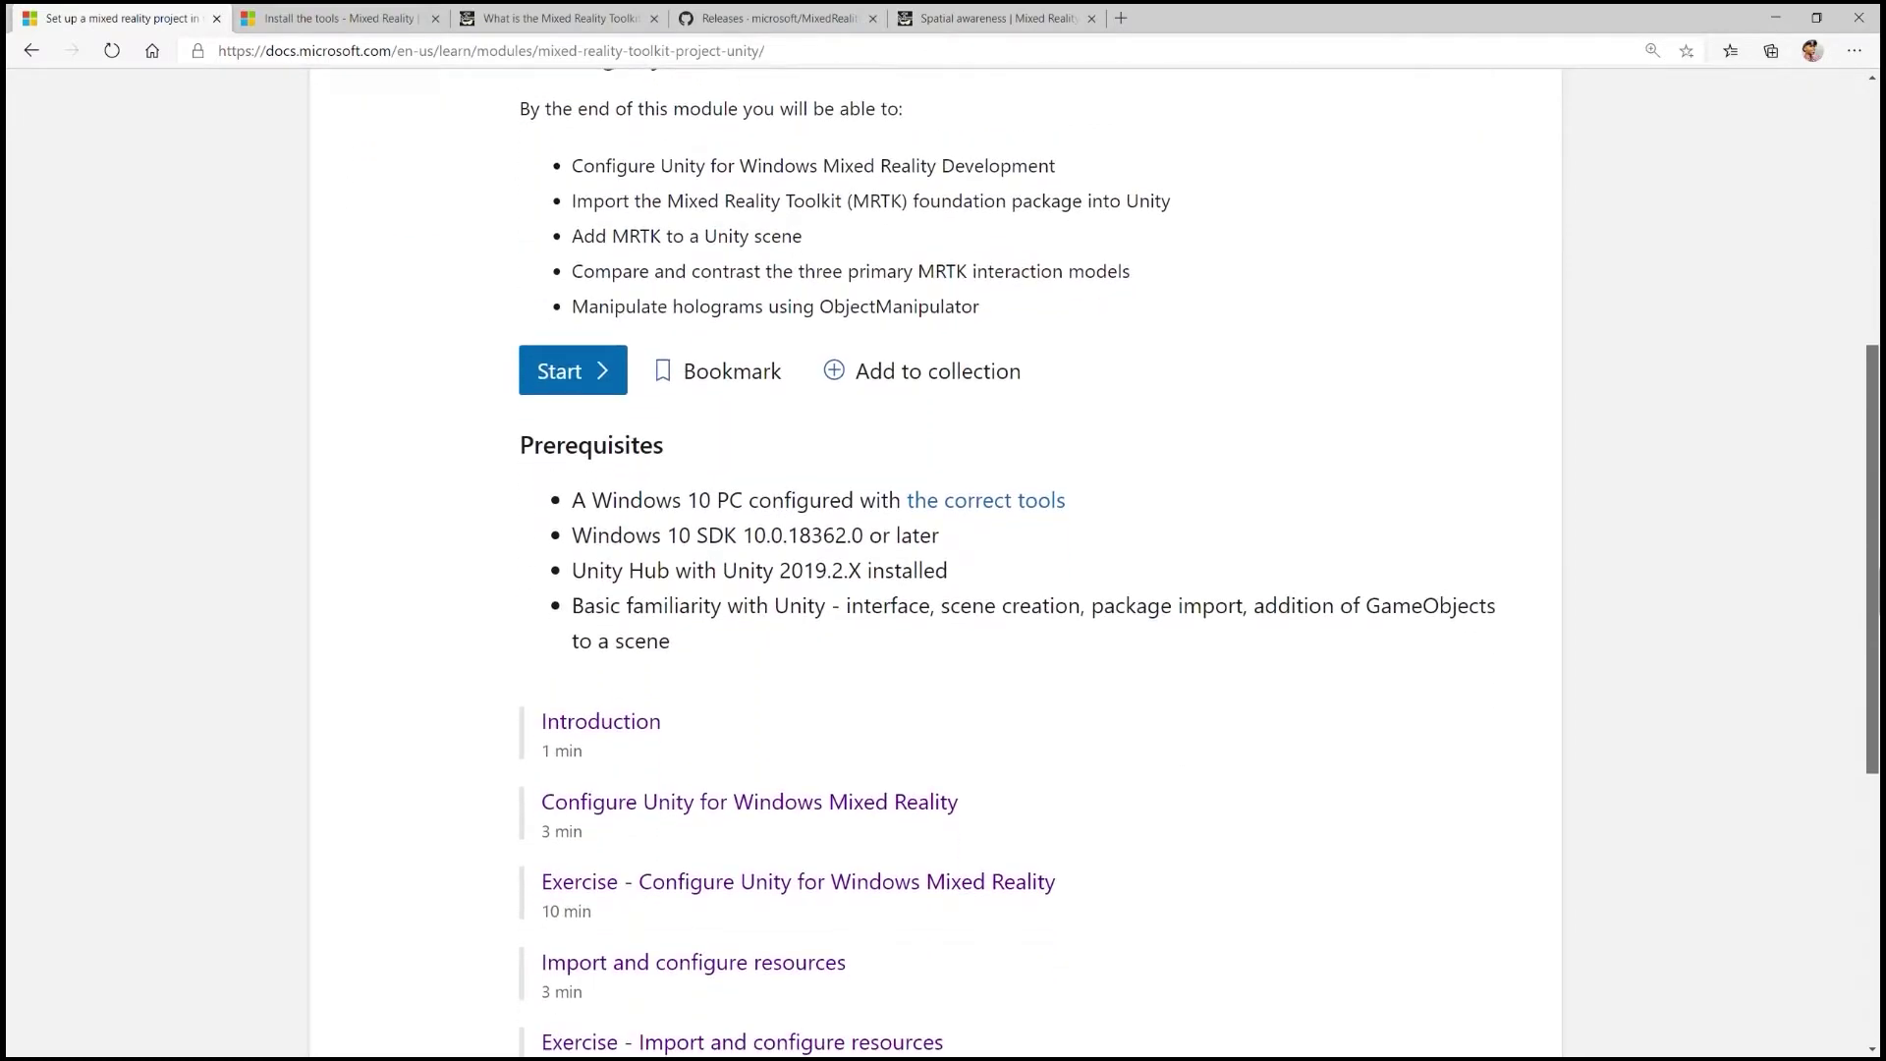
pyautogui.scroll(-3, 1877, 729)
pyautogui.moveTo(1877, 729); pyautogui.dragTo(1866, 602)
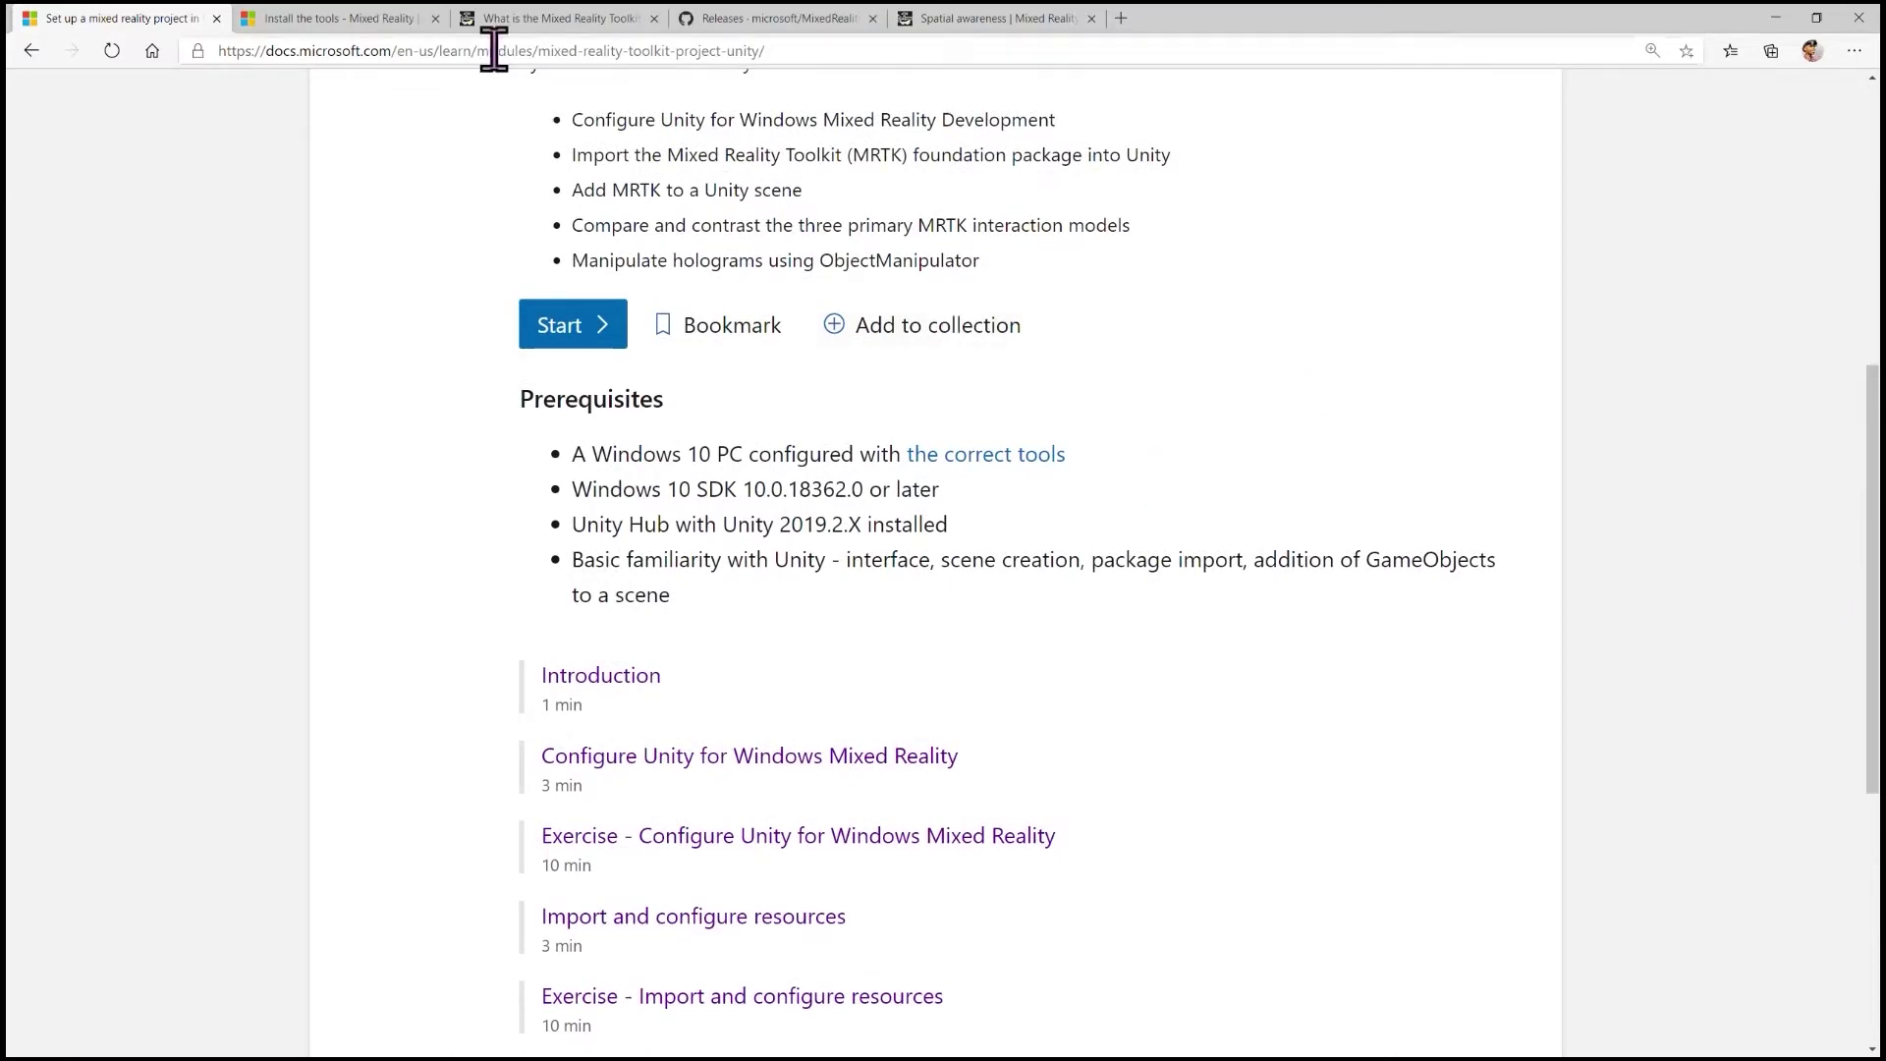
# Open the "Install the tools" article and read its installation checklist through to the HoloLens emulator entry
pyautogui.click(362, 29)
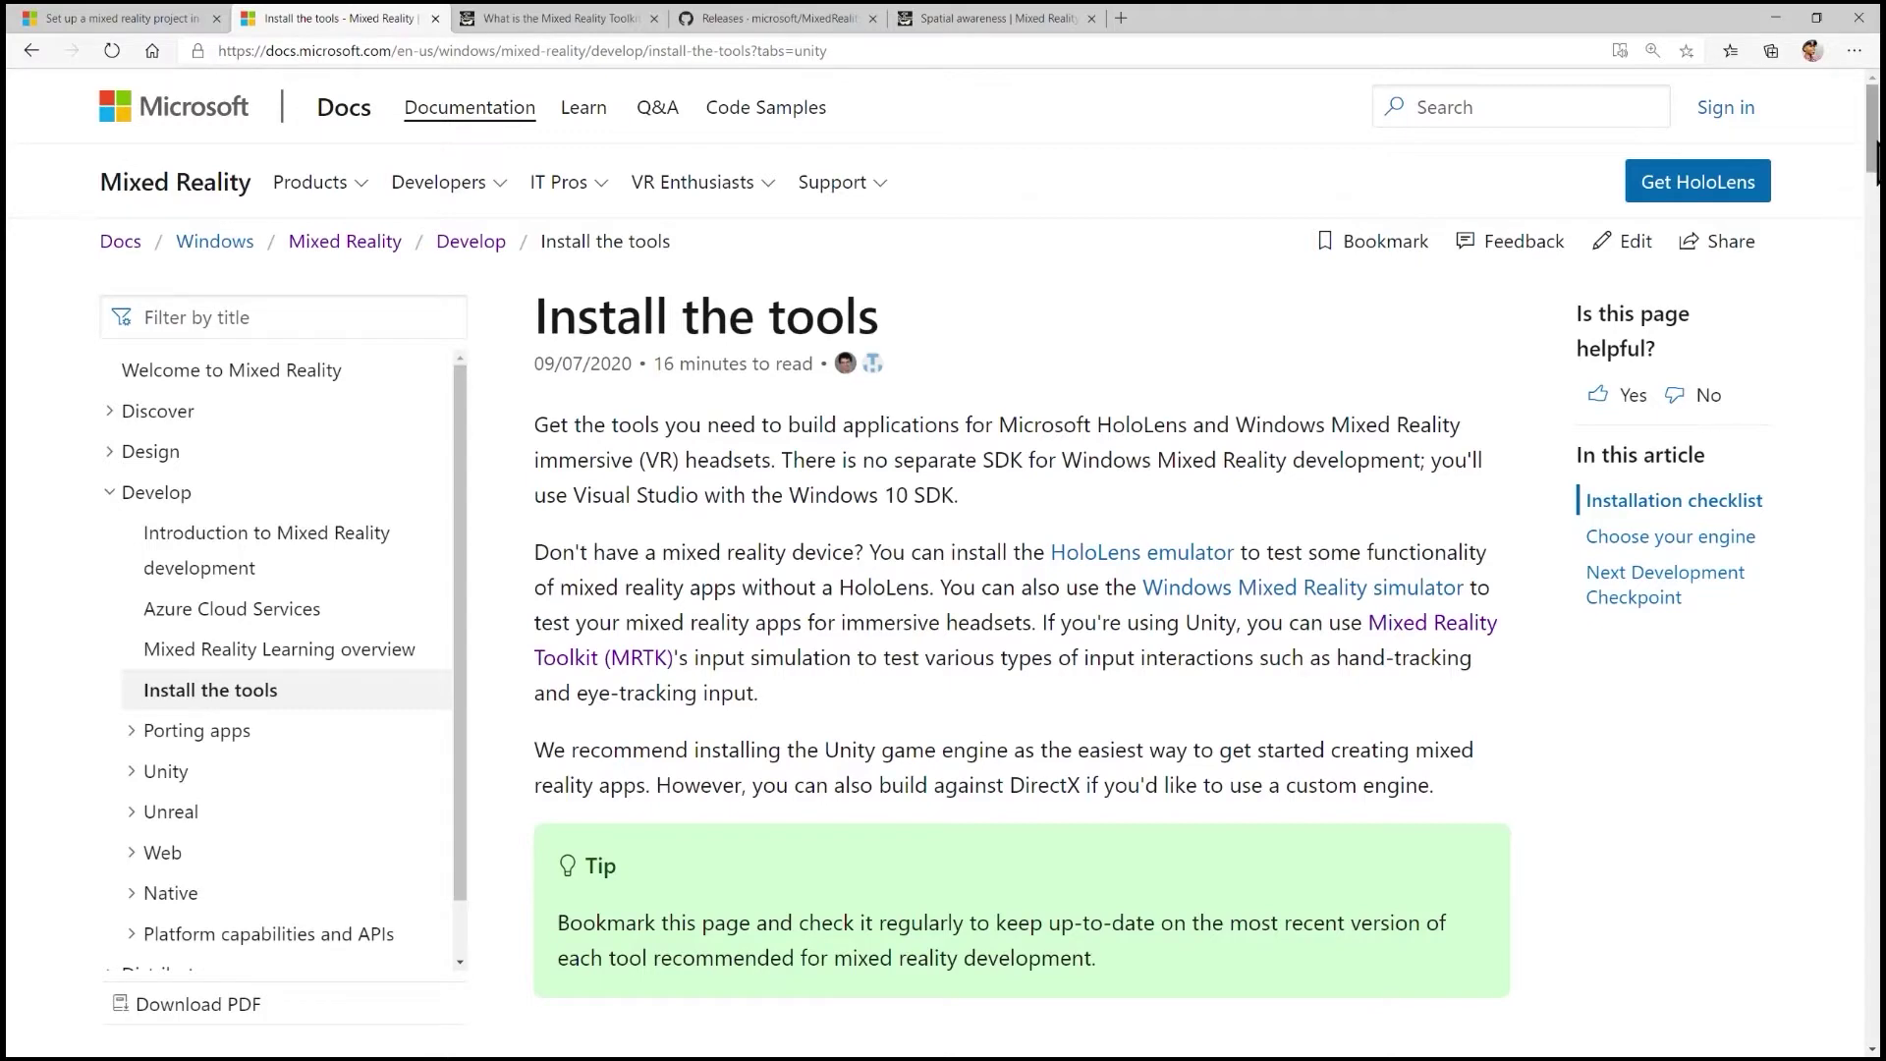
pyautogui.moveTo(1875, 157); pyautogui.dragTo(1878, 239)
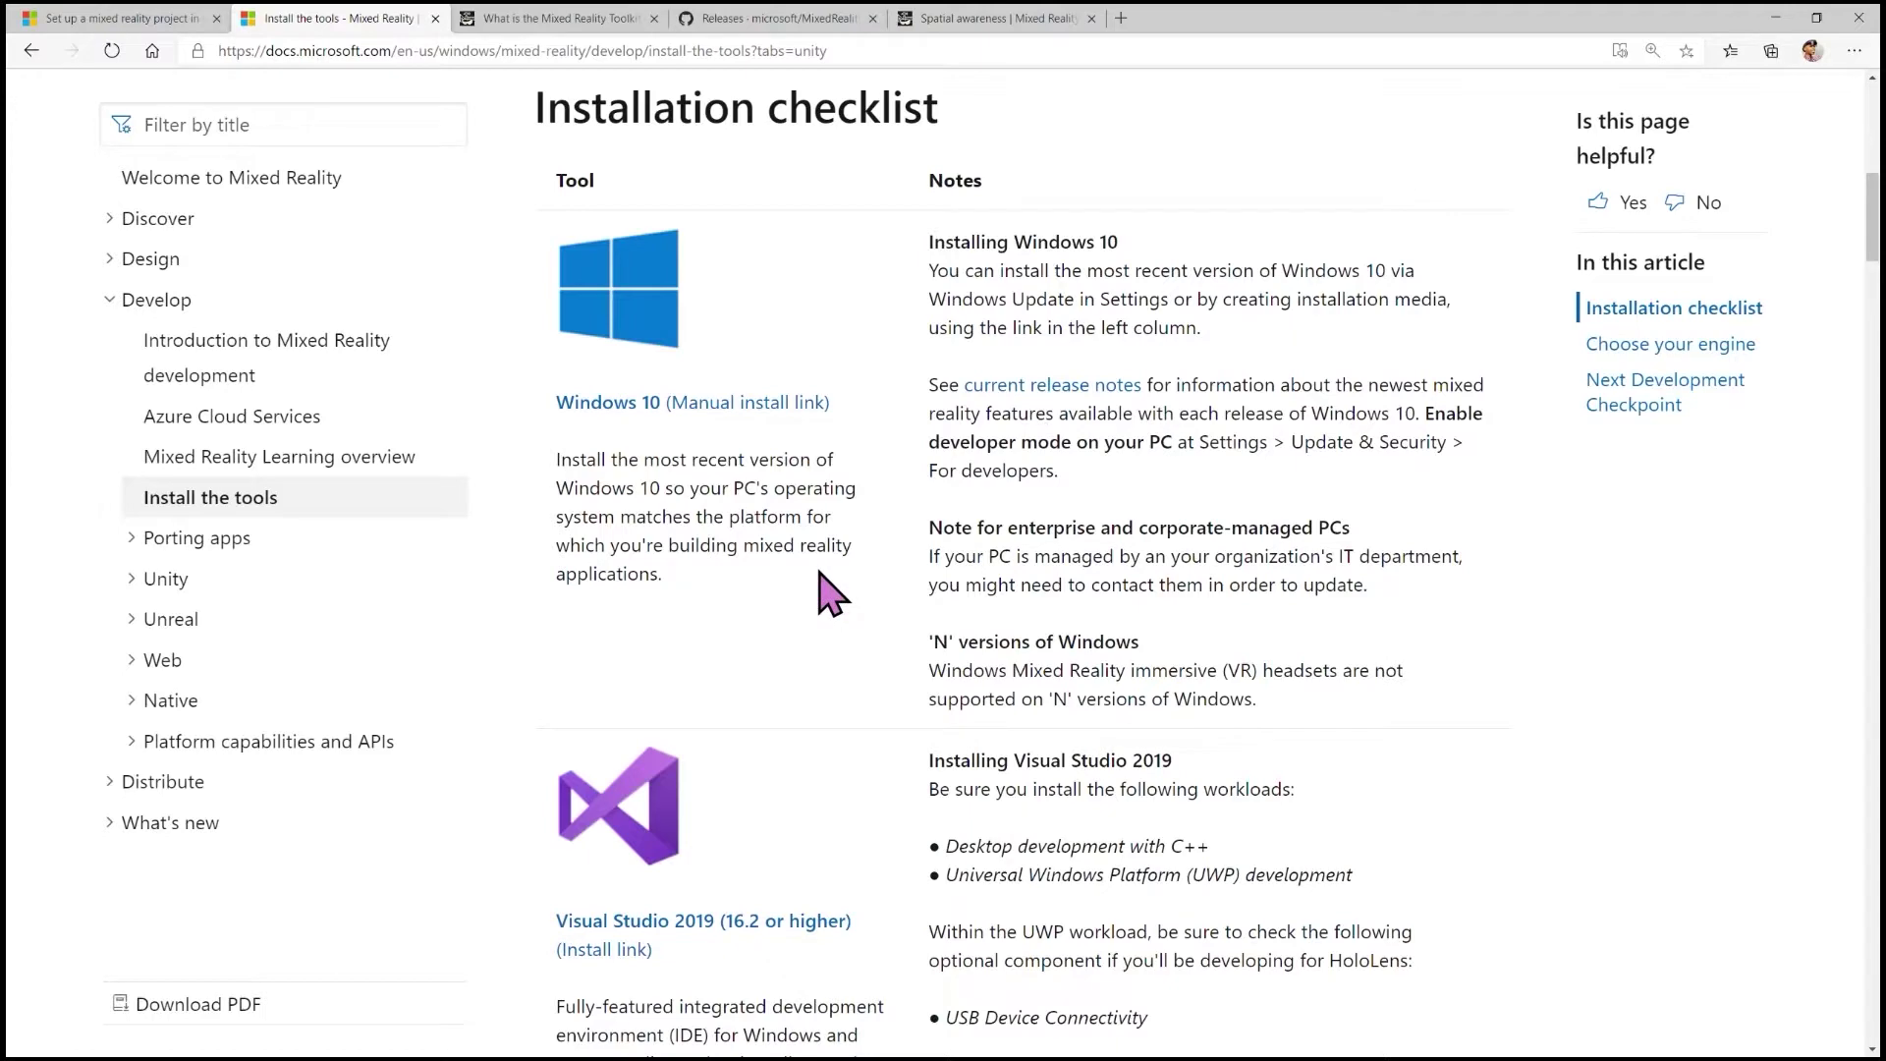
pyautogui.scroll(-4, 1065, 629)
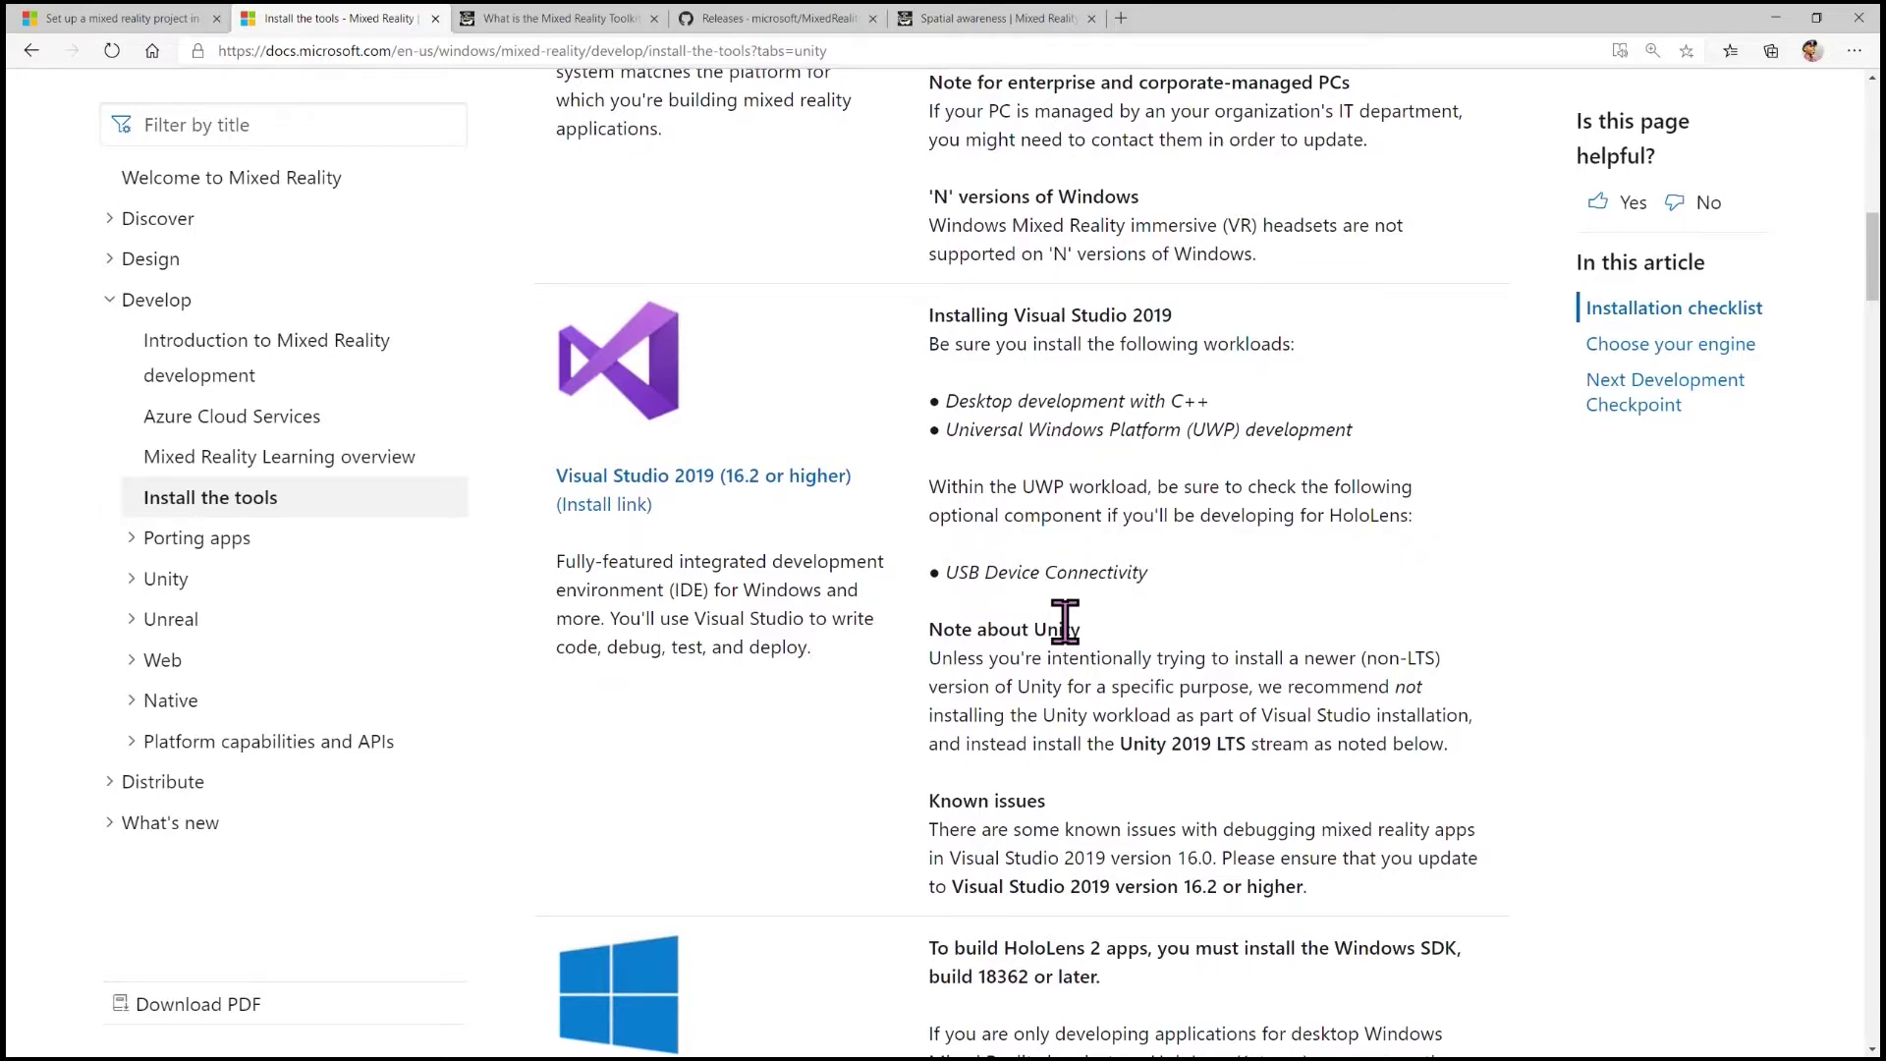
pyautogui.scroll(-5, 1065, 629)
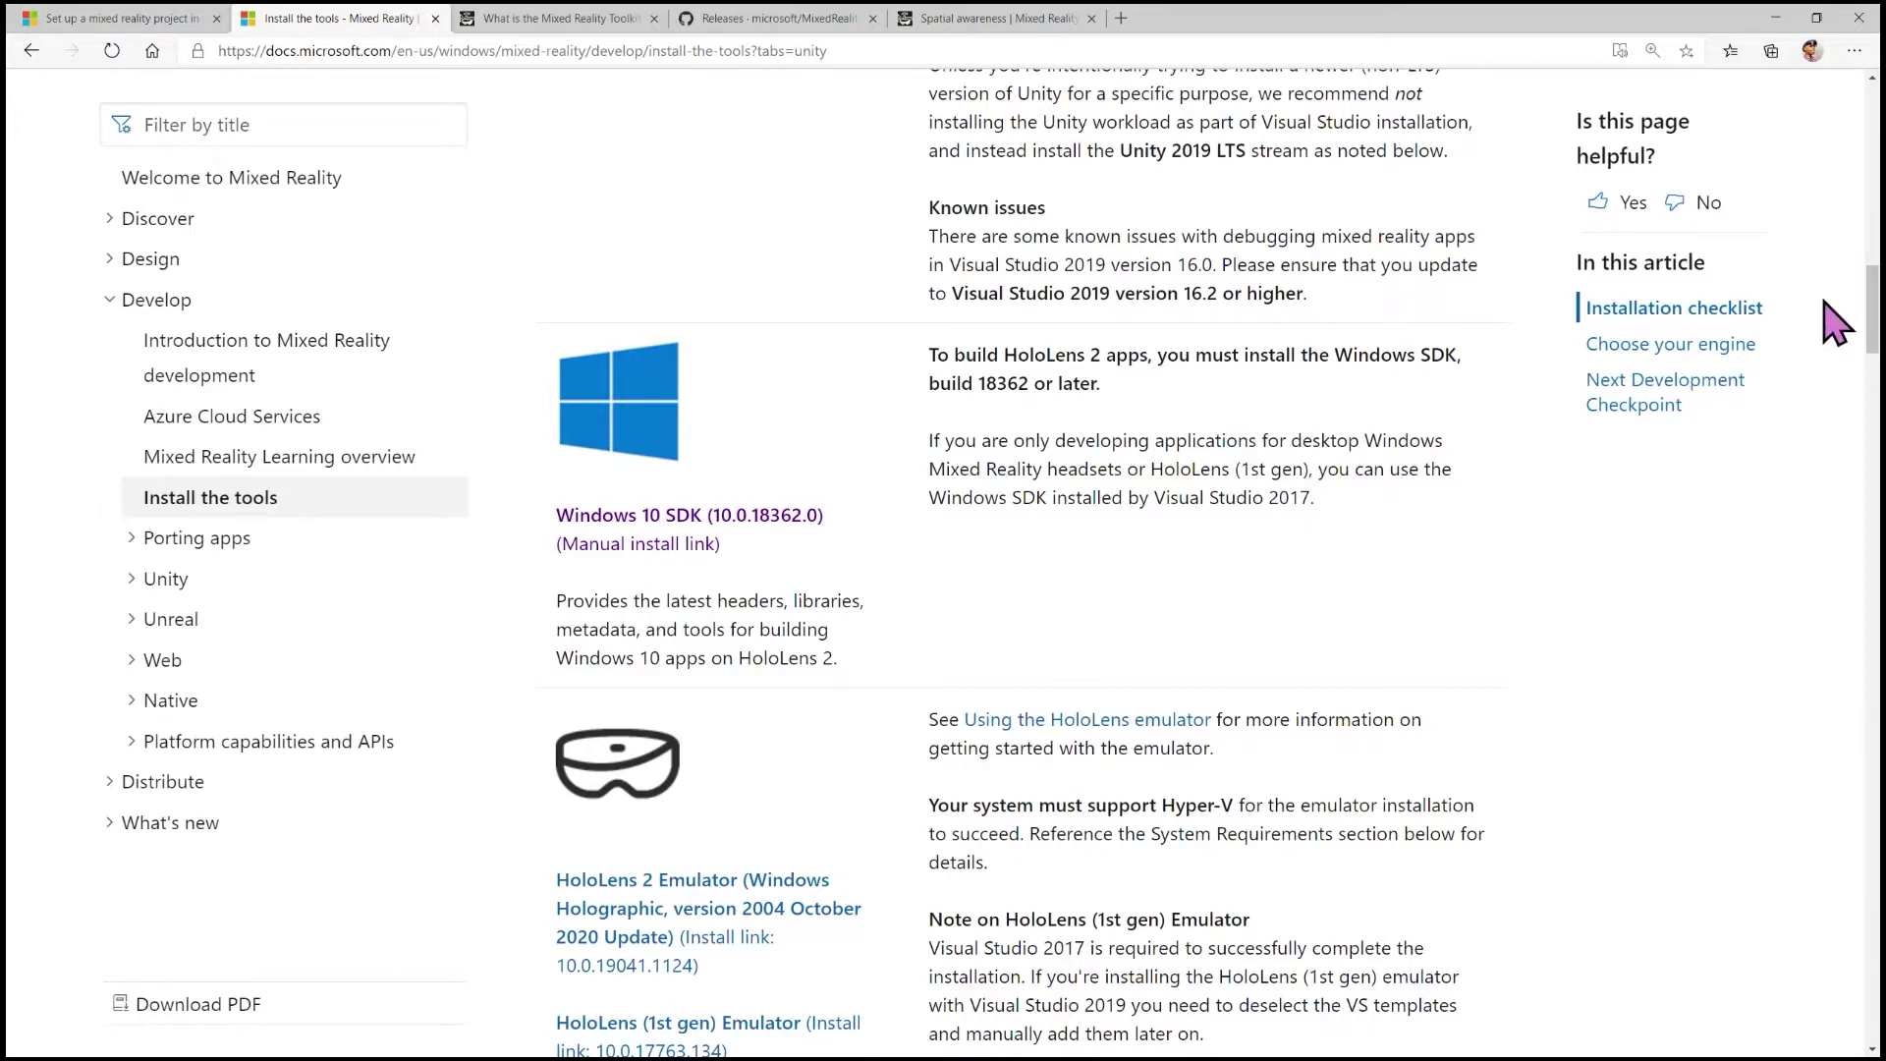
pyautogui.moveTo(1872, 319); pyautogui.dragTo(1871, 363)
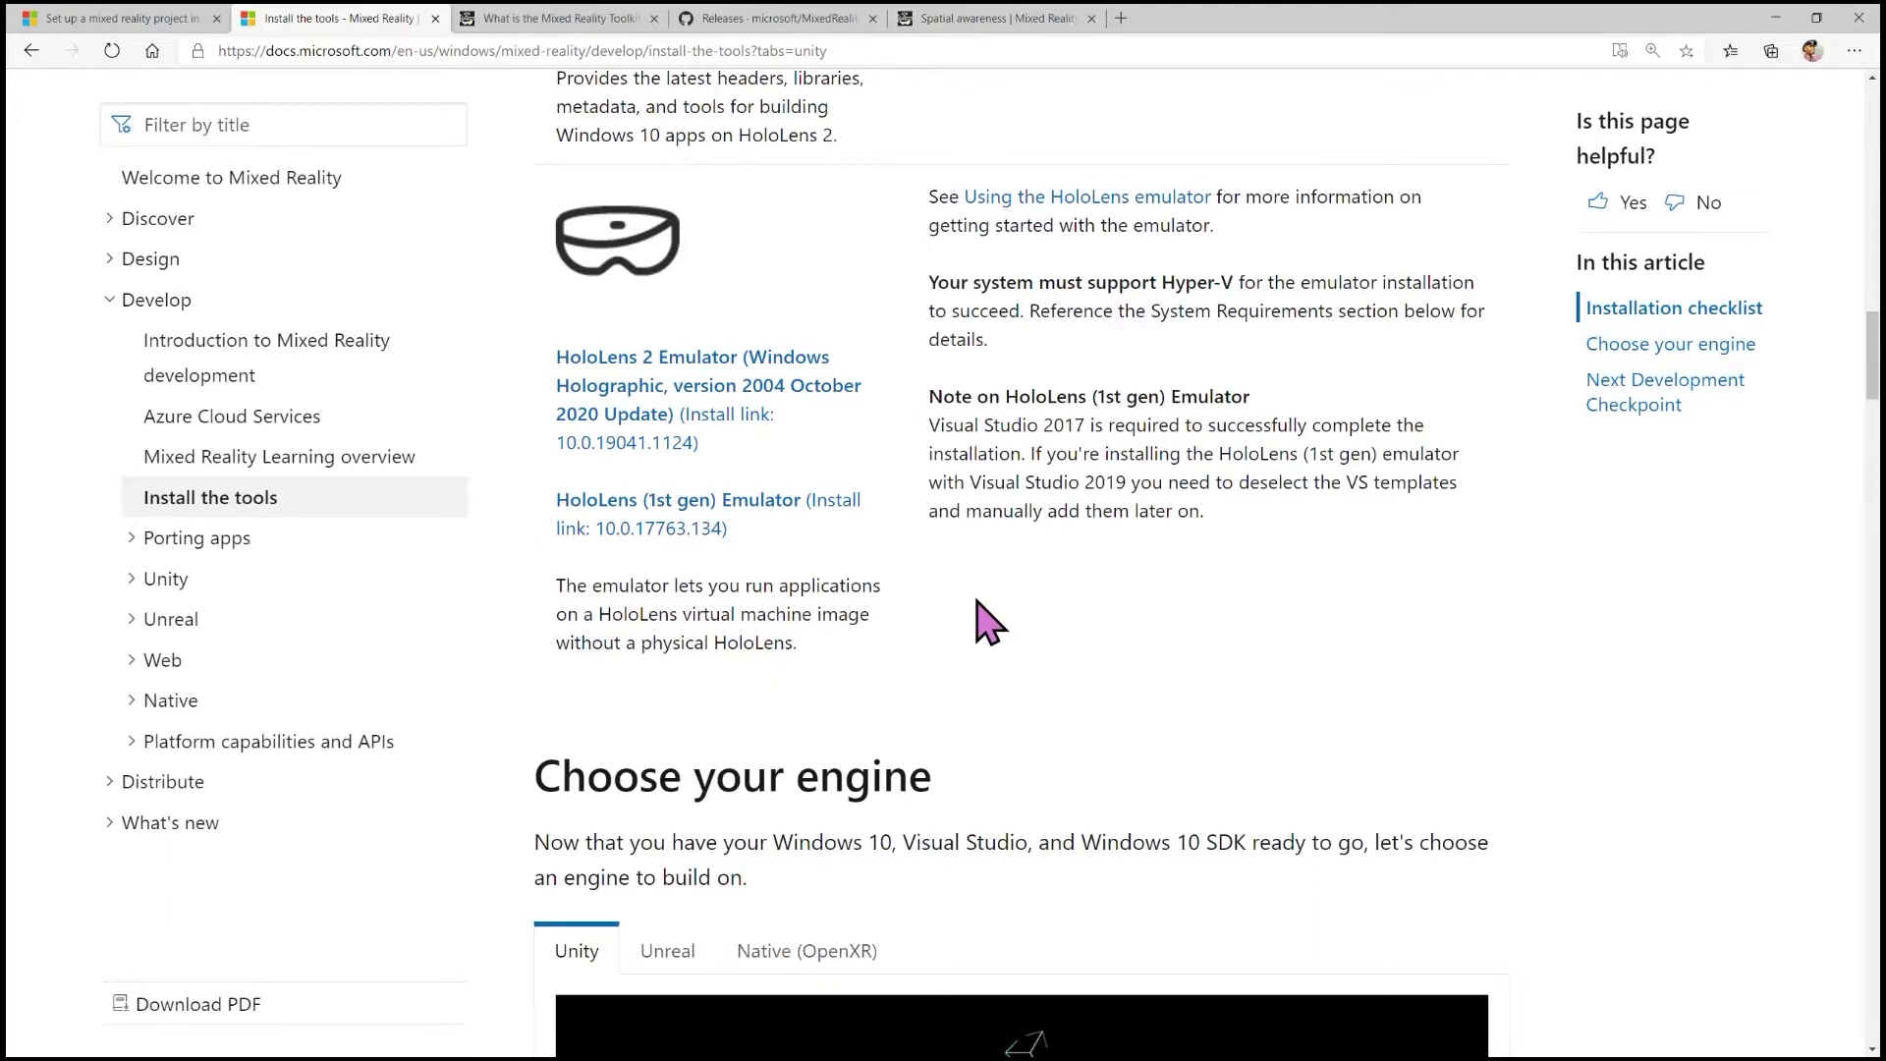
# Switch to Unity Hub and start a new project with Unity version 2019.4.11f1
pyautogui.hotkey('alt', 'Tab')
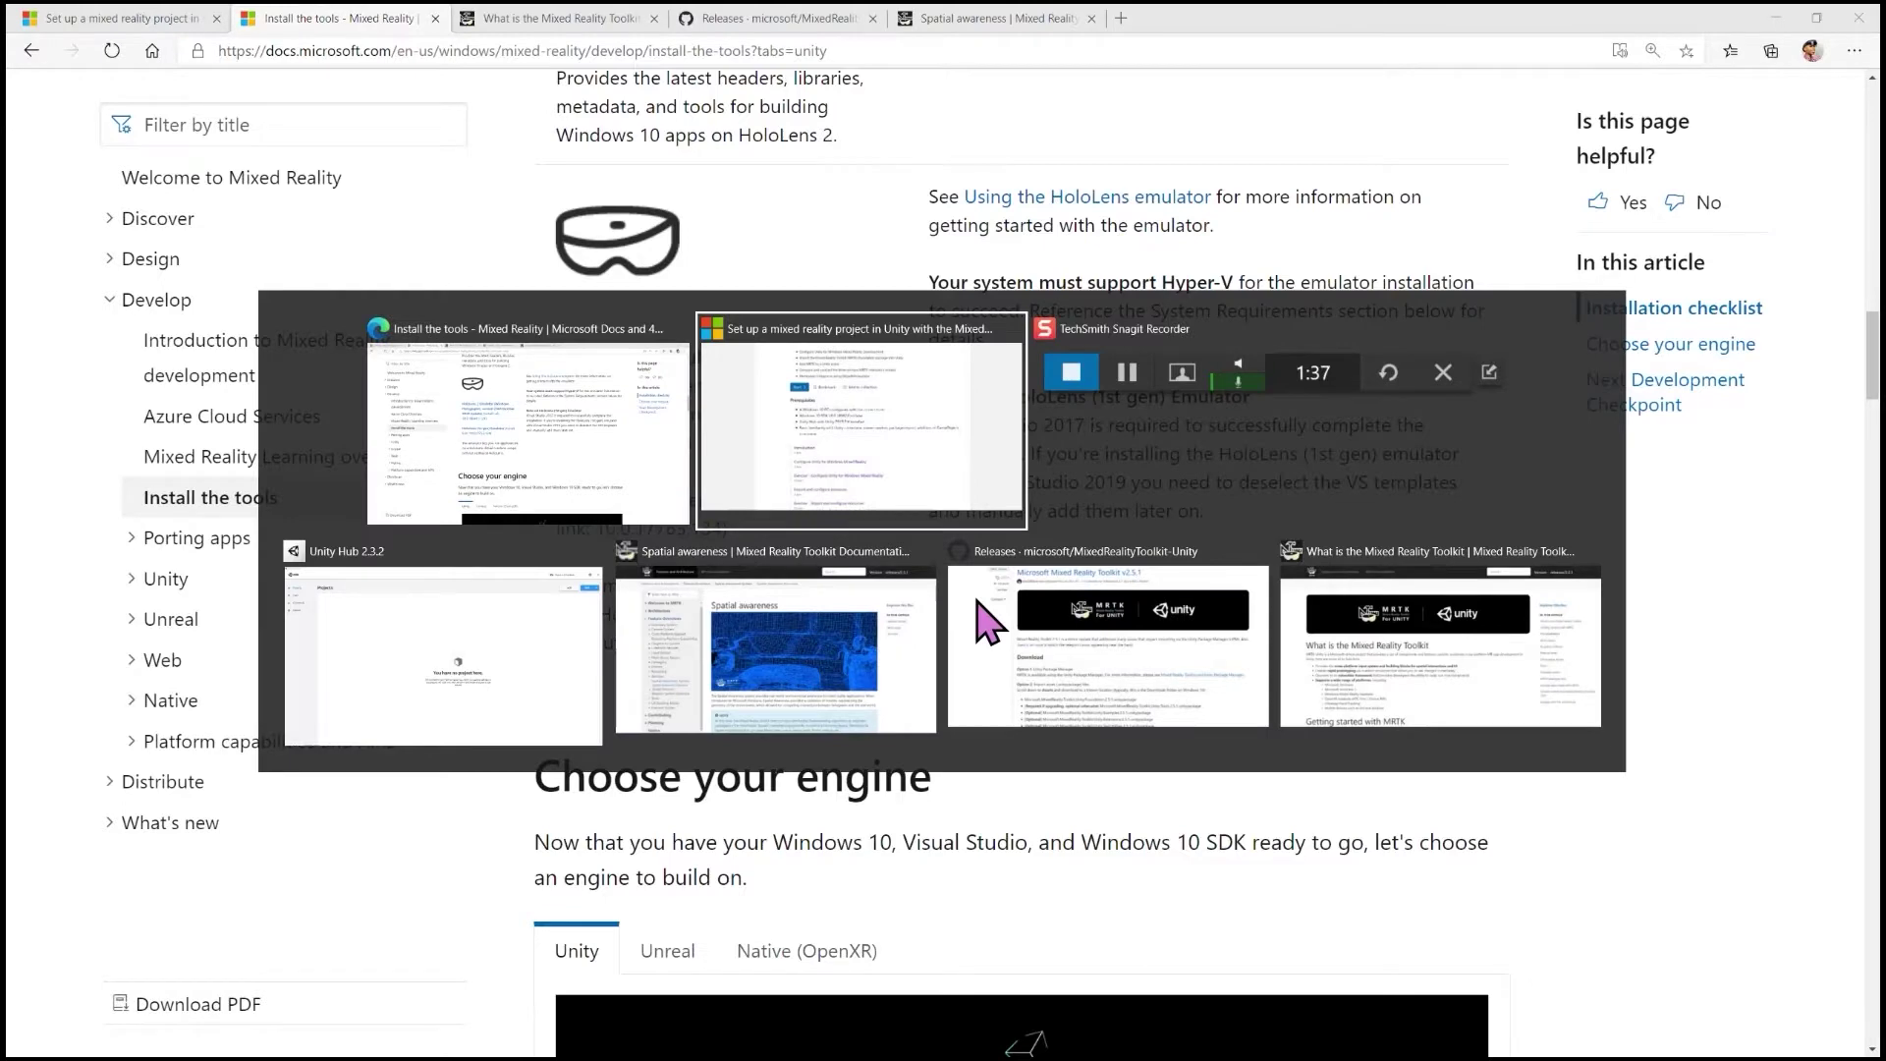
pyautogui.press('Tab')
pyautogui.press('Tab')
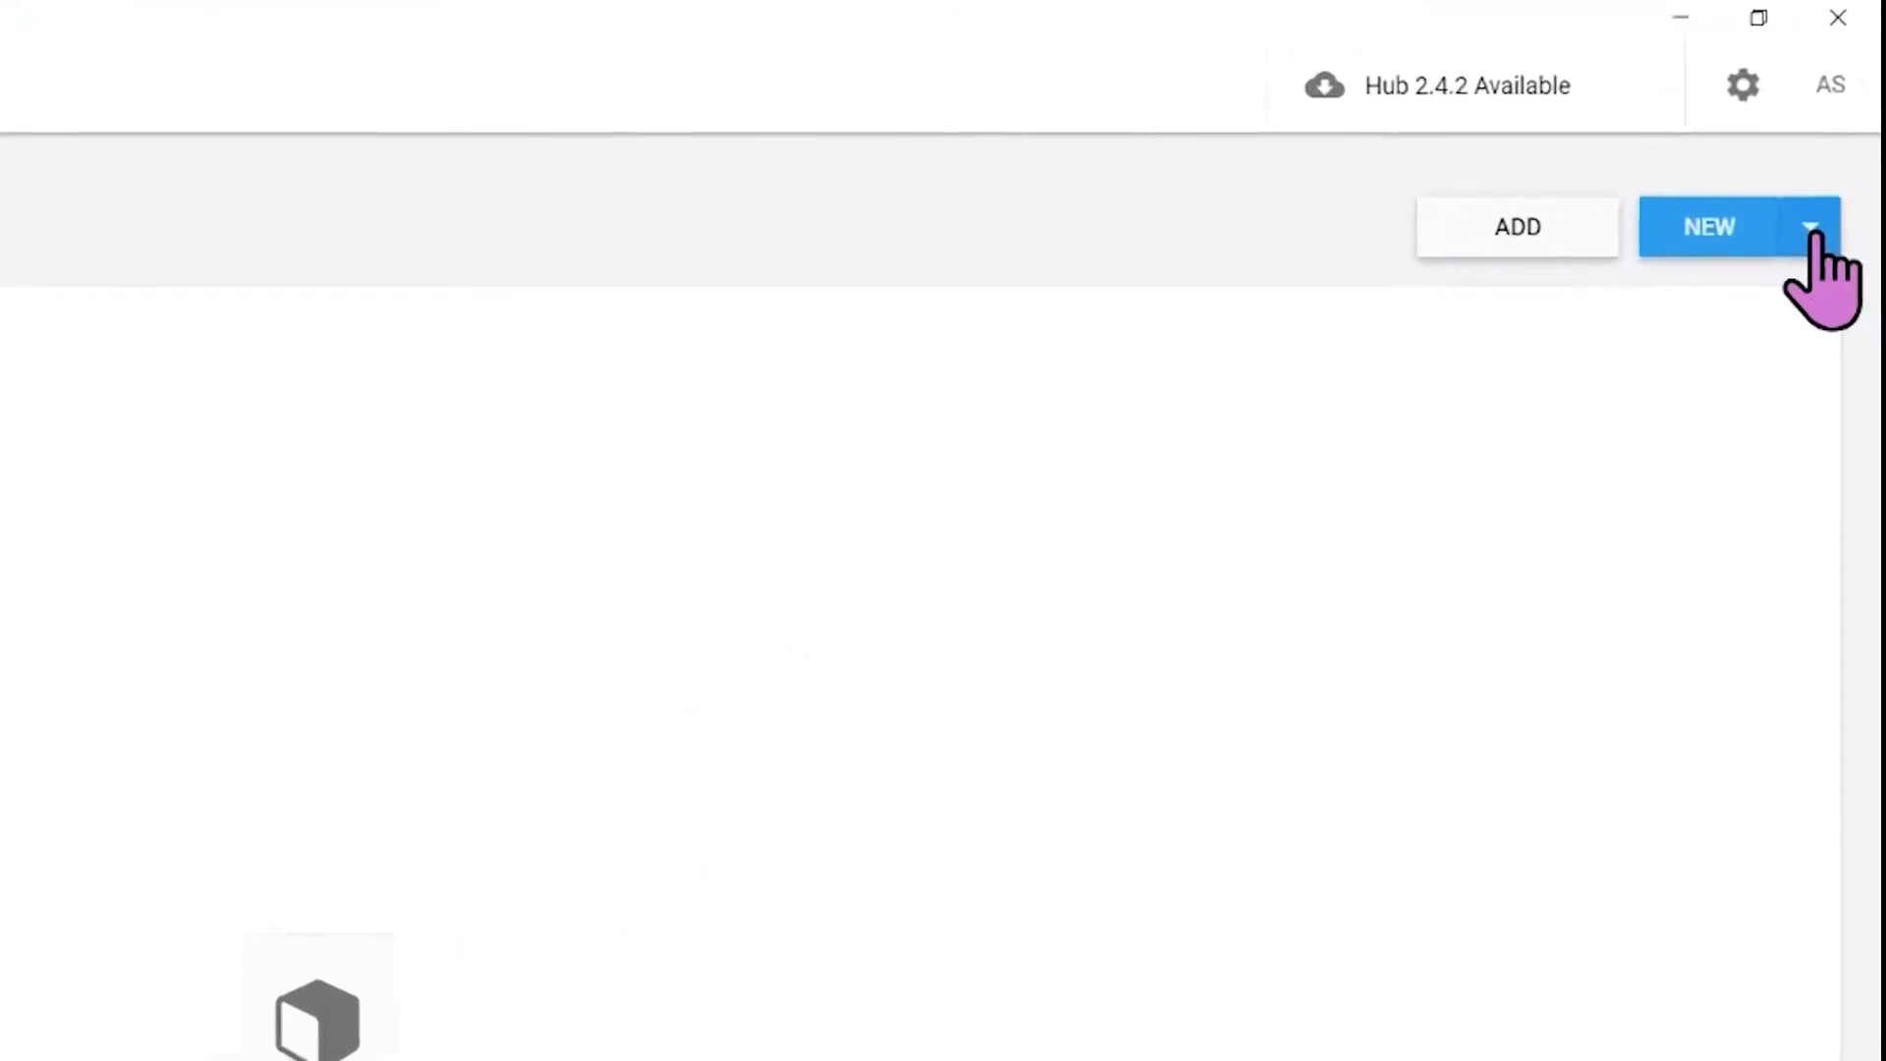
pyautogui.click(1803, 260)
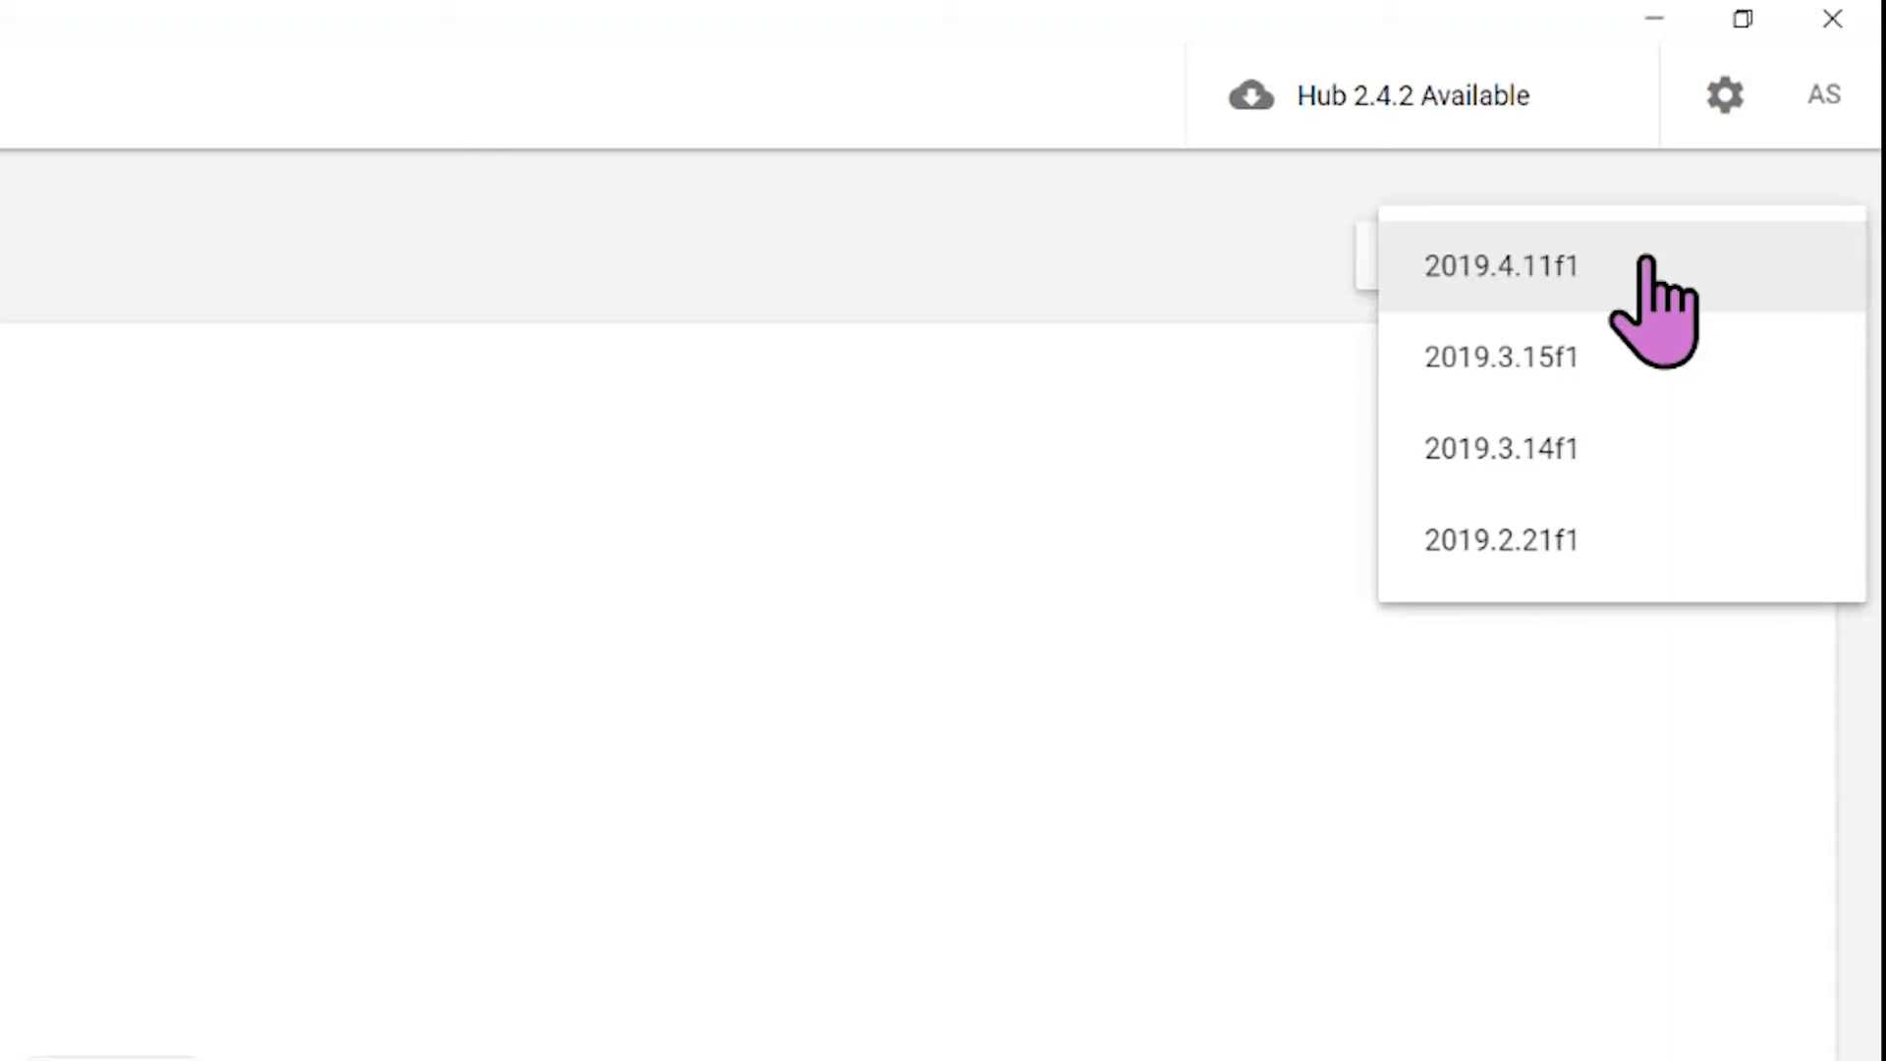
pyautogui.click(1647, 264)
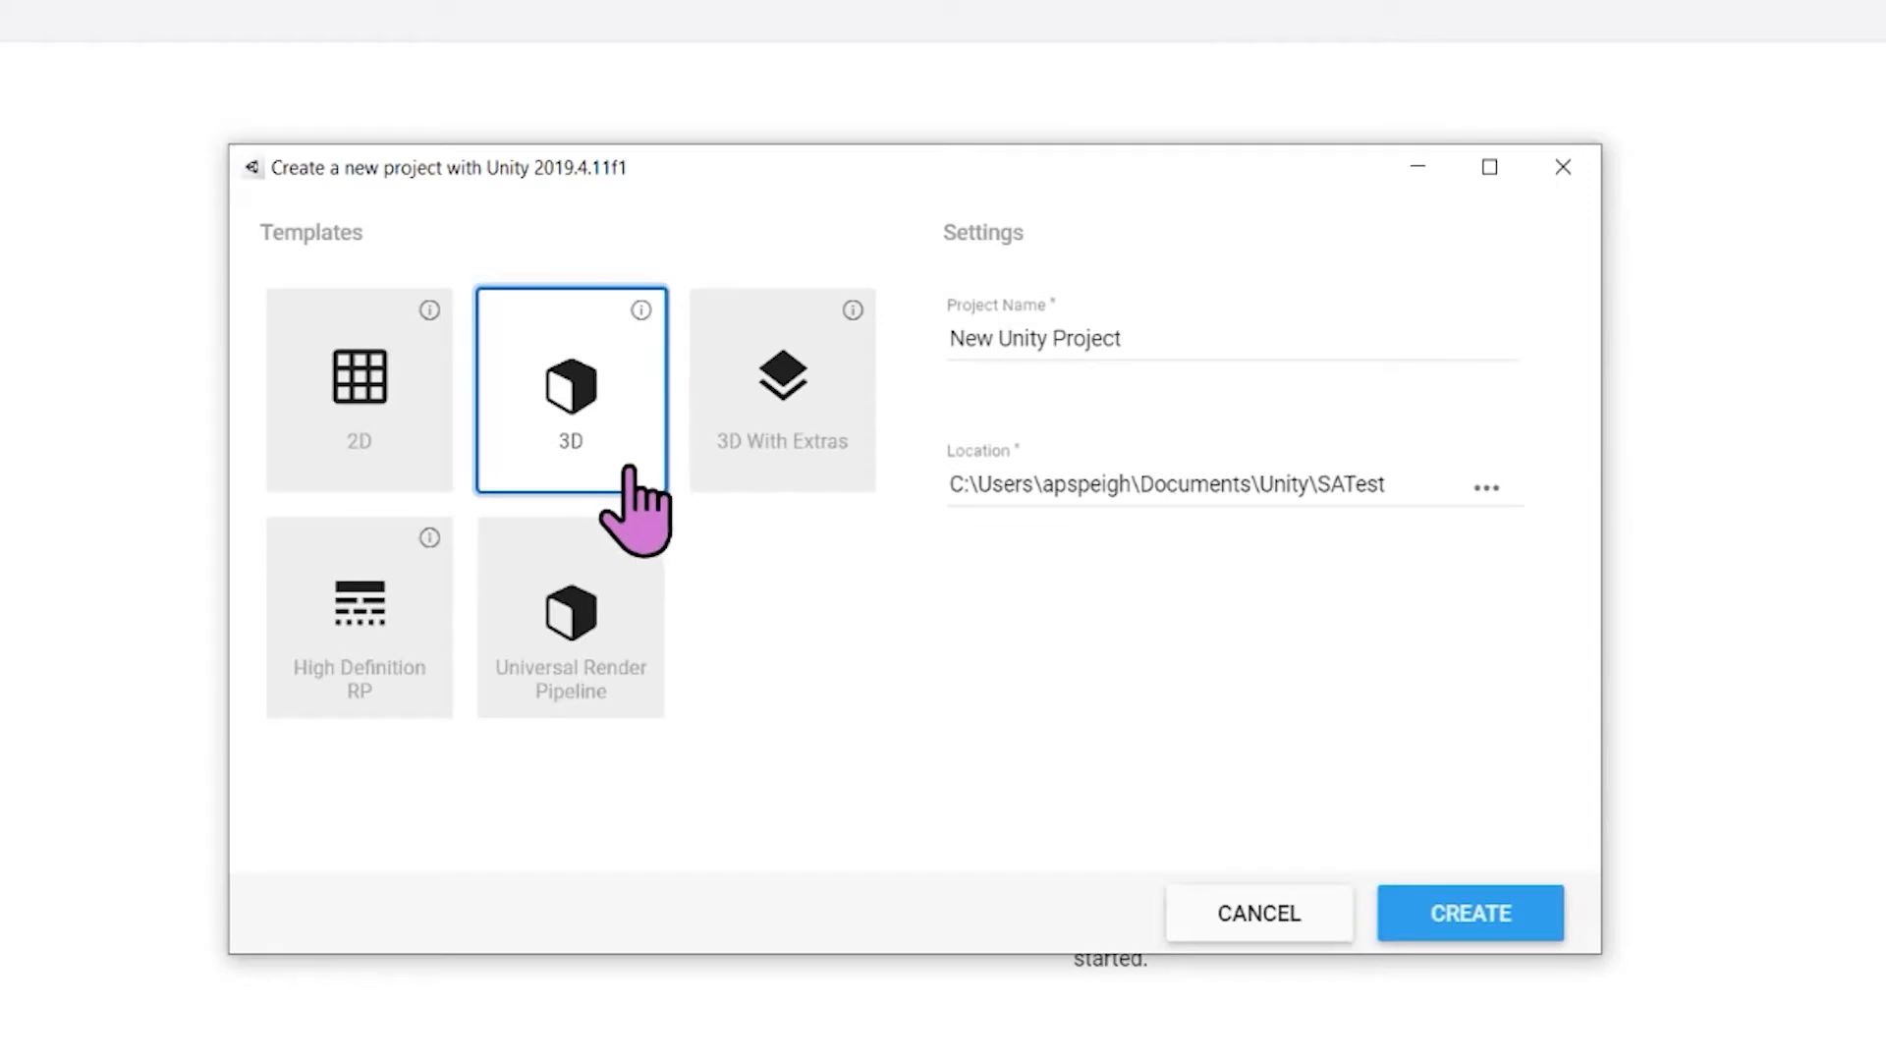
# Name the new project Spatial_Awareness
pyautogui.click(1204, 337)
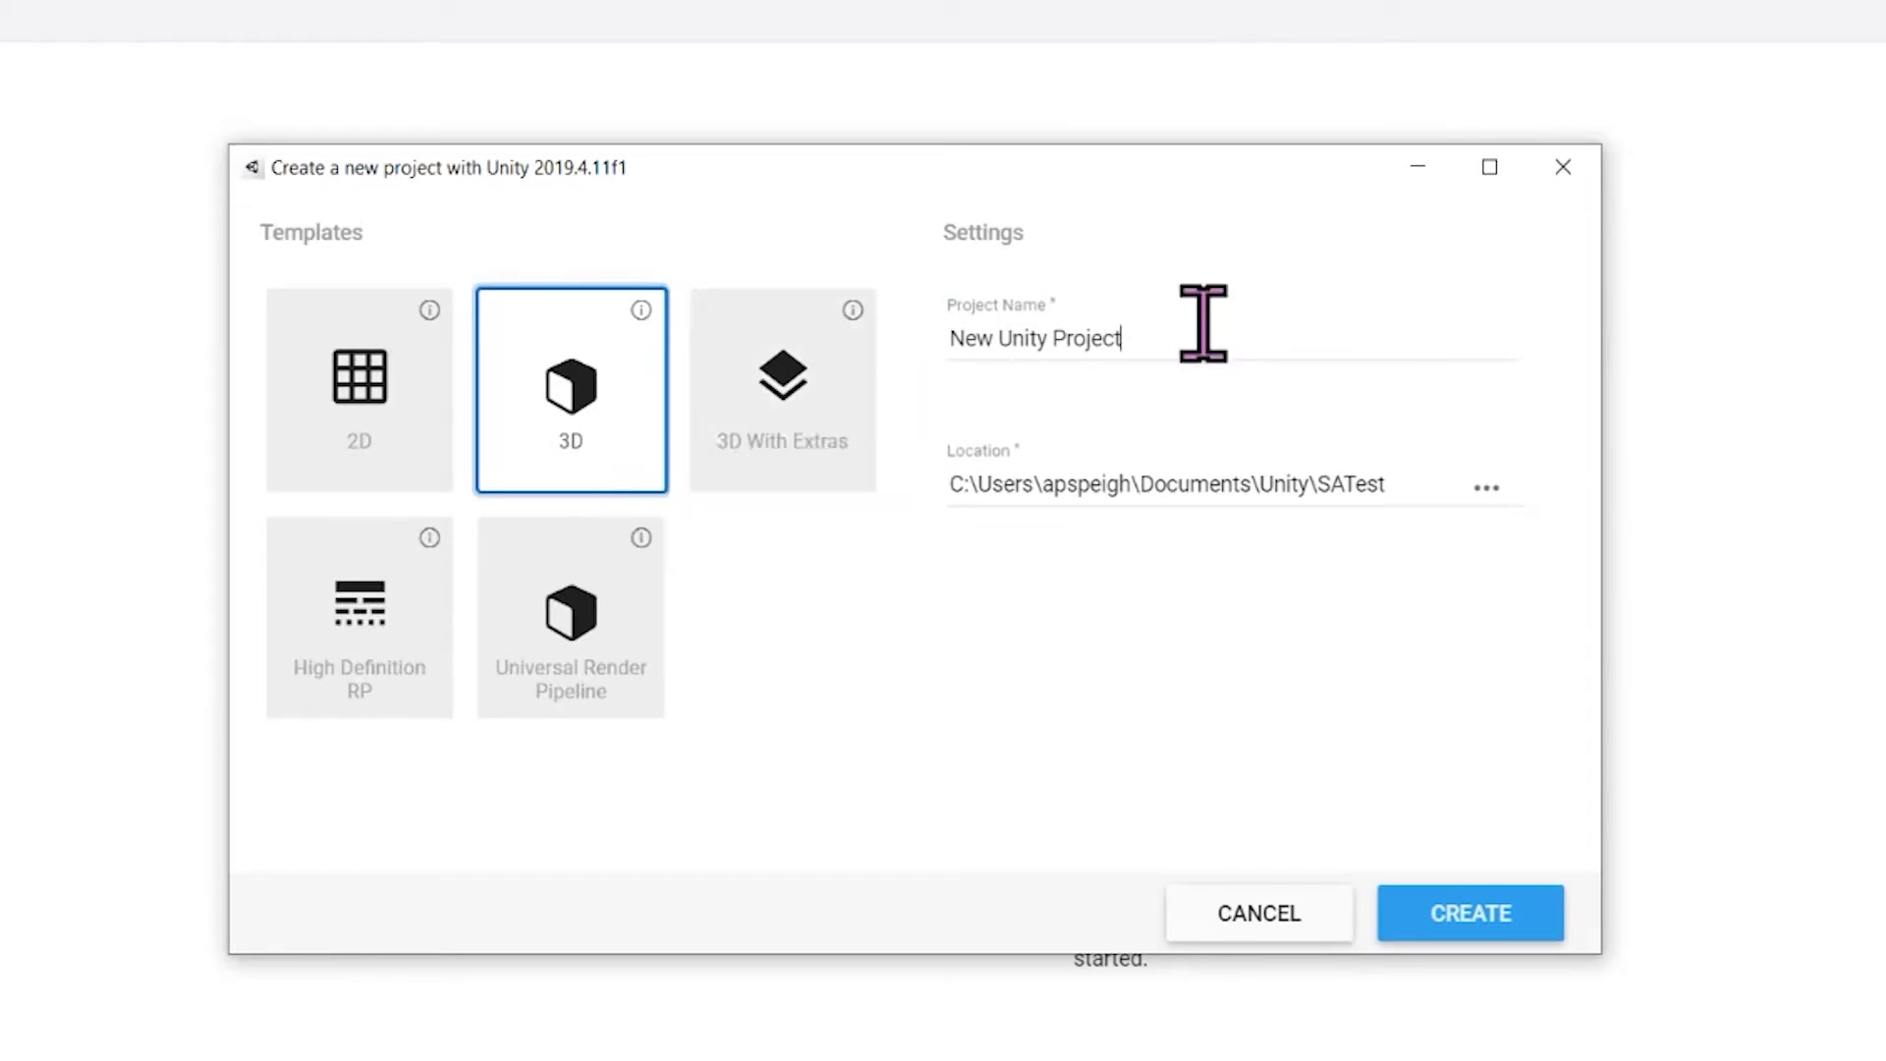
pyautogui.hotkey('ctrl', 'shift', 'Left')
pyautogui.hotkey('ctrl', 'shift', 'Left')
pyautogui.hotkey('ctrl', 'shift', 'Left')
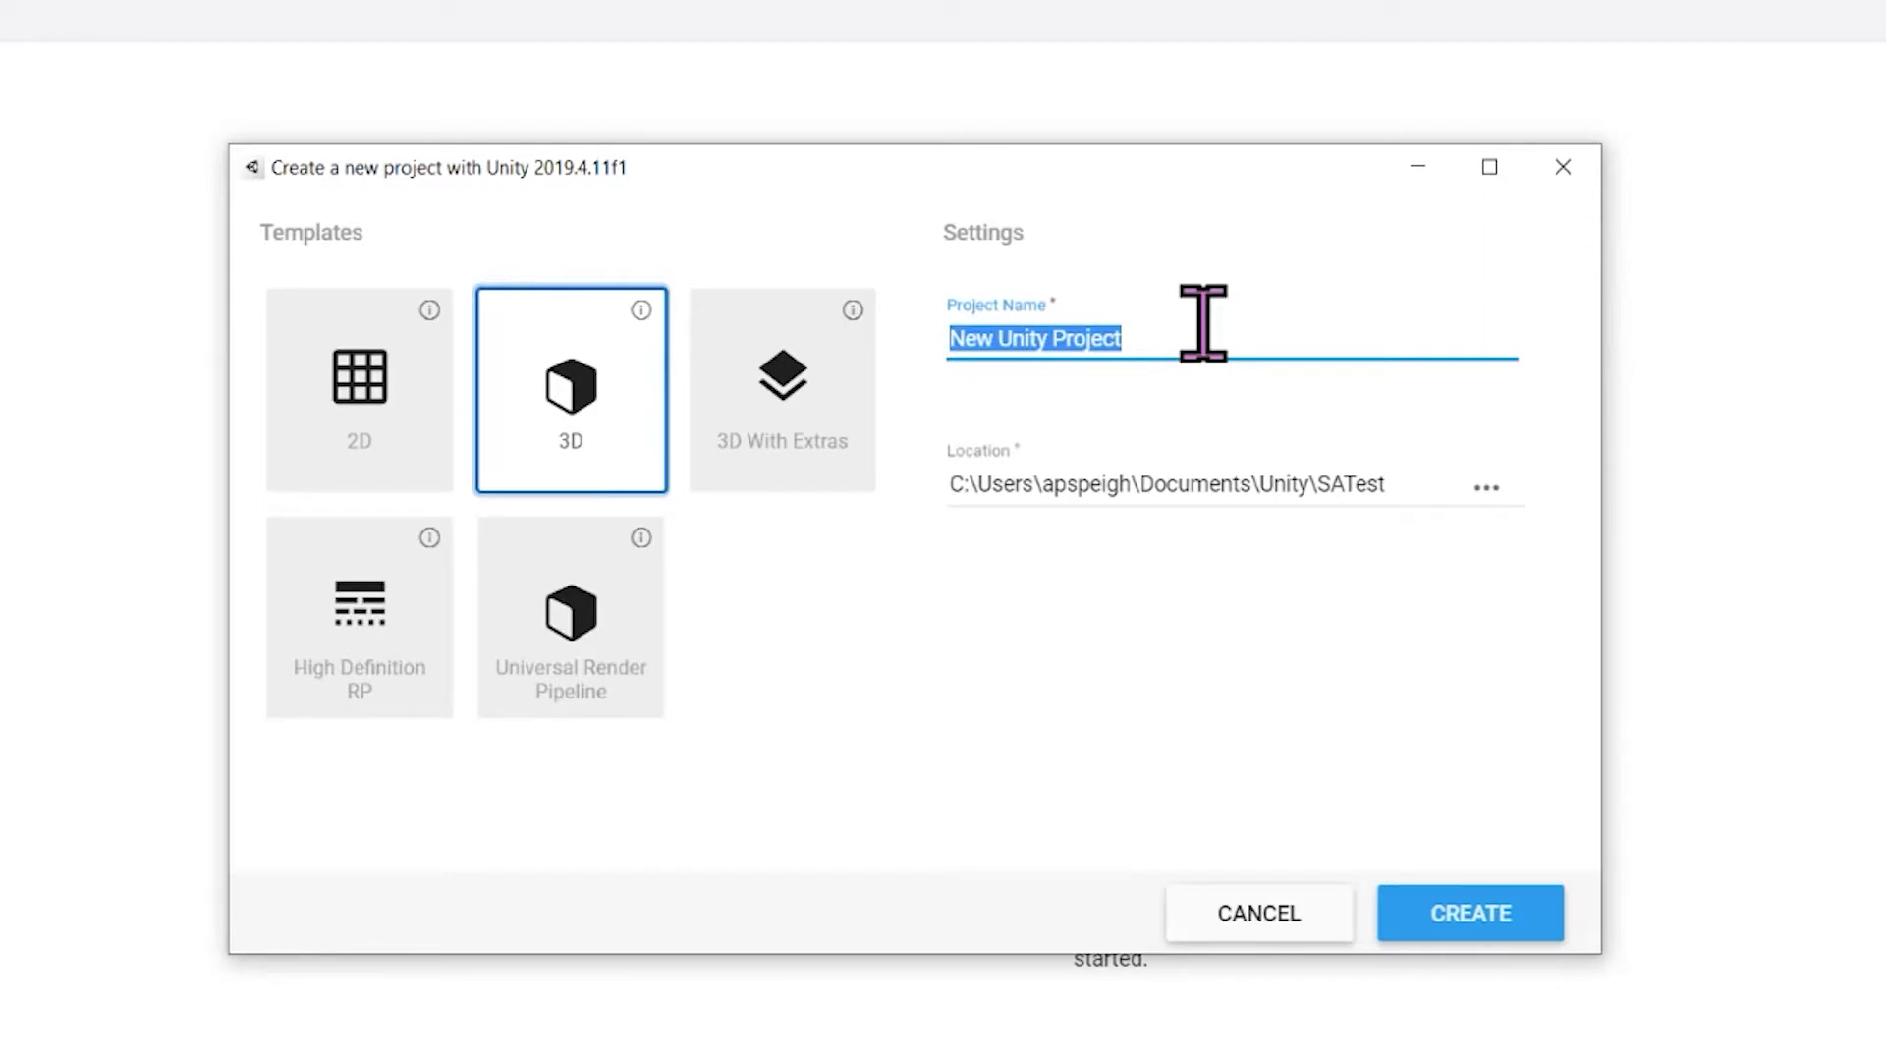
pyautogui.write('S')
pyautogui.write('a')
pyautogui.press('BackSpace')
pyautogui.write('a')
pyautogui.press('BackSpace')
pyautogui.write('patial Awareness')
pyautogui.press('Left')
pyautogui.press('Left')
pyautogui.press('Left')
pyautogui.press('Left')
pyautogui.press('Left')
pyautogui.press('Left')
pyautogui.press('Left')
pyautogui.press('Left')
pyautogui.press('Left')
pyautogui.press('BackSpace')
pyautogui.write('_')
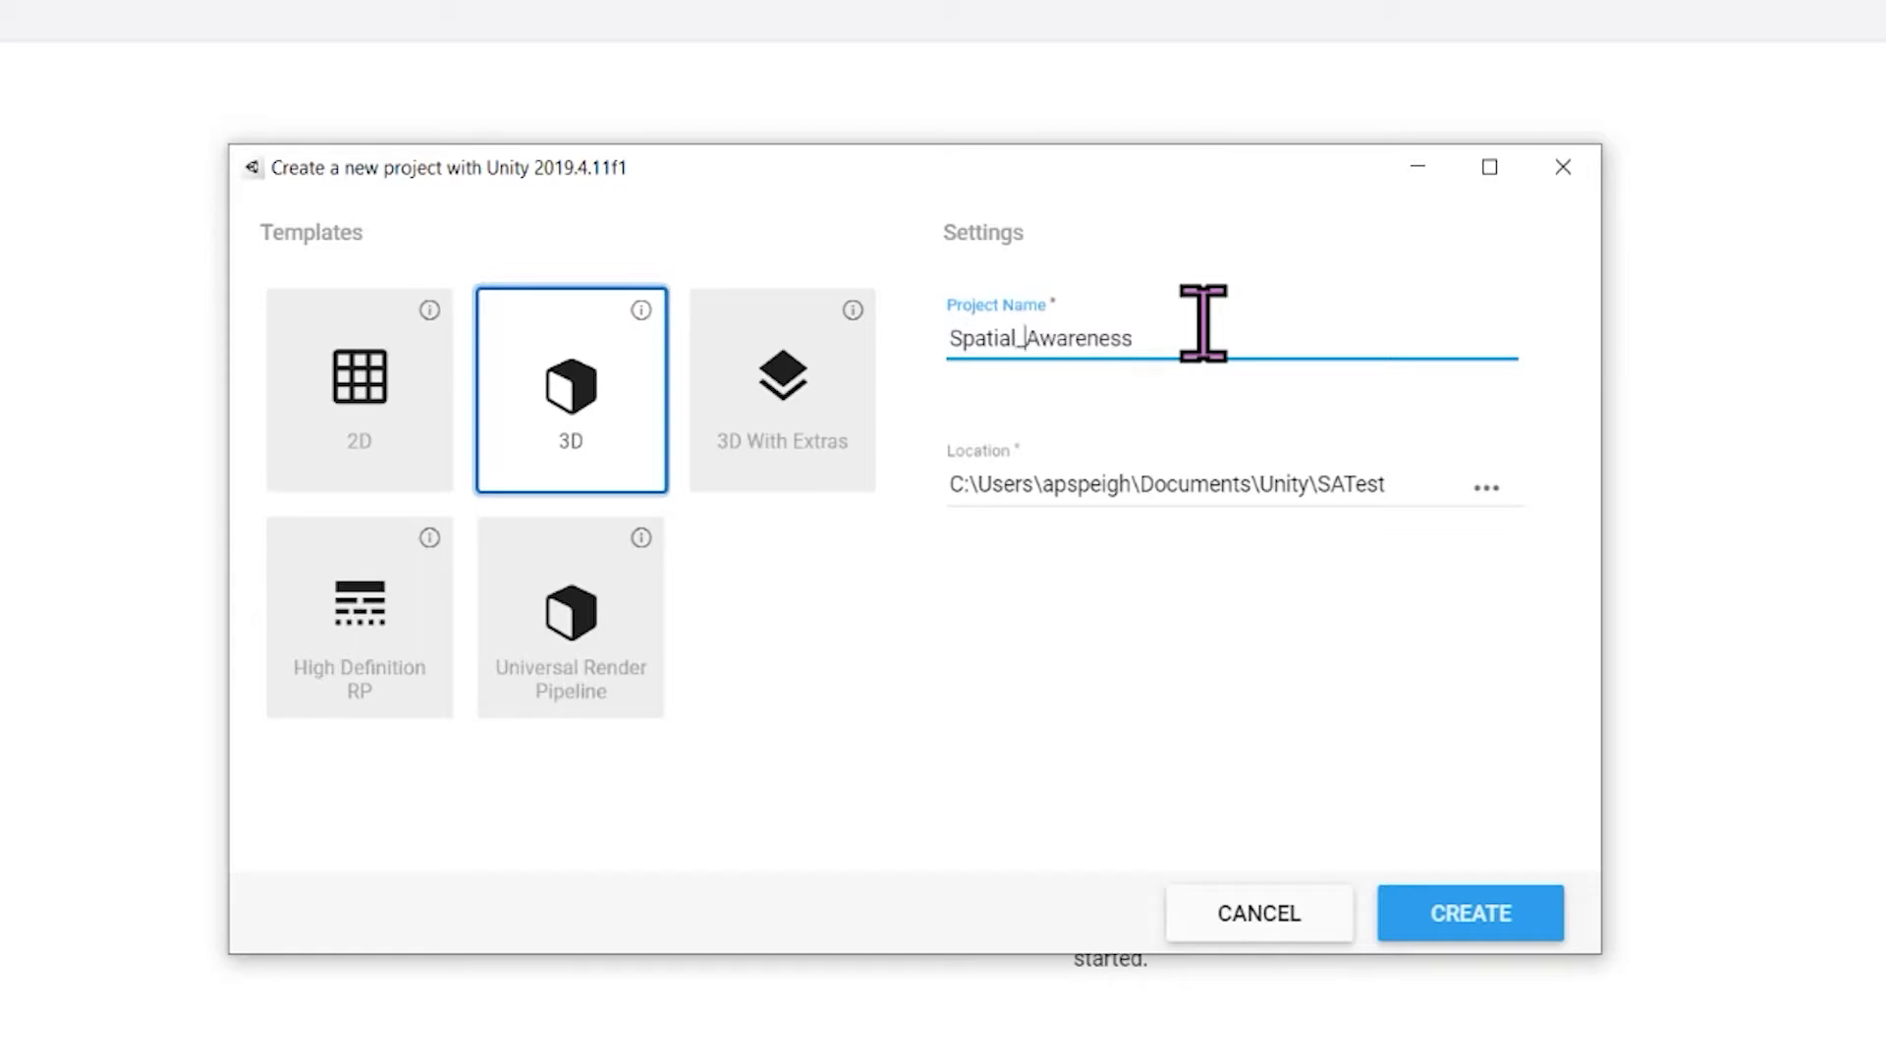
# Set the project's save location to the Desktop folder and create the project
pyautogui.click(1491, 490)
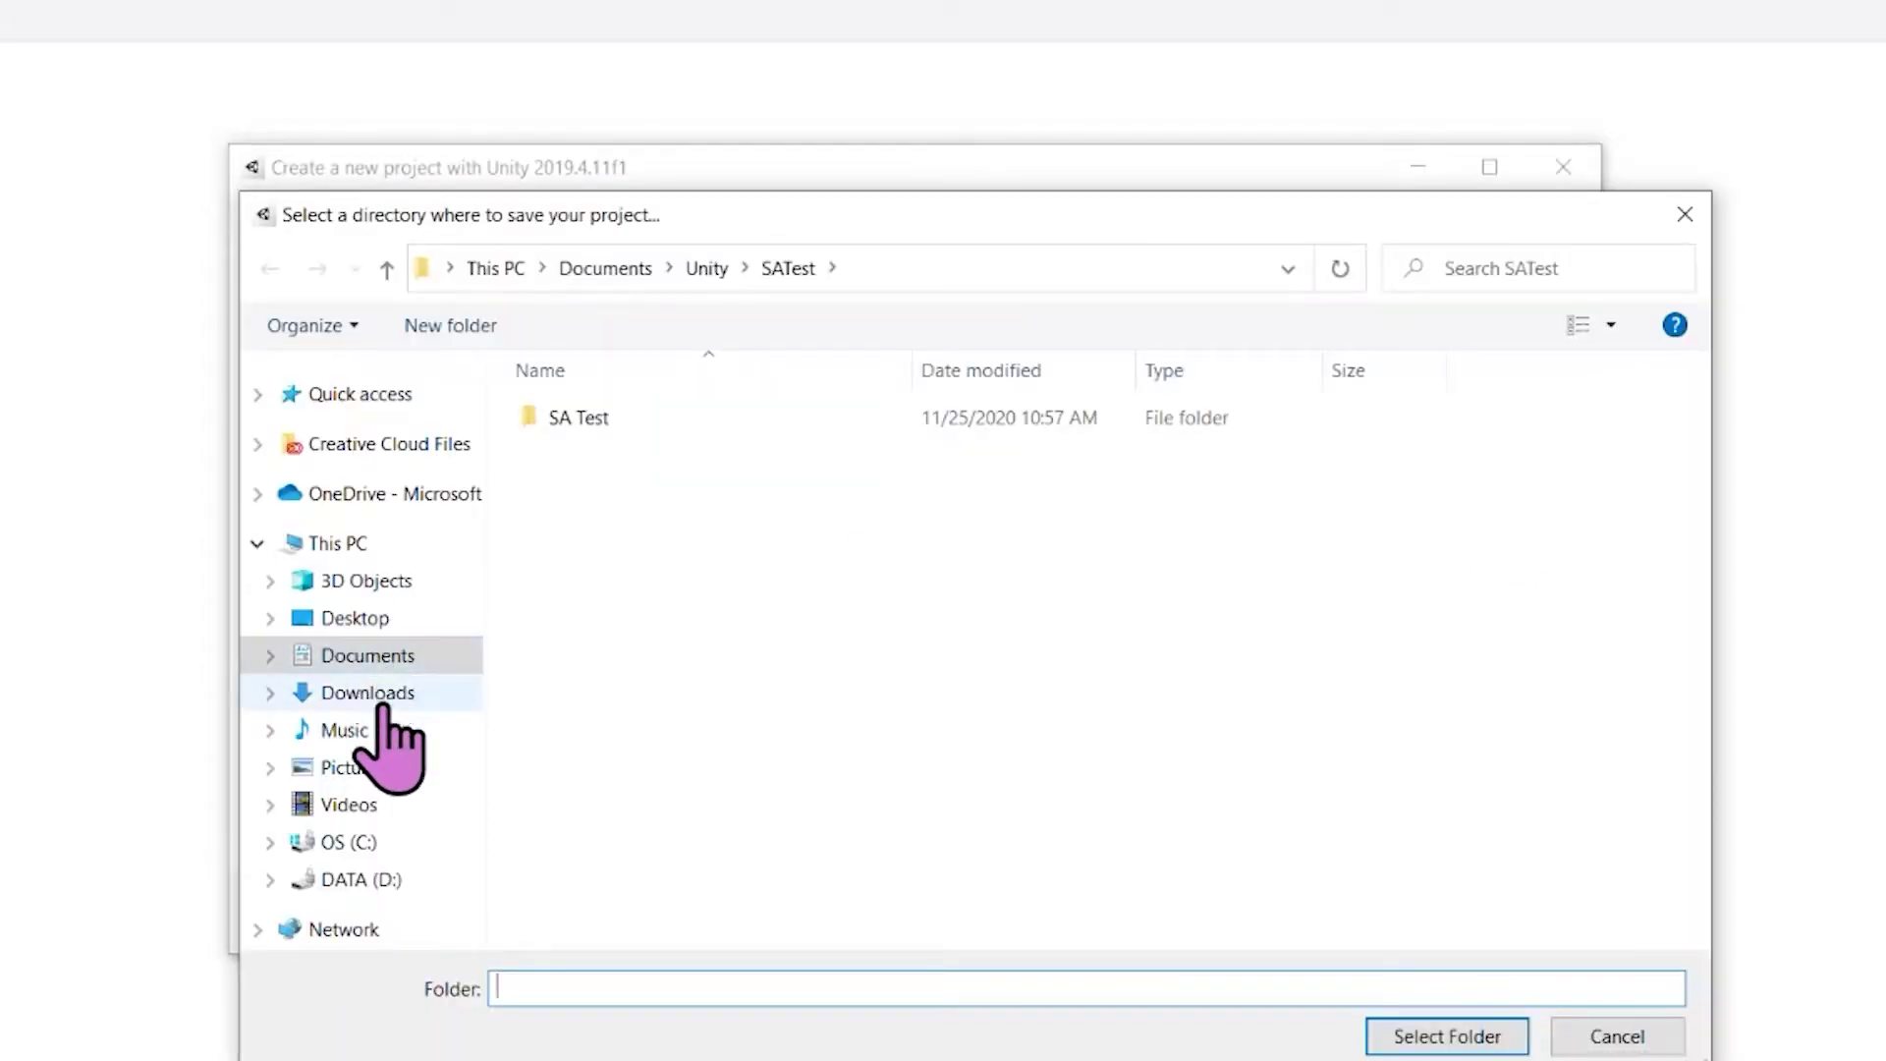
pyautogui.click(385, 625)
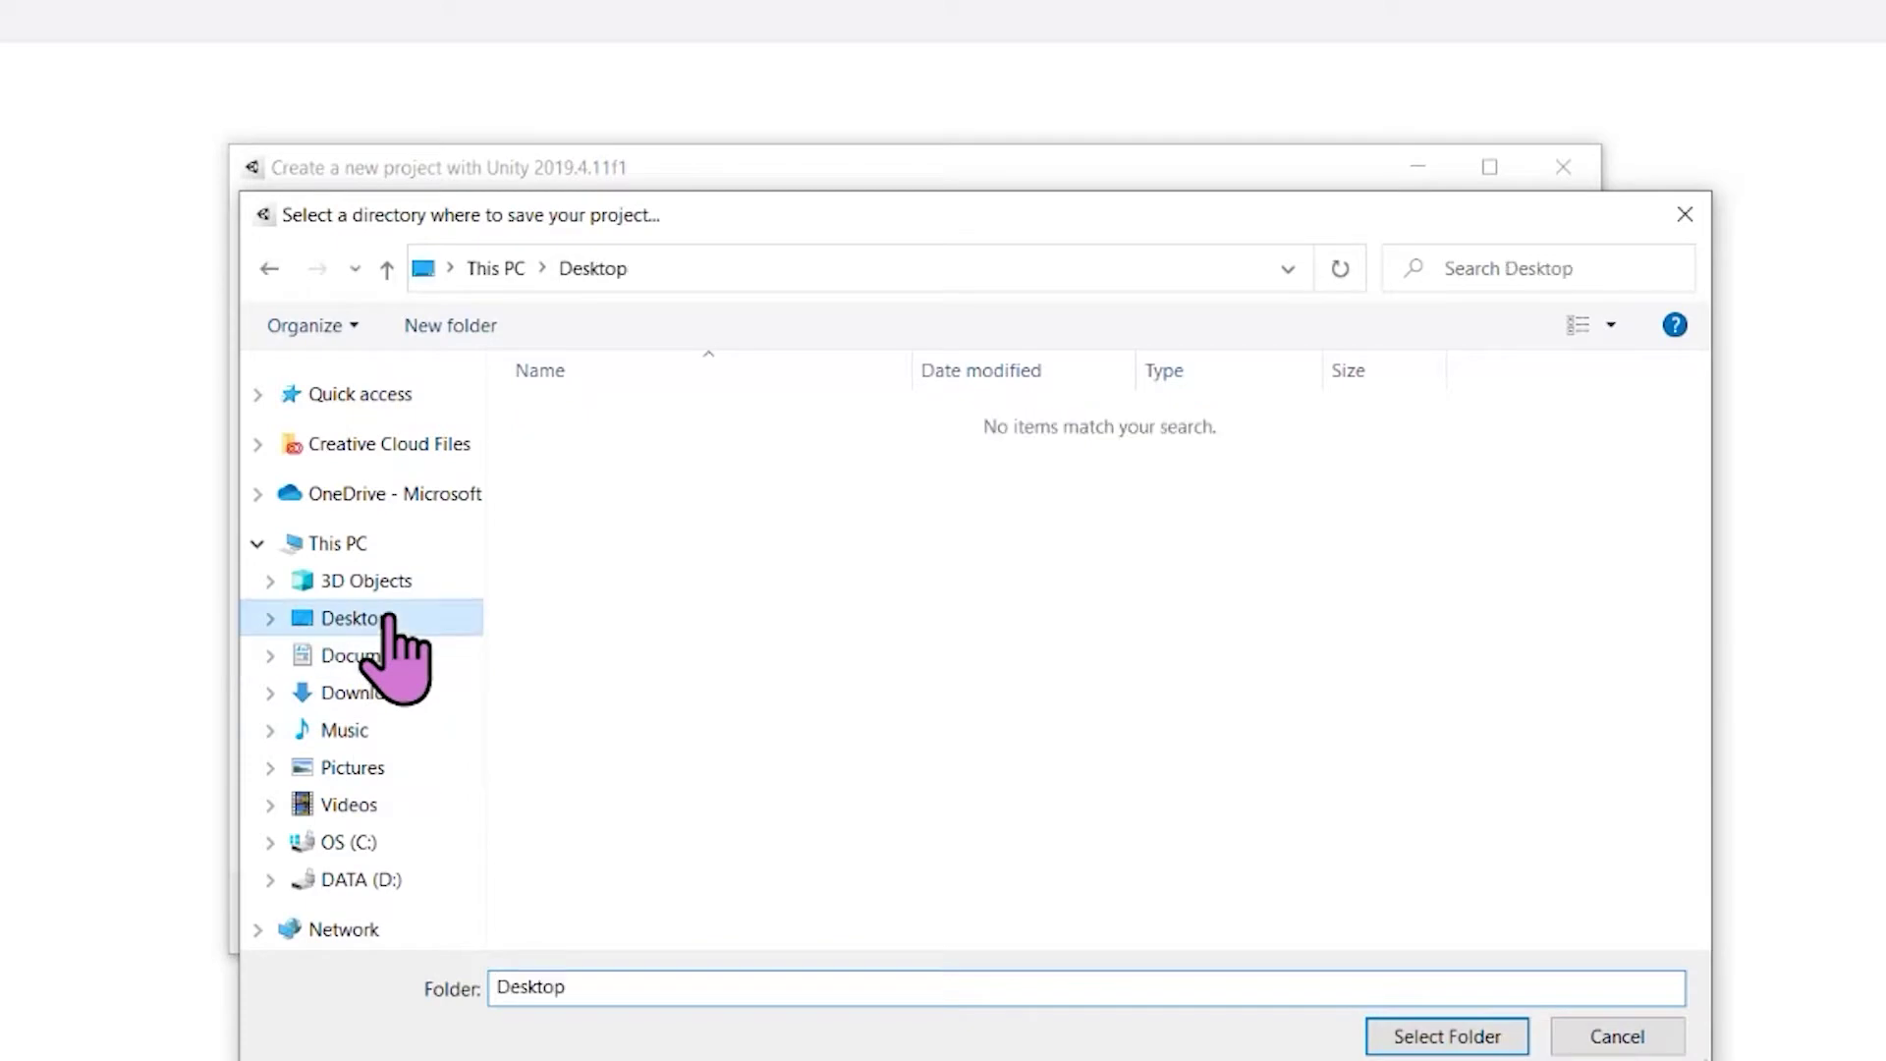
pyautogui.click(1490, 1048)
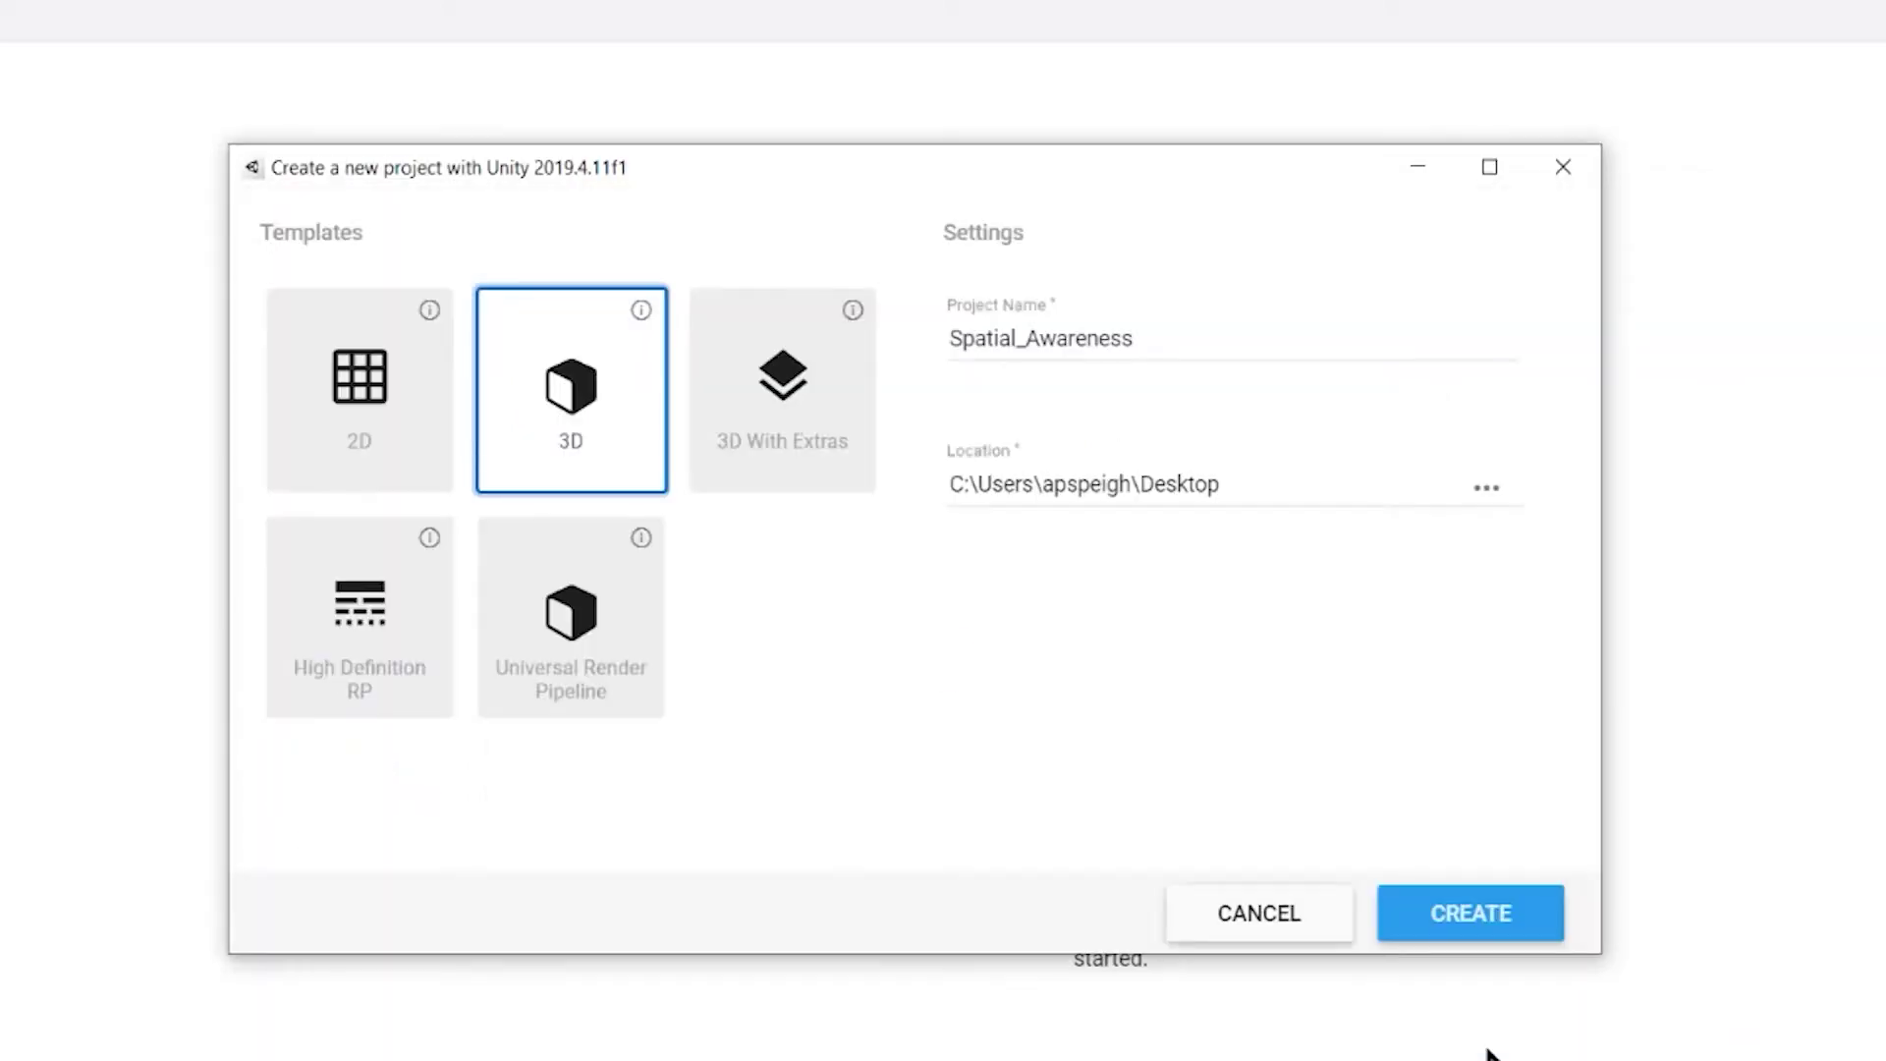
pyautogui.click(1495, 908)
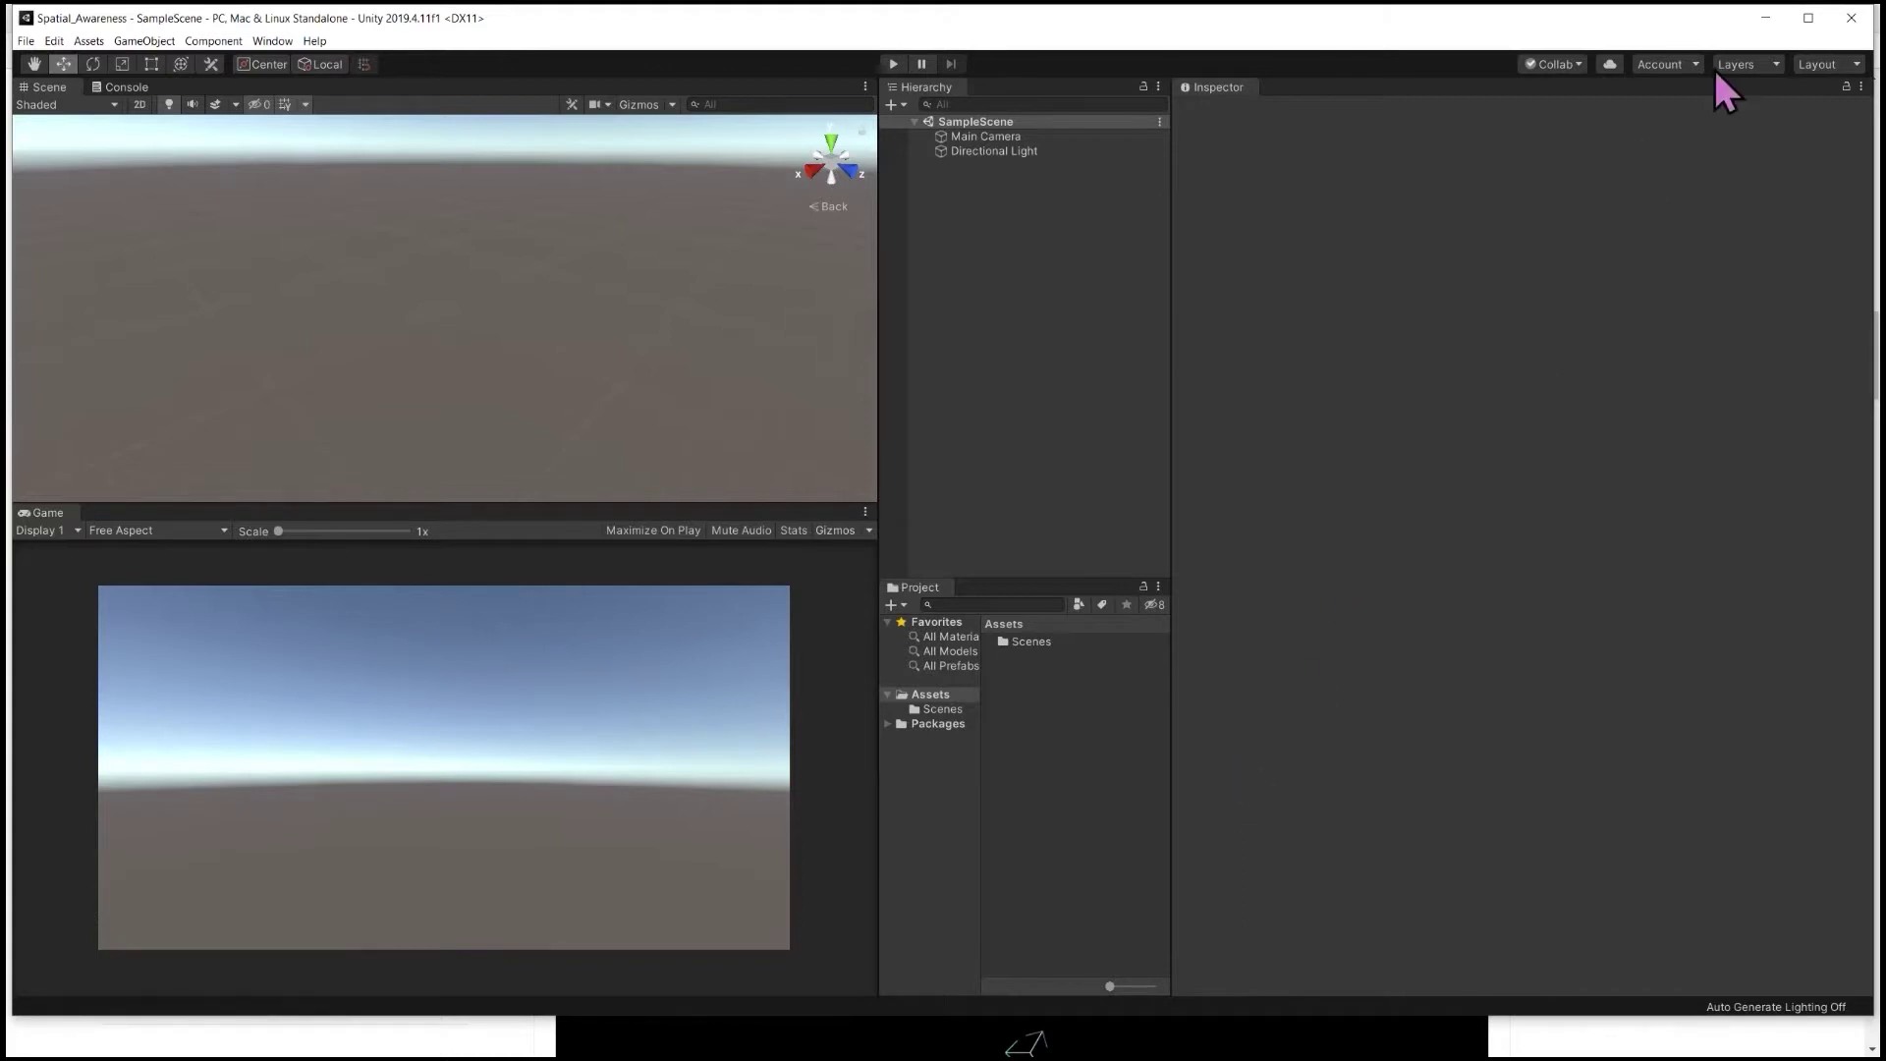
# Maximize the Unity editor window and narrow the Inspector to give the other views more room
pyautogui.click(1808, 14)
pyautogui.moveTo(1171, 420); pyautogui.dragTo(1410, 449)
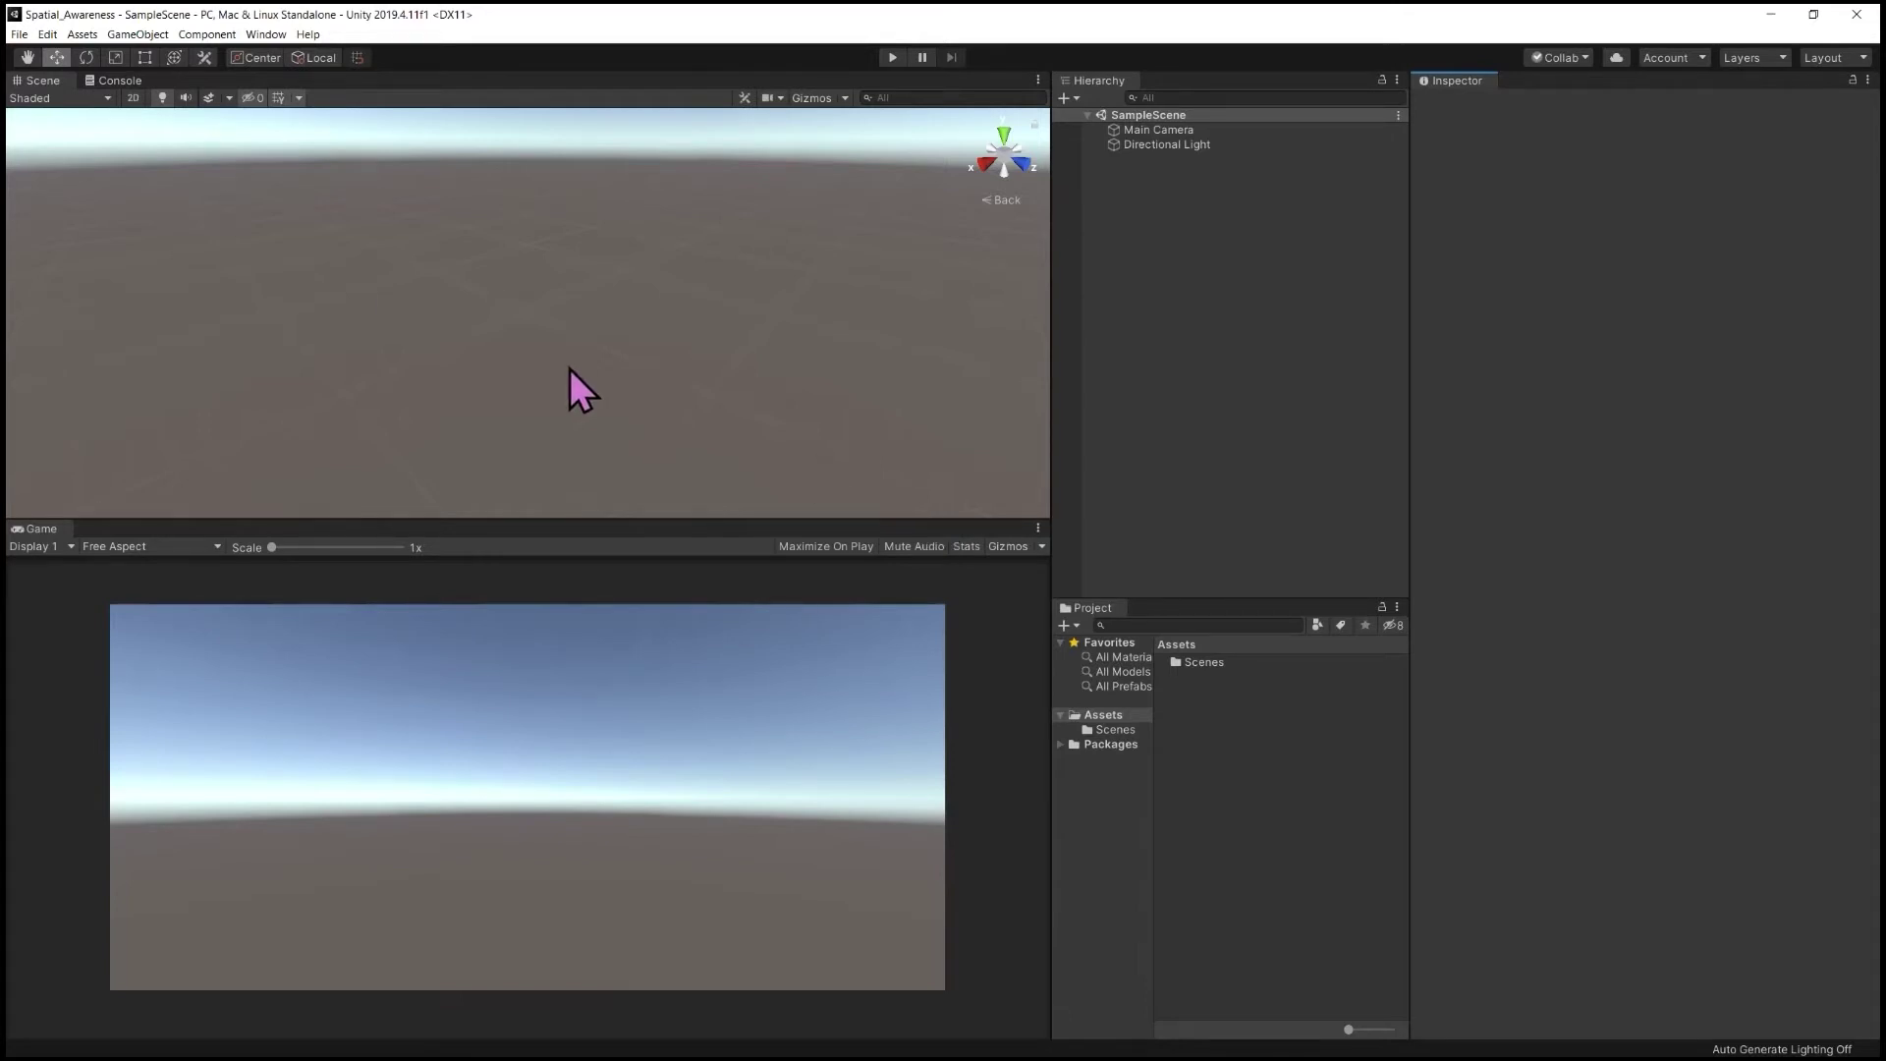
# Switch the project's build platform to Universal Windows Platform in the Build Settings
pyautogui.click(28, 32)
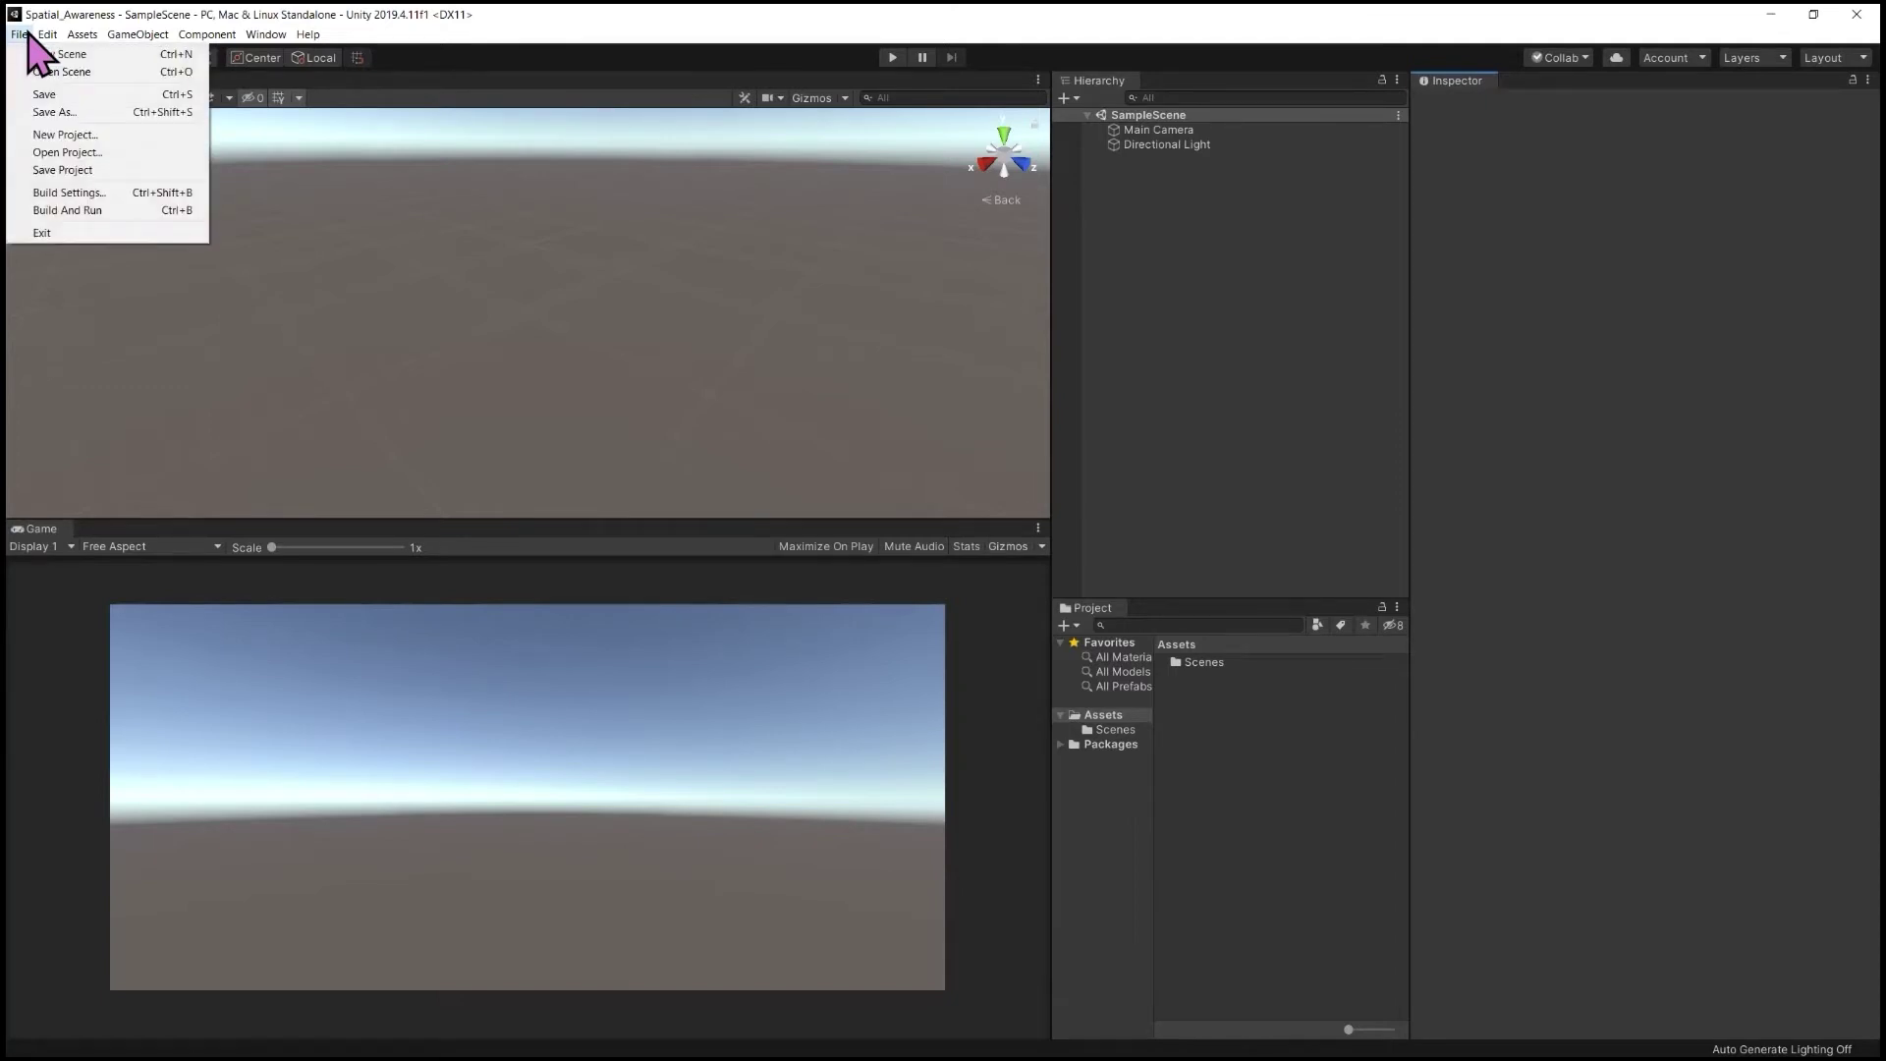
pyautogui.click(138, 193)
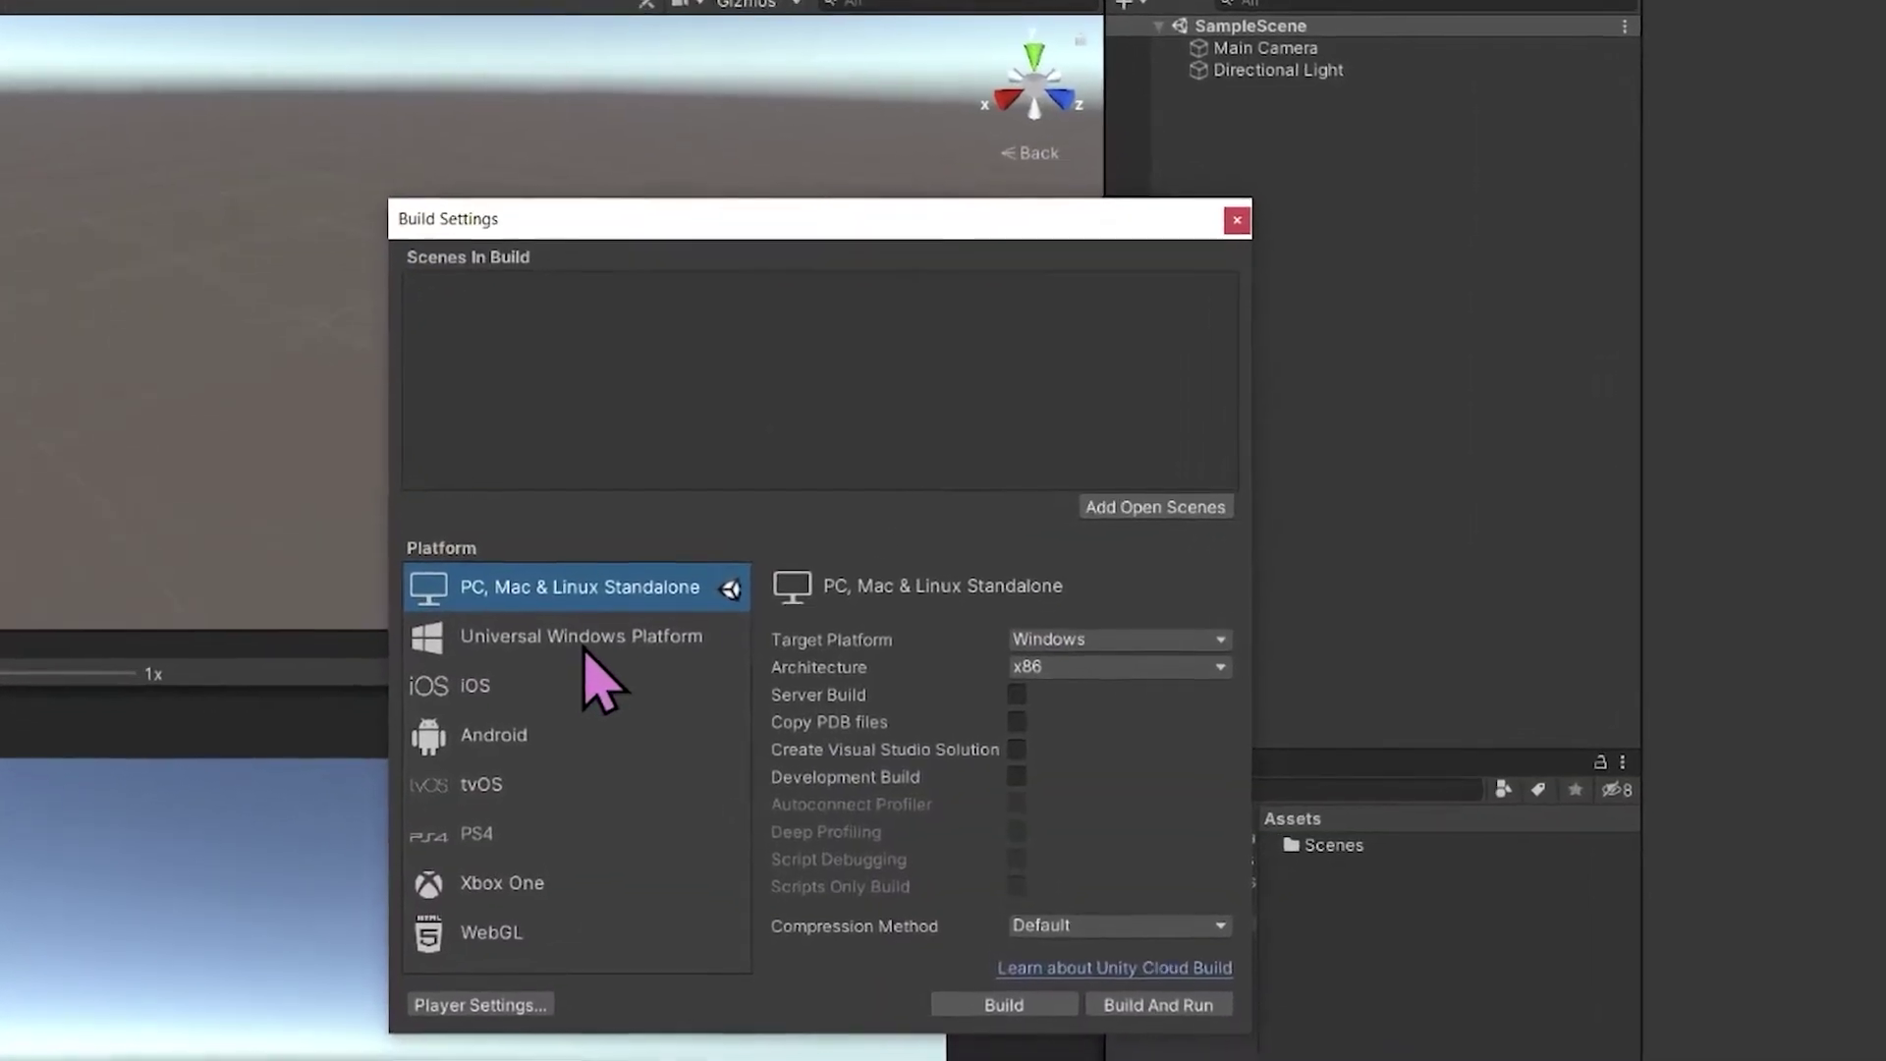
pyautogui.click(586, 653)
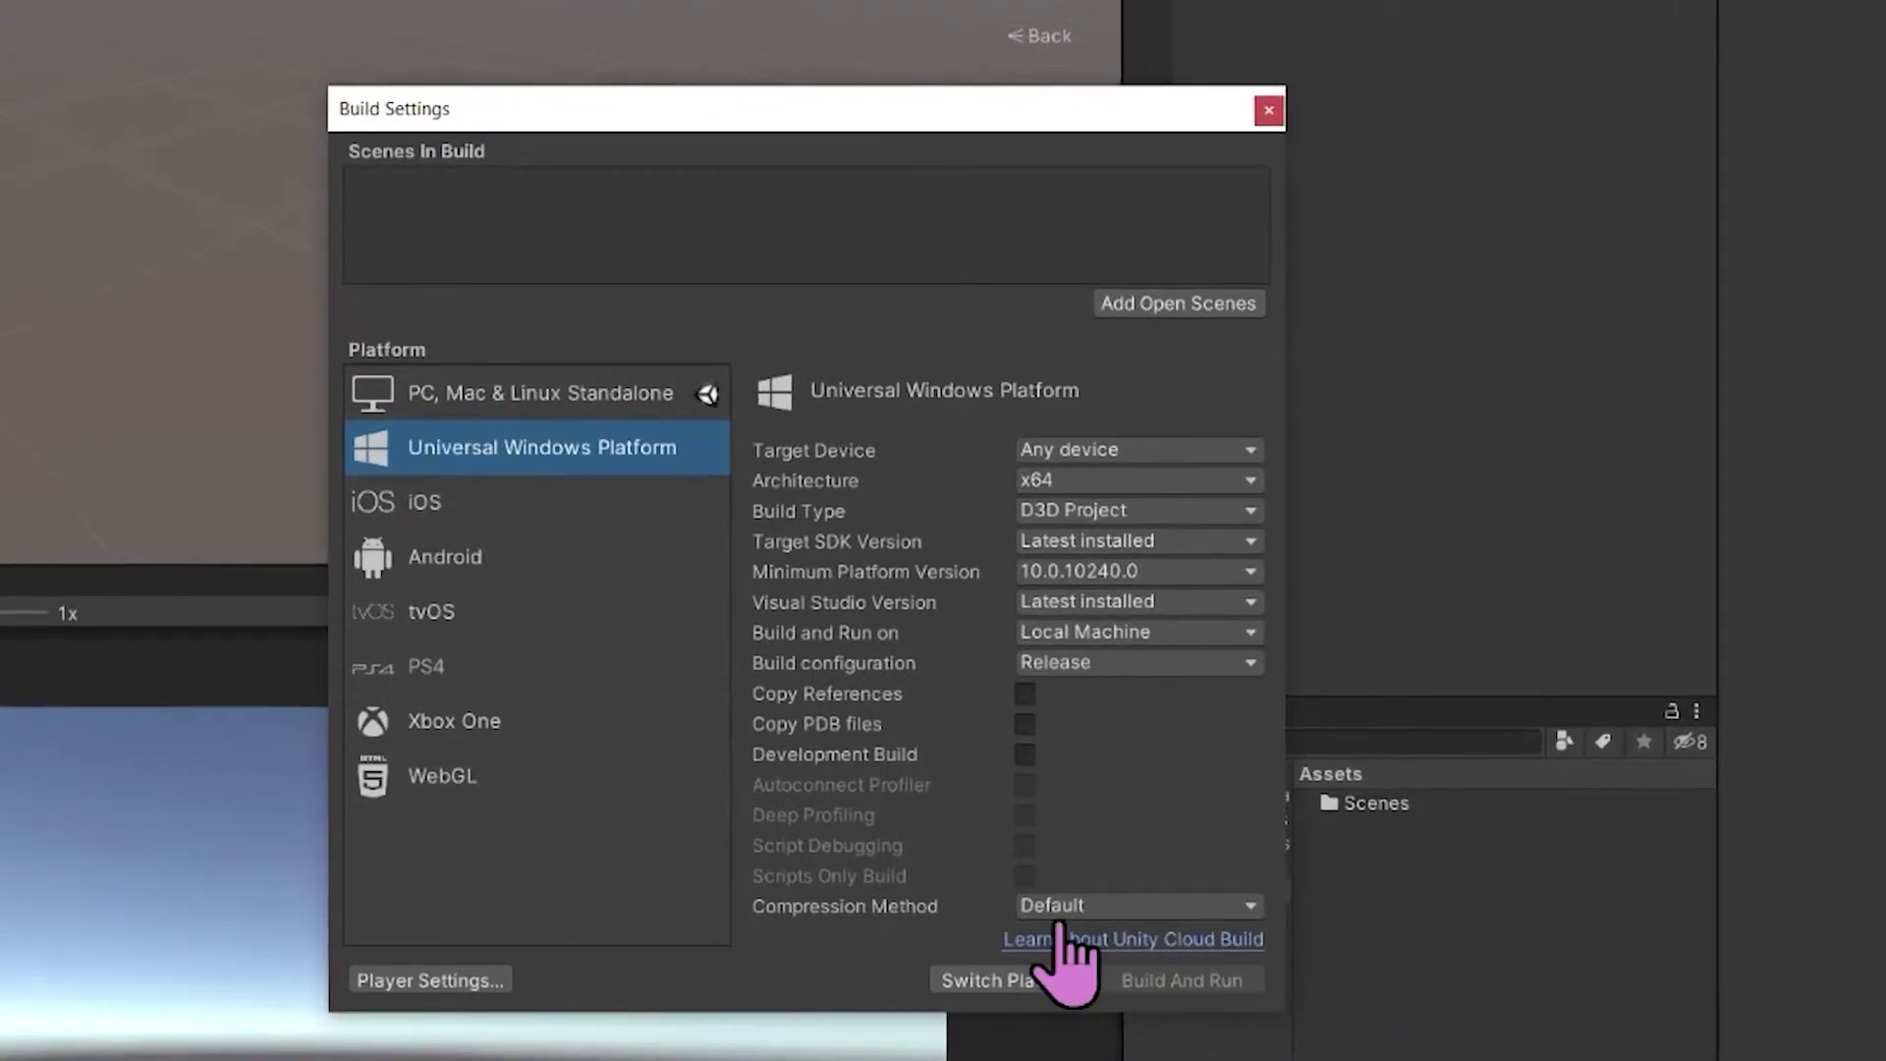
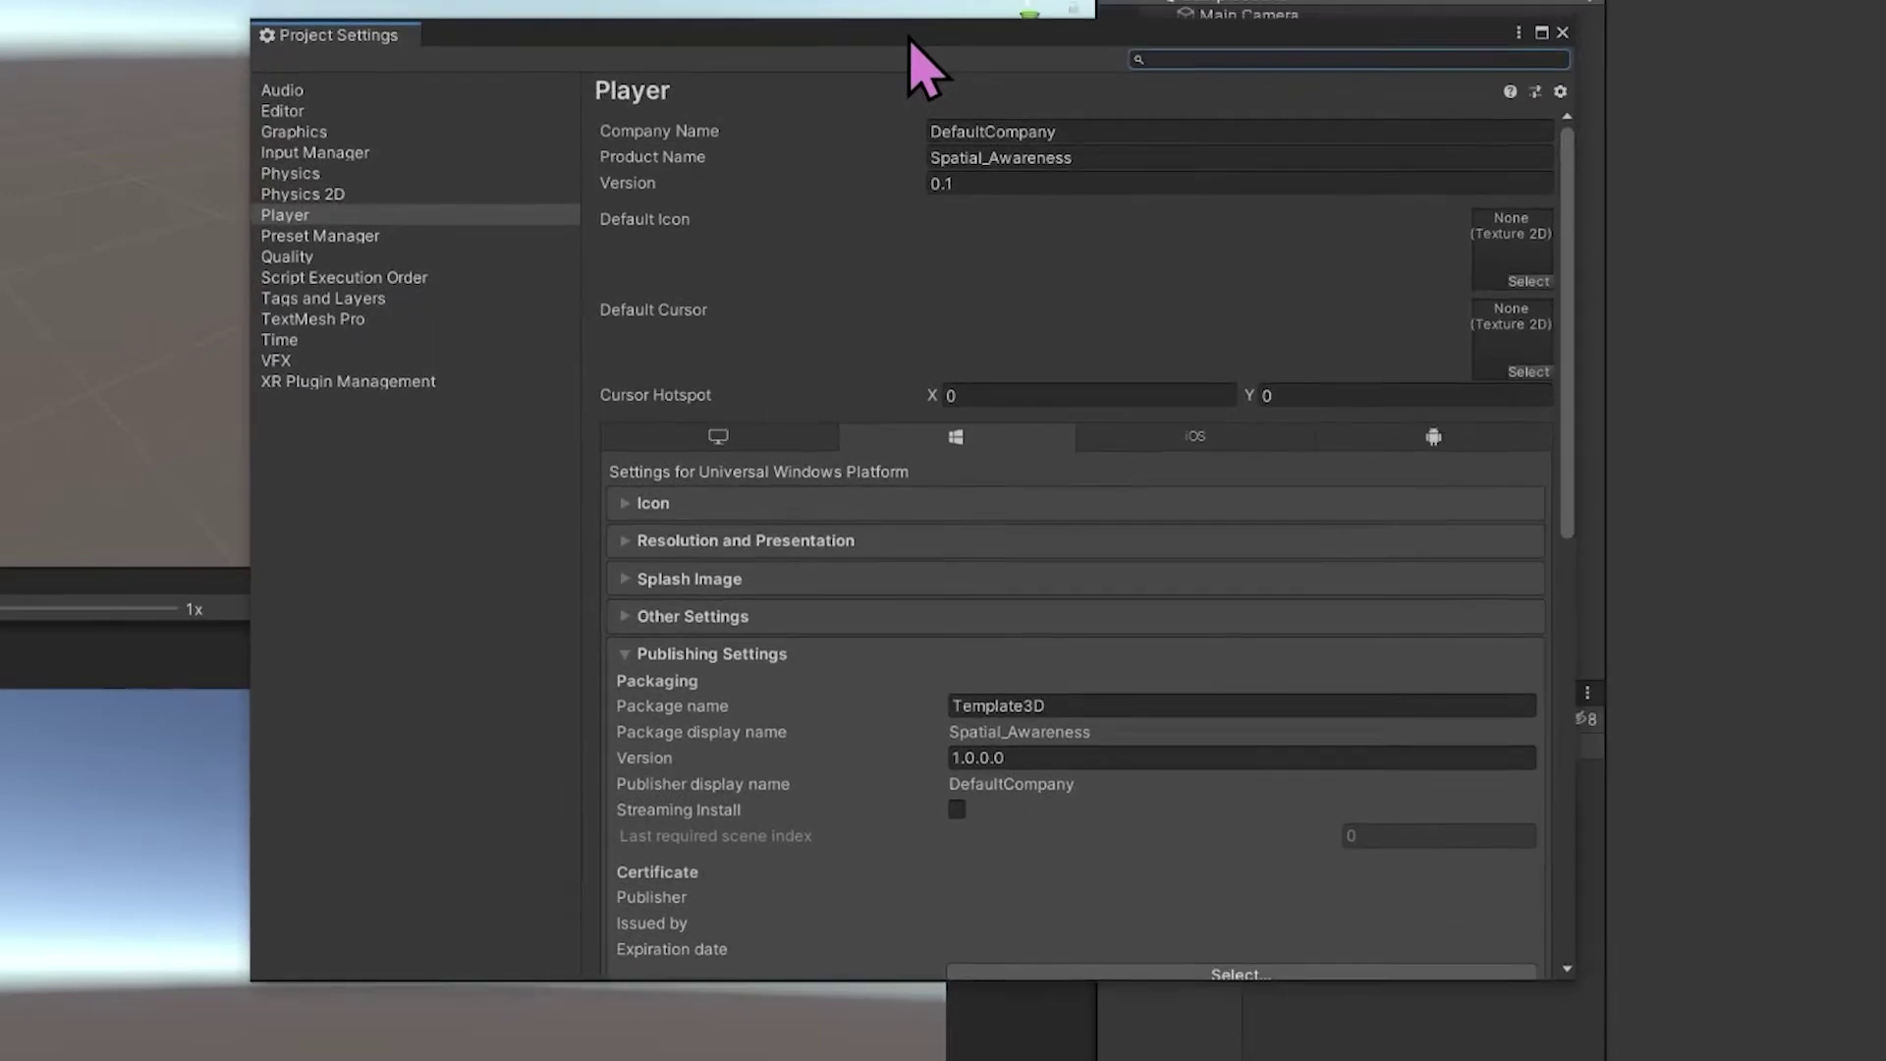
# Enable Virtual Reality Supported in the Universal Windows Platform player's XR Settings and check which Virtual Reality SDKs can be added
pyautogui.moveTo(1589, 475); pyautogui.dragTo(1546, 385)
pyautogui.click(632, 660)
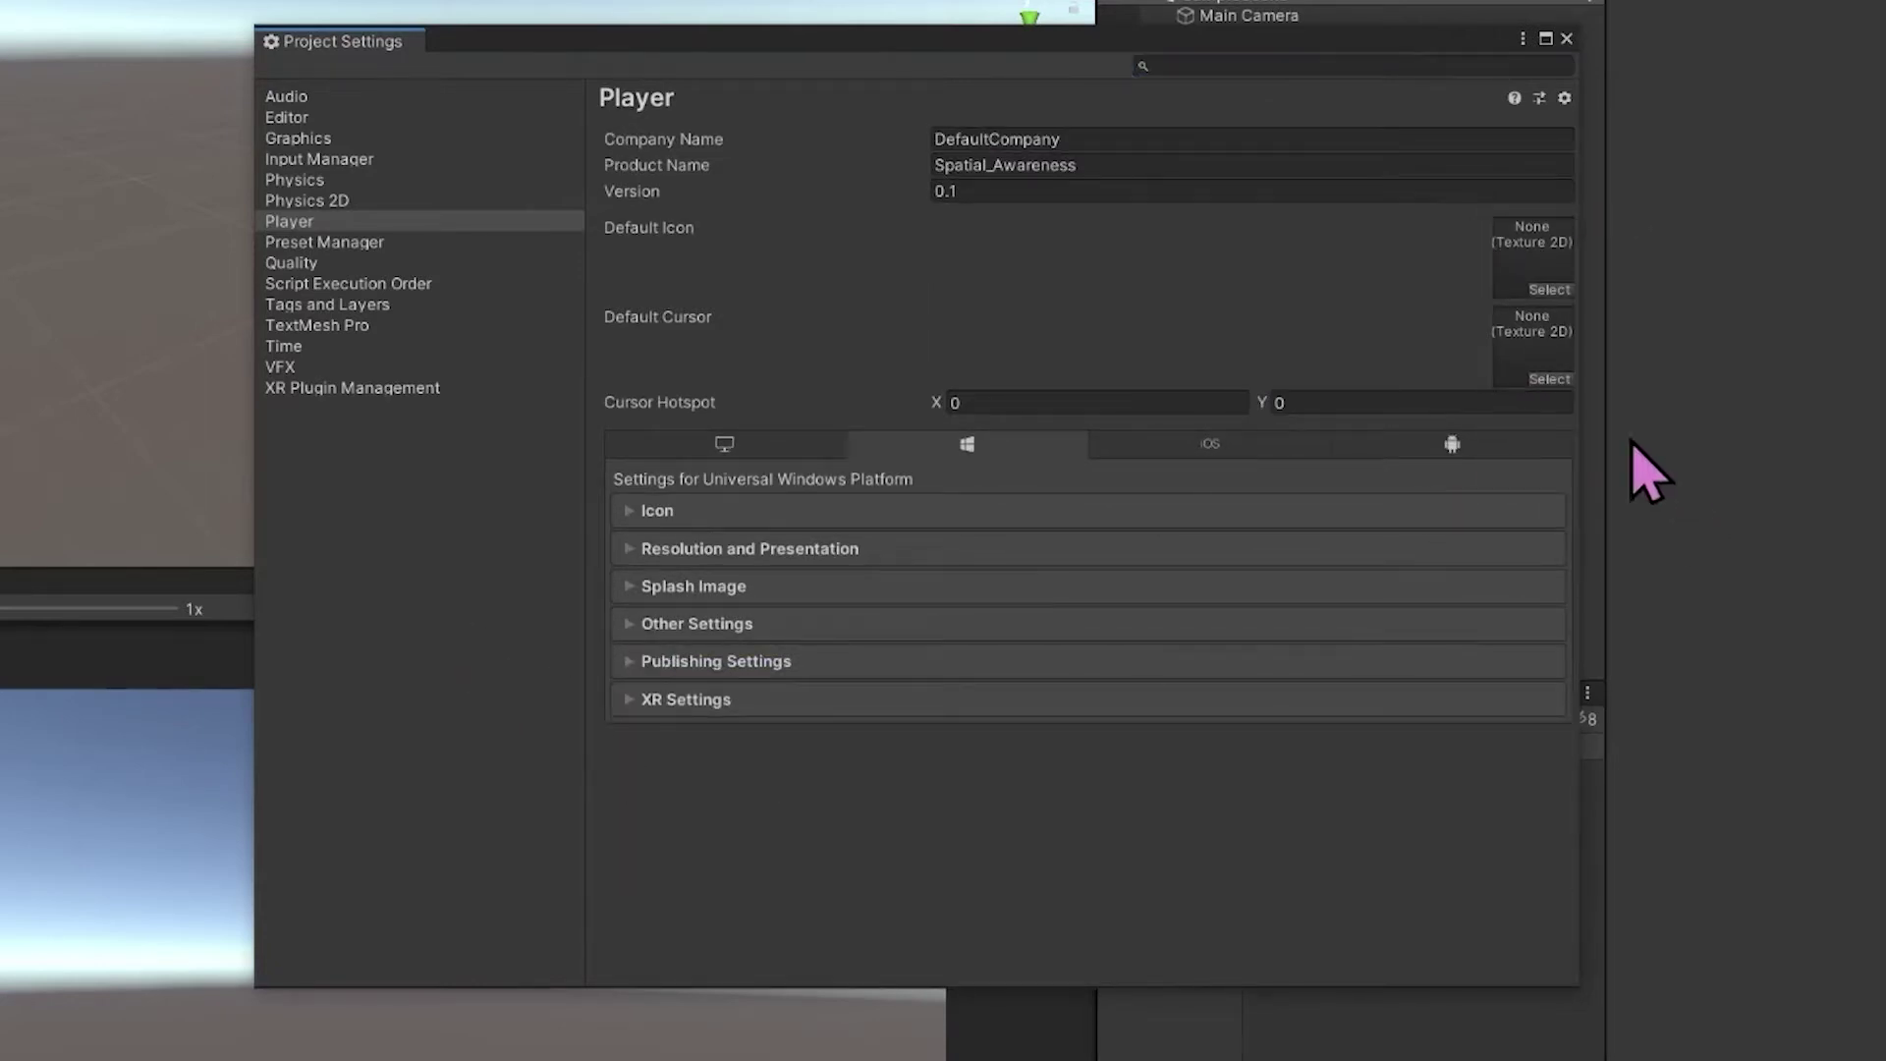
pyautogui.click(601, 670)
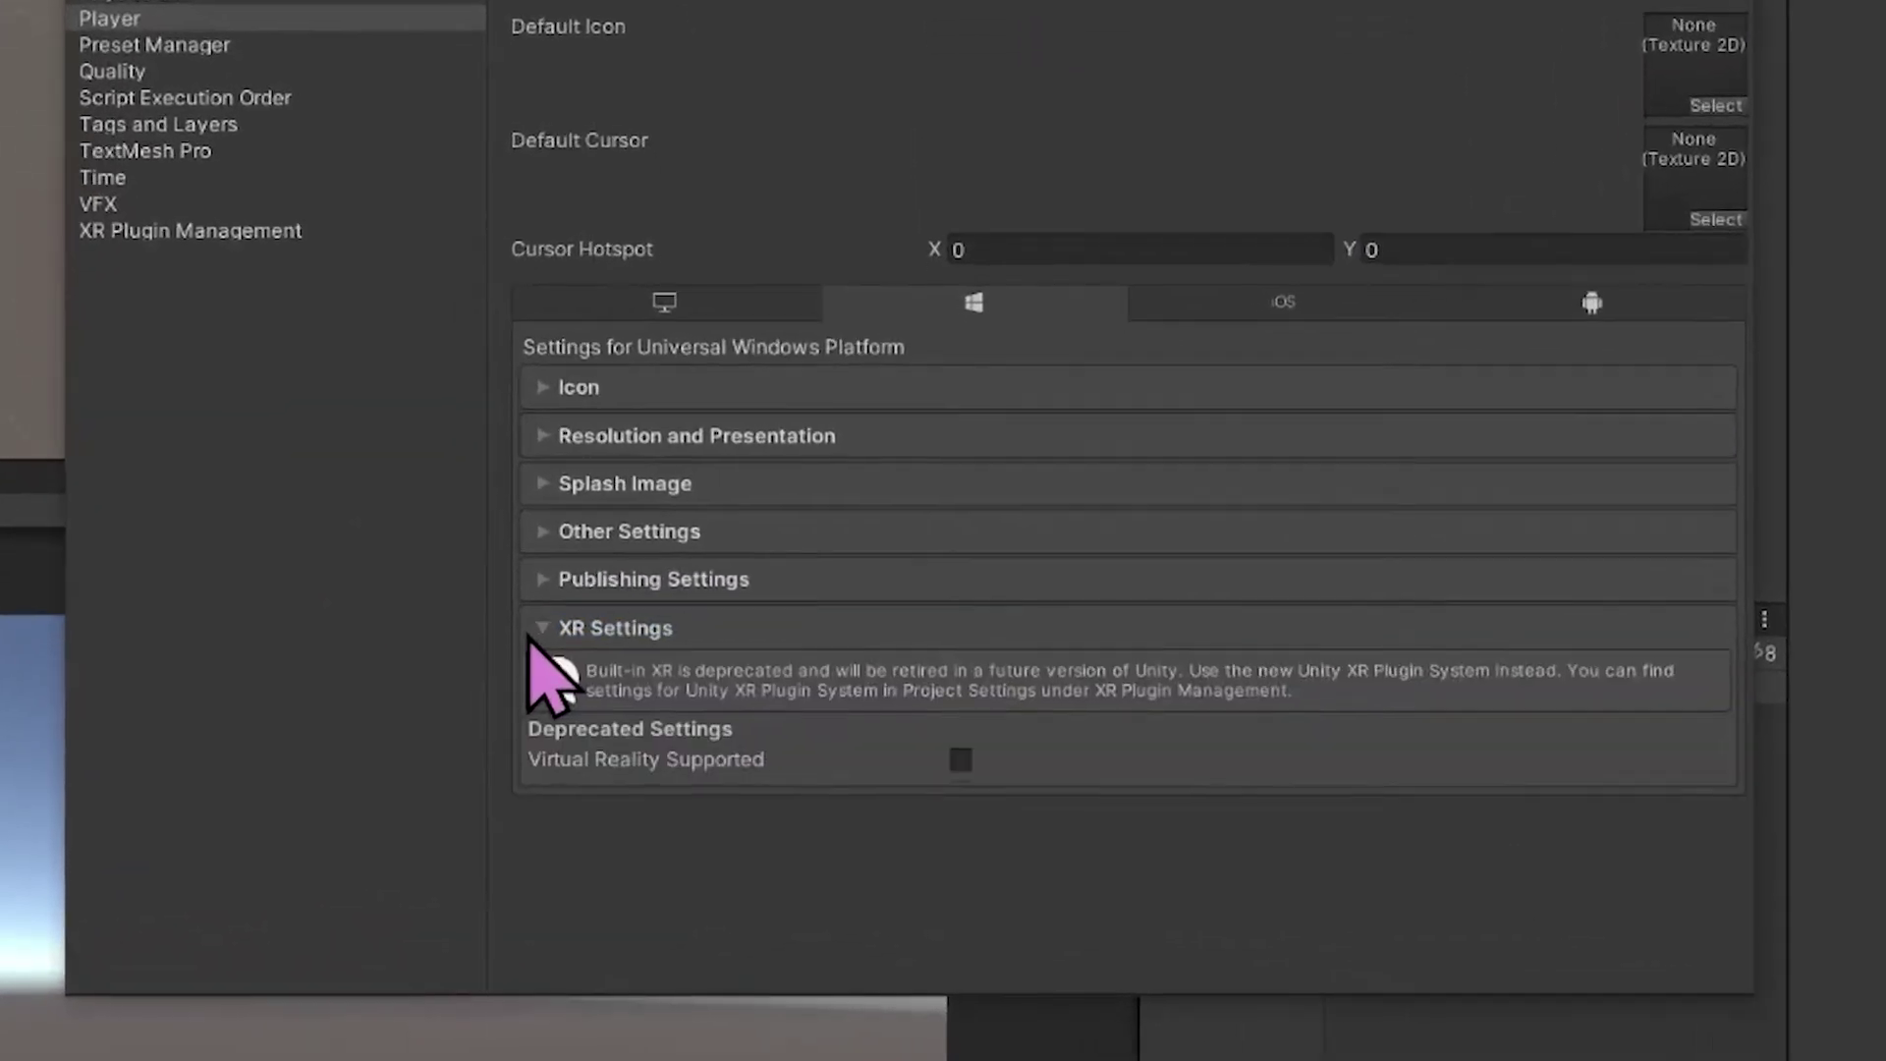
pyautogui.click(960, 759)
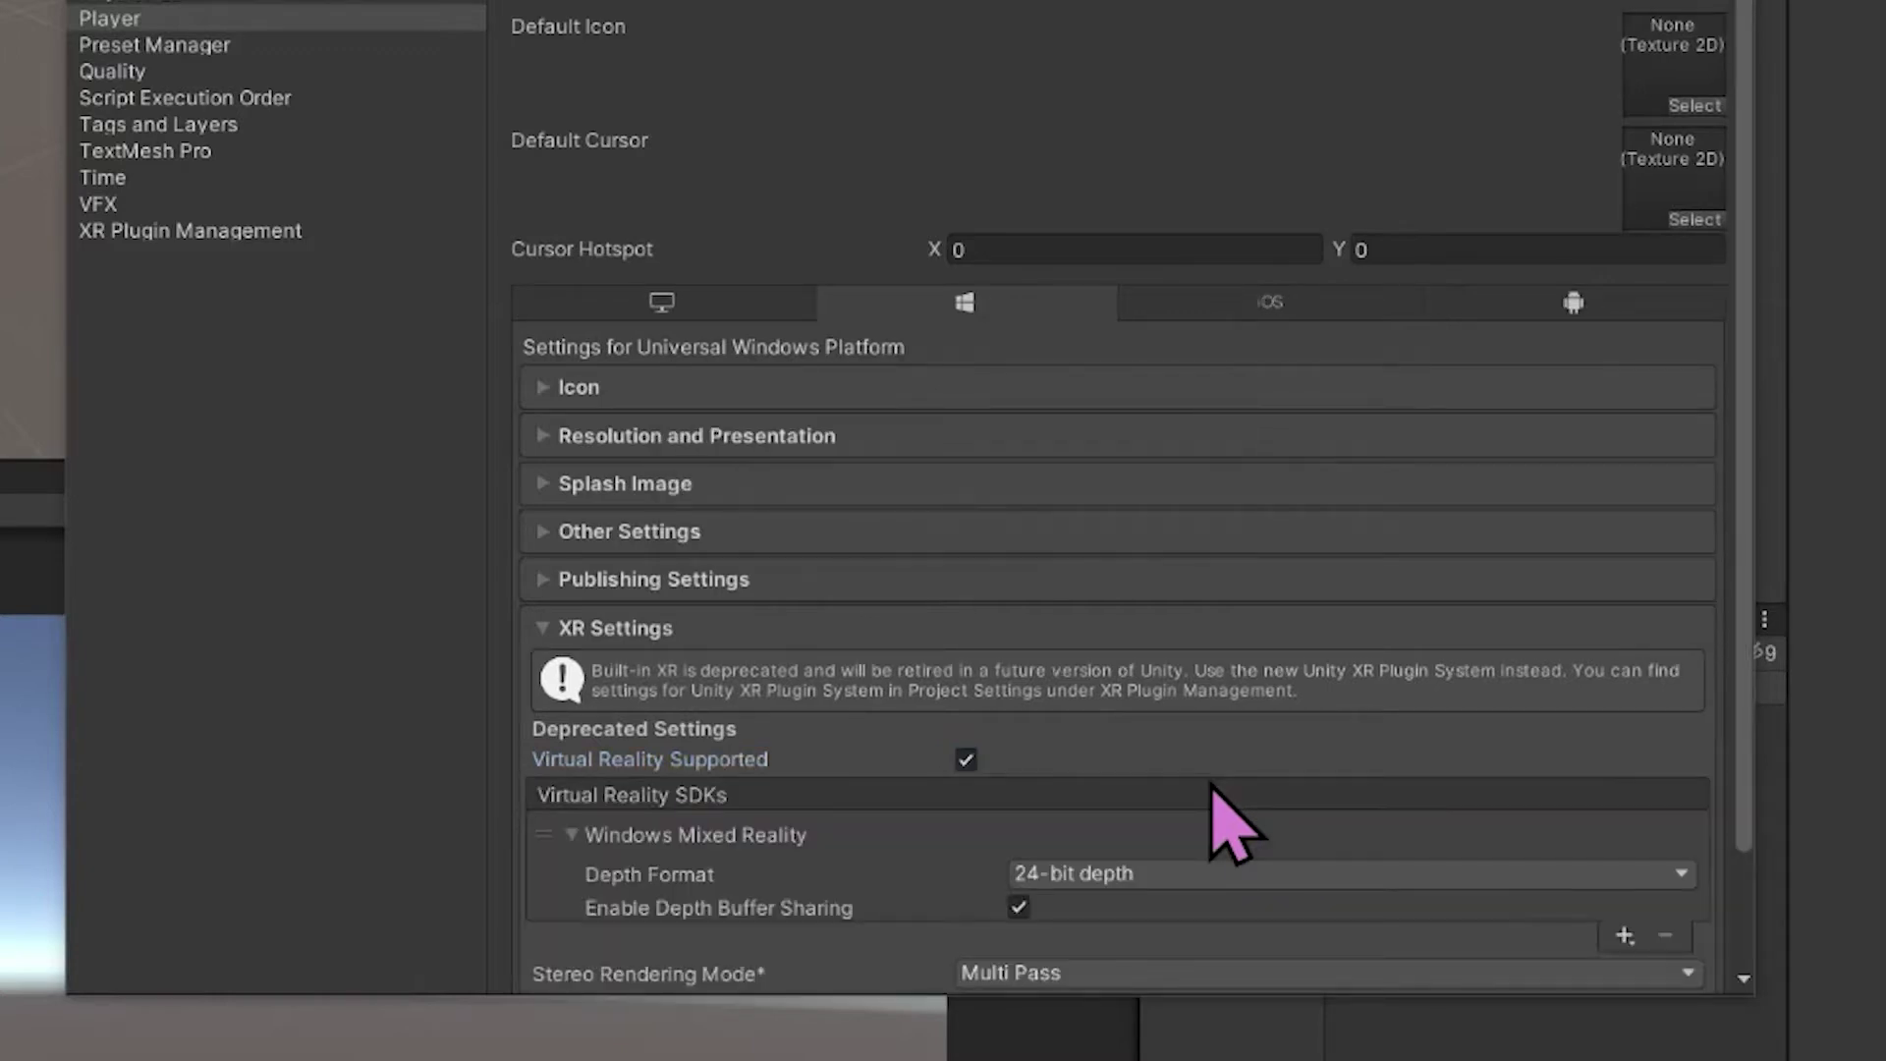
pyautogui.scroll(-1, 1734, 447)
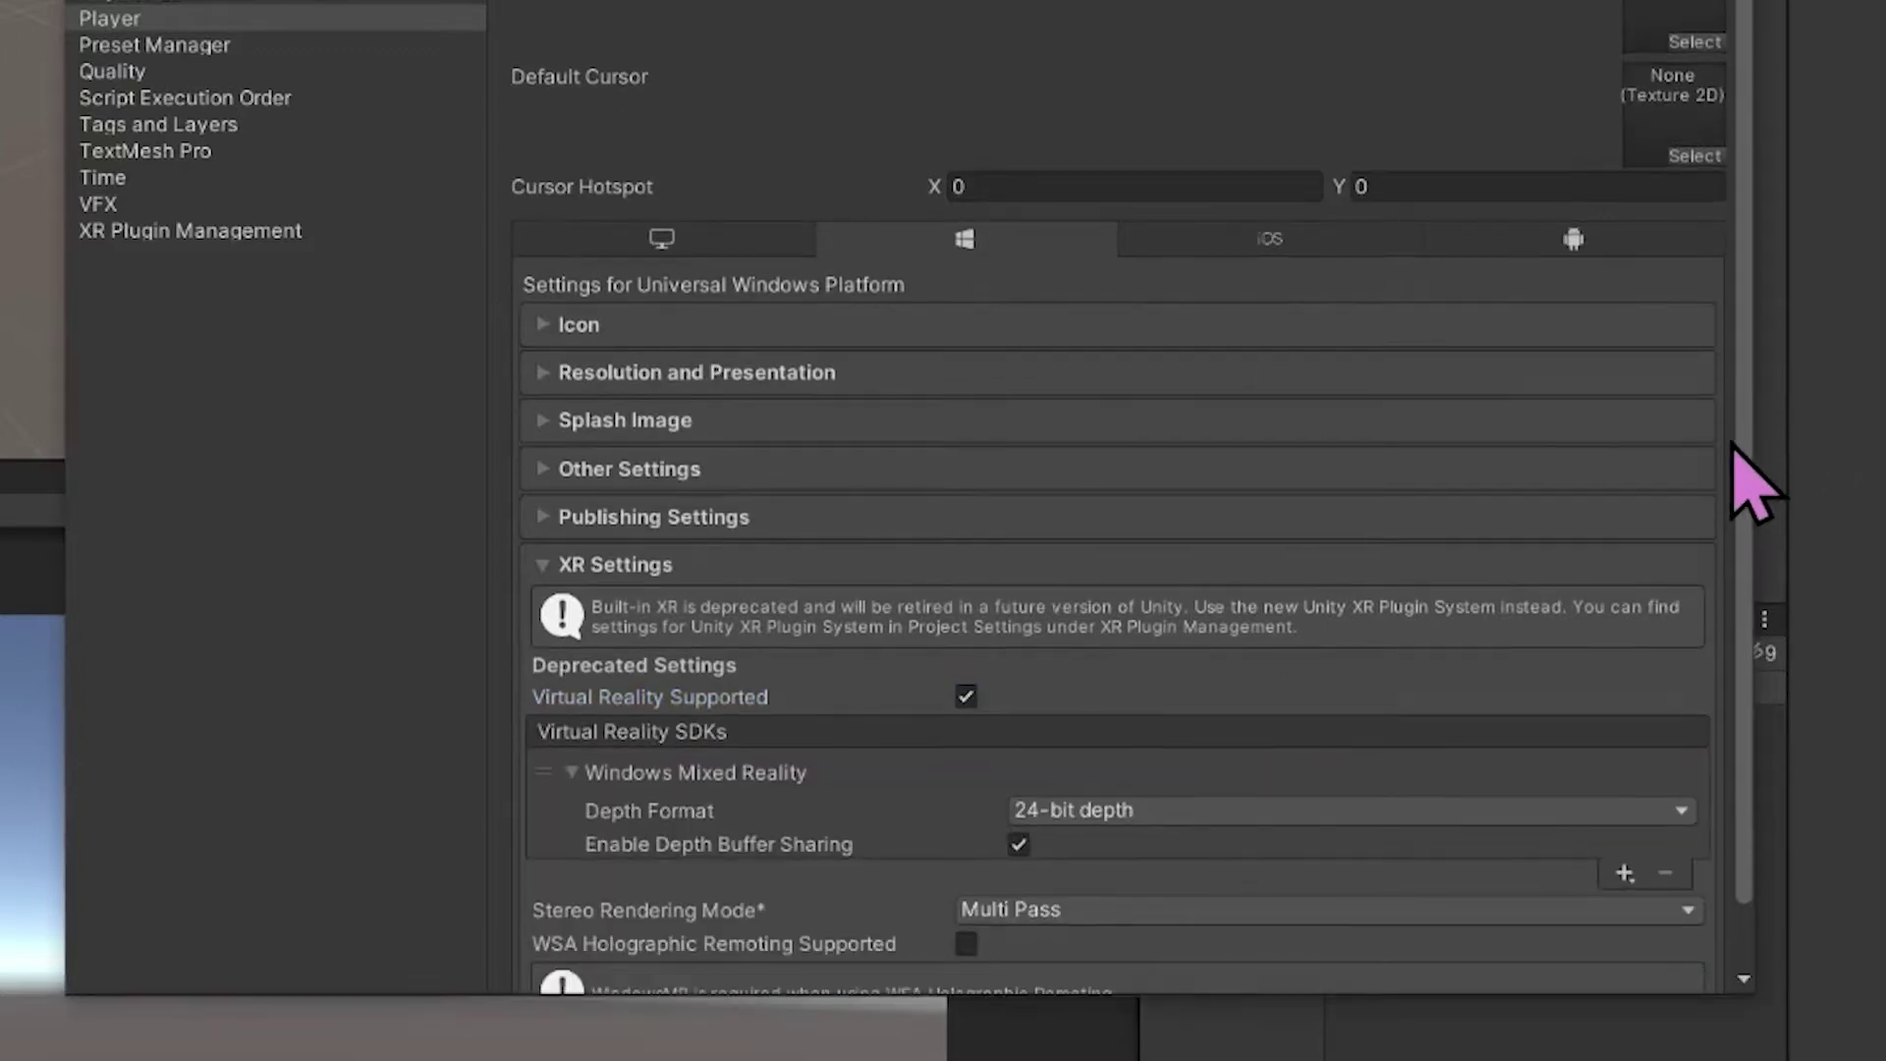
pyautogui.scroll(-1, 1734, 444)
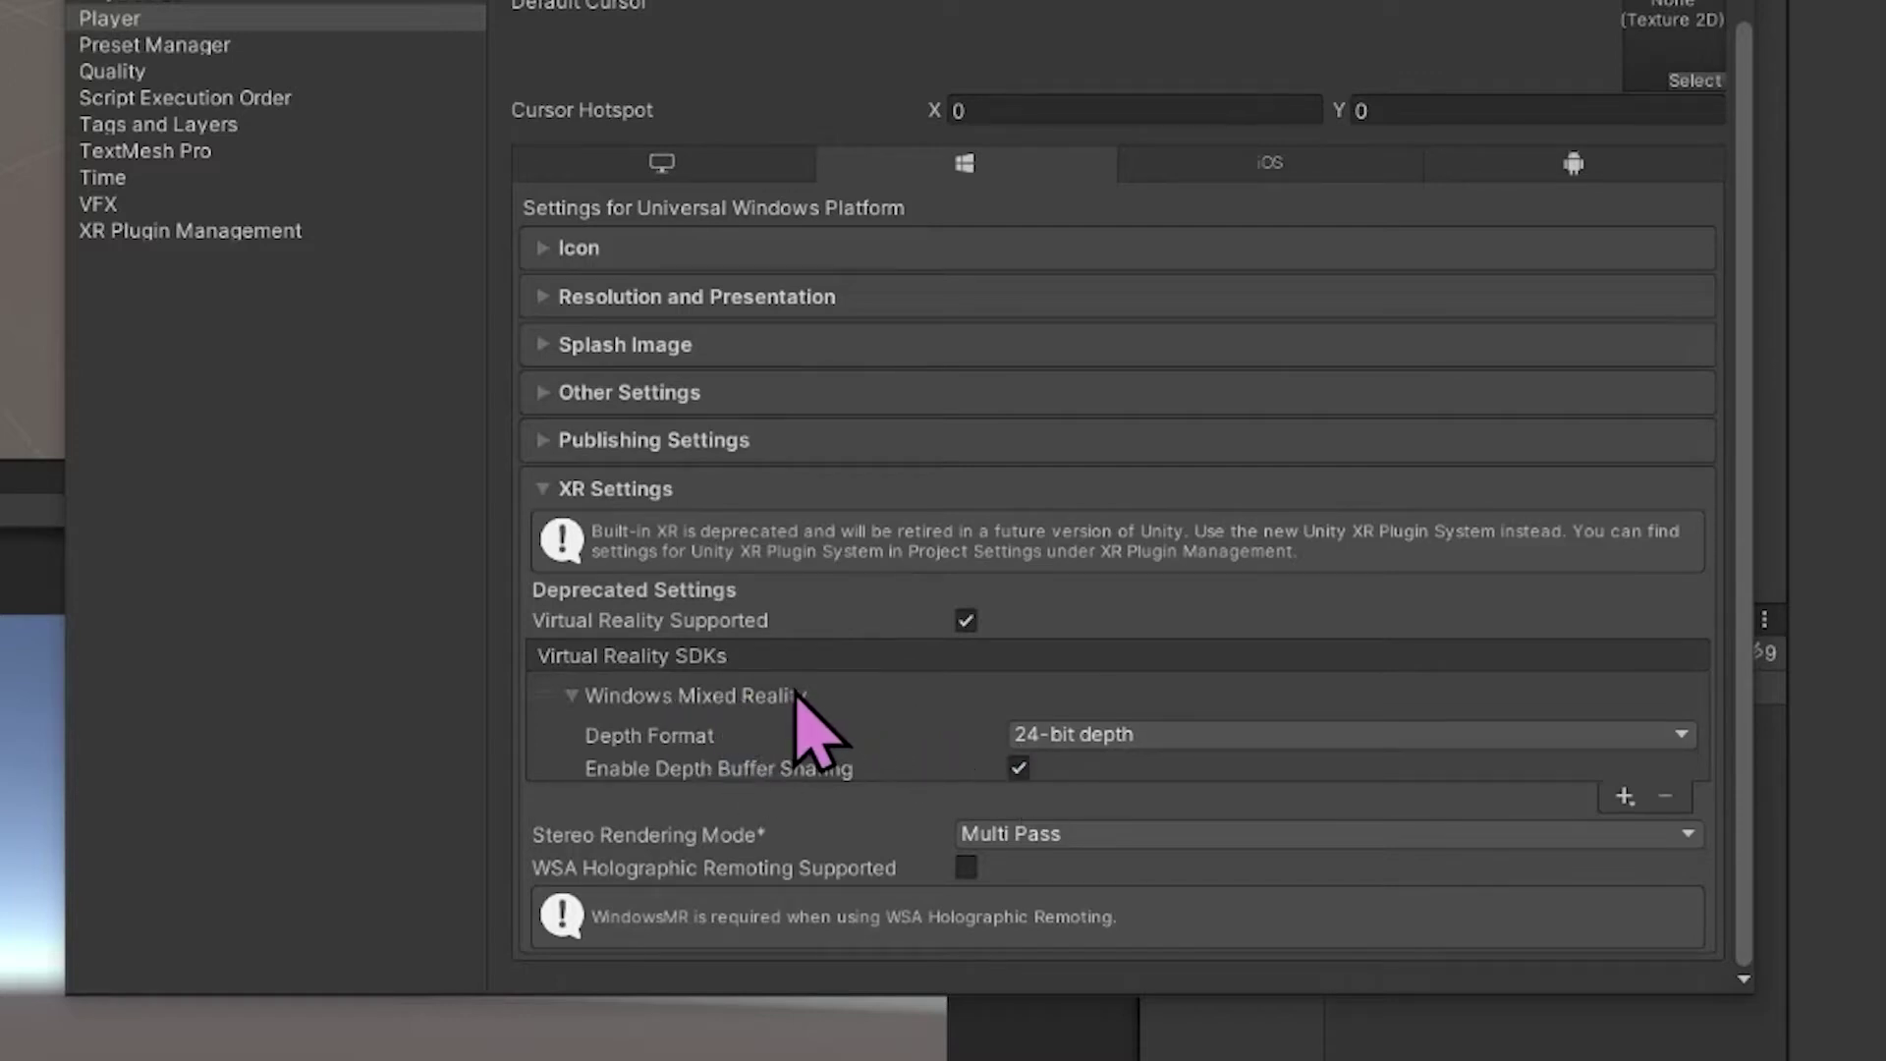
pyautogui.click(1624, 798)
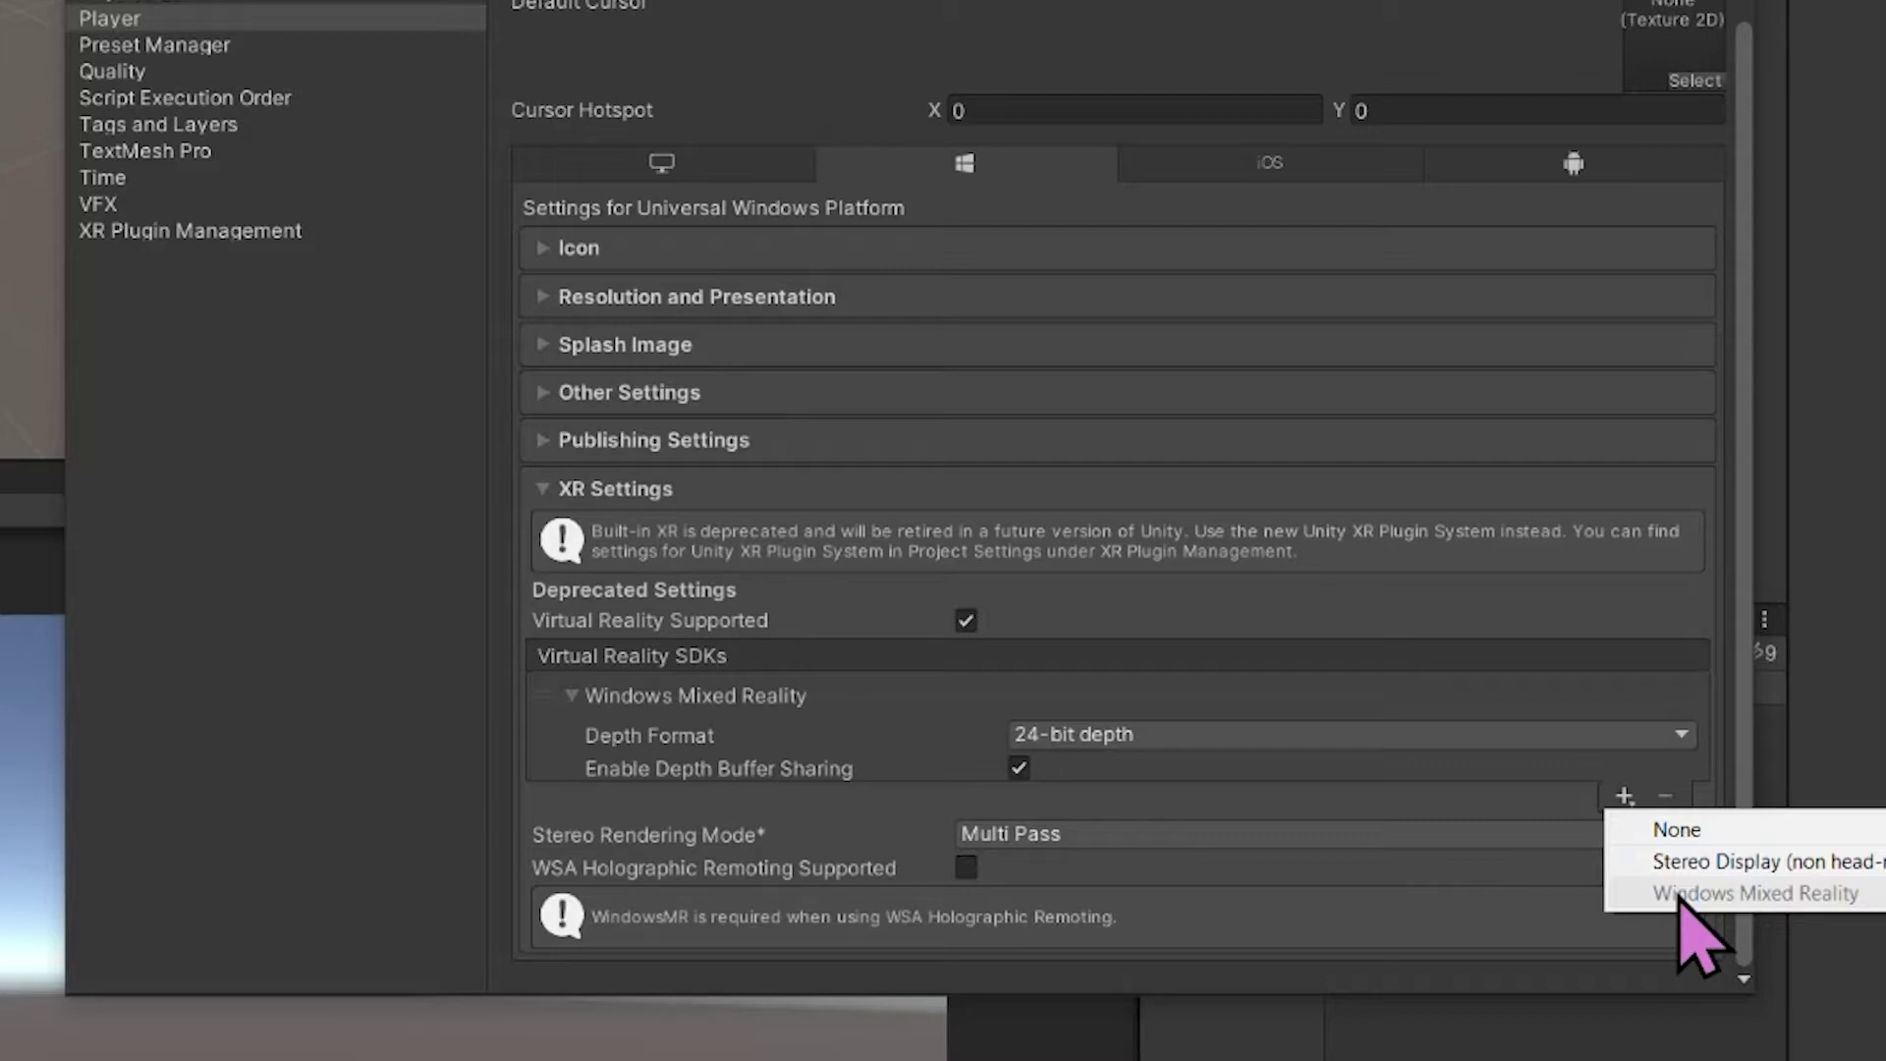
pyautogui.click(1492, 815)
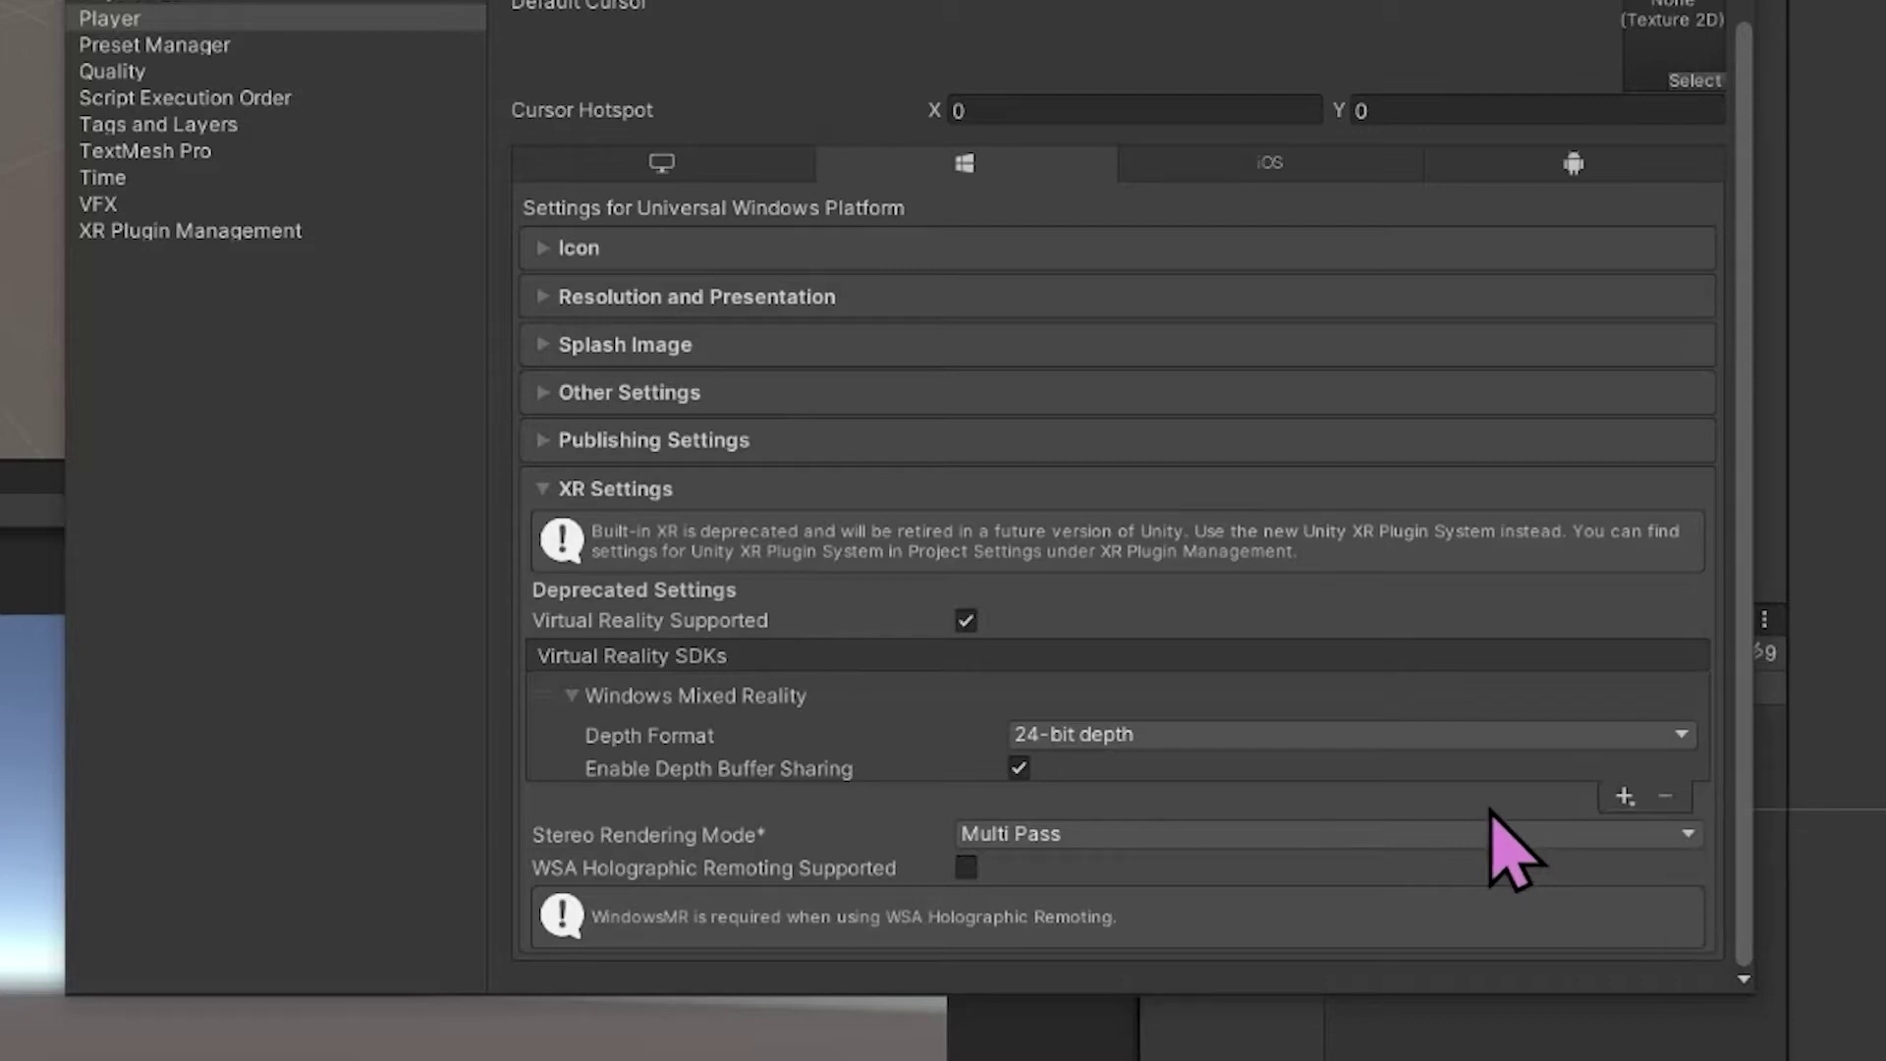
# Set the Windows Mixed Reality depth format to 16-bit depth and the stereo rendering mode to Single Pass Instanced
pyautogui.click(1515, 739)
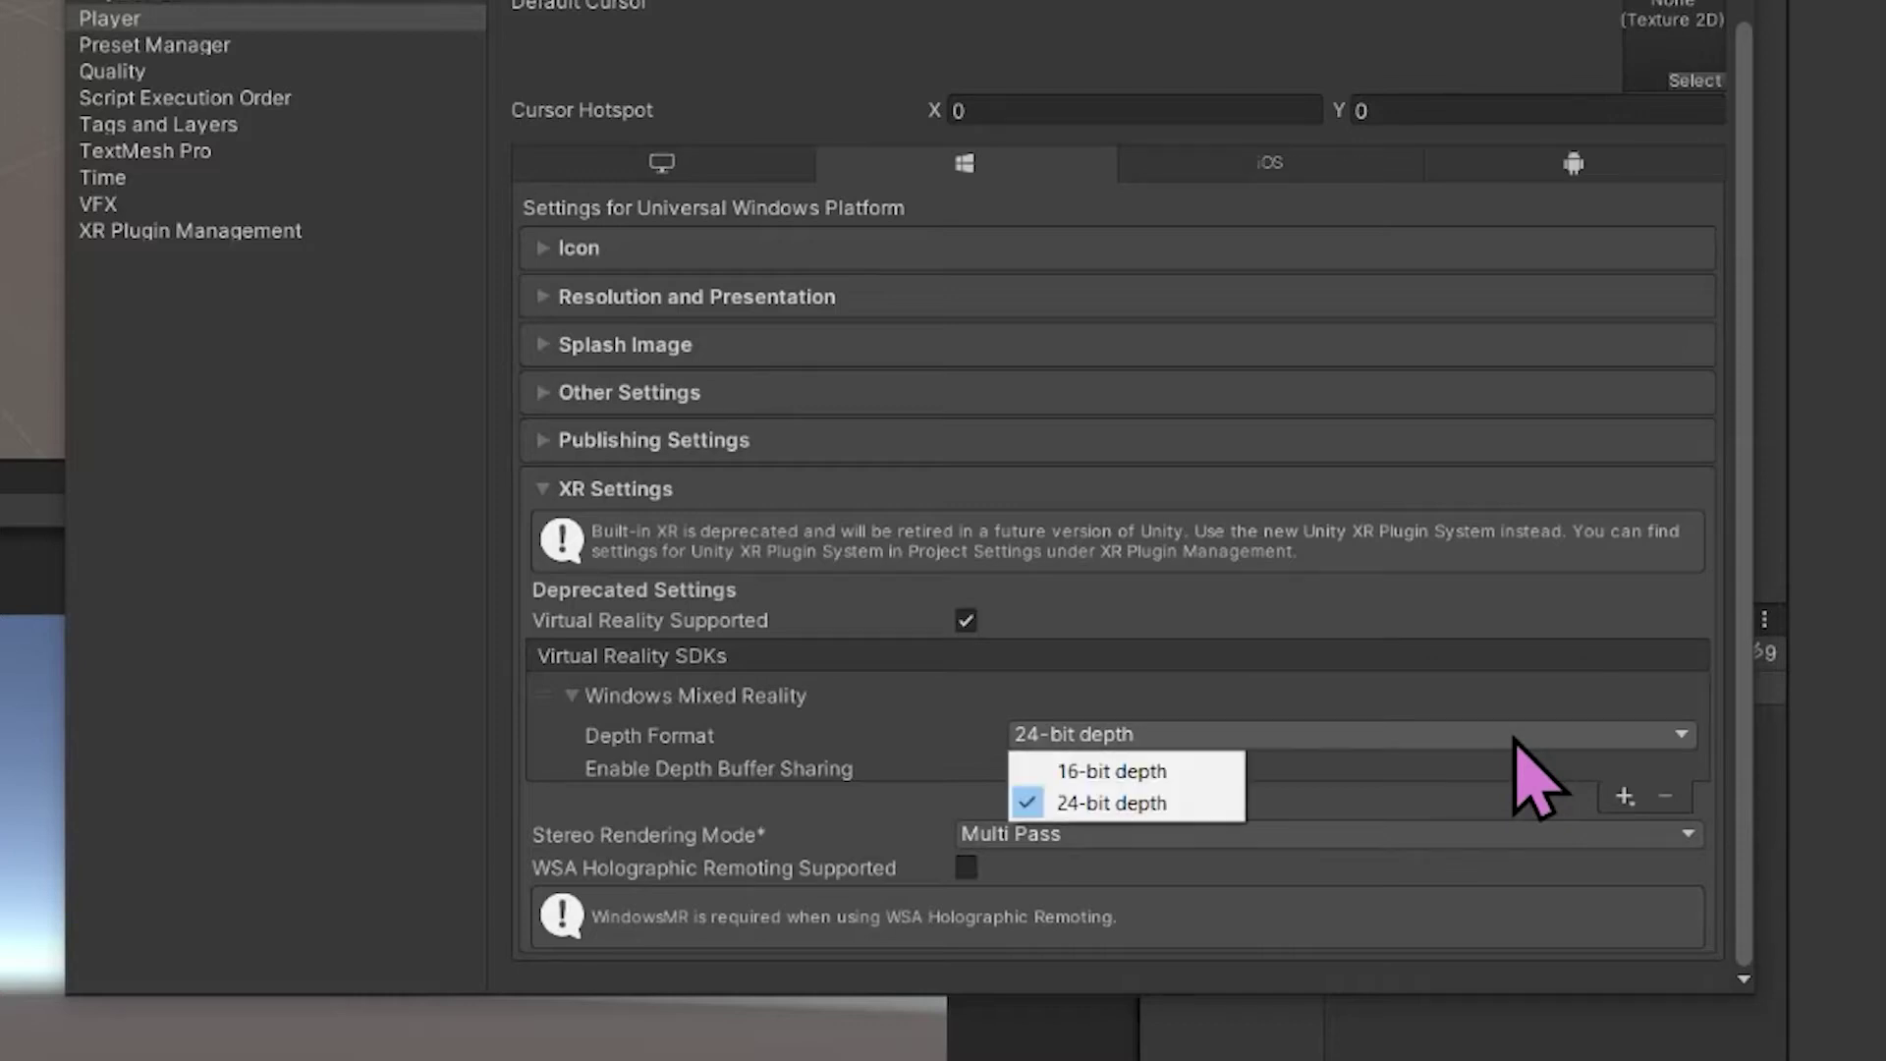
pyautogui.click(1188, 770)
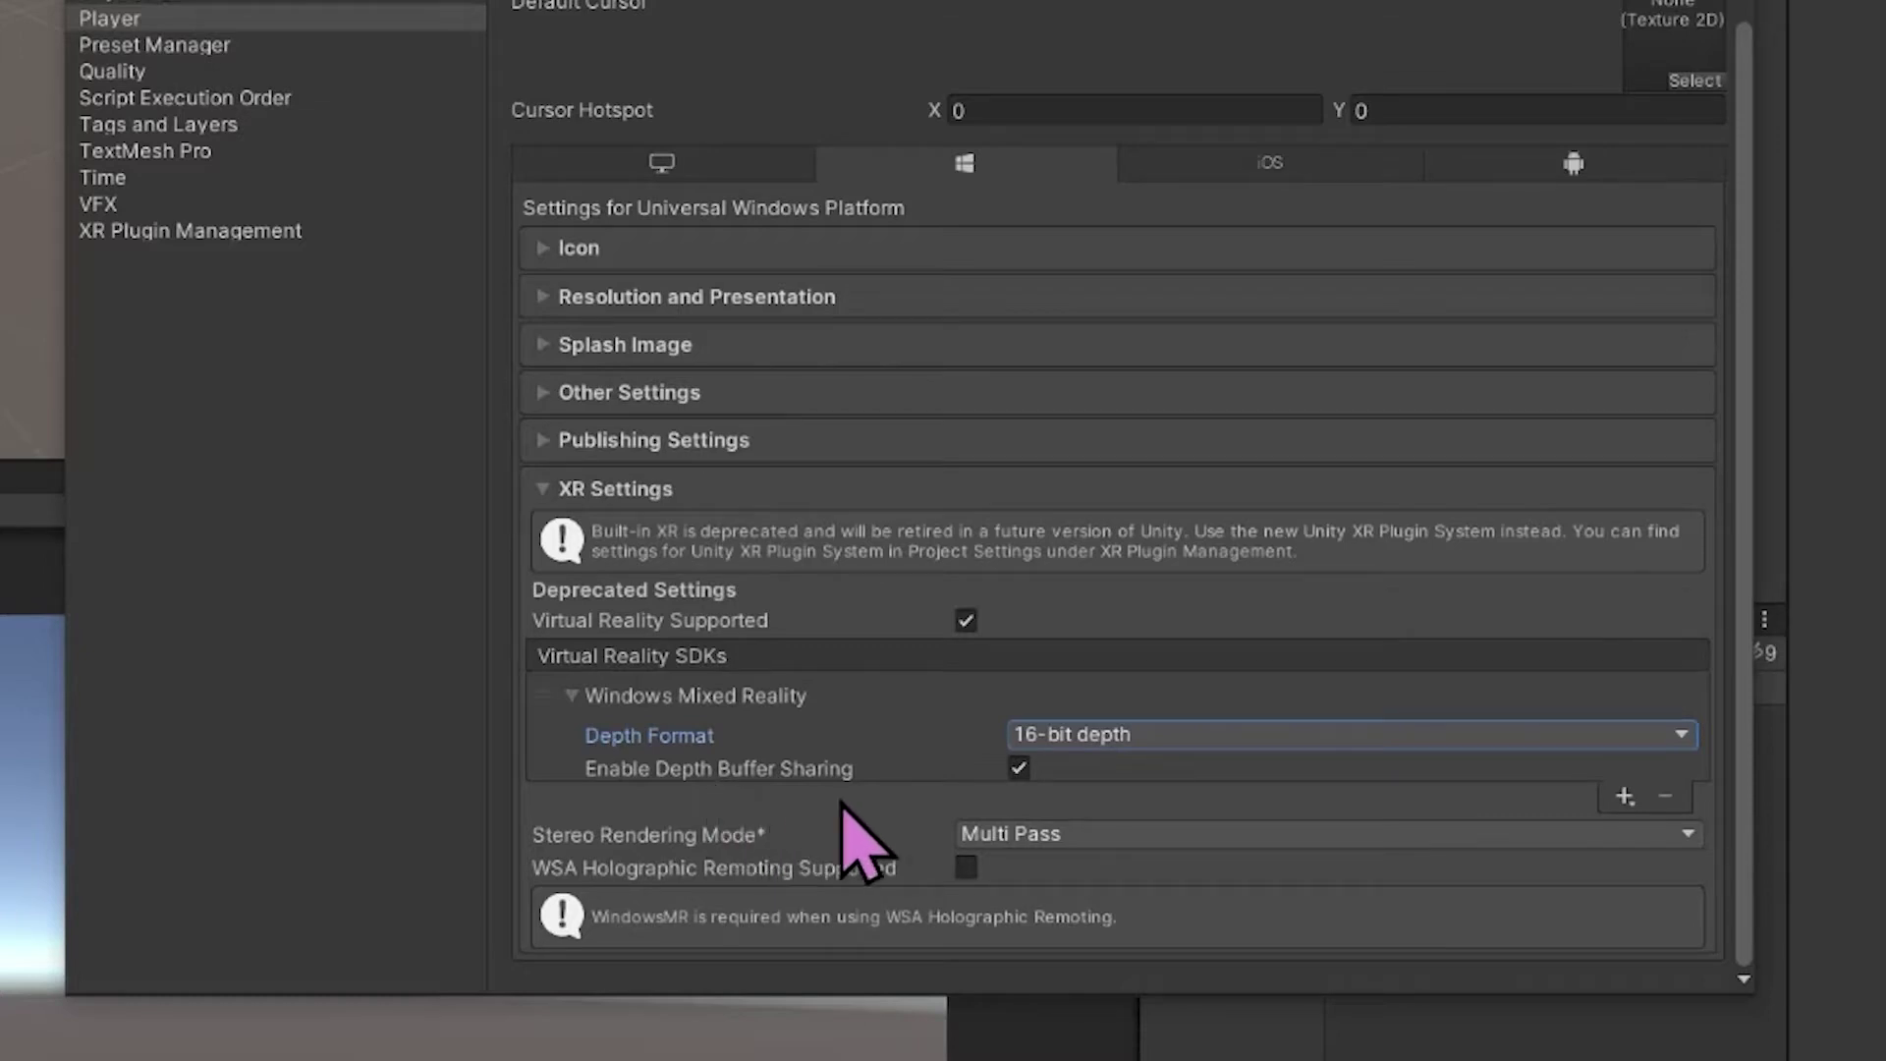
pyautogui.click(1334, 828)
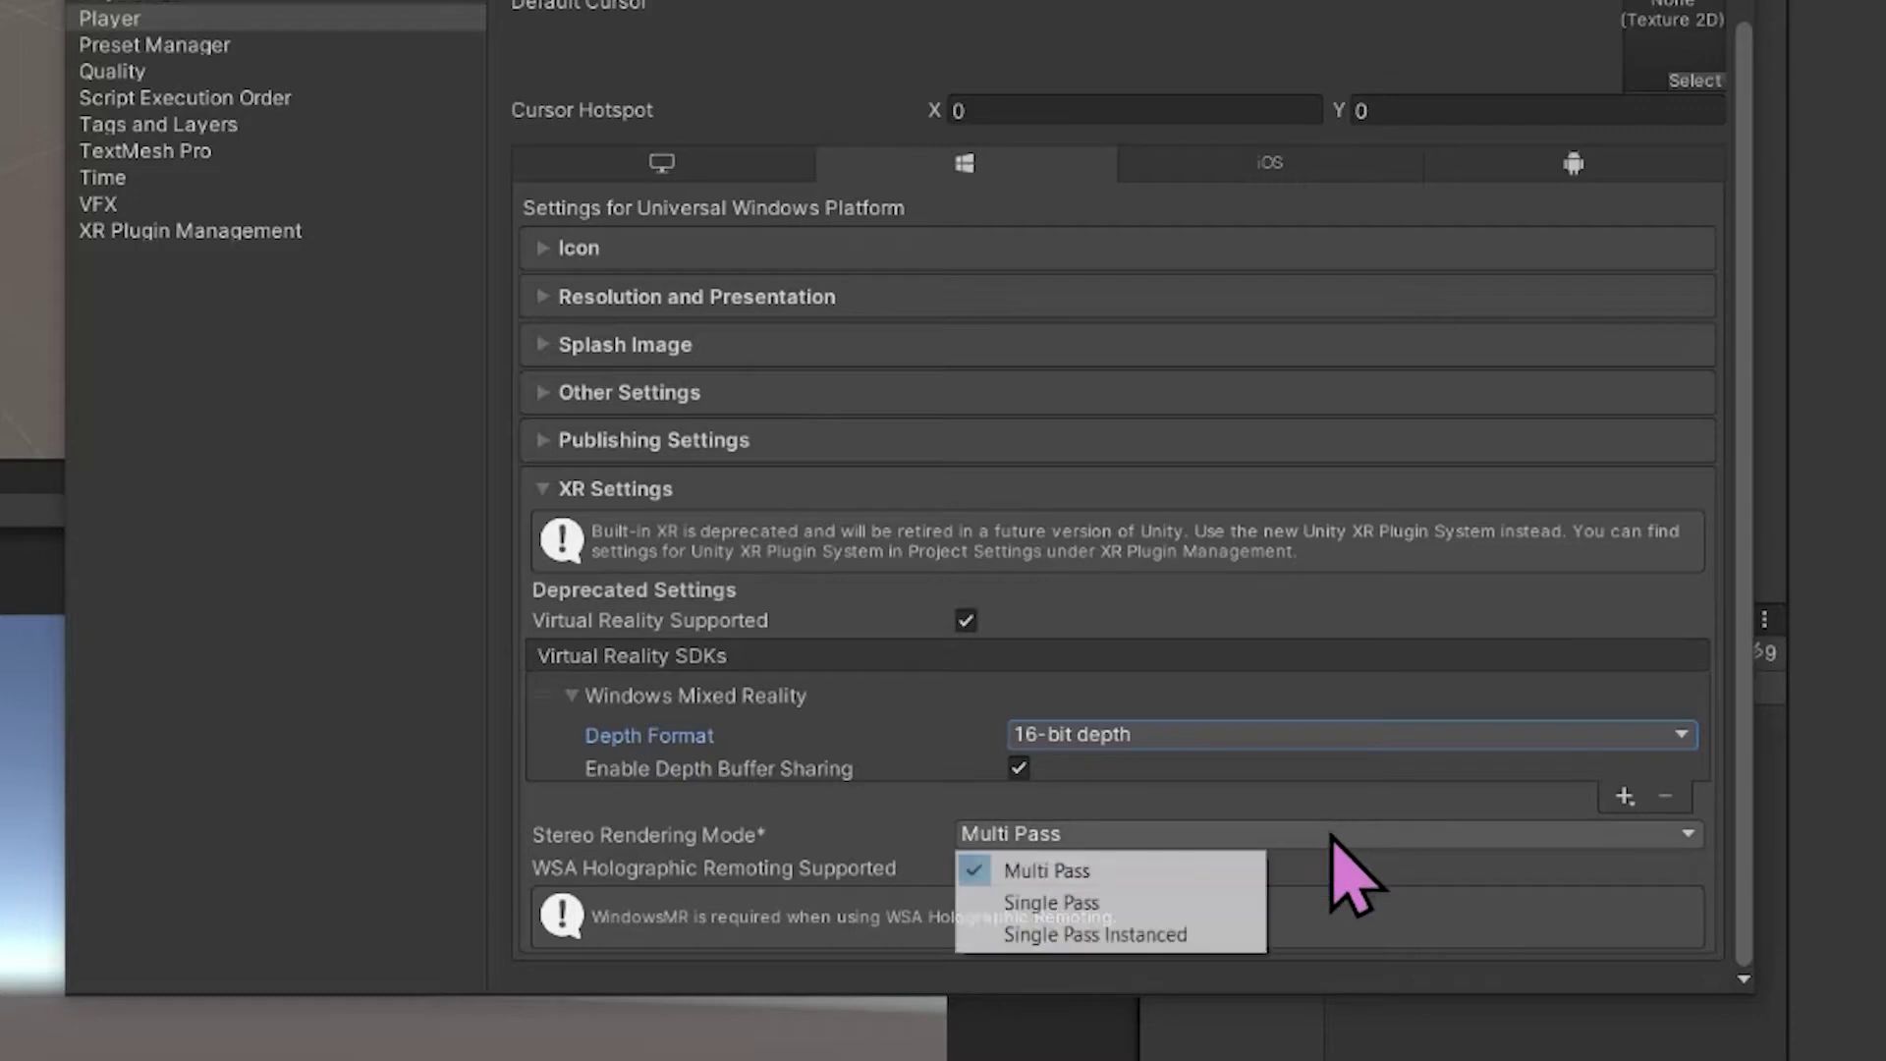
pyautogui.click(1127, 936)
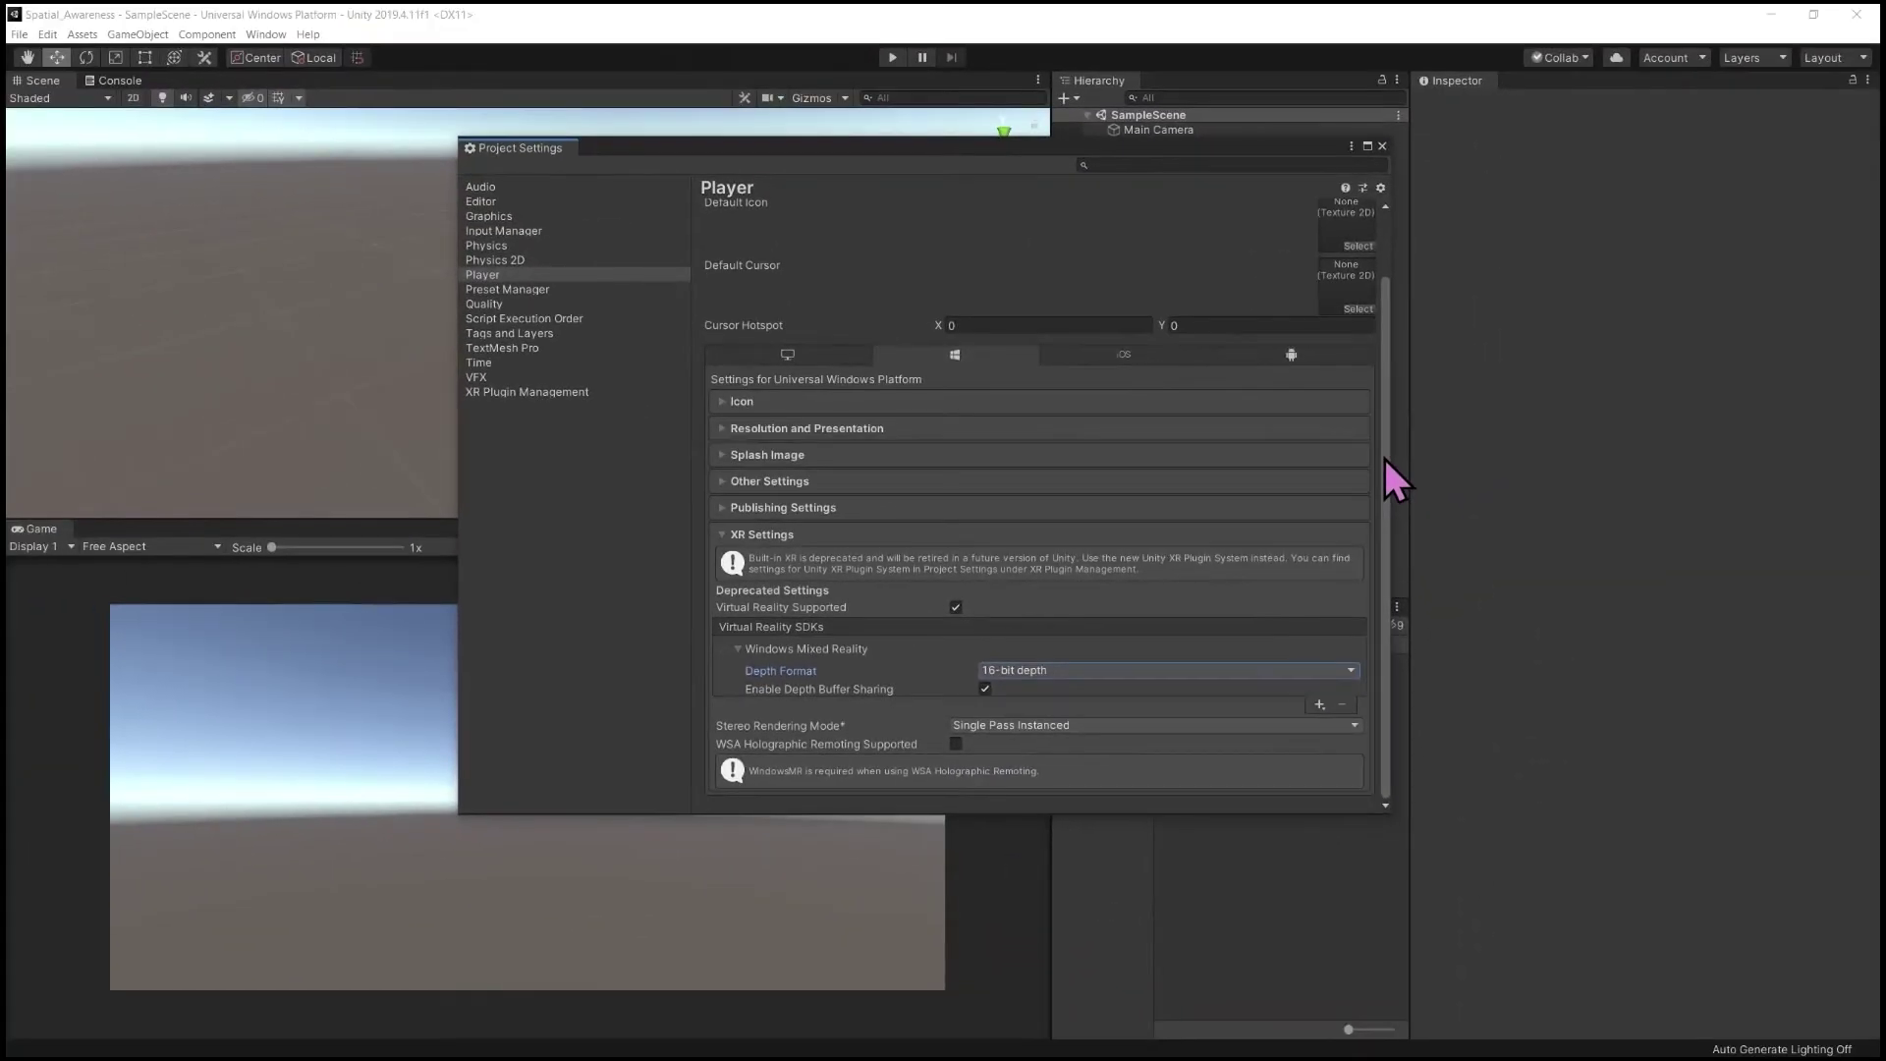
# Close the Project Settings window
pyautogui.moveTo(1383, 458); pyautogui.dragTo(1390, 358)
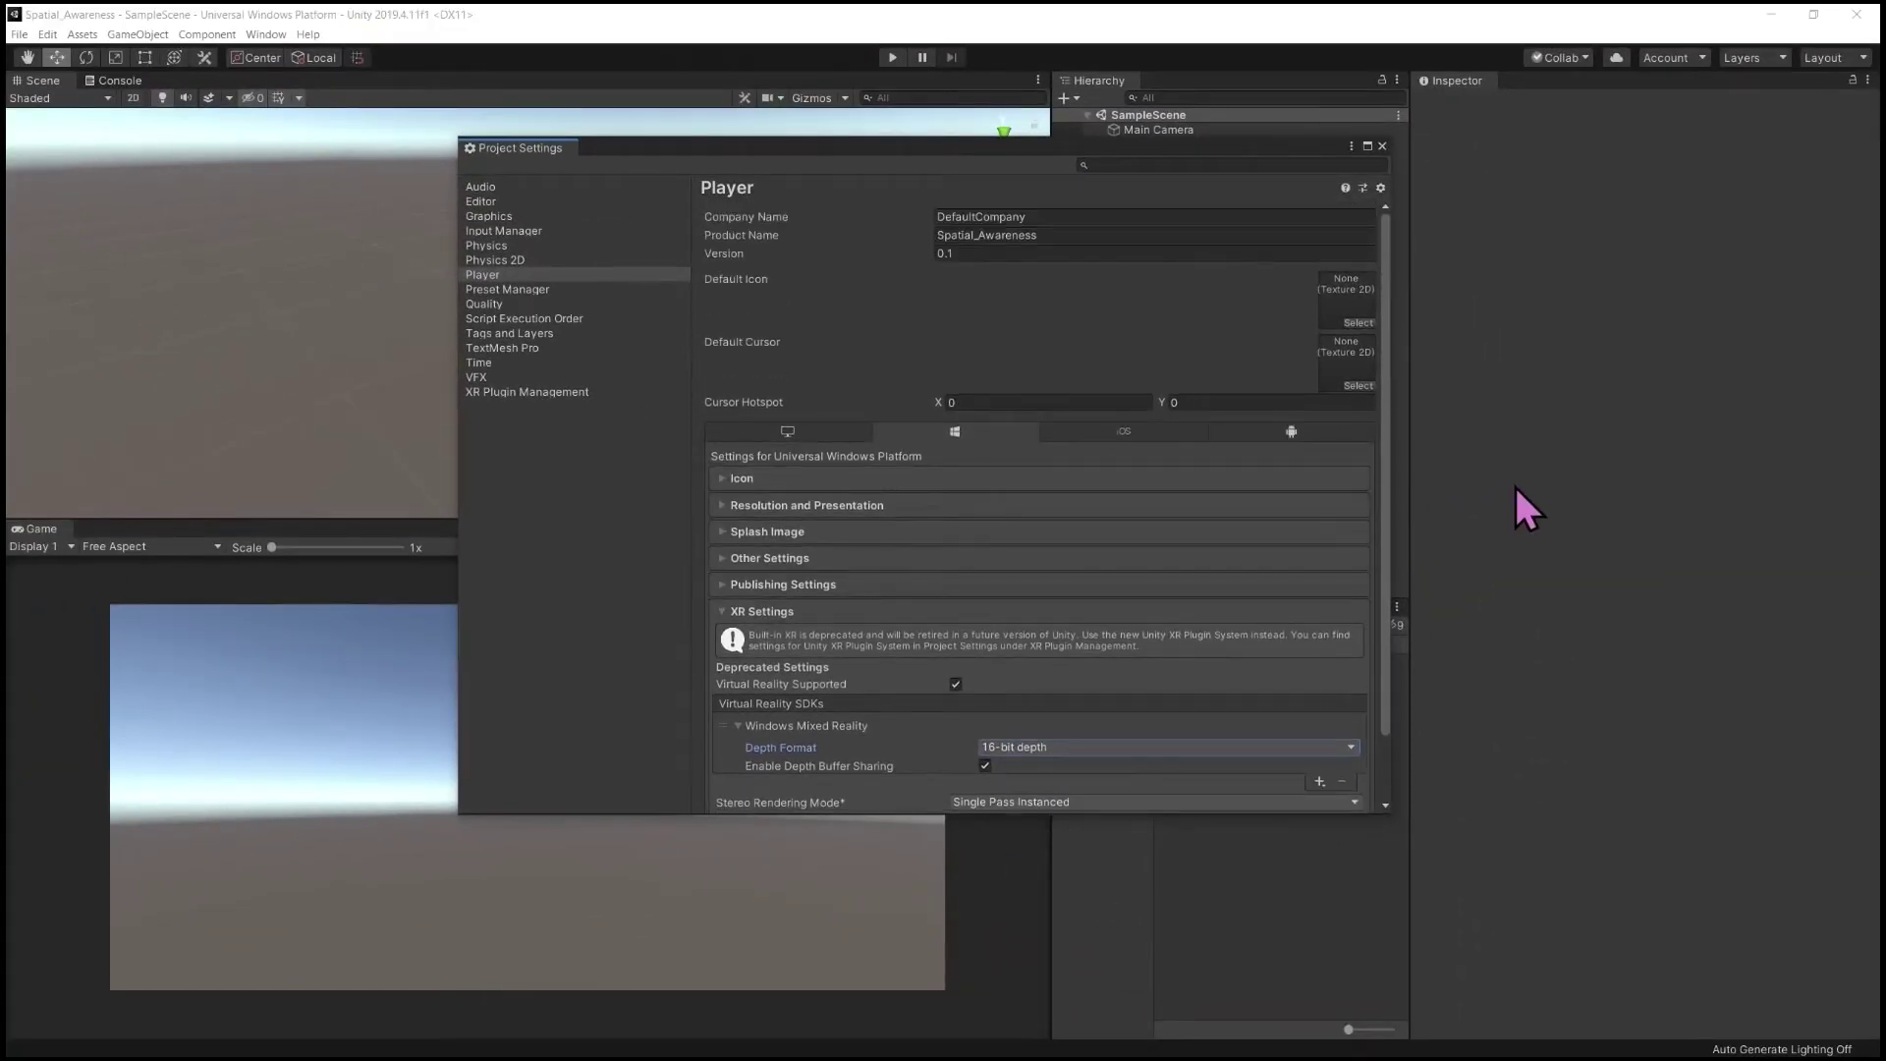
pyautogui.click(1383, 146)
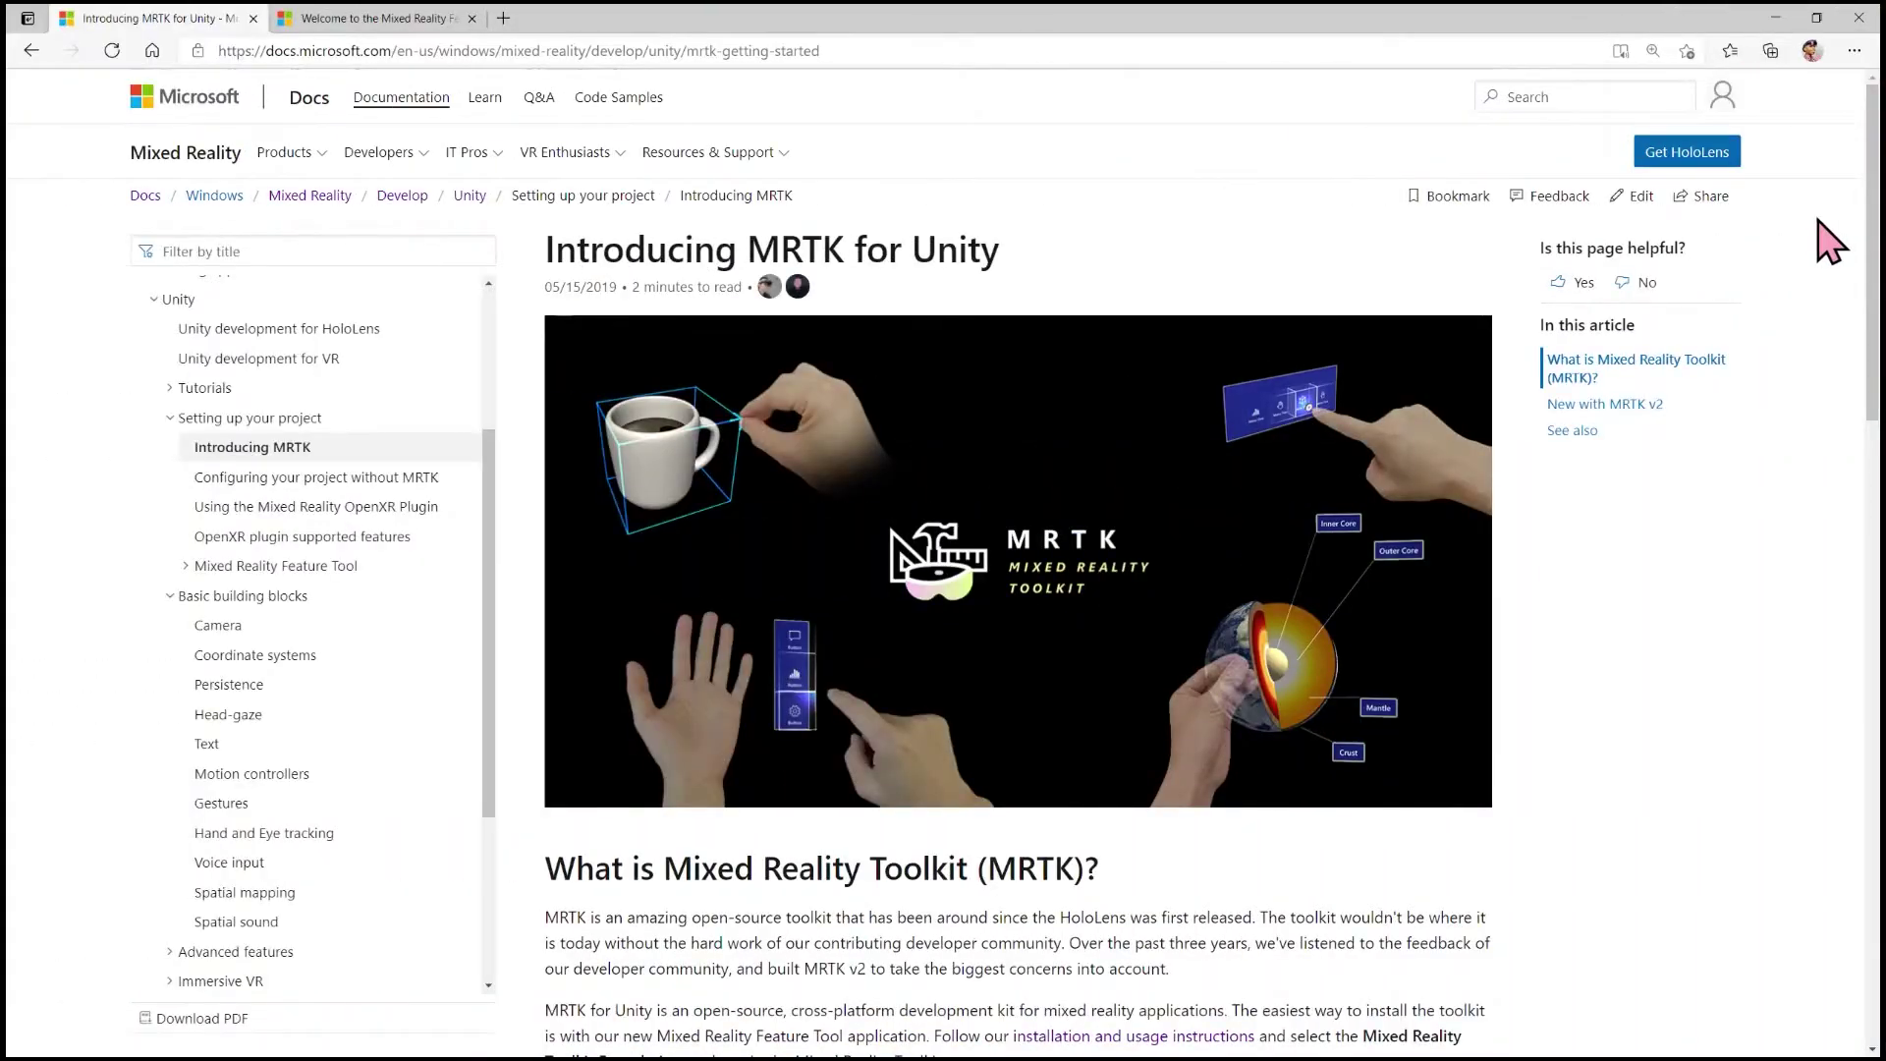
# Switch to the browser and read the Introducing MRTK for Unity and Welcome to the Mixed Reality Feature Tool pages
pyautogui.moveTo(1874, 226); pyautogui.dragTo(1876, 491)
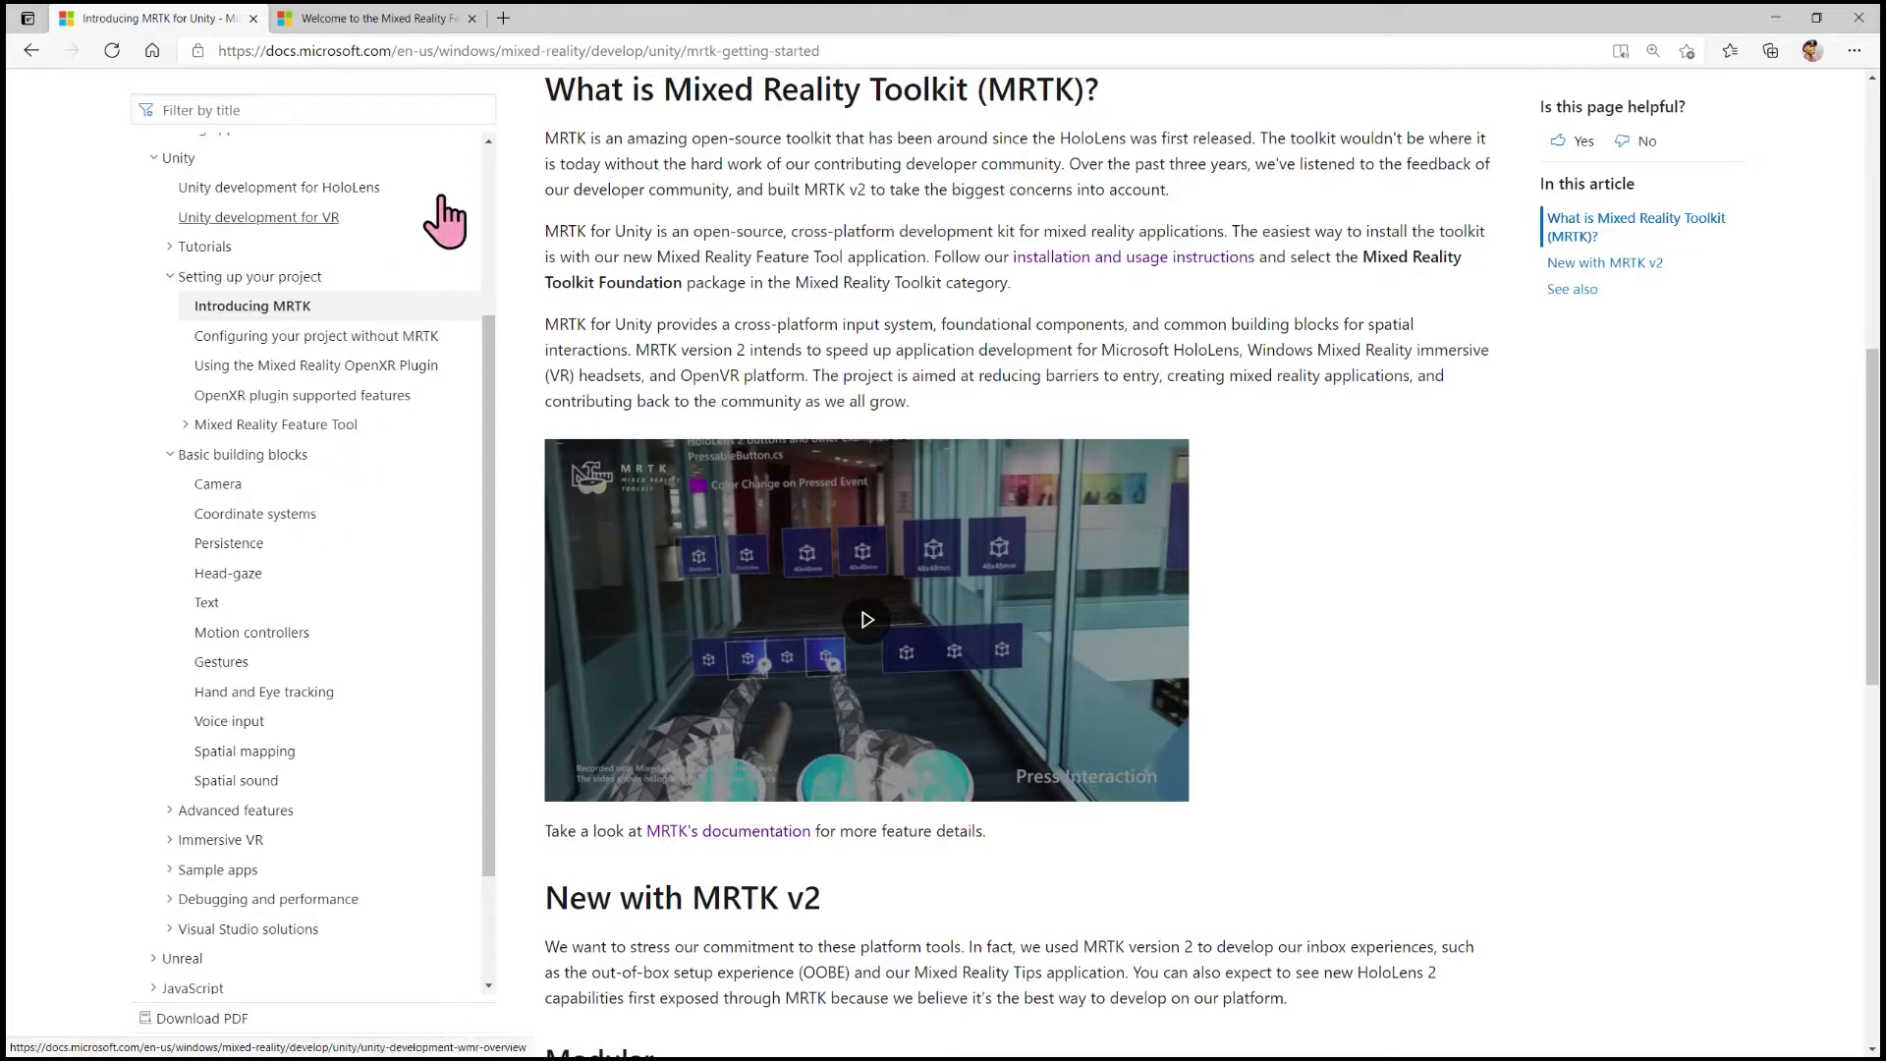
pyautogui.click(393, 17)
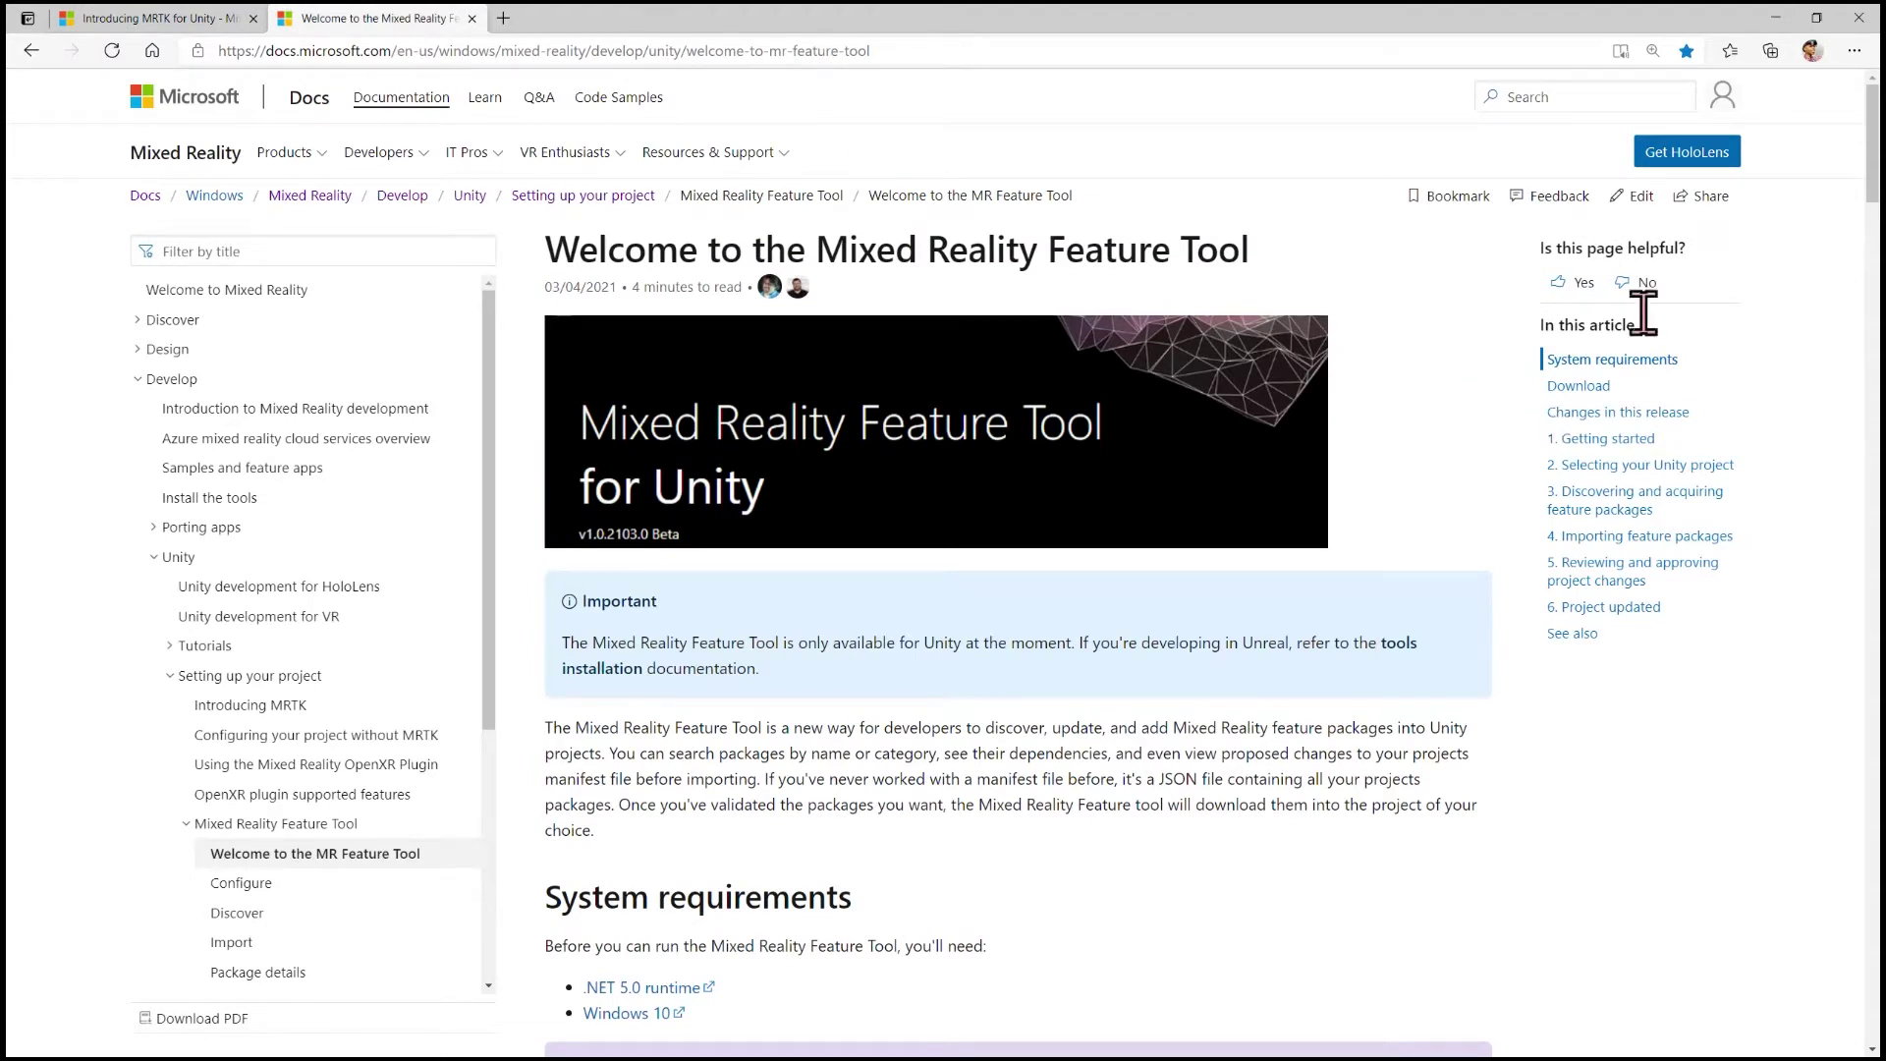
pyautogui.moveTo(1871, 167); pyautogui.dragTo(1871, 344)
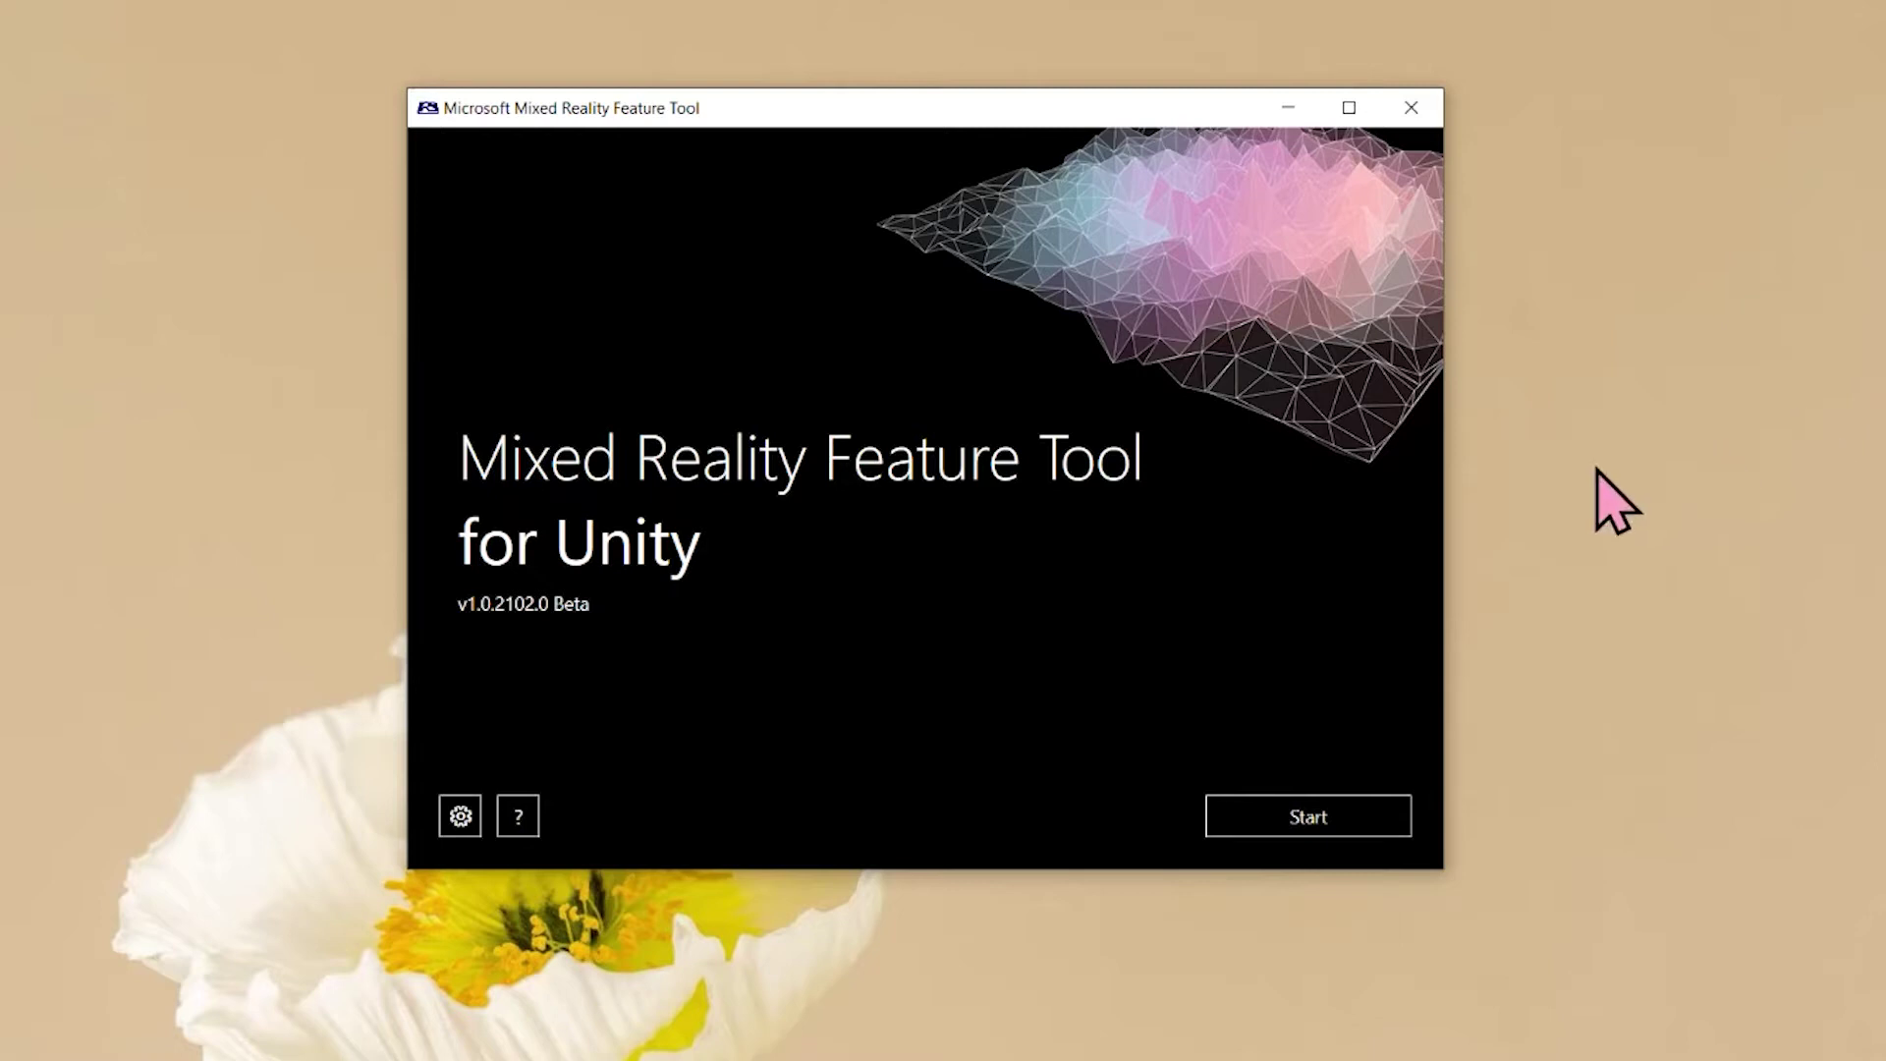
# In the Mixed Reality Feature Tool, select Mixed Reality Toolkit Foundation version 2.5.4 from the Mixed Reality Toolkit features
pyautogui.click(1350, 833)
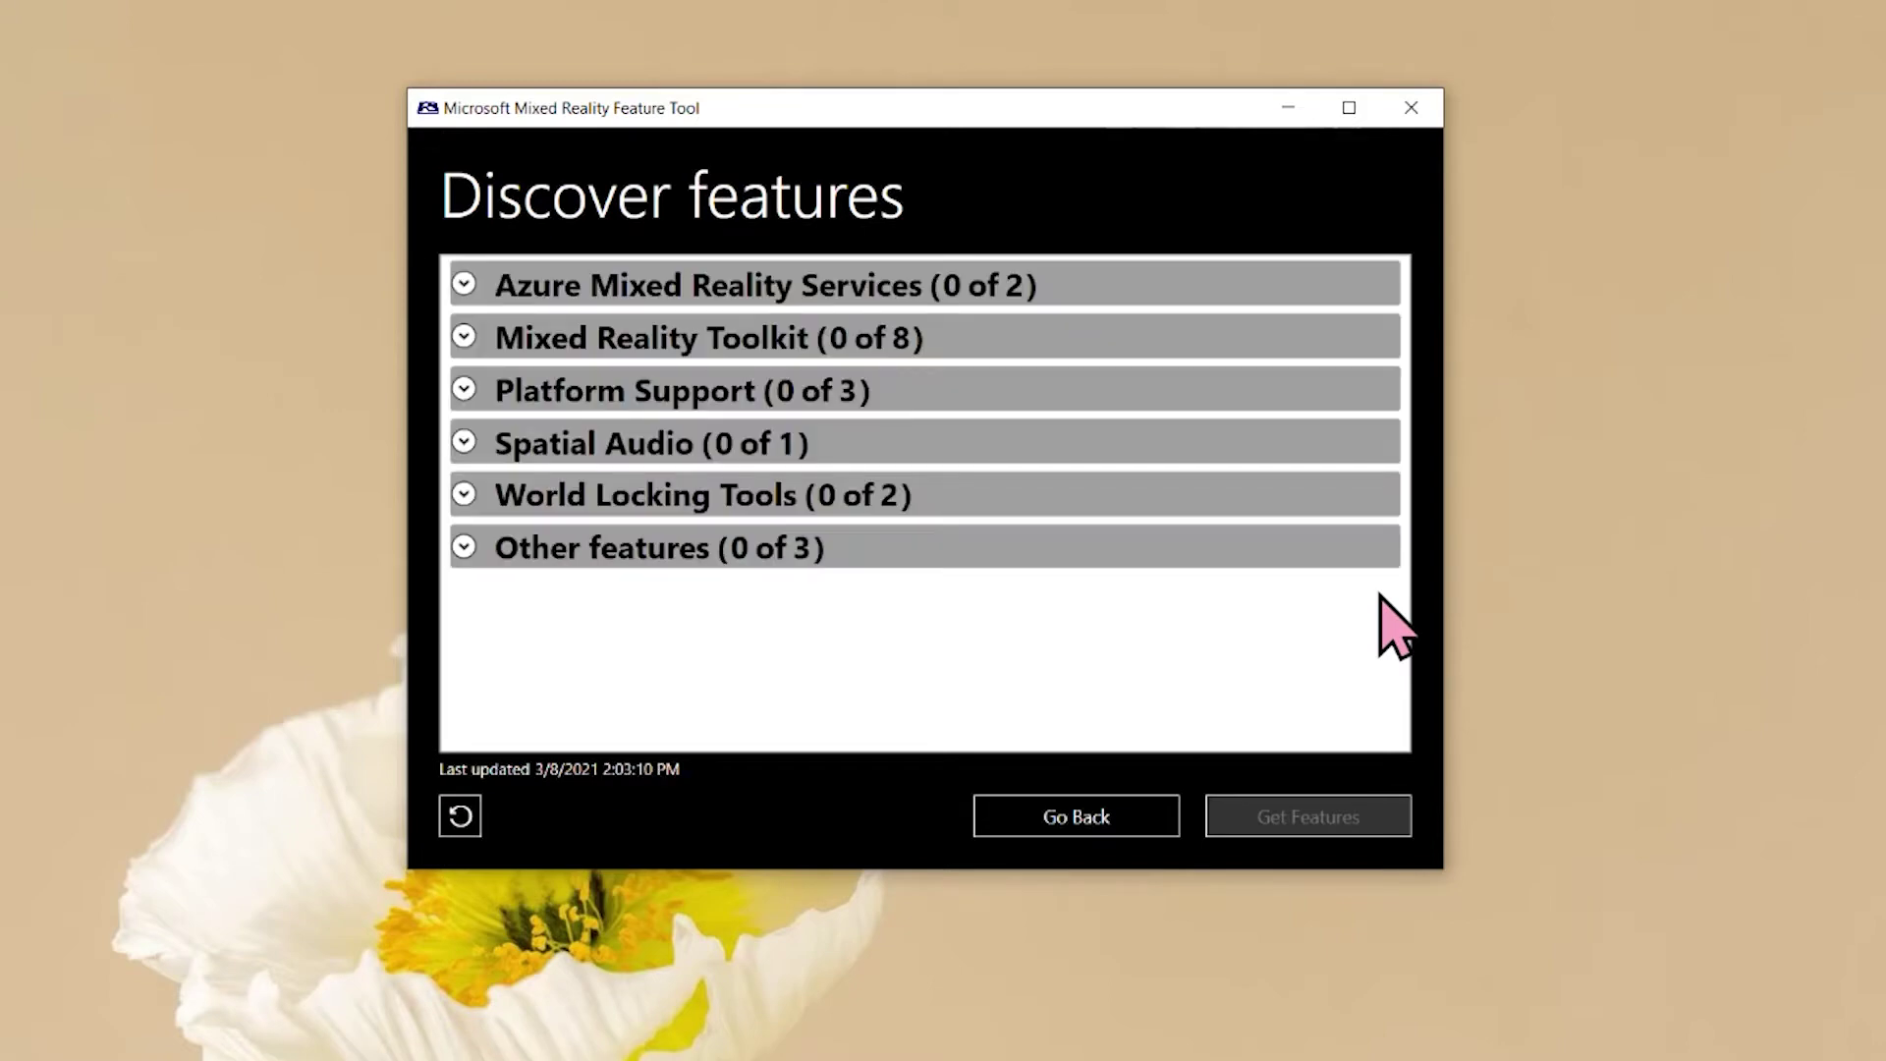
pyautogui.click(465, 337)
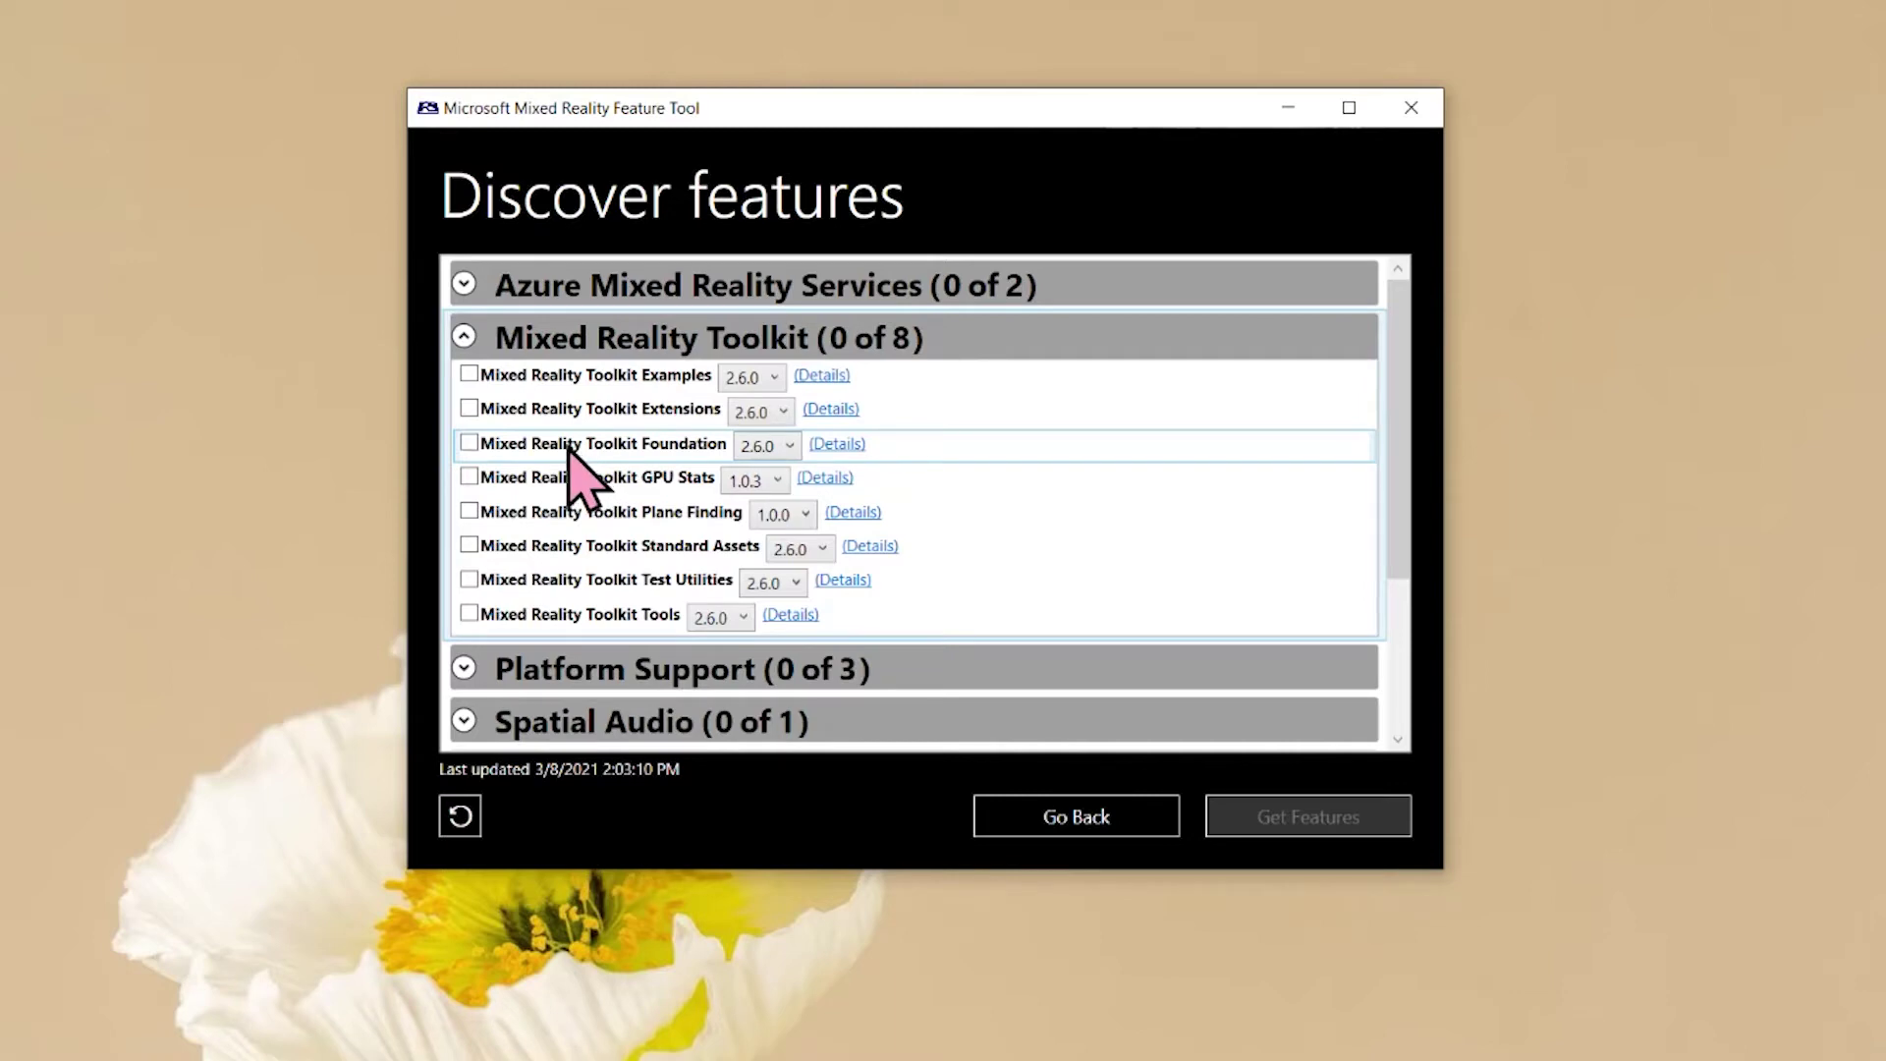
pyautogui.click(774, 450)
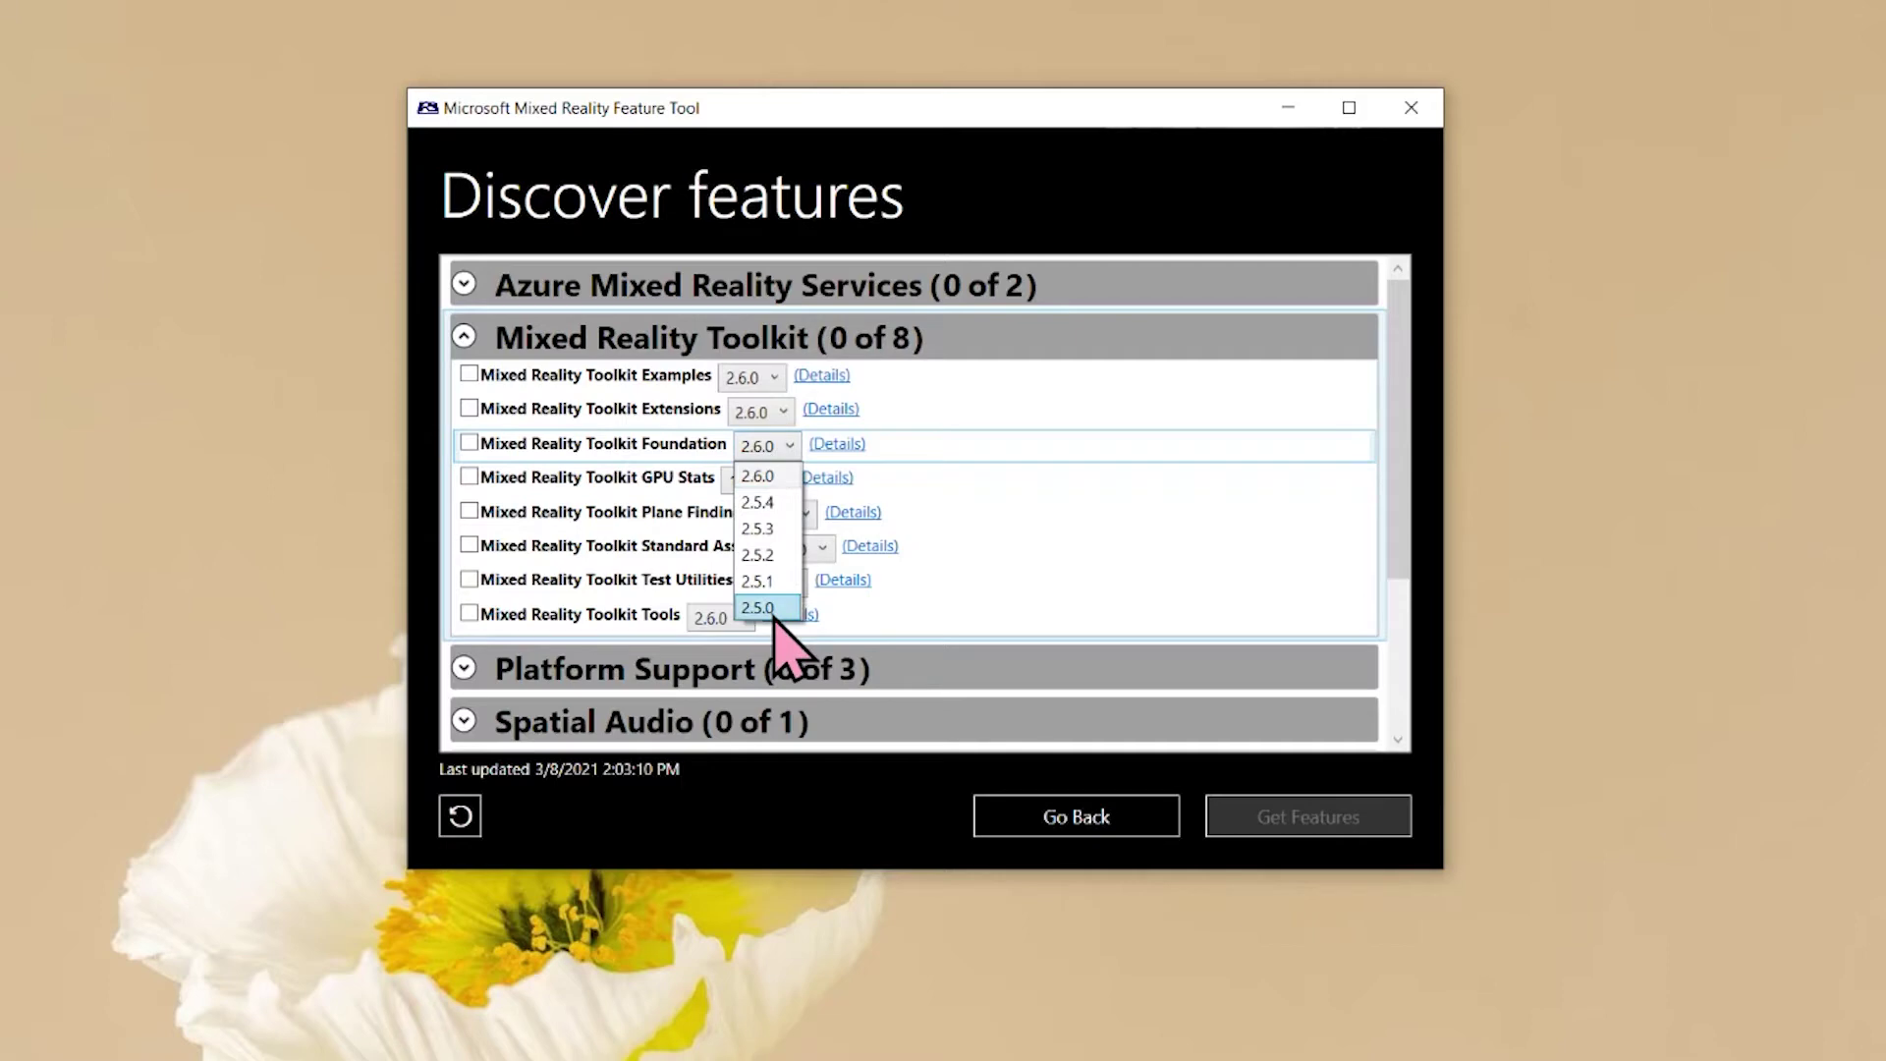
pyautogui.click(780, 504)
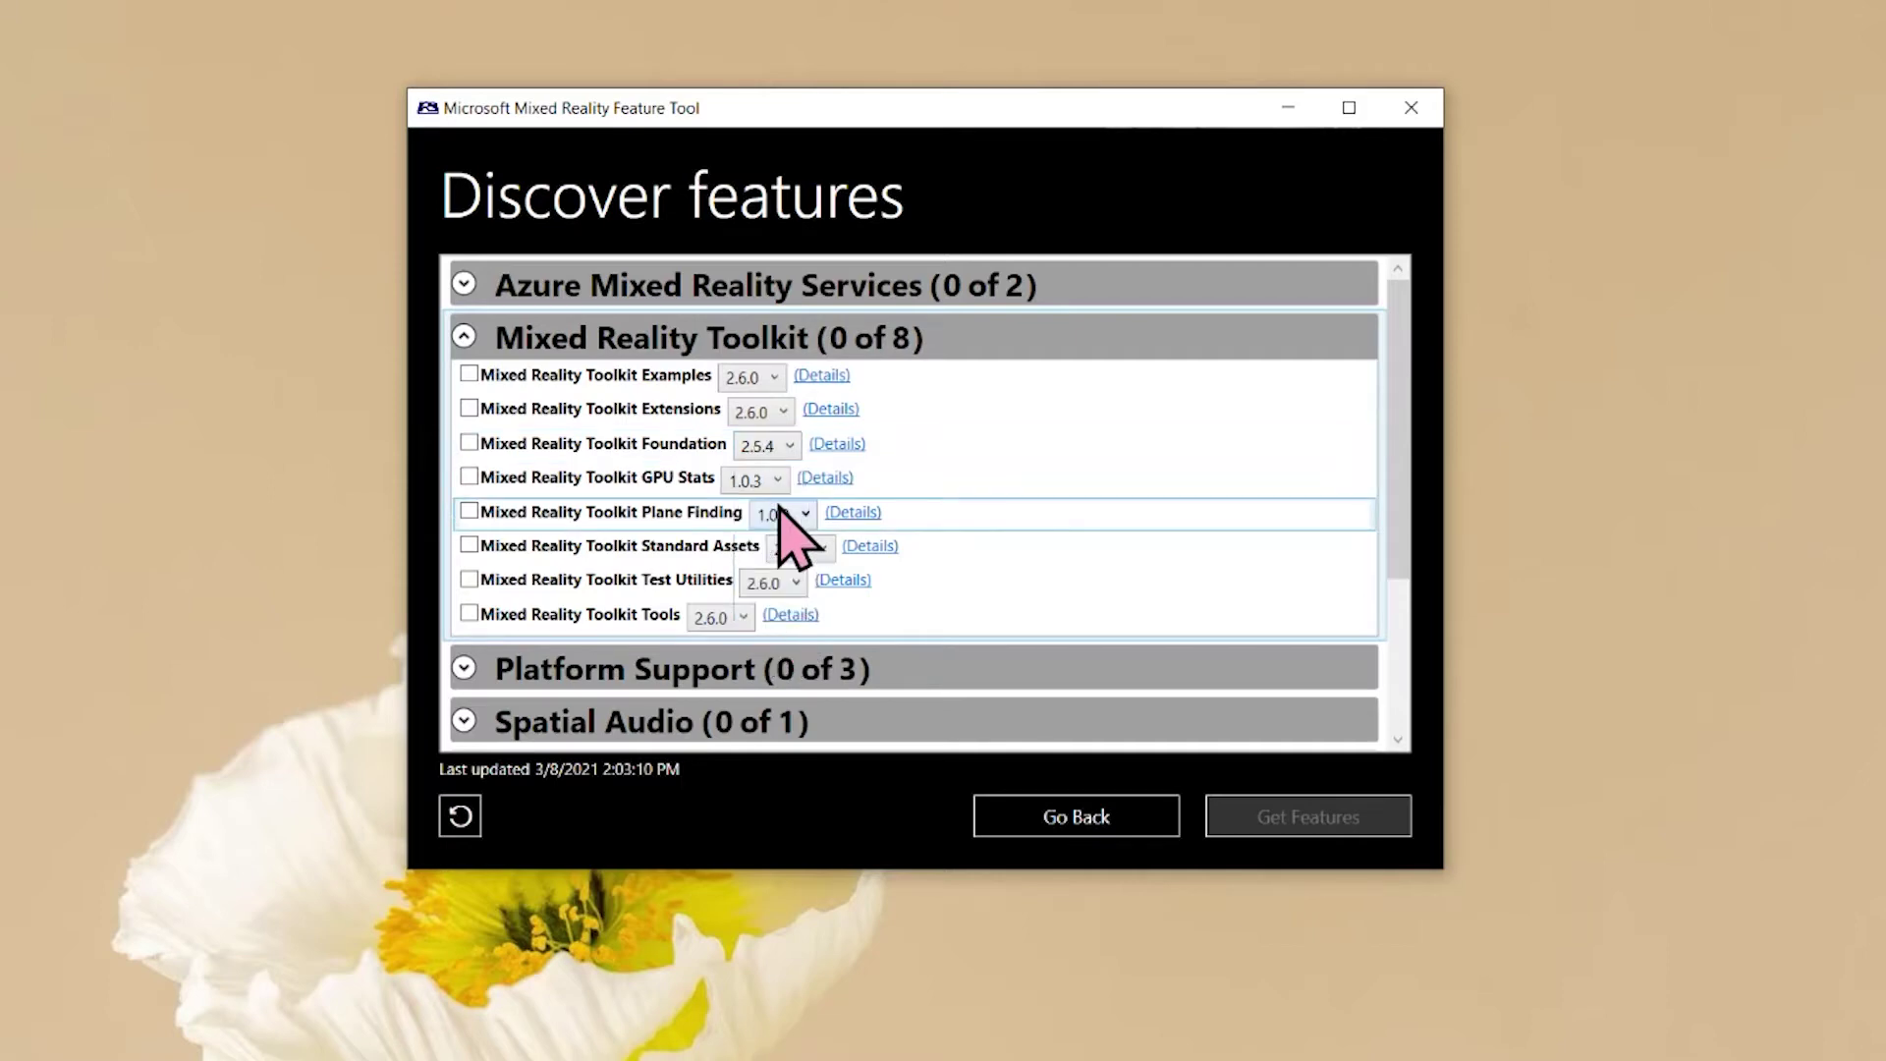
pyautogui.click(473, 443)
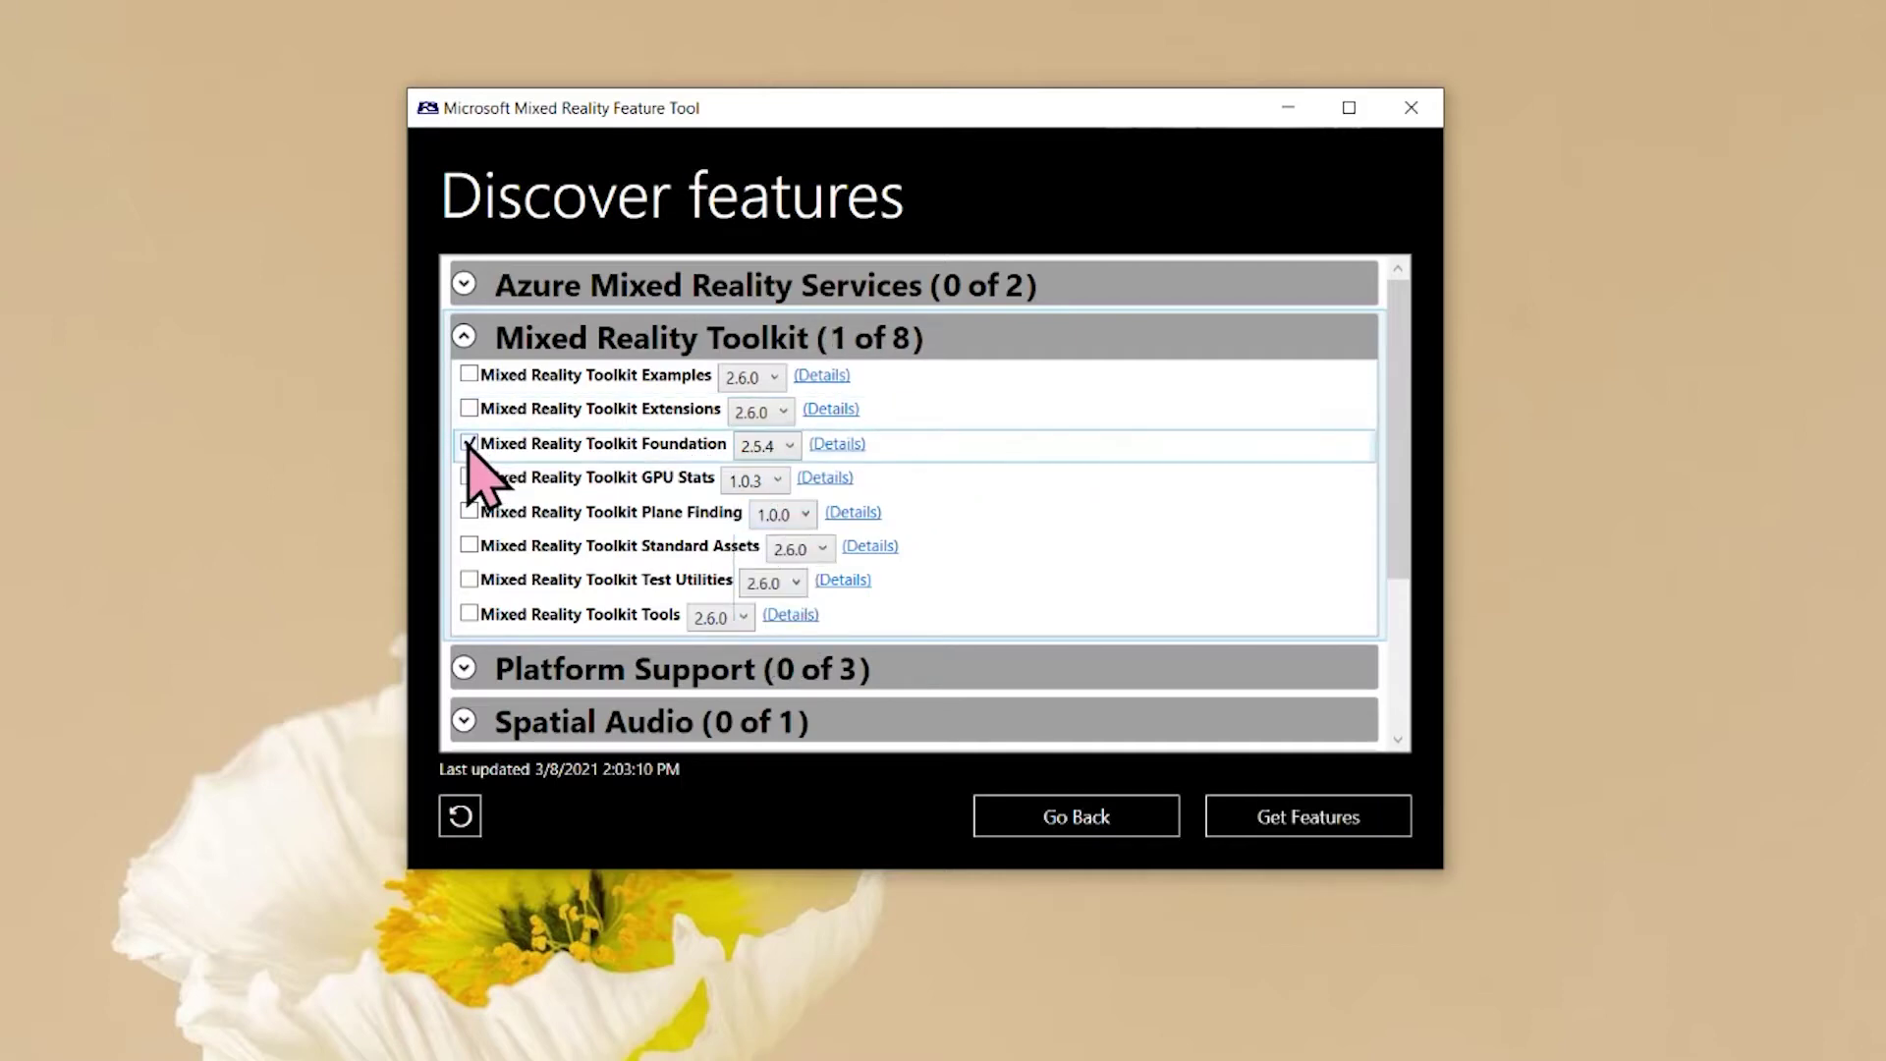
# Import the selected feature with its required dependency into the MR_Museum project, approve the changes and exit the Feature Tool
pyautogui.click(1356, 831)
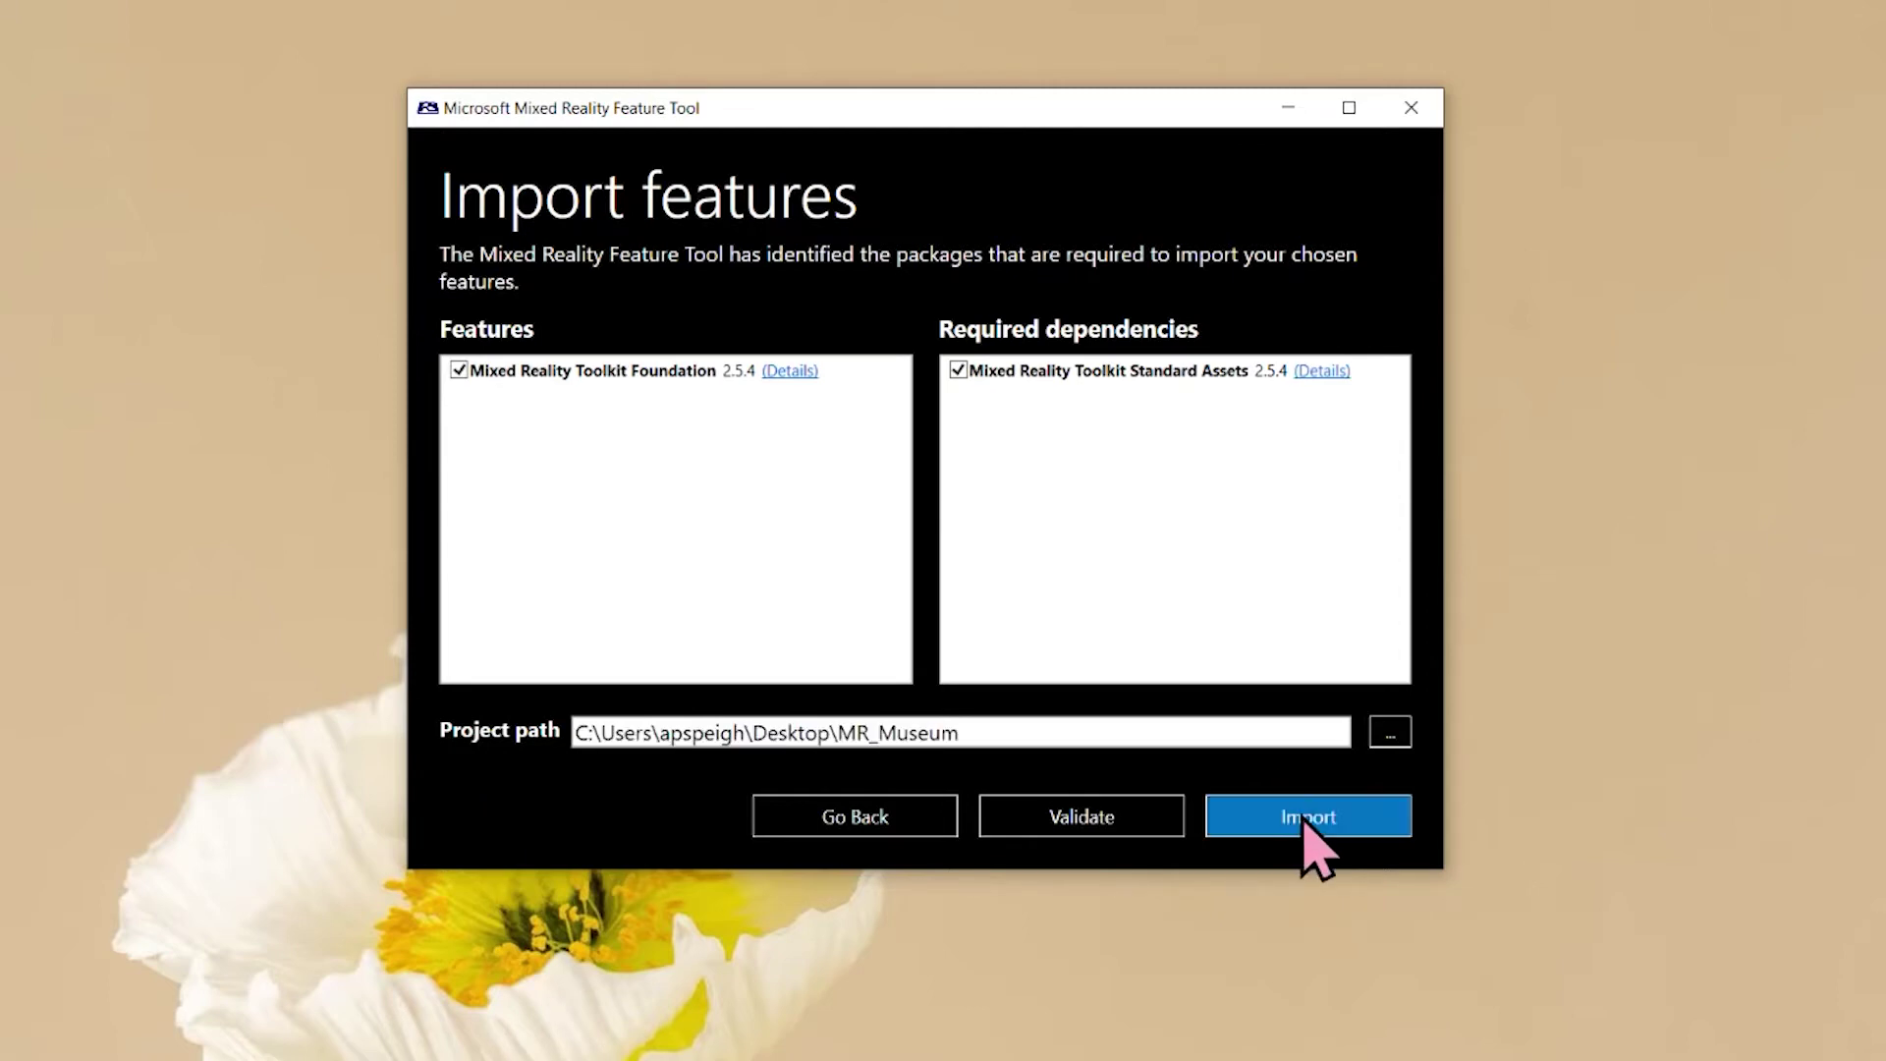
pyautogui.click(1305, 824)
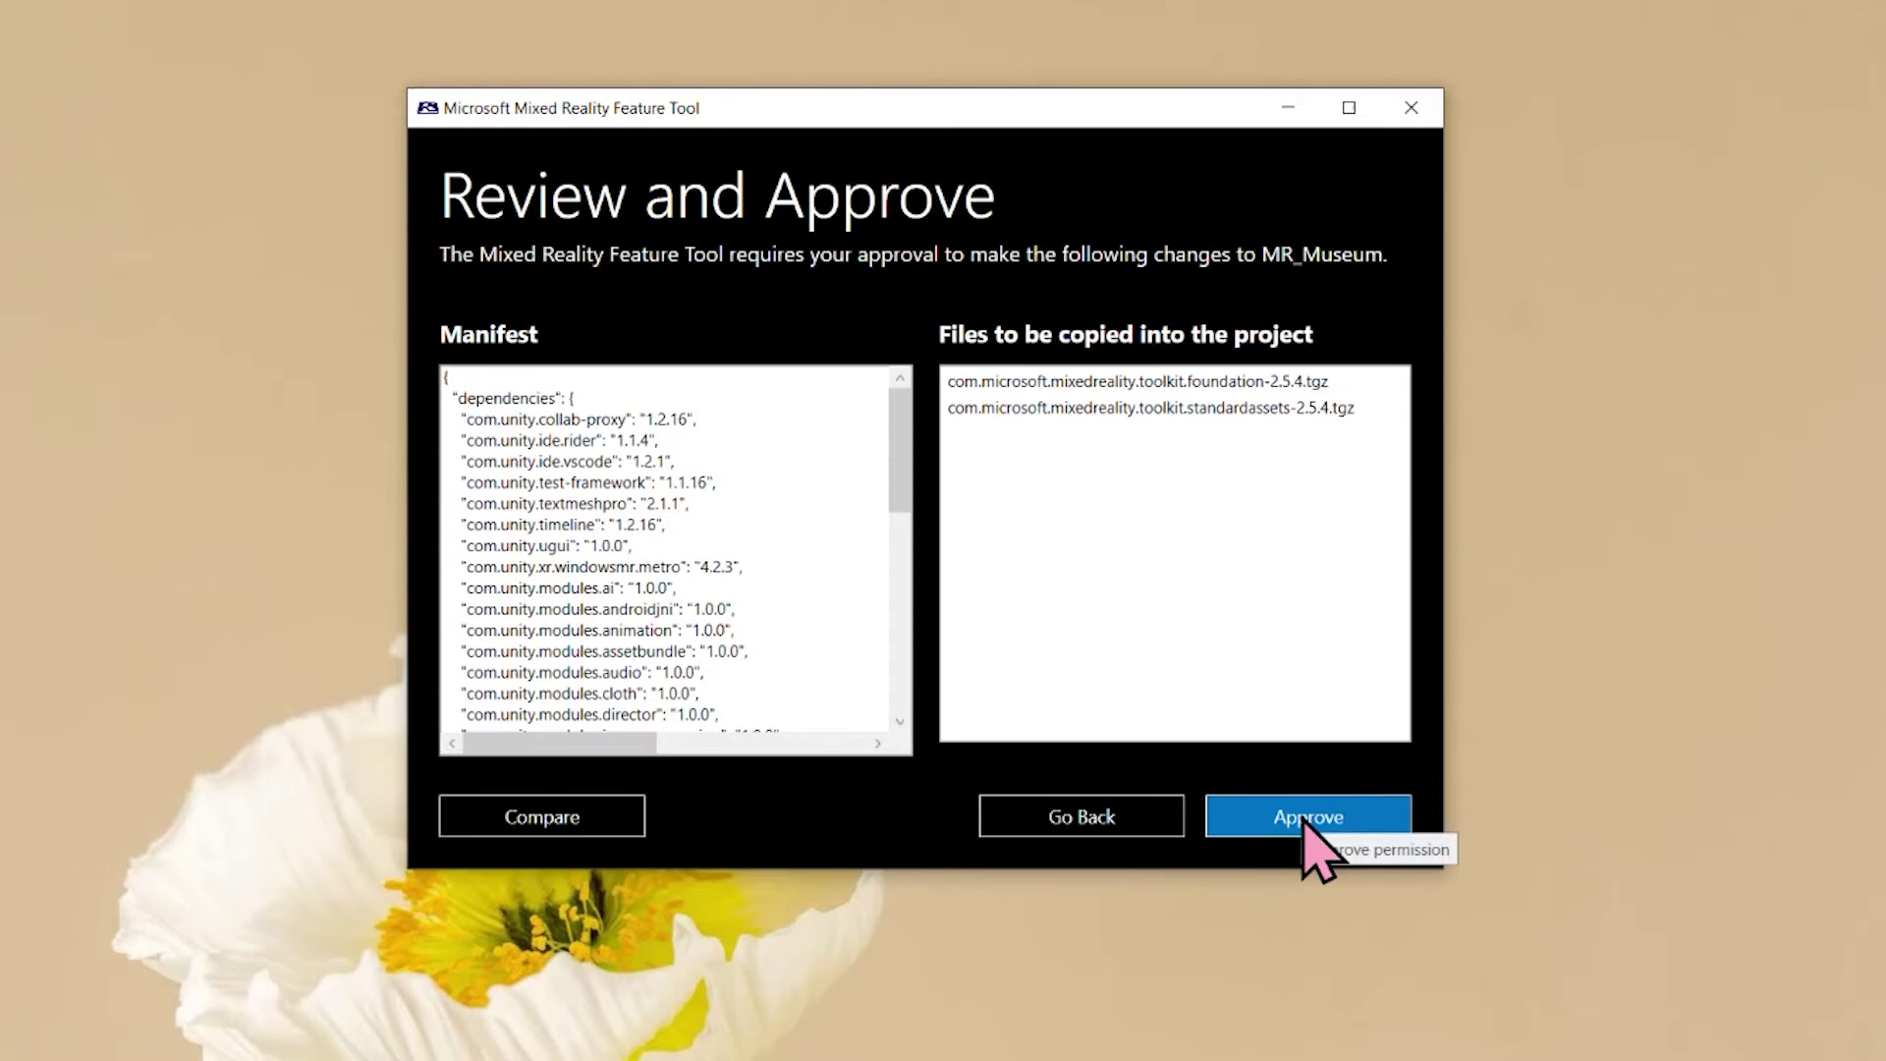
pyautogui.click(1308, 827)
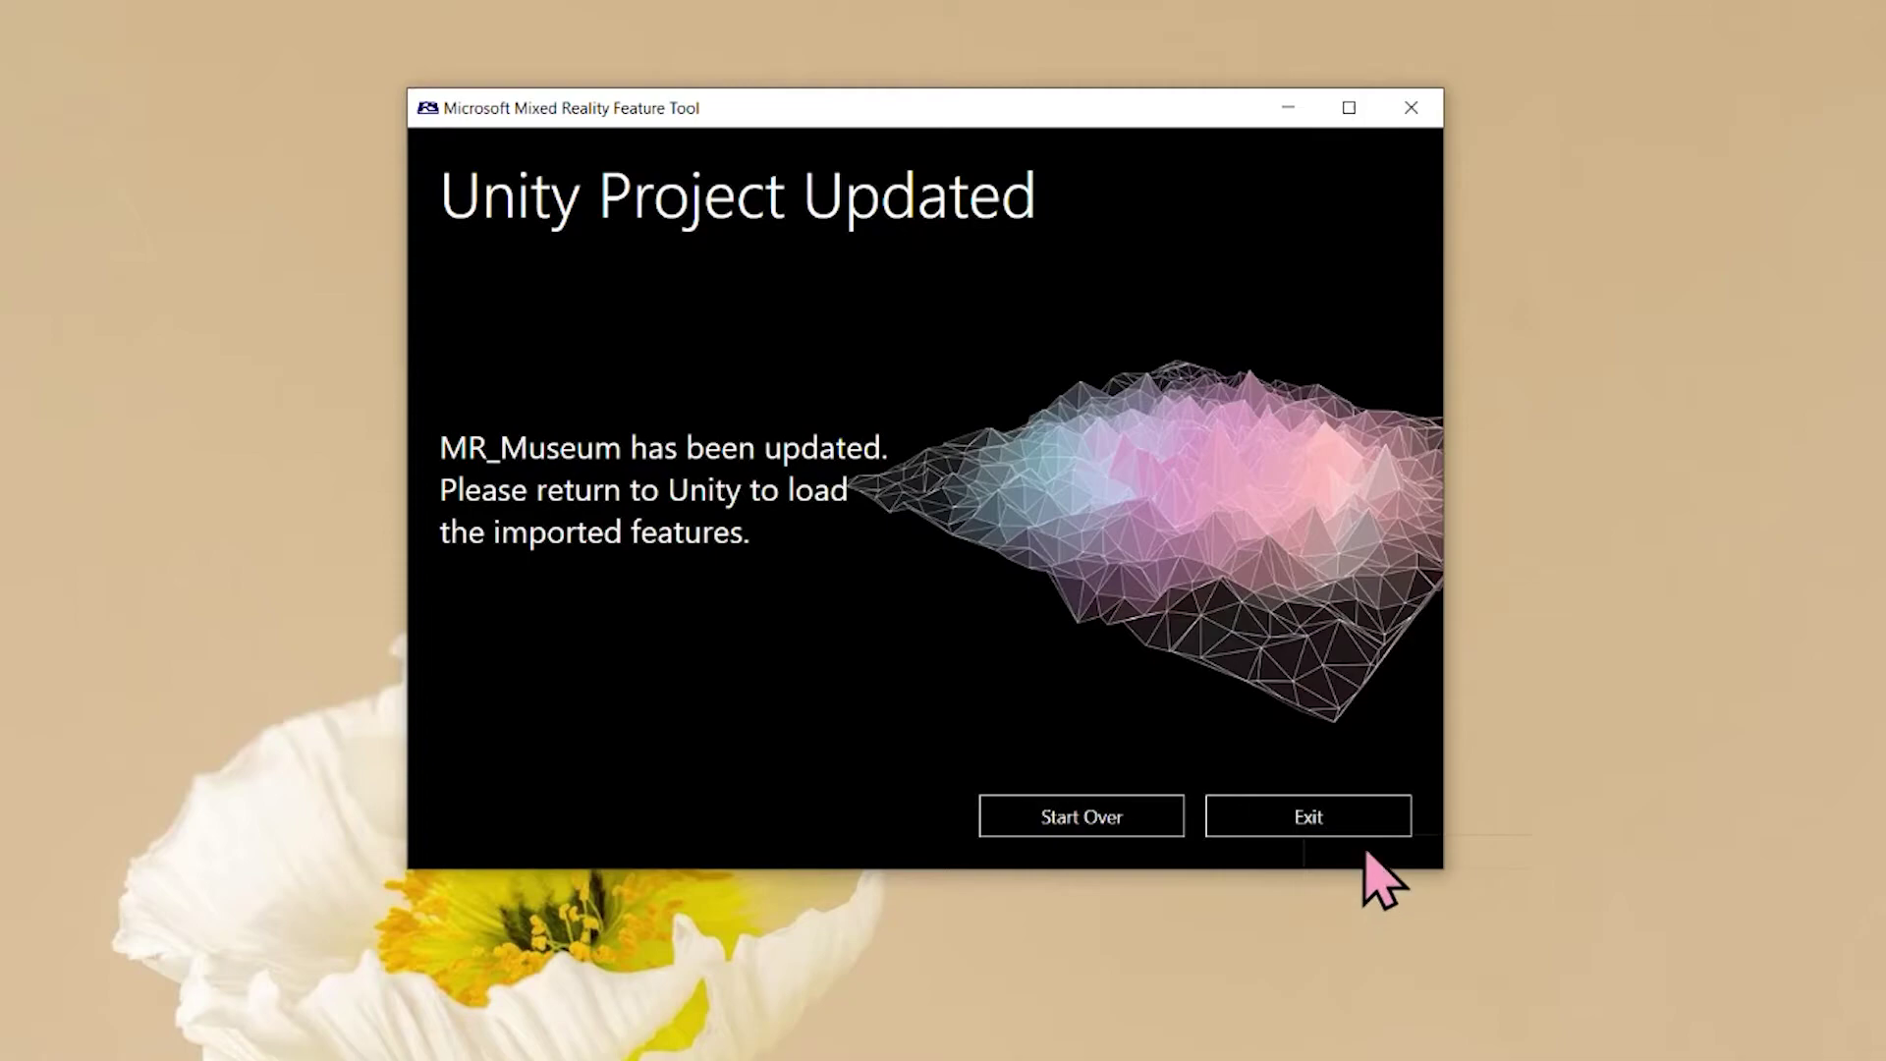
pyautogui.click(1315, 821)
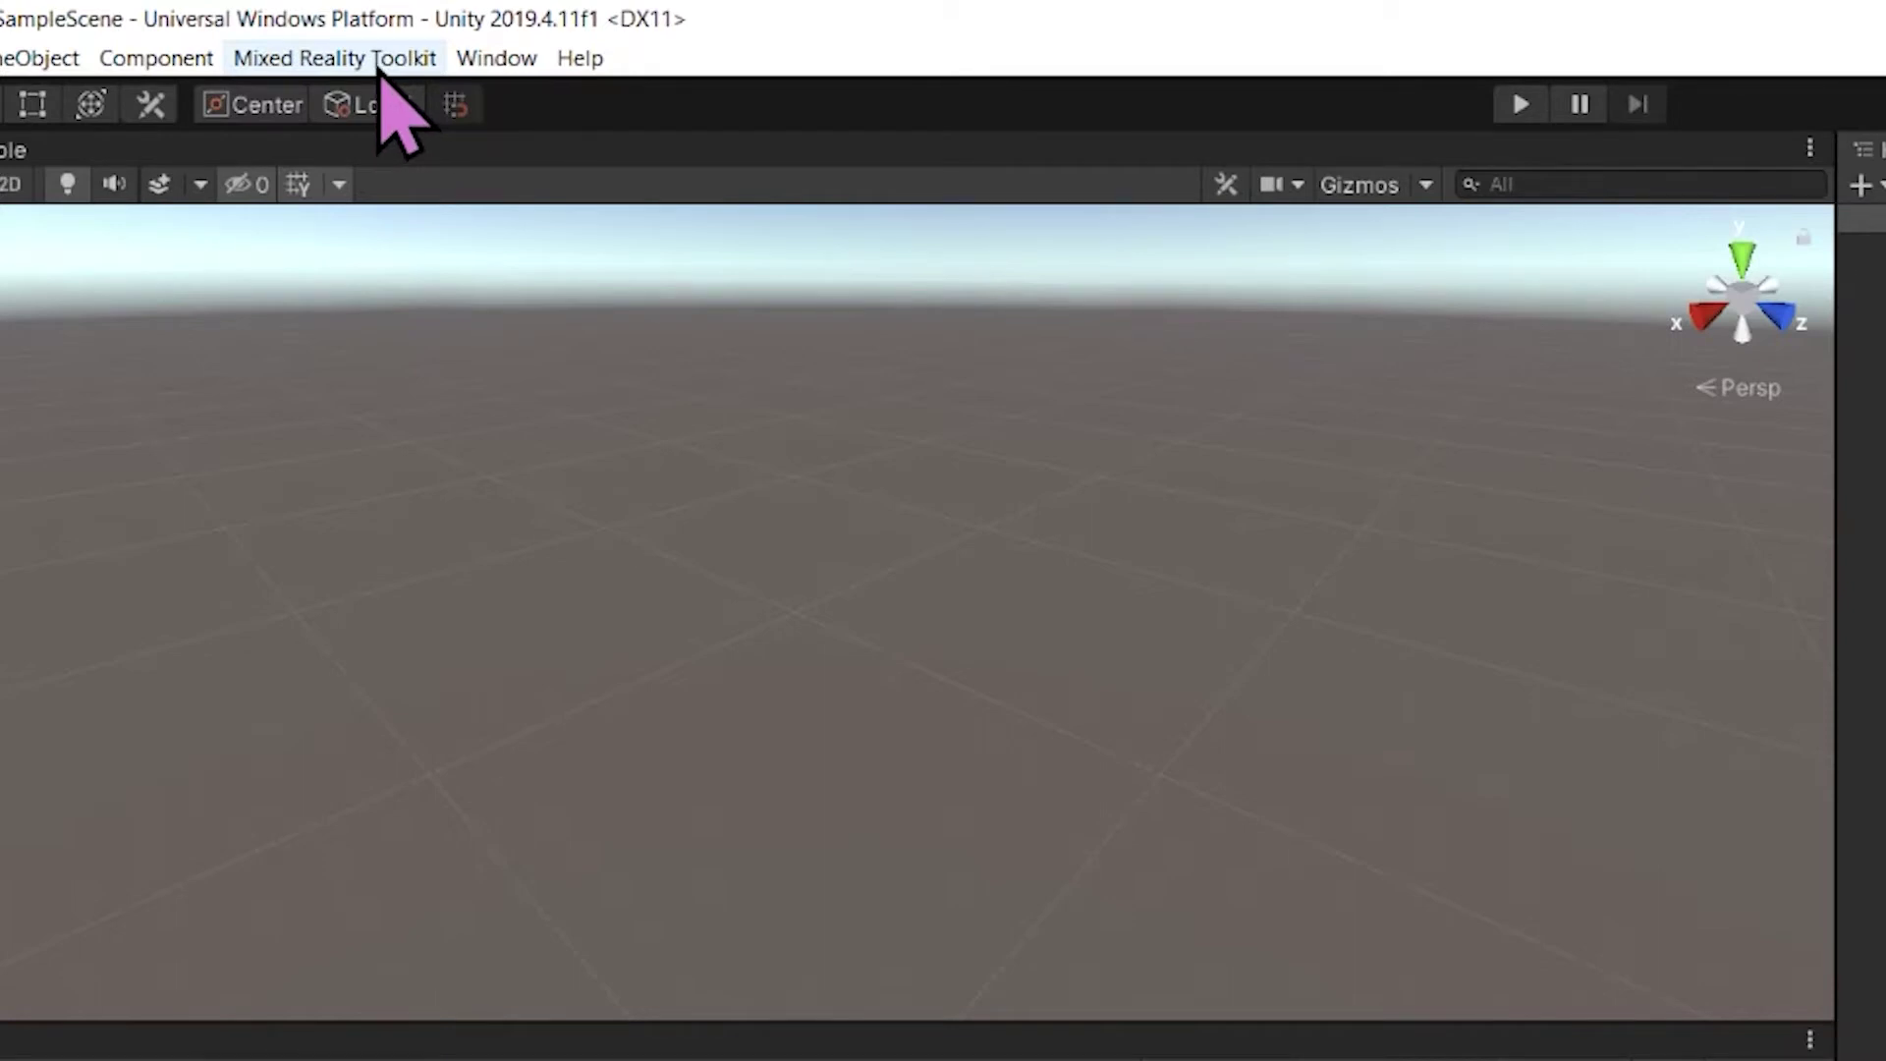
# In Unity, add the Mixed Reality Toolkit to SampleScene and inspect the contents of the MixedRealityPlayspace object
pyautogui.click(381, 61)
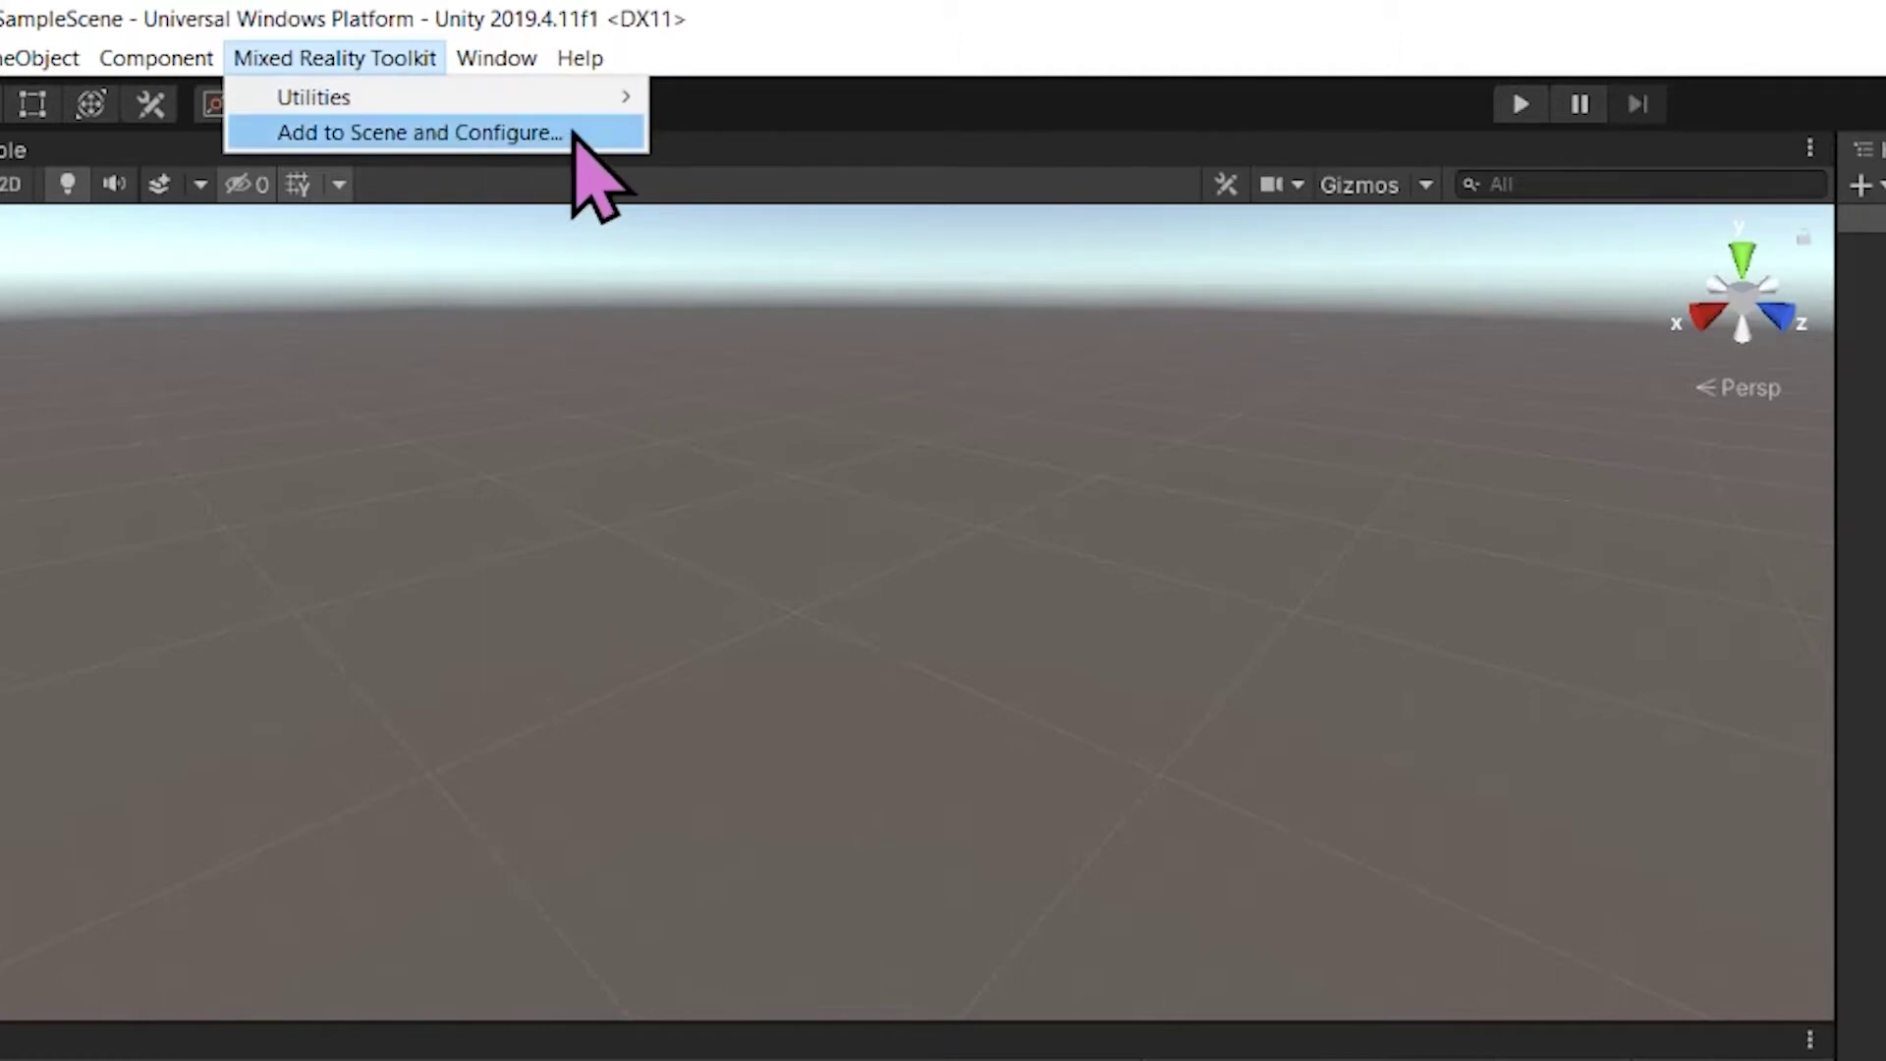
pyautogui.click(511, 133)
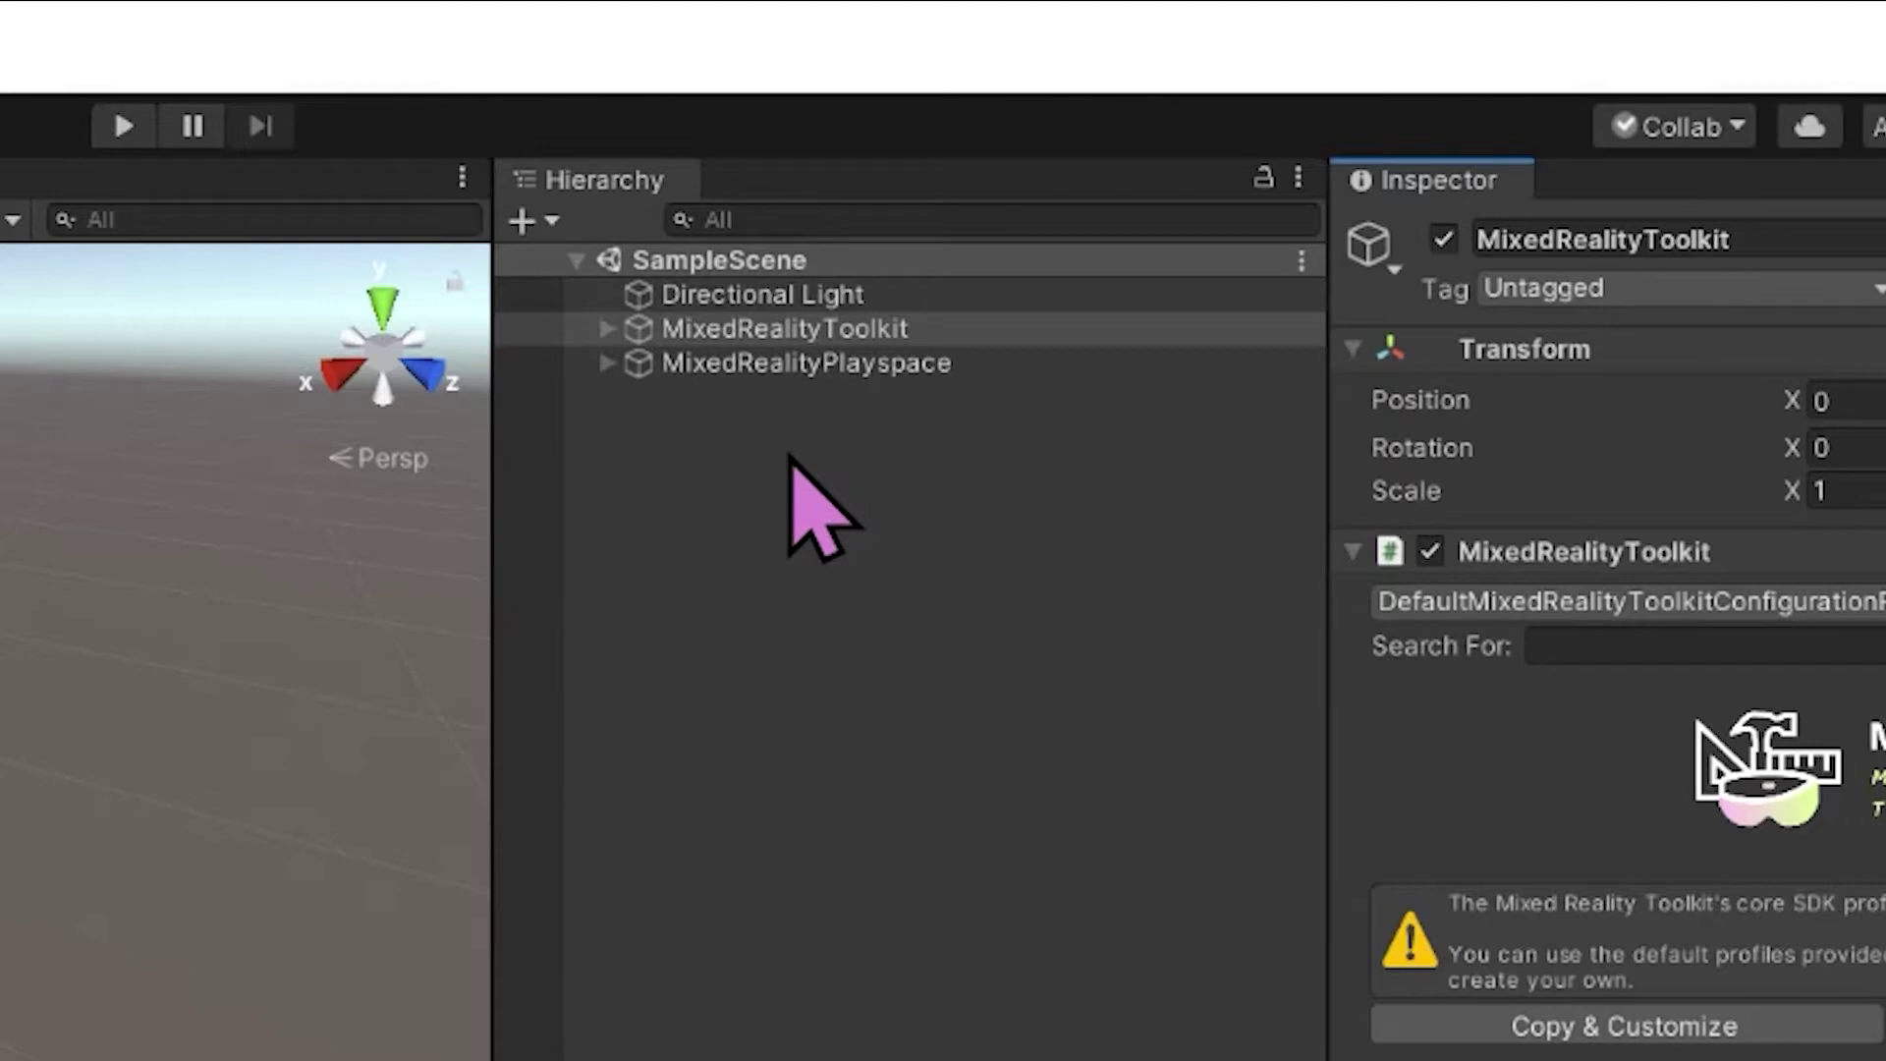
pyautogui.click(608, 362)
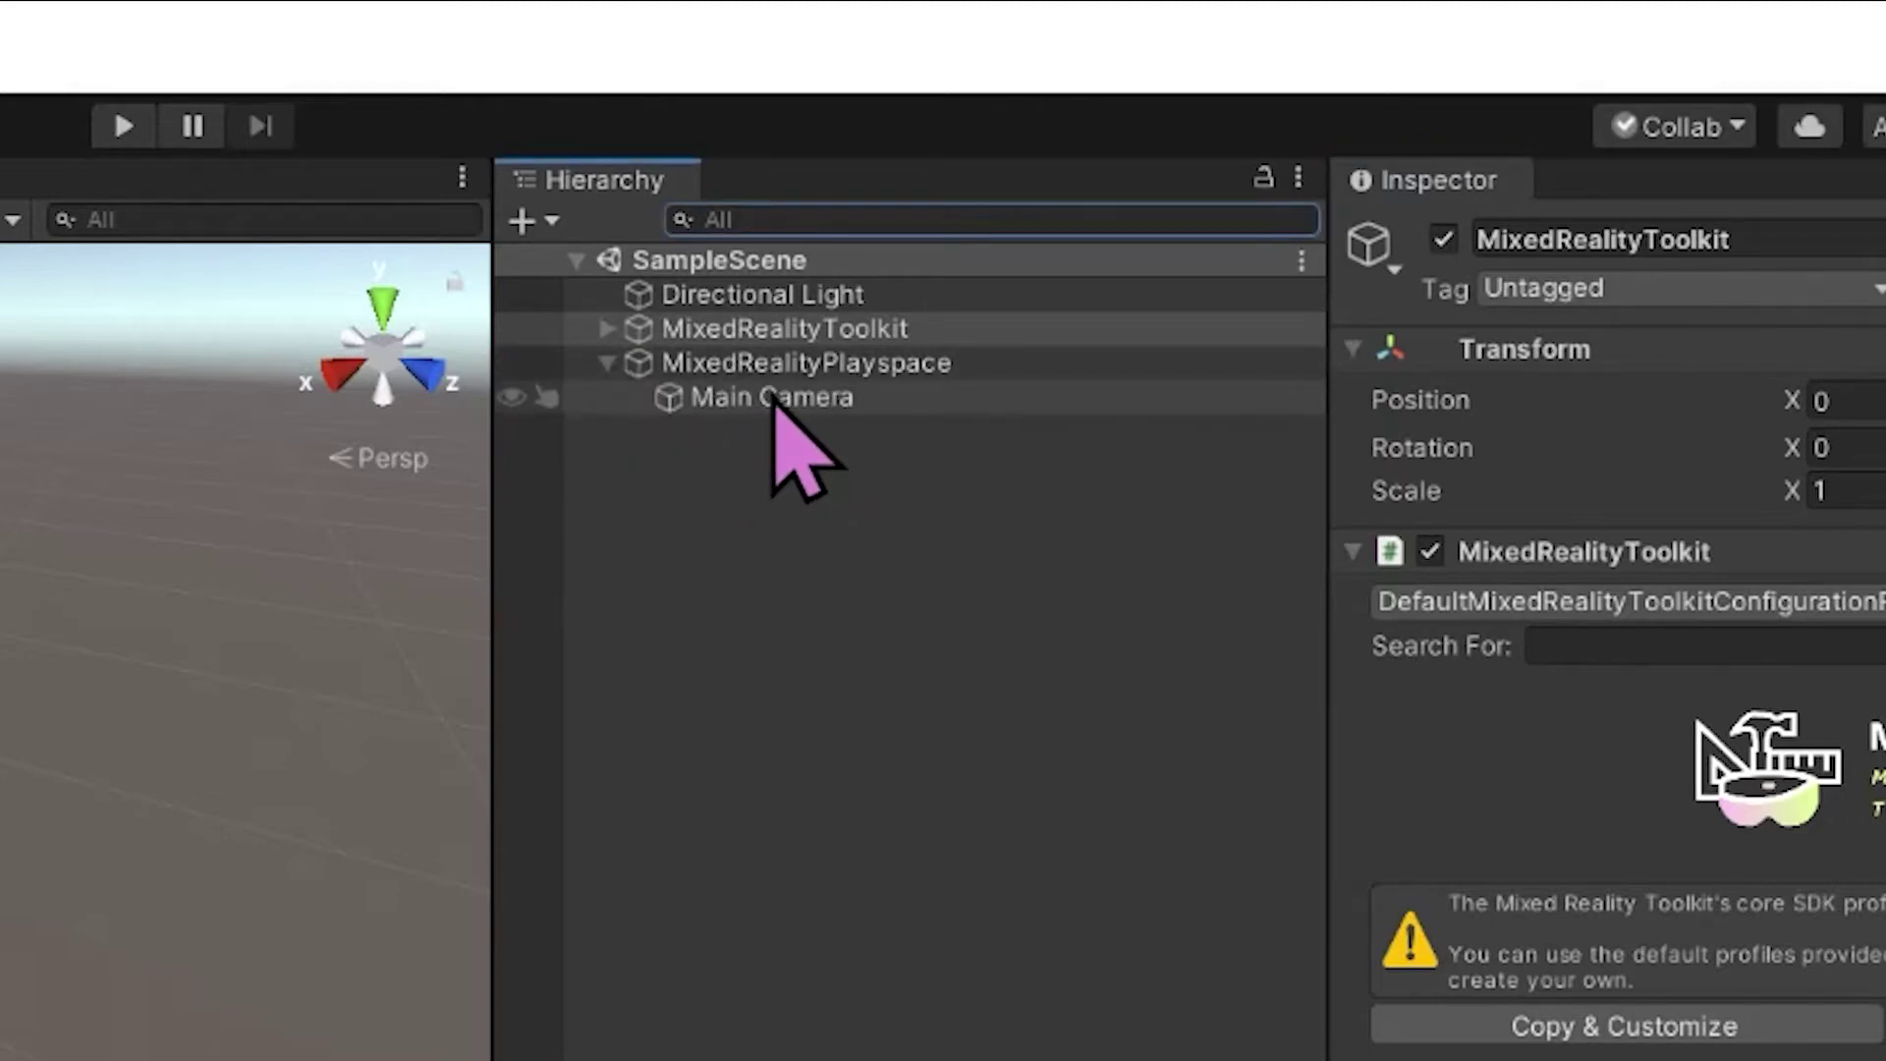
pyautogui.click(607, 363)
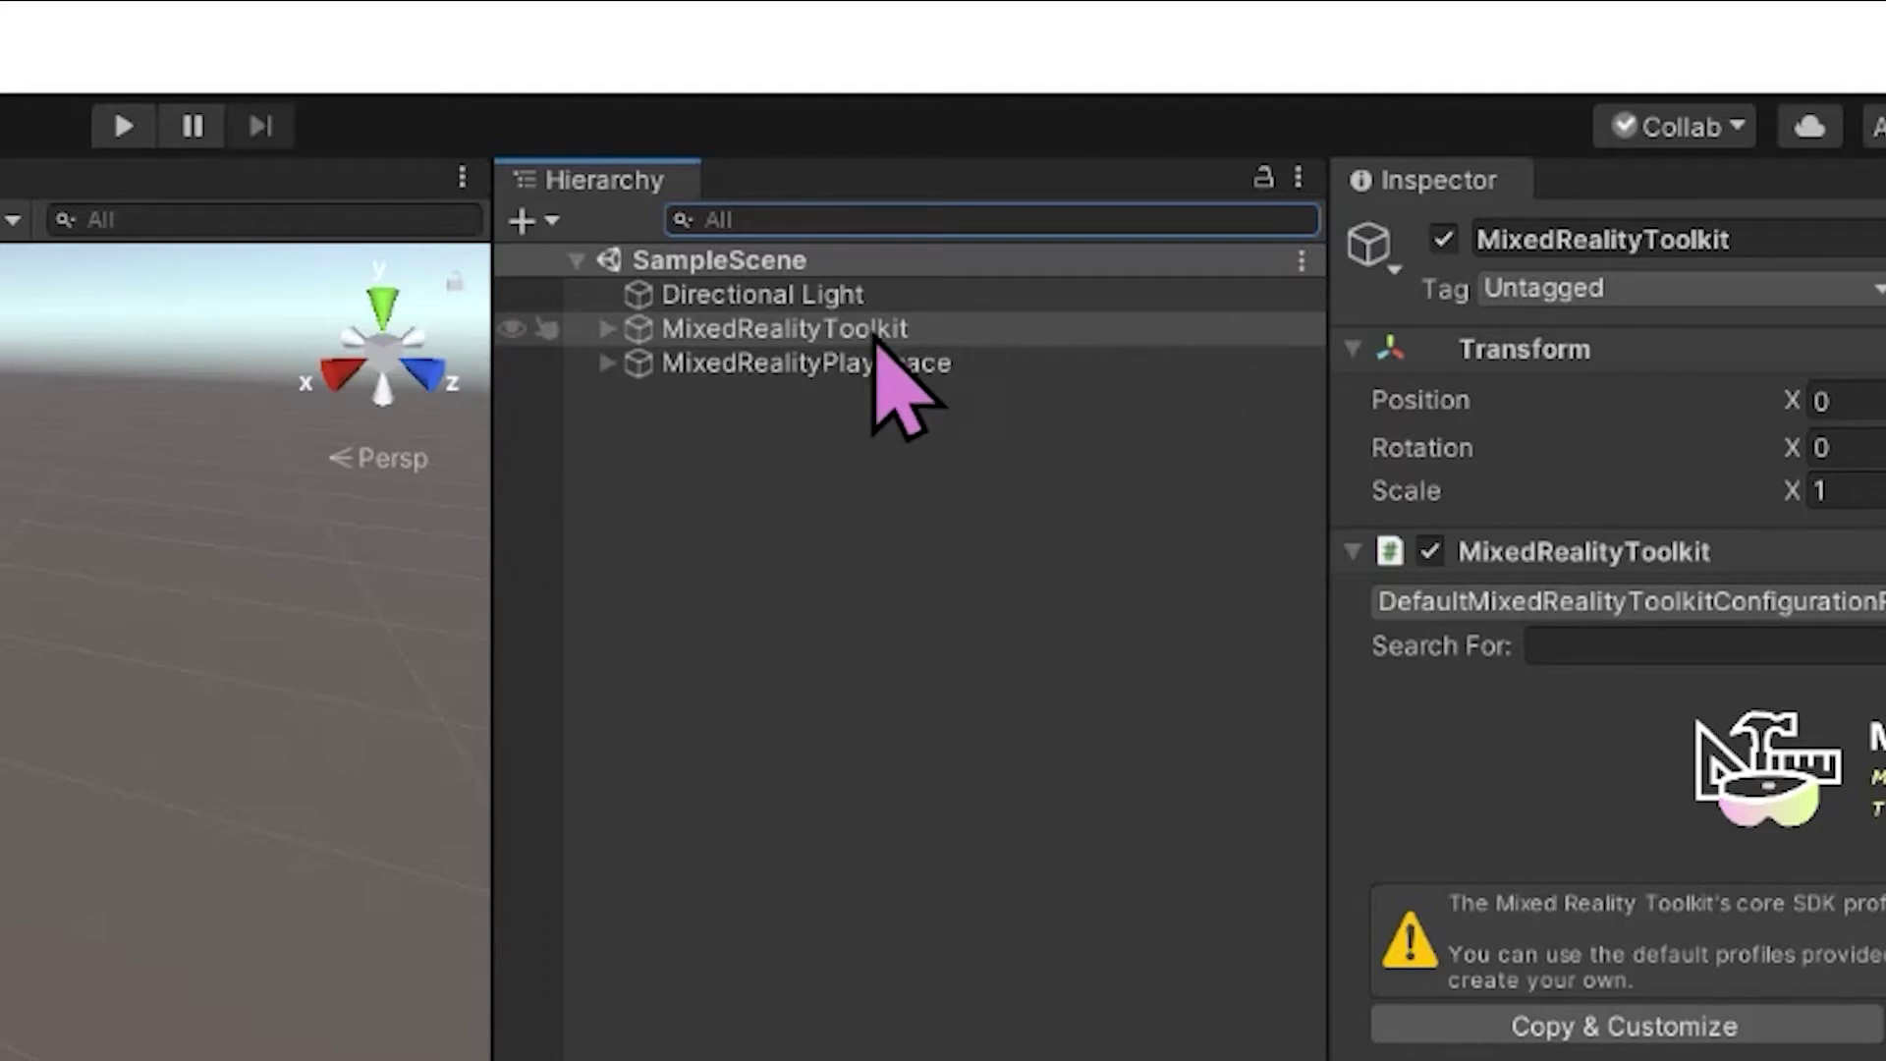
# Widen the Inspector and set the MixedRealityToolkit object's configuration profile to DefaultHoloLens2ConfigurationProfile
pyautogui.click(821, 334)
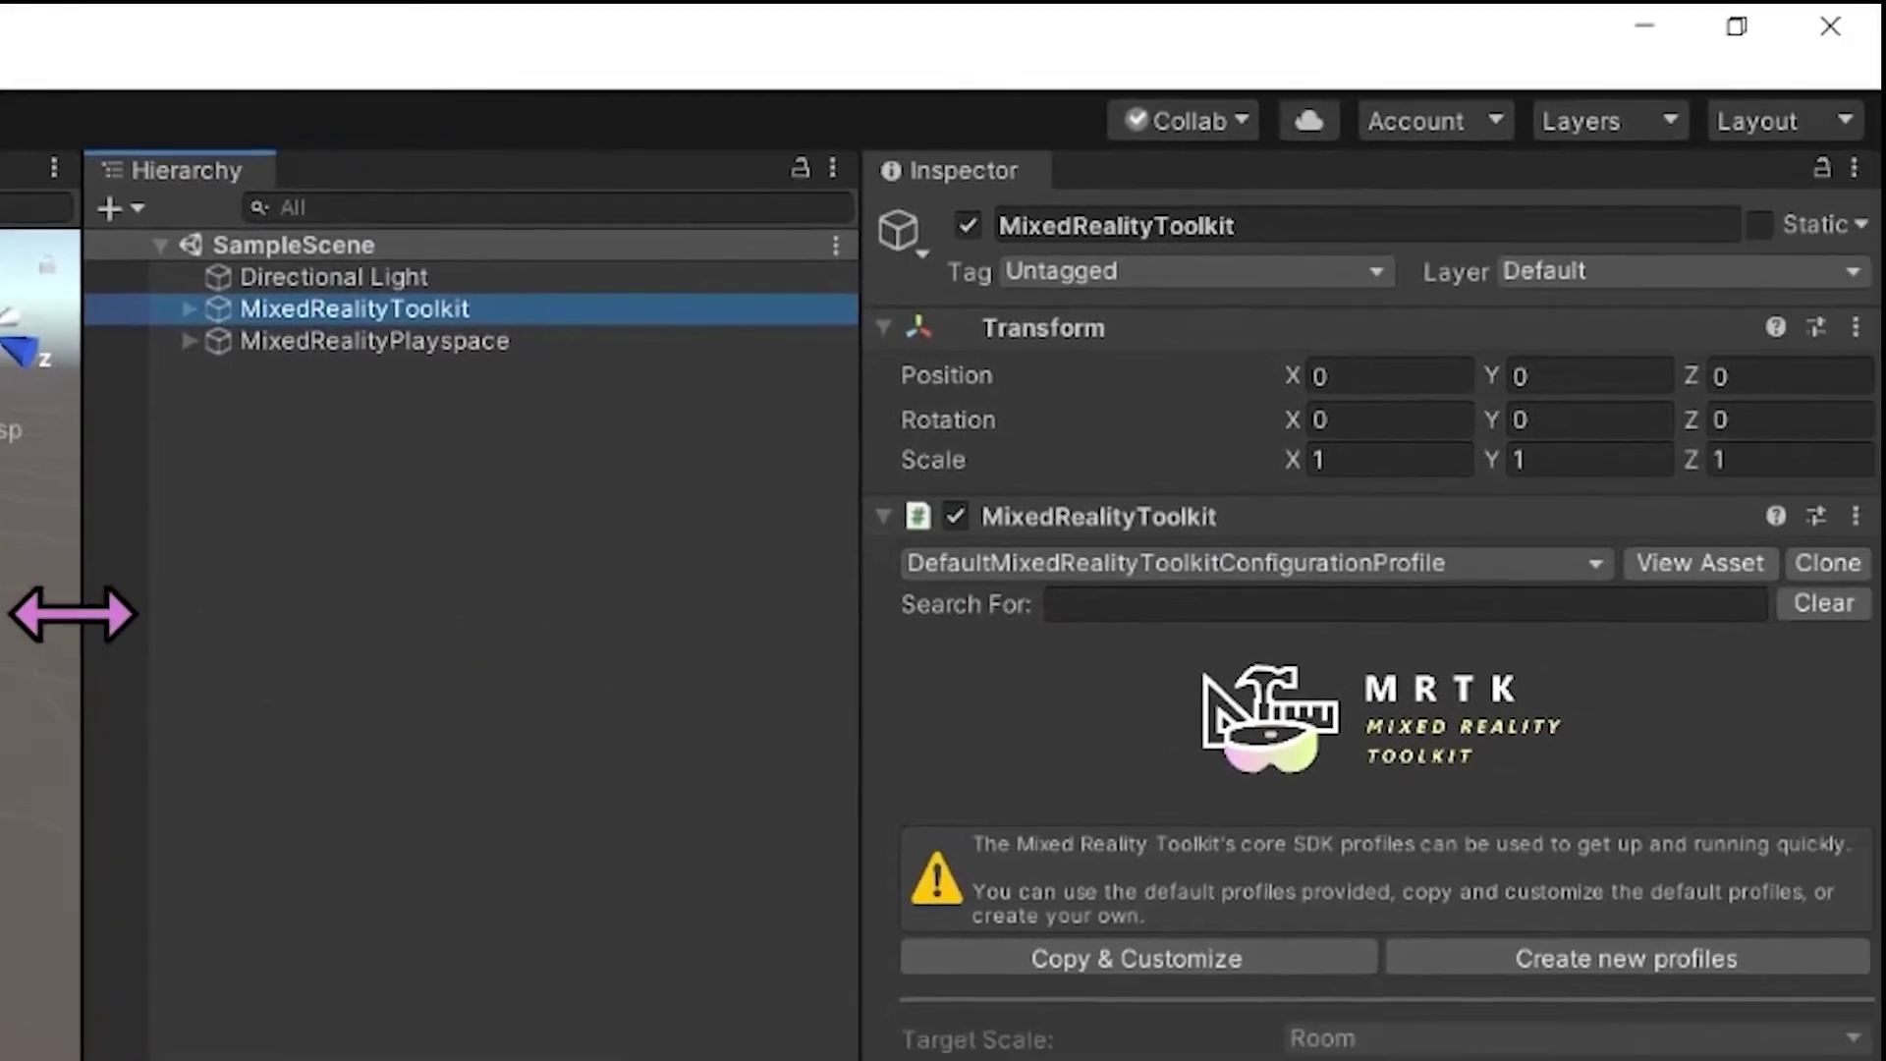
pyautogui.moveTo(73, 614); pyautogui.dragTo(0, 614)
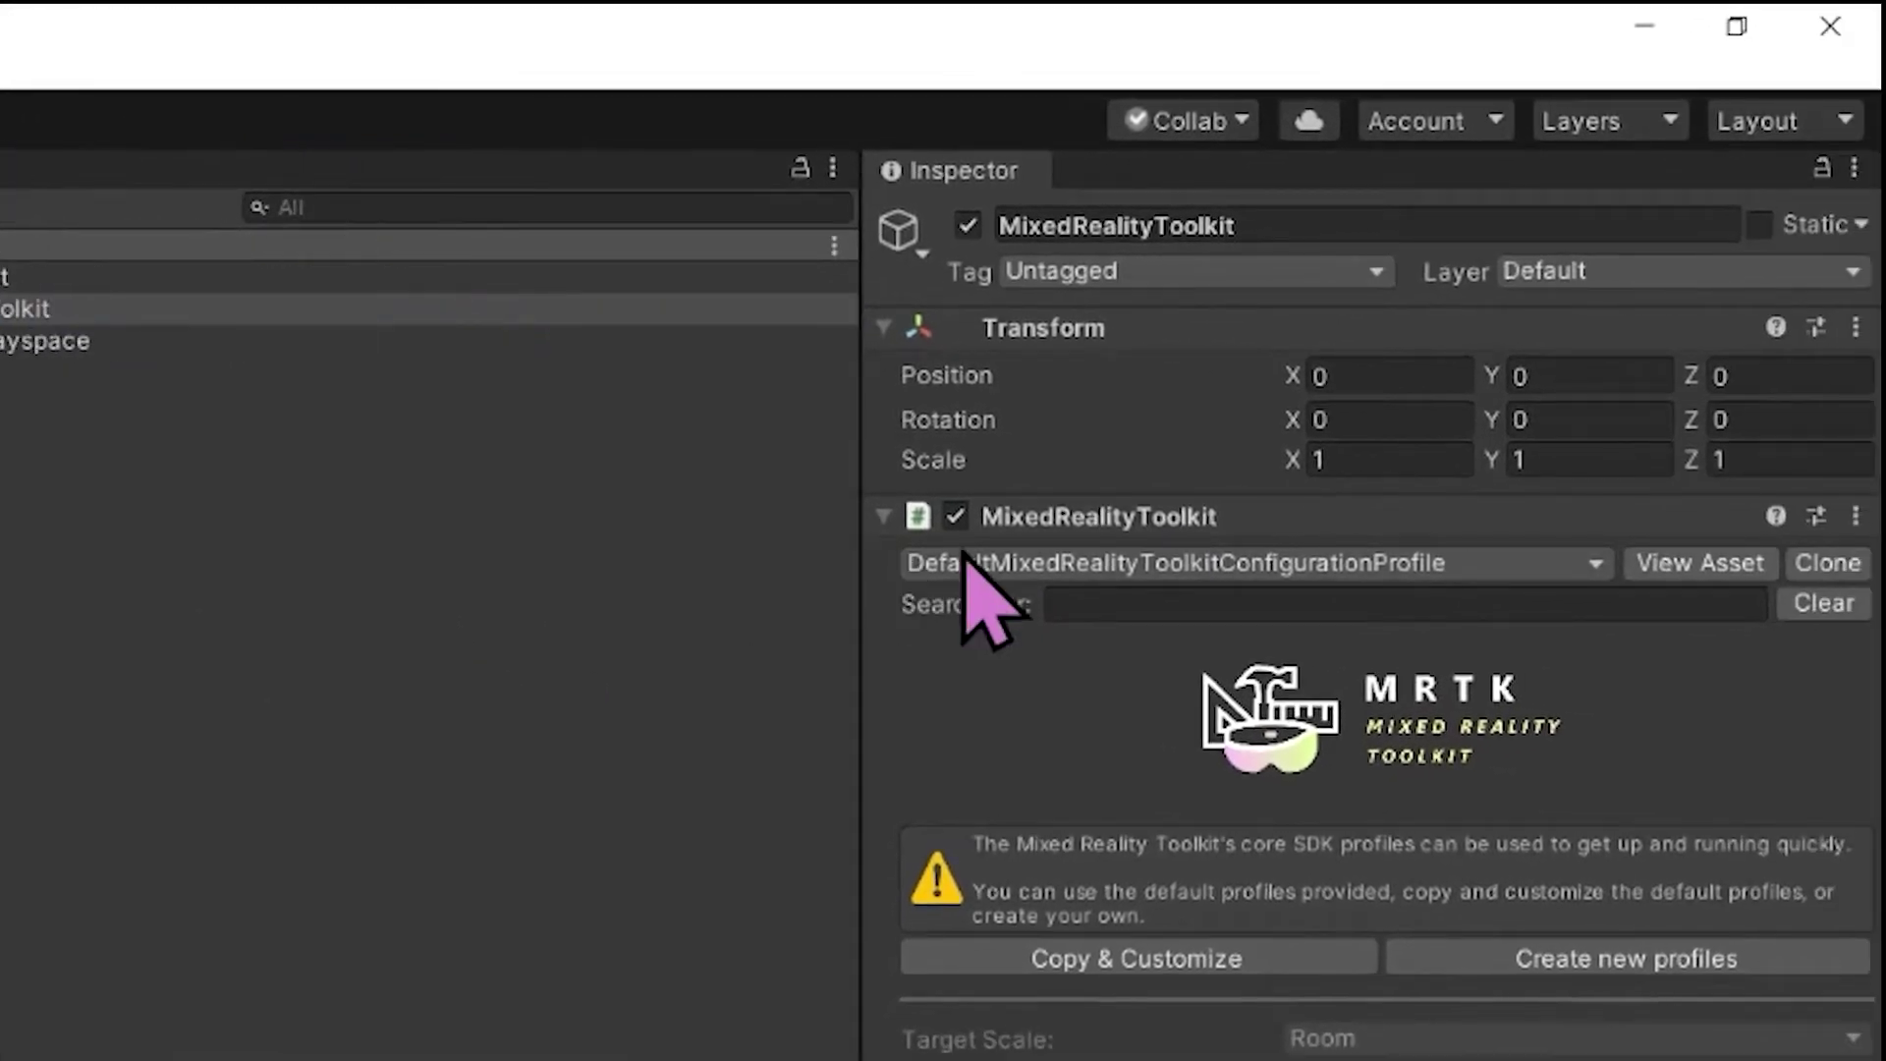
pyautogui.moveTo(857, 557); pyautogui.dragTo(89, 609)
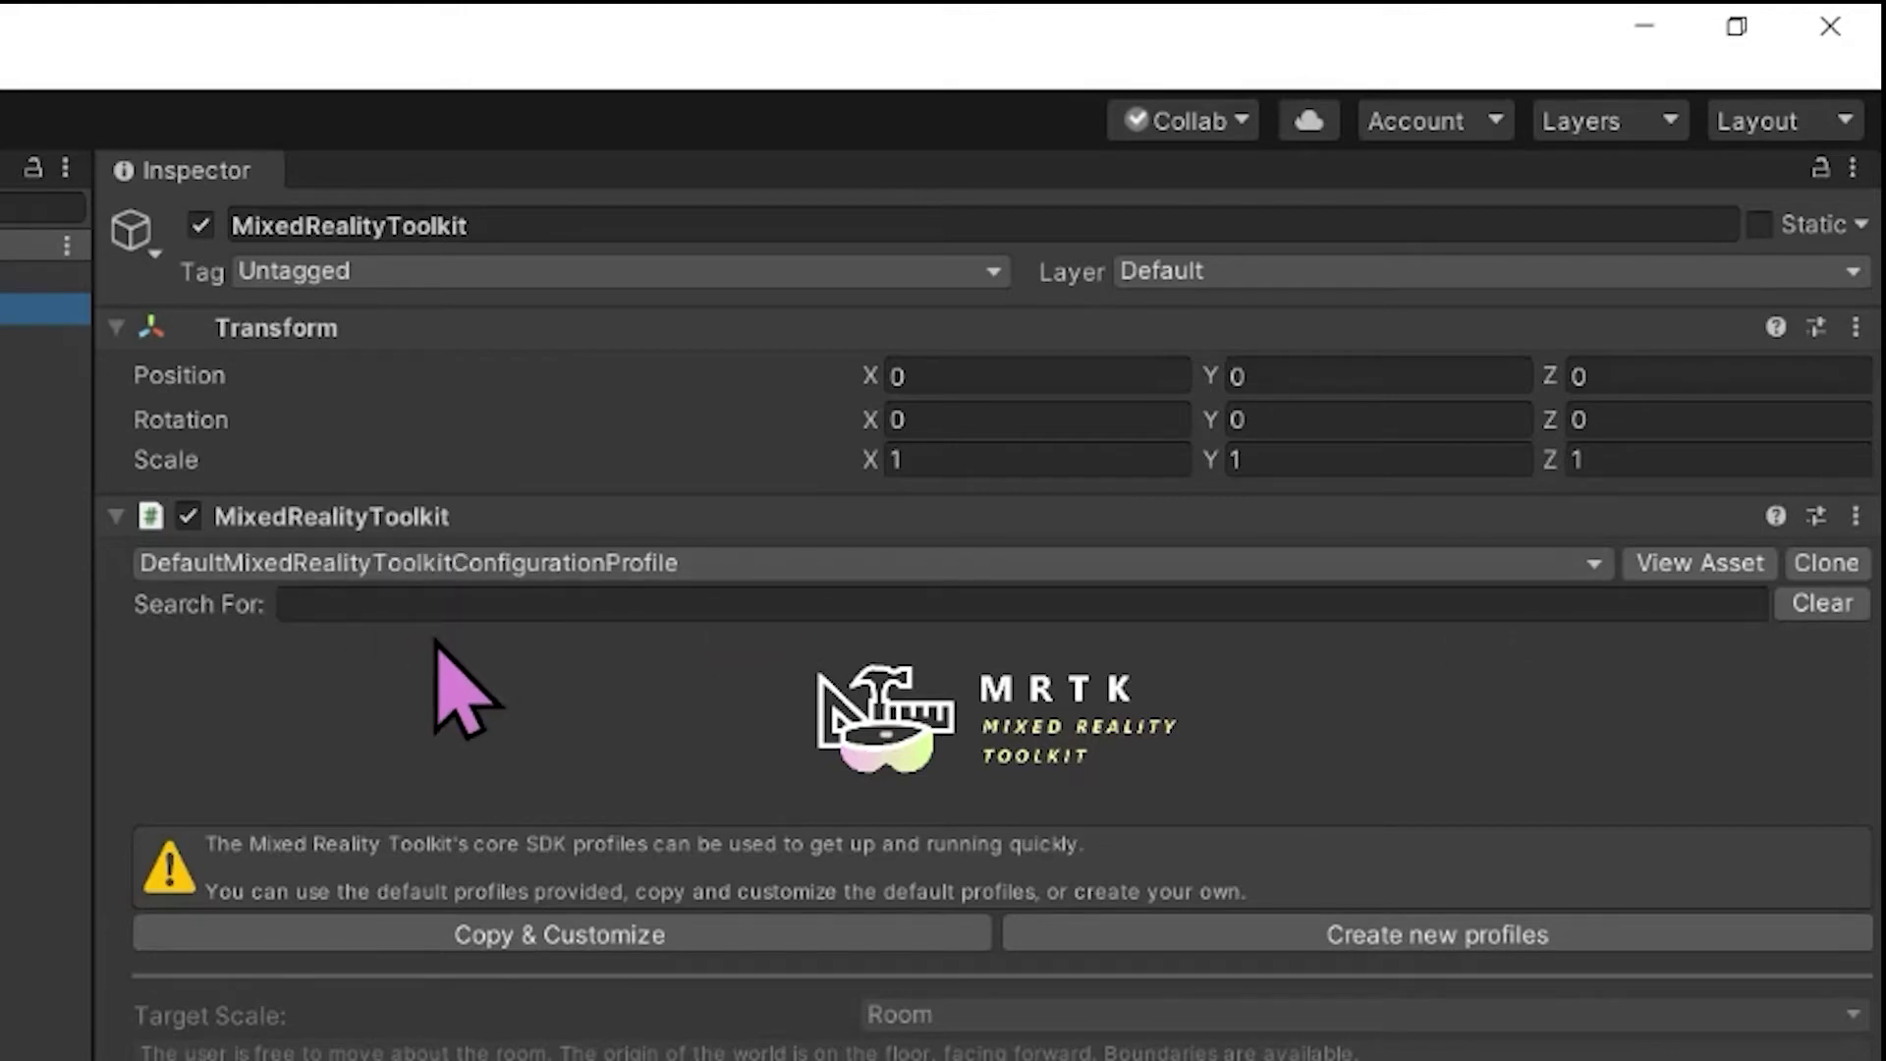
pyautogui.click(1464, 565)
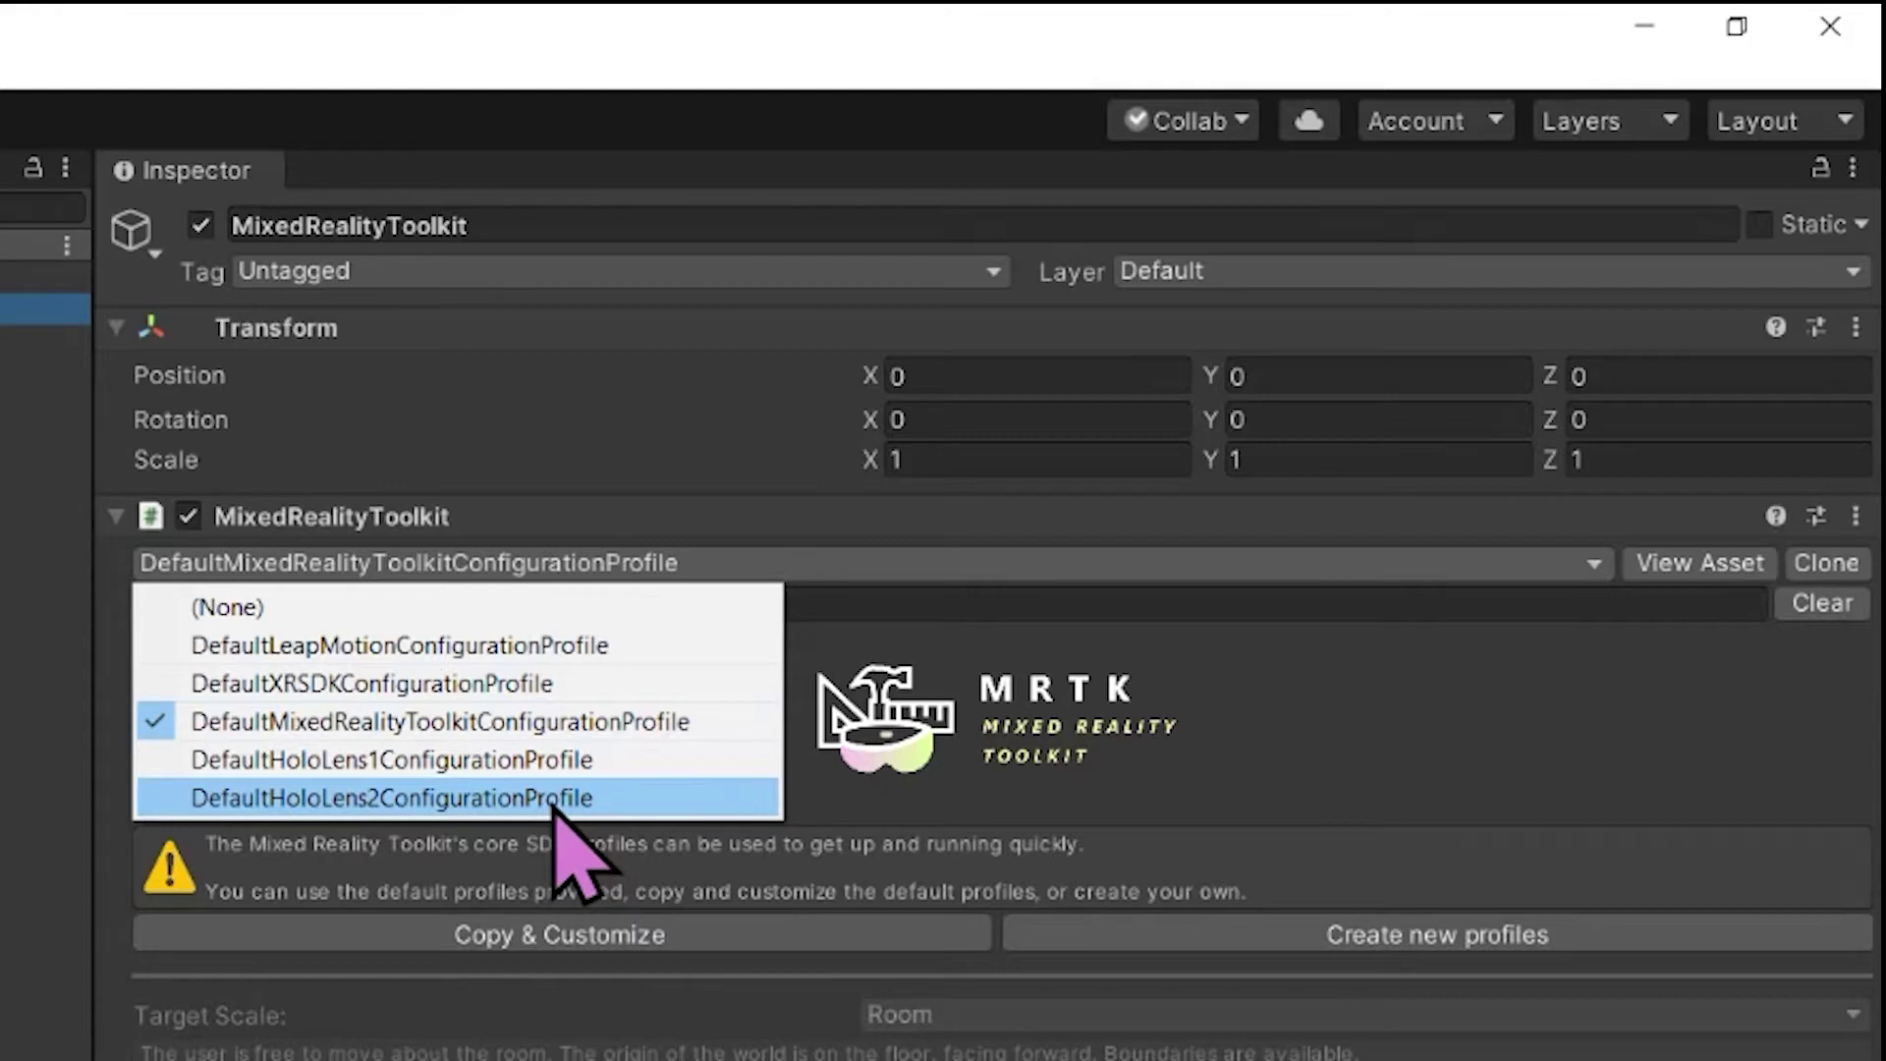
pyautogui.click(610, 801)
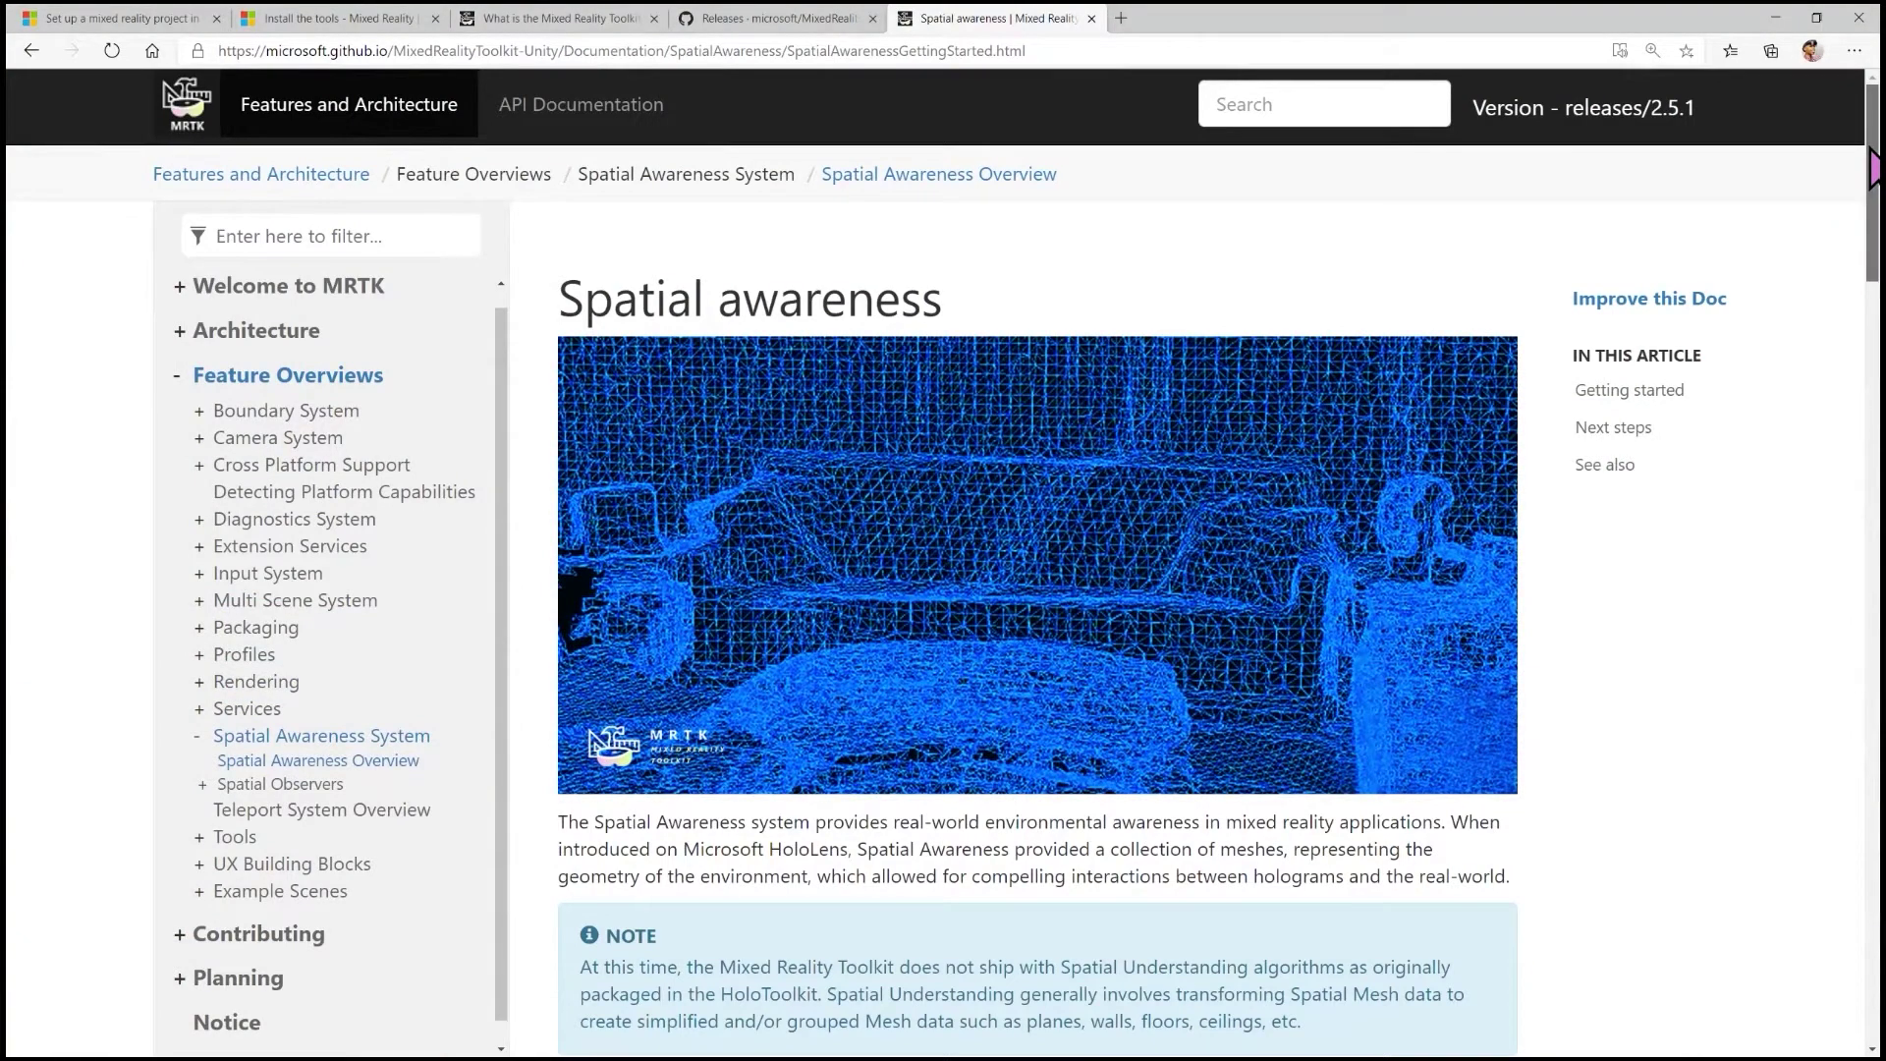
# Read the MRTK Spatial awareness documentation in the browser, covering enabling the system and registering spatial observers
pyautogui.scroll(-5, 1874, 167)
pyautogui.scroll(-2, 1038, 628)
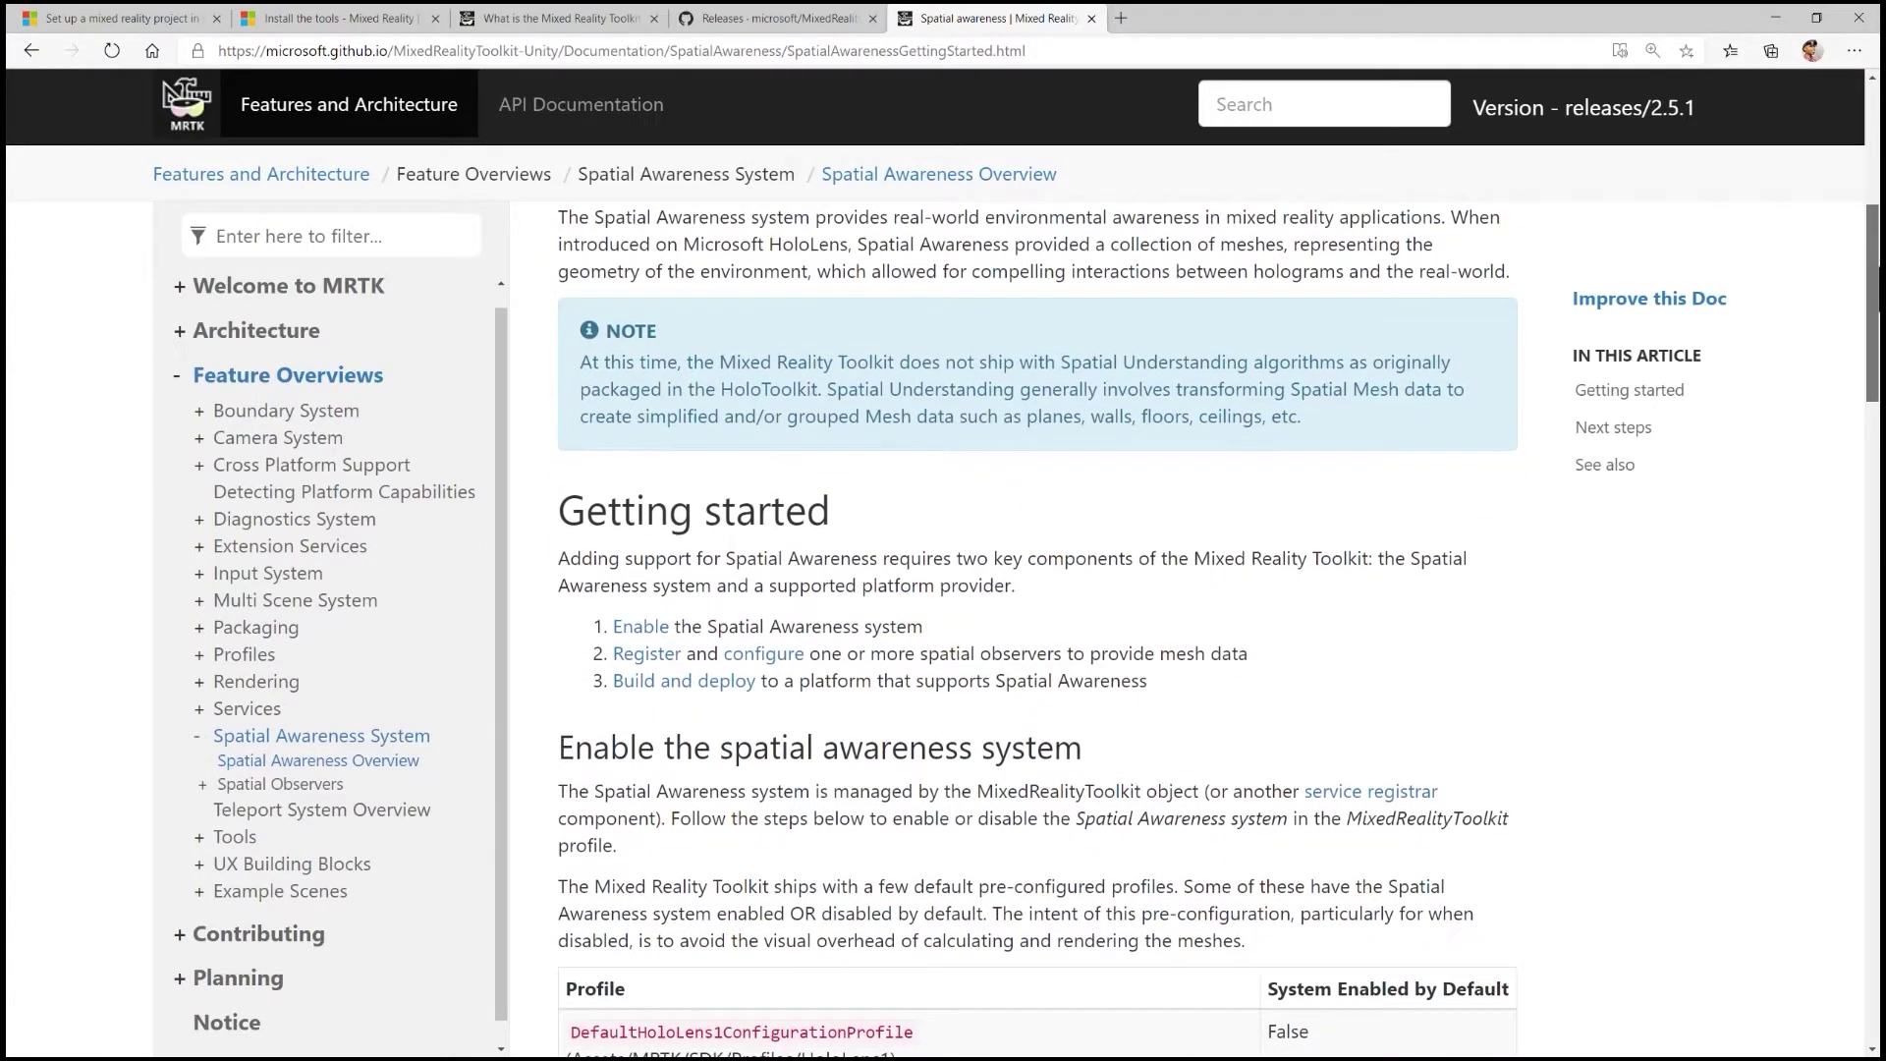
pyautogui.scroll(-2, 1037, 629)
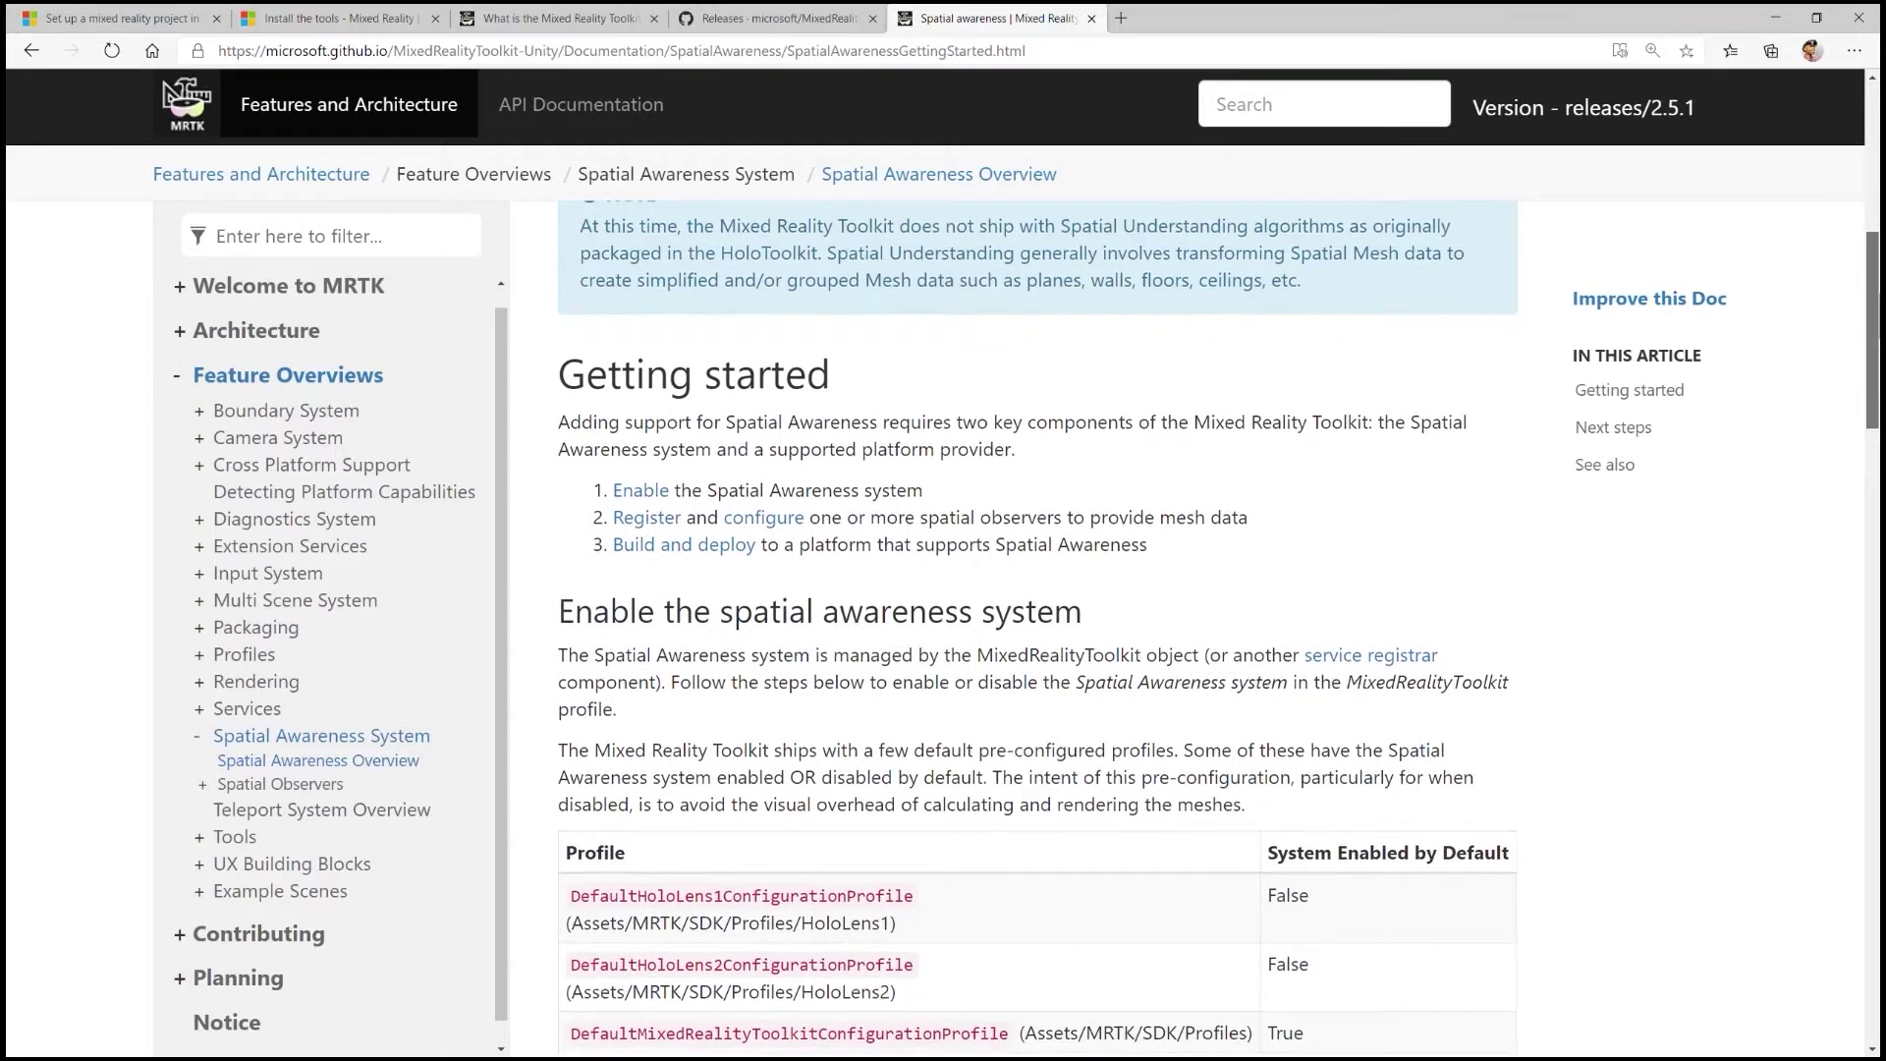
pyautogui.scroll(-1, 1038, 629)
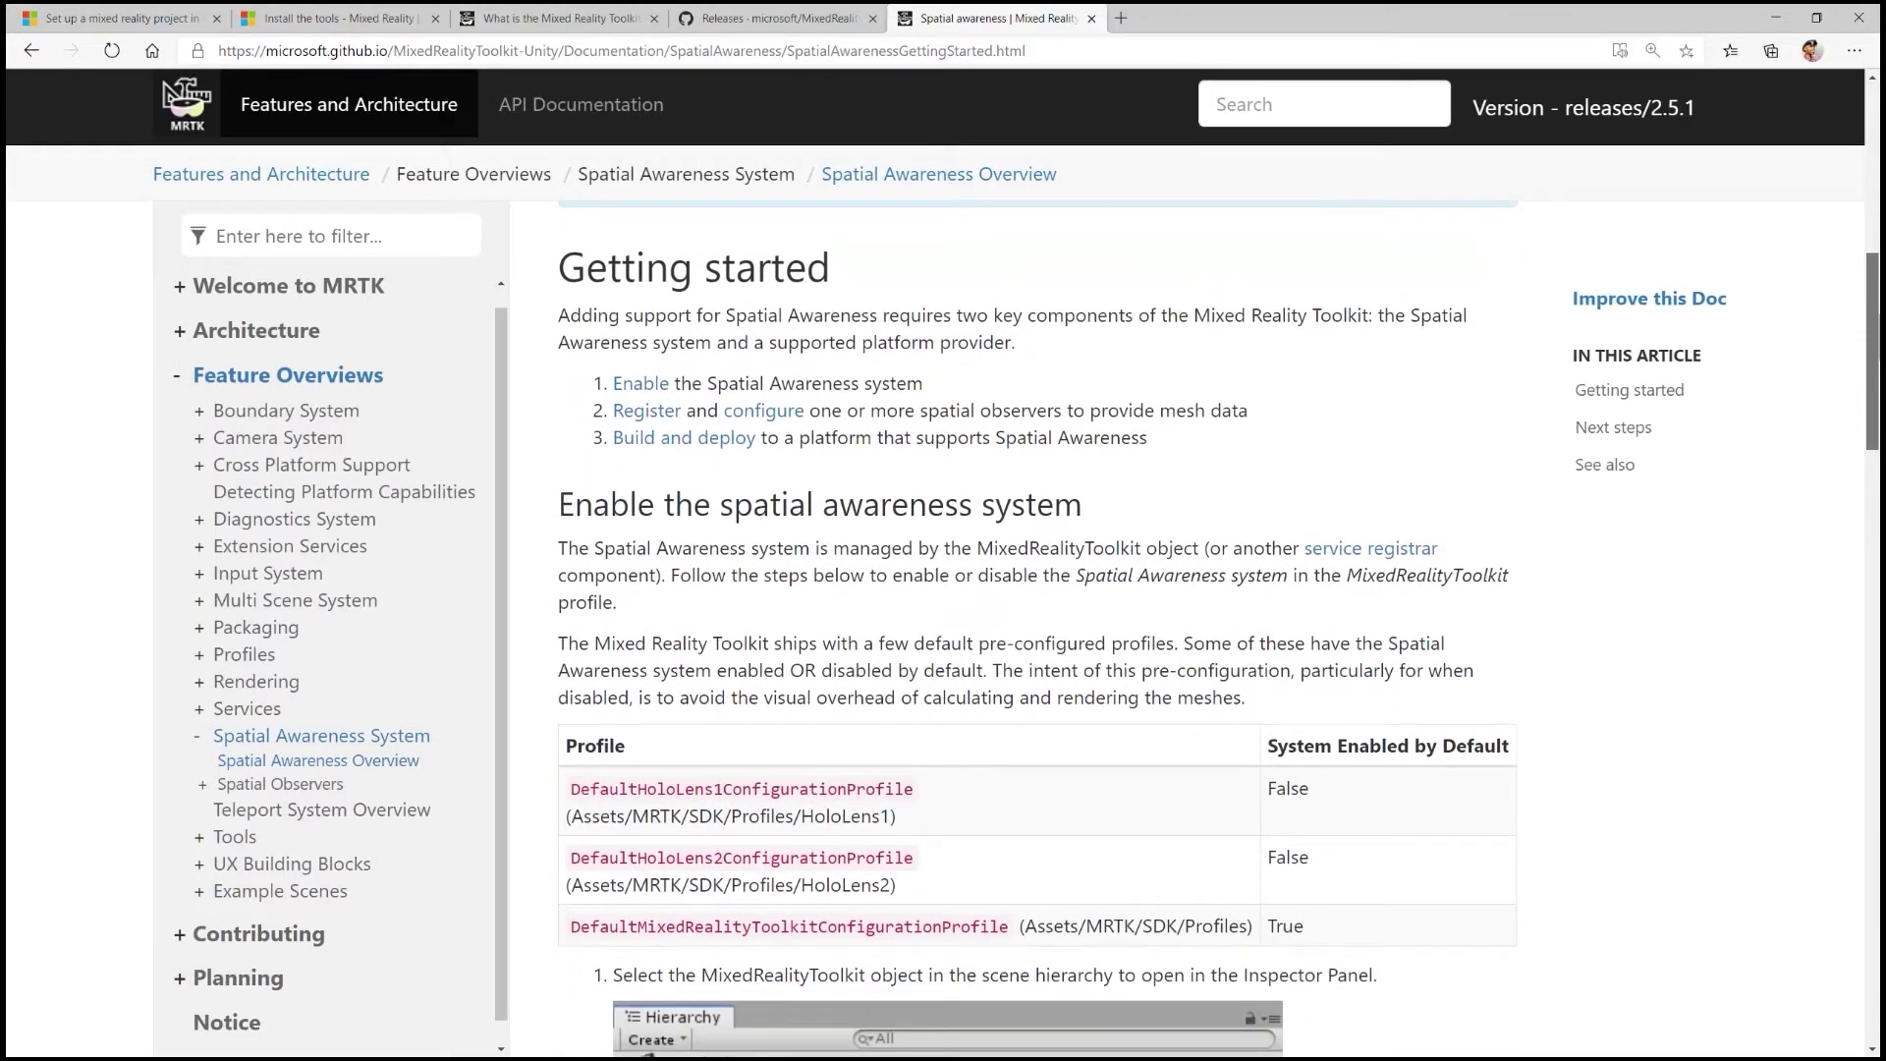
pyautogui.scroll(-1, 1037, 628)
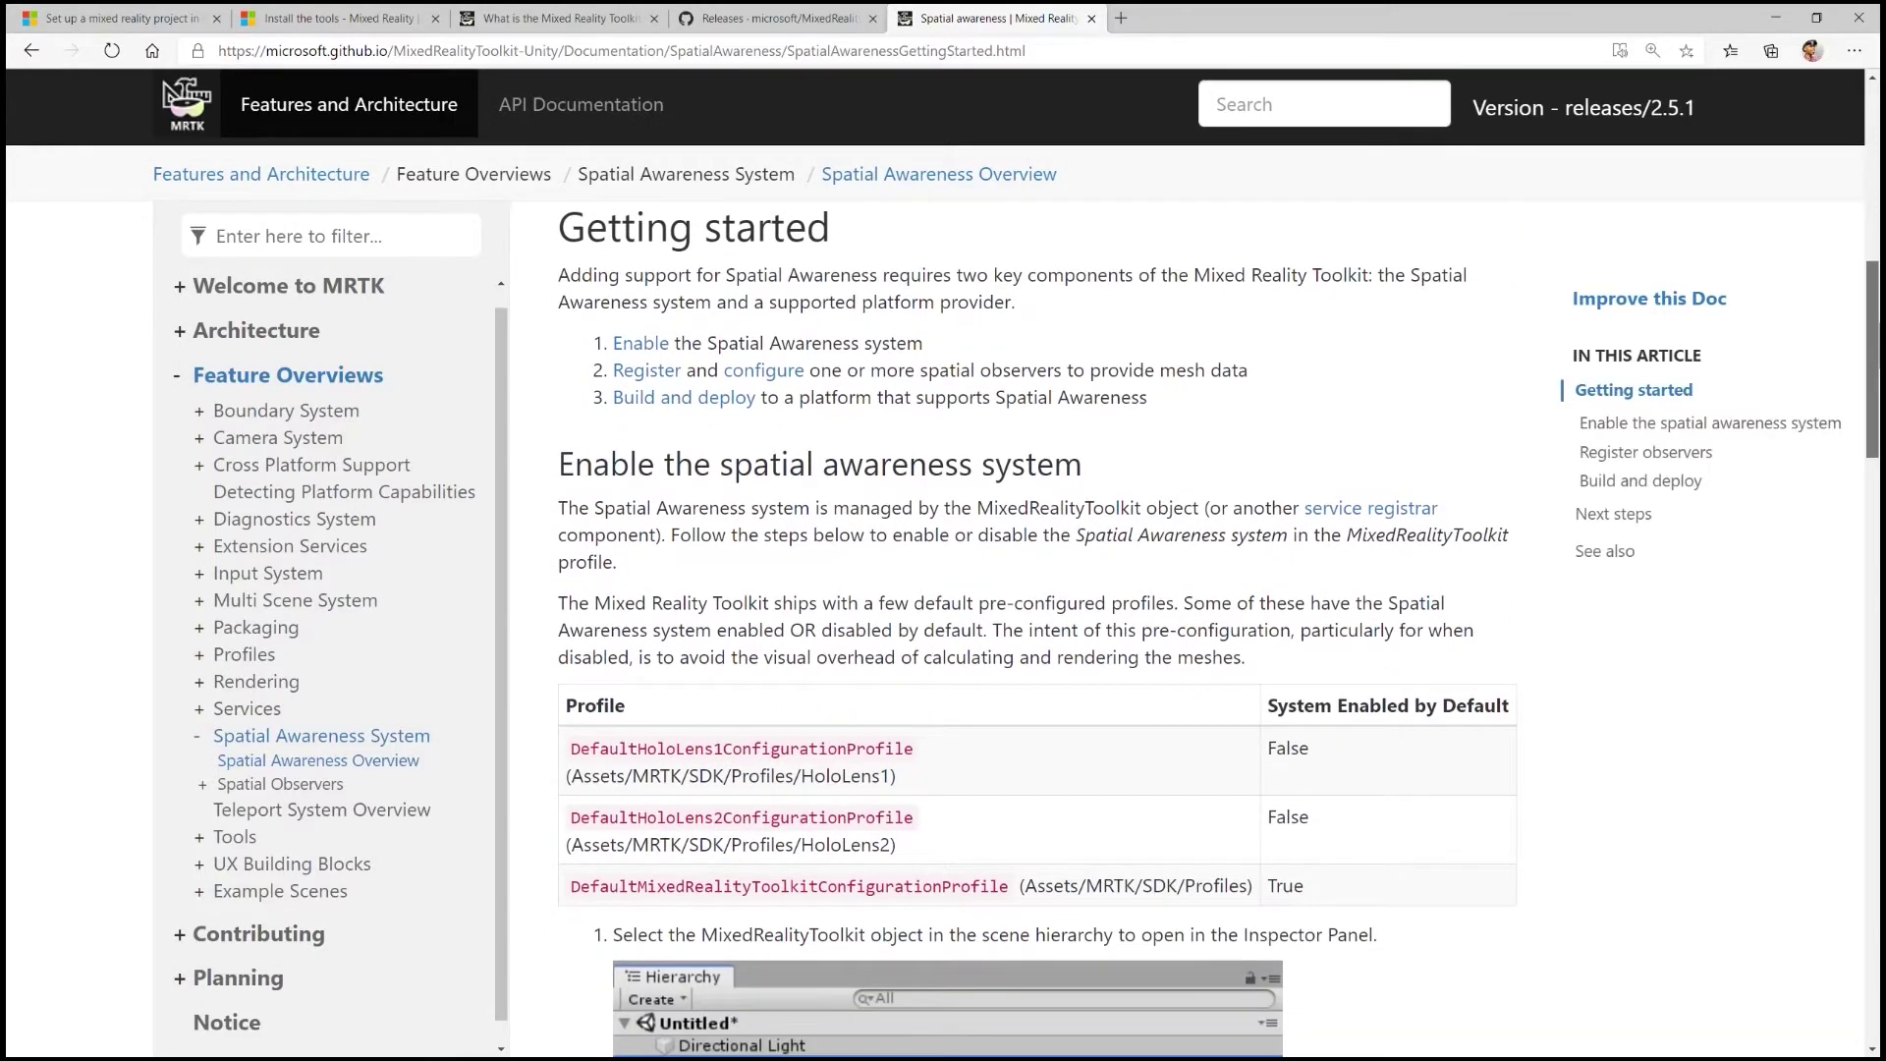
pyautogui.scroll(-1, 1876, 356)
pyautogui.moveTo(1876, 356); pyautogui.dragTo(1869, 678)
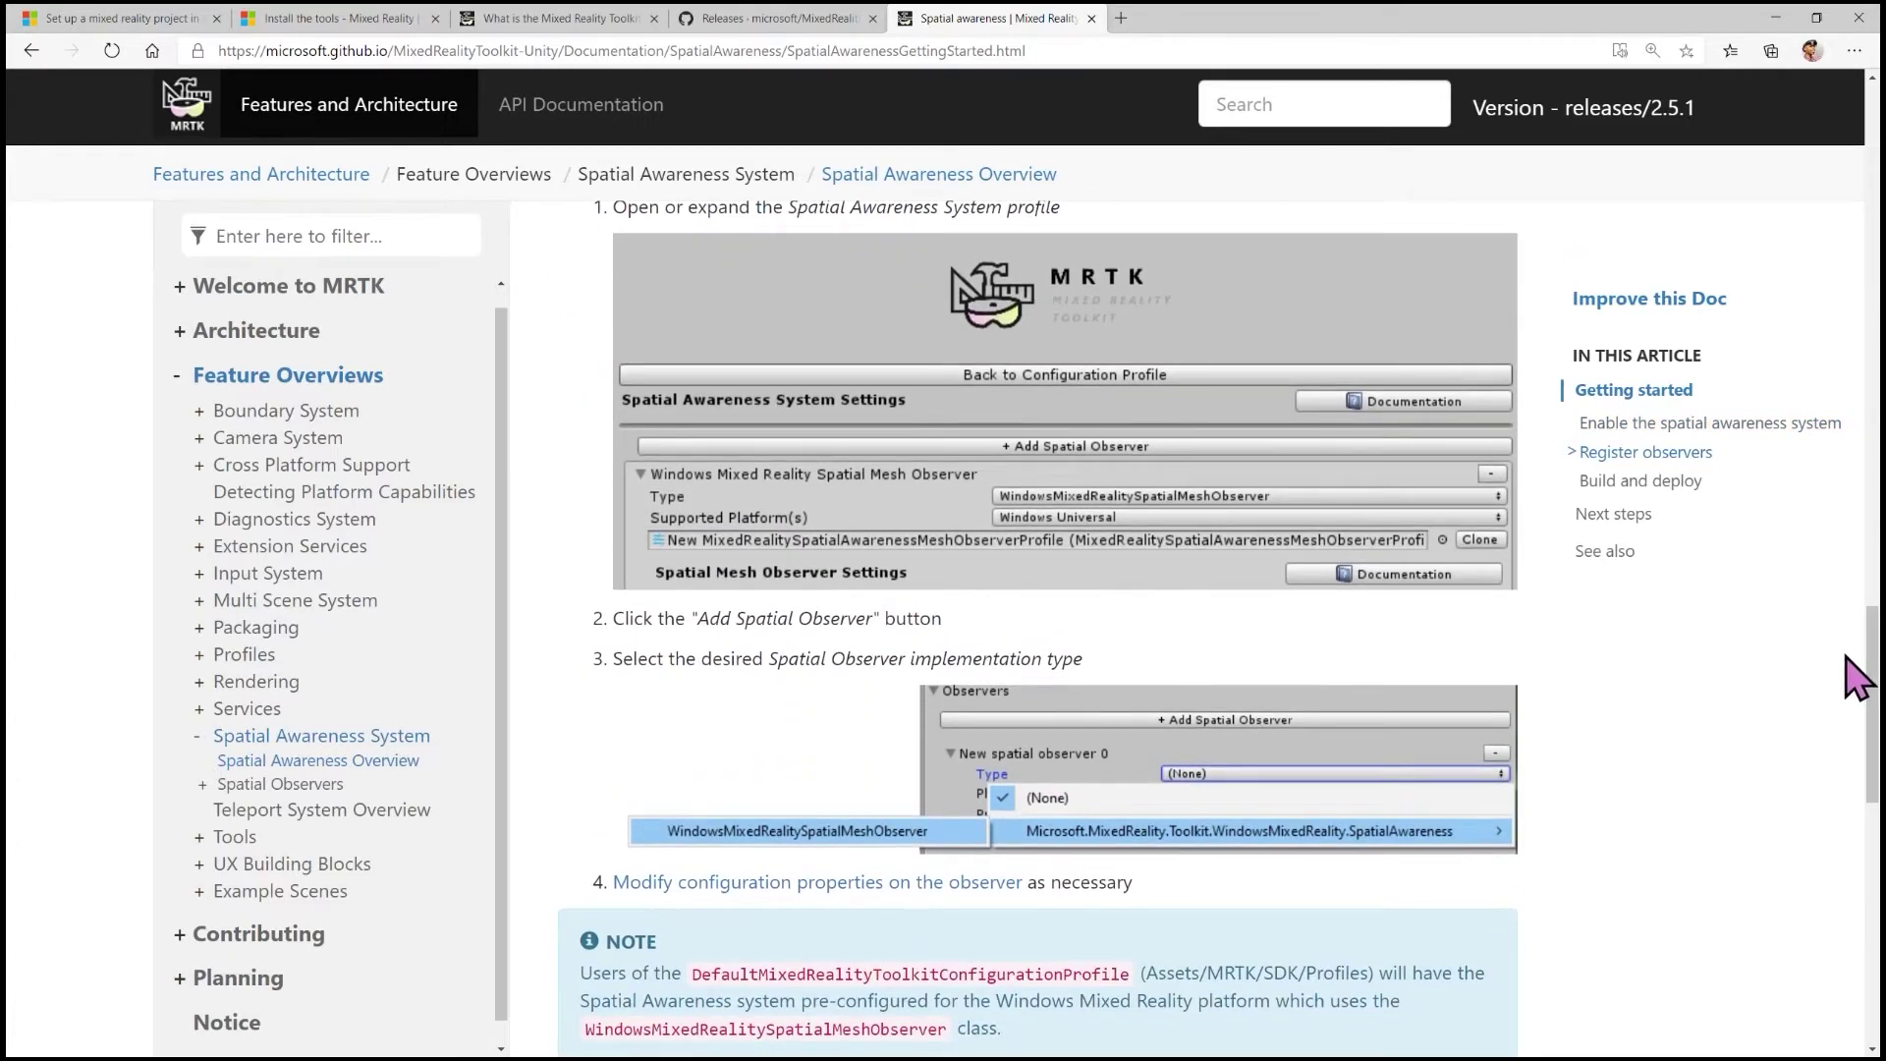
# Switch back to Unity and open the Spatial Awareness settings of the MixedRealityToolkit object
pyautogui.hotkey('alt', 'Tab')
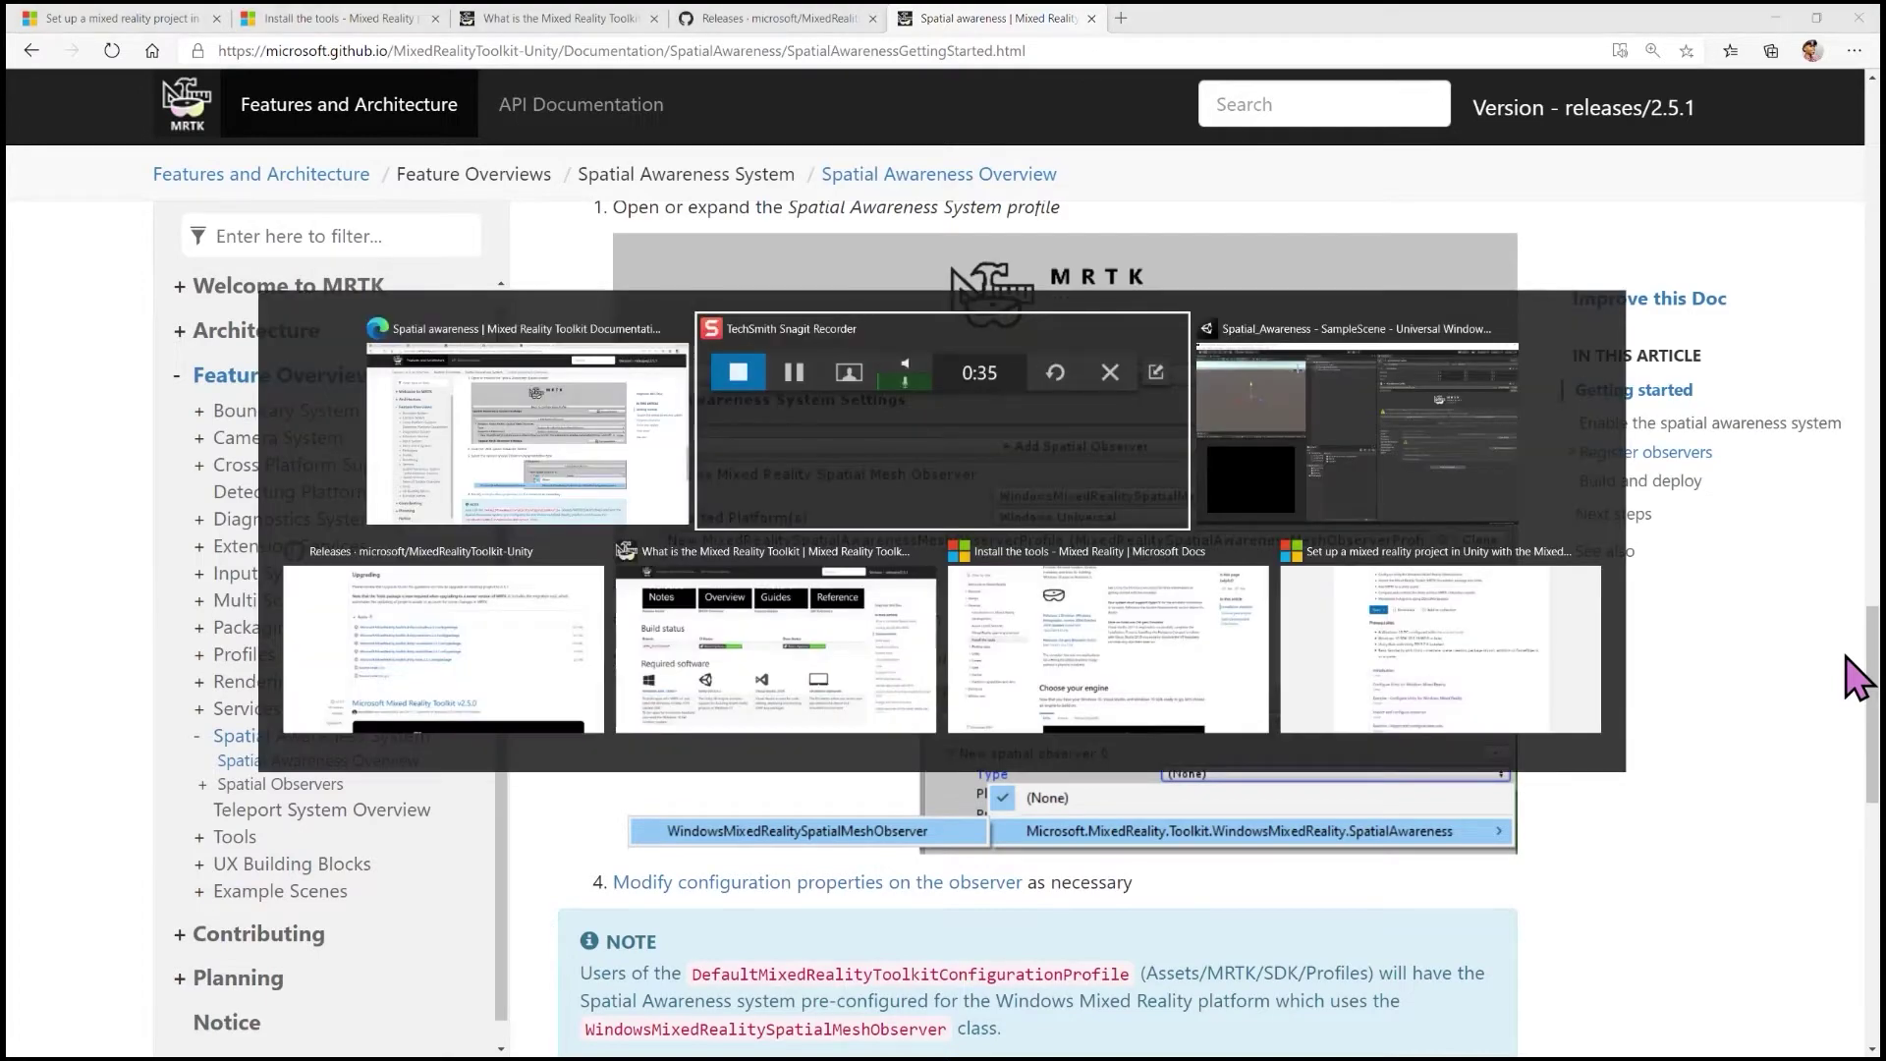
pyautogui.hotkey('alt', 'Tab')
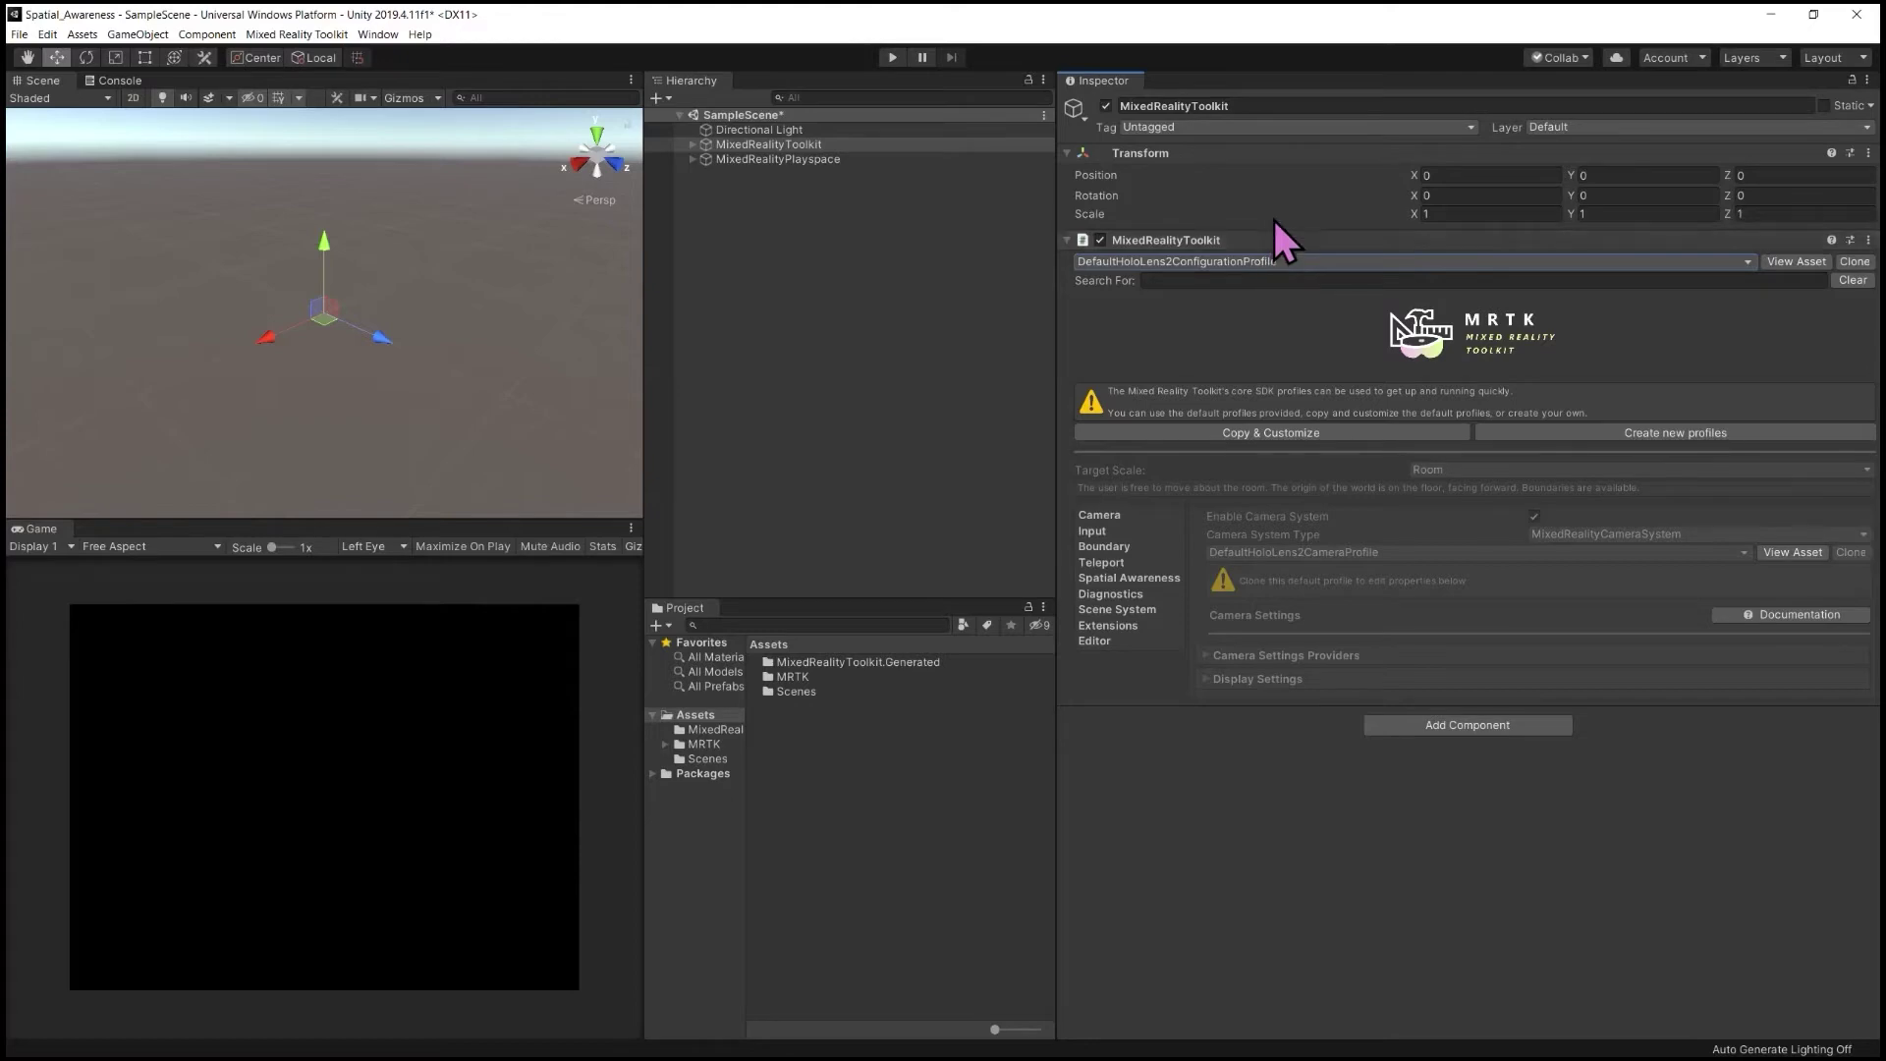
pyautogui.click(769, 147)
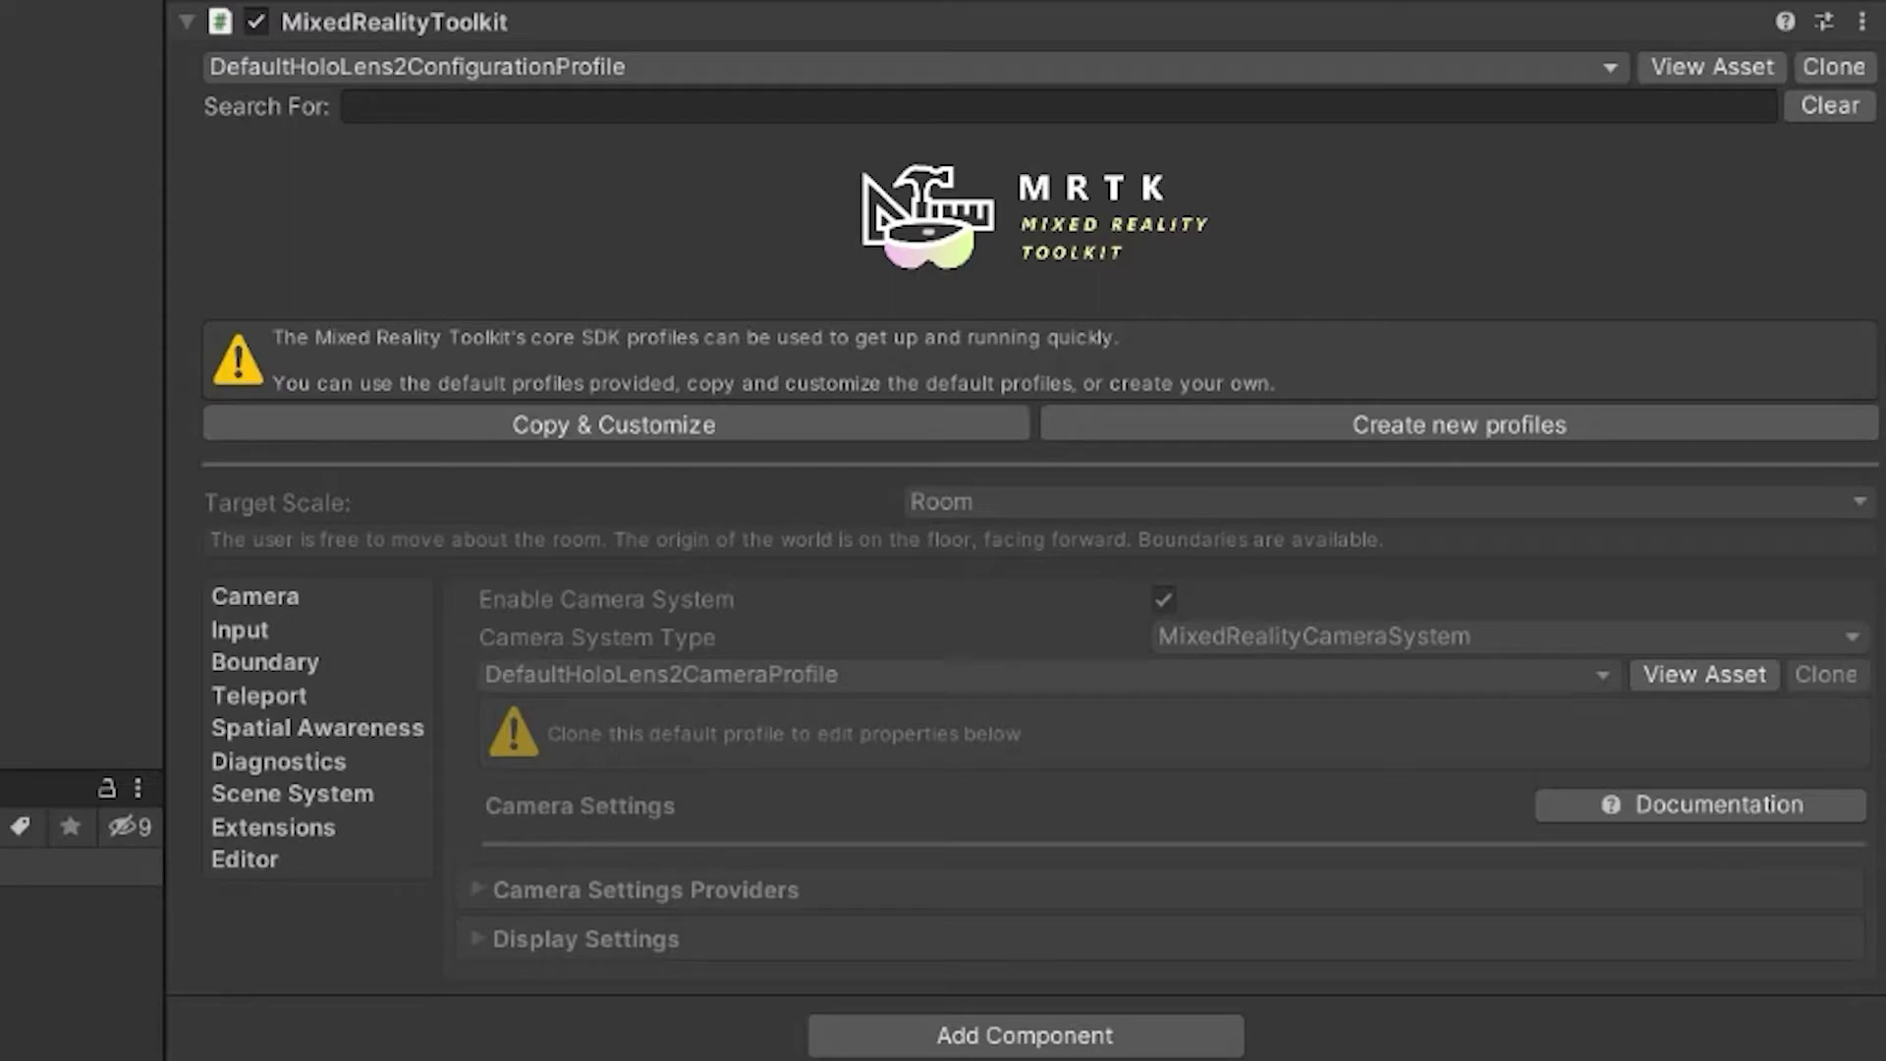
pyautogui.click(346, 728)
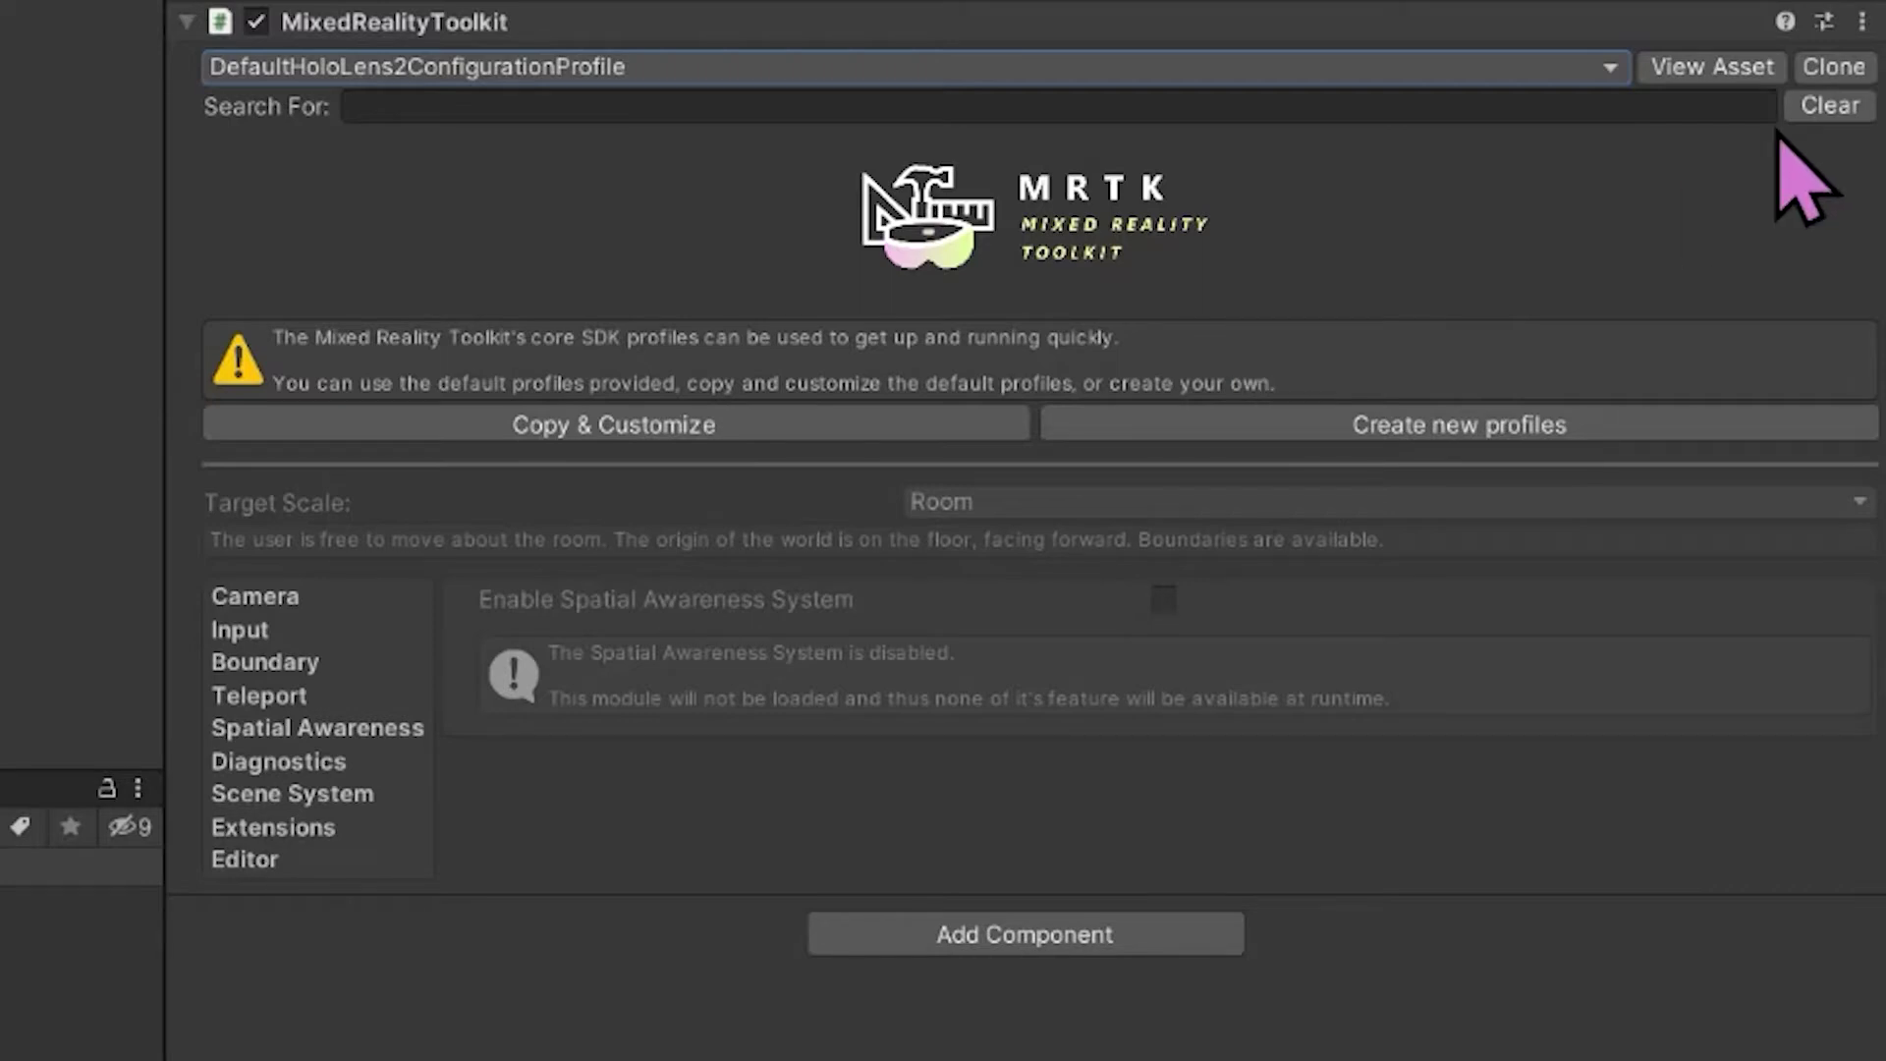
# Clone DefaultHoloLens2ConfigurationProfile into the CustomProfiles folder as New MixedRealityToolkitConfigurationProfile
pyautogui.click(1829, 71)
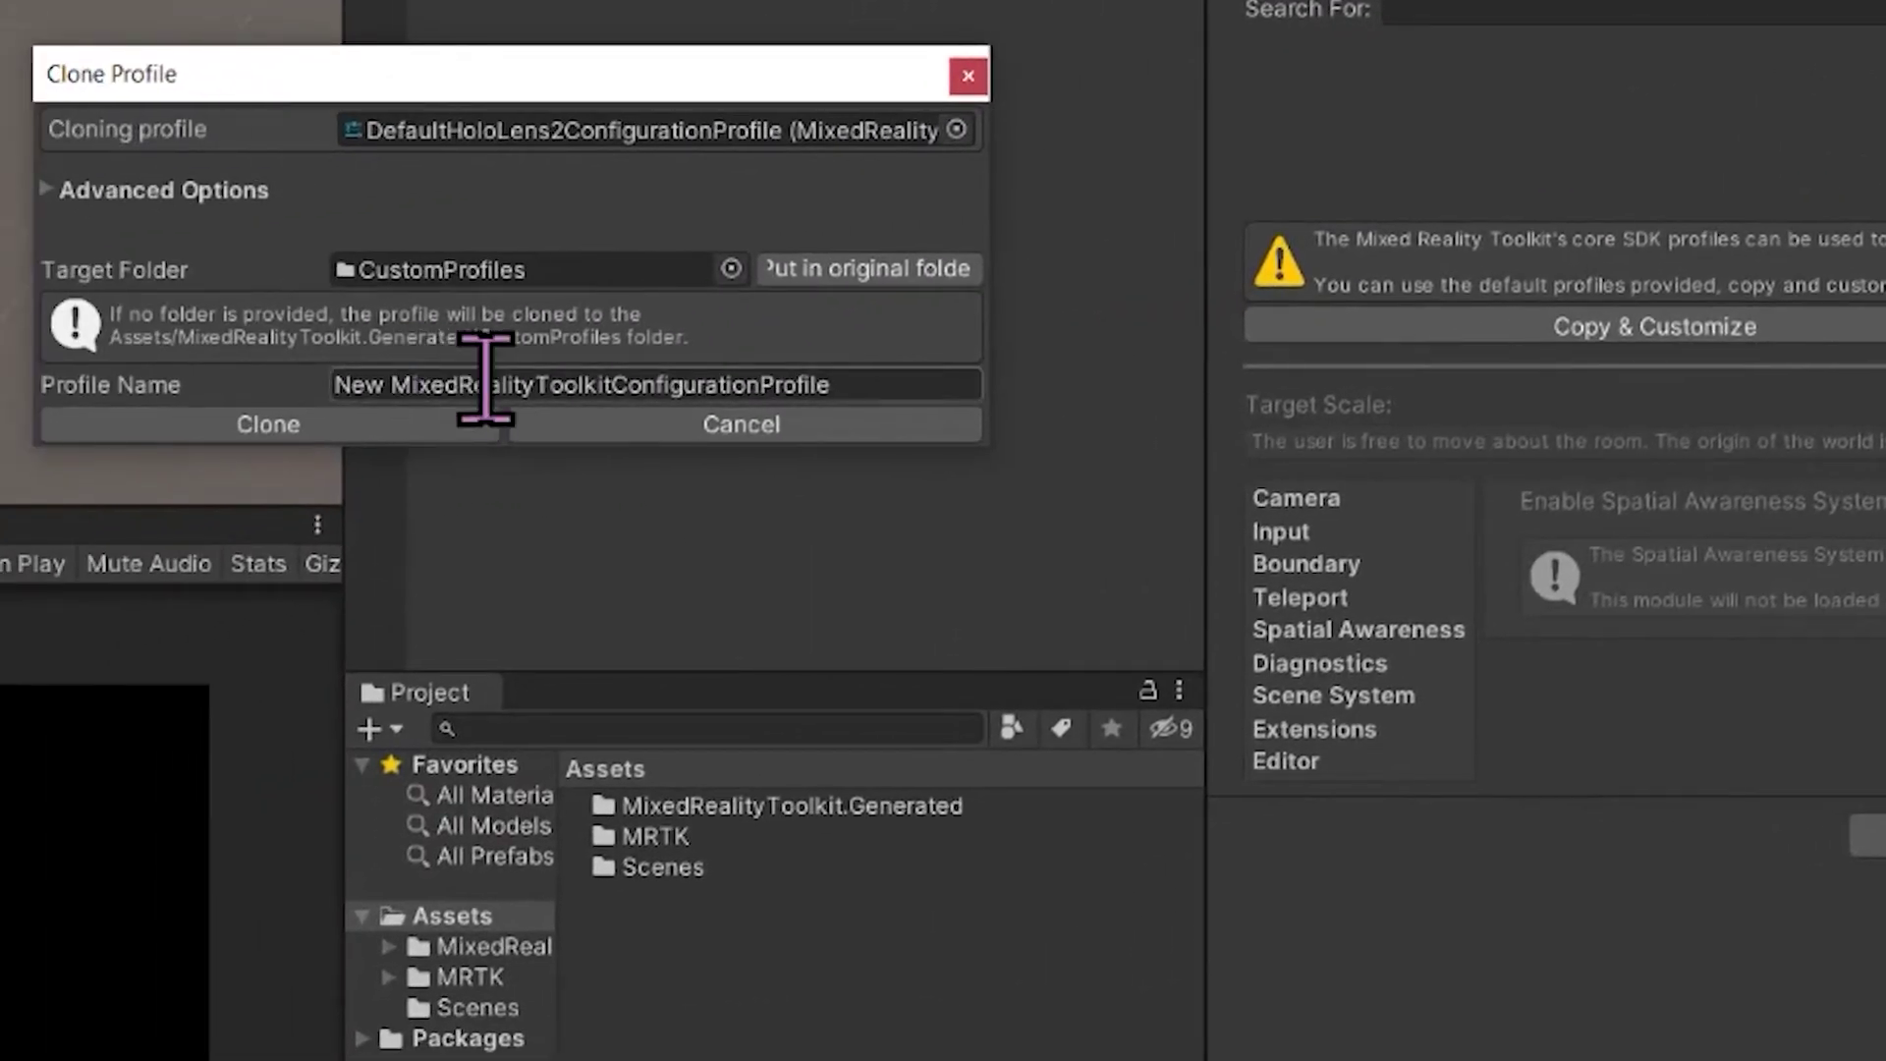
pyautogui.click(232, 434)
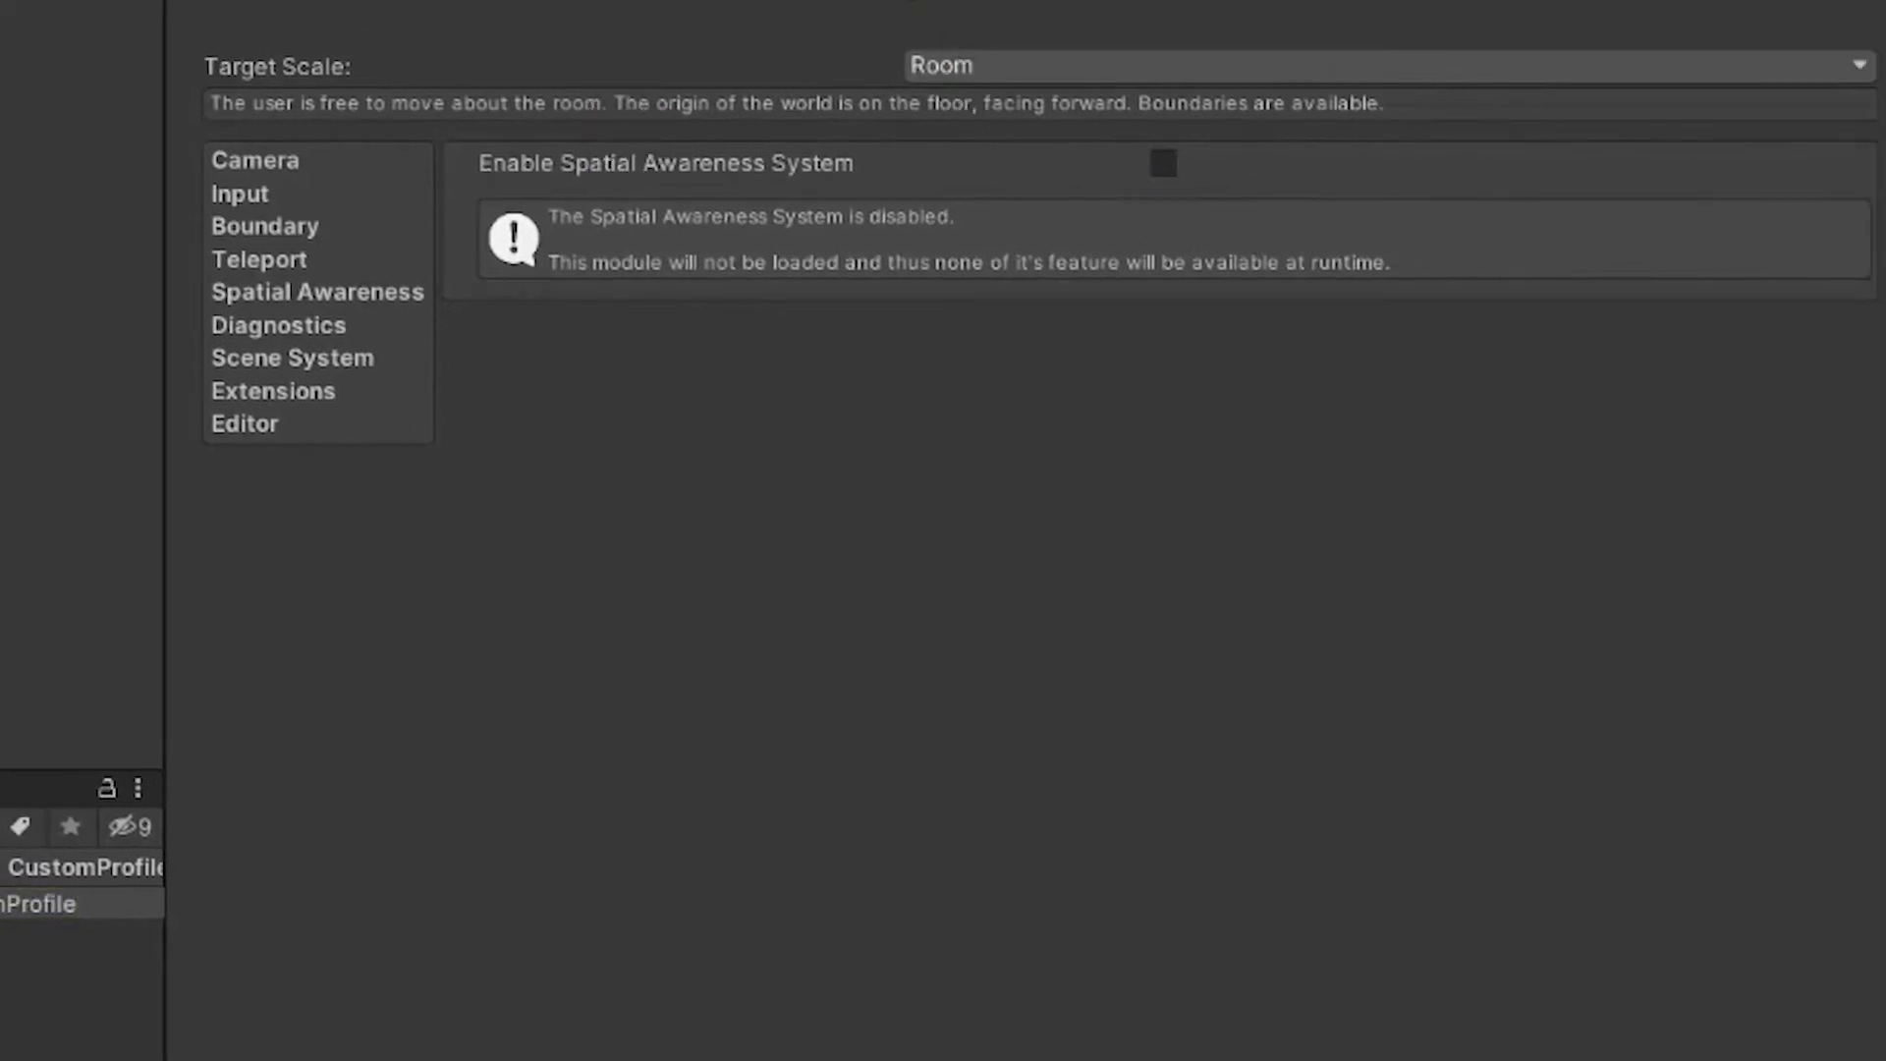
pyautogui.scroll(5, 1041, 393)
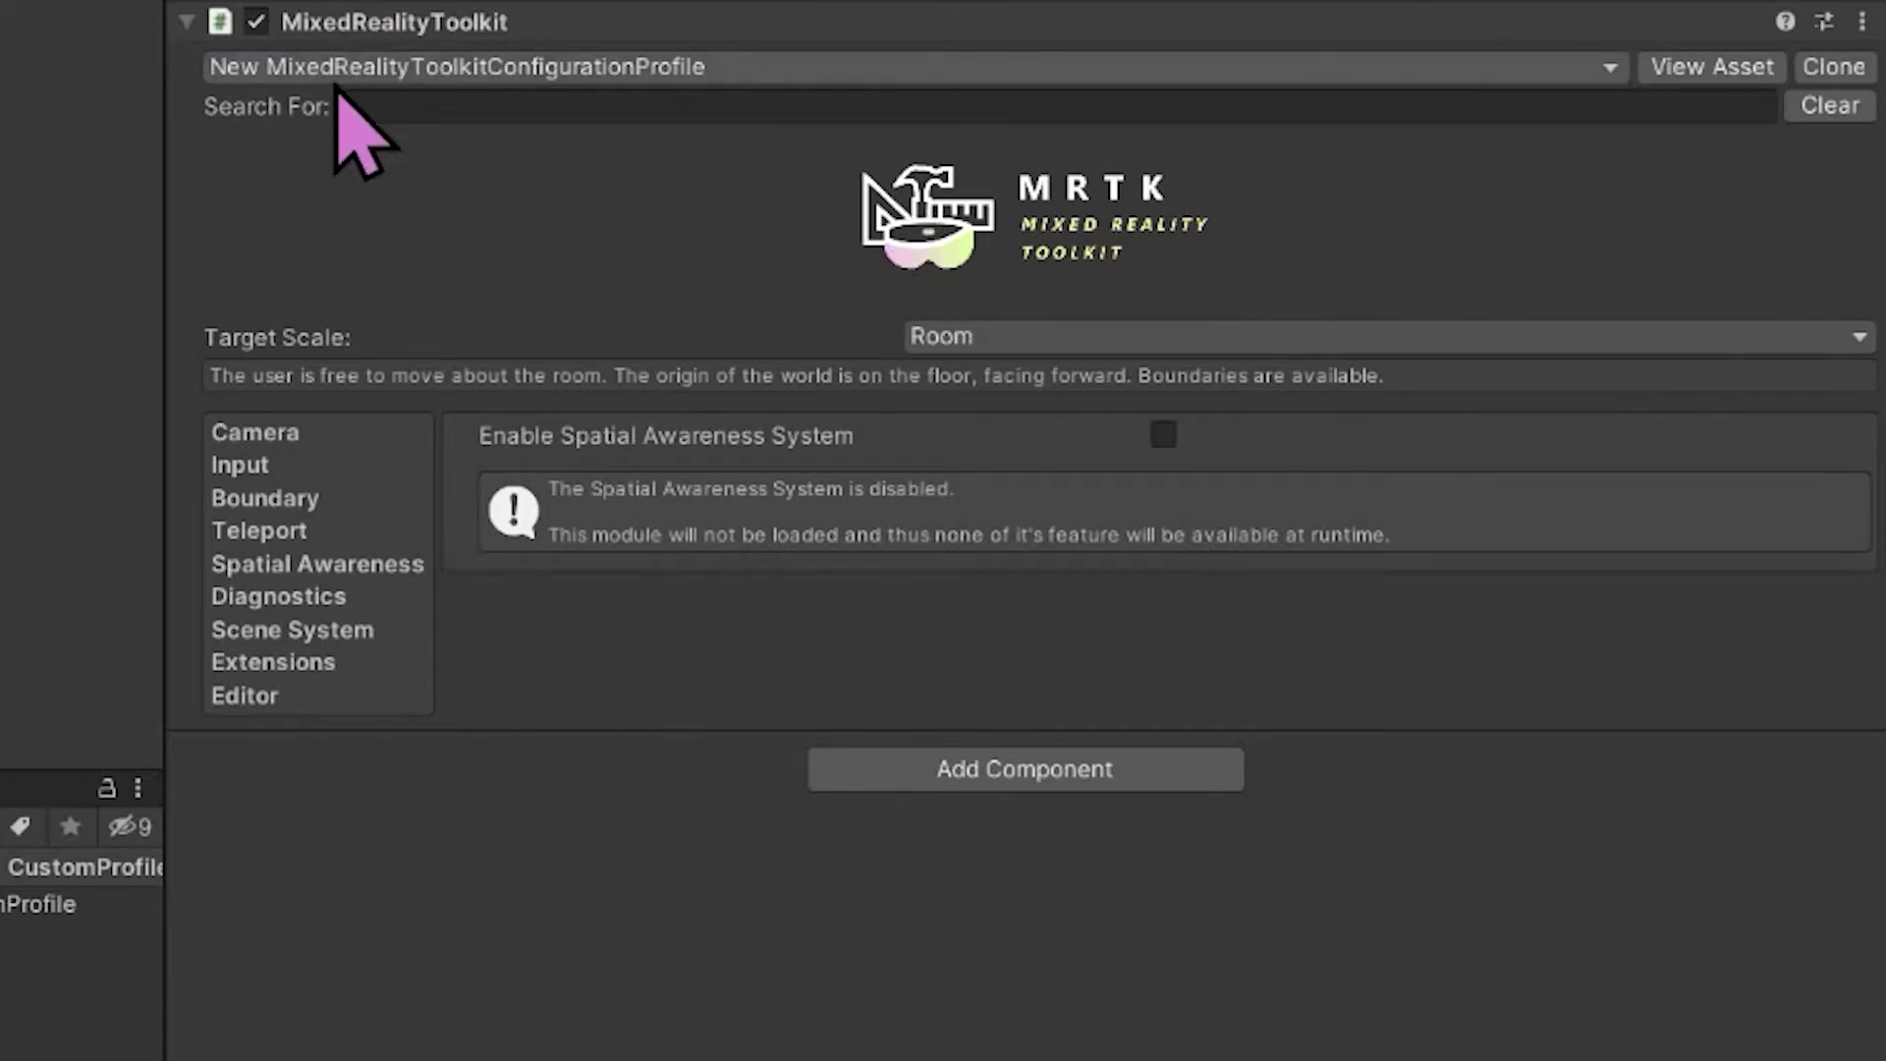
# Enable the Spatial Awareness System in the custom profile, with MixedRealitySpatialAwarenessSystem as its type
pyautogui.click(1167, 434)
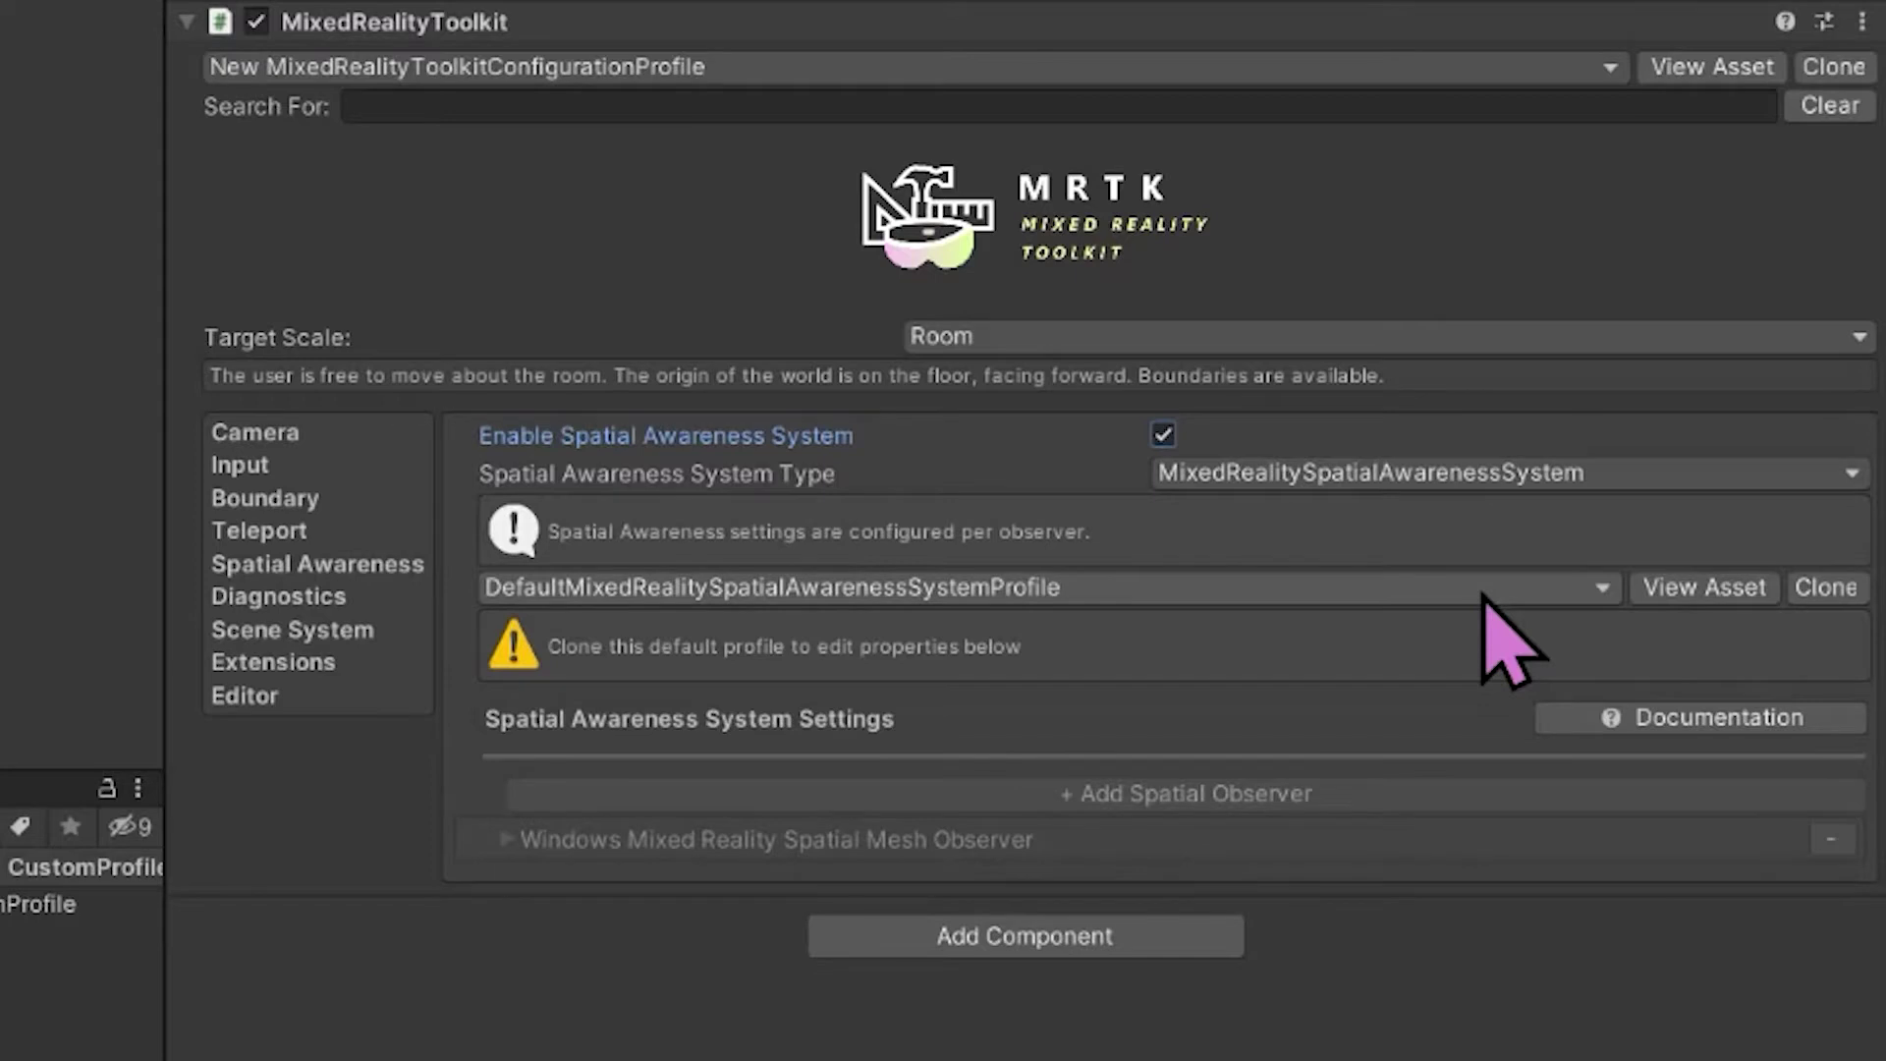
pyautogui.click(1623, 478)
pyautogui.moveTo(1593, 568)
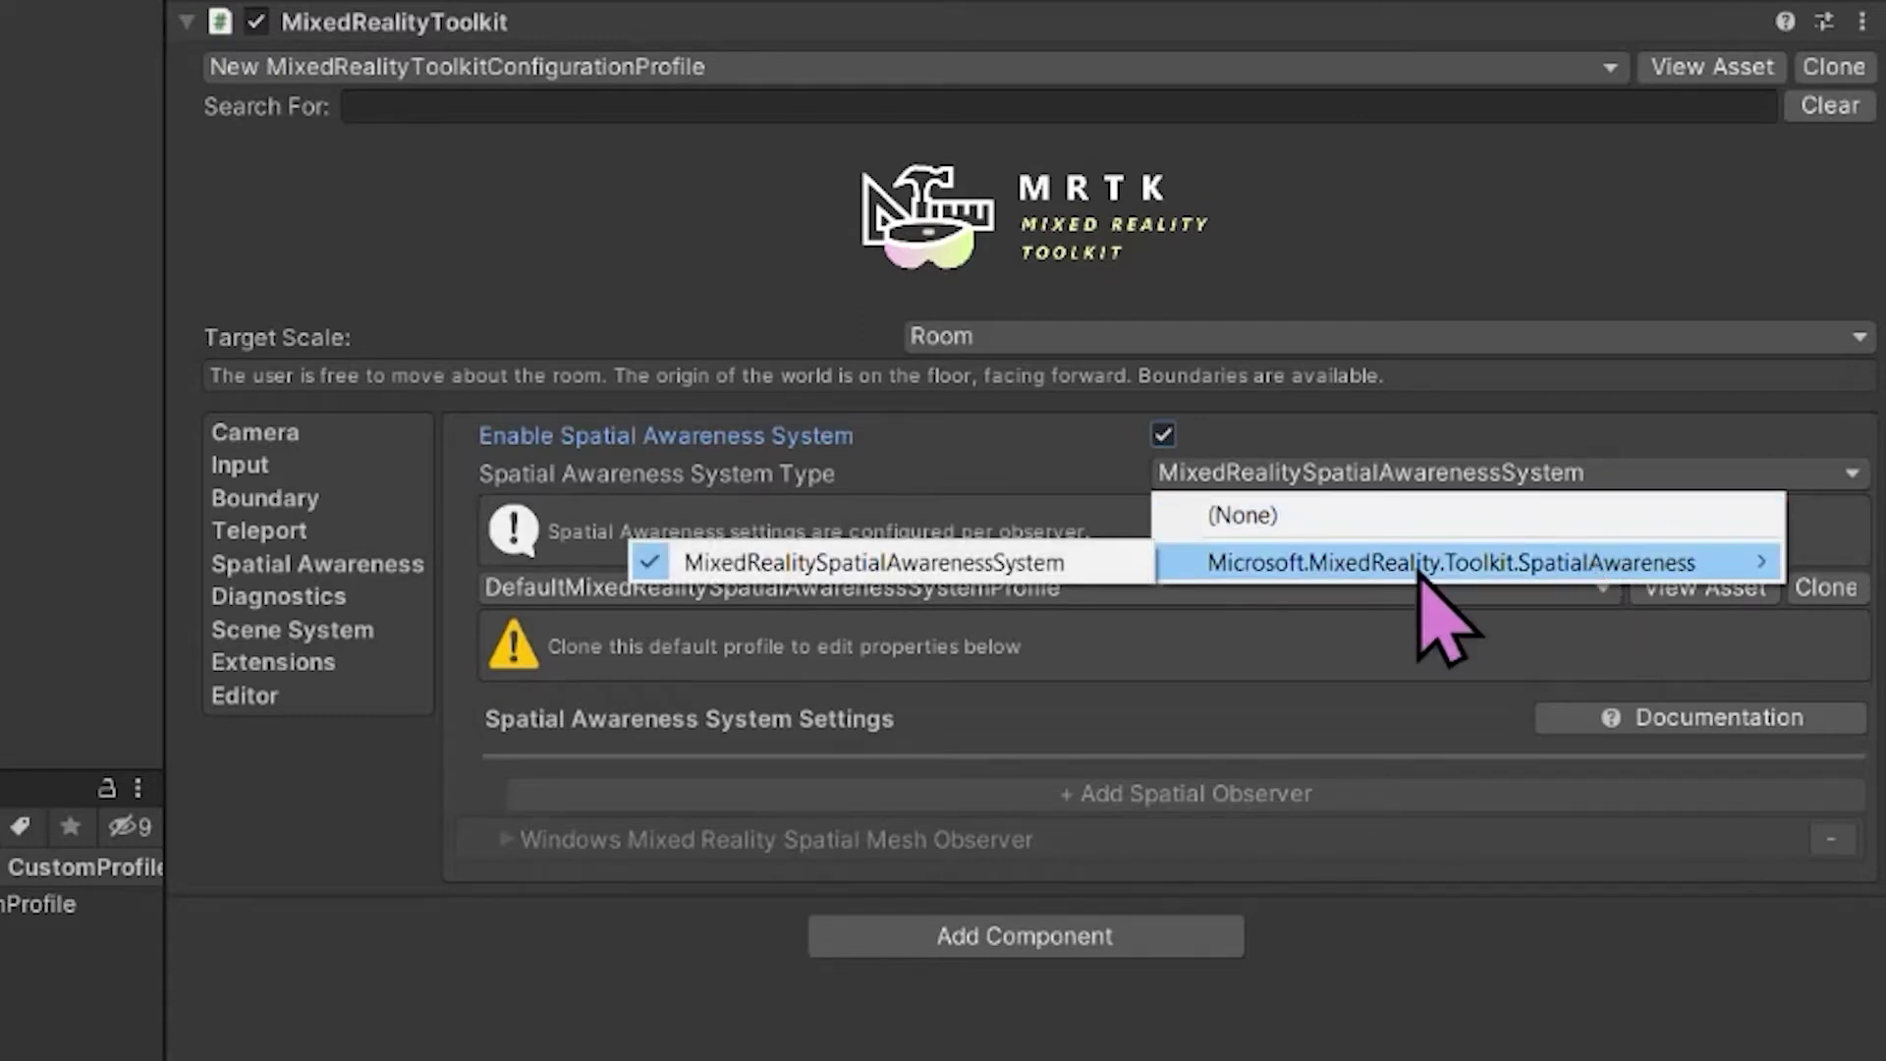
pyautogui.click(946, 576)
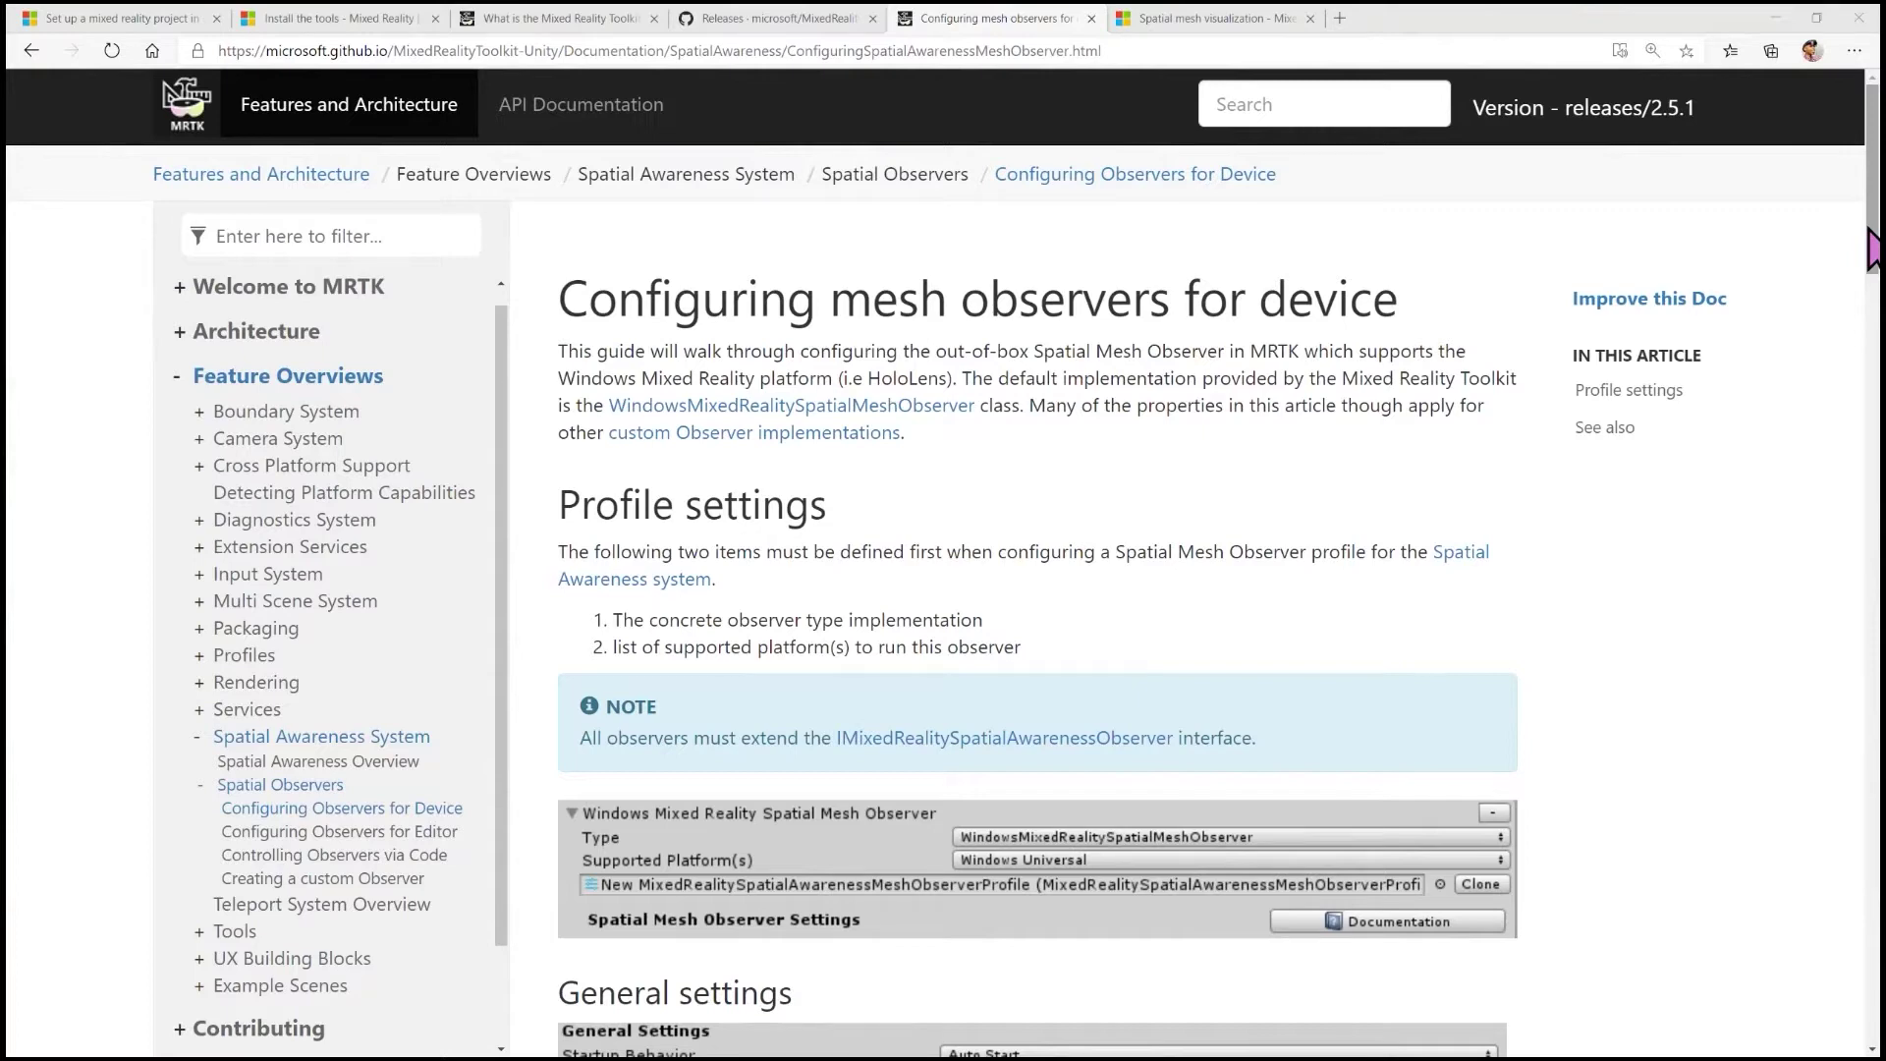
# Switch to the browser and read the general settings in the MRTK guide on configuring mesh observers for device
pyautogui.moveTo(1873, 250); pyautogui.dragTo(1877, 368)
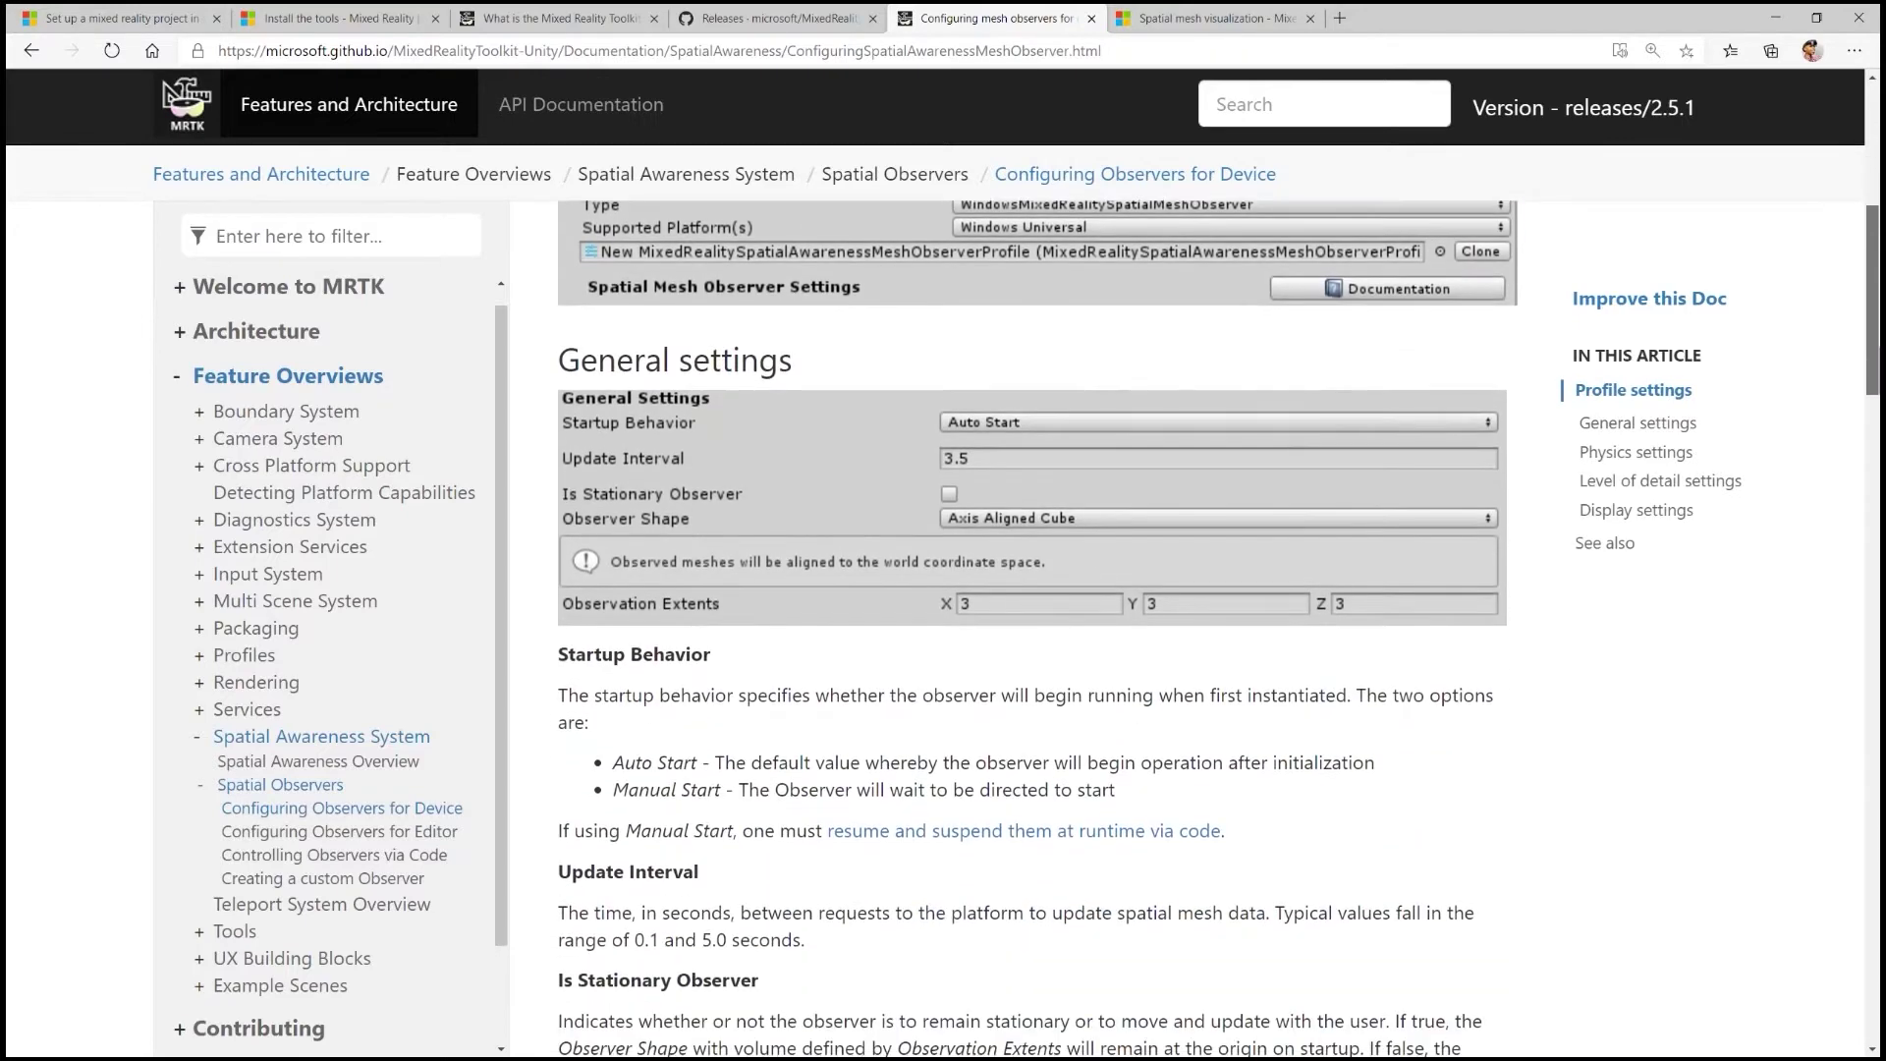
pyautogui.moveTo(1877, 369); pyautogui.dragTo(1876, 595)
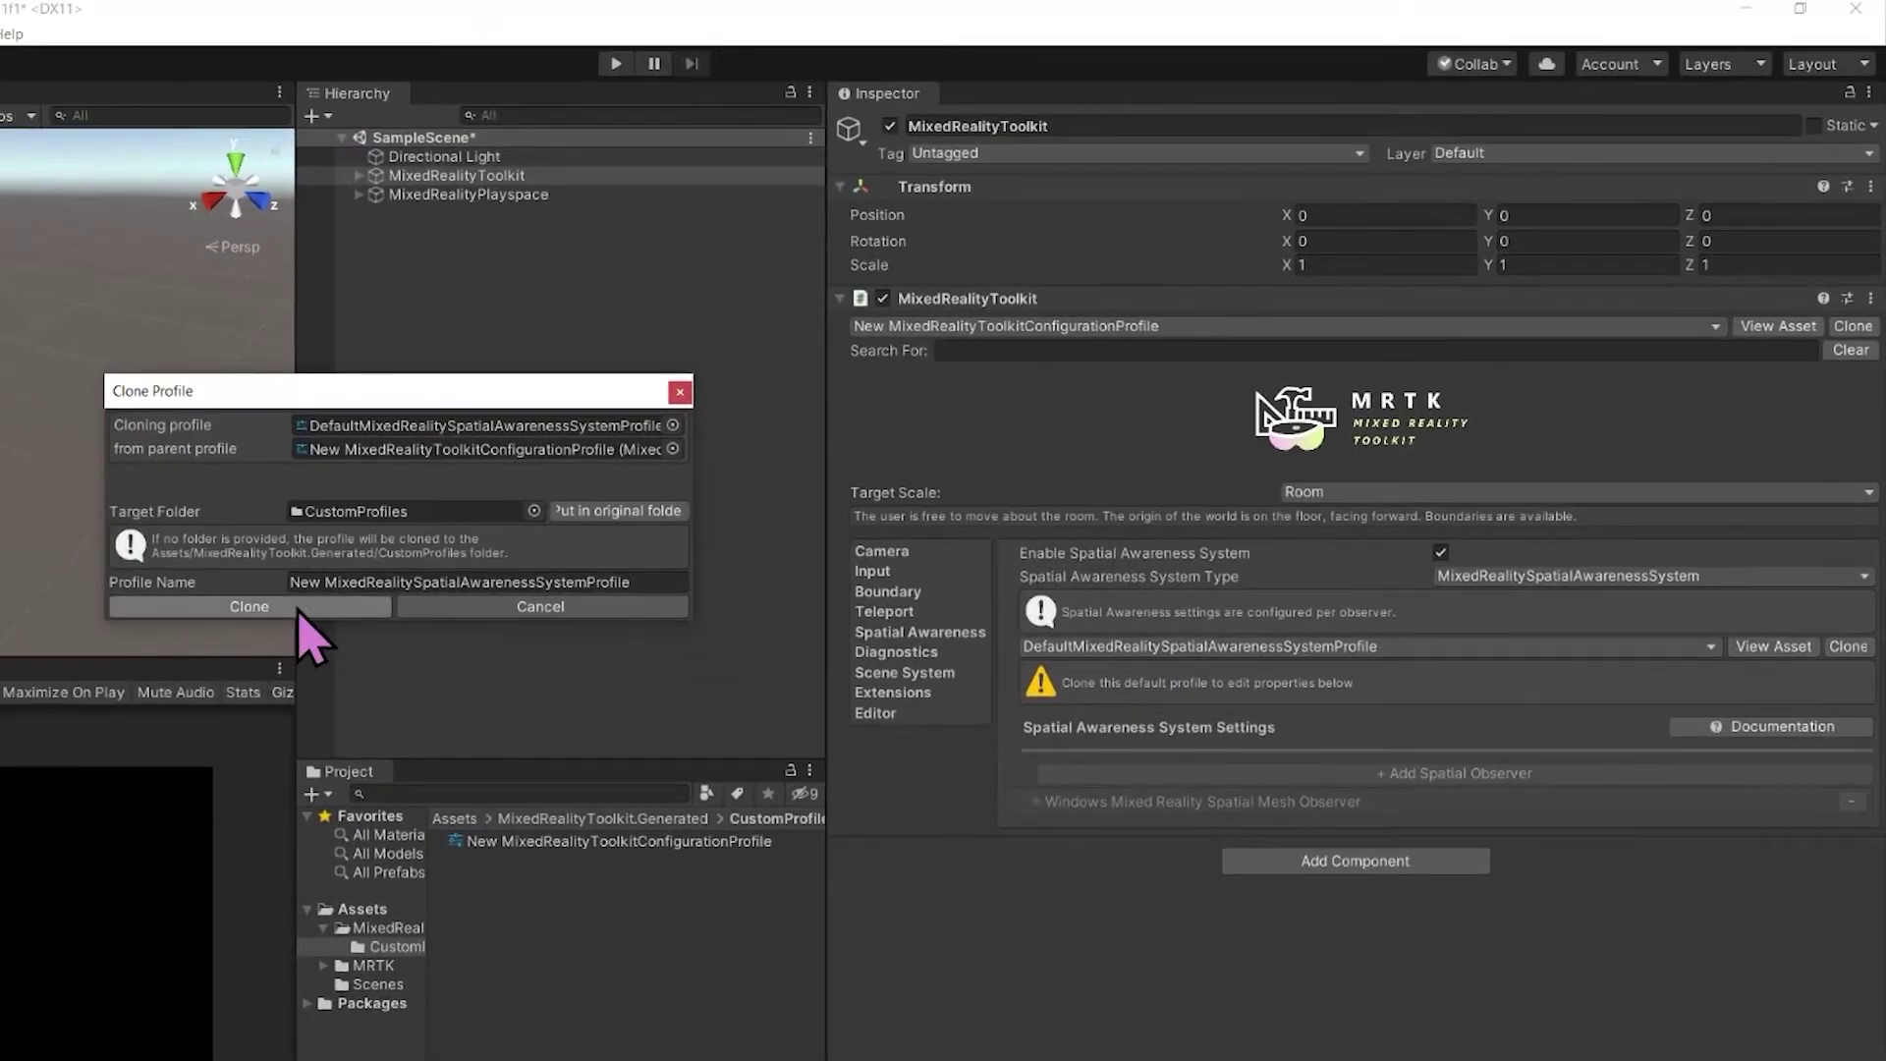
# In Unity, clone the default spatial awareness system profile and the Windows Mixed Reality Spatial Mesh Observer's default profile into the CustomProfiles folder
pyautogui.click(298, 608)
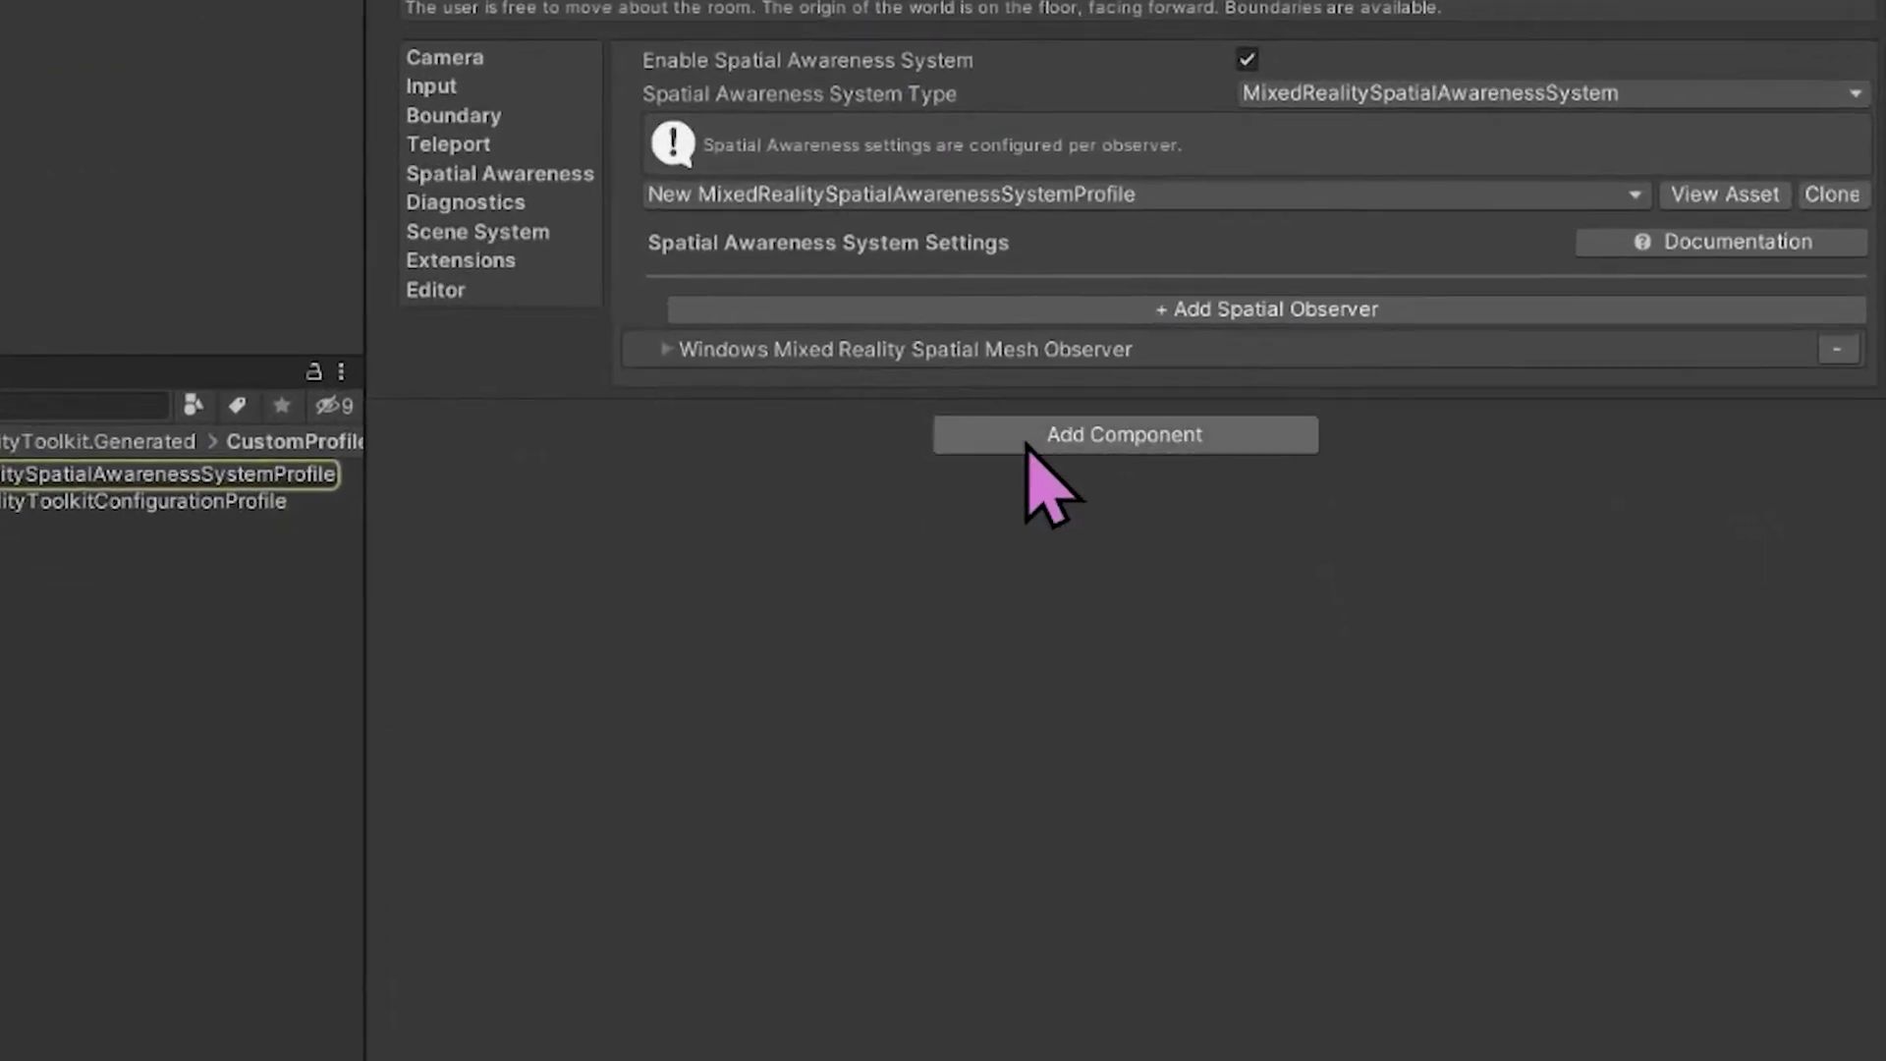
pyautogui.click(668, 350)
pyautogui.scroll(-5, 1061, 570)
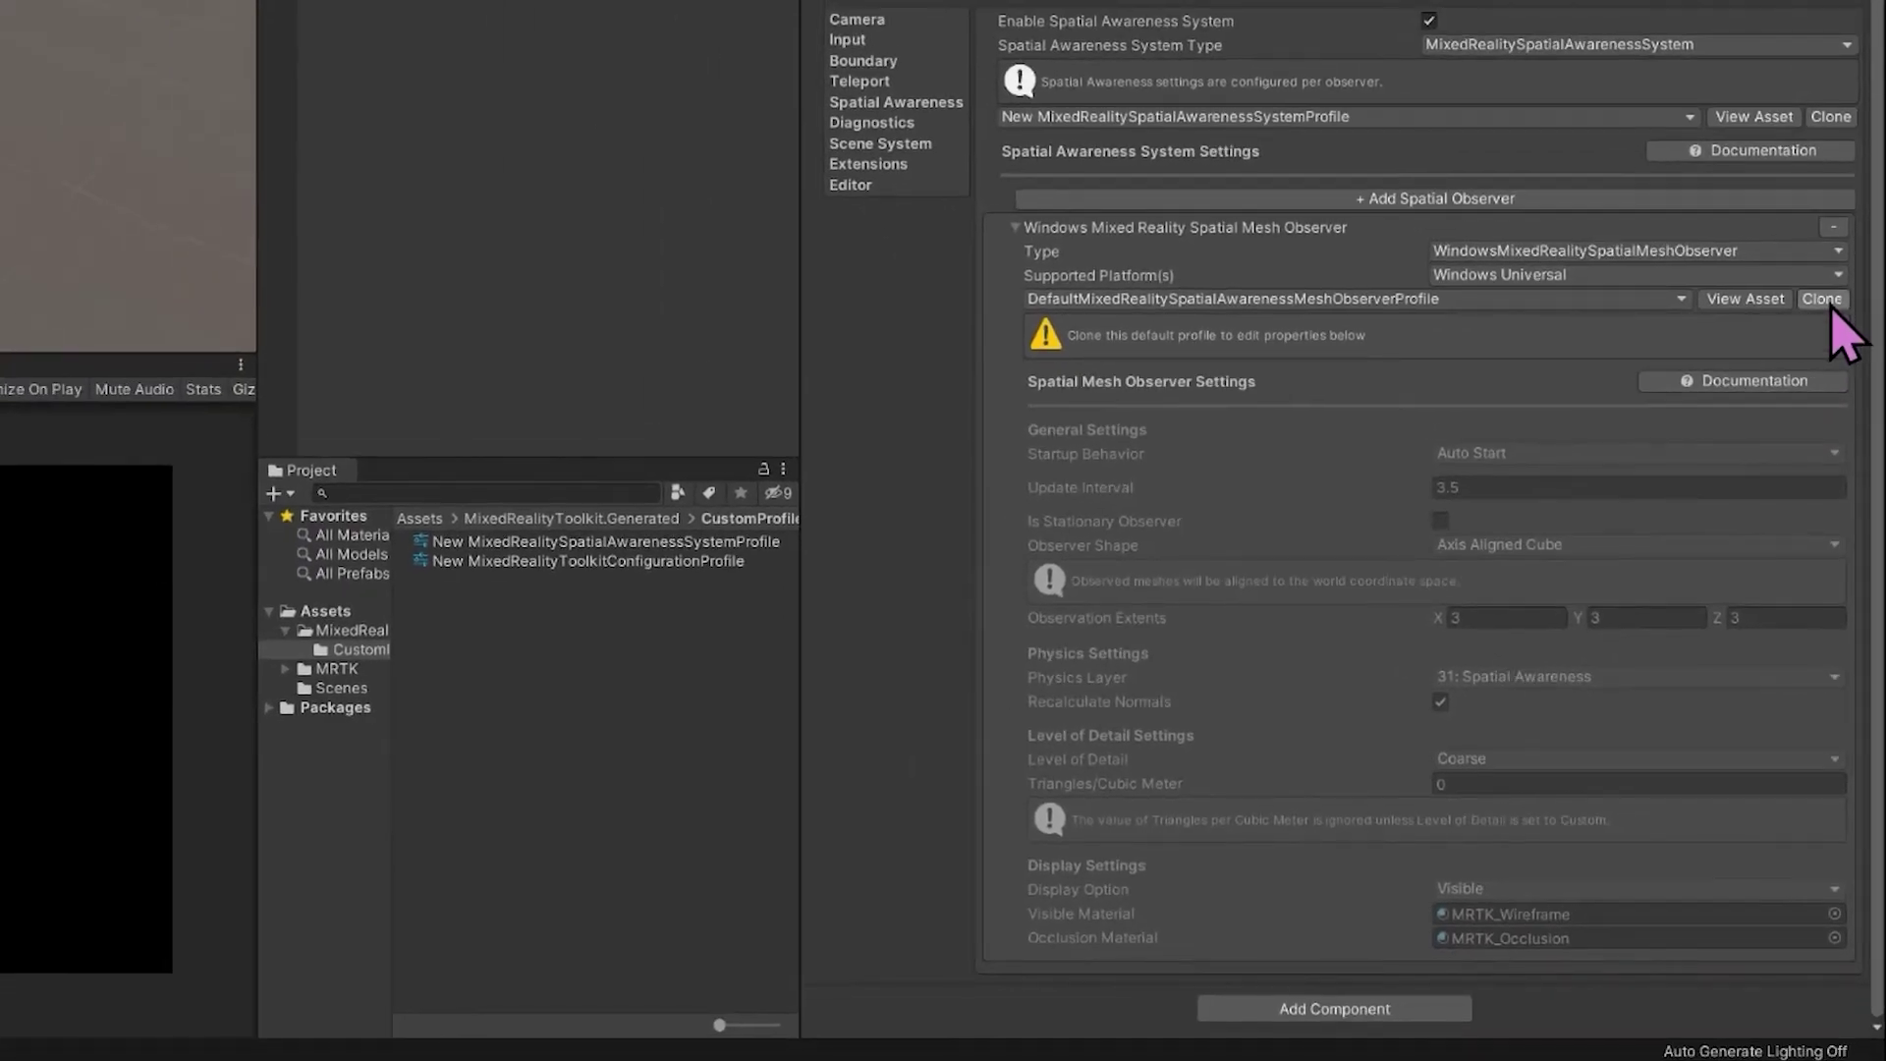
pyautogui.click(1824, 300)
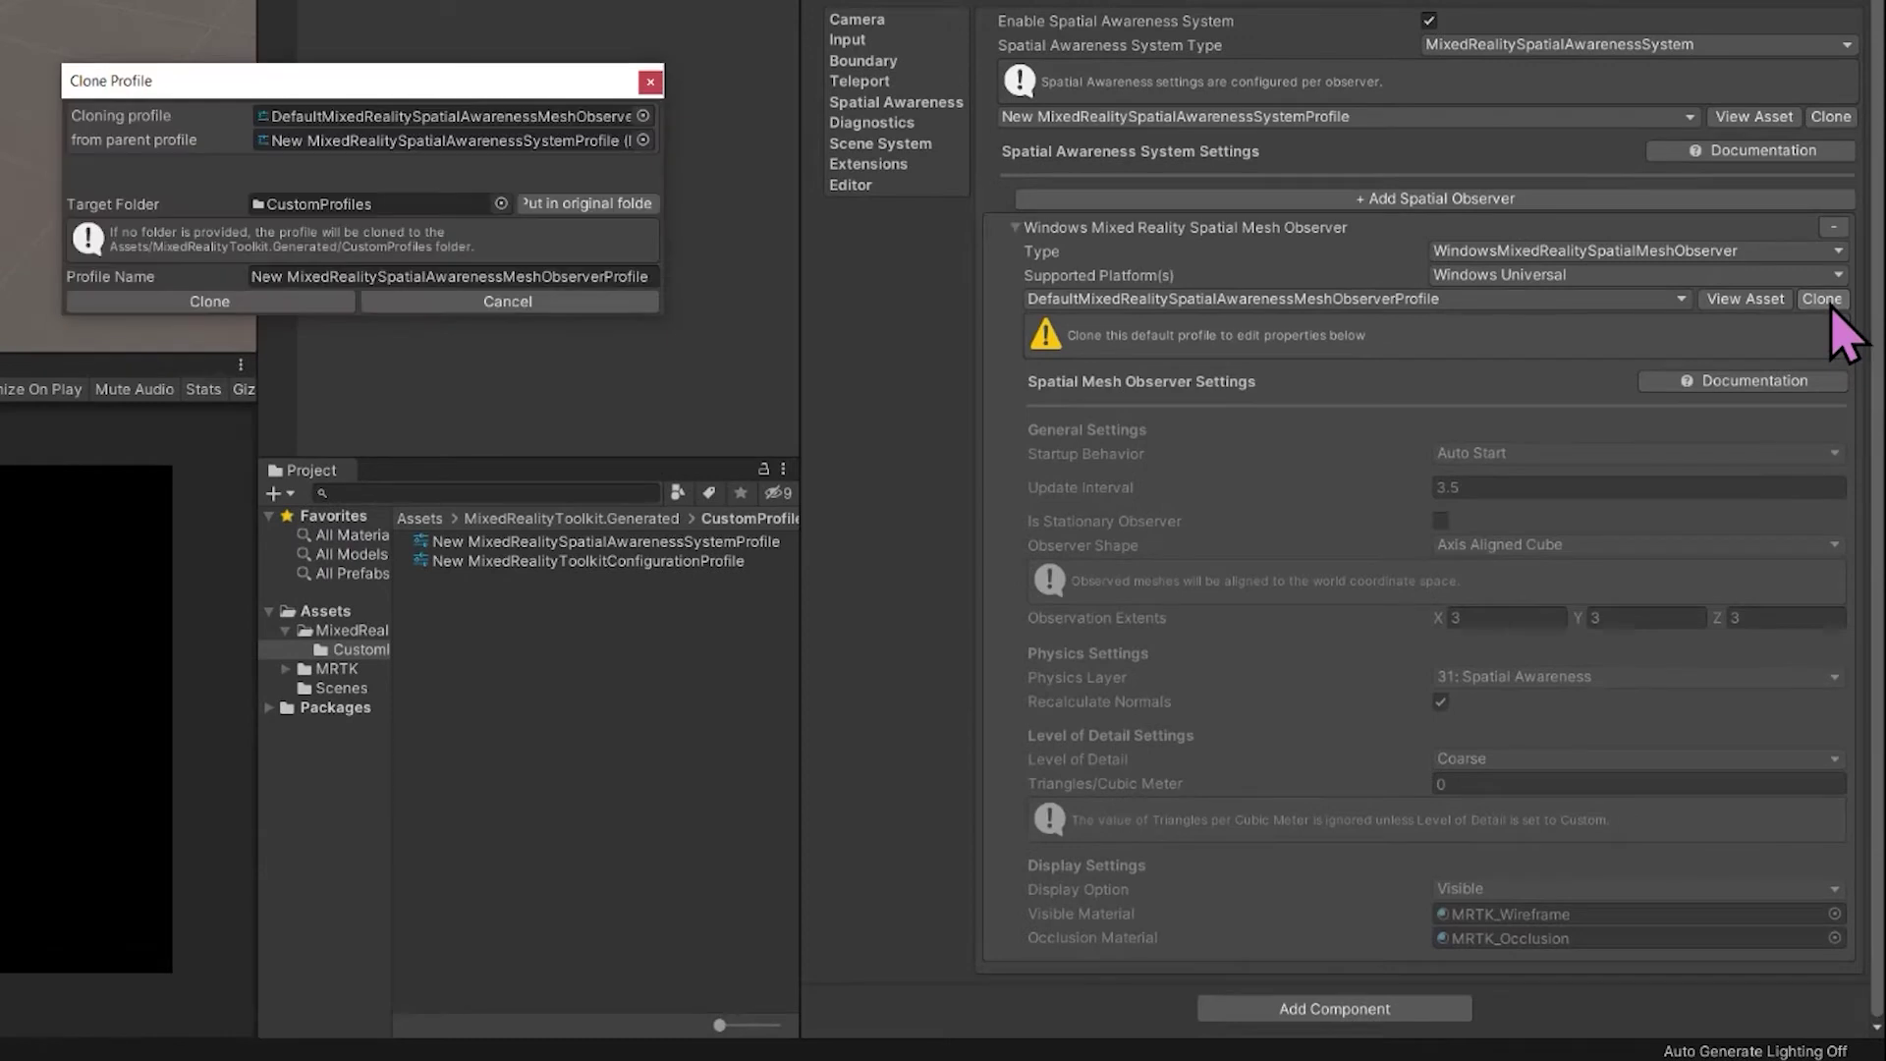
pyautogui.click(295, 305)
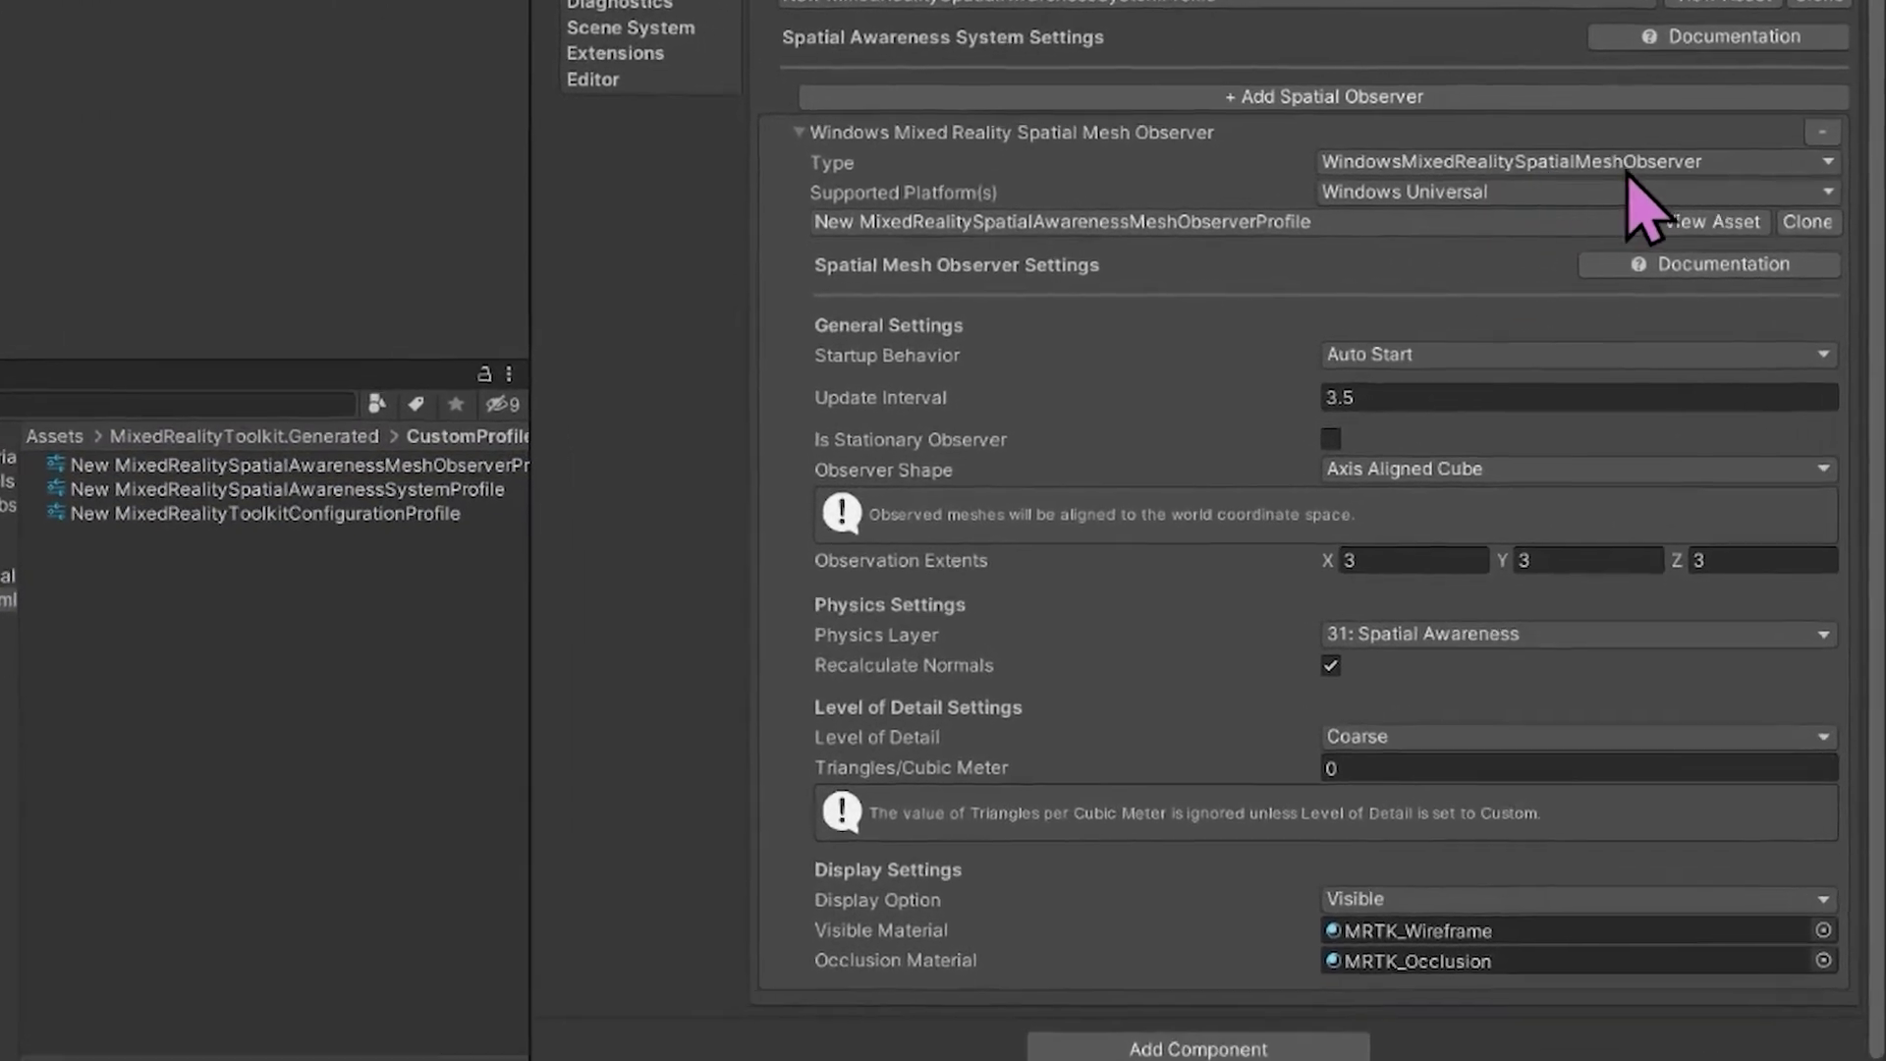
# Examine the mesh observer's type options and its general, physics, level of detail and display settings
pyautogui.click(1671, 168)
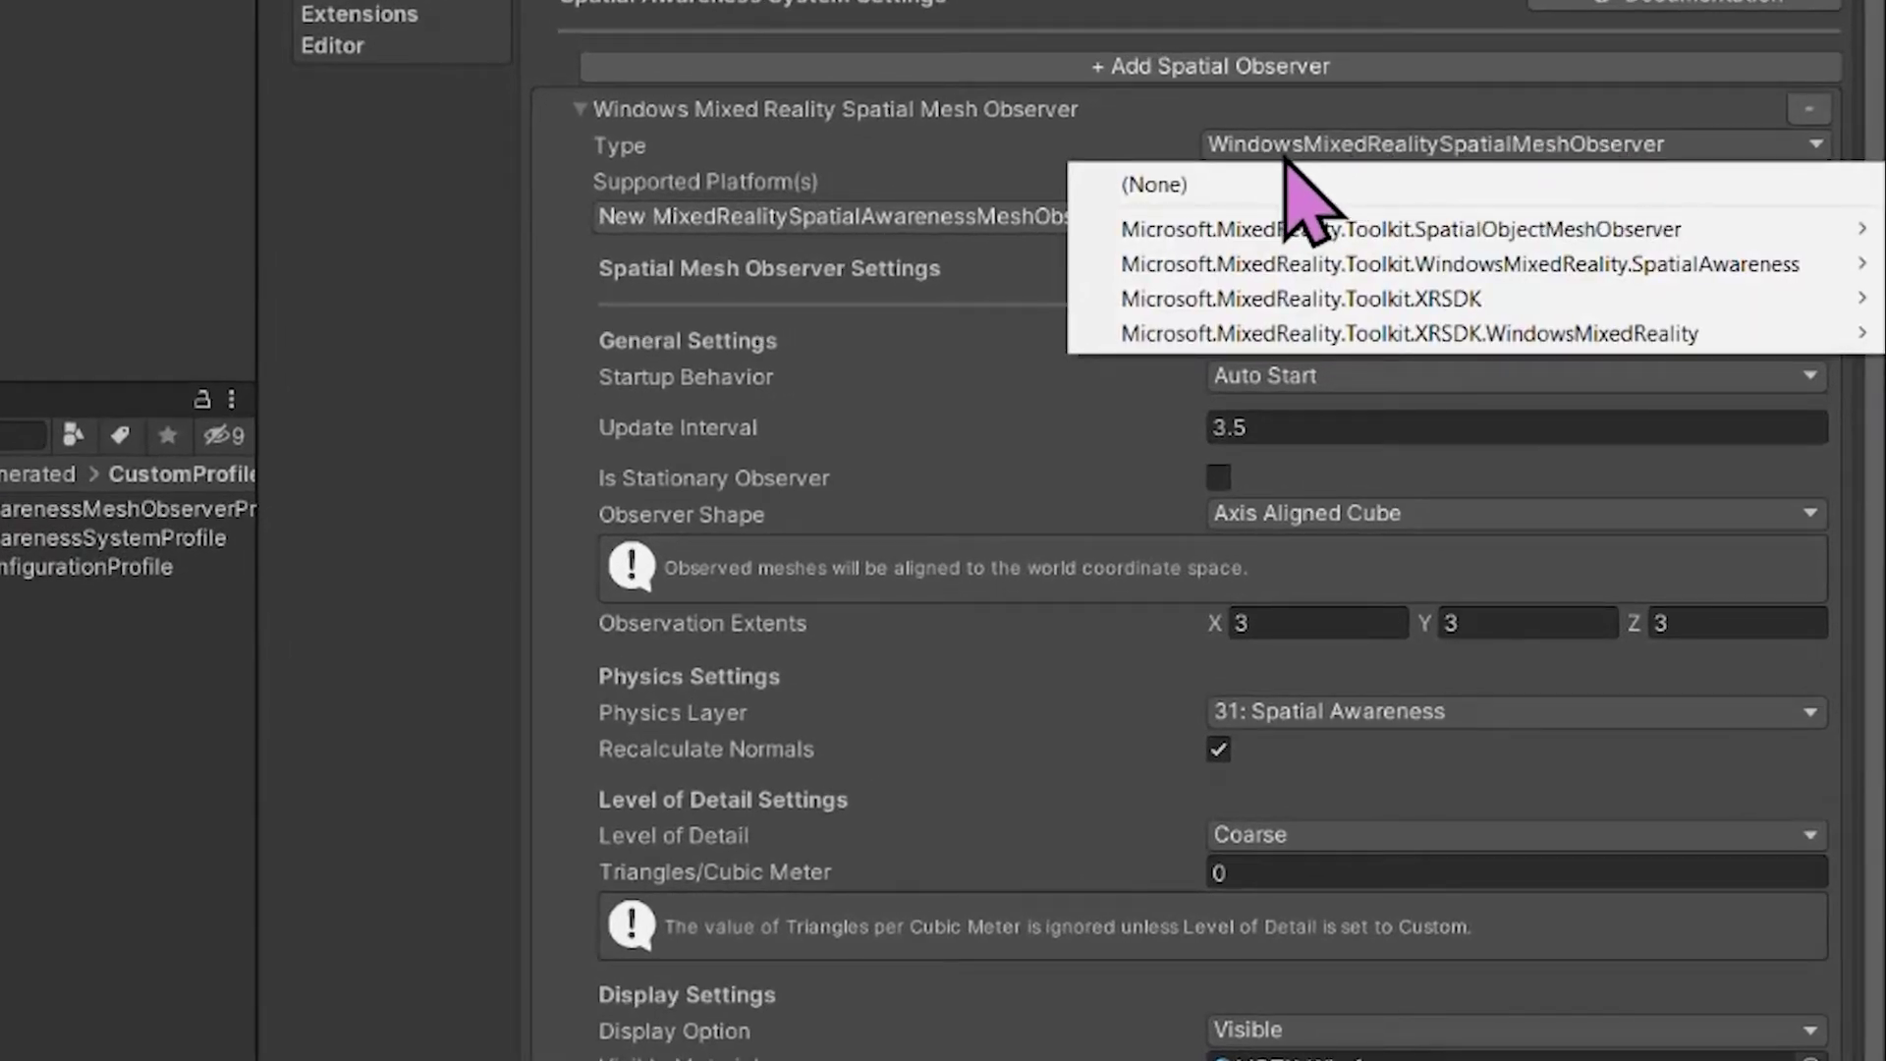
pyautogui.click(968, 160)
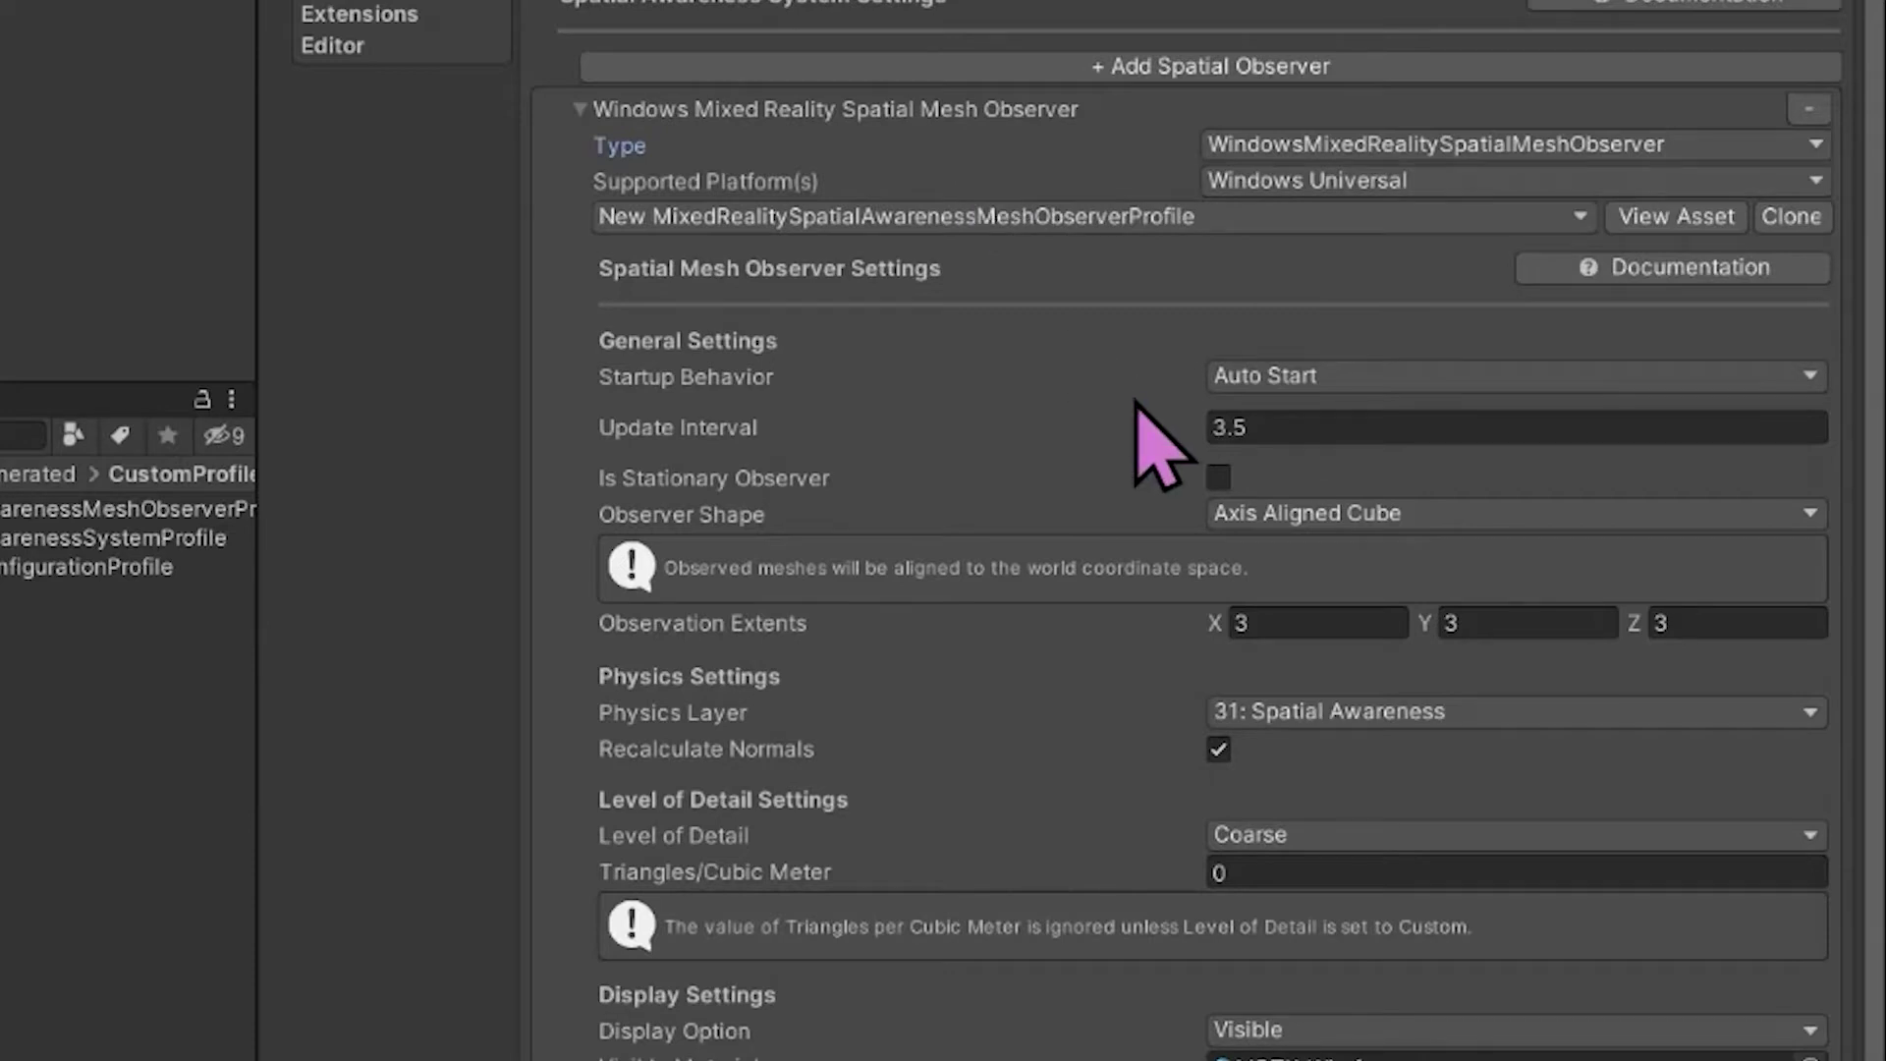
pyautogui.scroll(-3, 1168, 337)
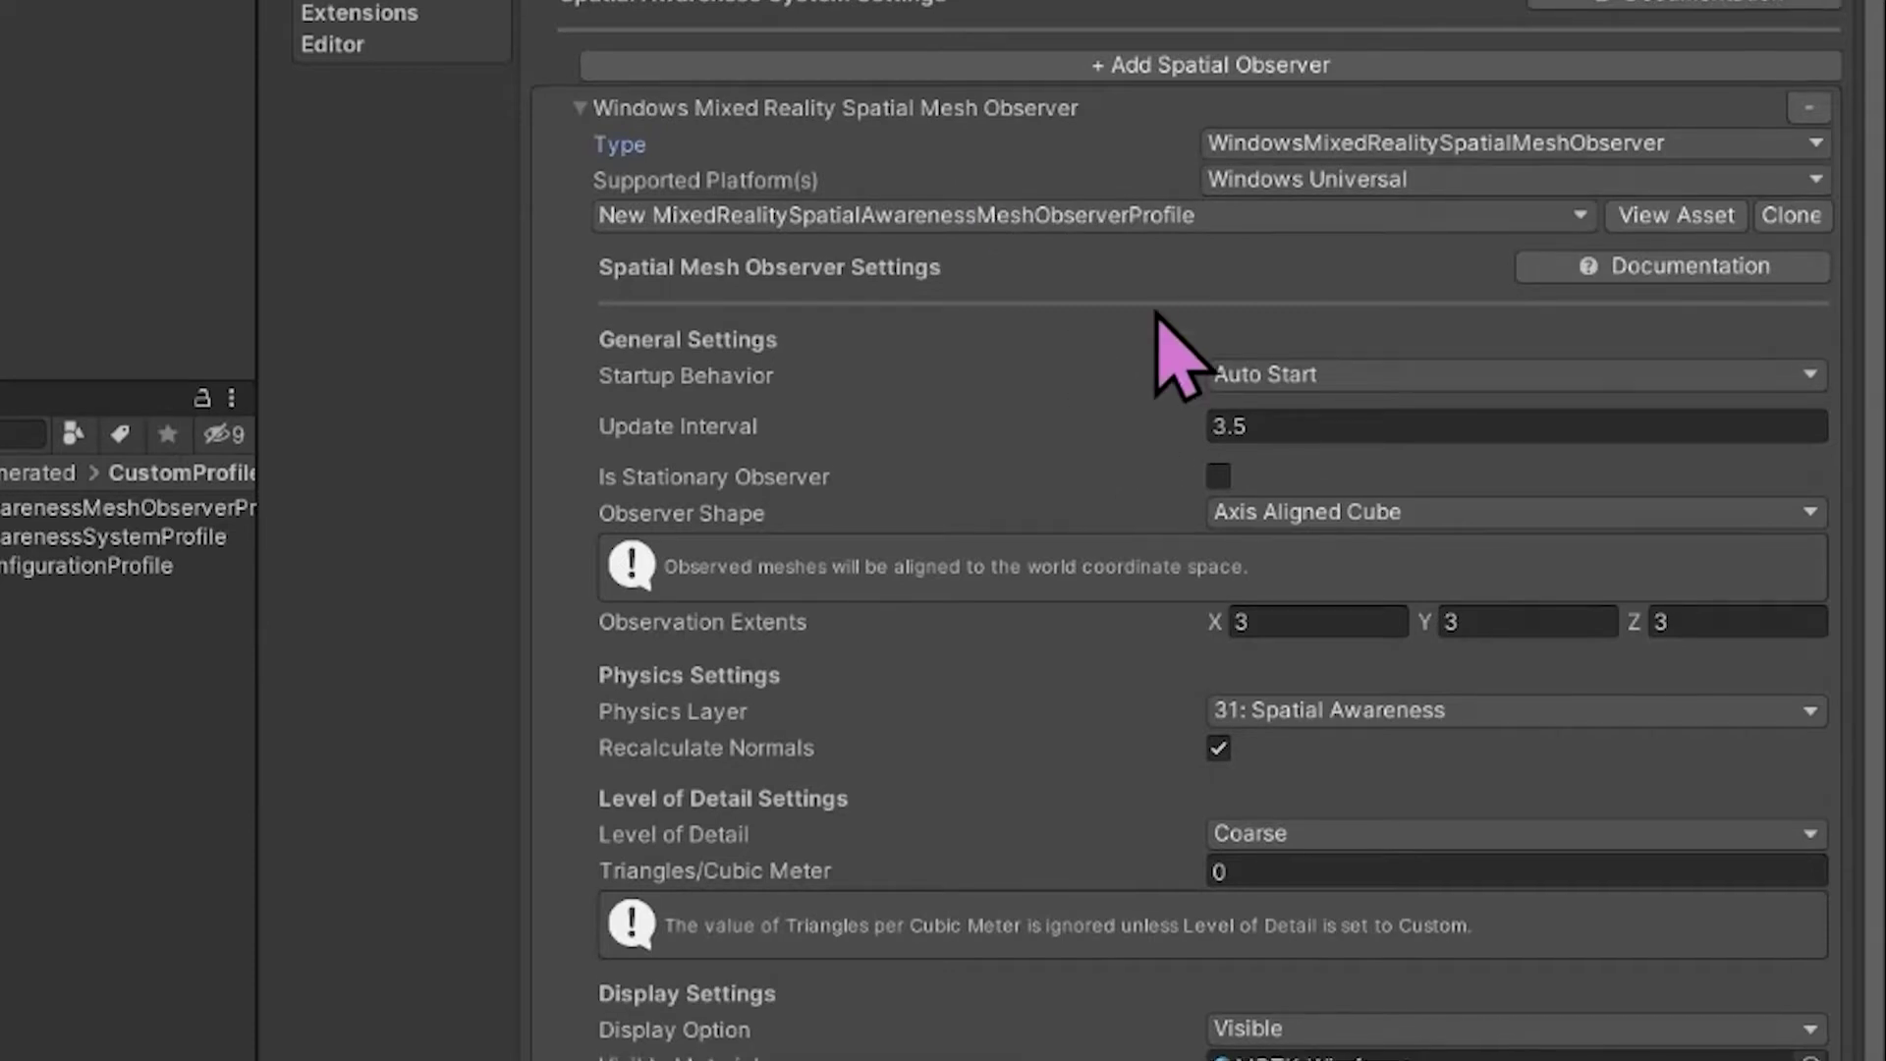
pyautogui.scroll(-5, 1567, 59)
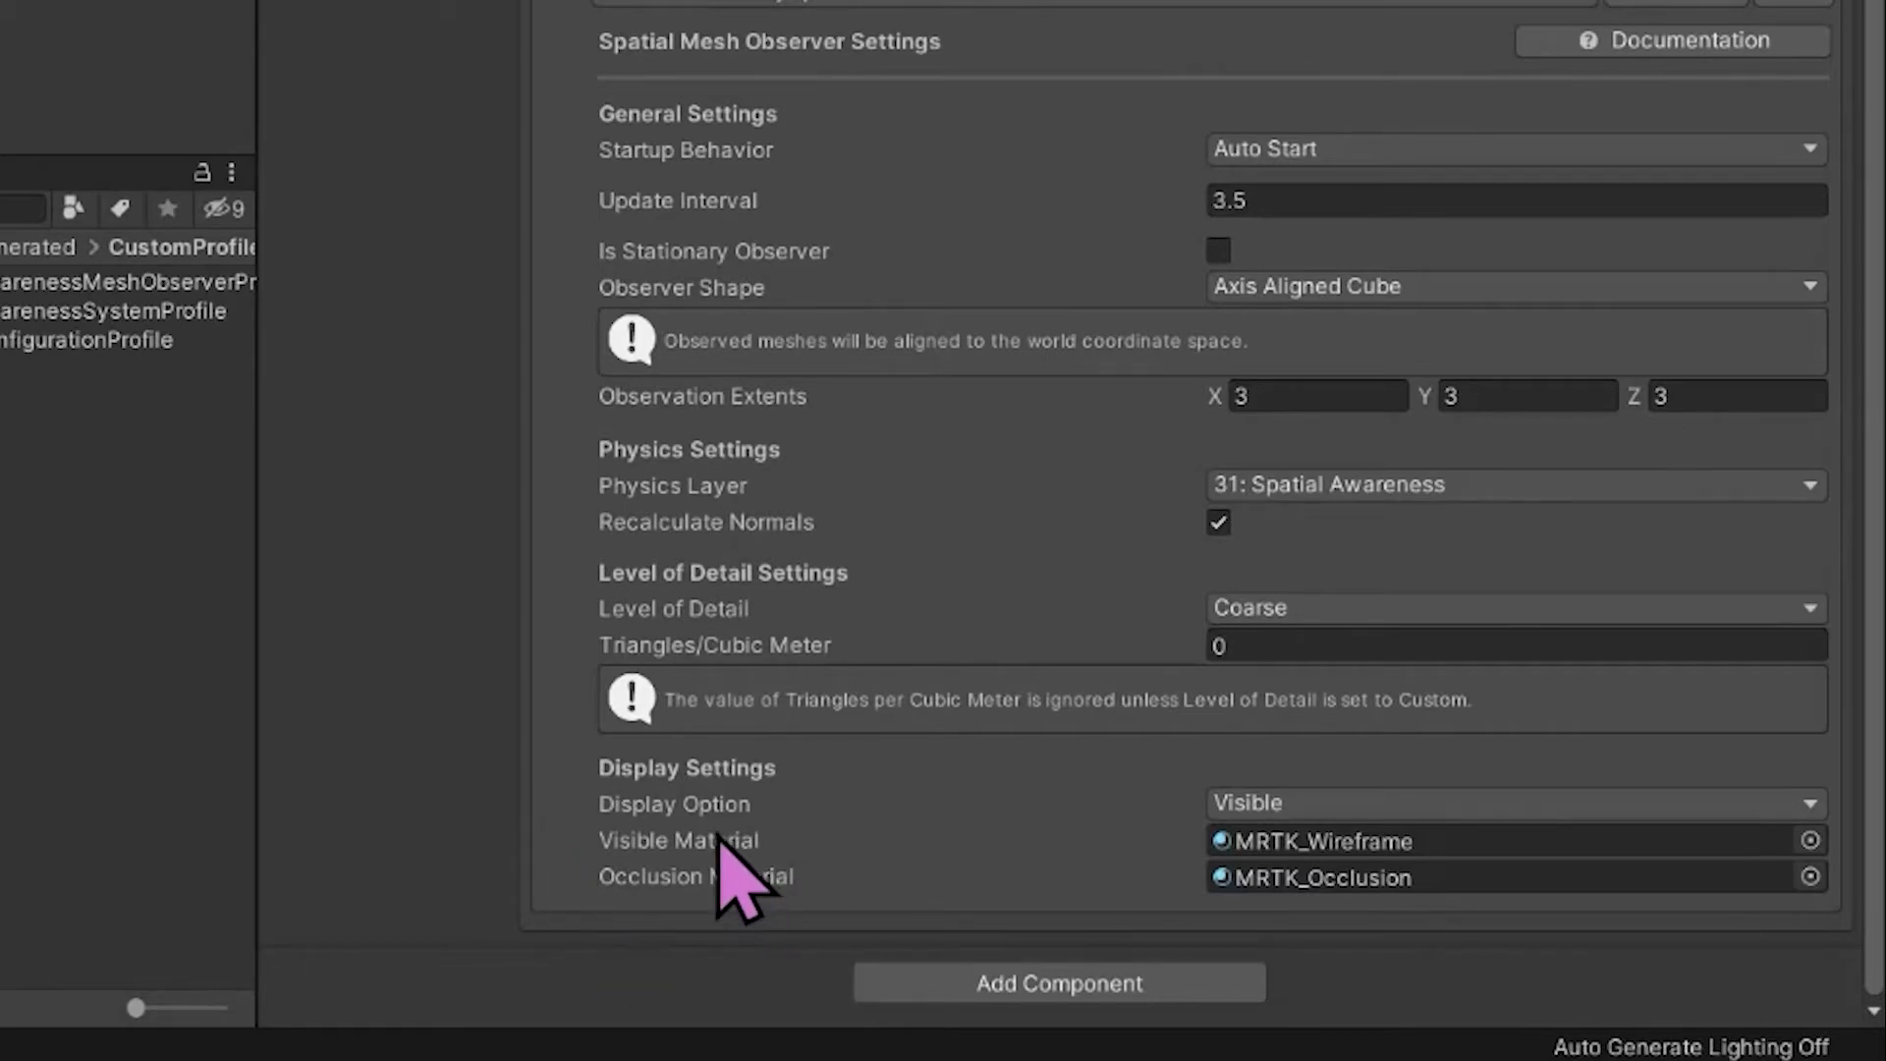
pyautogui.moveTo(732, 879)
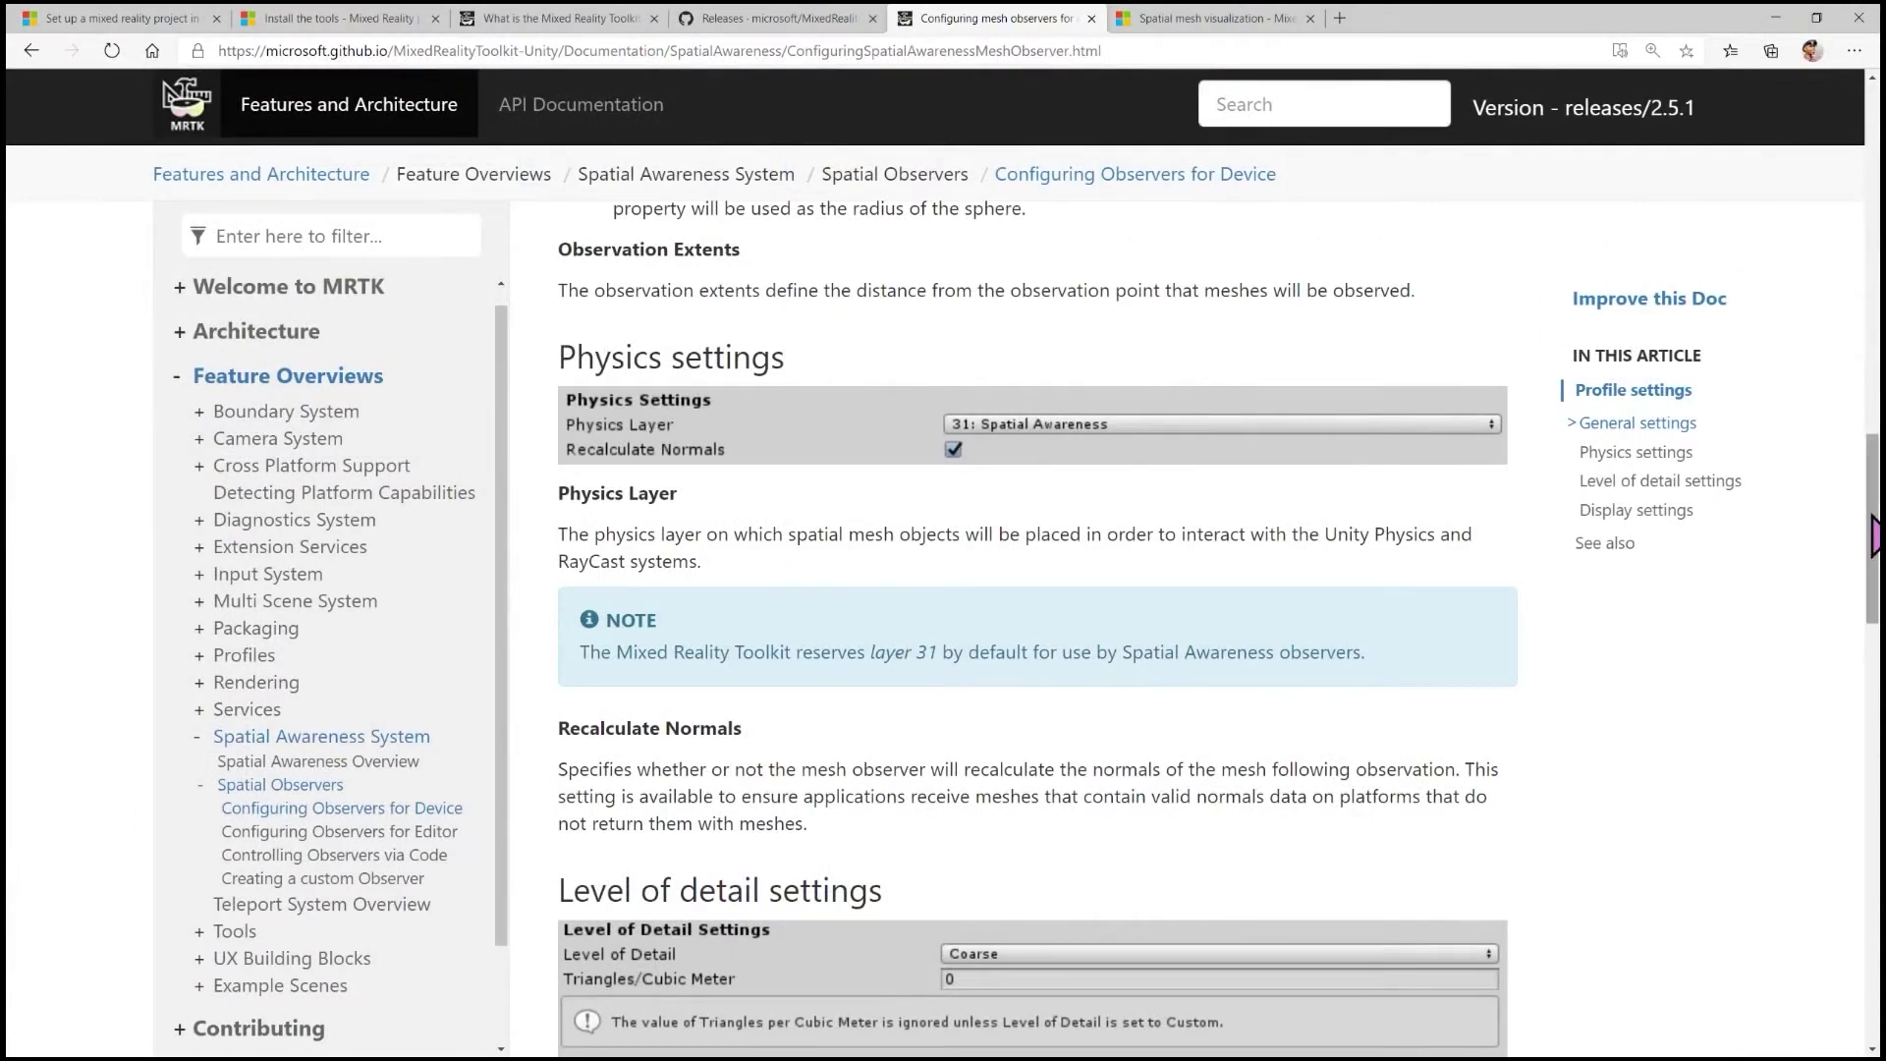
# Switch to the browser and read the mesh observer documentation on physics, level of detail and the None, Visible and Occlusion display options
pyautogui.moveTo(1877, 533); pyautogui.dragTo(1869, 818)
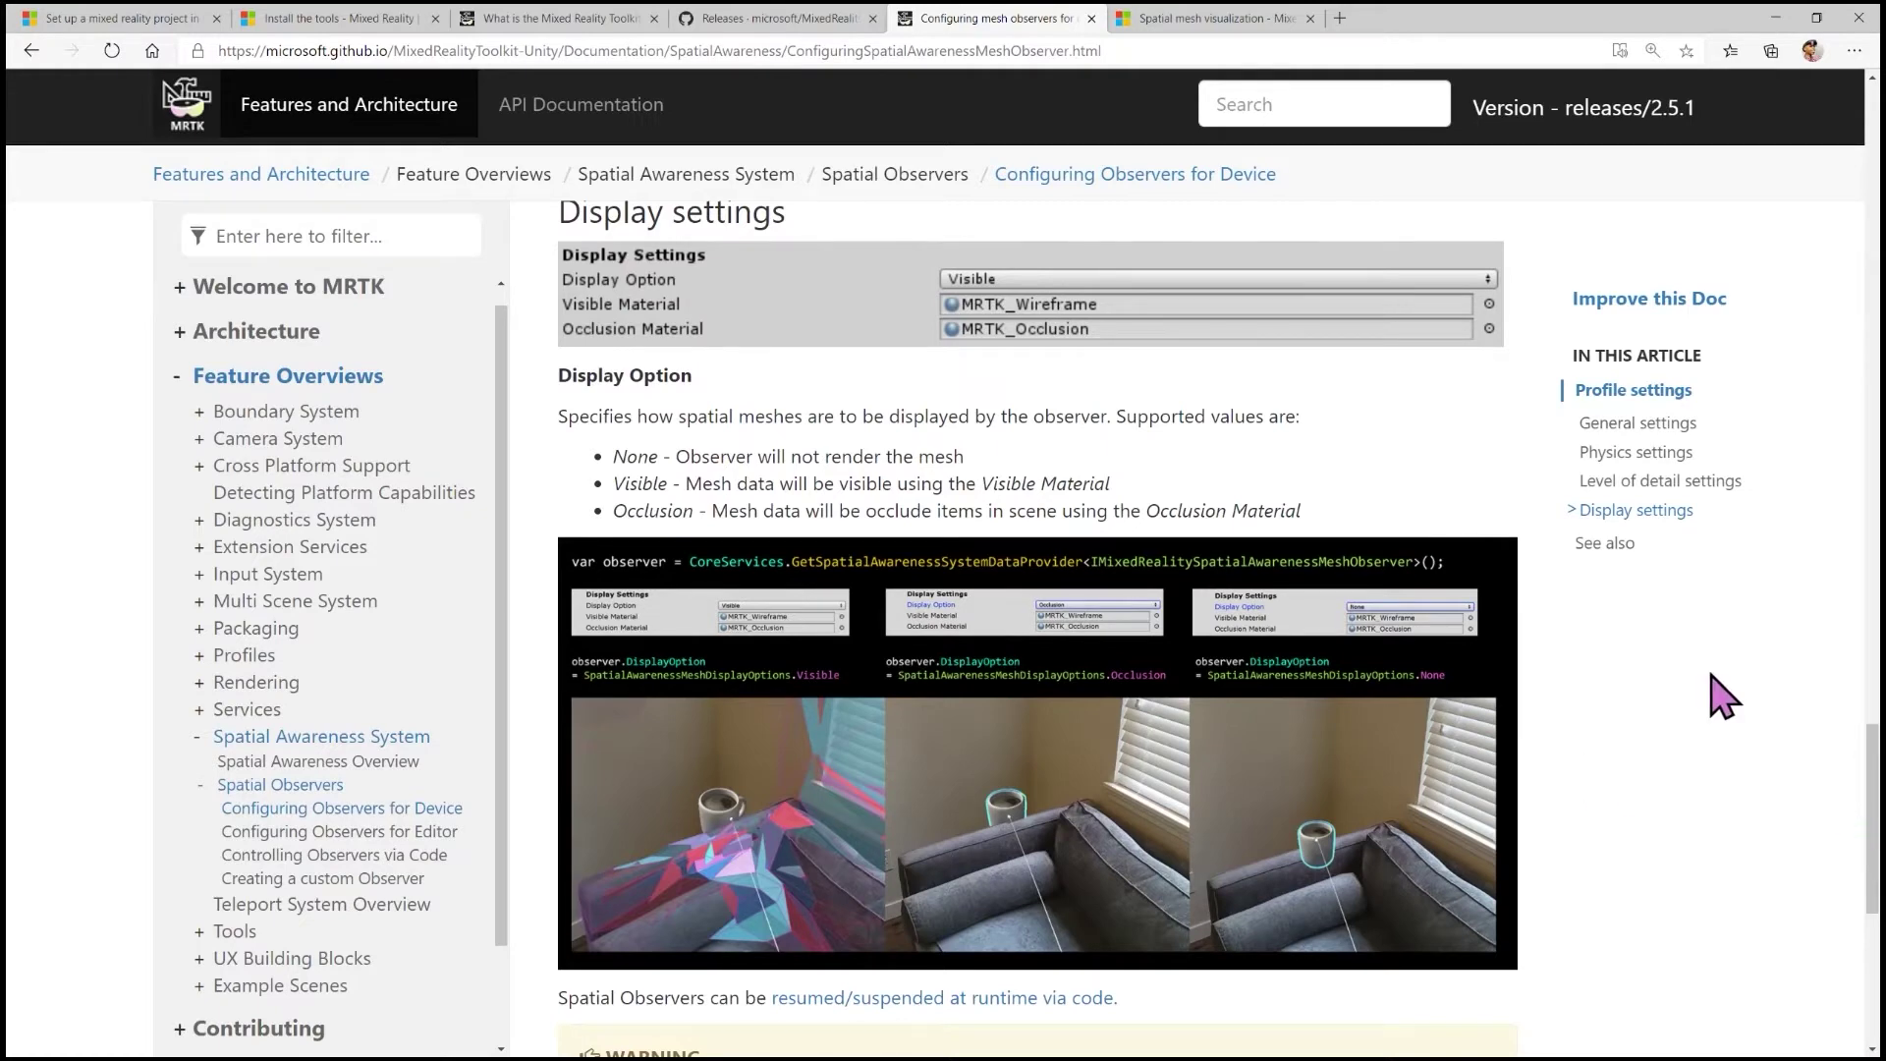
pyautogui.scroll(-3, 1717, 692)
pyautogui.scroll(2, 1727, 697)
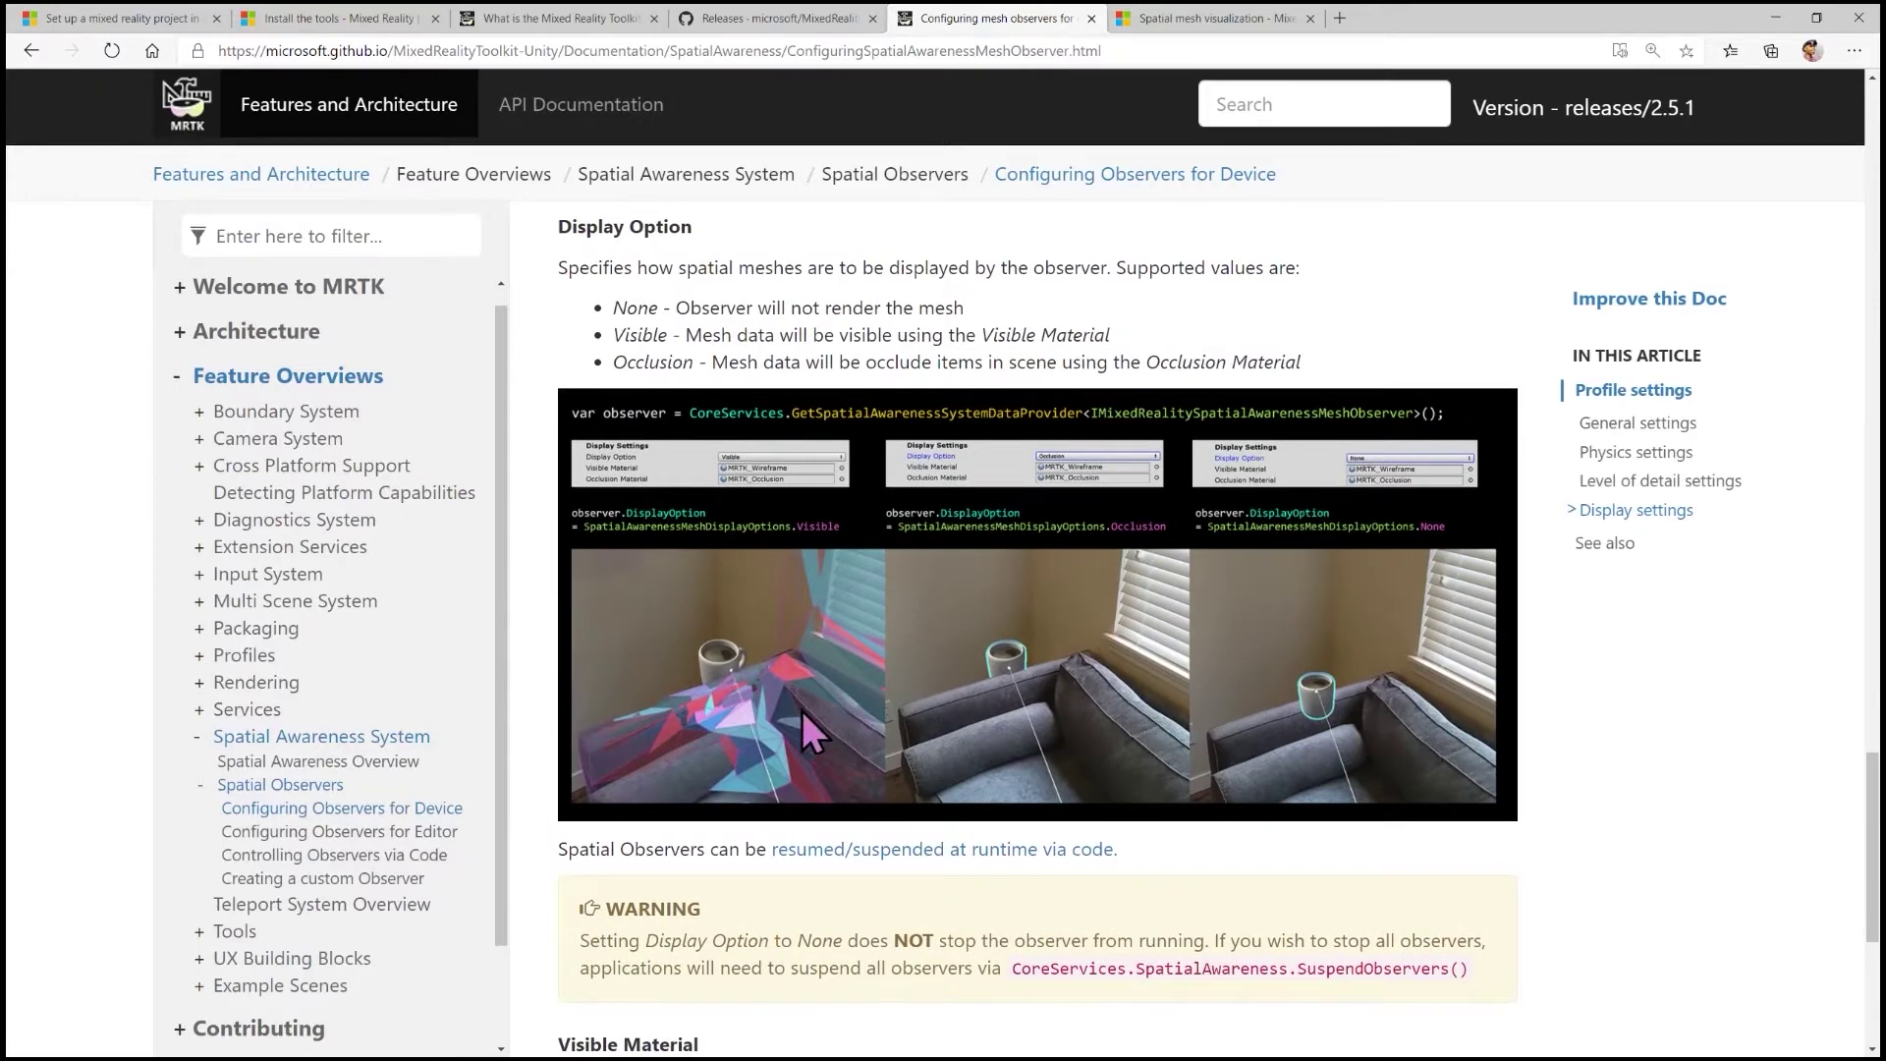
pyautogui.scroll(-2, 812, 671)
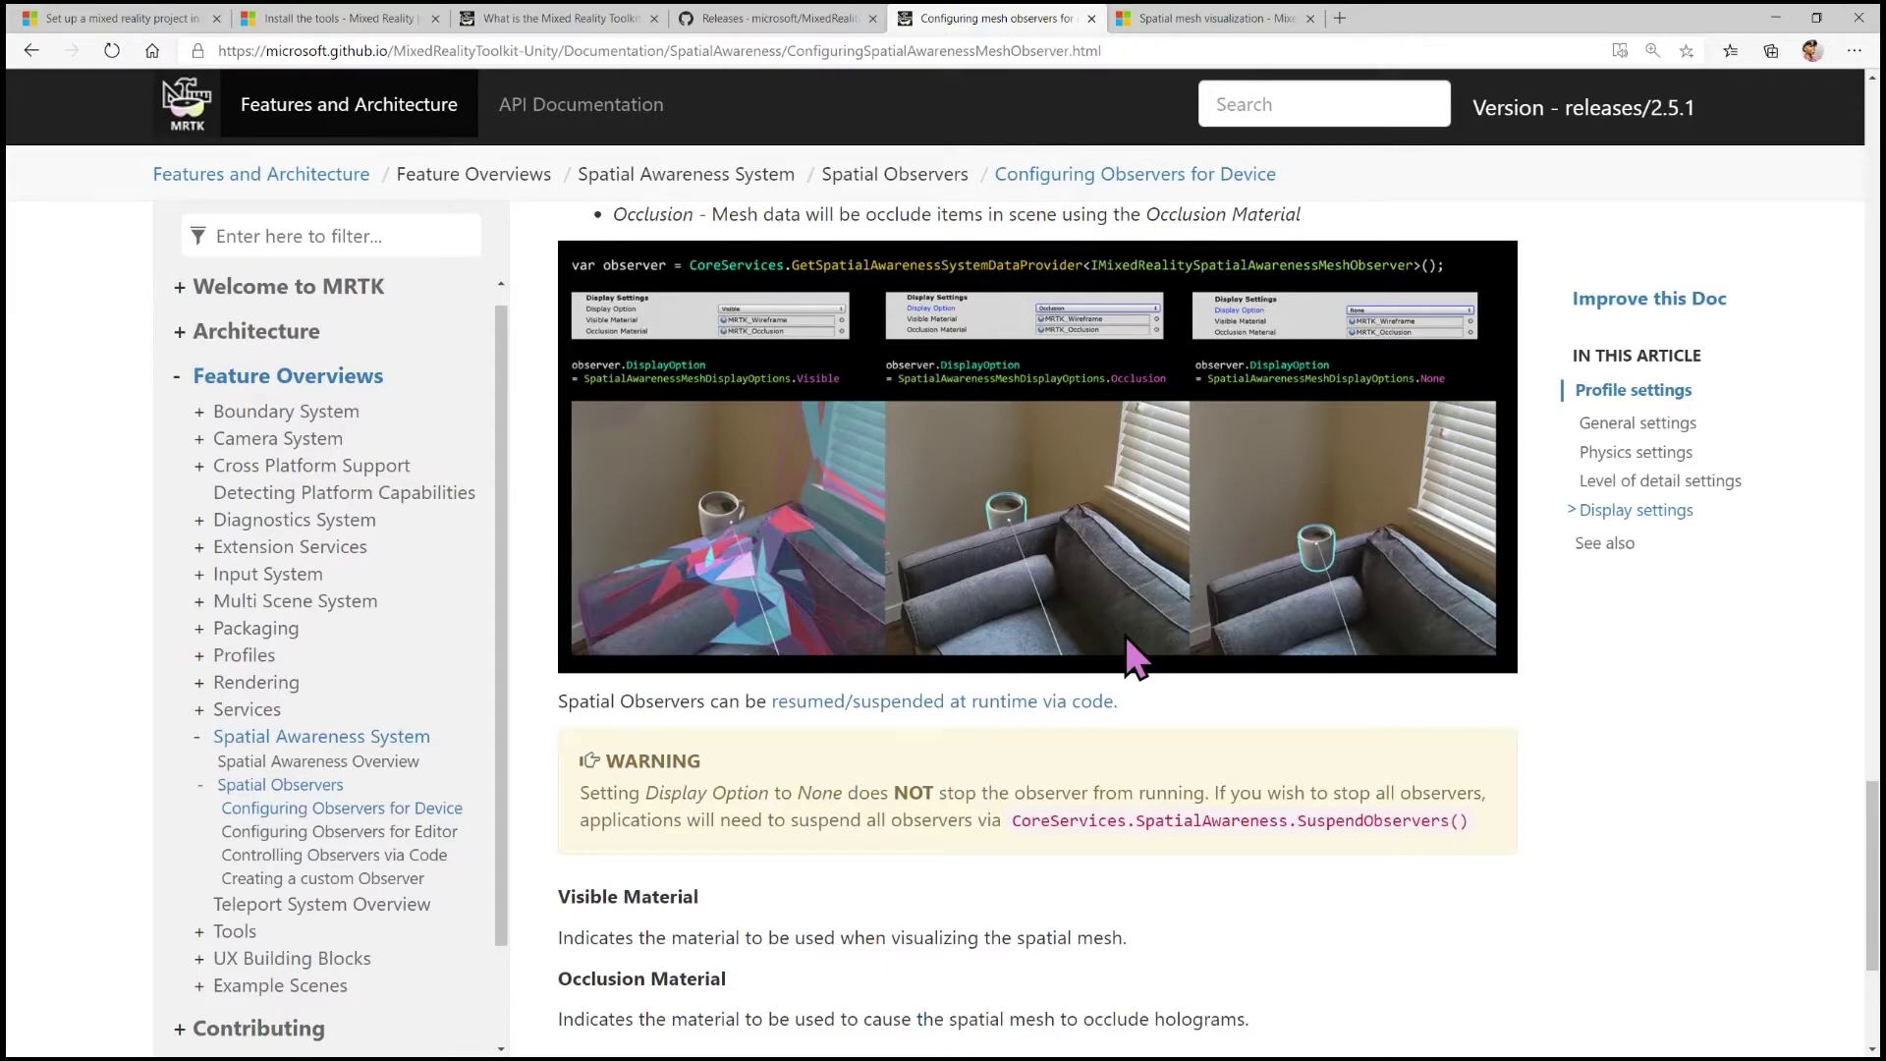
pyautogui.scroll(2, 1469, 648)
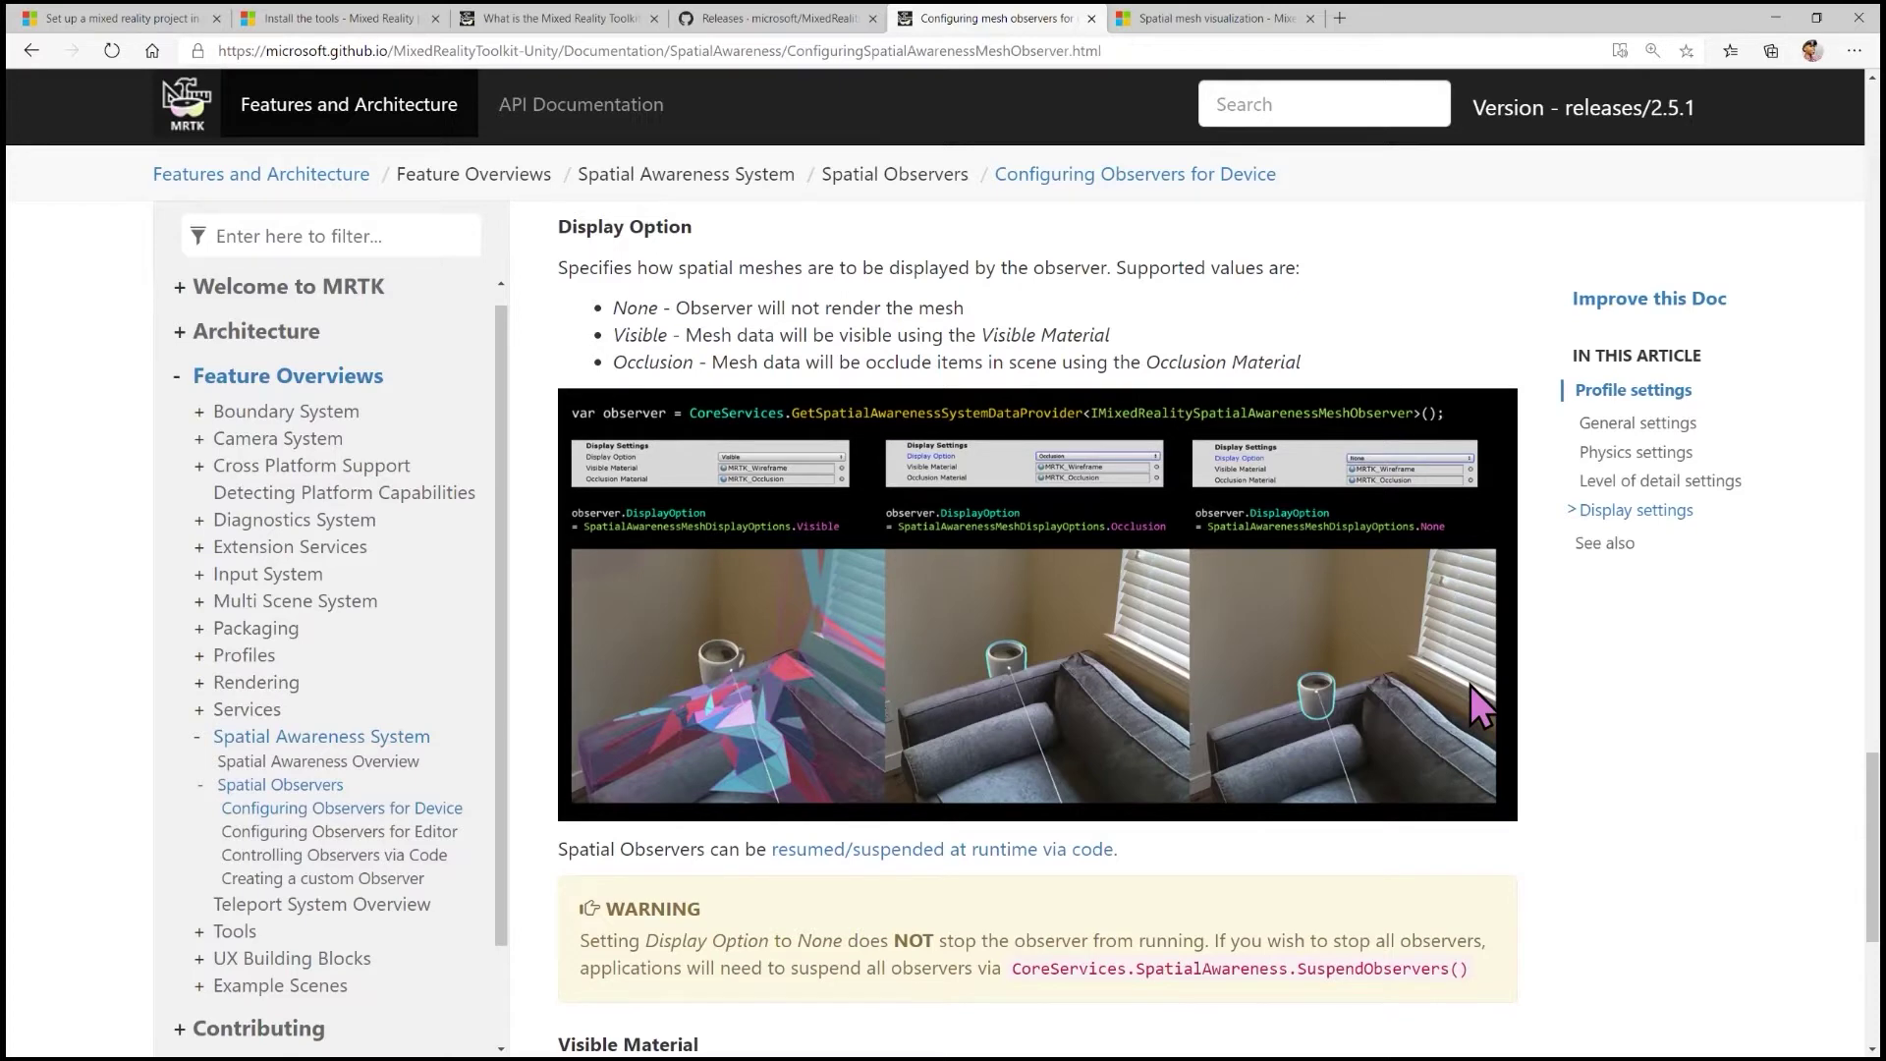
# Read the Microsoft Docs Spatial mesh page, covering its design guideline and the MRTK materials for spatial mesh visualization
pyautogui.click(1229, 27)
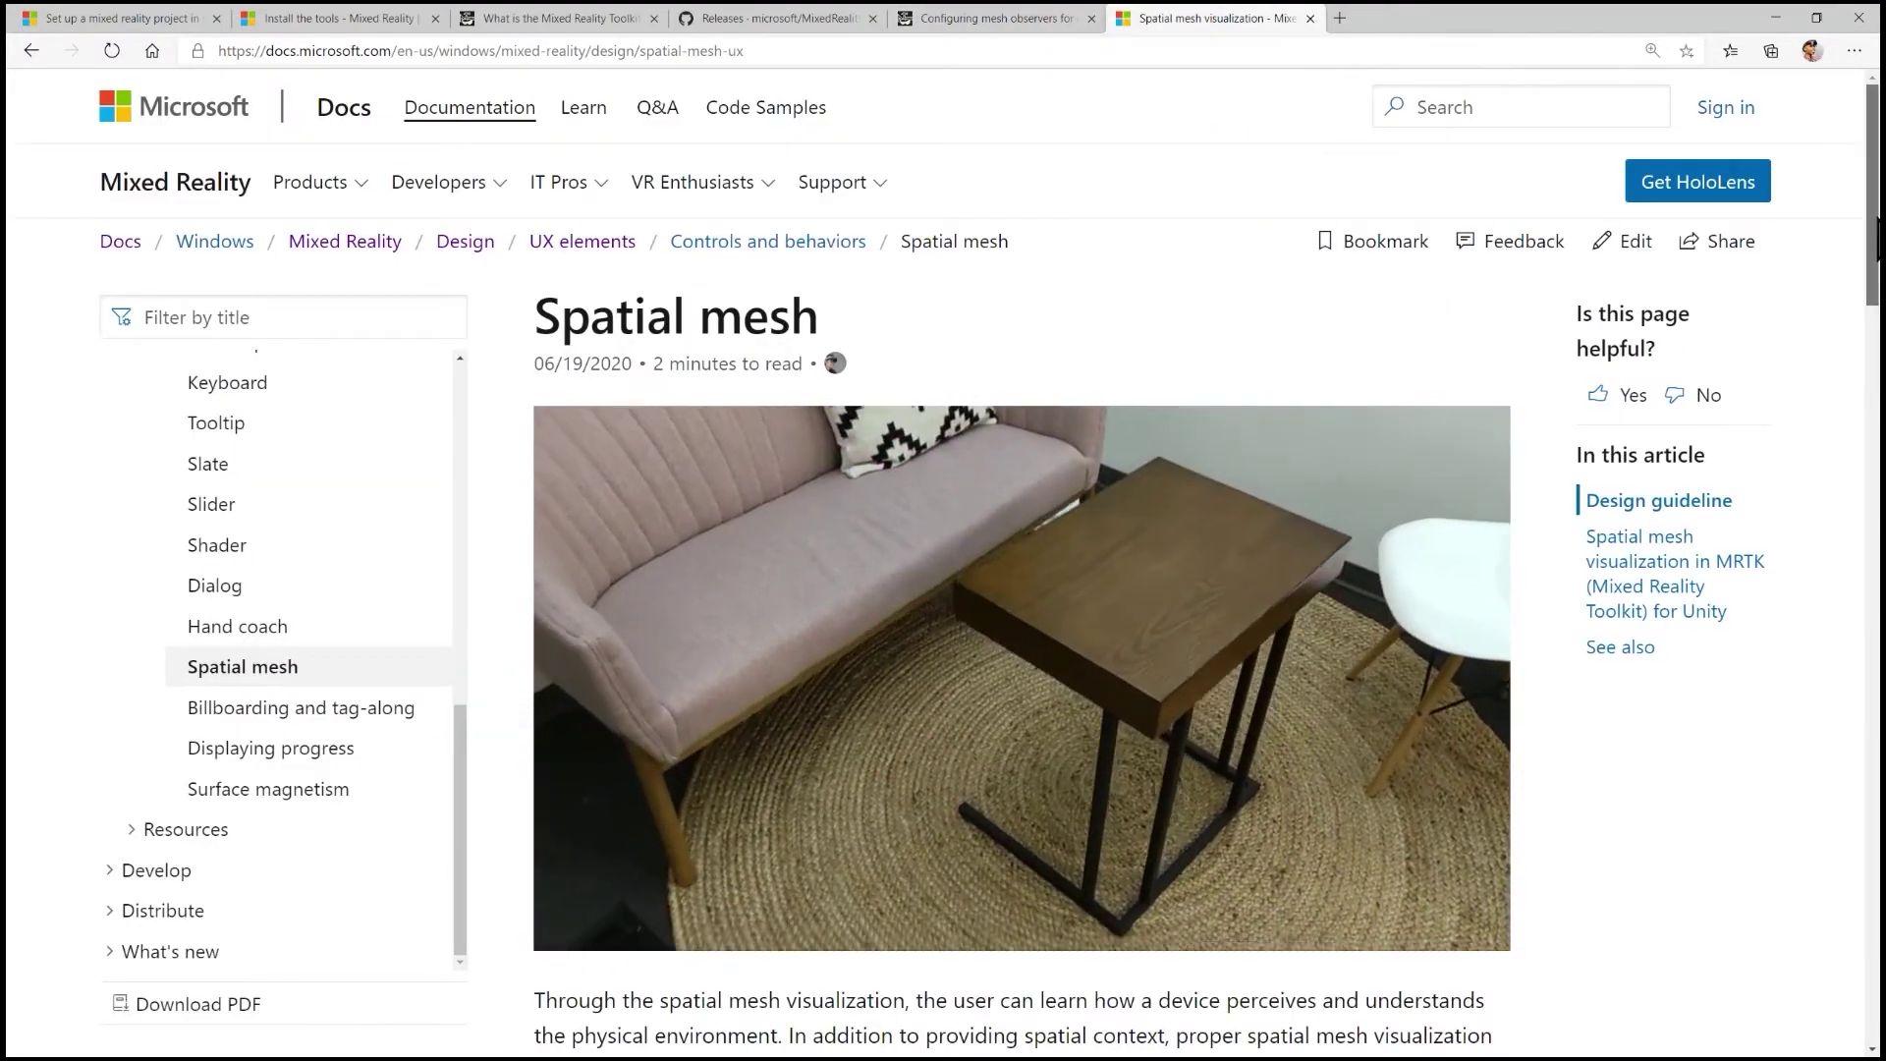
pyautogui.scroll(-1, 1877, 240)
pyautogui.scroll(-1, 1878, 240)
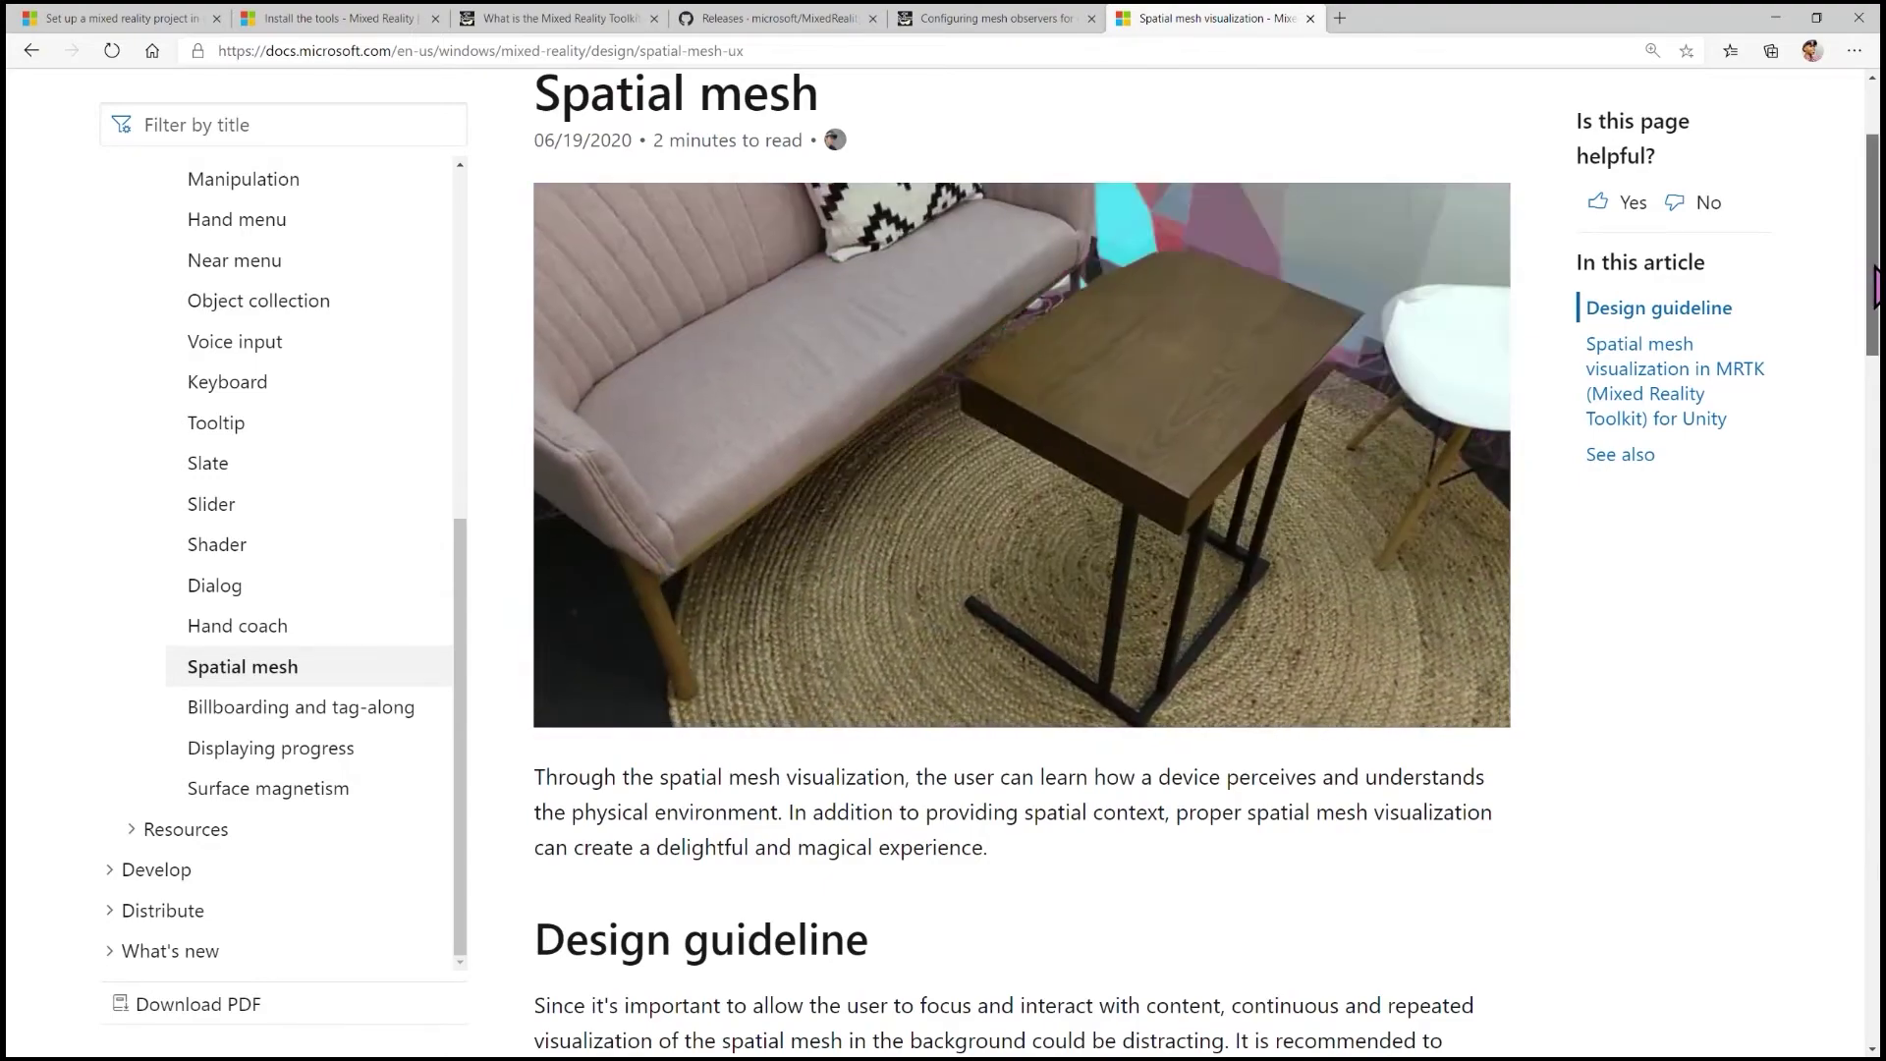
pyautogui.moveTo(1876, 285); pyautogui.dragTo(1877, 264)
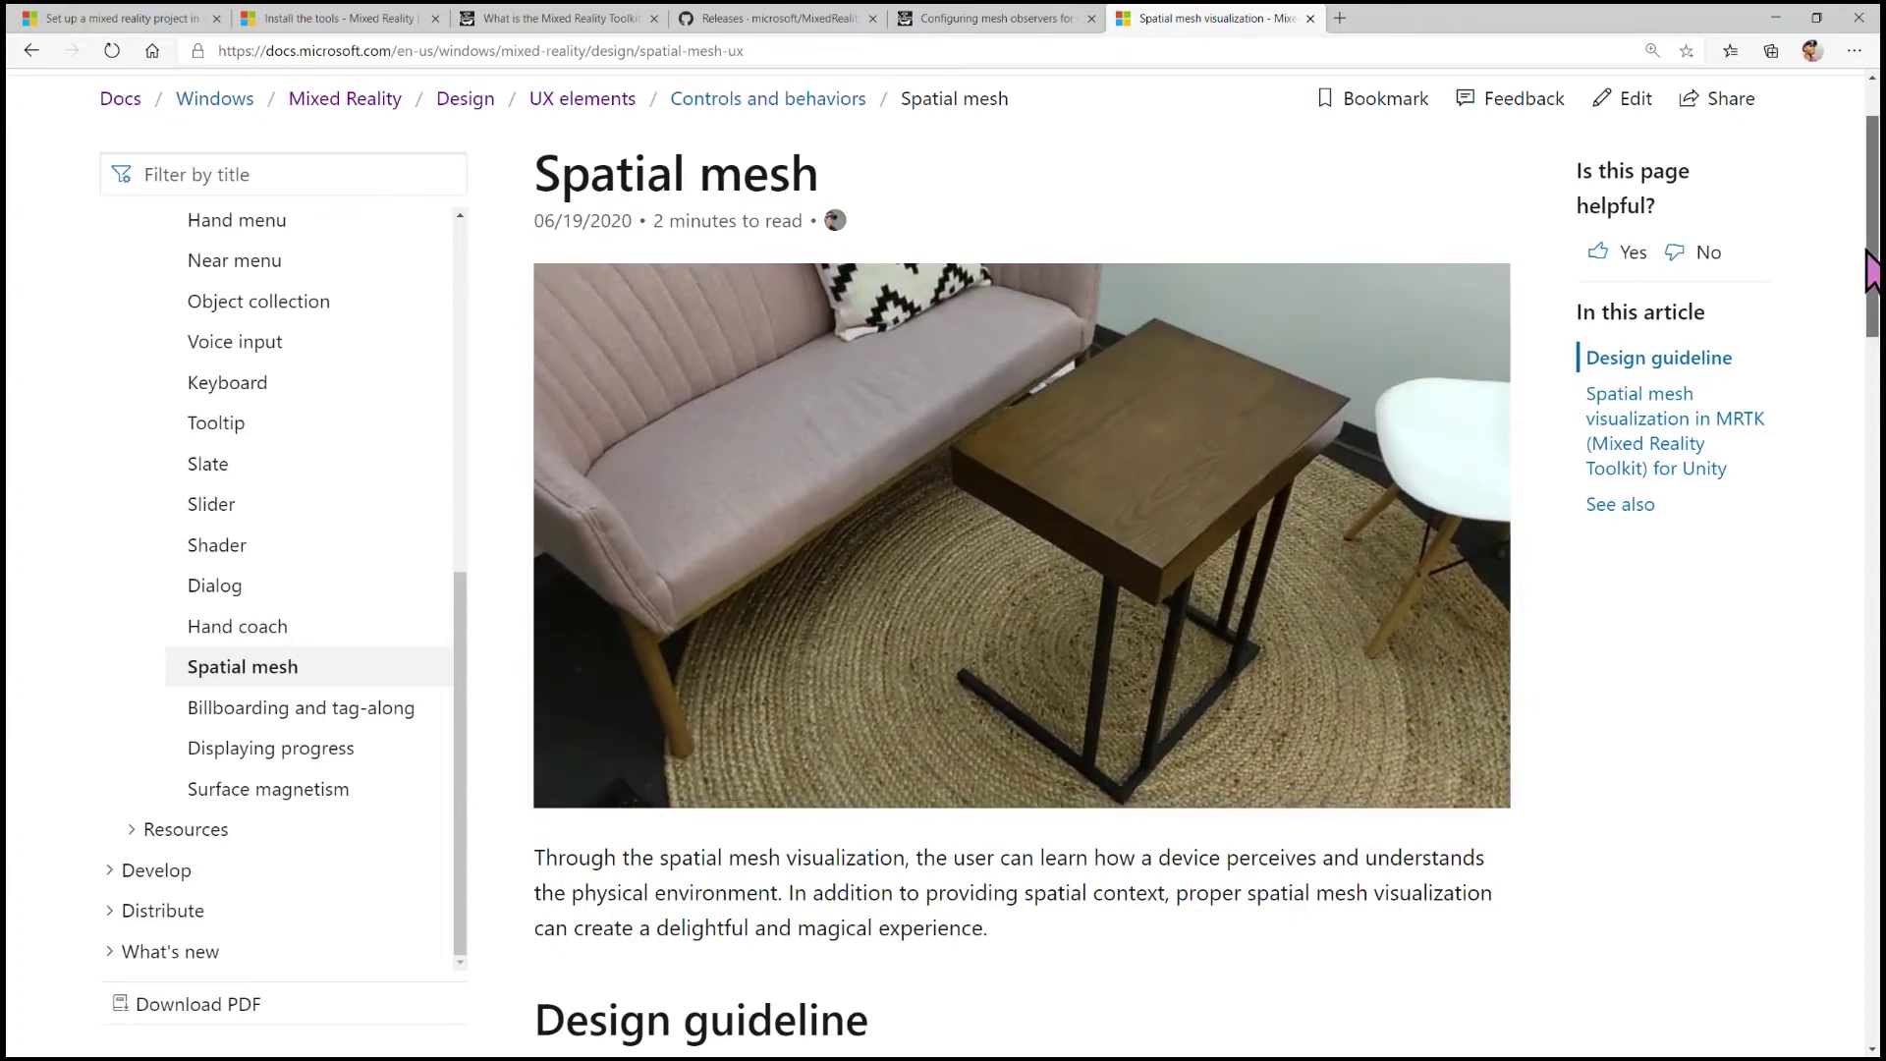
pyautogui.moveTo(1872, 262); pyautogui.dragTo(1874, 506)
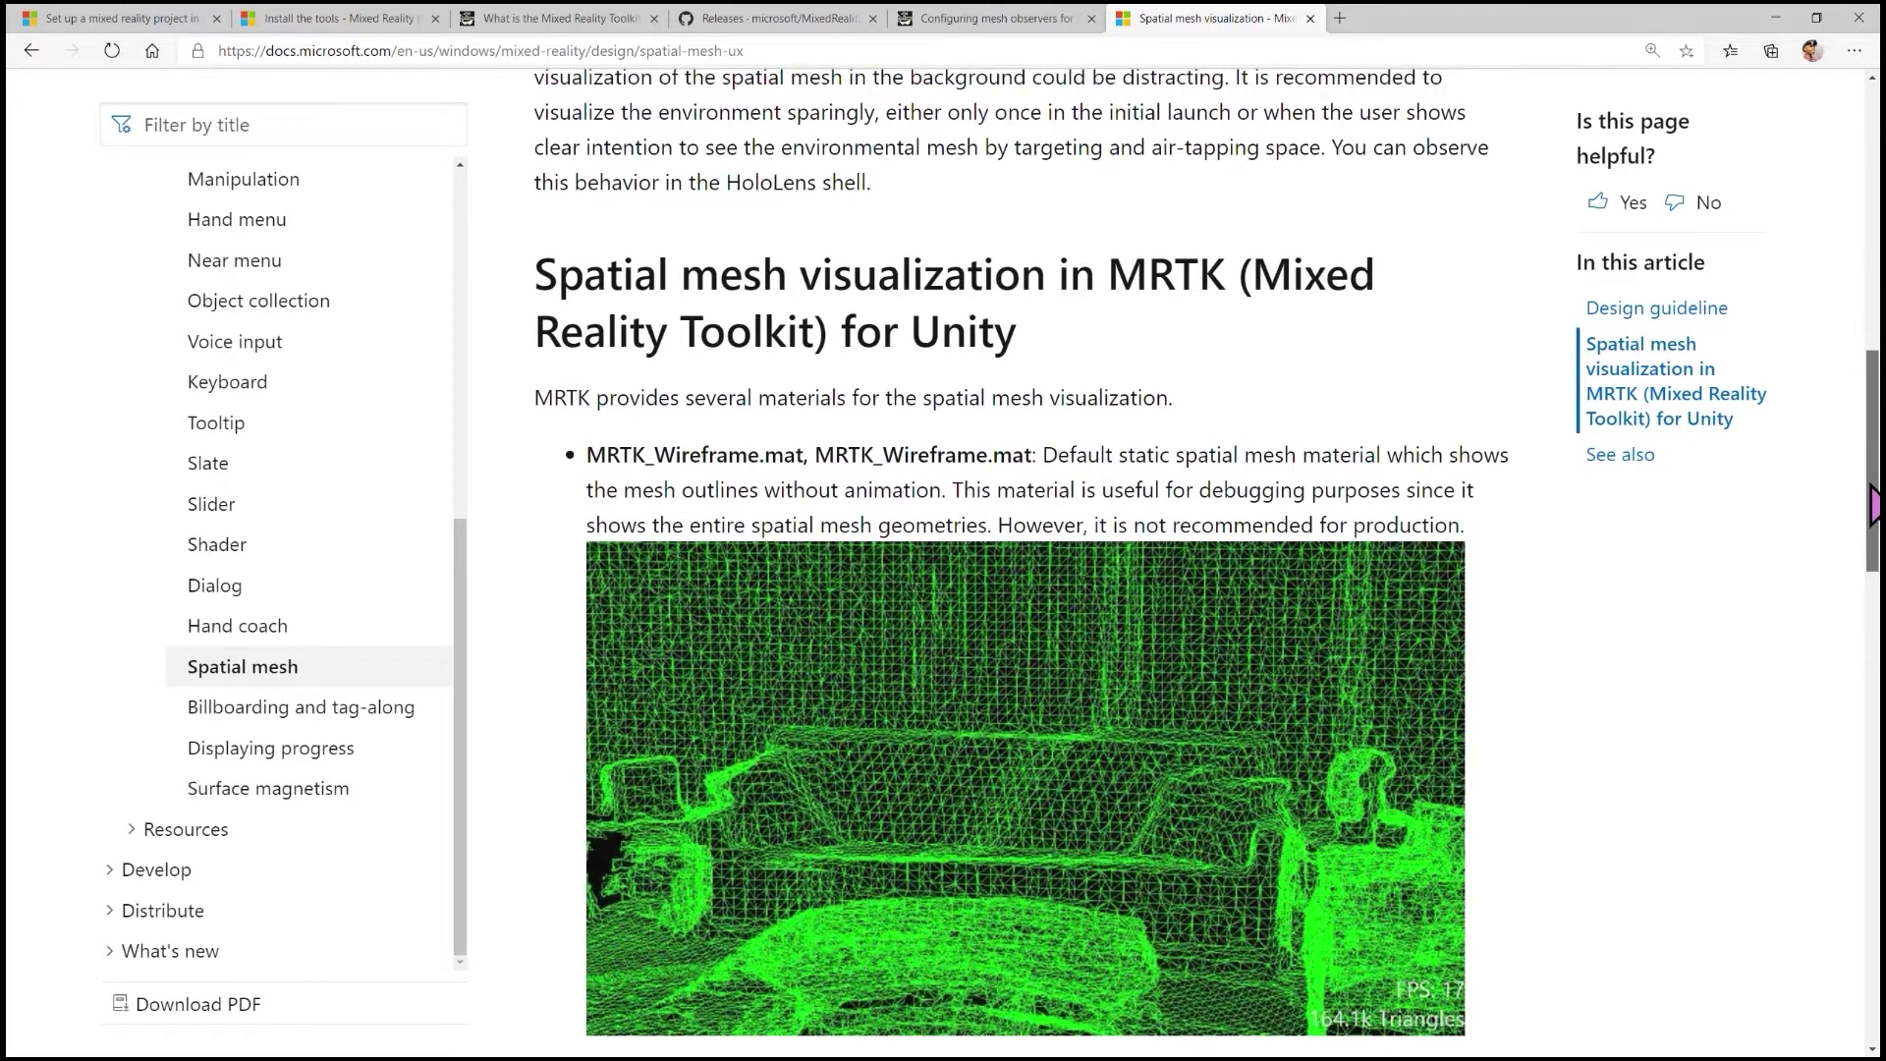
pyautogui.moveTo(1875, 506); pyautogui.dragTo(1875, 544)
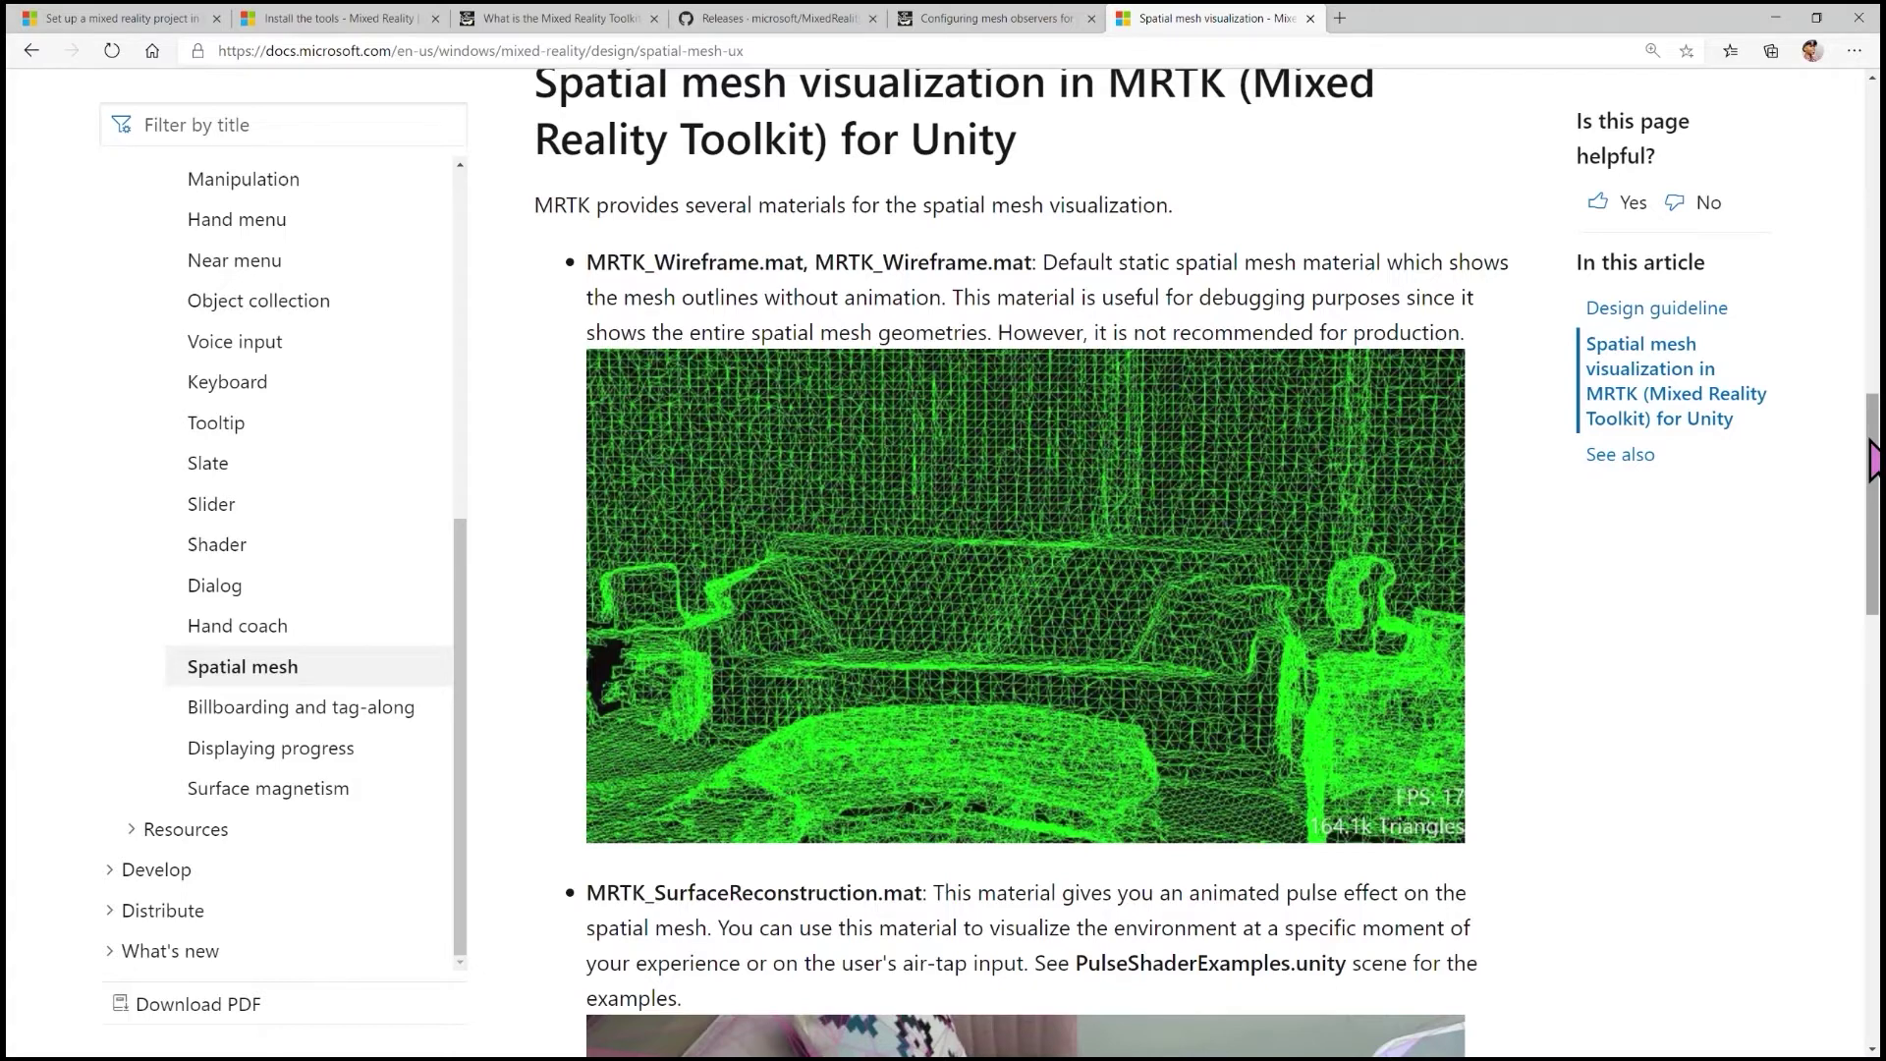
pyautogui.moveTo(1870, 442); pyautogui.dragTo(1867, 583)
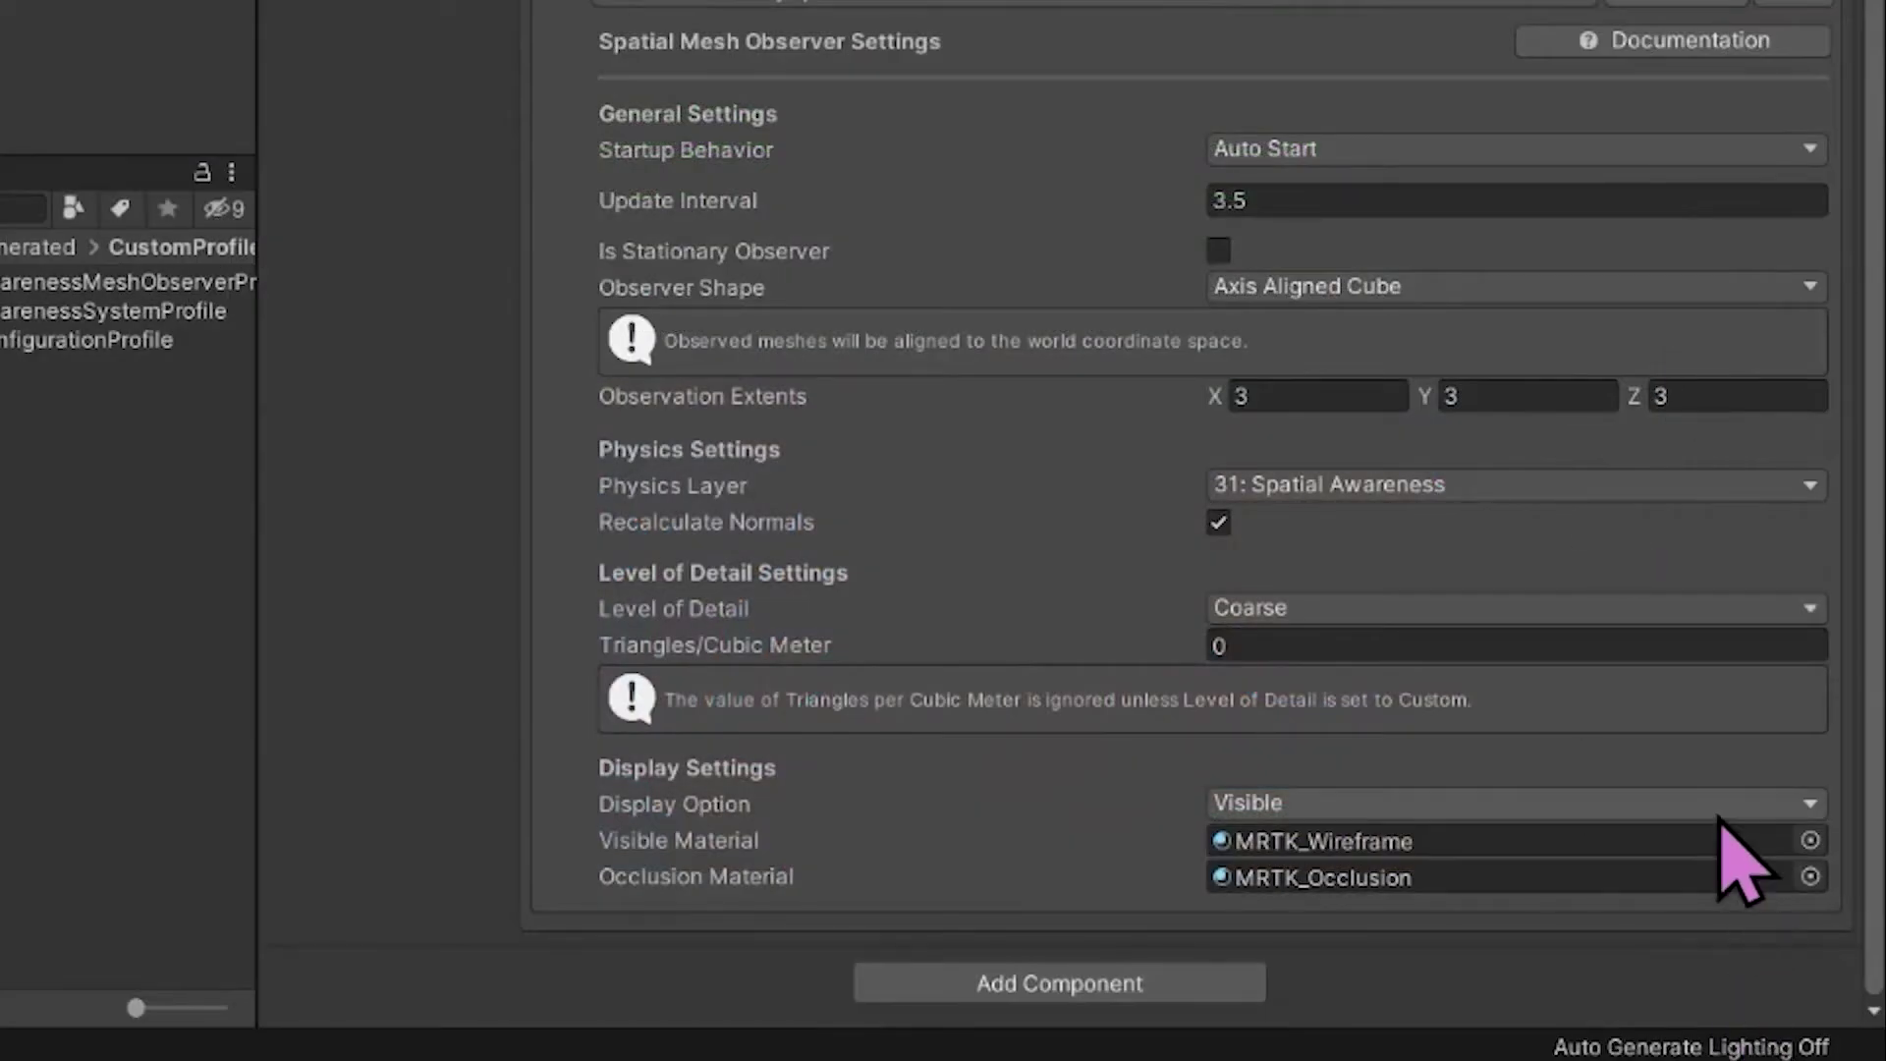
# Switch back to Unity, keep the observer's Display Option on Visible, and list the materials matching "mrtk" for its Visible Material
pyautogui.click(1670, 801)
pyautogui.click(1667, 797)
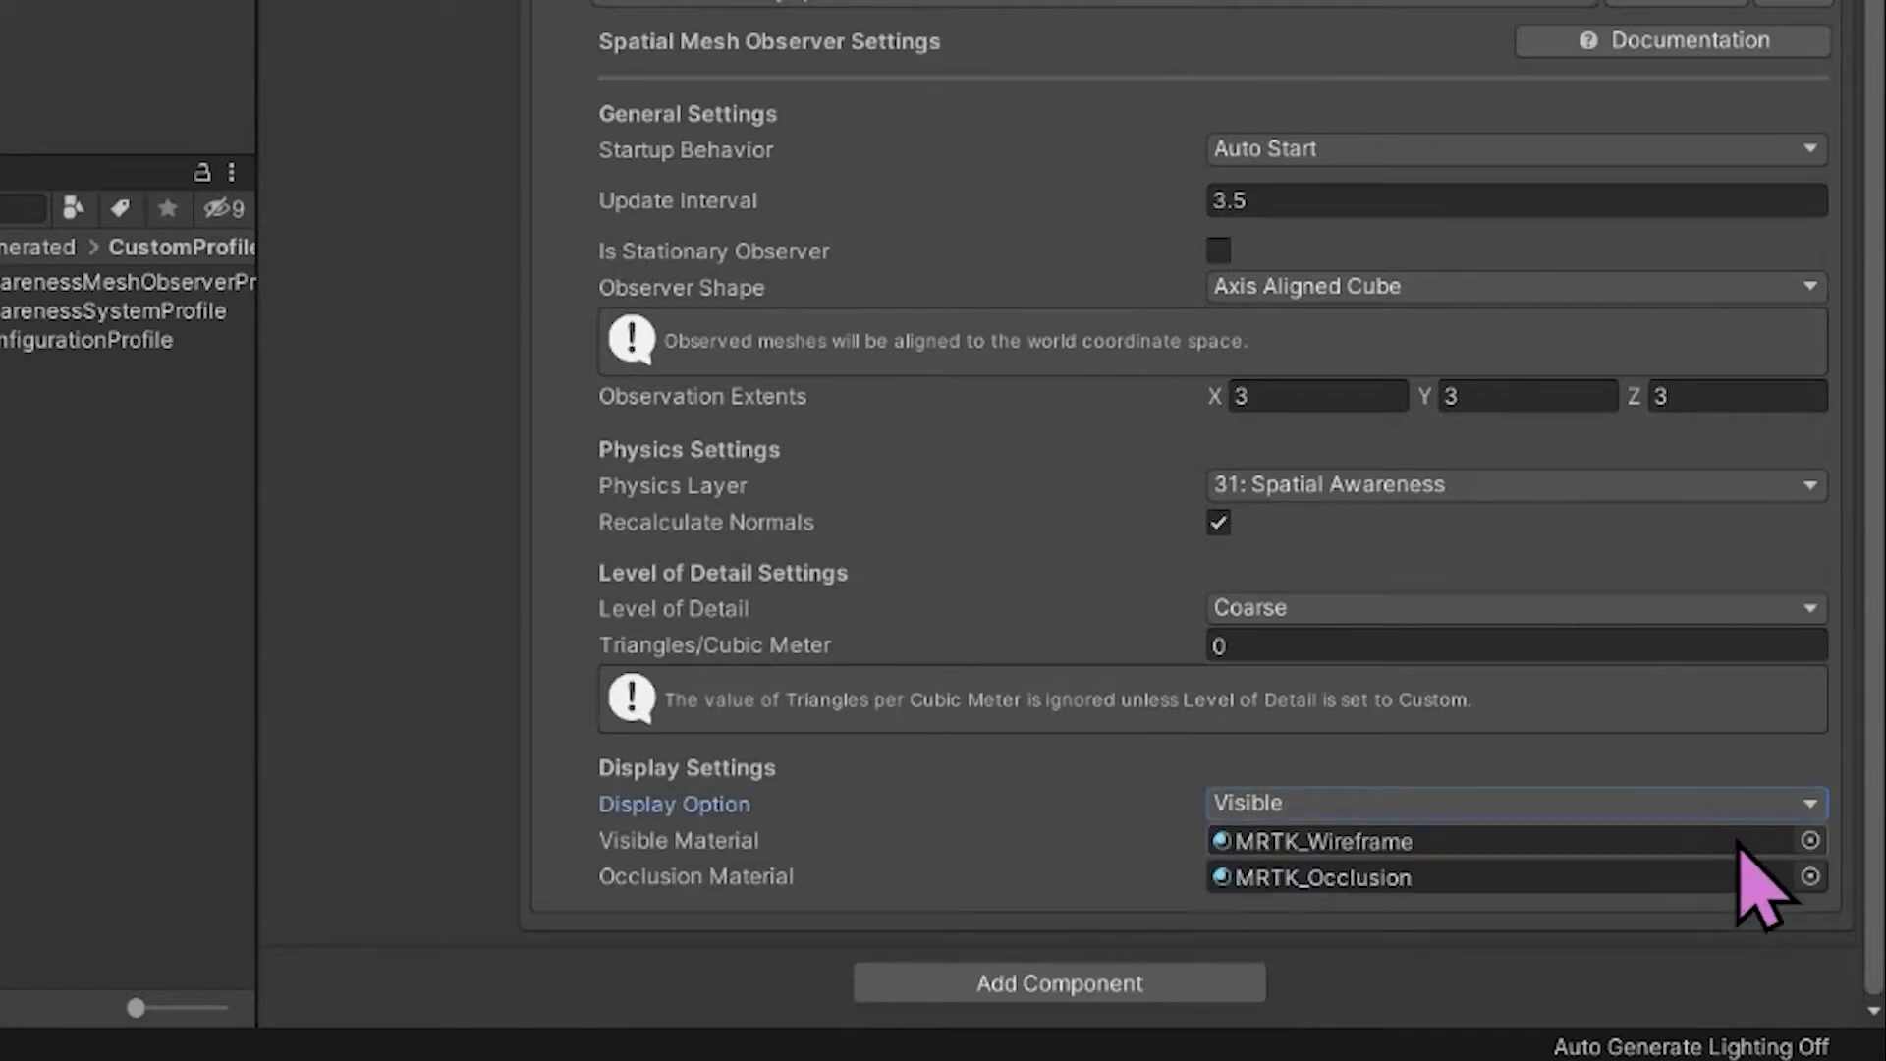
pyautogui.click(1793, 842)
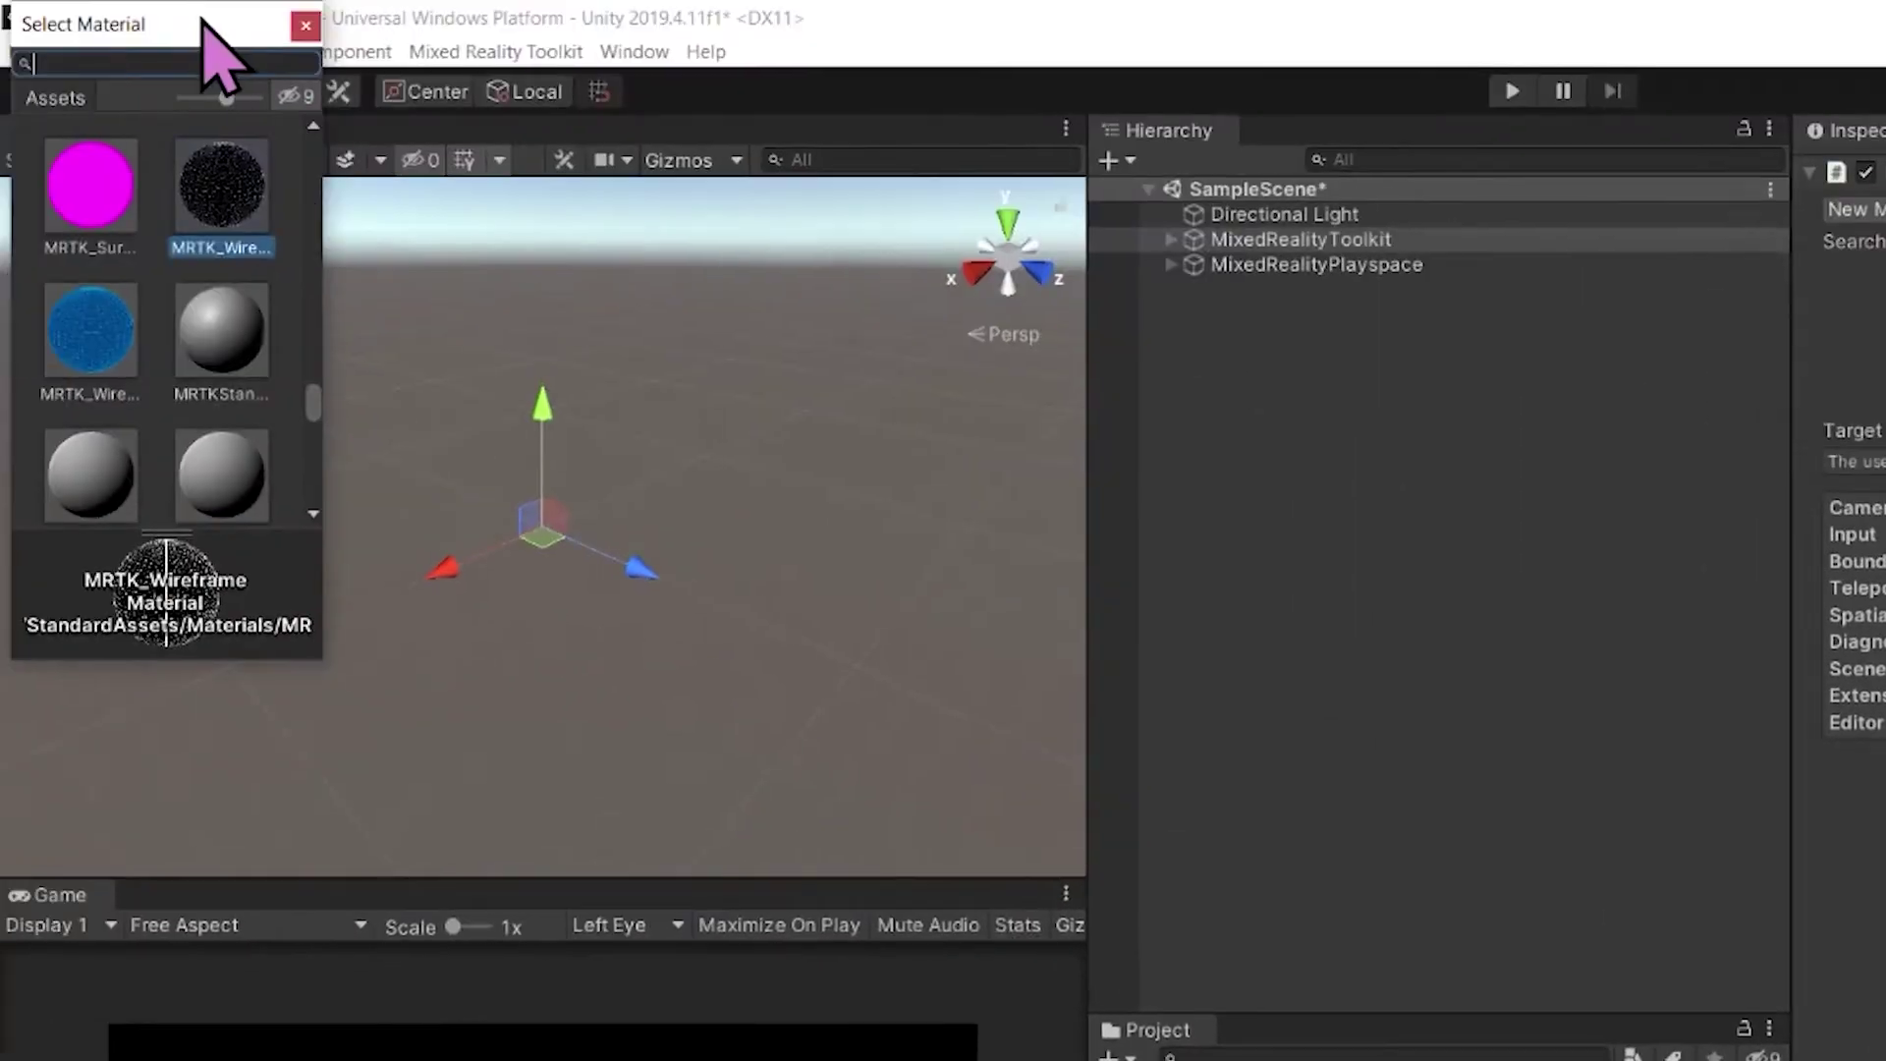
pyautogui.moveTo(315, 42); pyautogui.dragTo(999, 295)
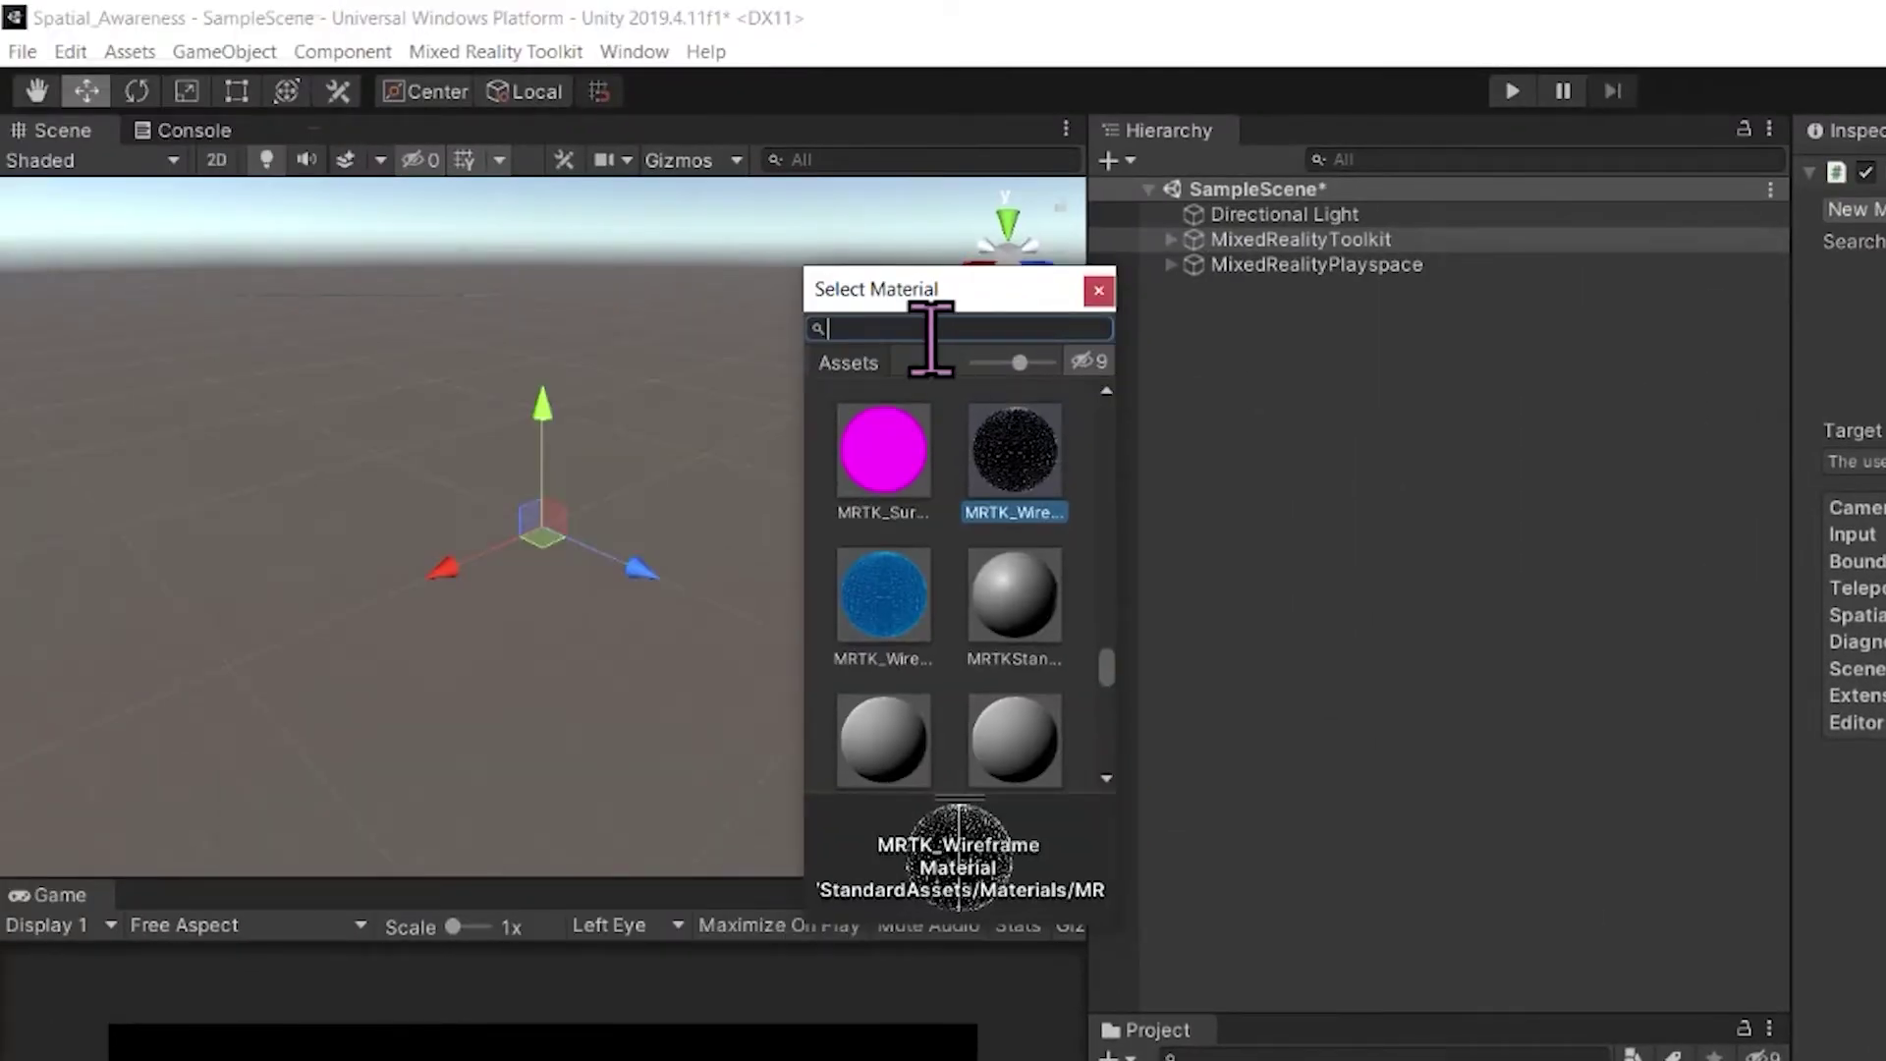
pyautogui.write('mrtk')
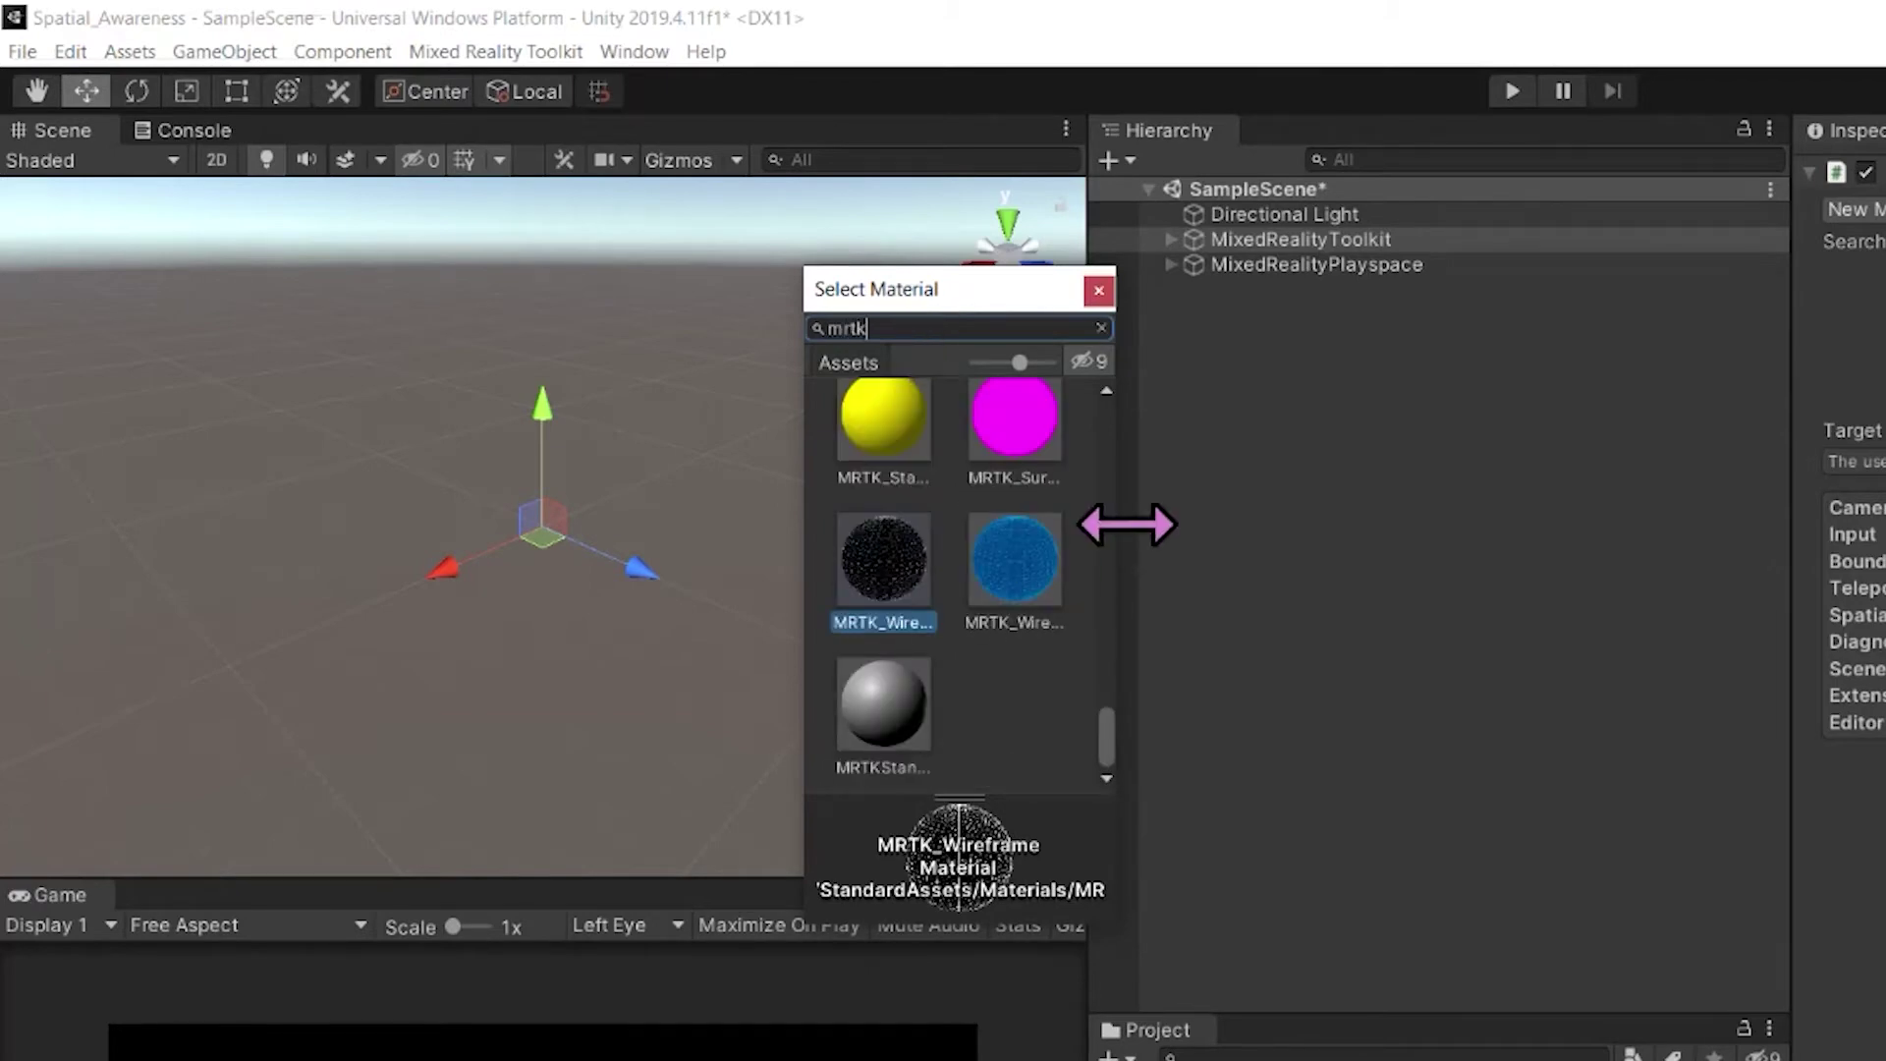
pyautogui.moveTo(1083, 530); pyautogui.dragTo(1739, 485)
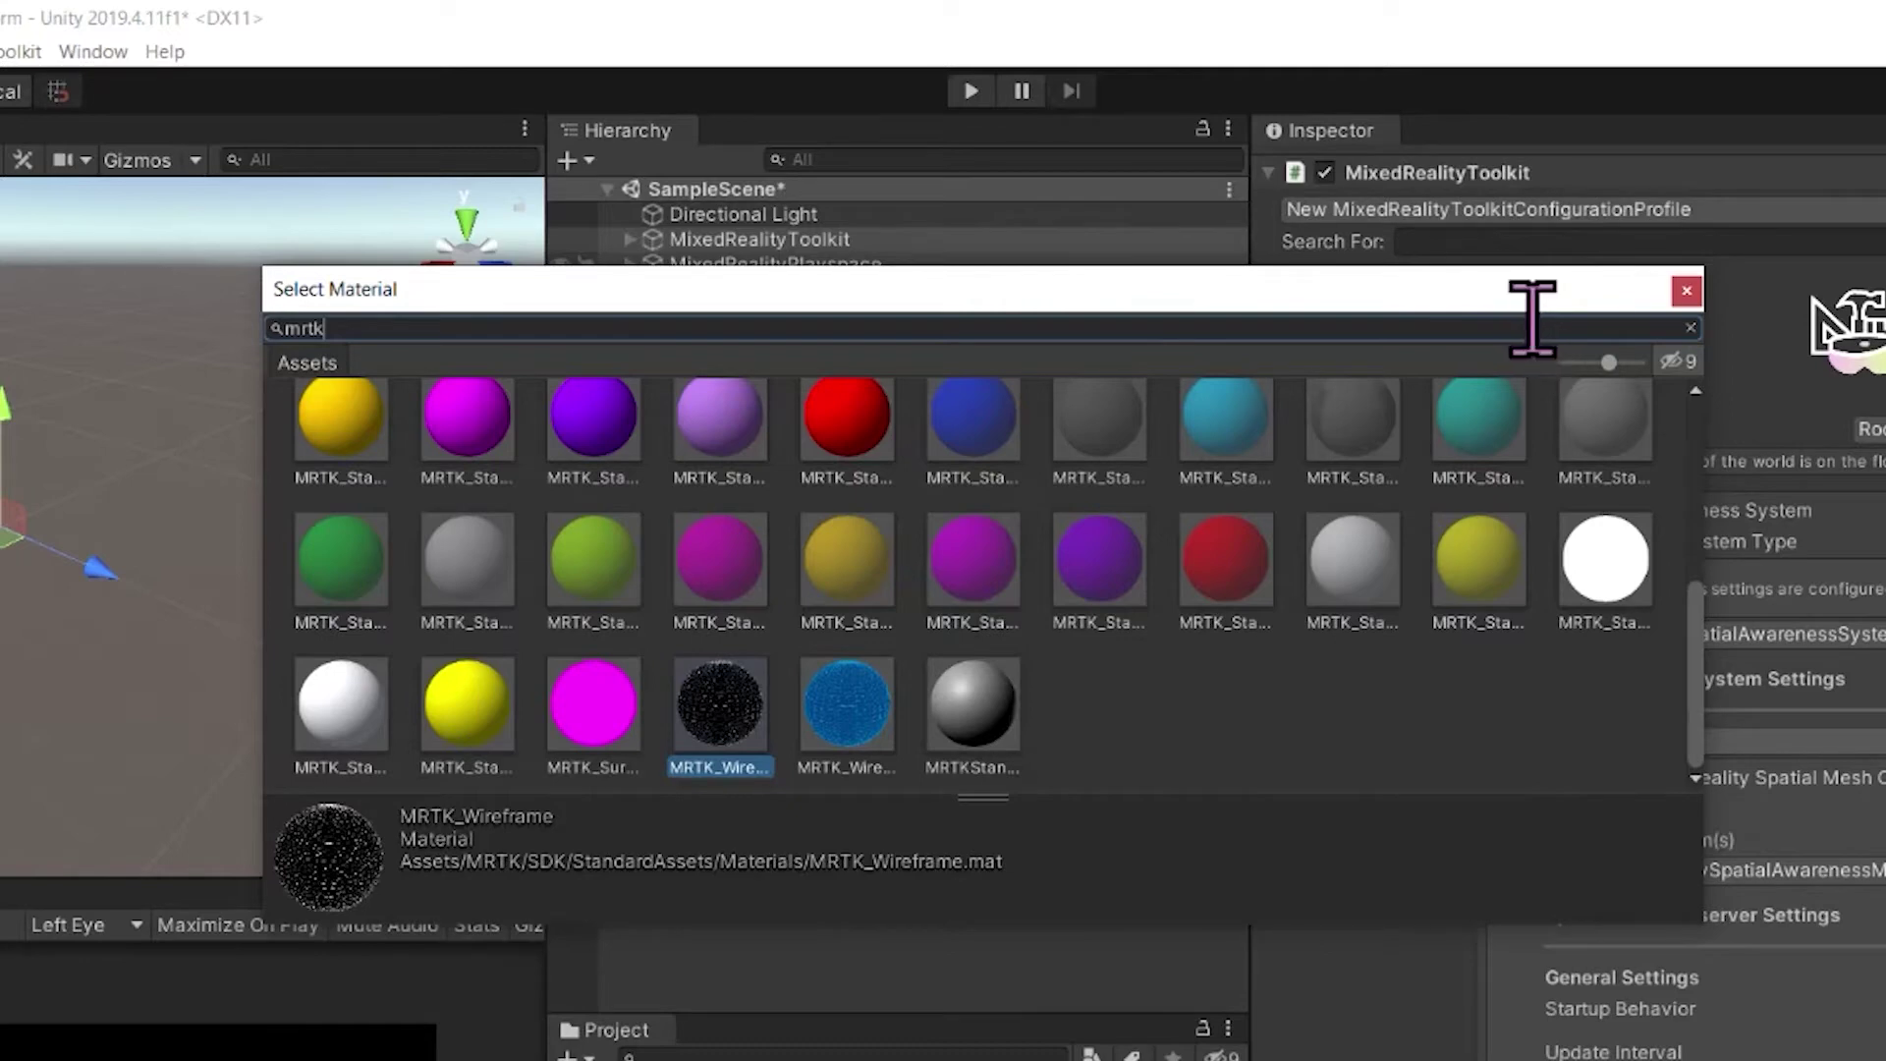
pyautogui.moveTo(1609, 362); pyautogui.dragTo(1545, 382)
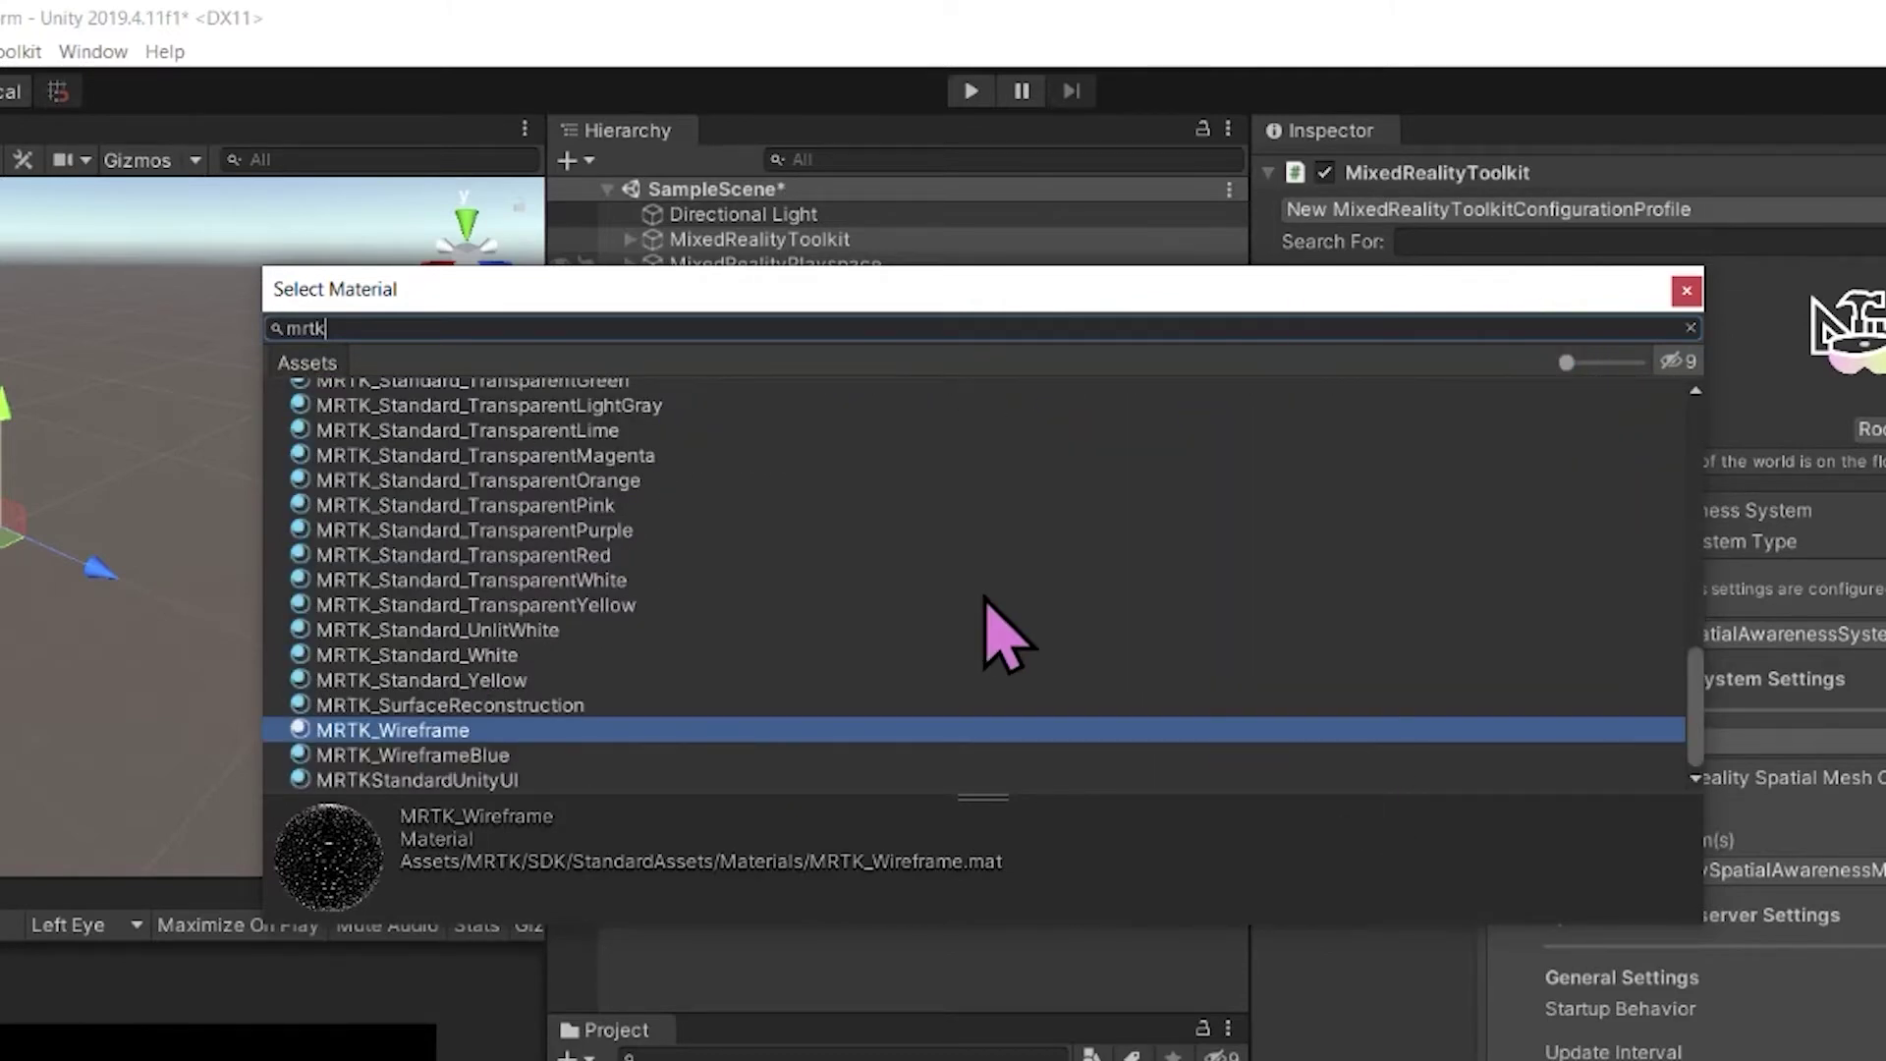
# Narrow the material search to "mrtk_sur" and set the observer's Visible Material to MRTK_SurfaceReconstruction
pyautogui.scroll(3, 986, 598)
pyautogui.scroll(12, 986, 597)
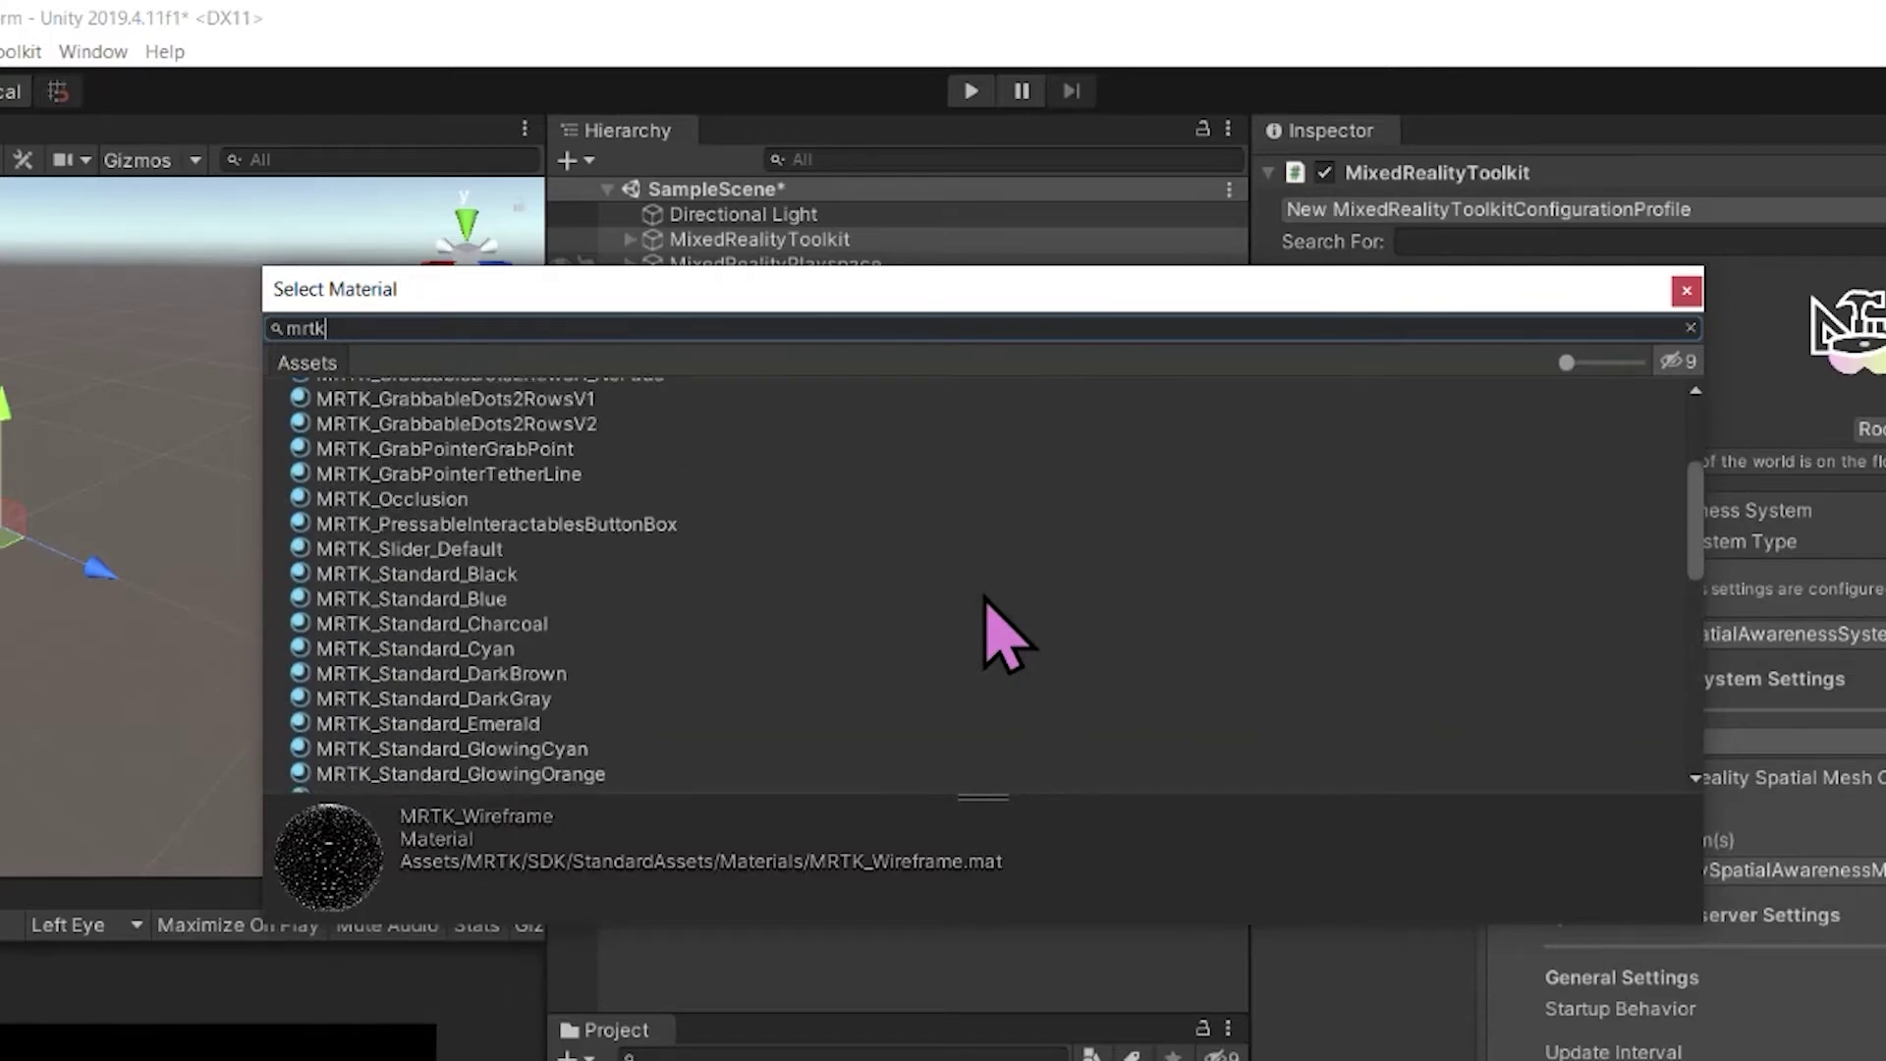
pyautogui.scroll(2, 1002, 636)
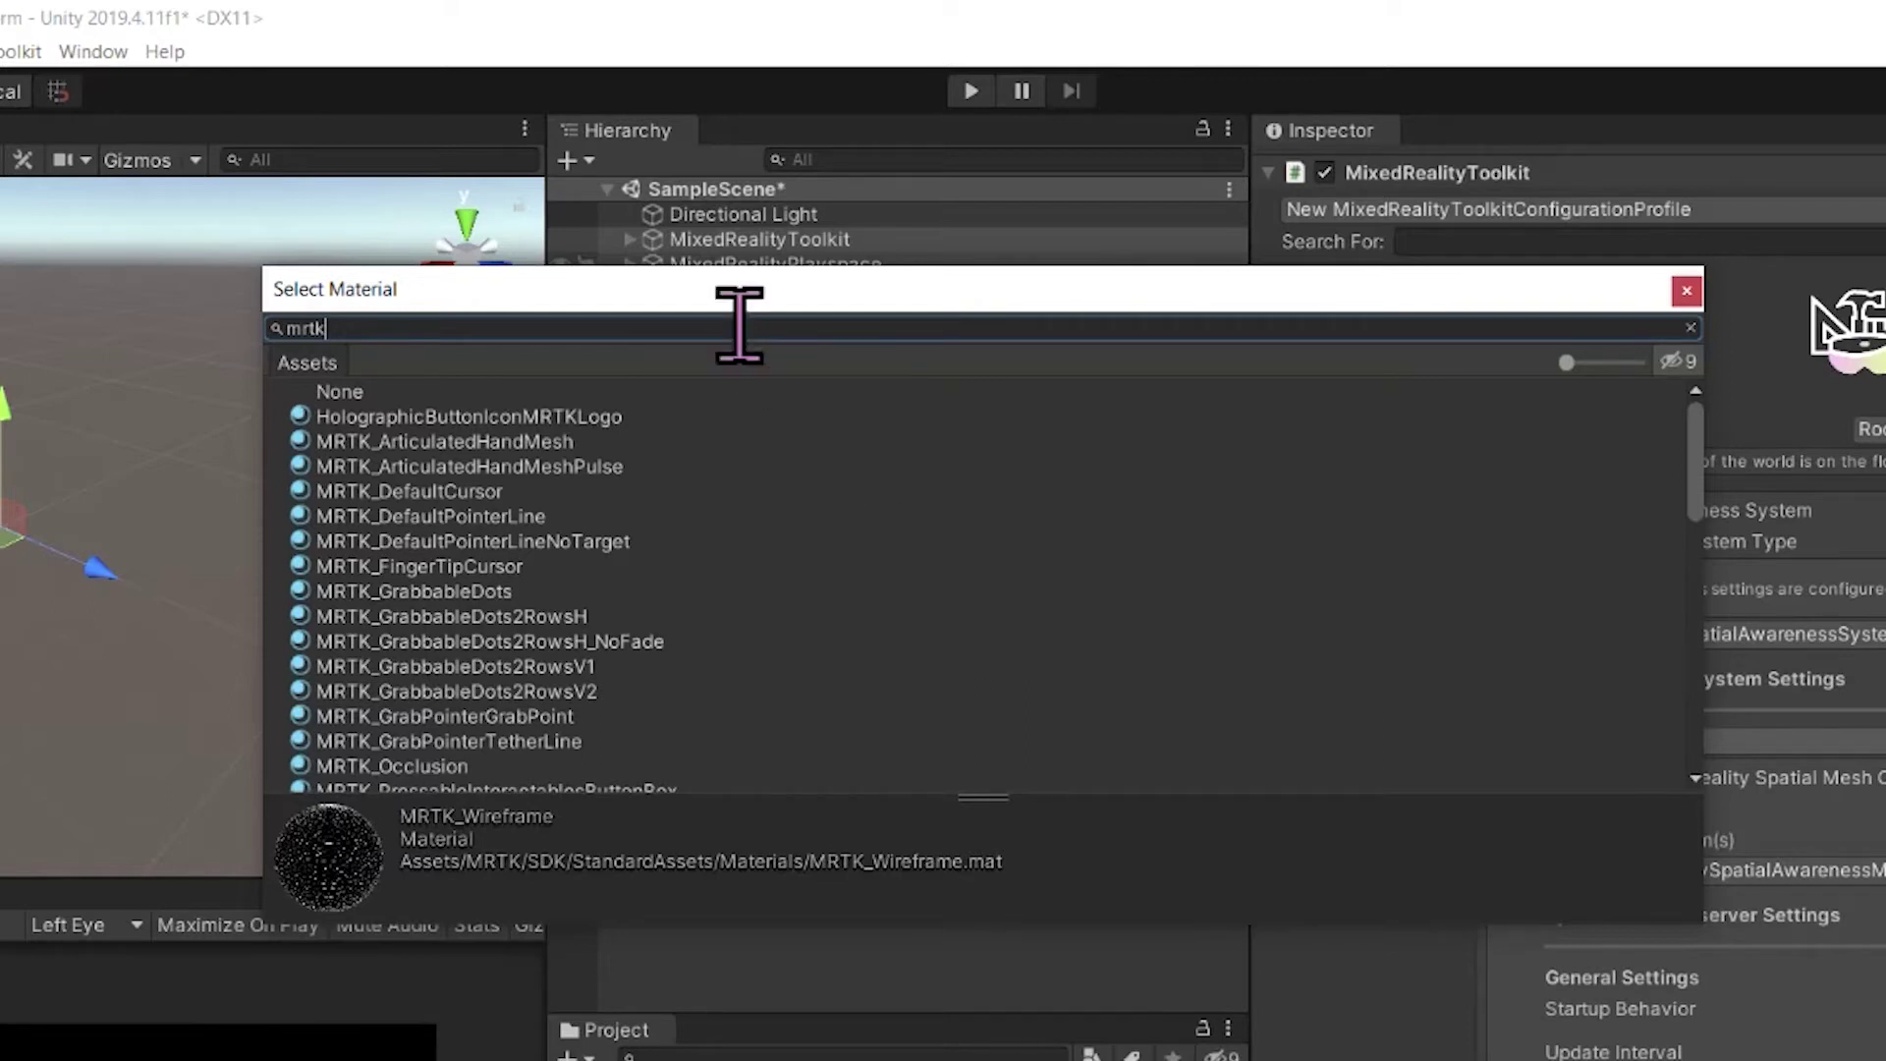
pyautogui.write('_sur')
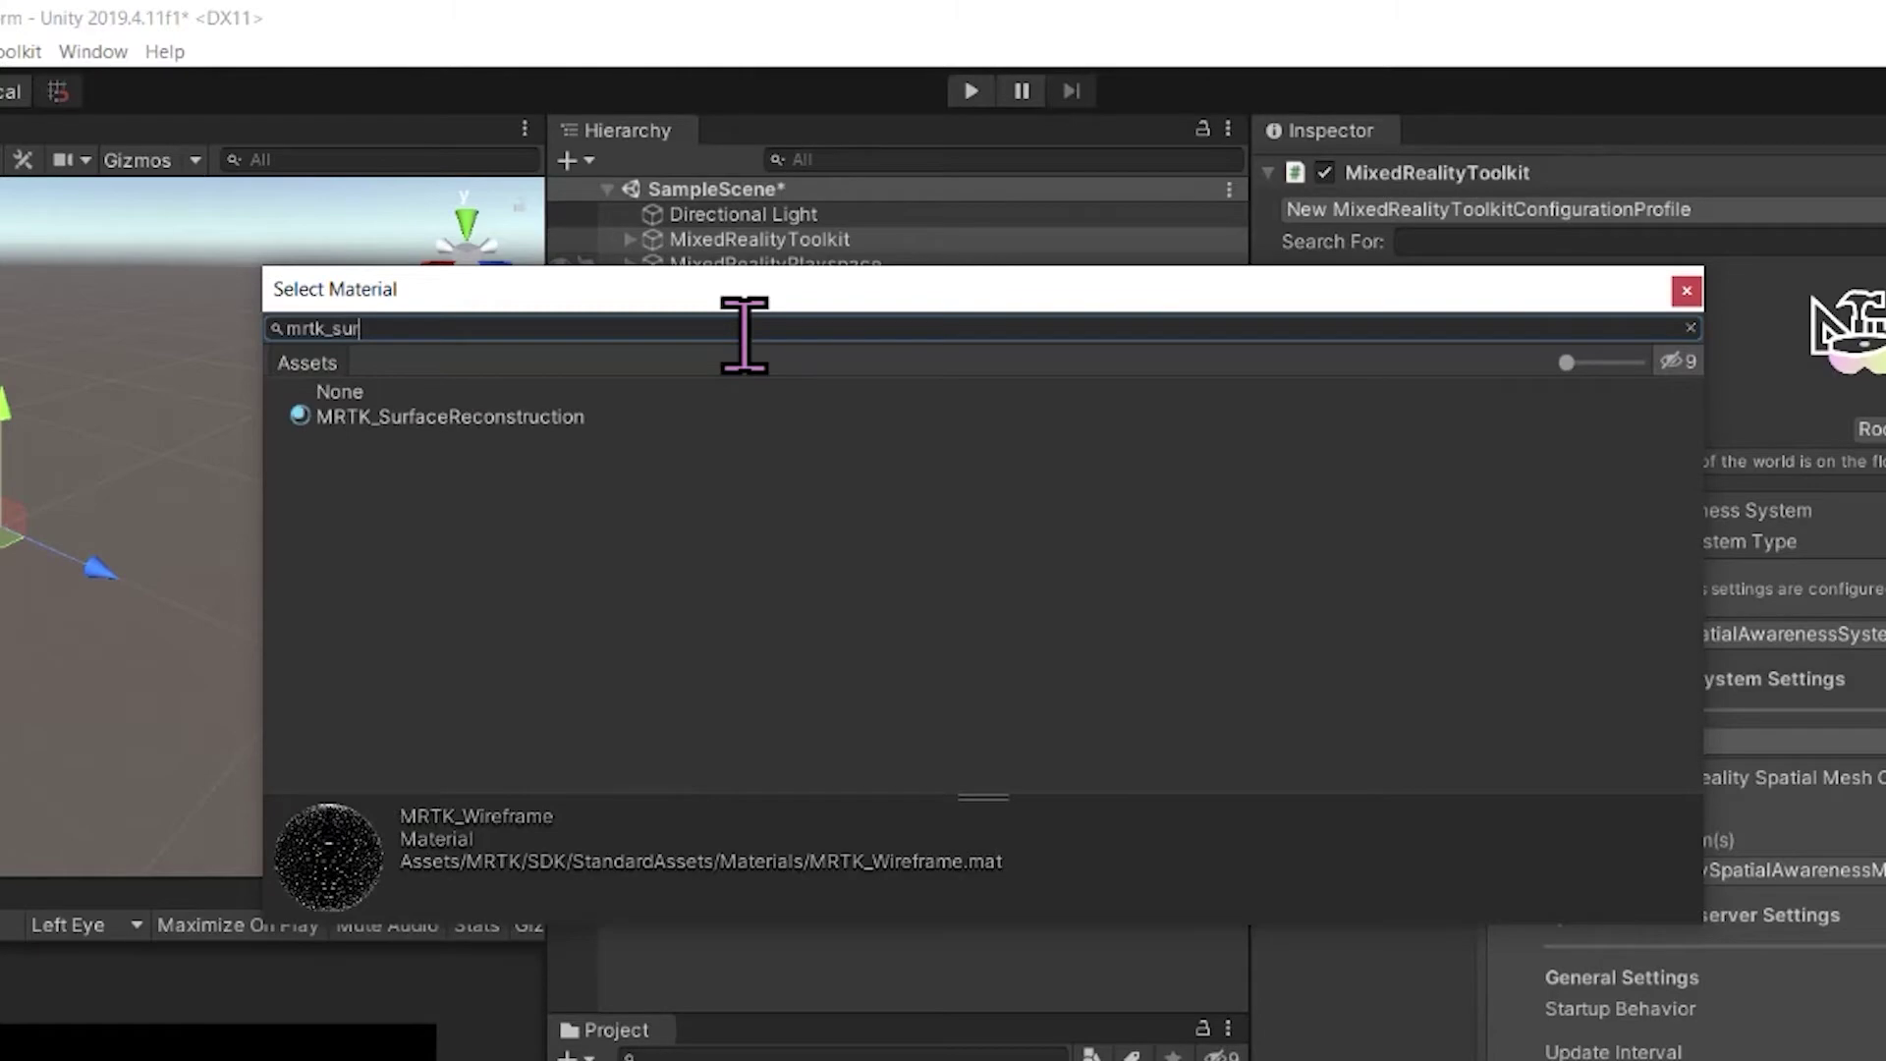
pyautogui.click(538, 419)
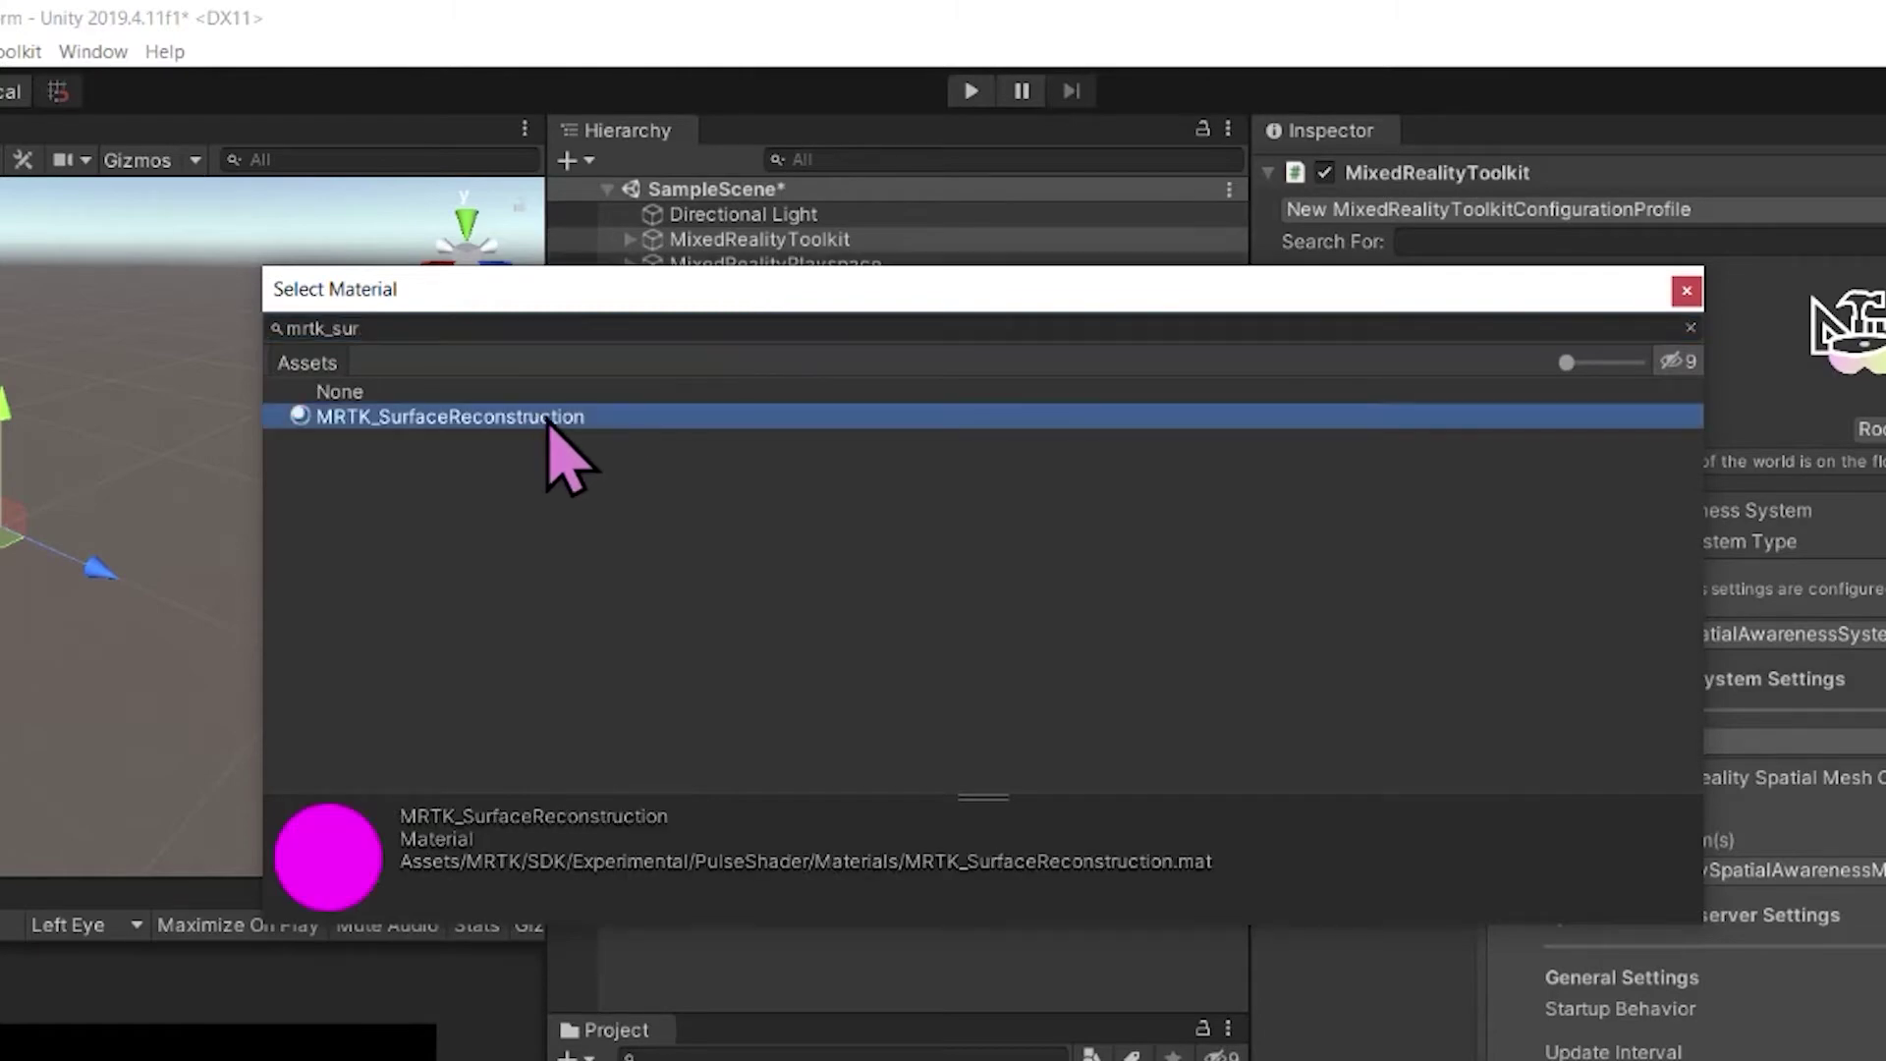
pyautogui.click(1686, 290)
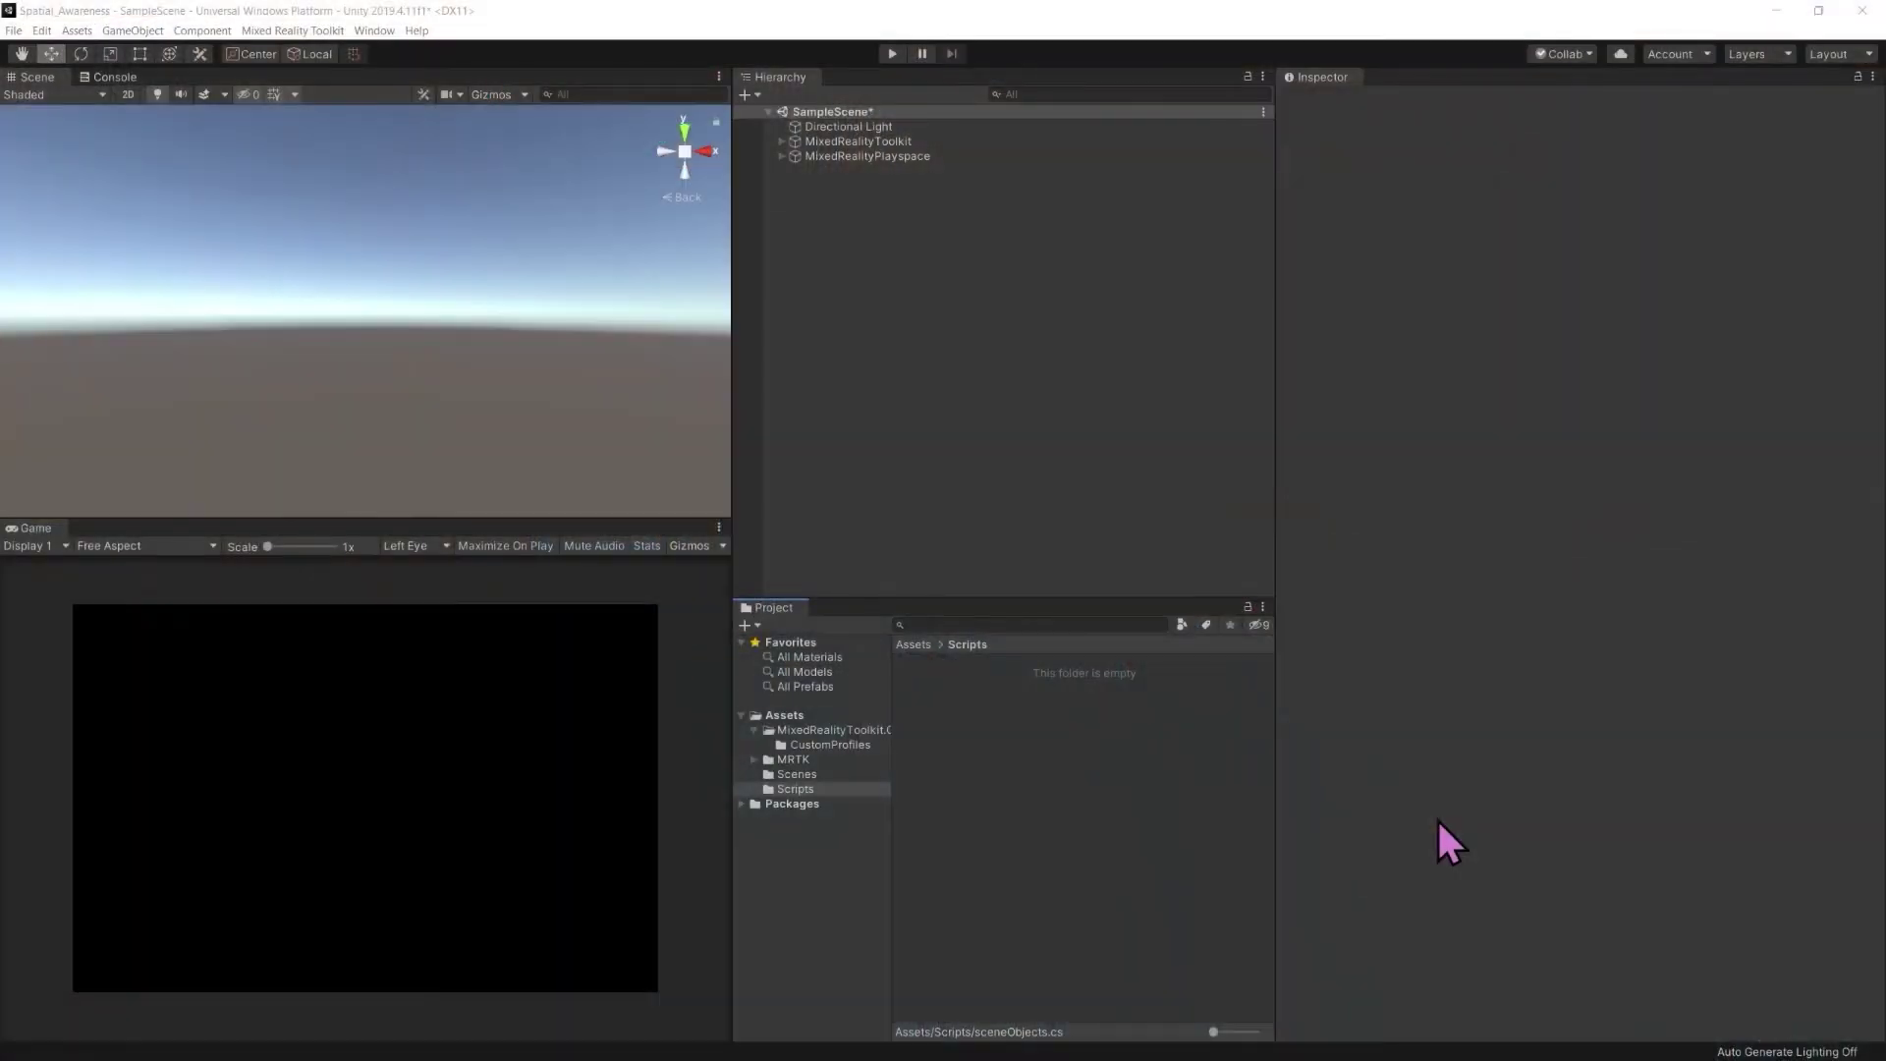
# Add a Cube and a Sphere as 3D objects to SampleScene
pyautogui.rightClick(797, 212)
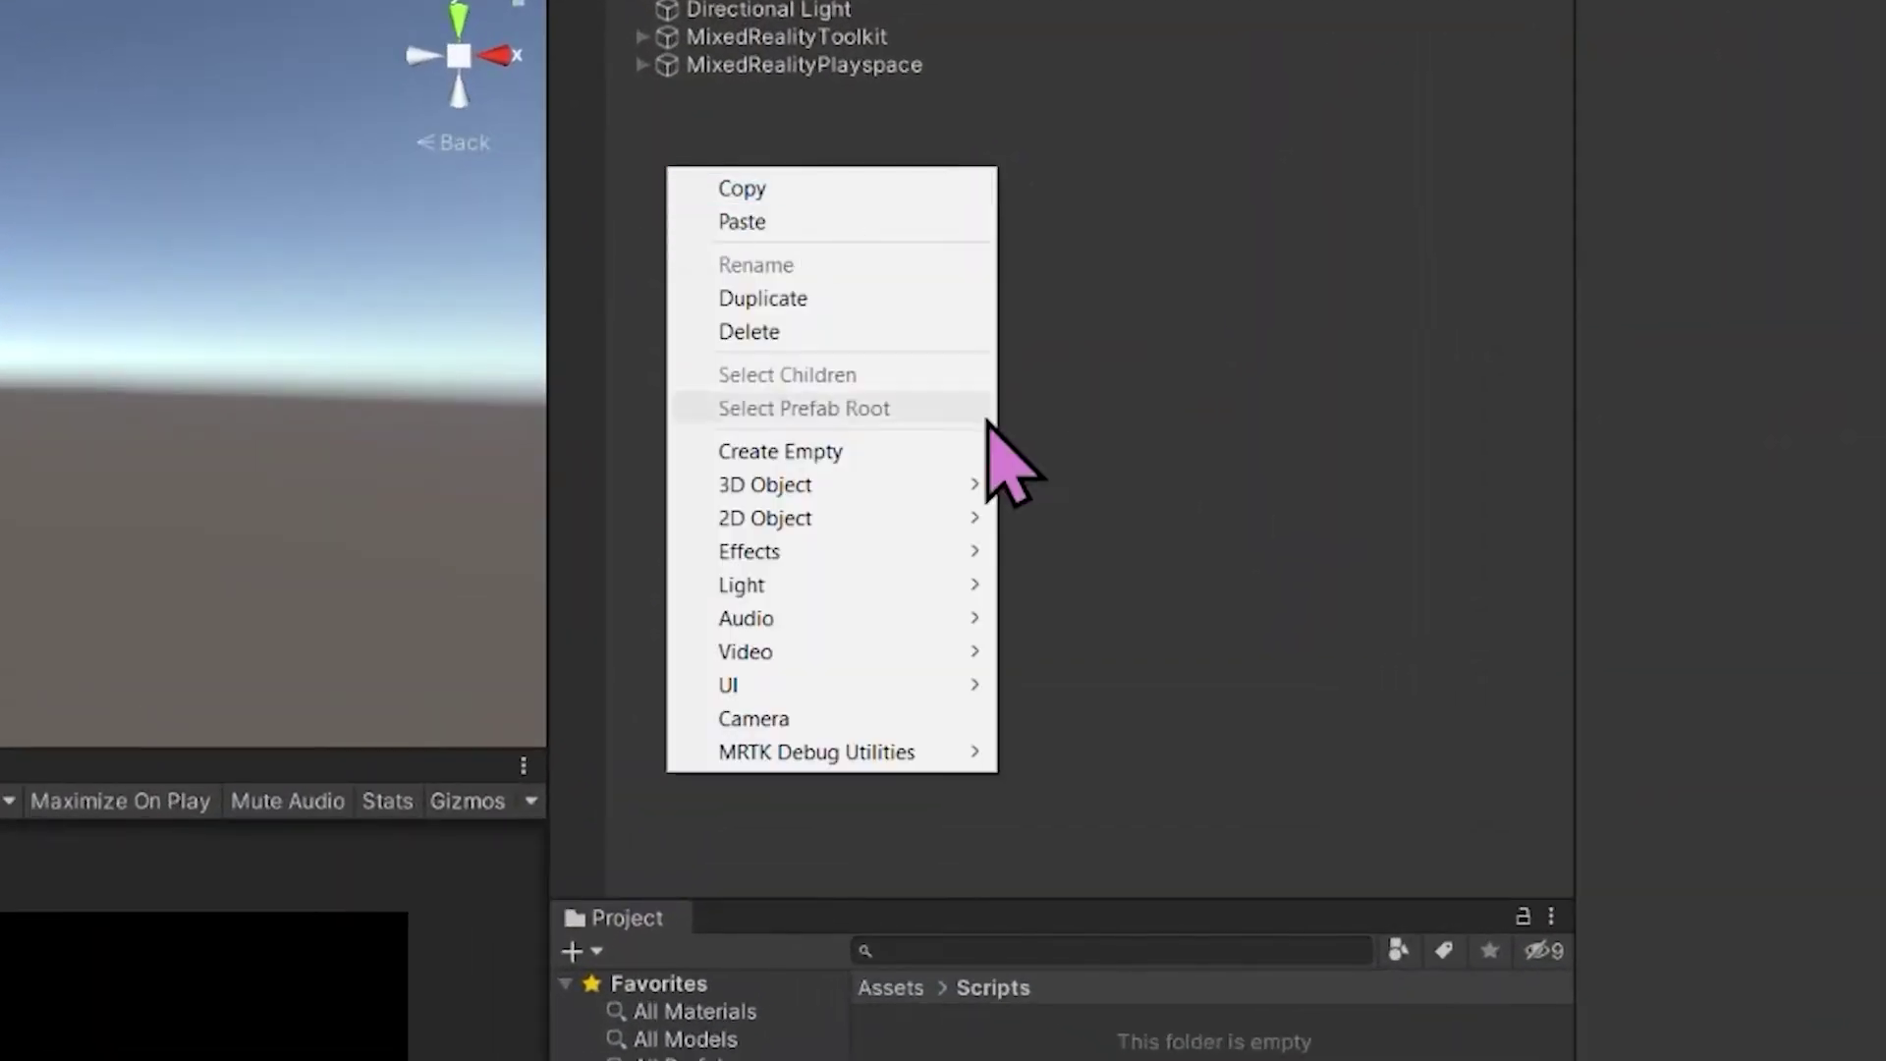
pyautogui.moveTo(953, 489)
pyautogui.click(1090, 485)
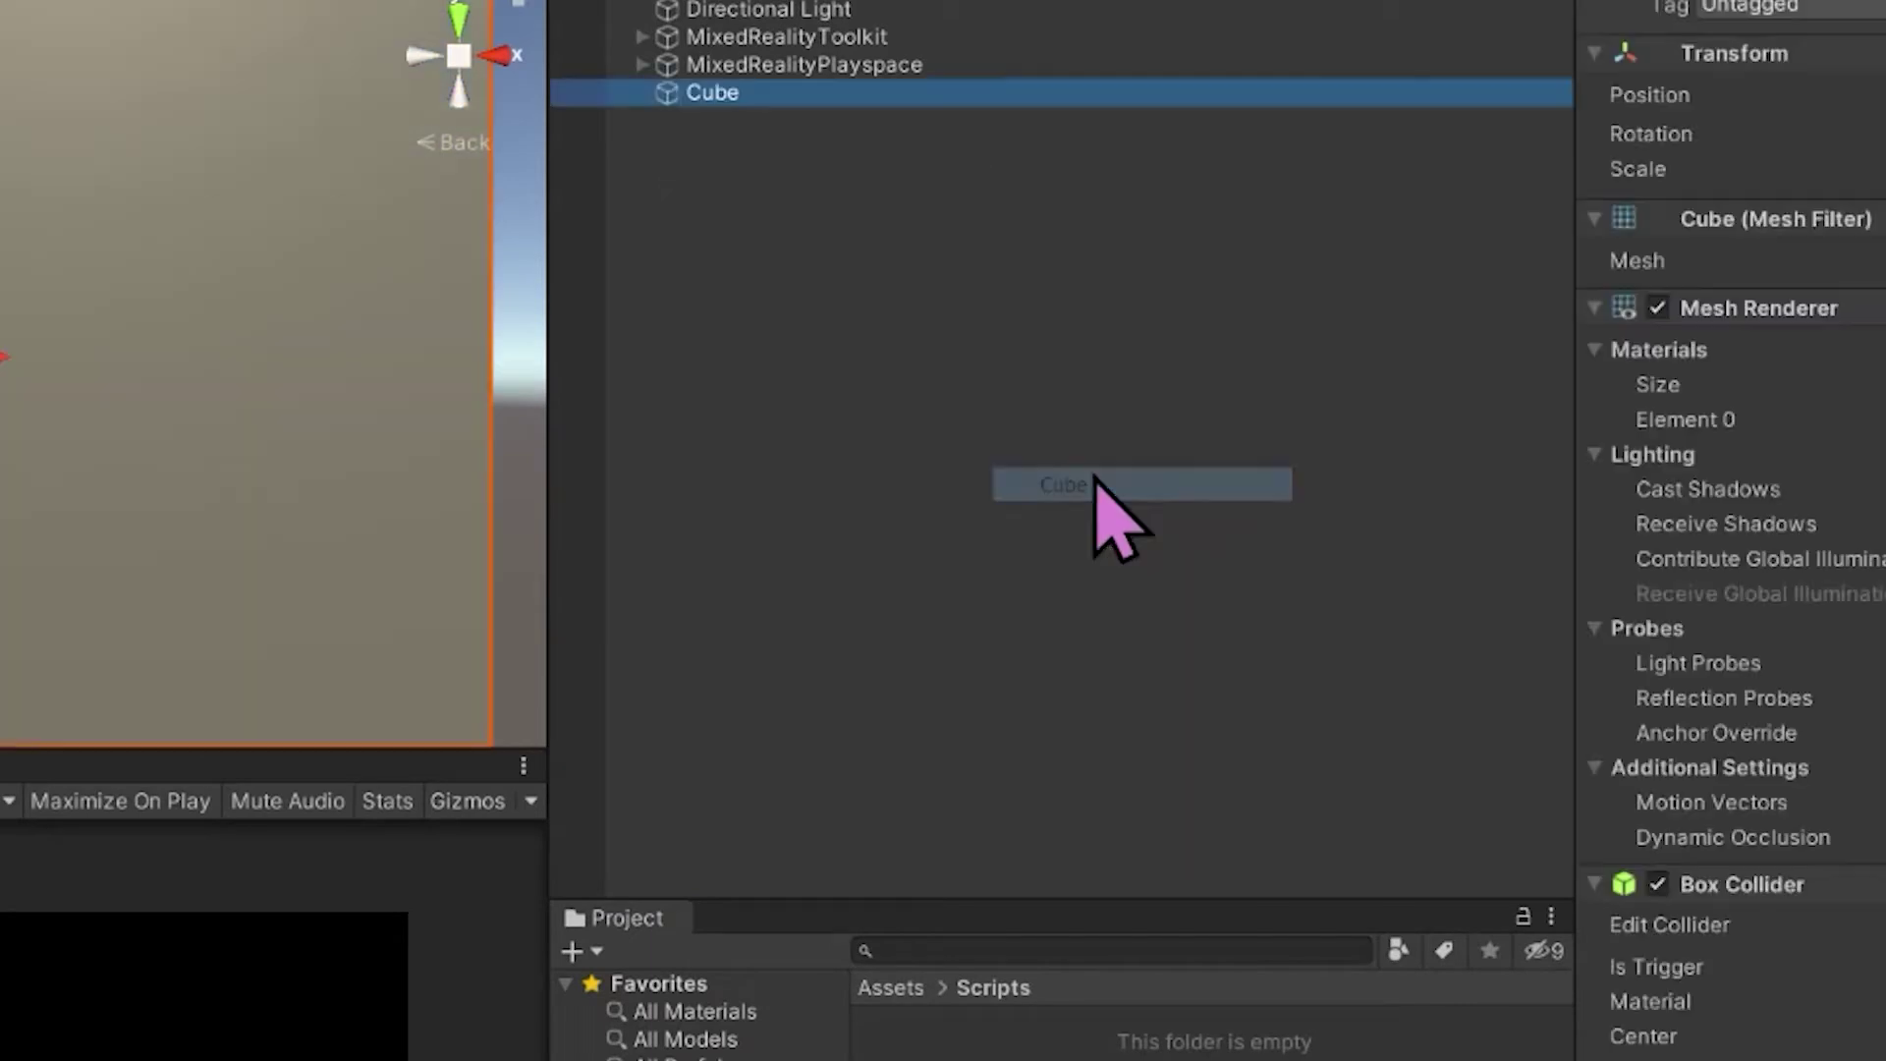
pyautogui.click(791, 257)
pyautogui.rightClick(798, 192)
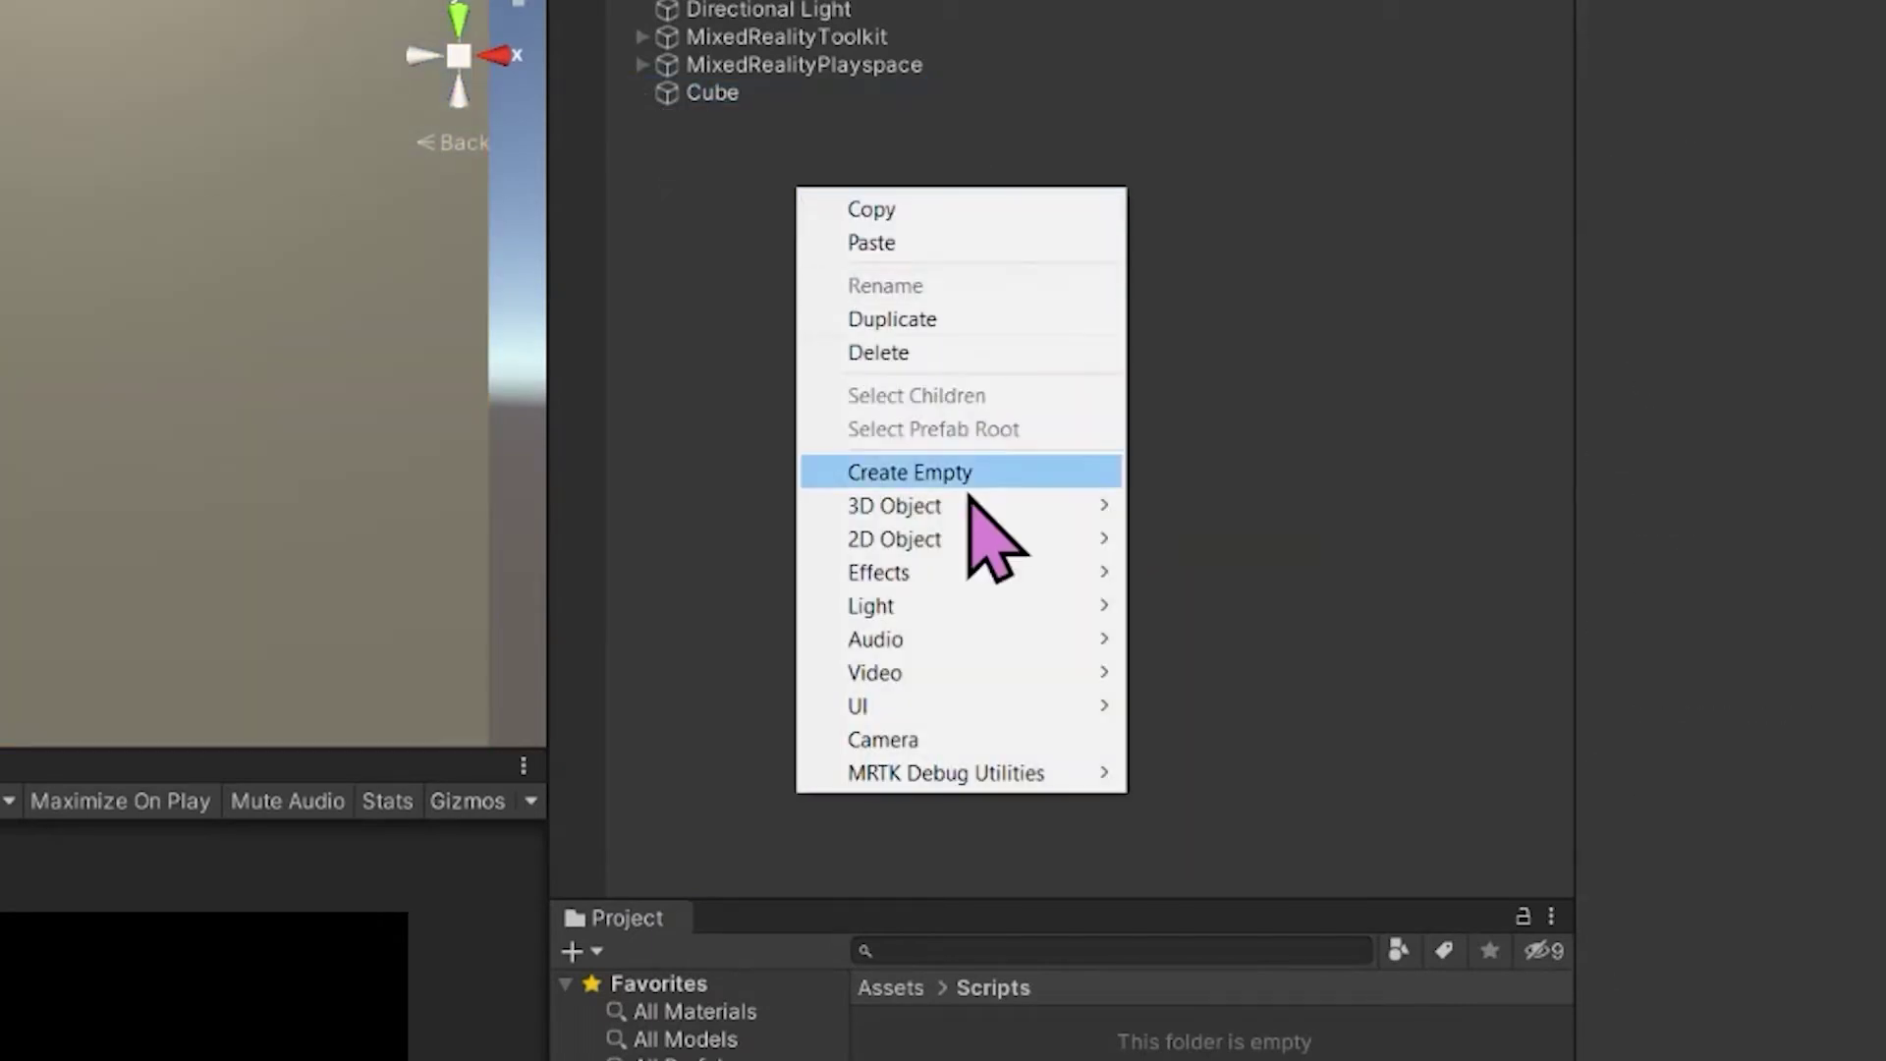
pyautogui.moveTo(1063, 503)
pyautogui.click(1299, 535)
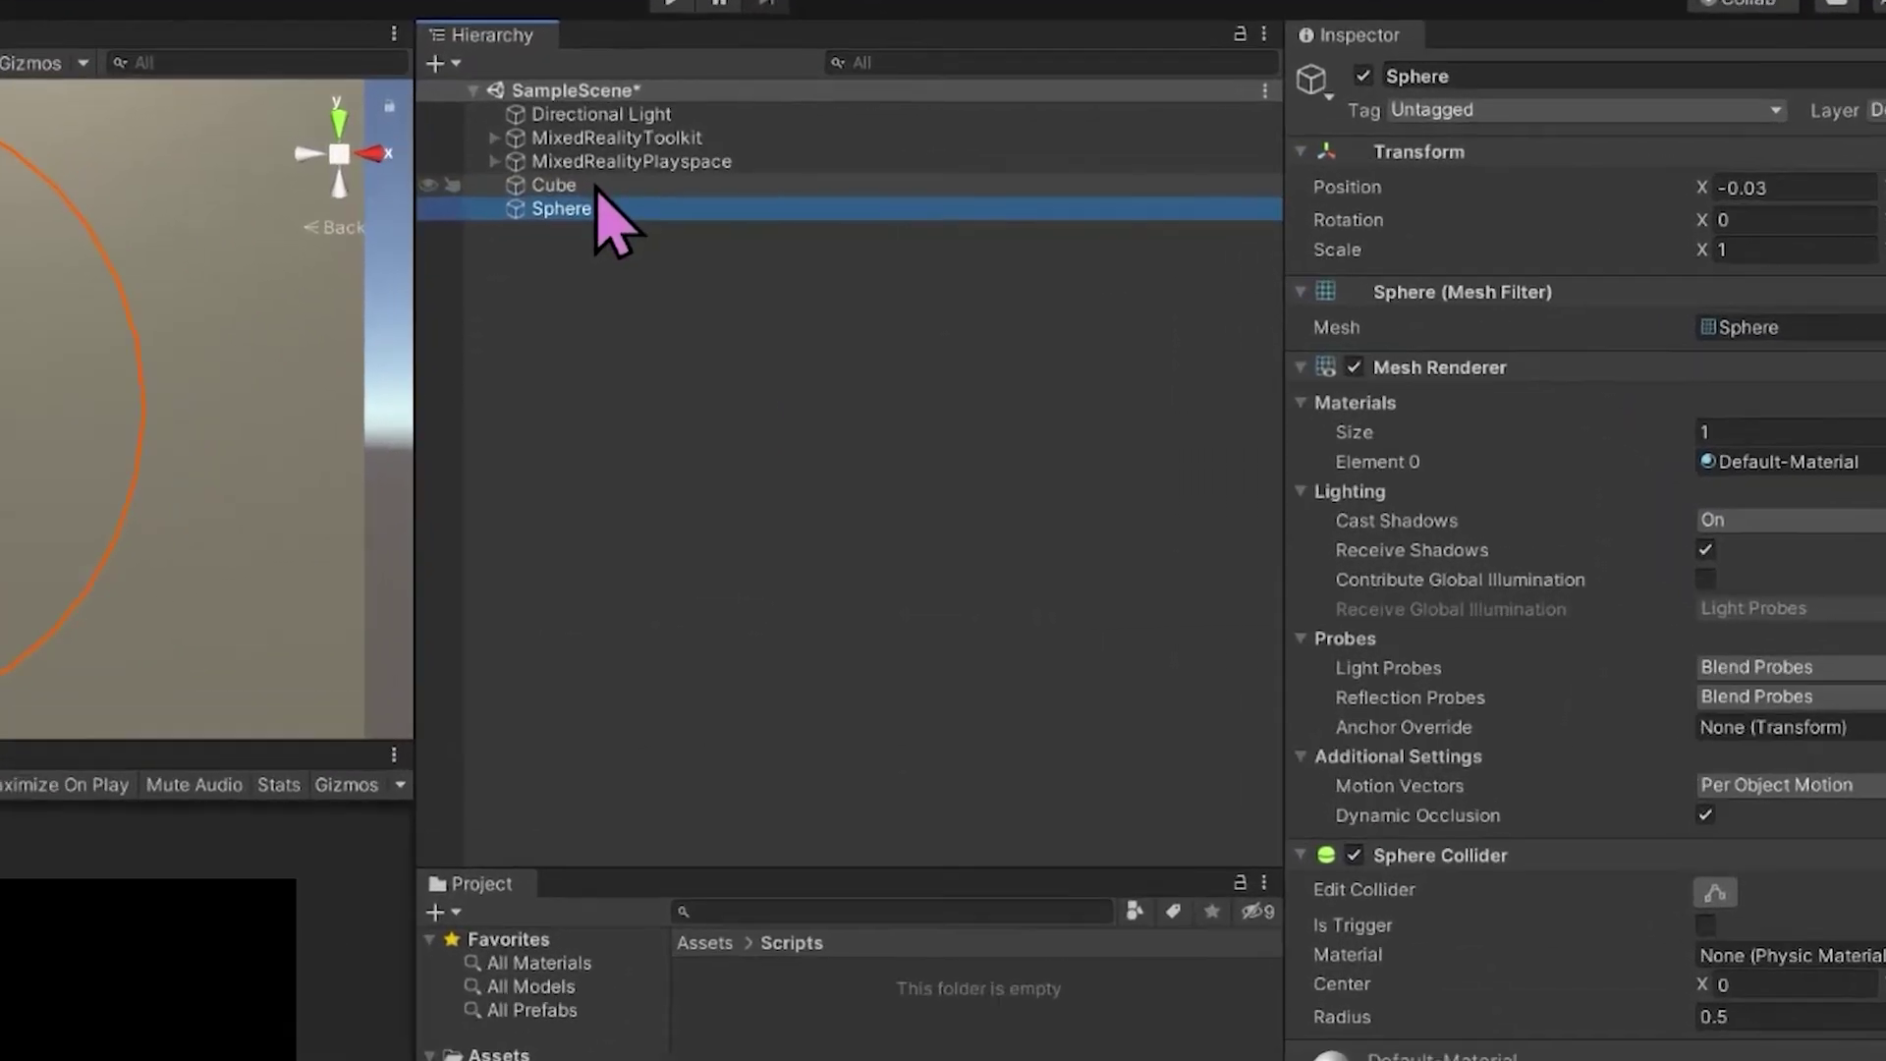
# Set the scale of both the Cube and the Sphere to 0.25 on all axes and their X position to 0
pyautogui.keyDown('ctrl'); pyautogui.click(846, 172); pyautogui.keyUp('ctrl')
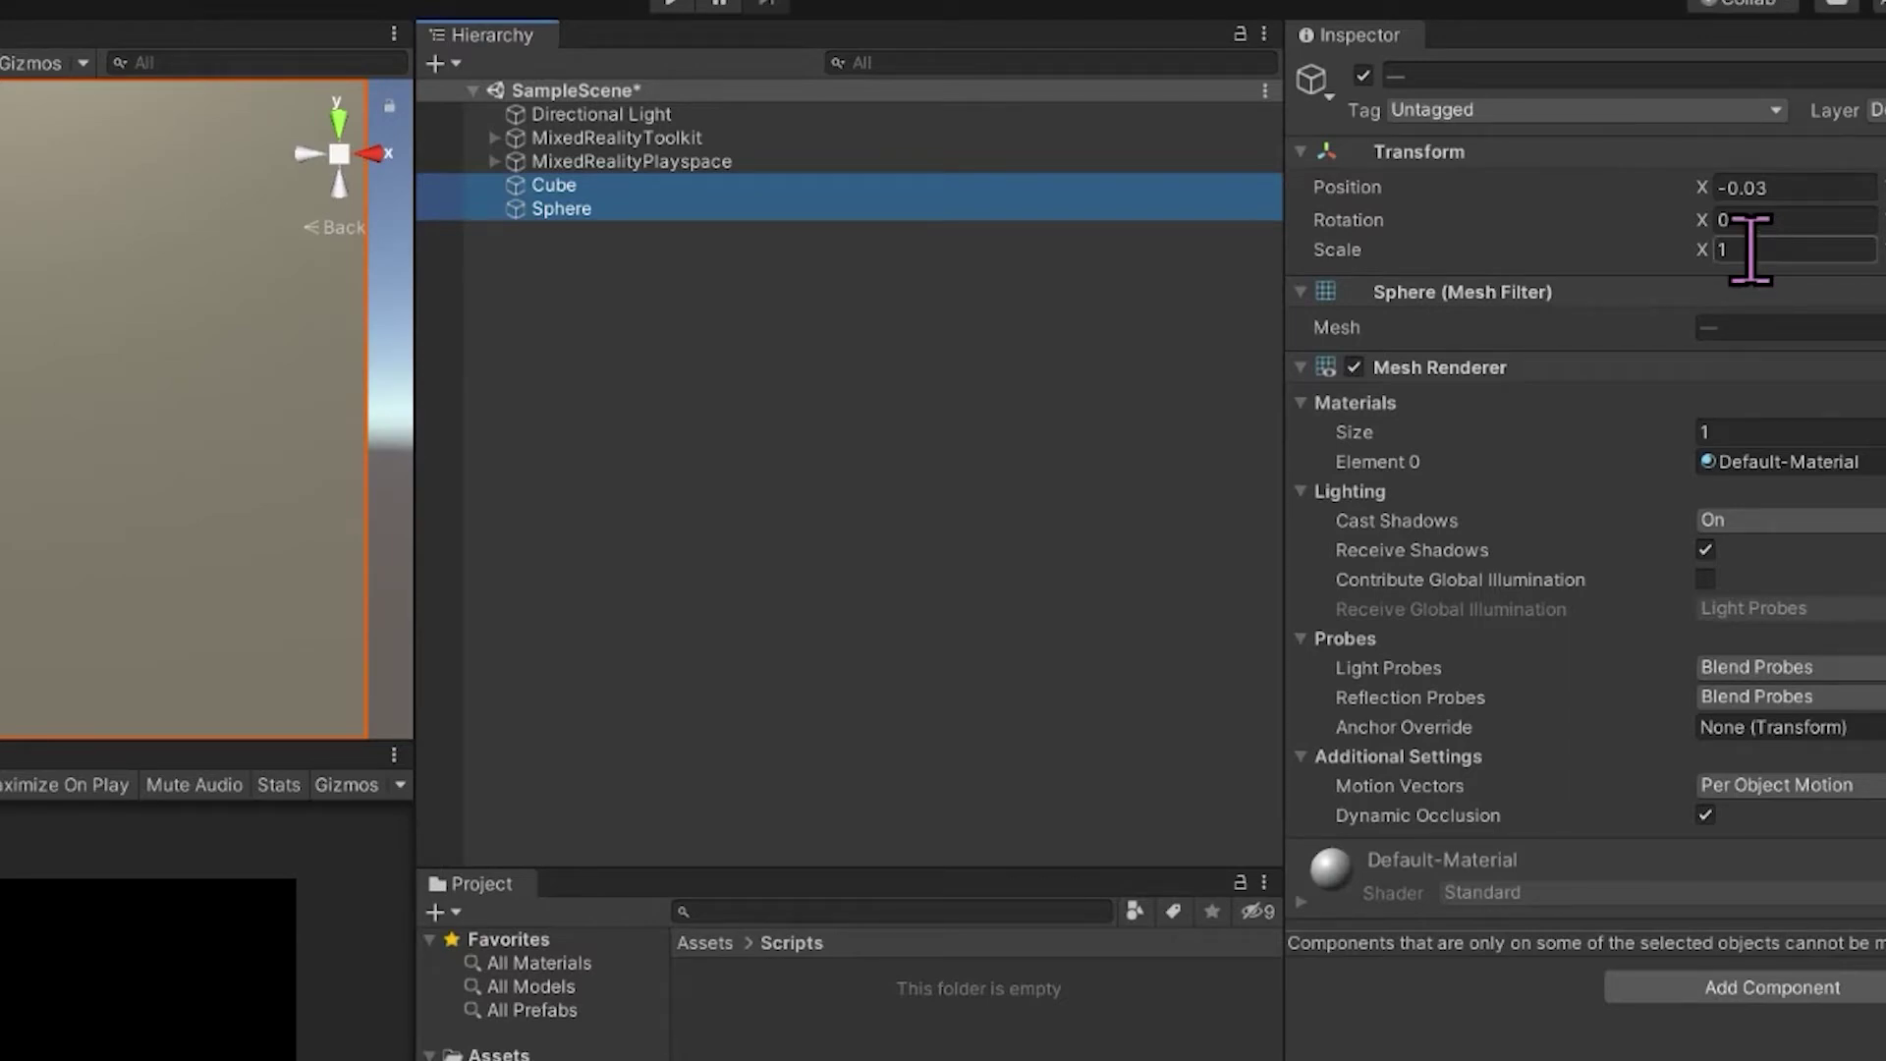
pyautogui.click(1751, 250)
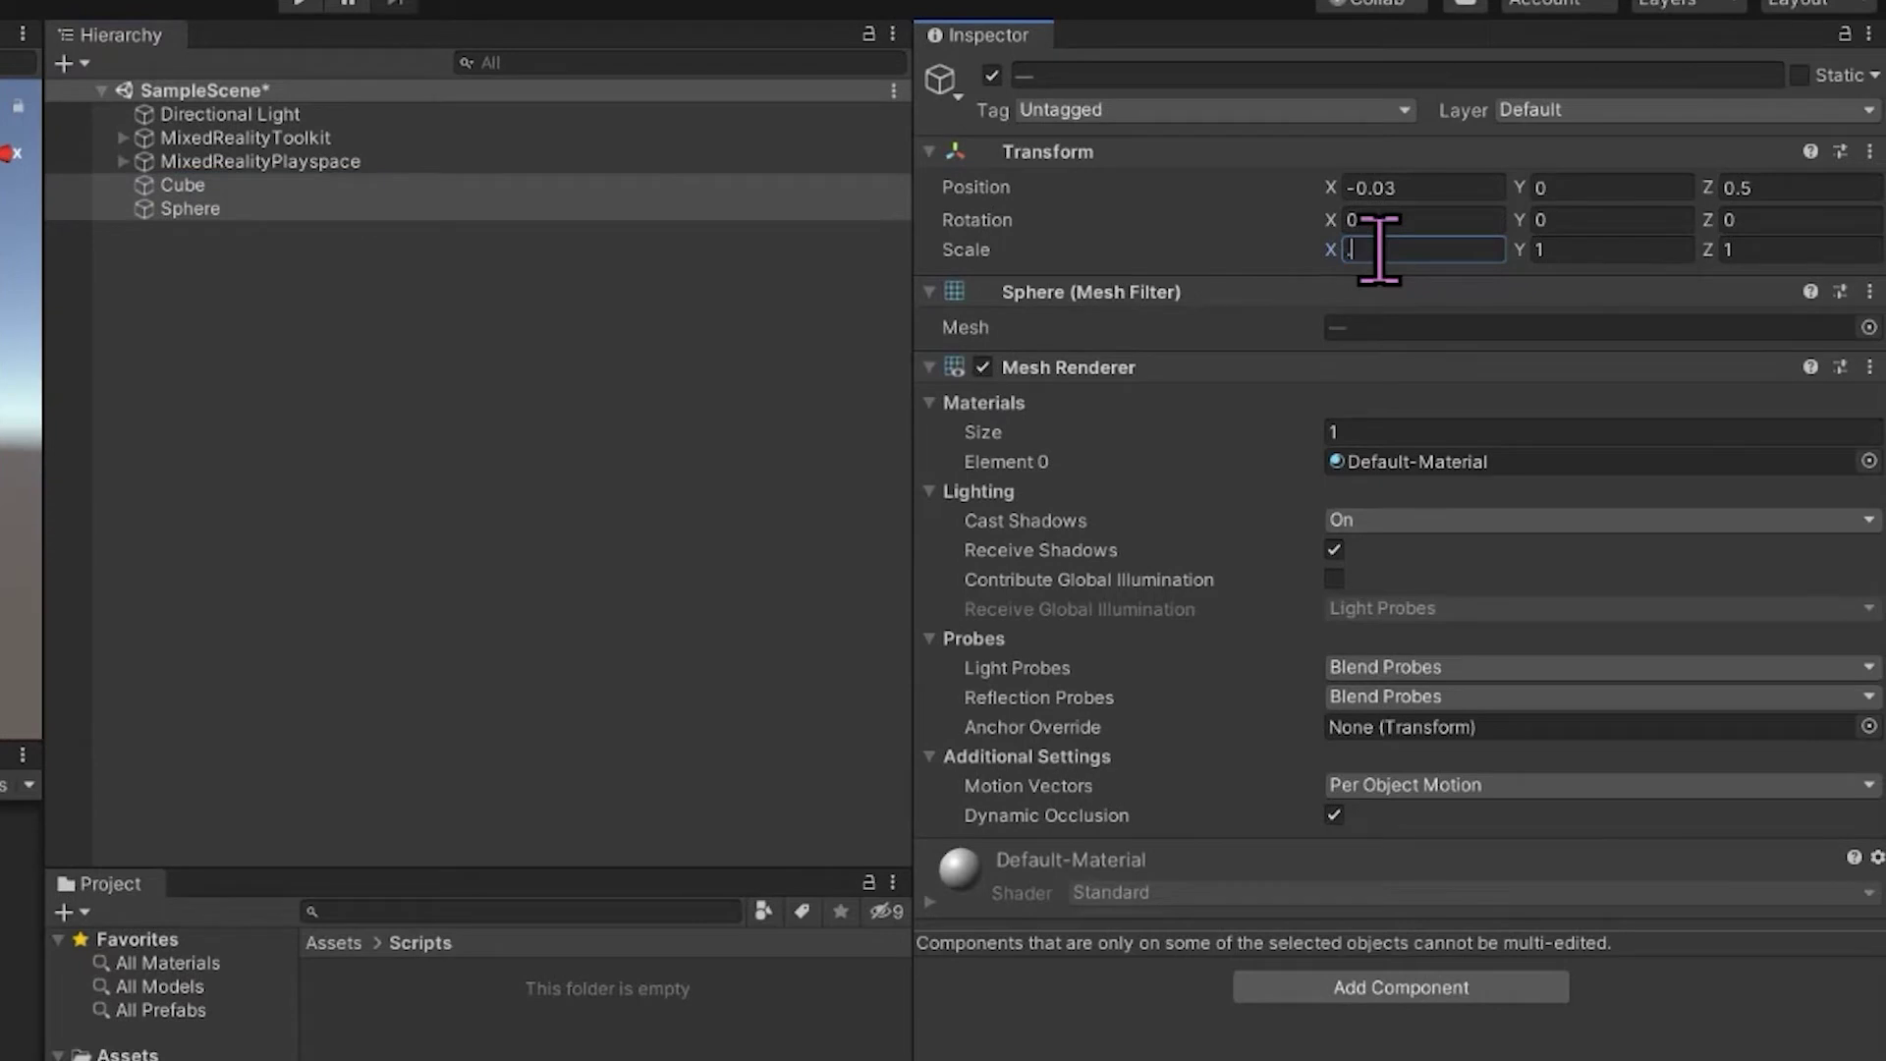
pyautogui.write('.25')
pyautogui.click(1572, 252)
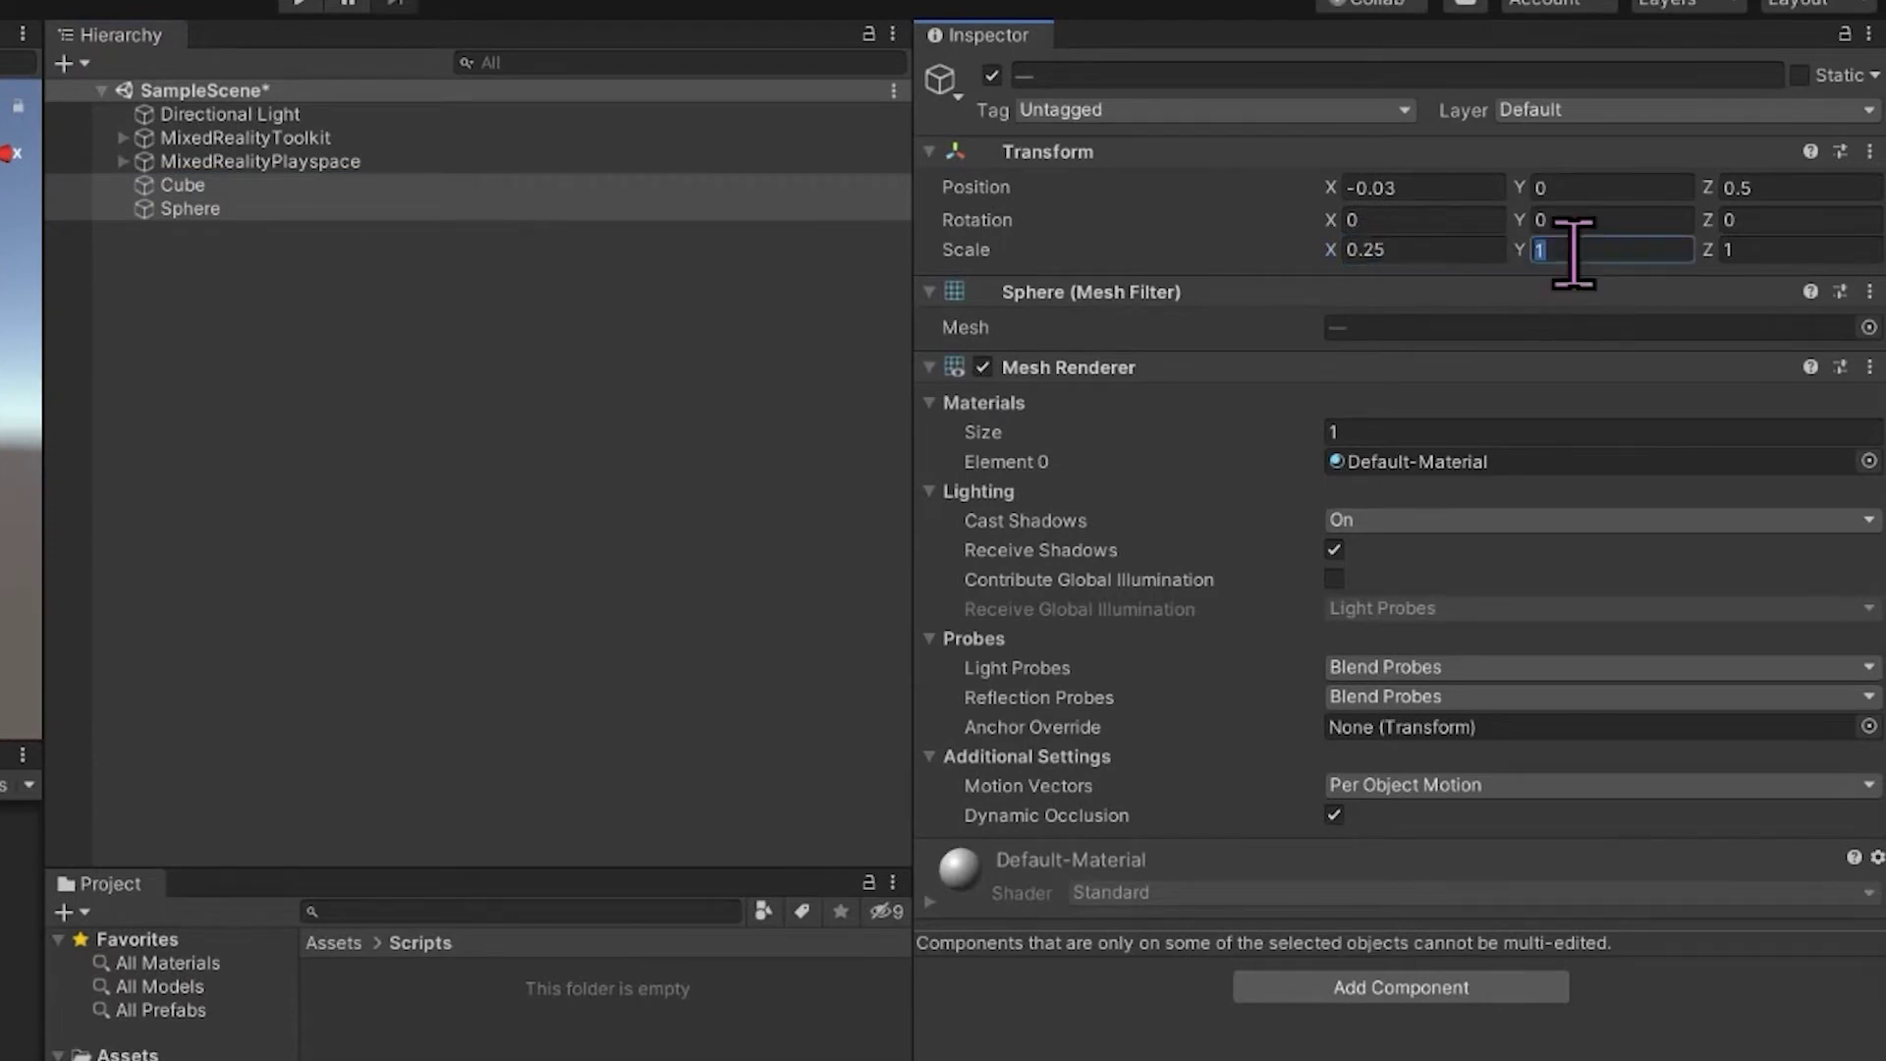
pyautogui.write('.25')
pyautogui.press('Return')
pyautogui.click(1825, 251)
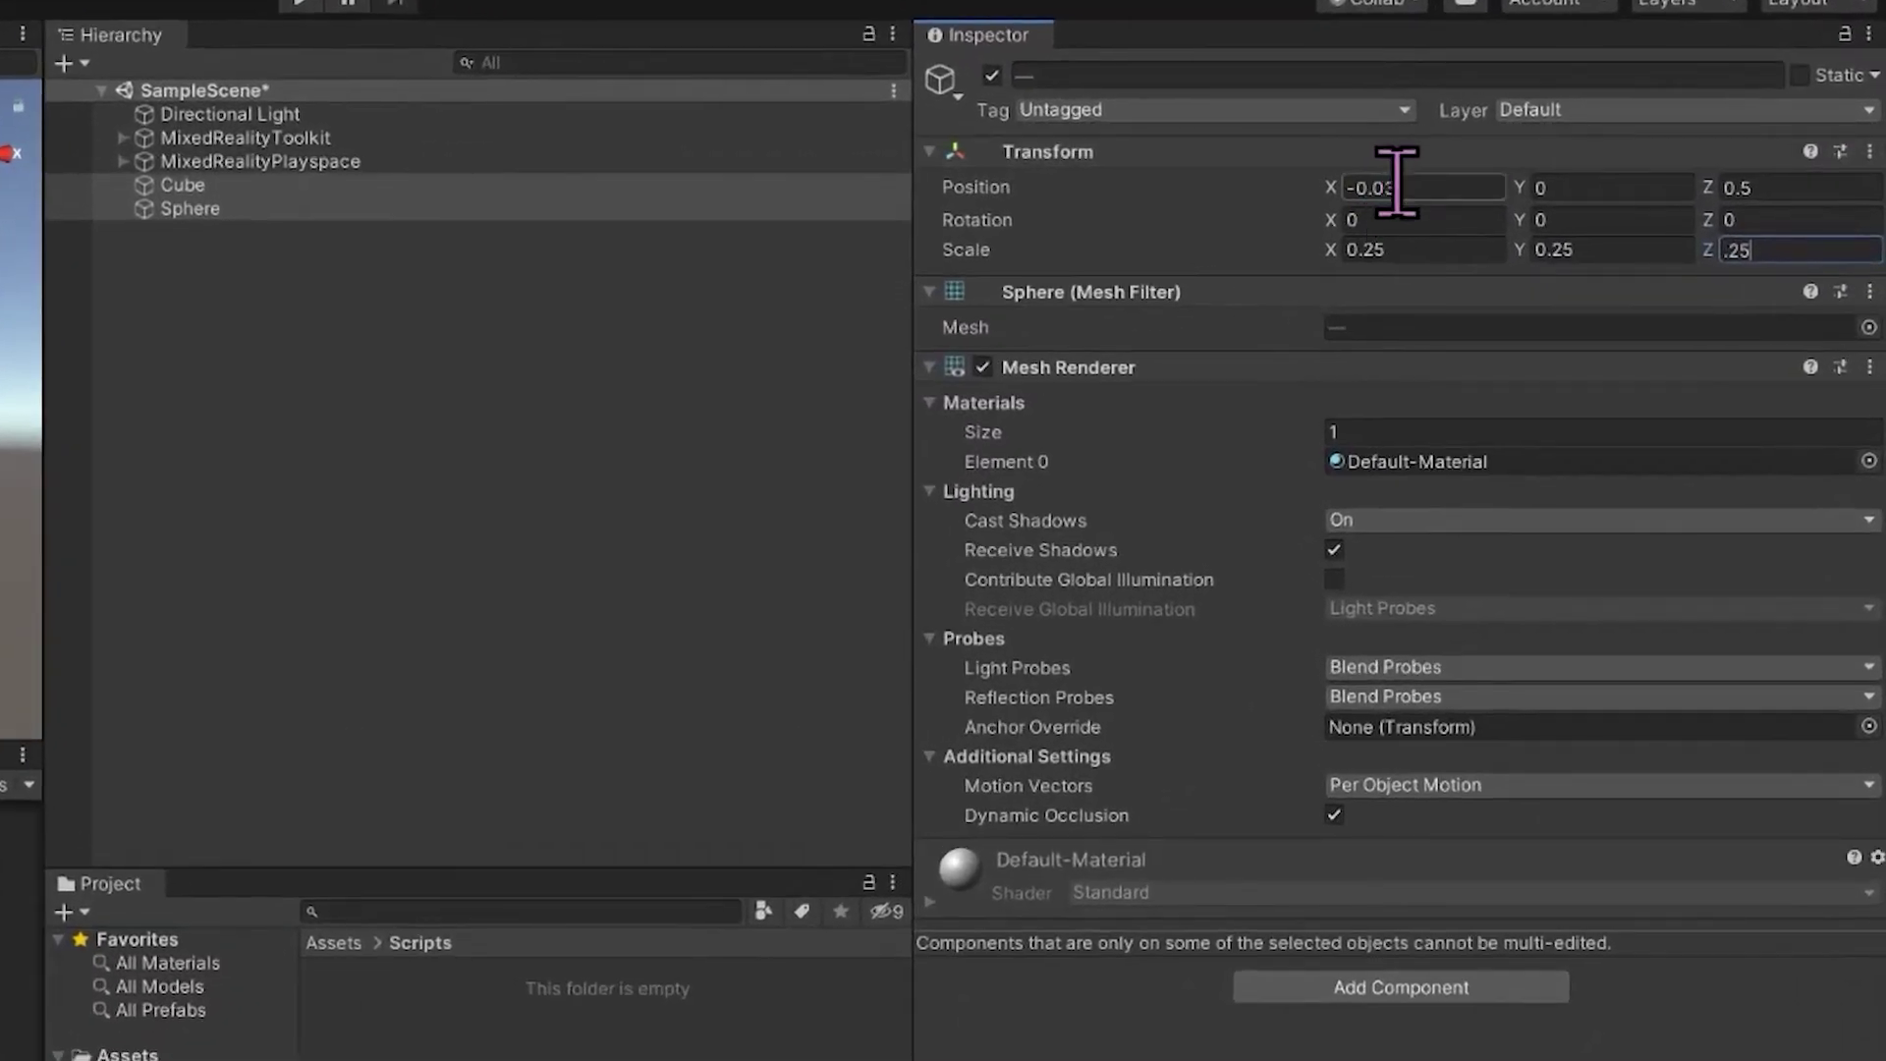
pyautogui.click(1415, 187)
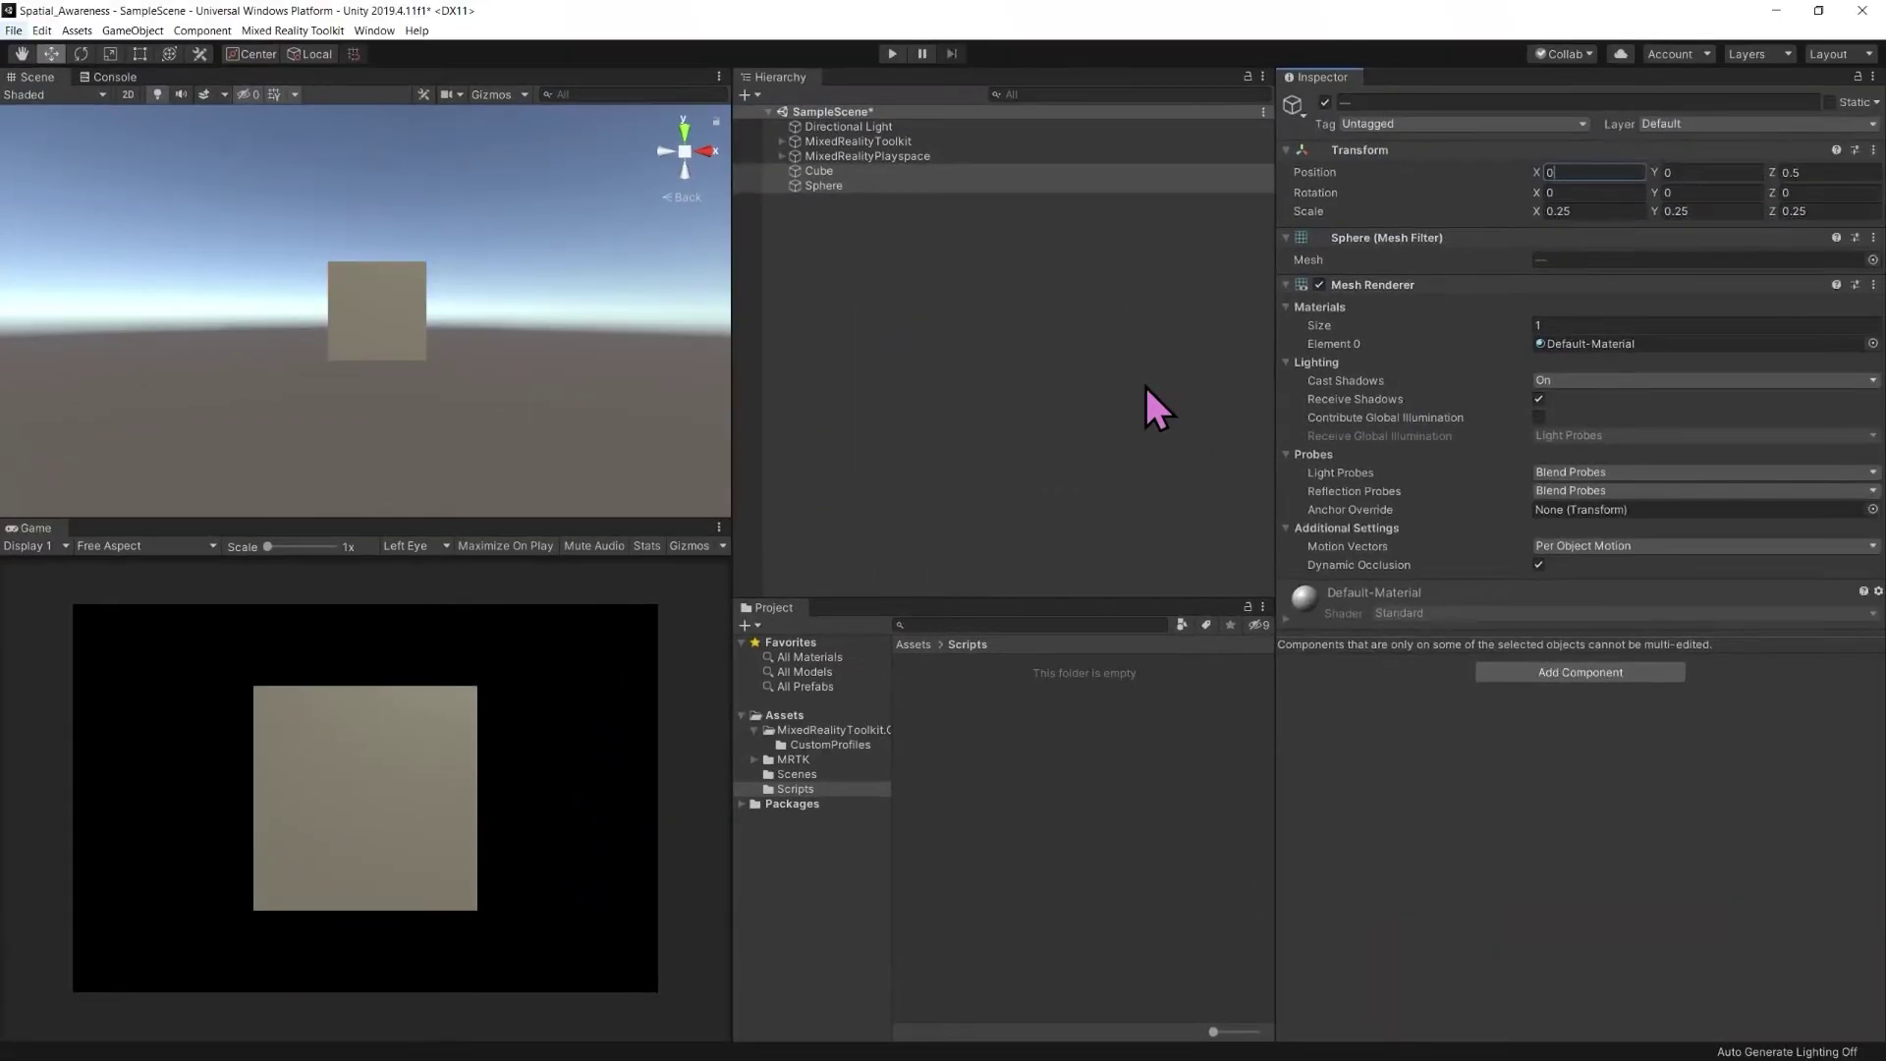
pyautogui.click(1146, 383)
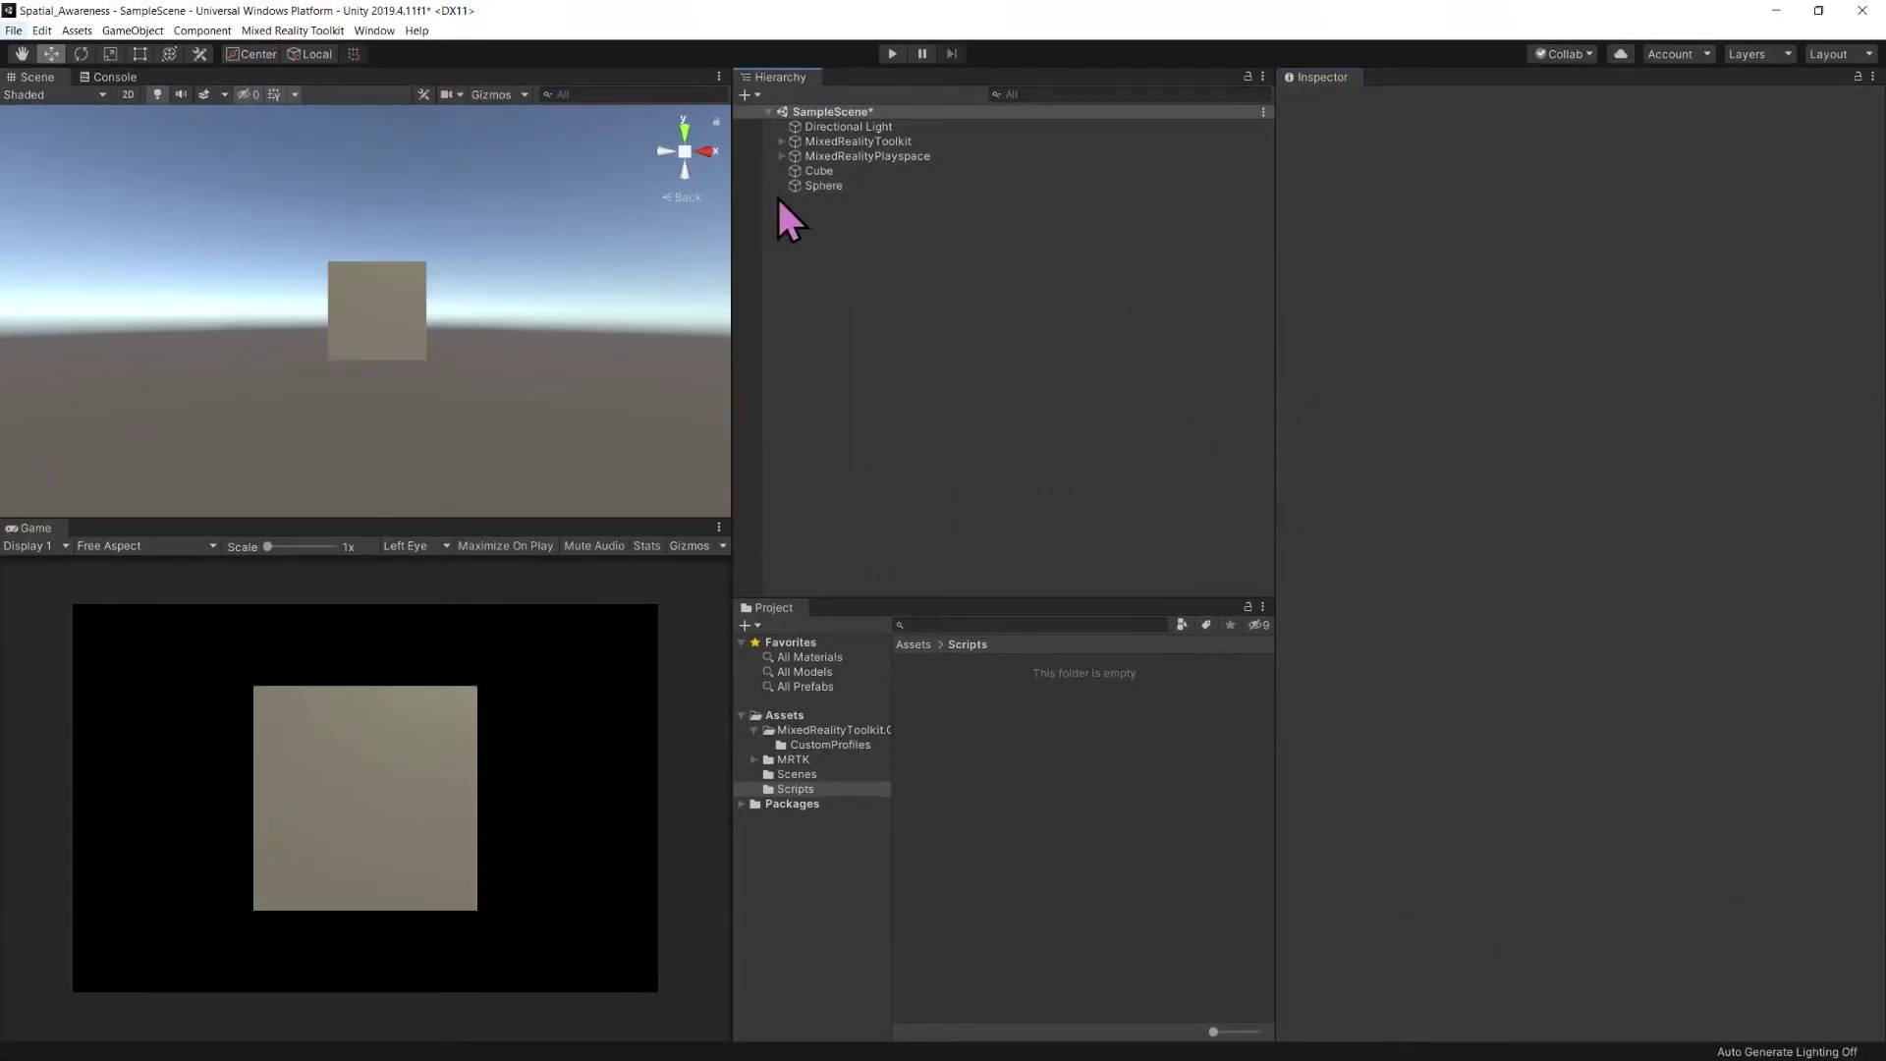
# Separate the two objects along X, moving the Sphere in the positive direction and the Cube to -0.19
pyautogui.click(816, 173)
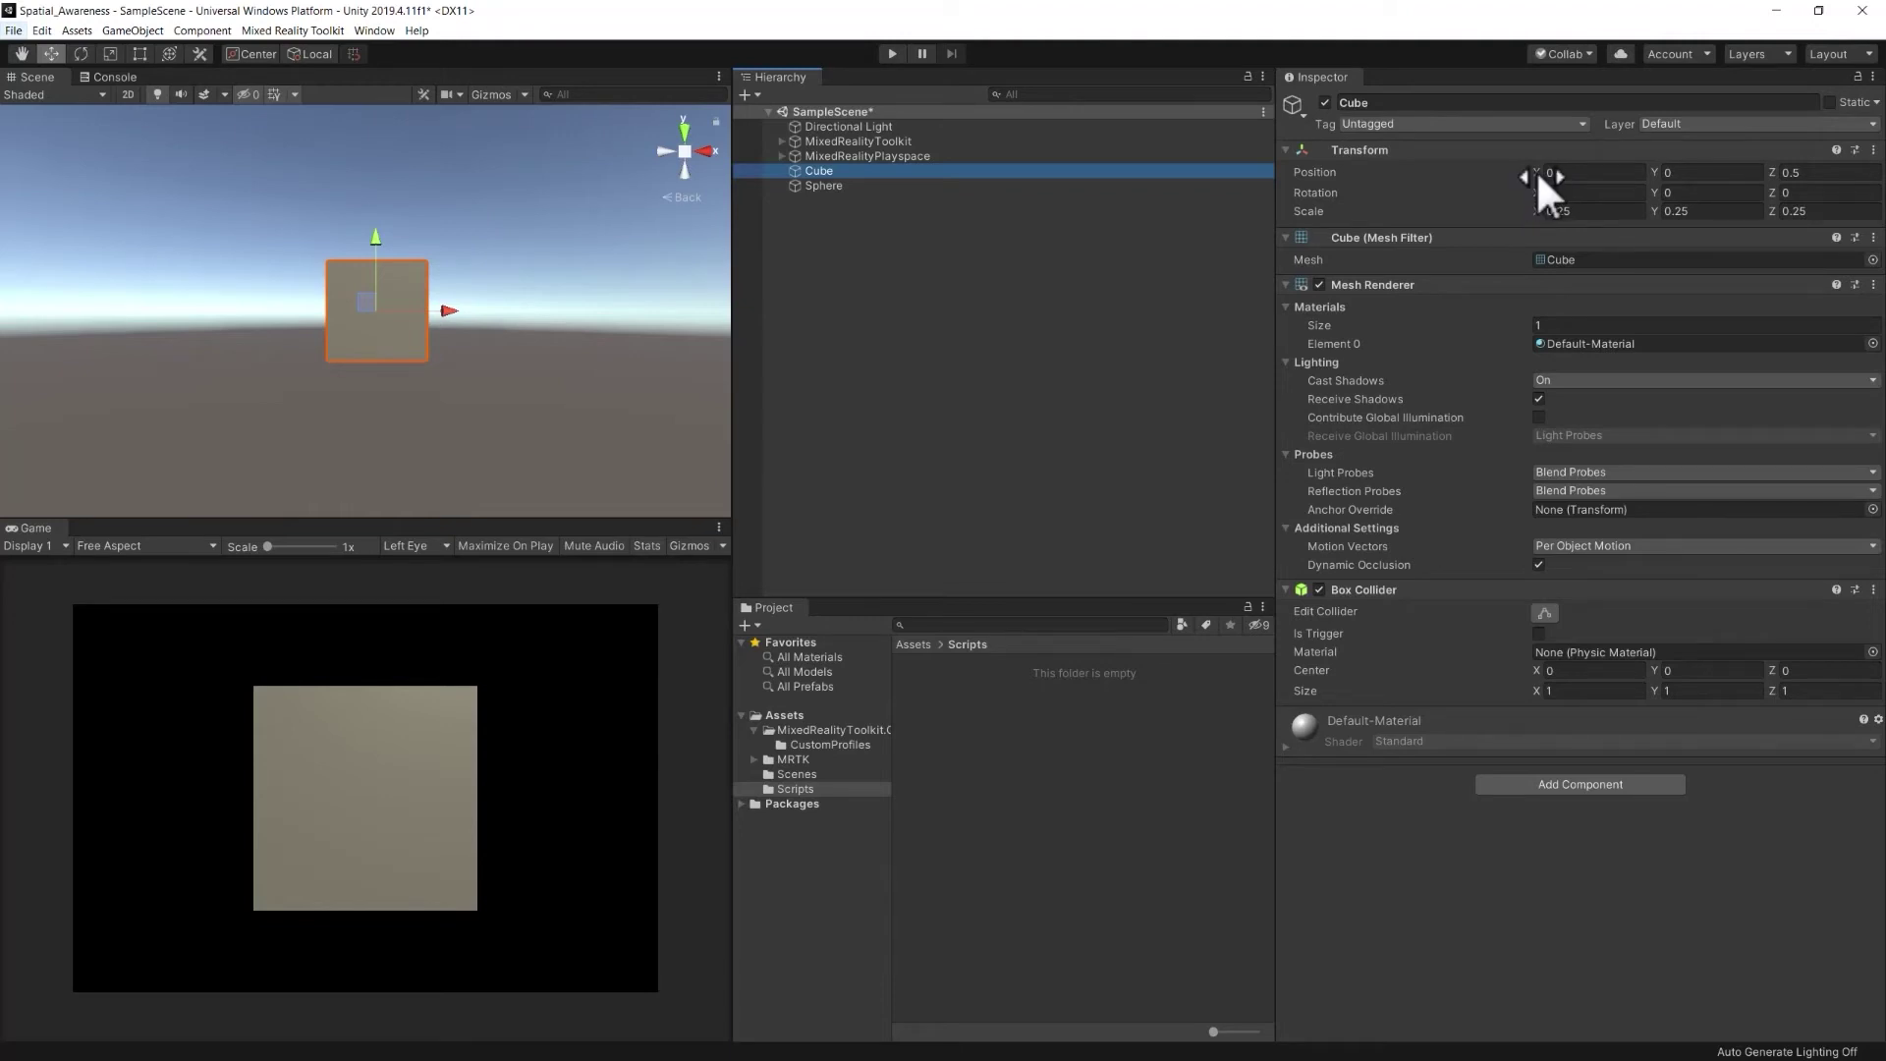
pyautogui.moveTo(1537, 169); pyautogui.dragTo(1519, 163)
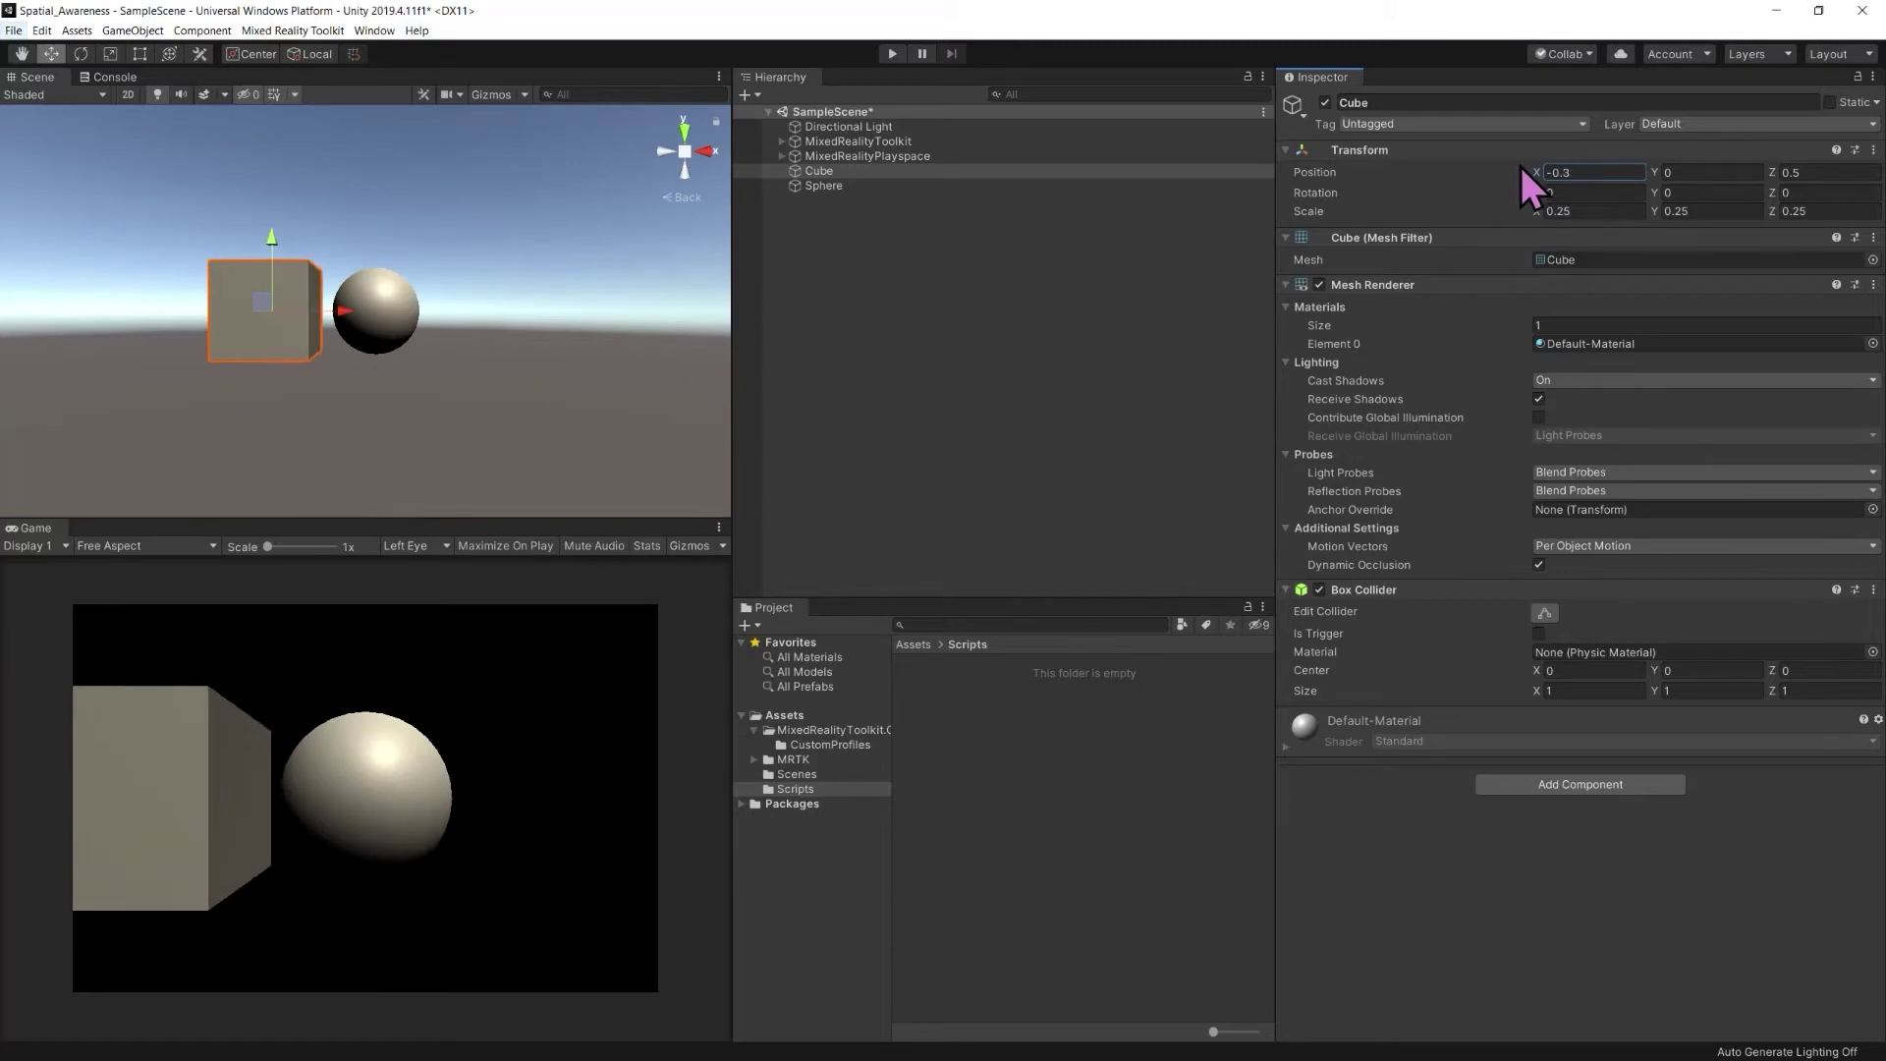
pyautogui.click(862, 185)
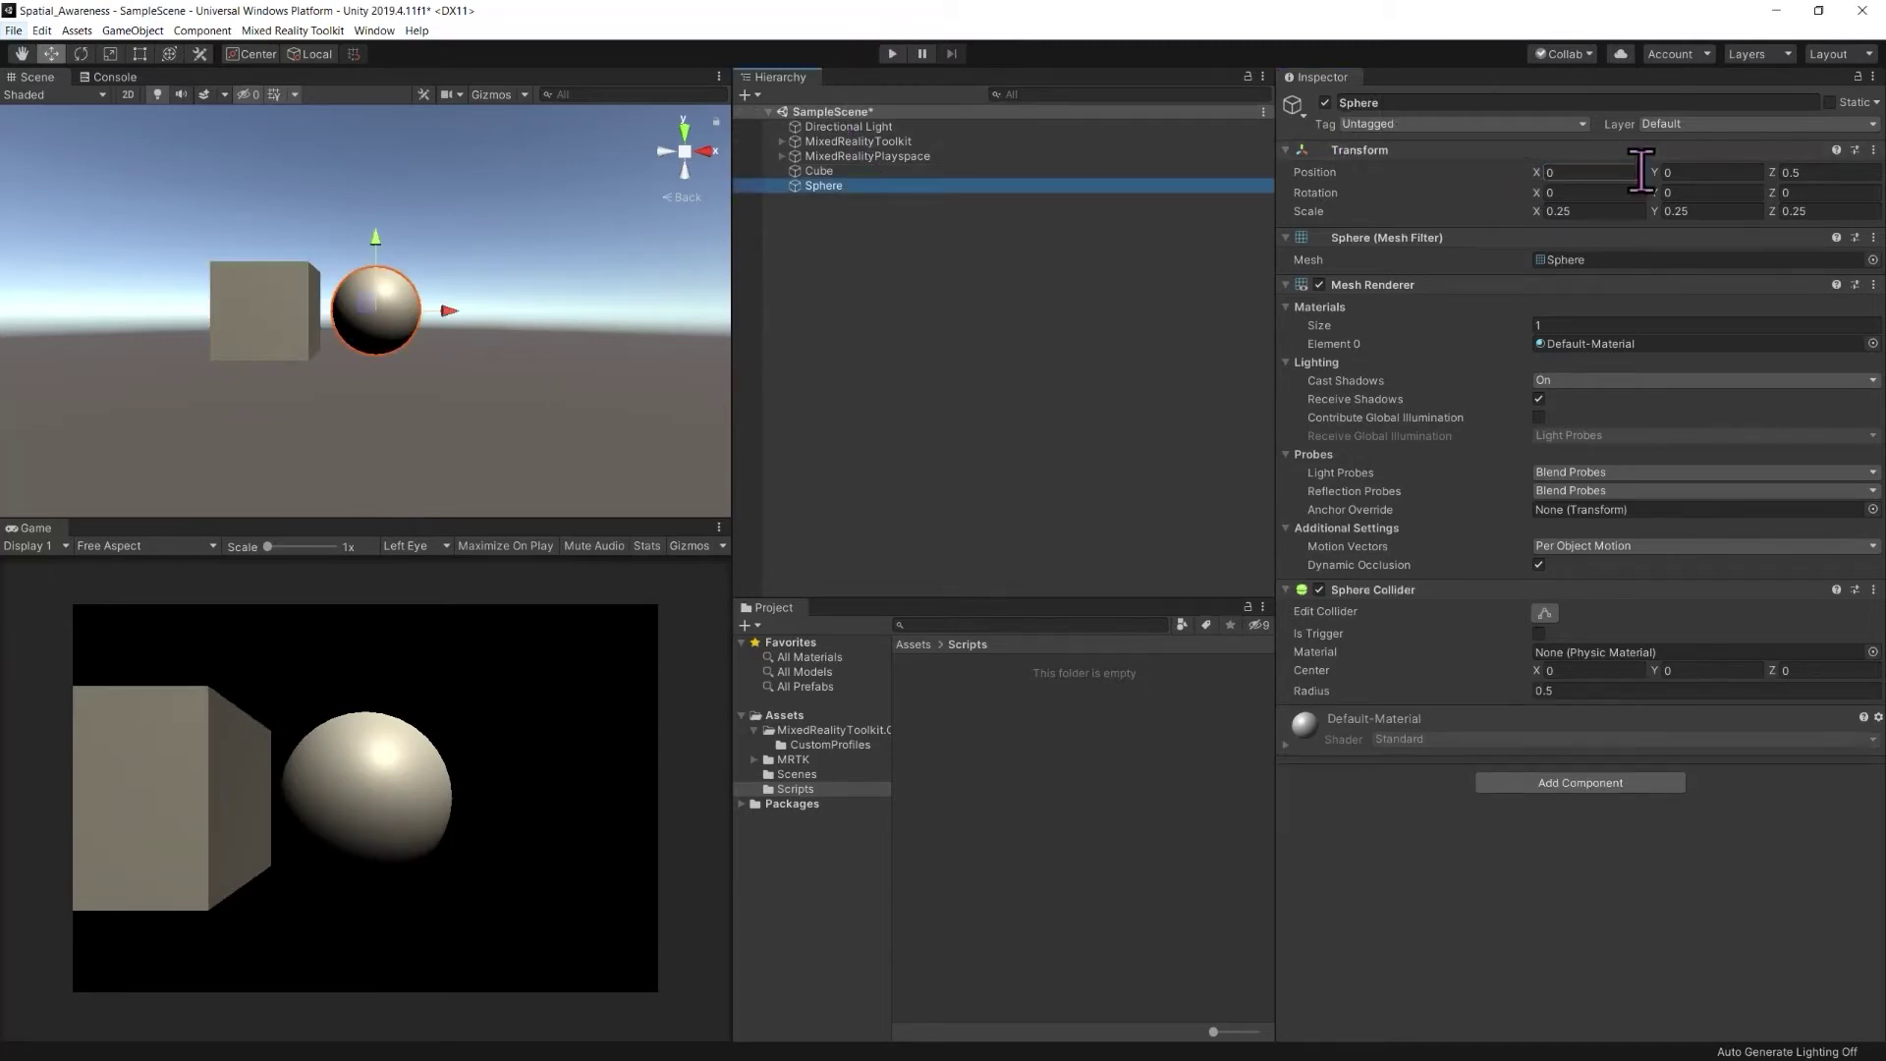
pyautogui.moveTo(1535, 173); pyautogui.dragTo(1547, 169)
pyautogui.click(874, 156)
pyautogui.click(871, 169)
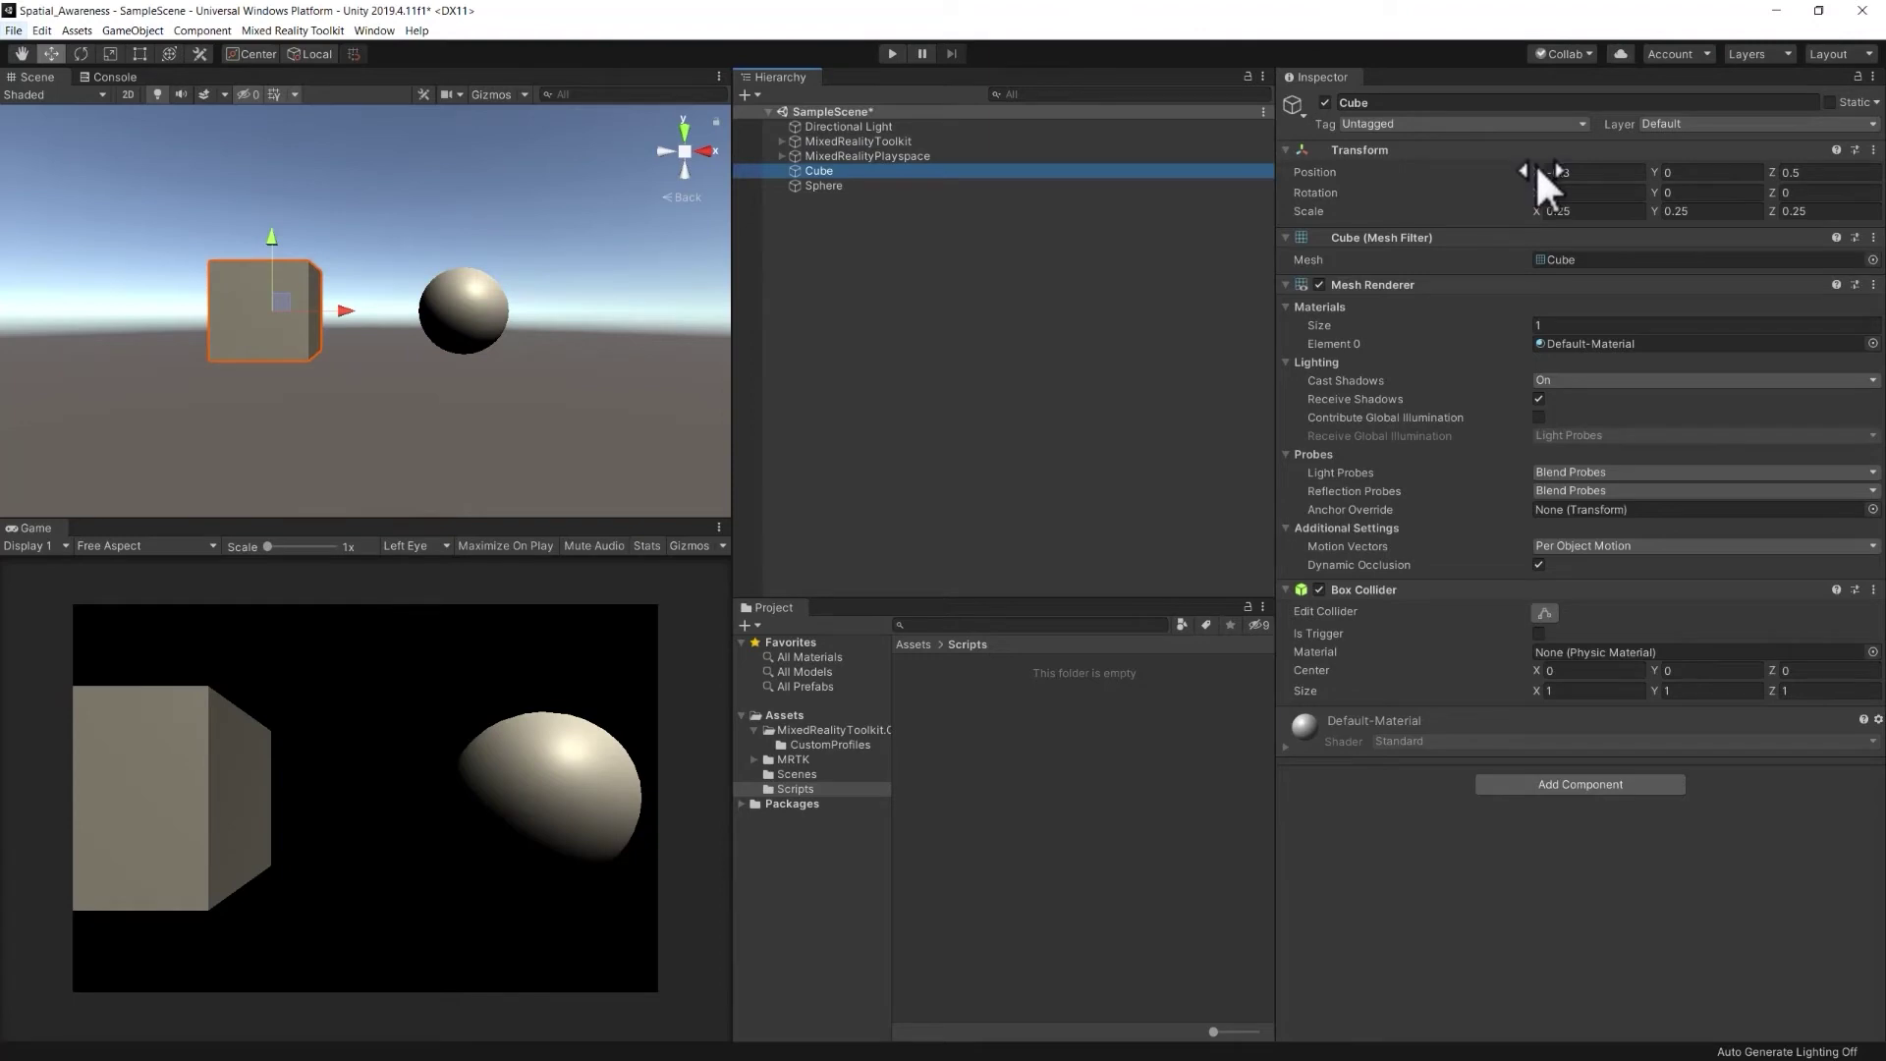
pyautogui.moveTo(1535, 164); pyautogui.dragTo(1541, 172)
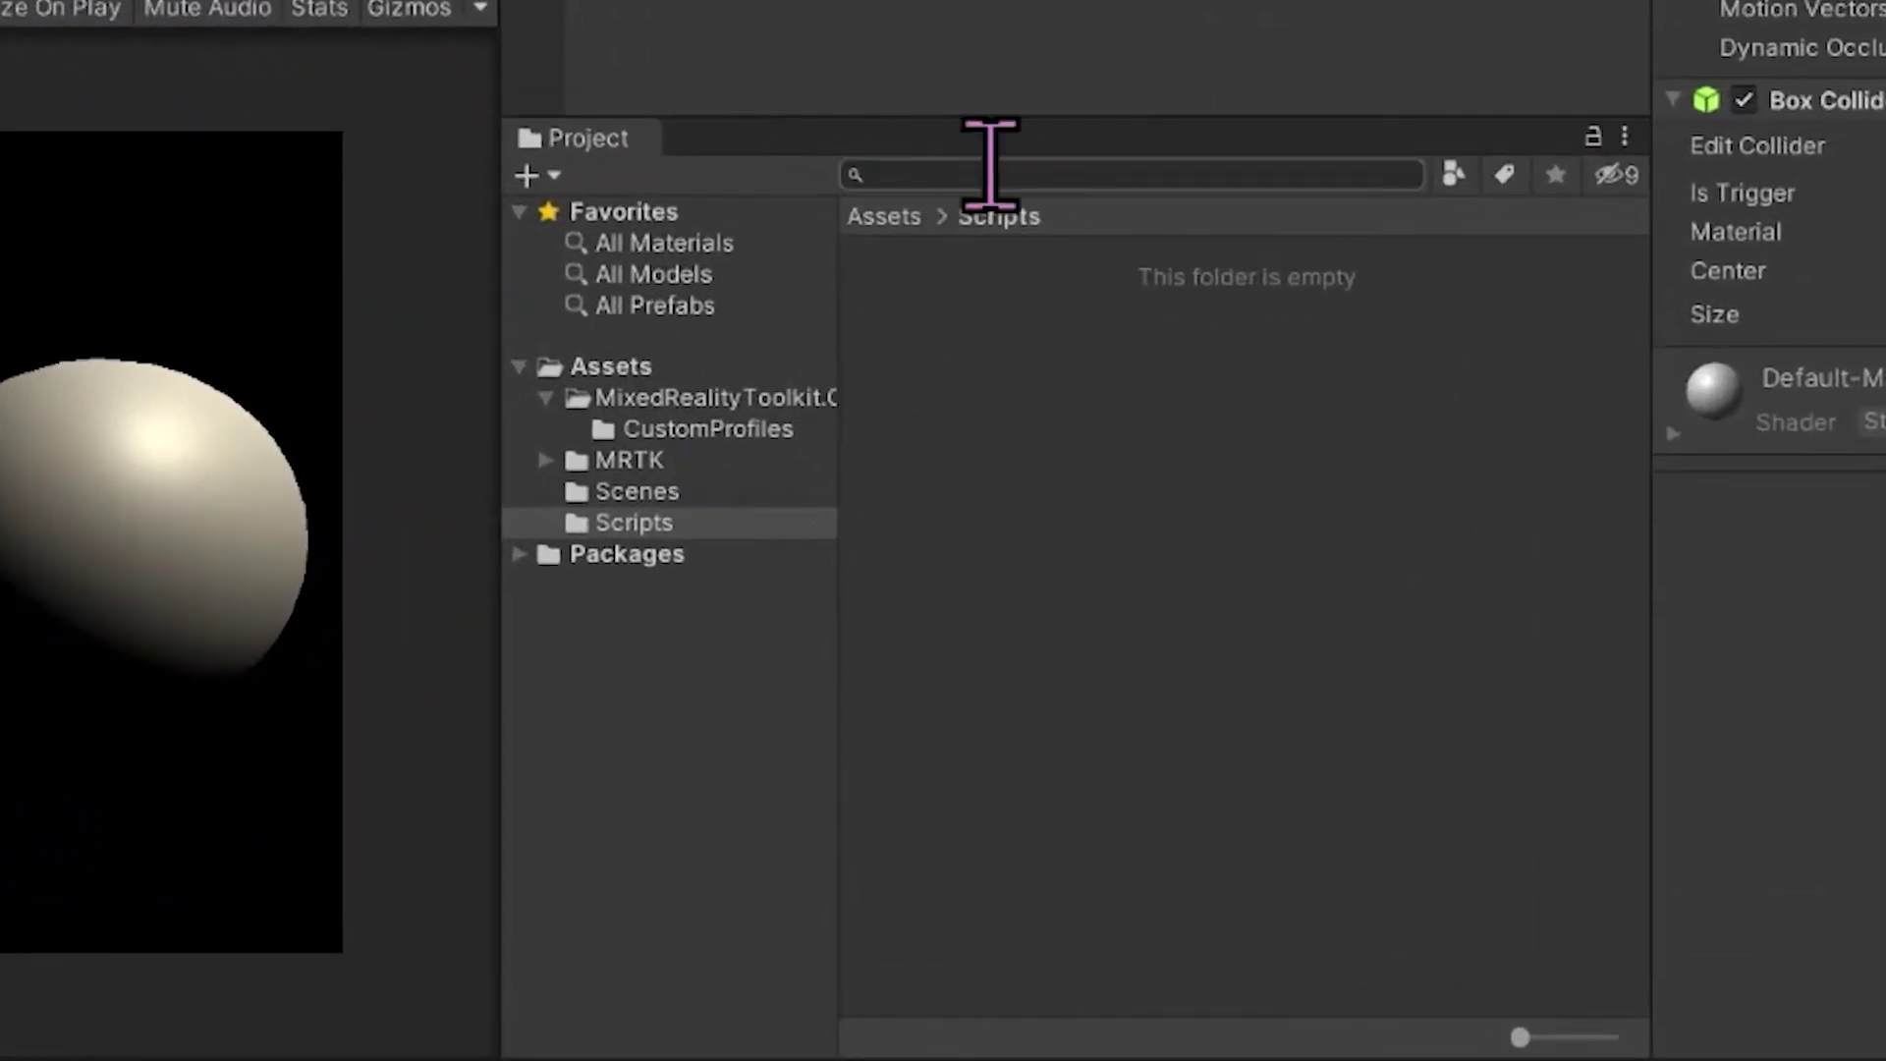
# Search the project assets for "mrtk_standard" and apply the MRTK_Standard_Magenta material to the Cube
pyautogui.click(964, 174)
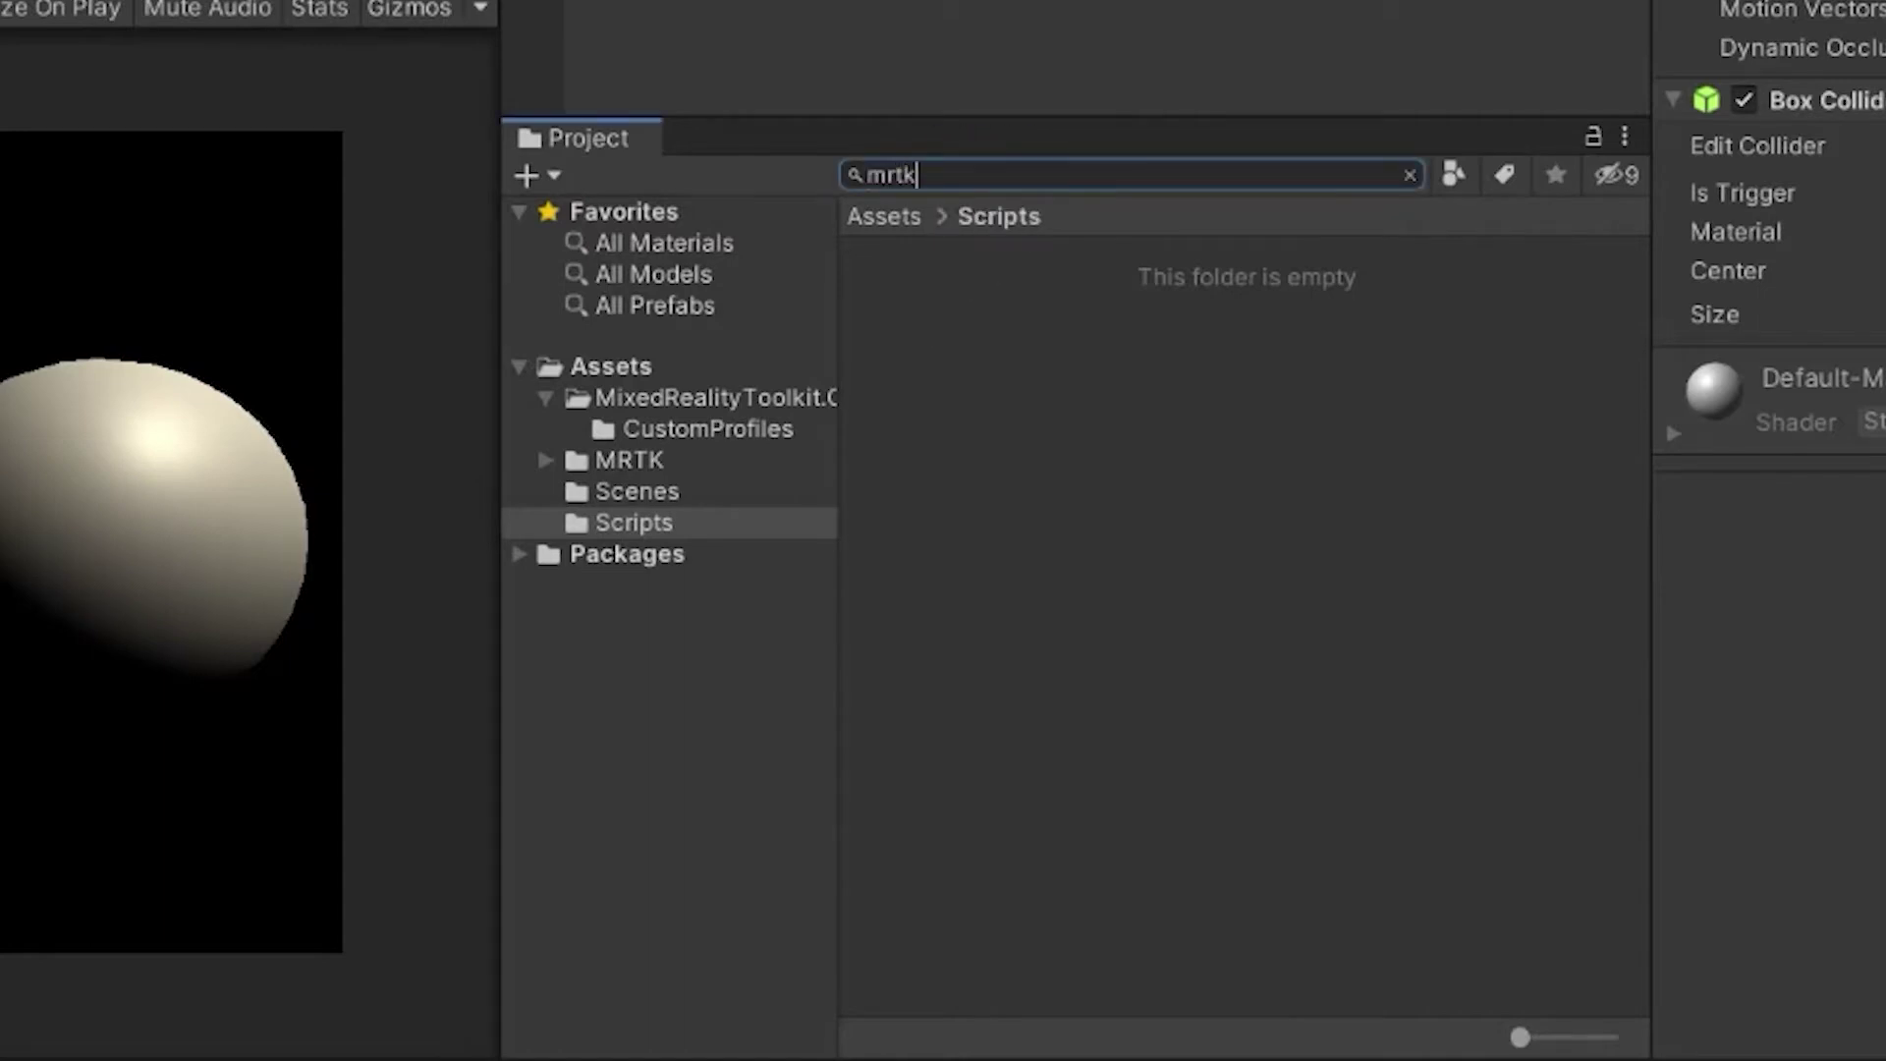
pyautogui.write('mrtk_stna')
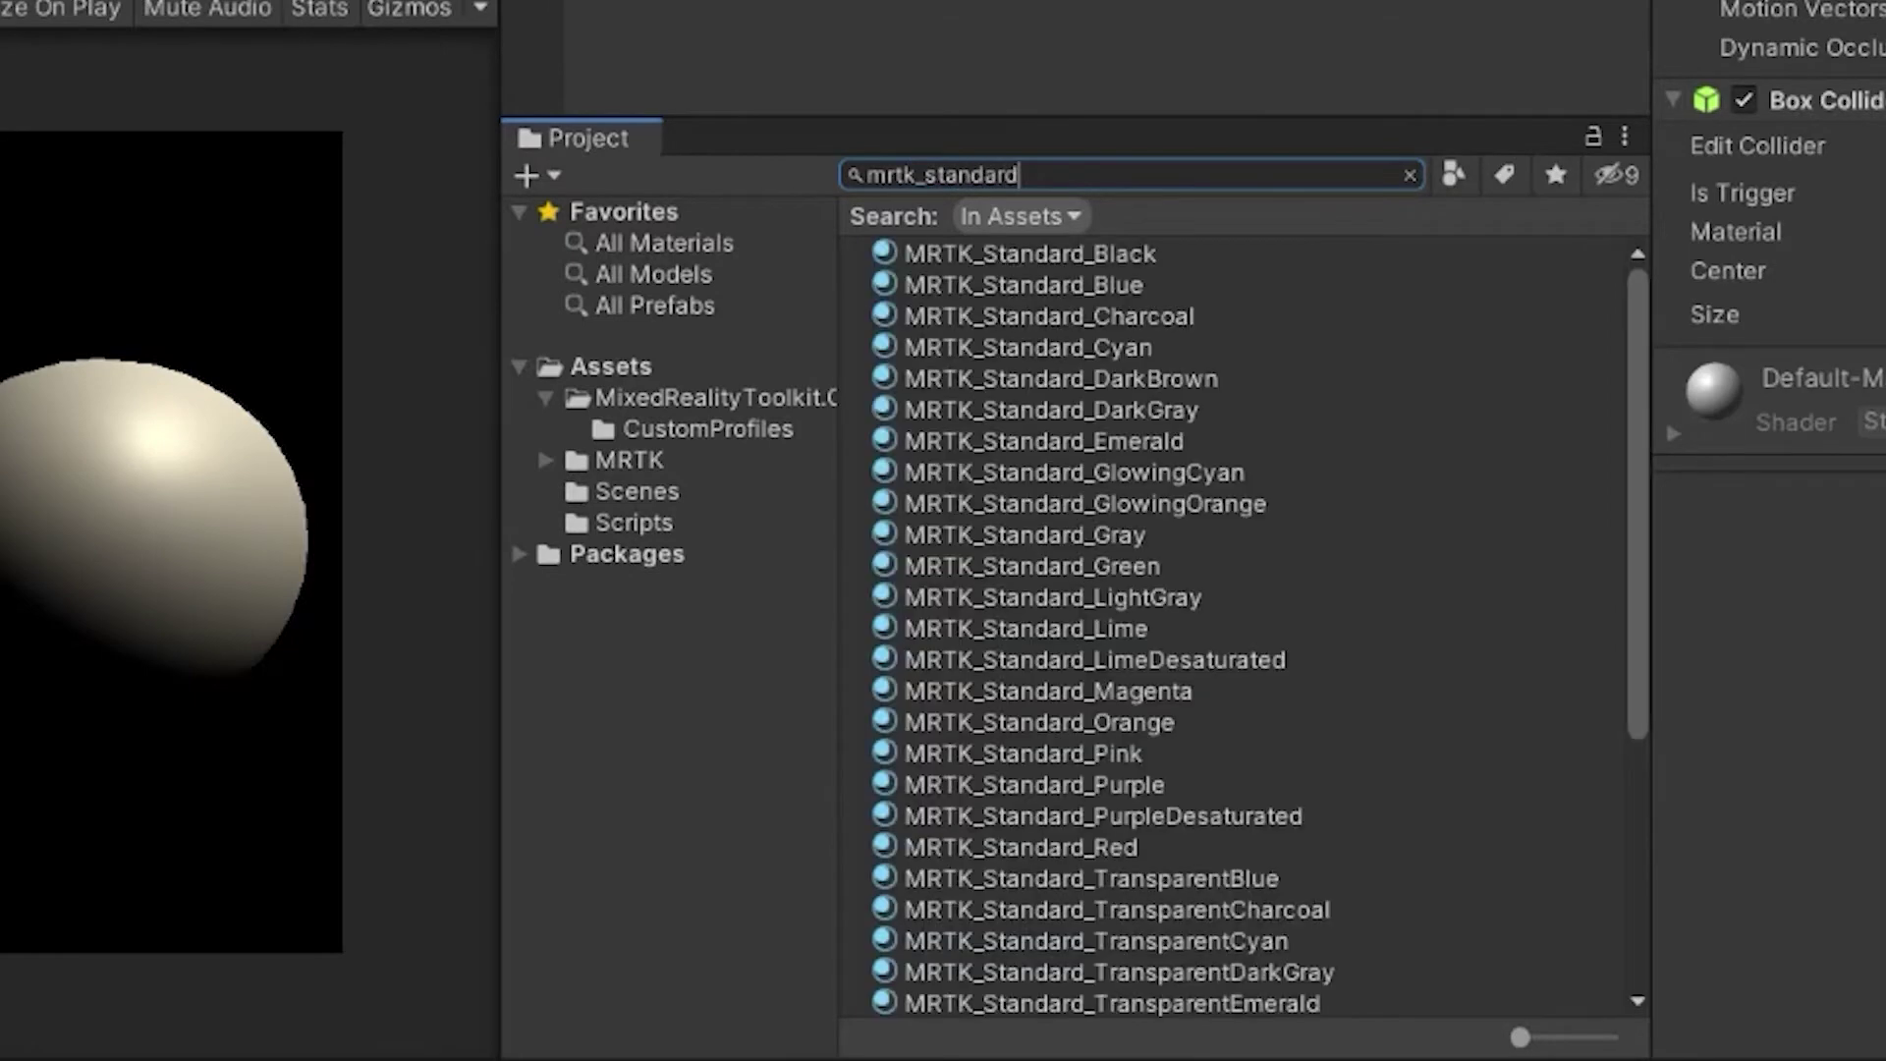
pyautogui.moveTo(1521, 1037); pyautogui.dragTo(1599, 1037)
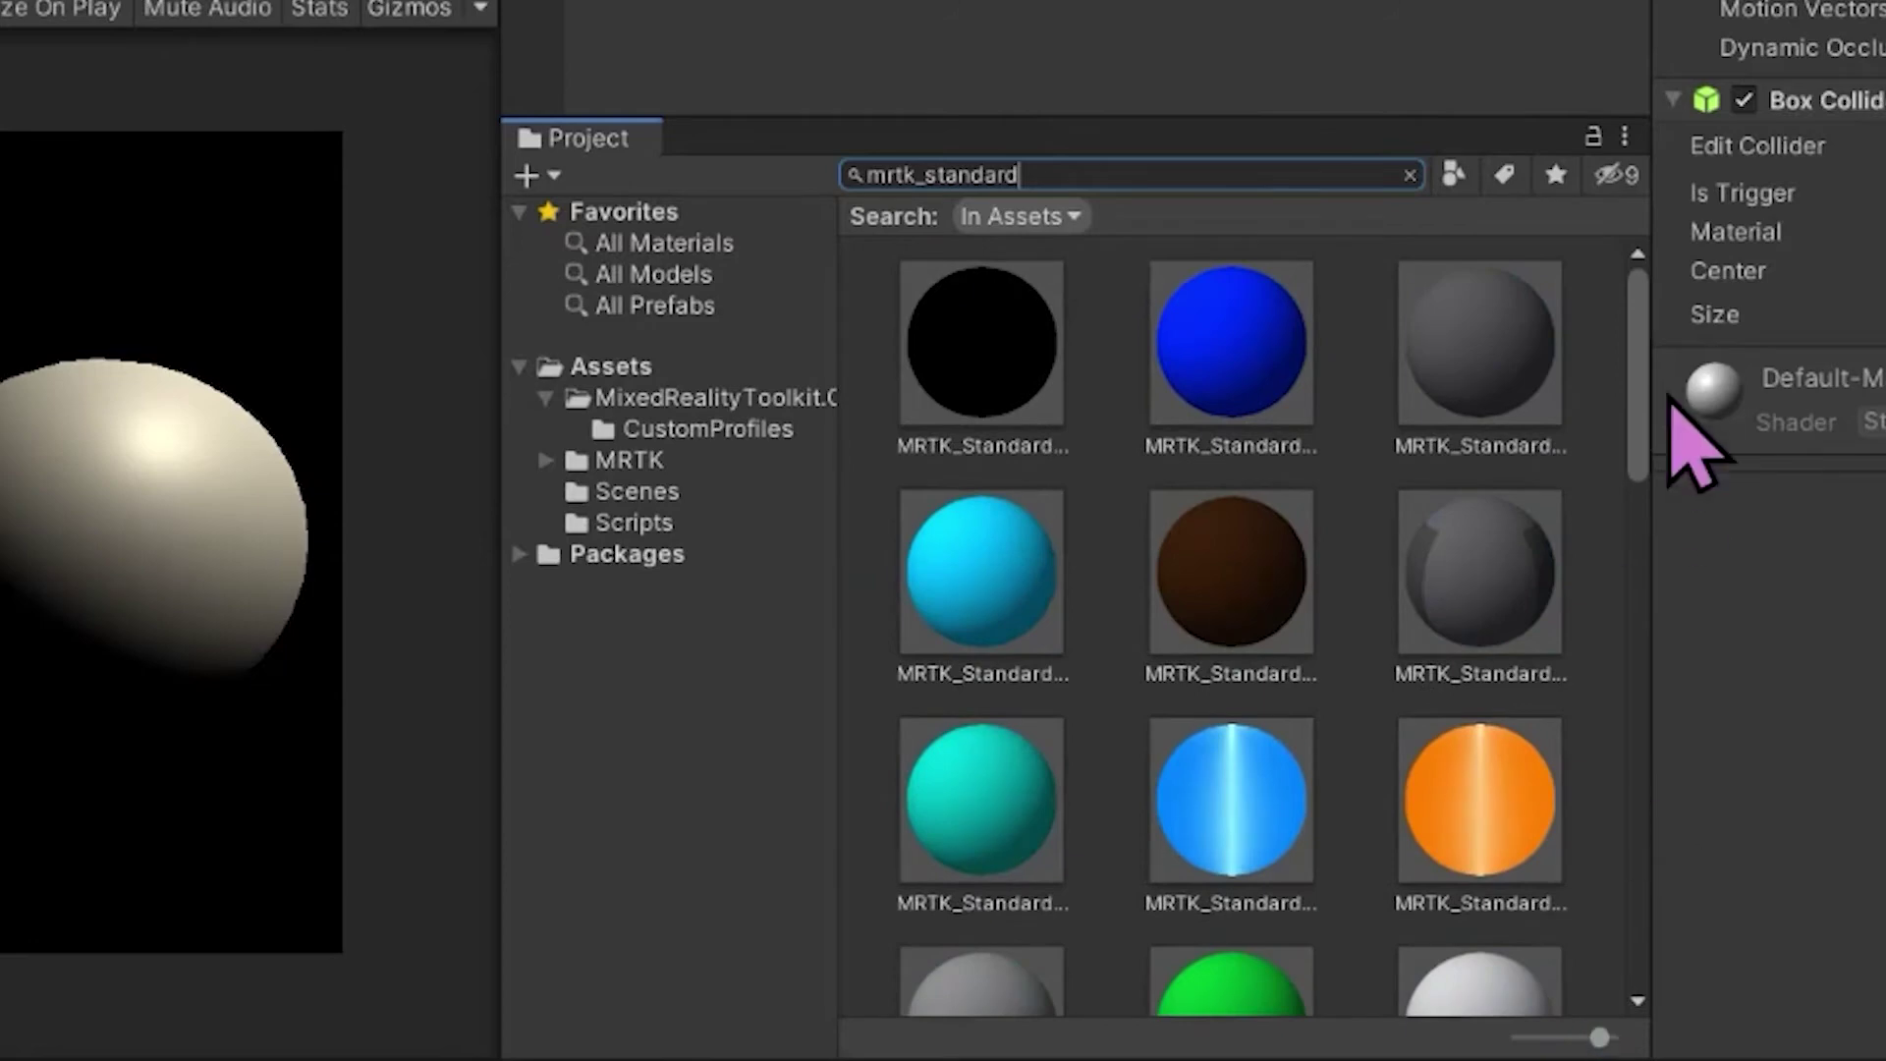
pyautogui.moveTo(1635, 372); pyautogui.dragTo(1653, 570)
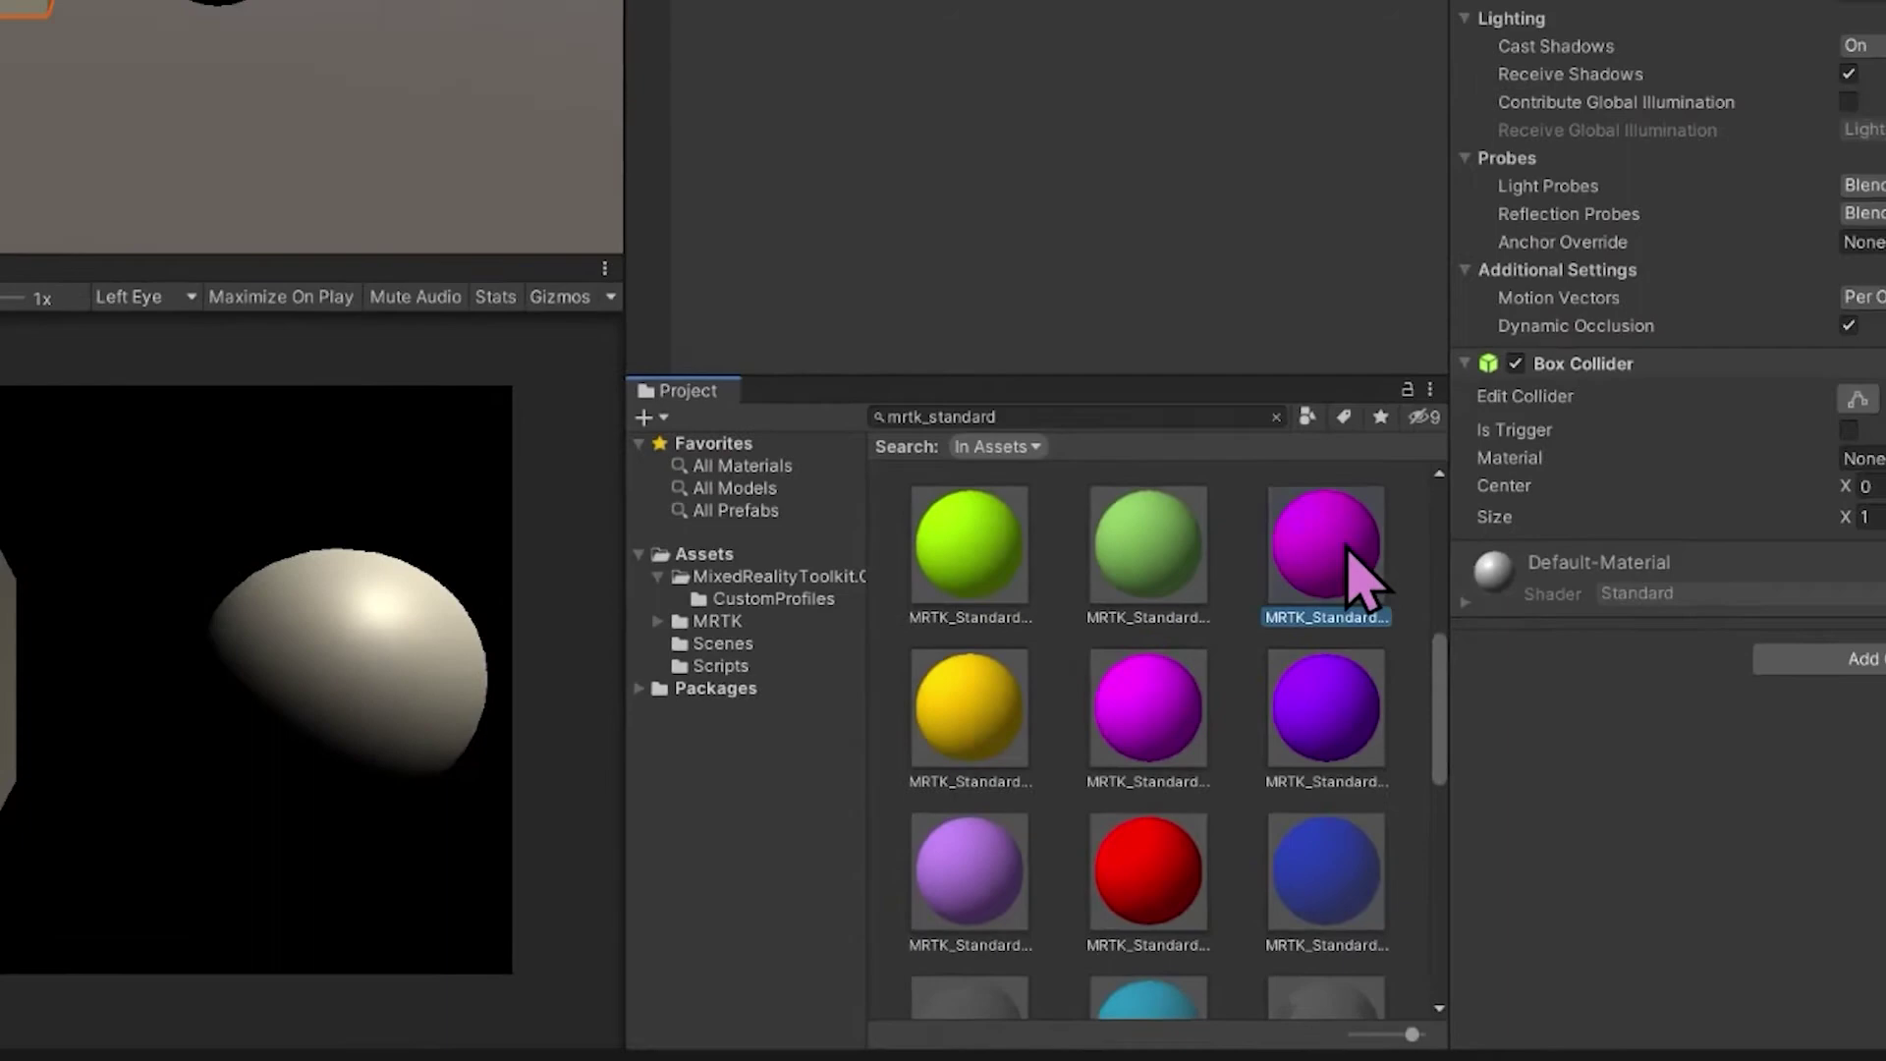
pyautogui.moveTo(1478, 363); pyautogui.dragTo(295, 348)
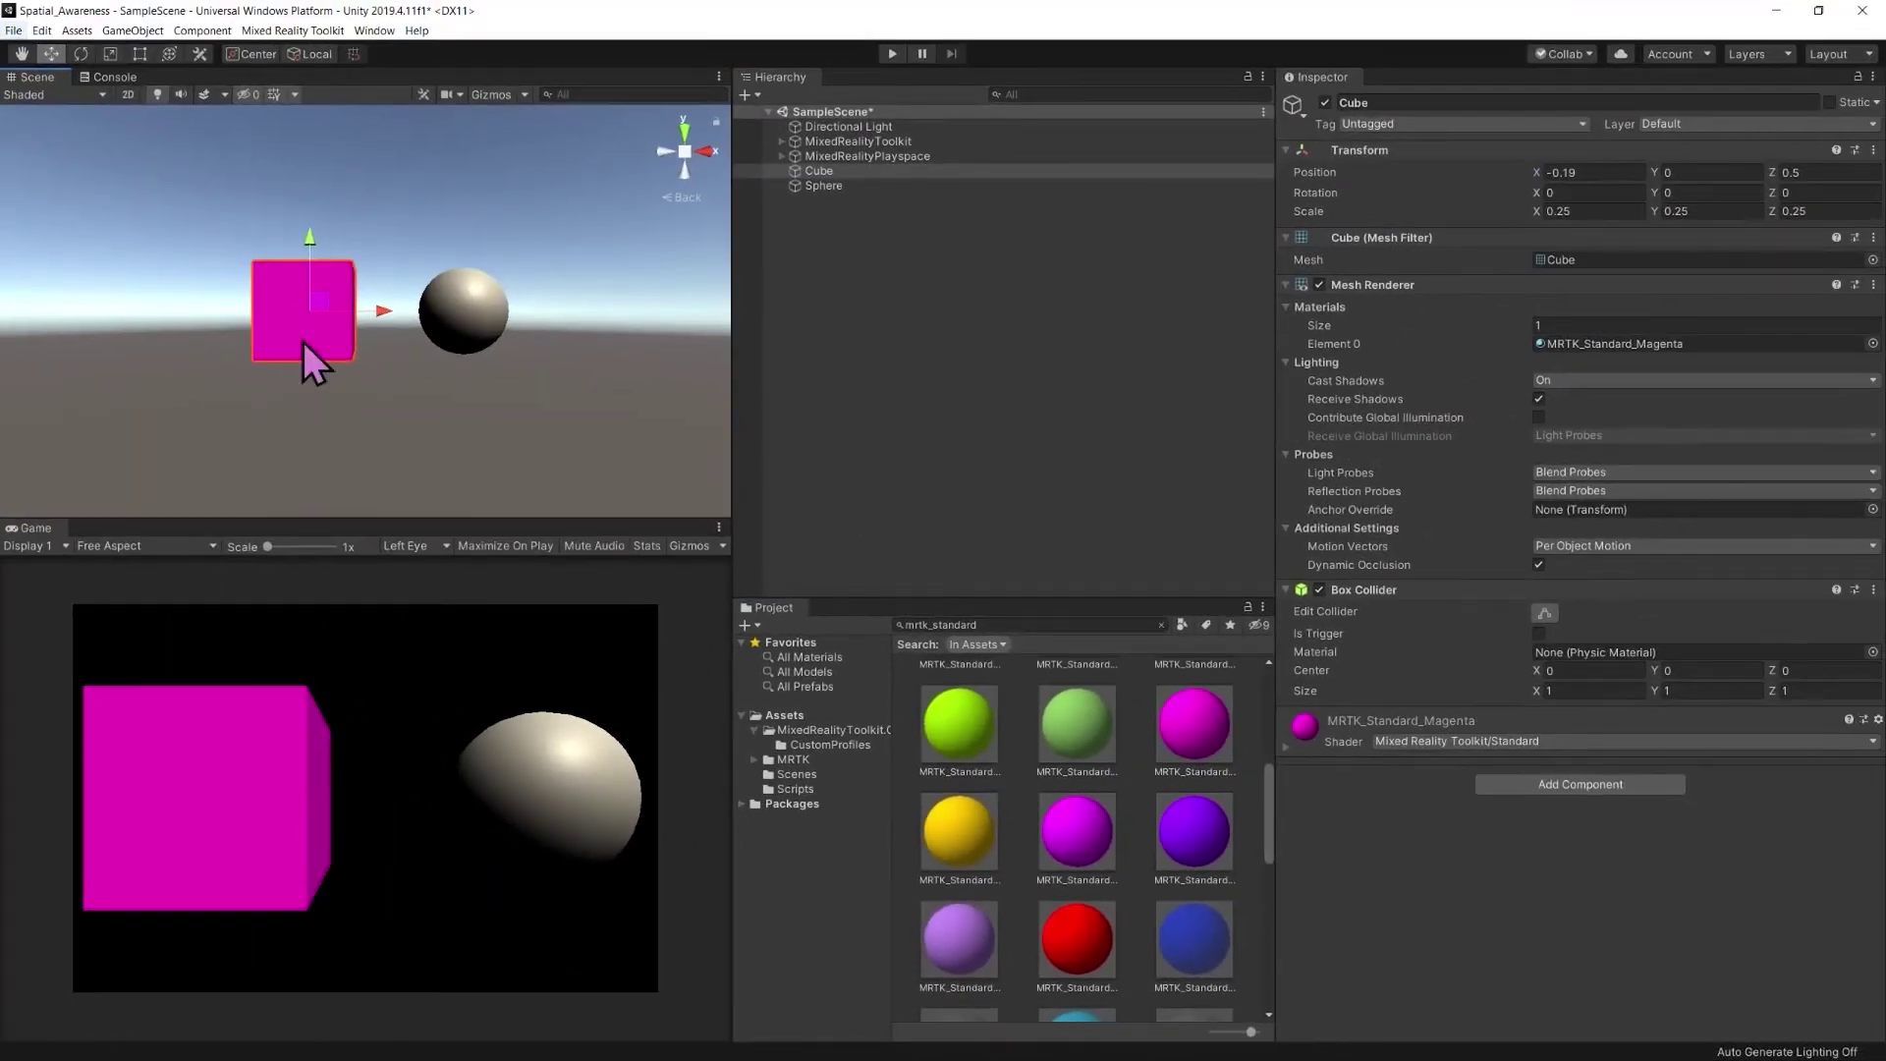
# Apply the MRTK_Standard_Green material to the Sphere and clear the selection
pyautogui.scroll(1, 1065, 779)
pyautogui.moveTo(1083, 680); pyautogui.dragTo(468, 328)
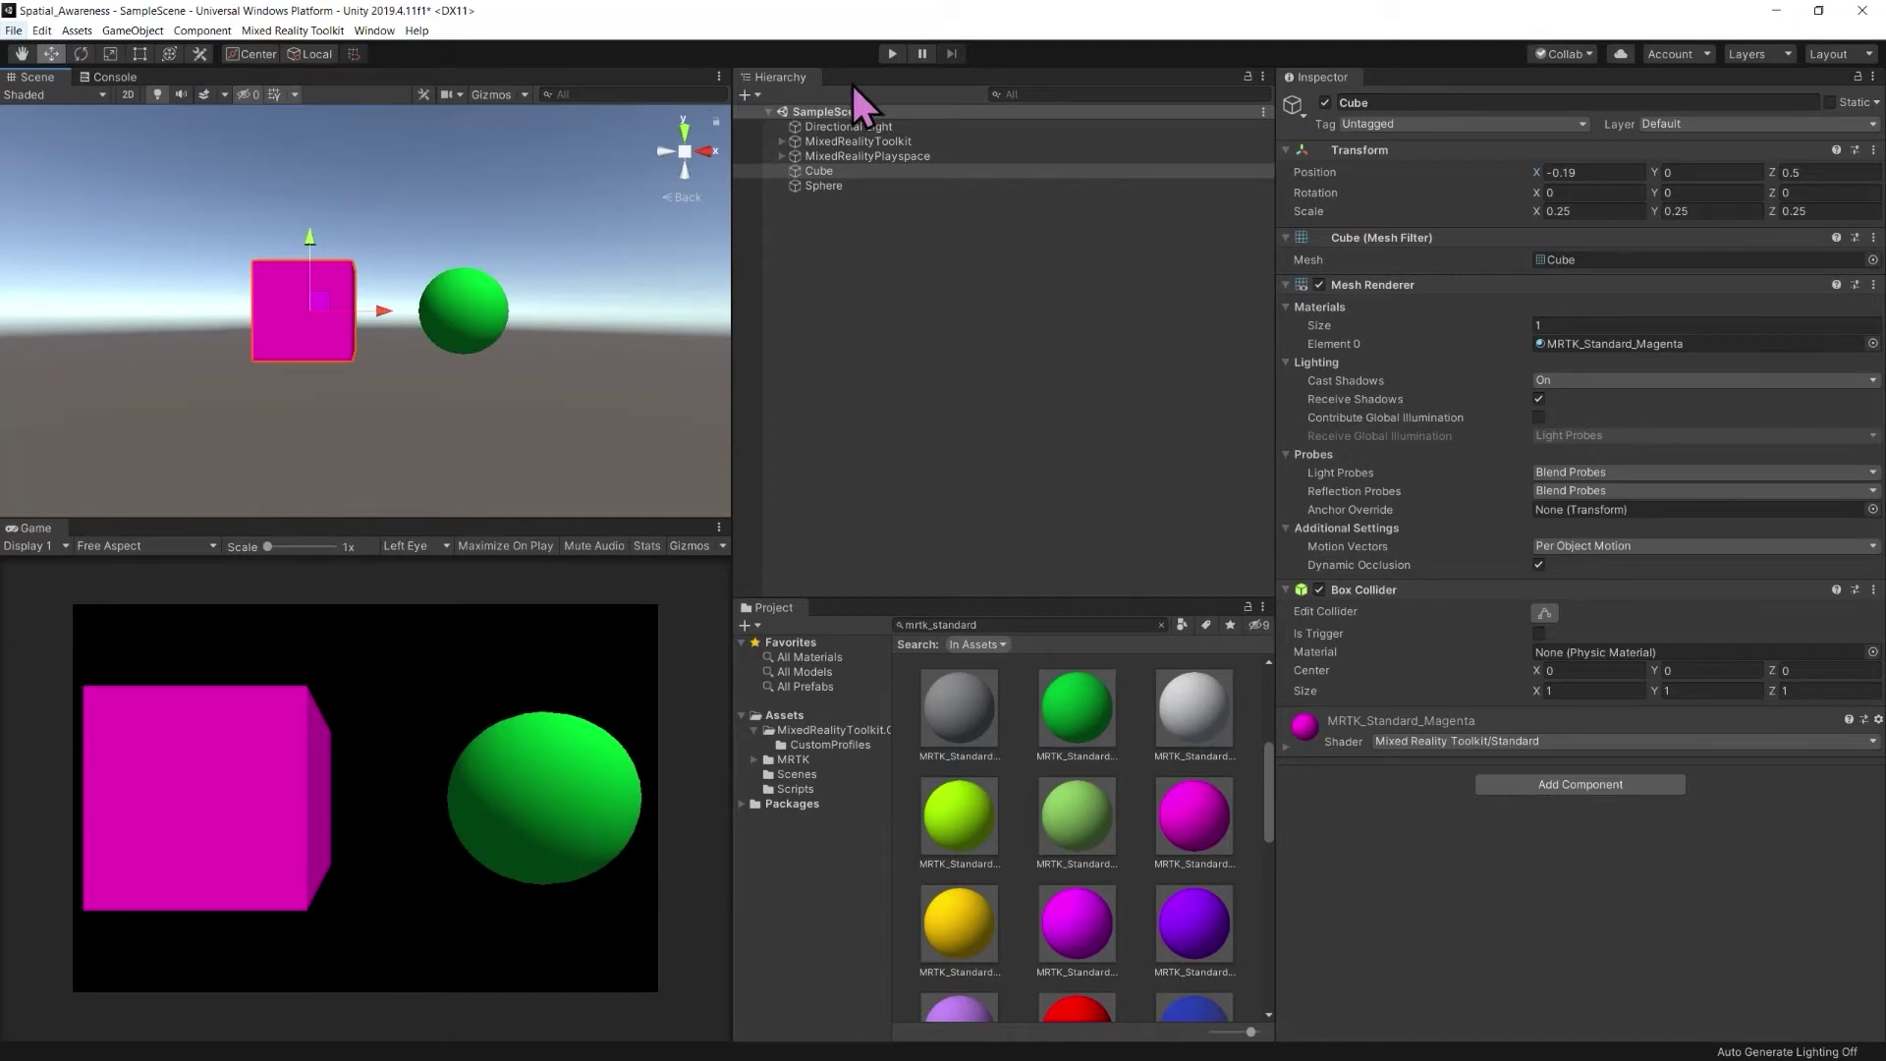
pyautogui.click(871, 250)
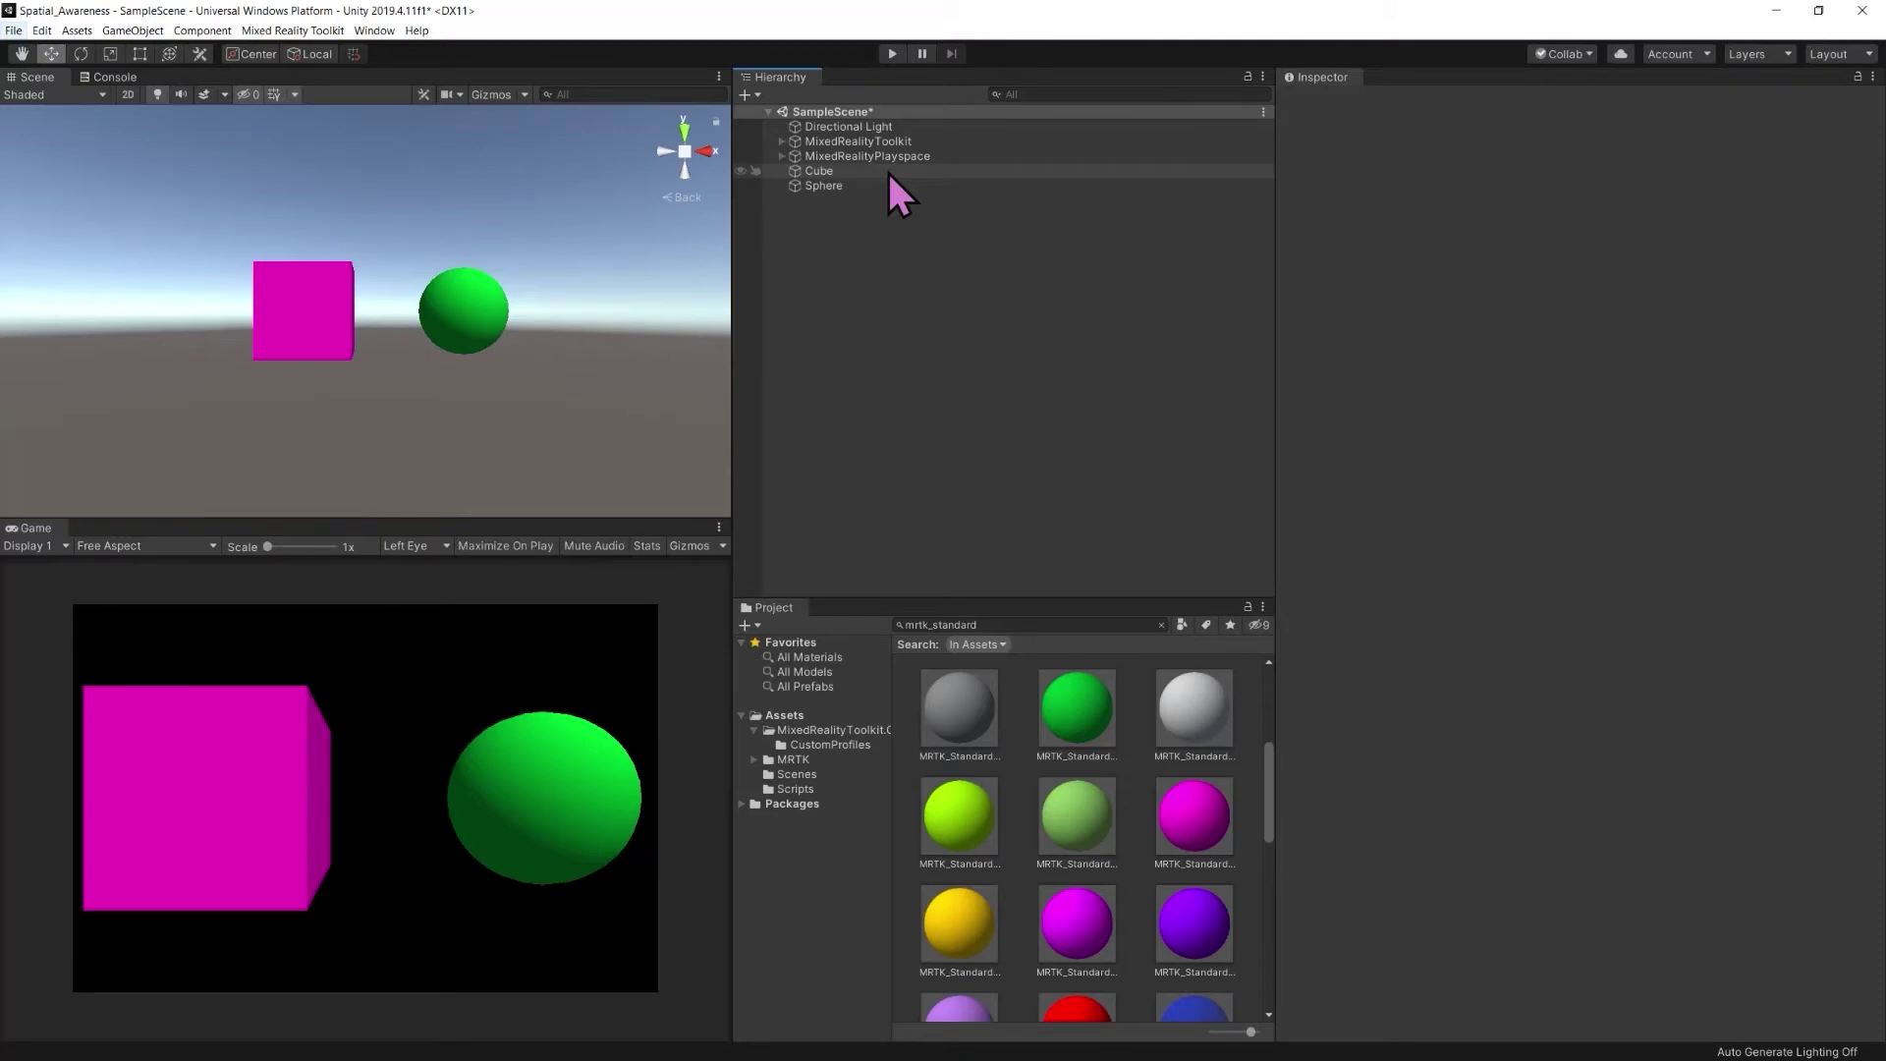
# Select the Cube and Sphere together and collapse all their components
pyautogui.click(888, 172)
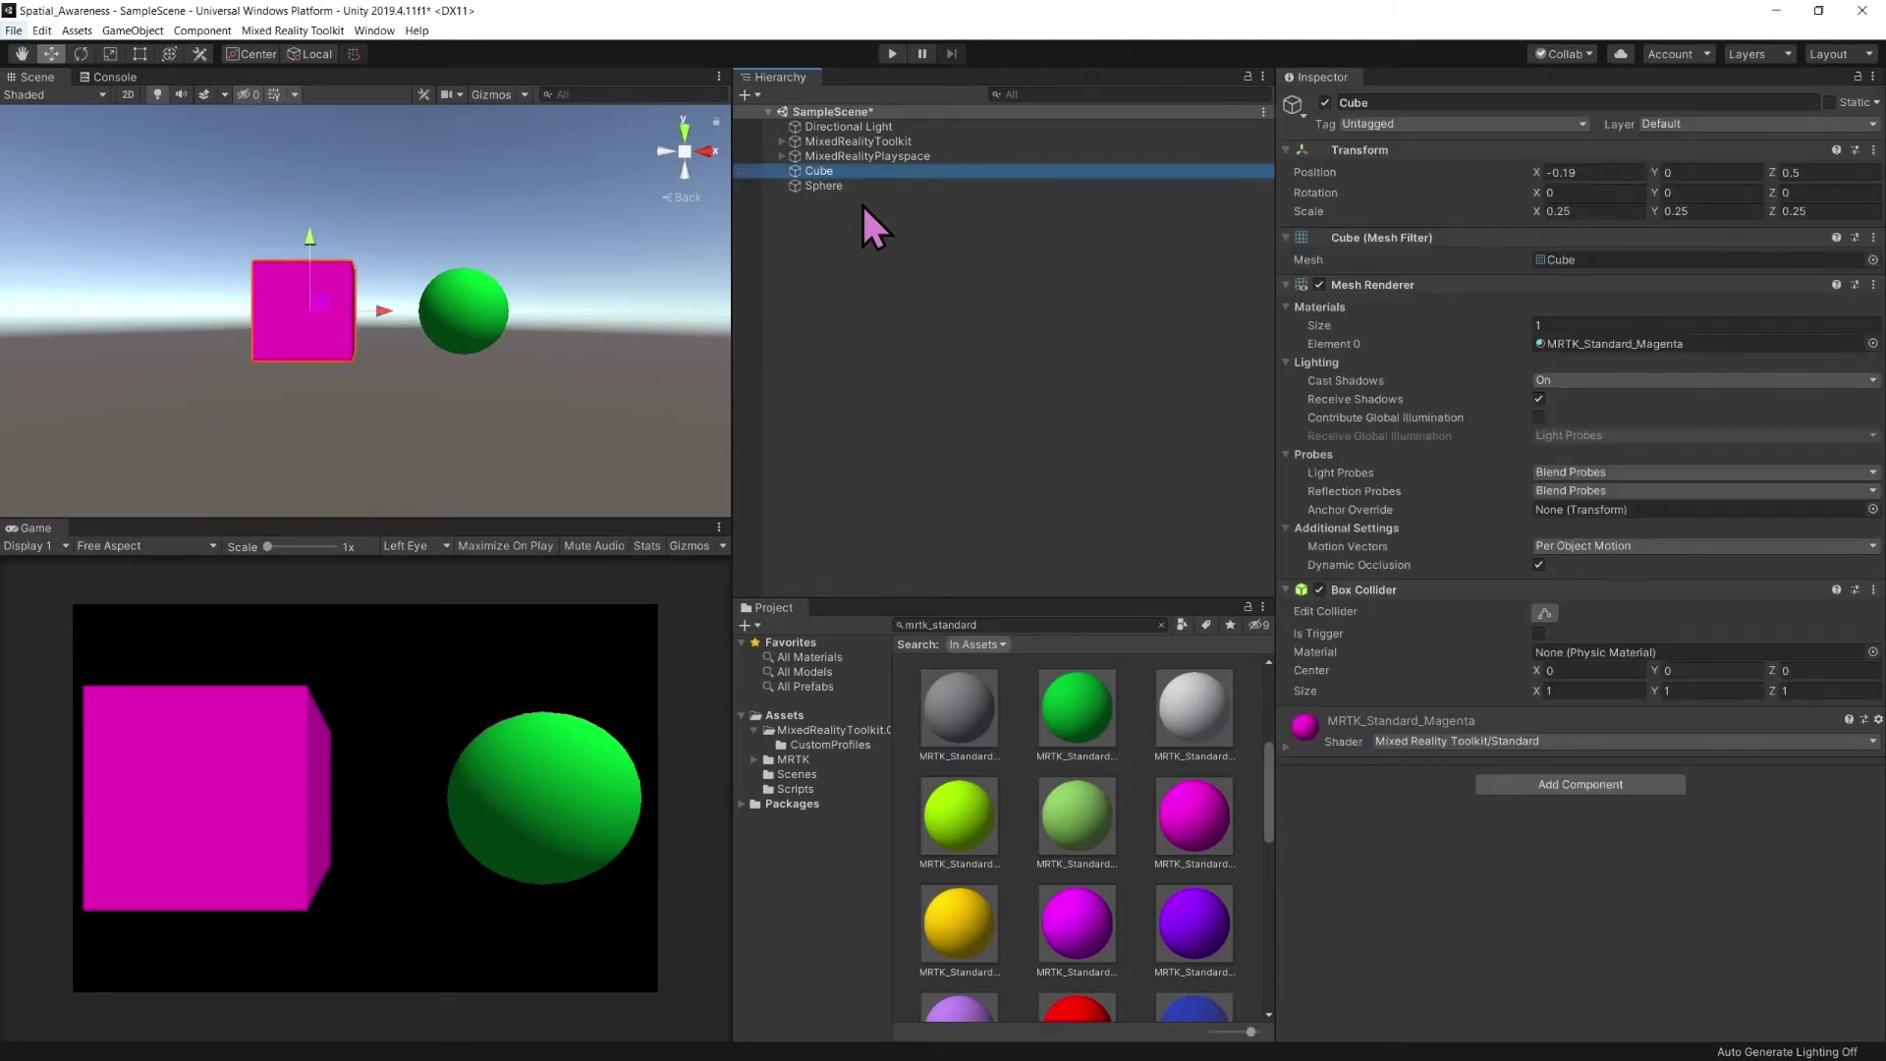
pyautogui.keyDown('ctrl'); pyautogui.click(859, 187); pyautogui.keyUp('ctrl')
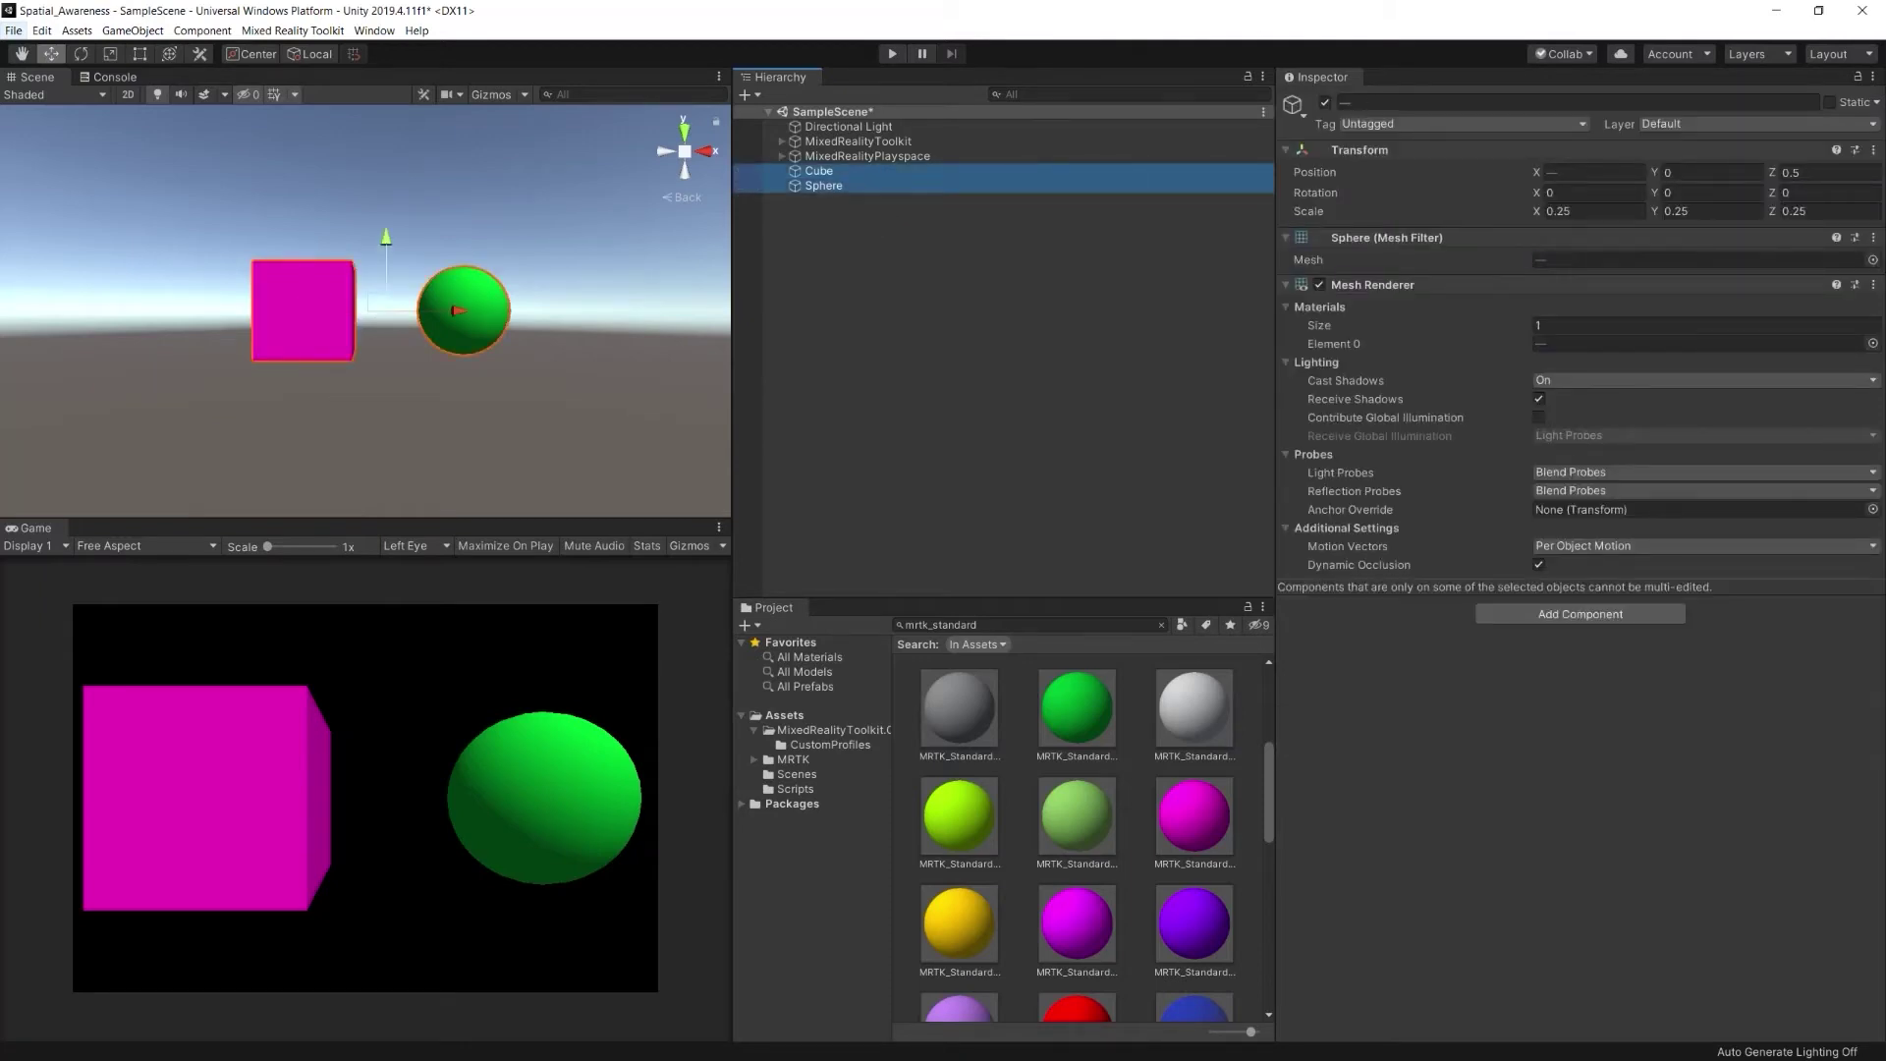
pyautogui.click(1873, 76)
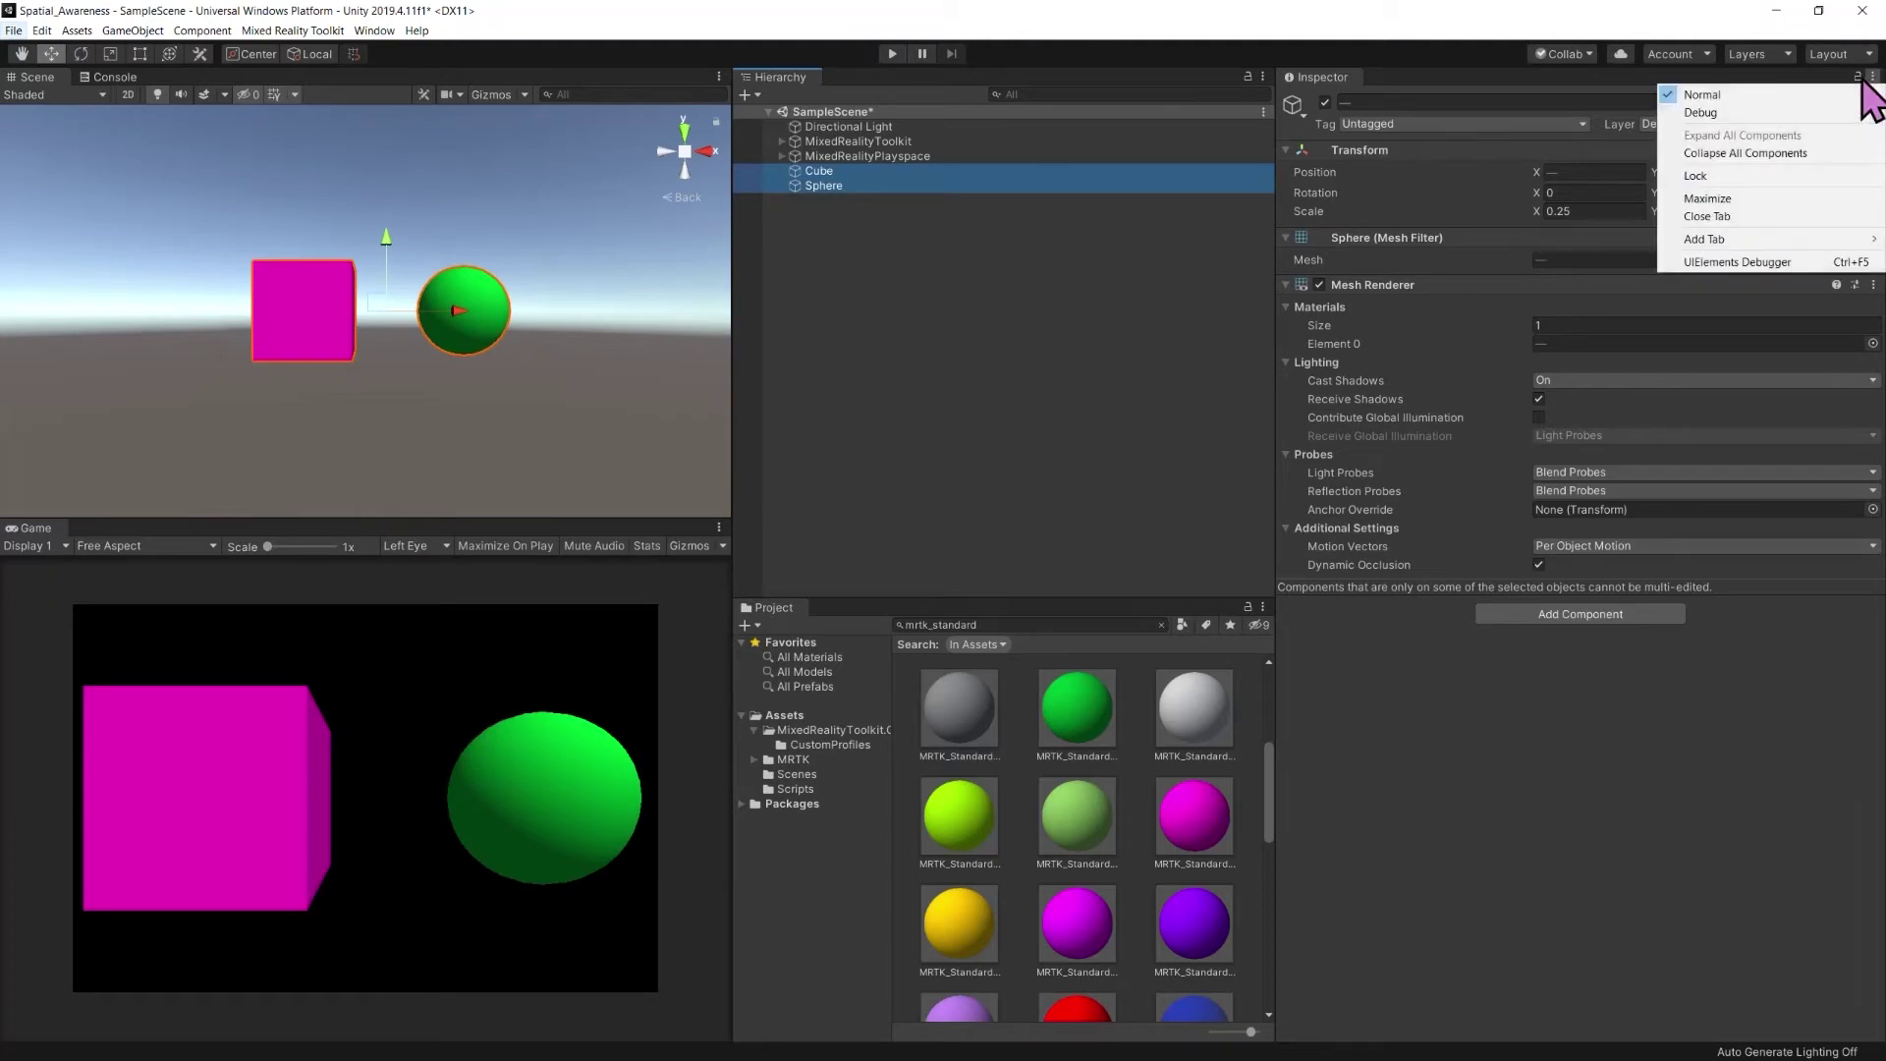
pyautogui.click(1726, 157)
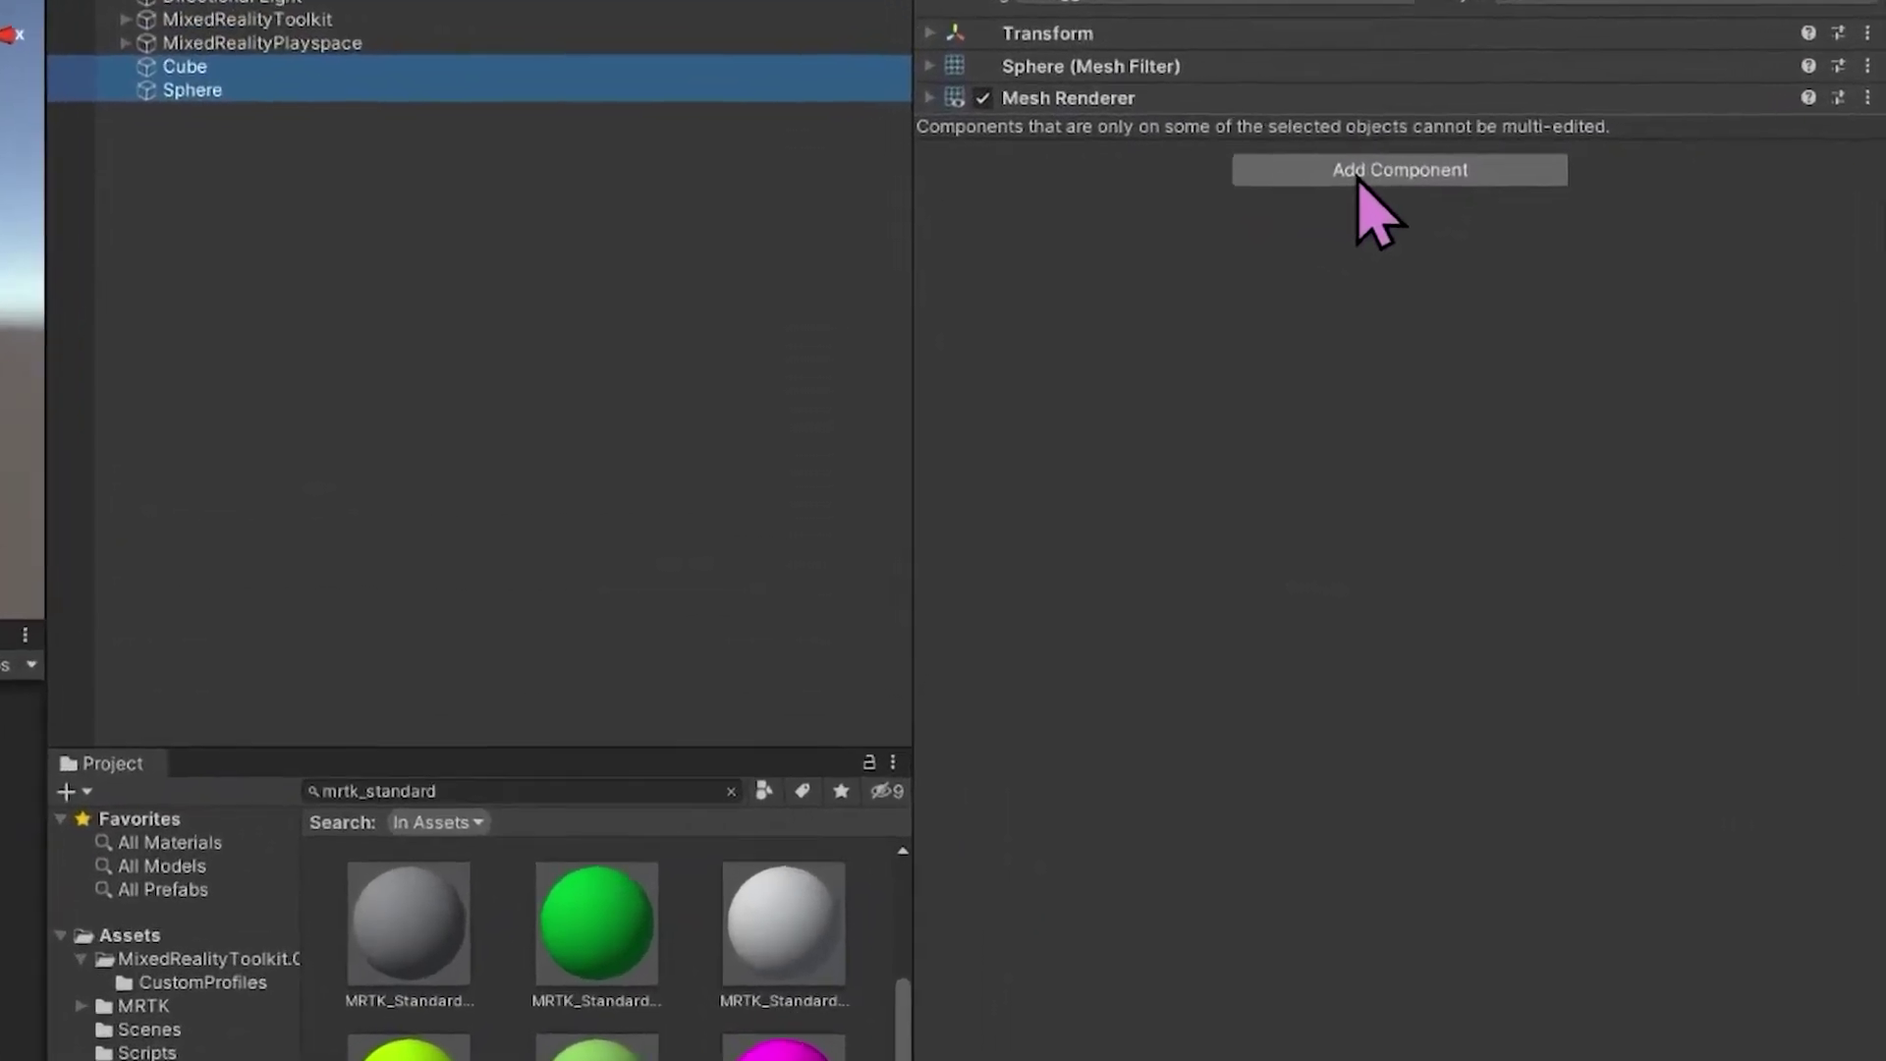
# Add a Rigidbody component to both the Cube and the Sphere and expand its settings
pyautogui.click(1554, 239)
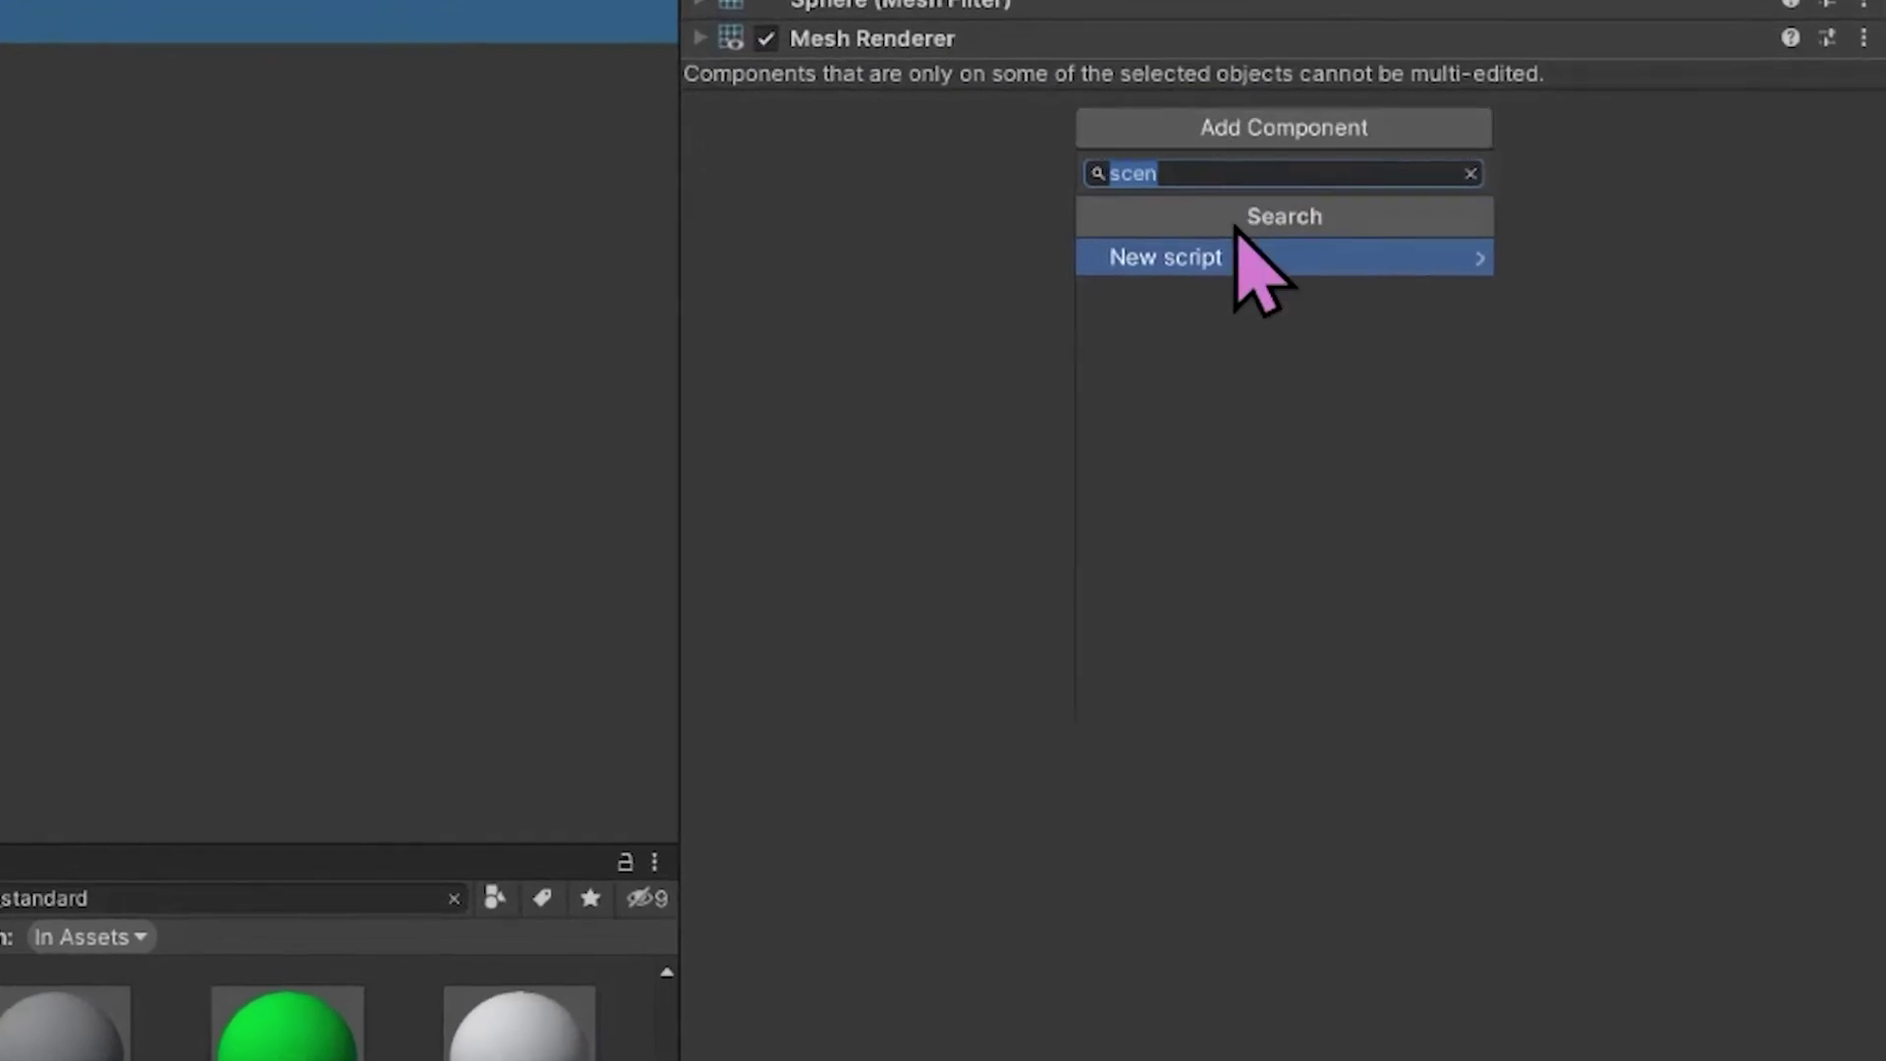
pyautogui.press('BackSpace')
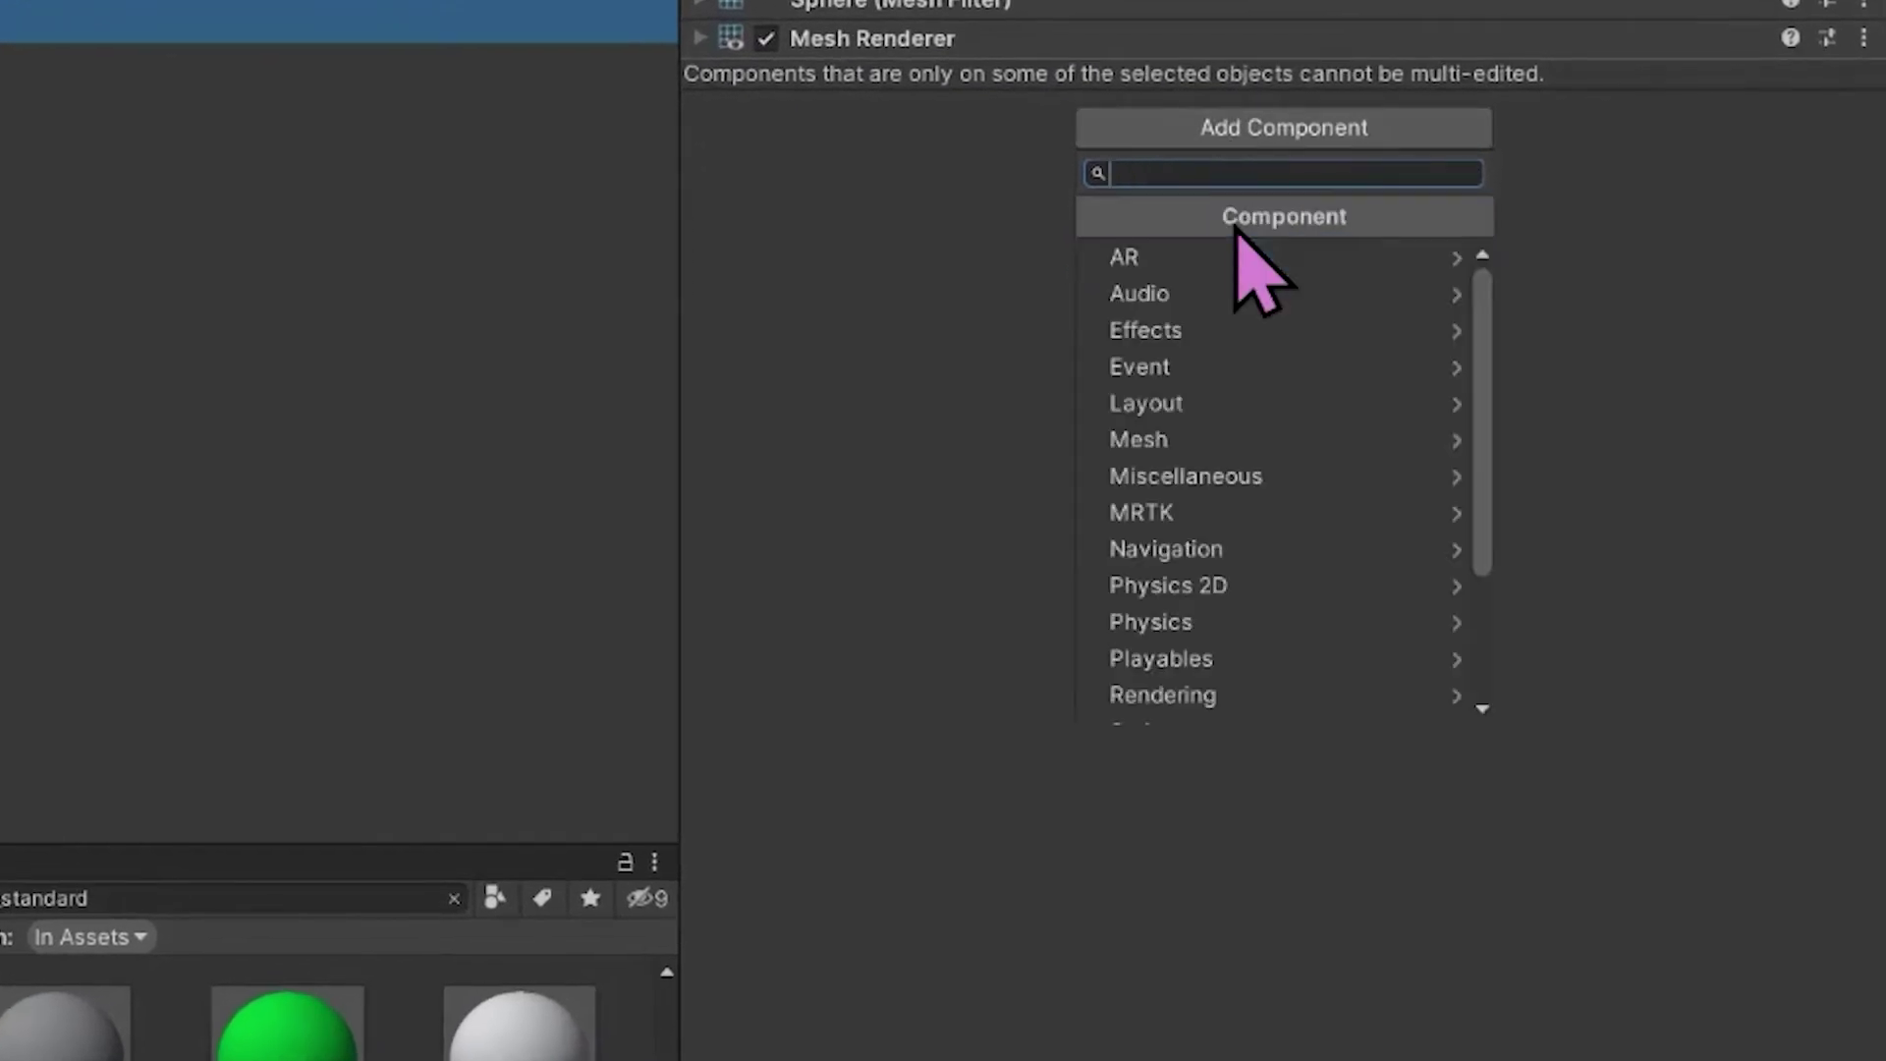
pyautogui.write('rig')
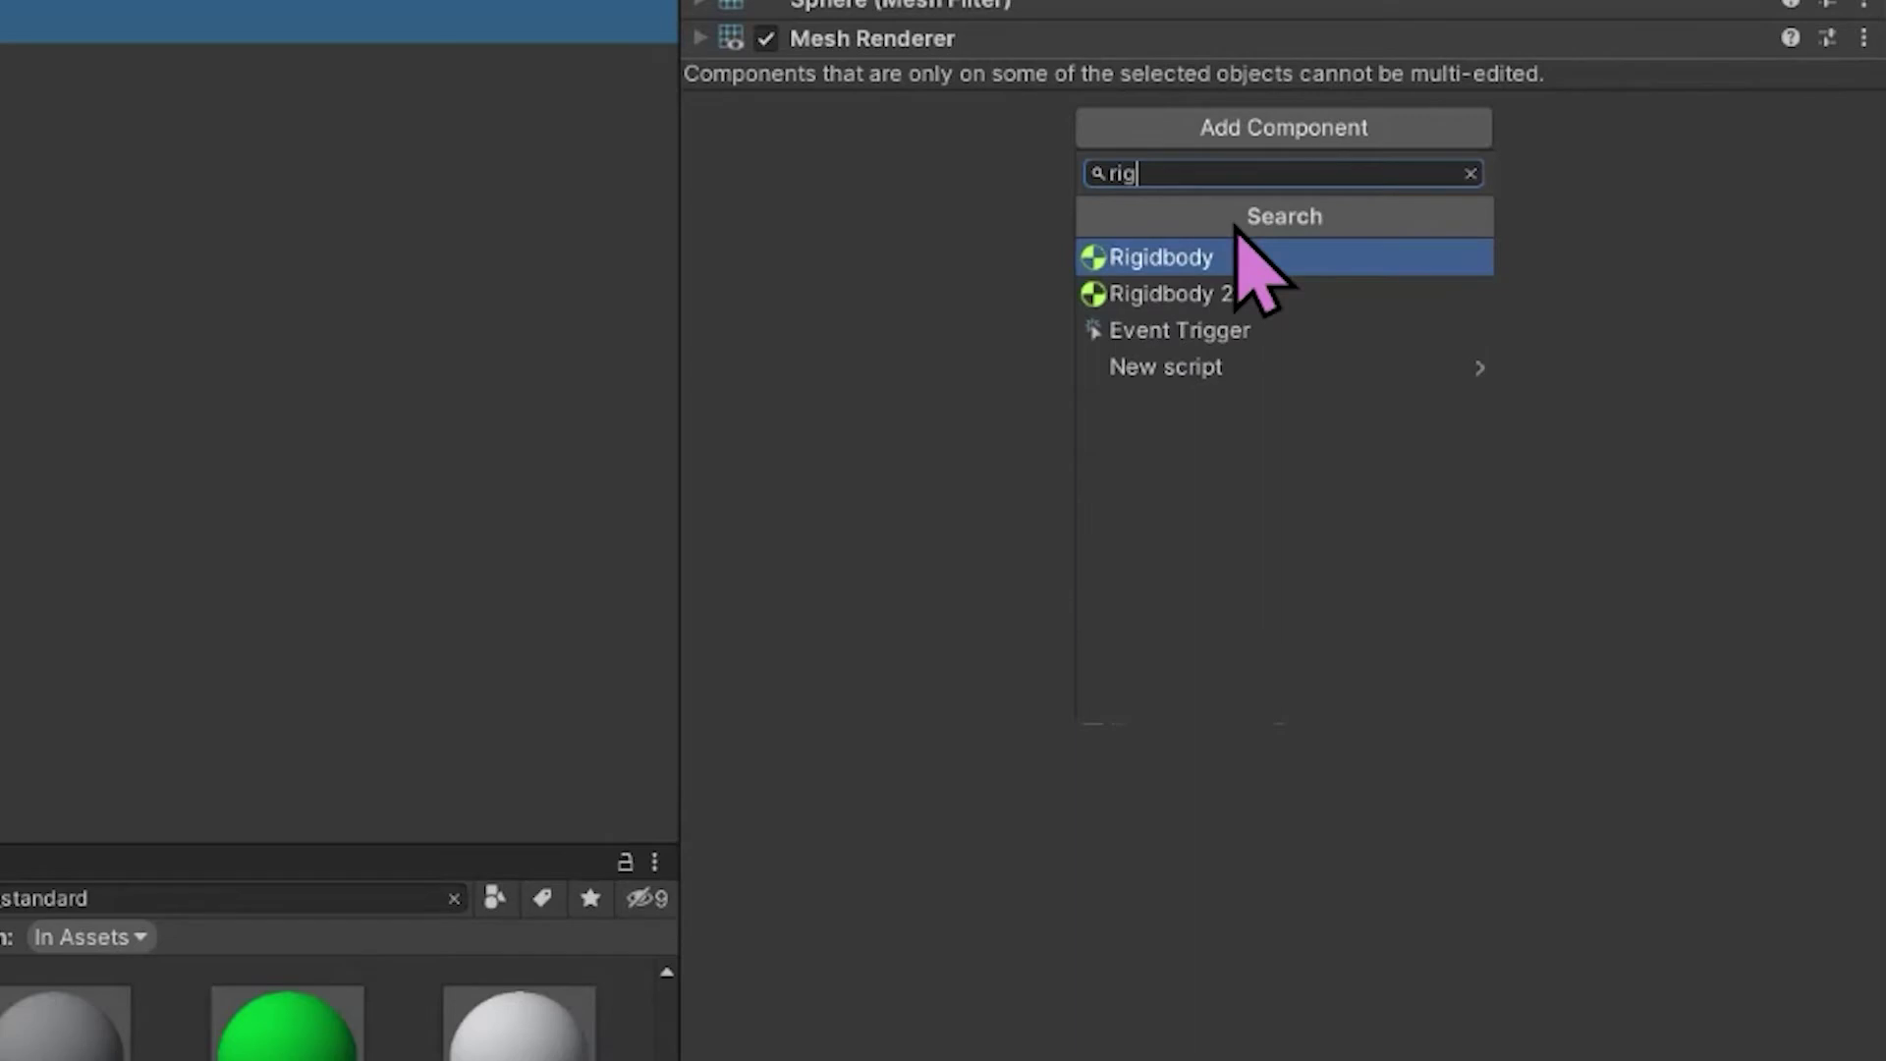
pyautogui.click(1240, 258)
pyautogui.rightClick(1429, 3)
pyautogui.click(1410, 3)
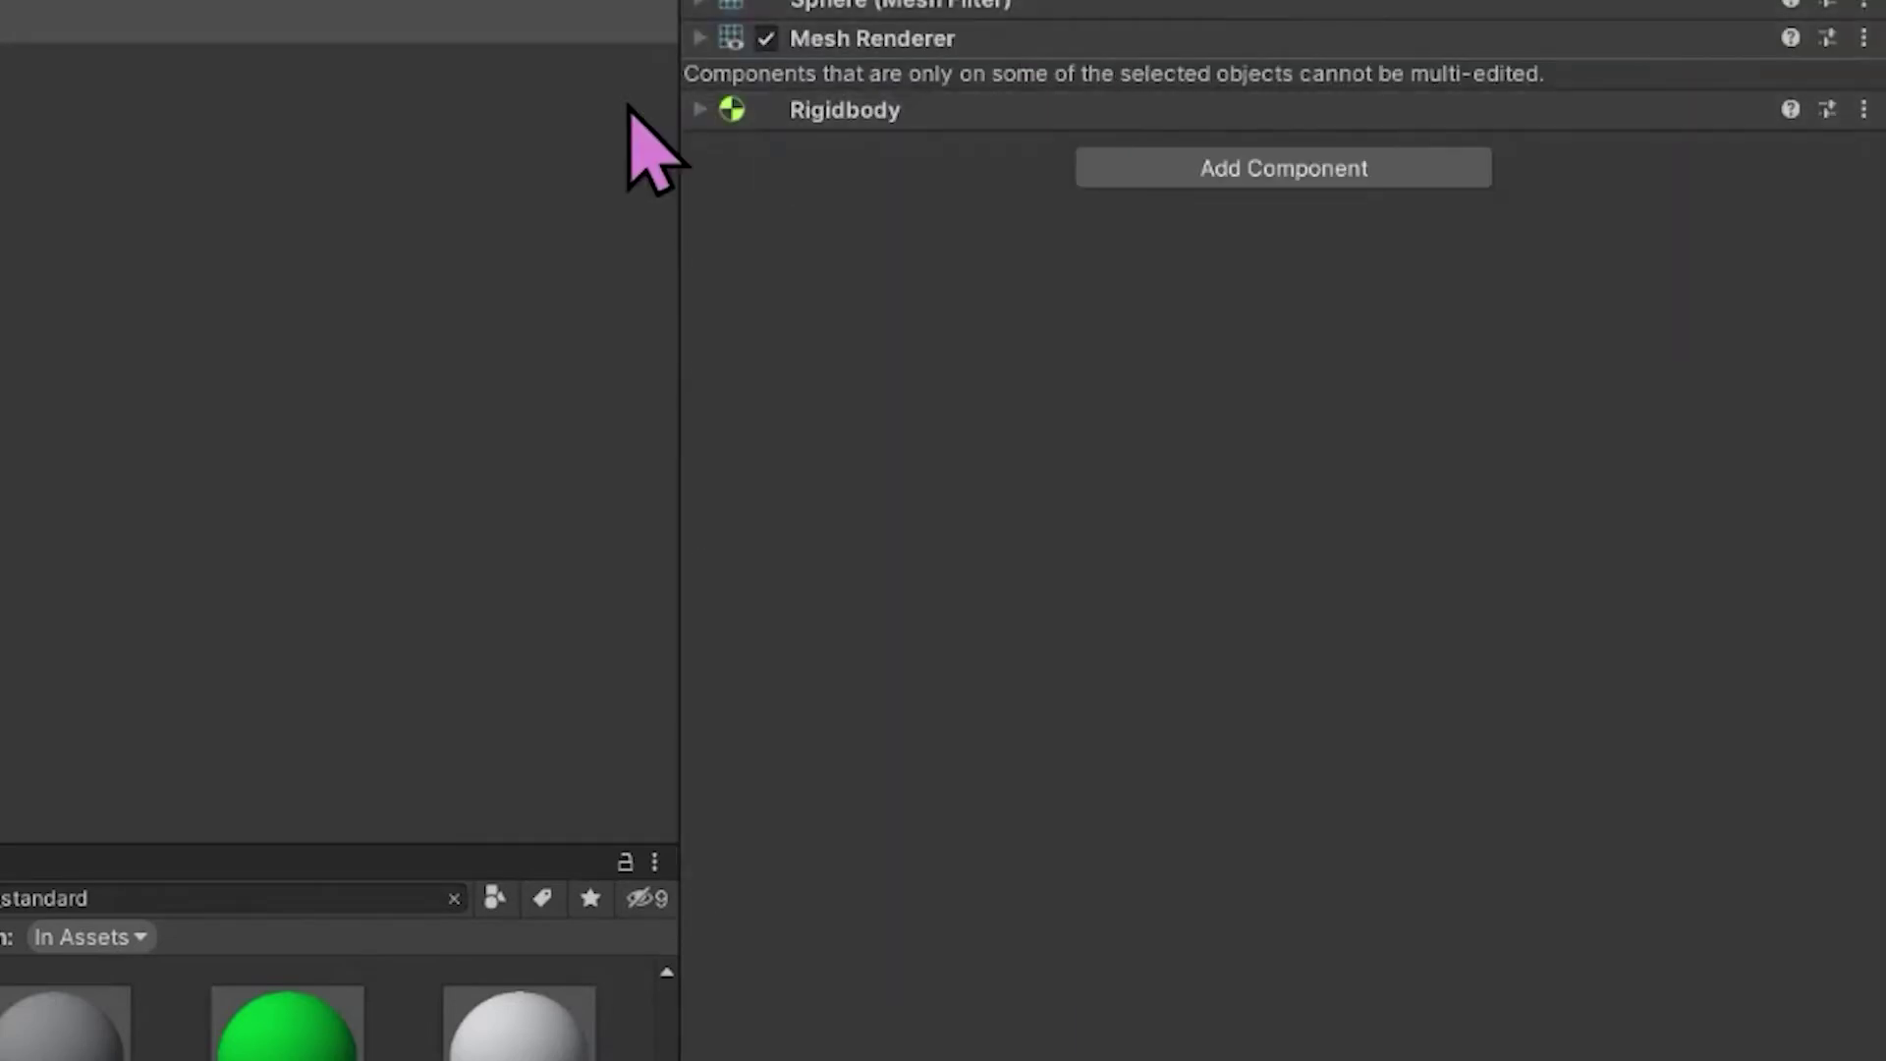
pyautogui.click(699, 110)
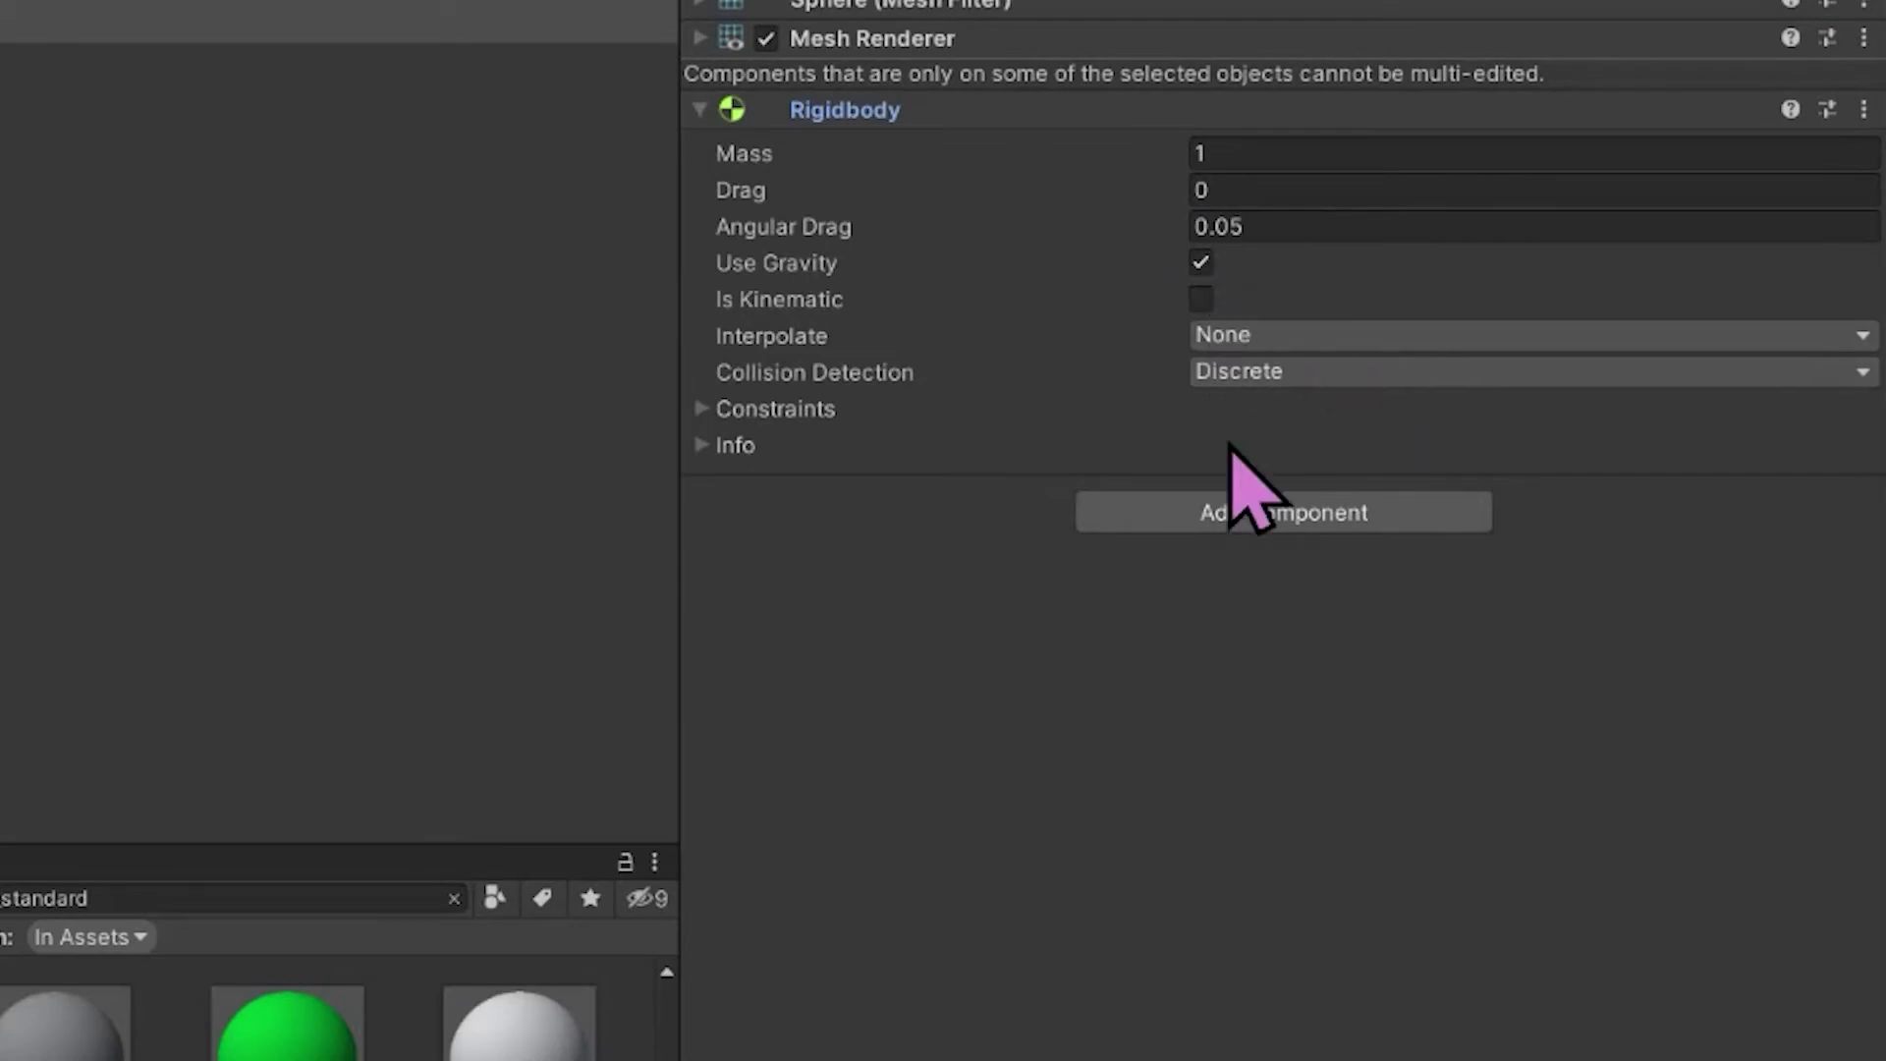
# Add an Object Manipulator component to both the Cube and the Sphere, keeping all their components collapsed
pyautogui.click(339, 19)
pyautogui.click(339, 19)
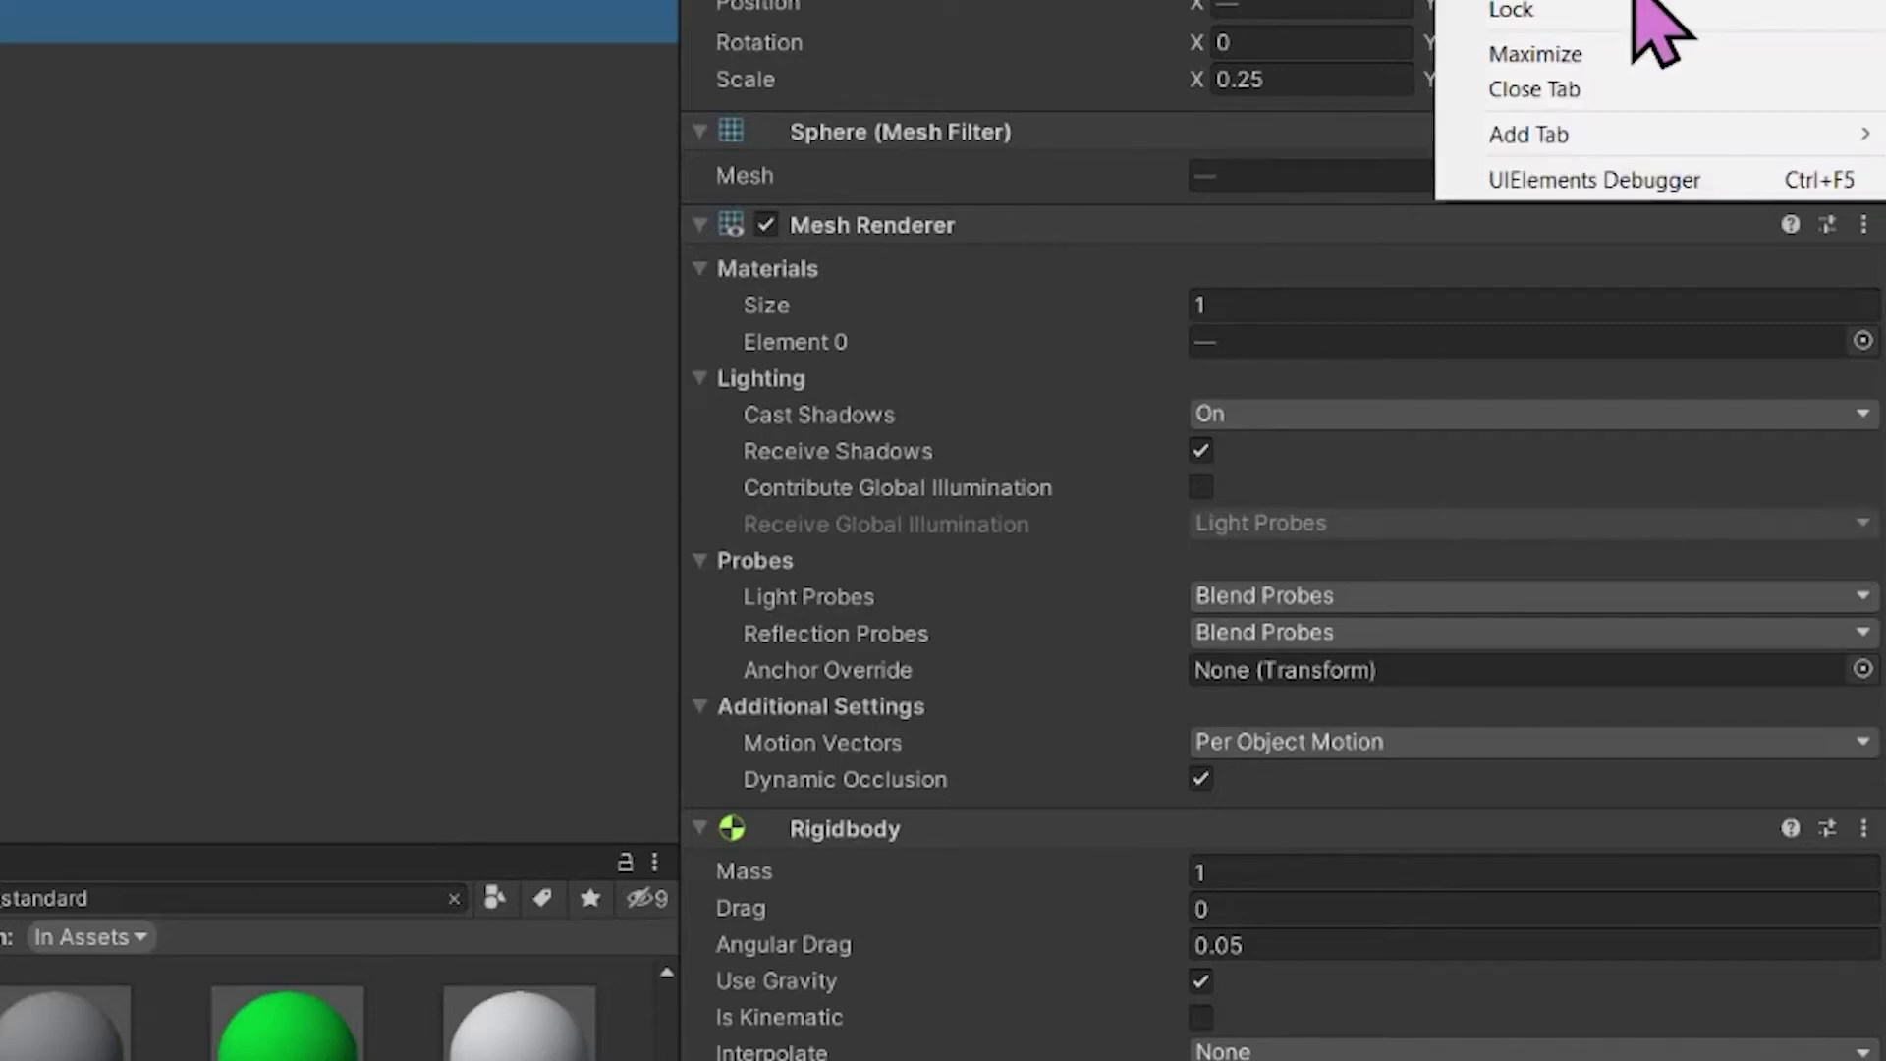
pyautogui.click(1644, 10)
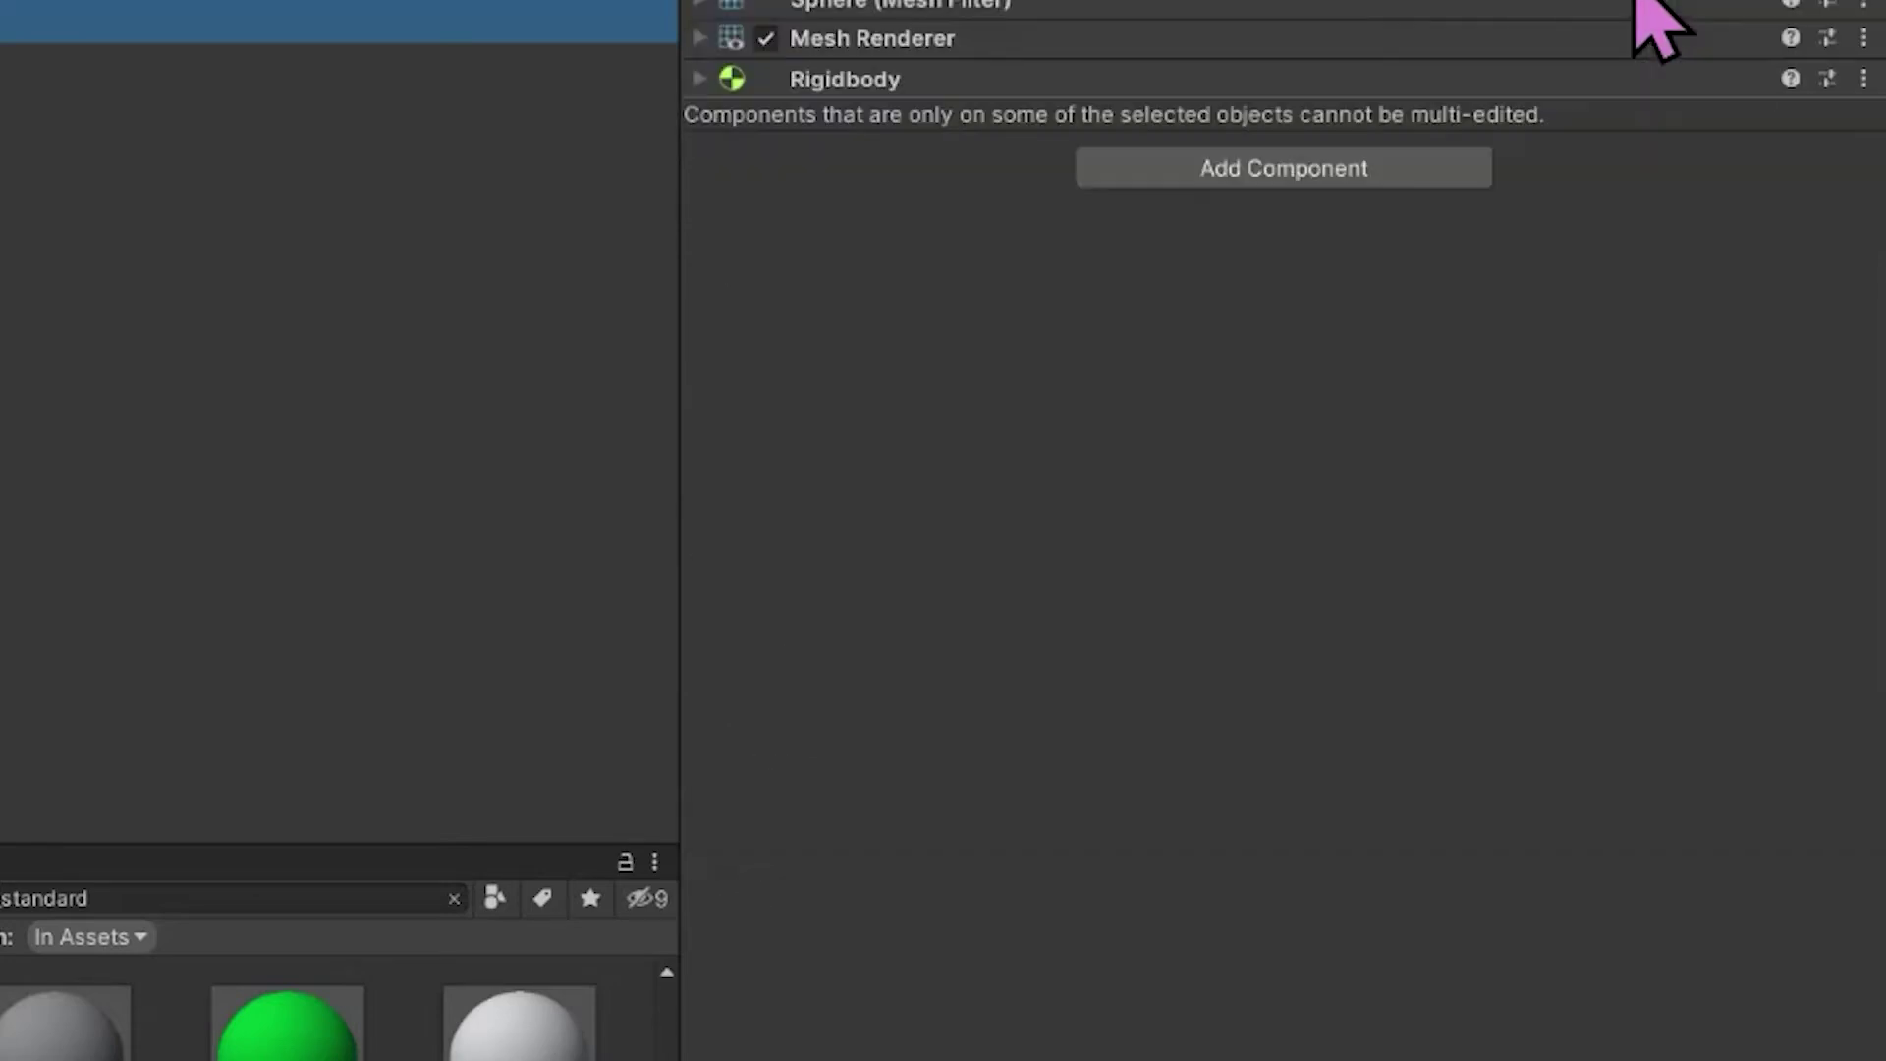
pyautogui.click(1246, 165)
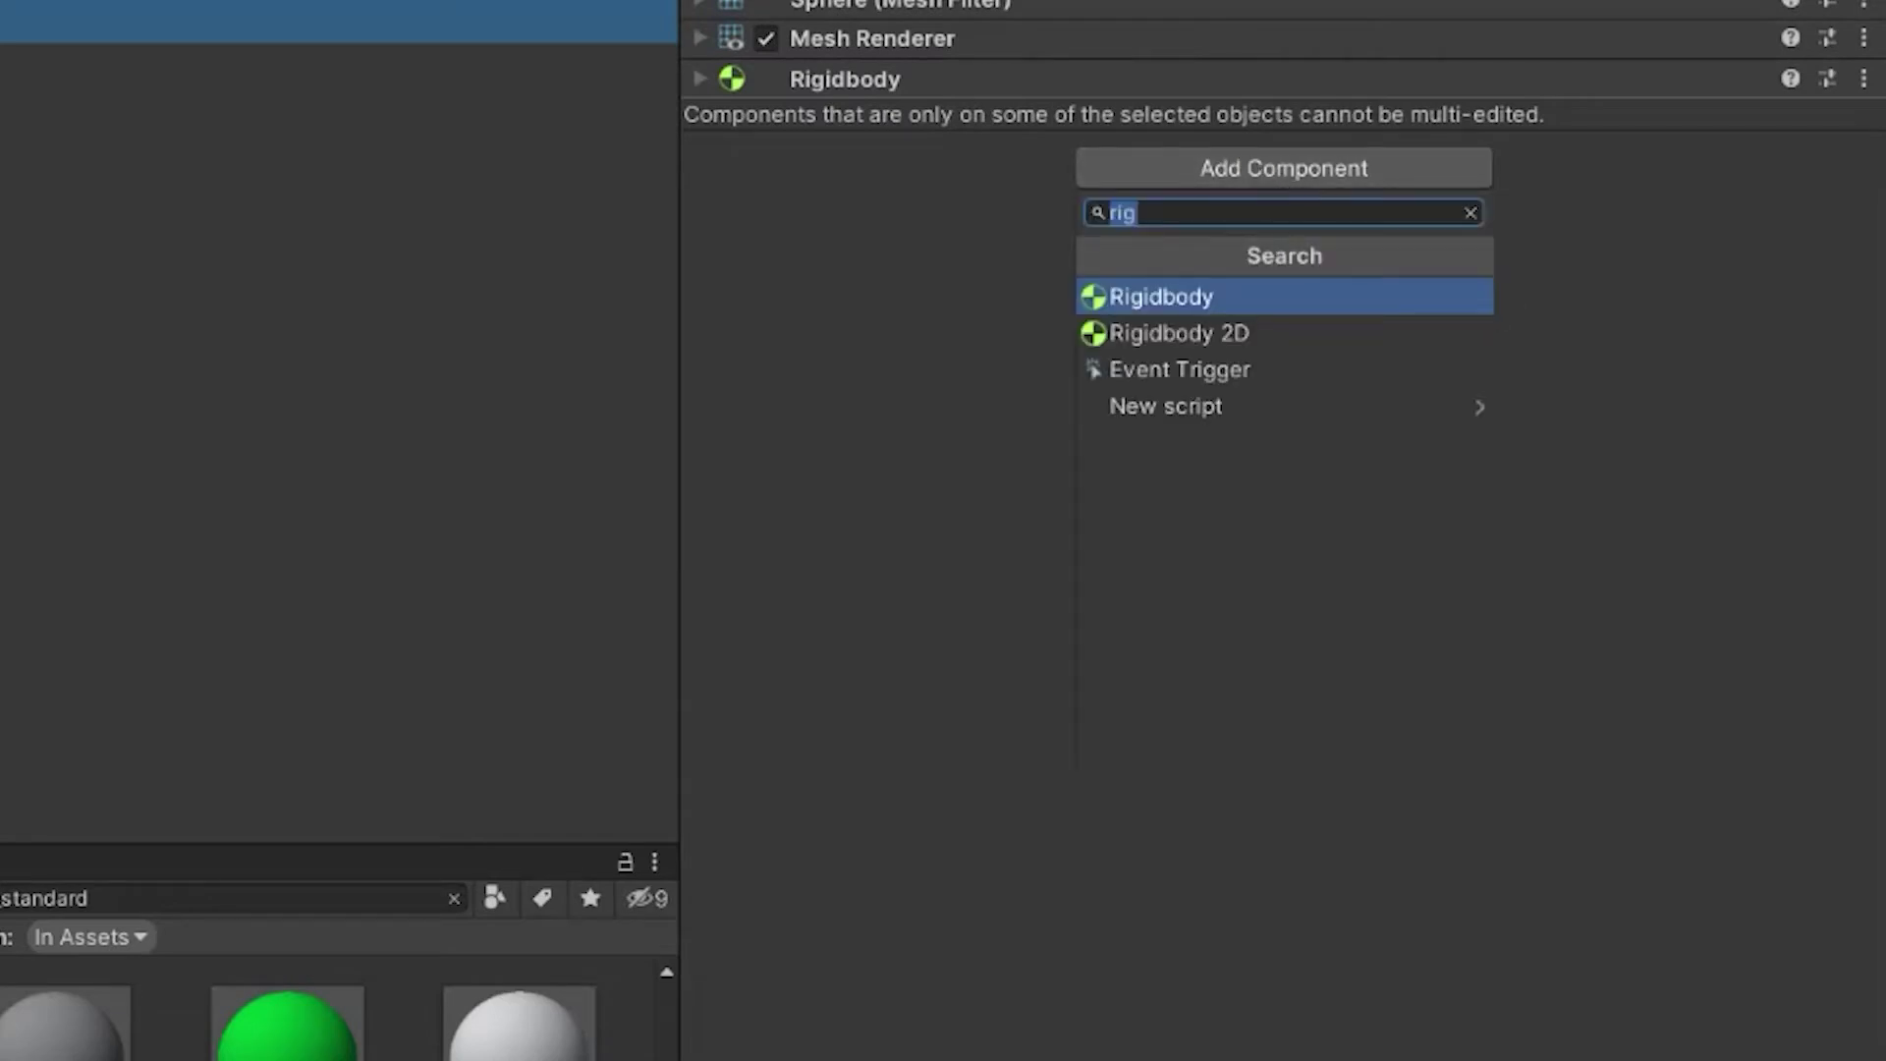
pyautogui.write('objec')
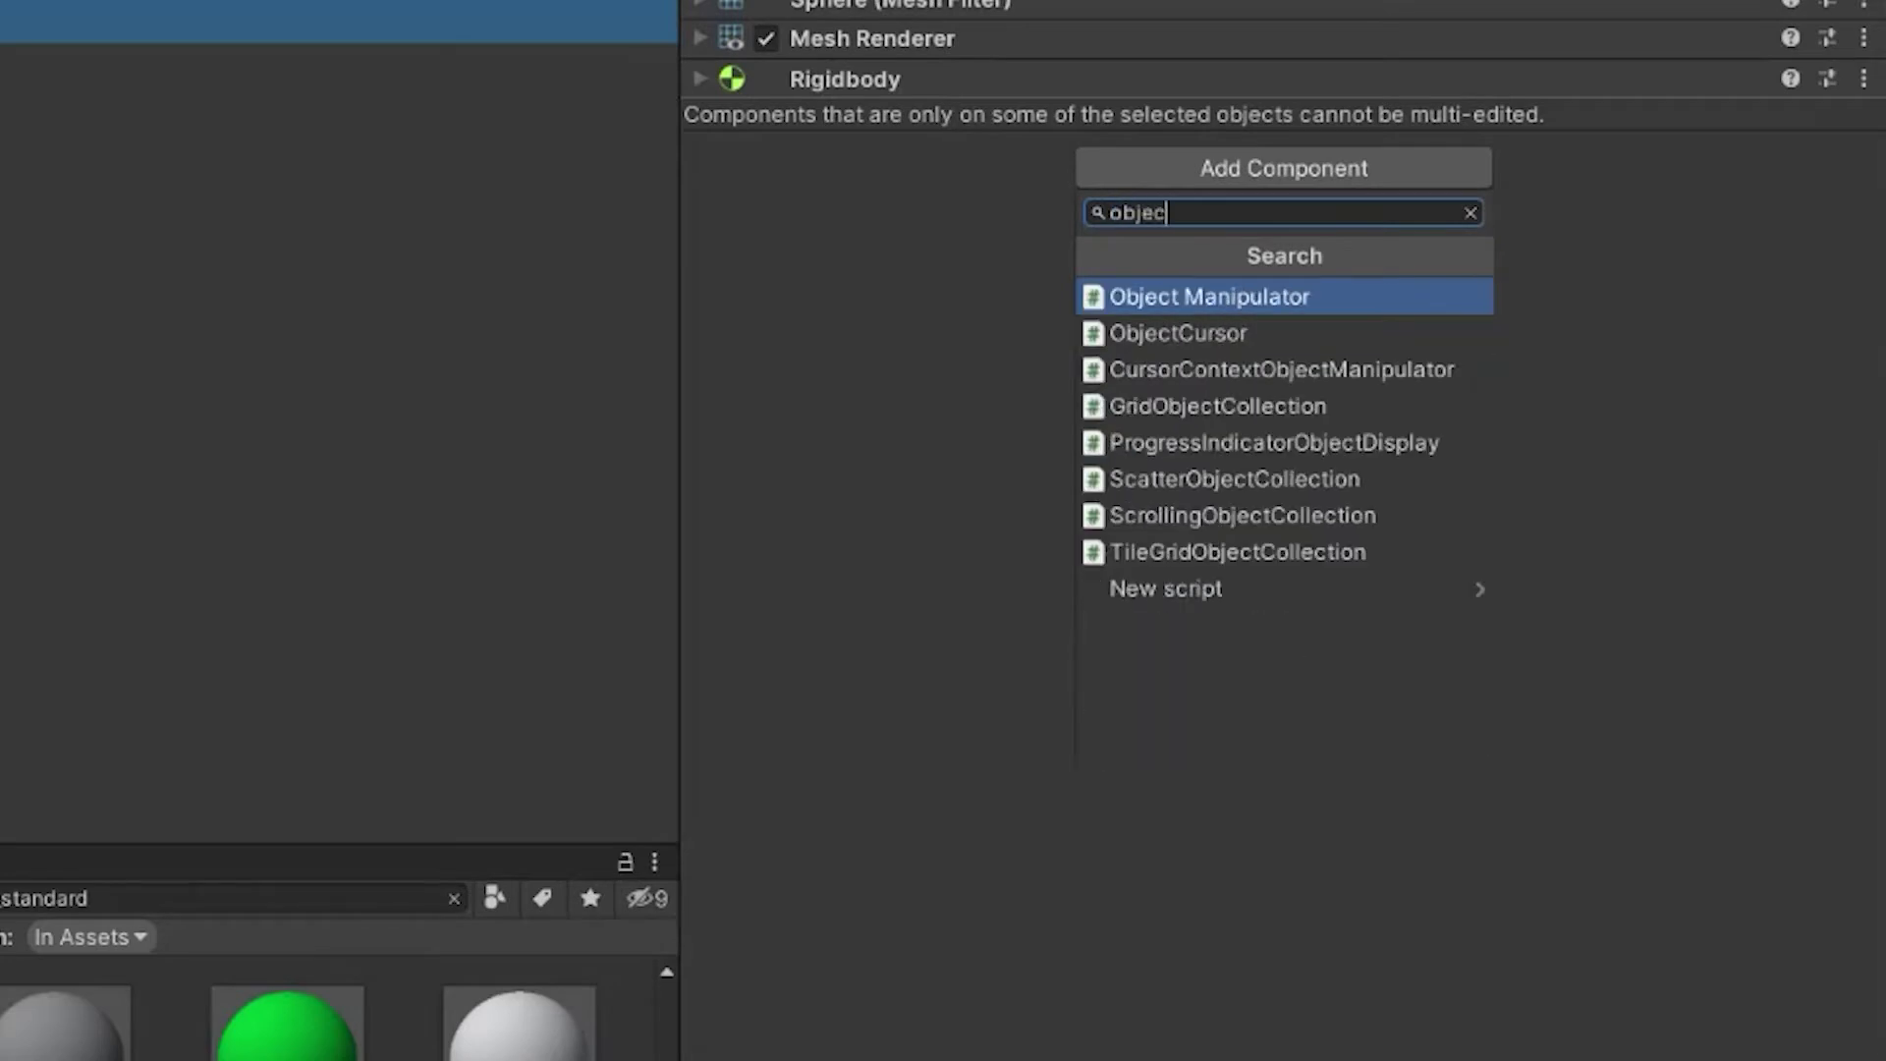
pyautogui.click(1310, 299)
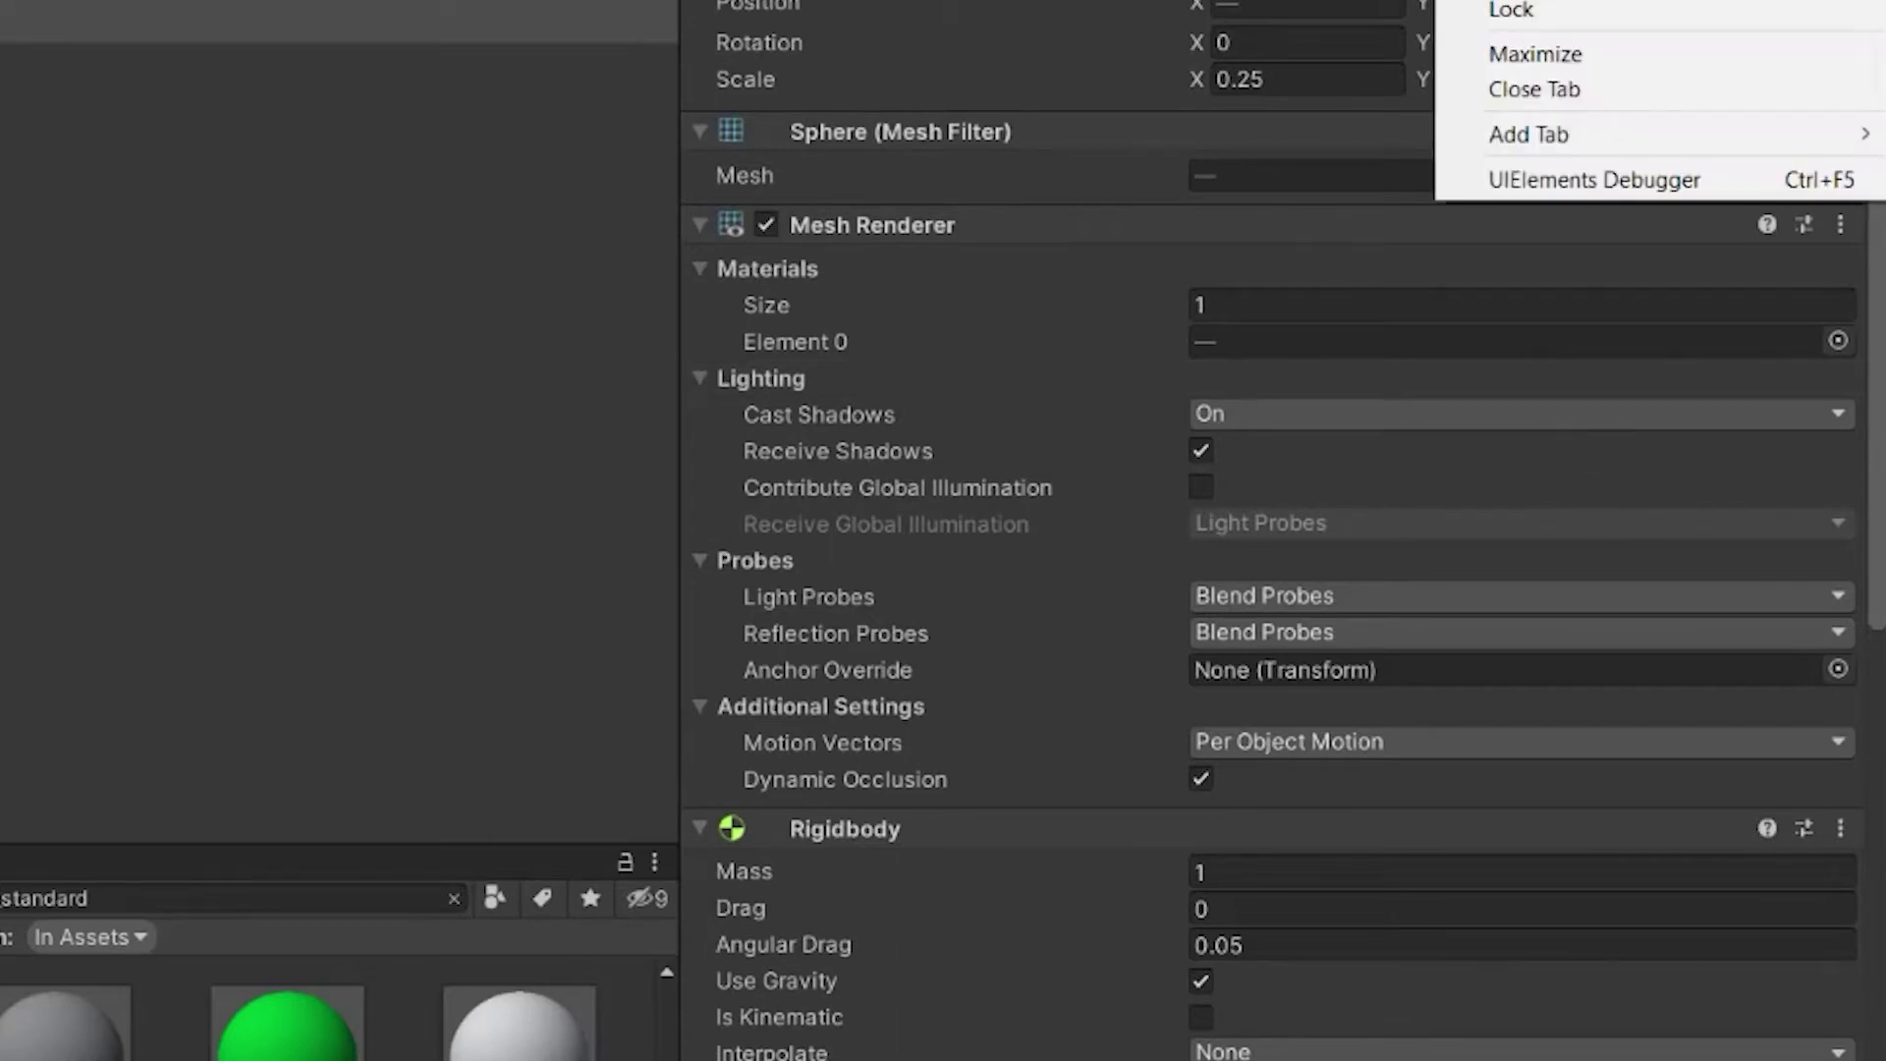
pyautogui.click(1559, 17)
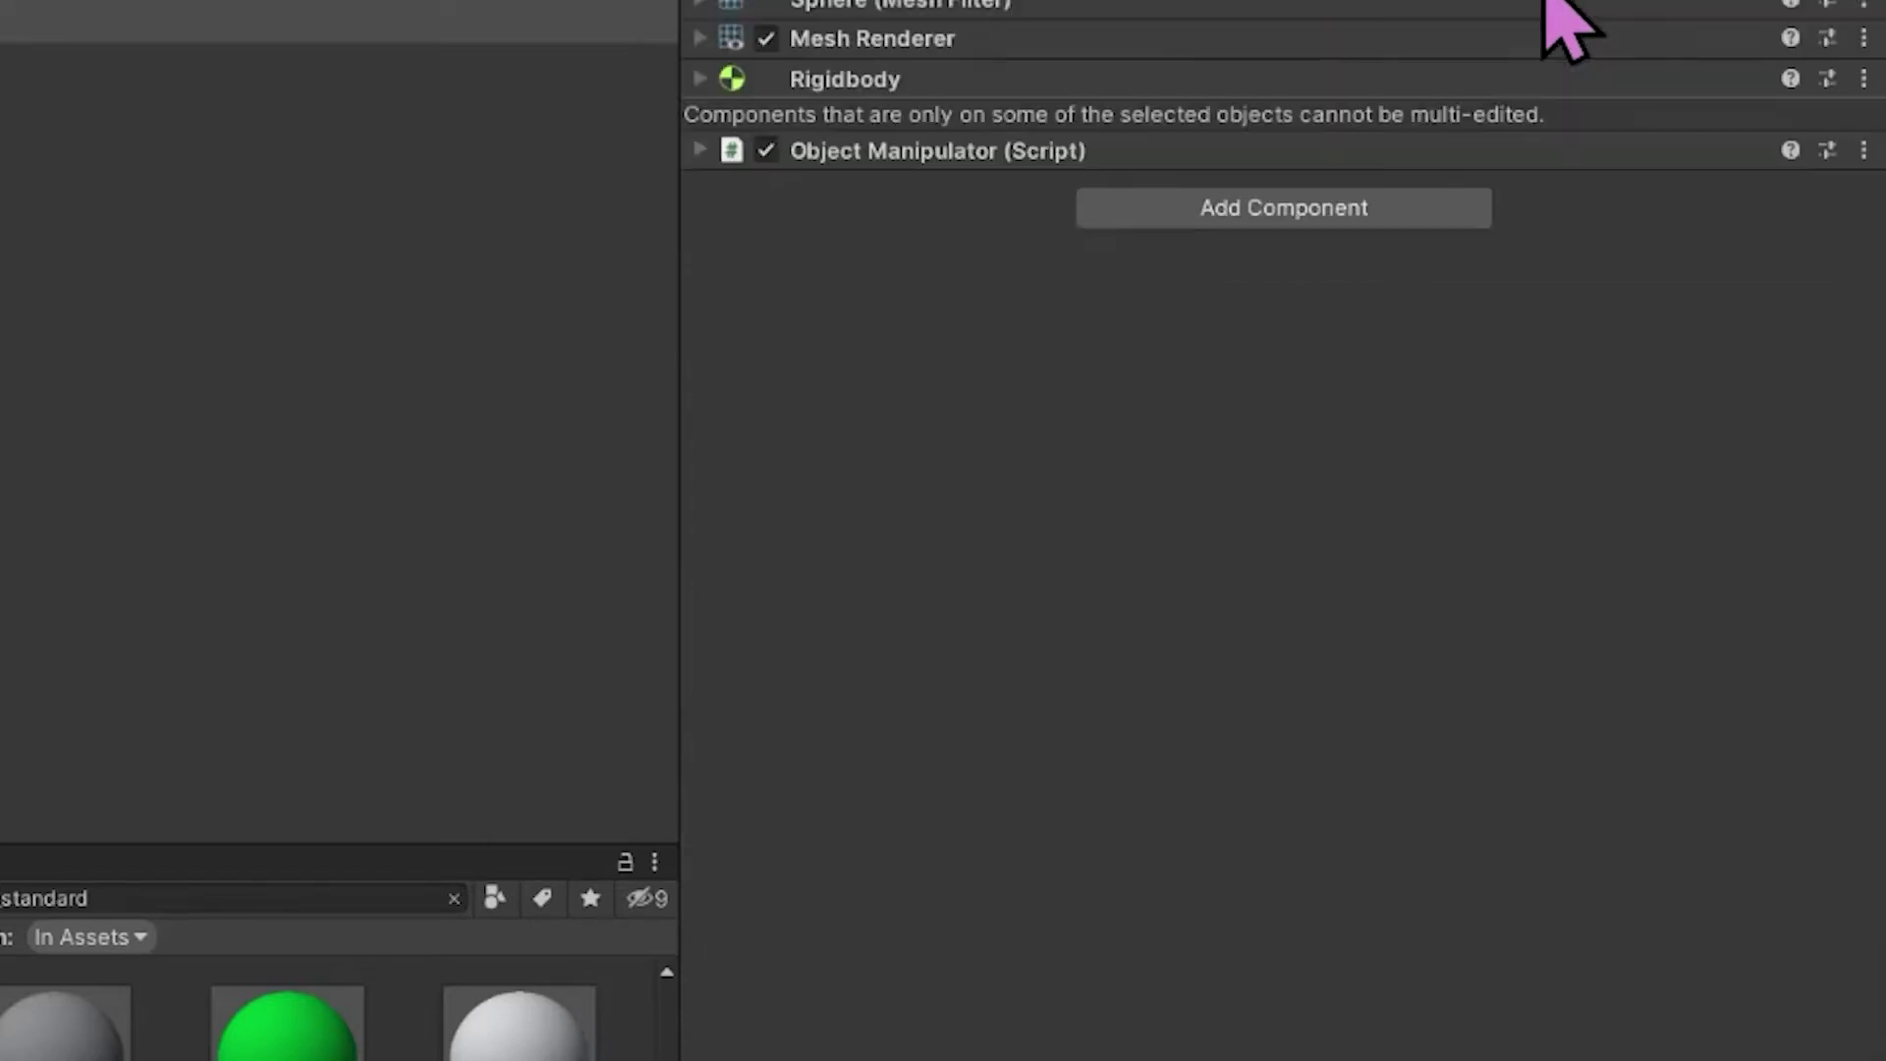
# Set the Object Manipulator's Manipulation Type to One Handed only, review its remaining settings and collapse the component
pyautogui.click(700, 152)
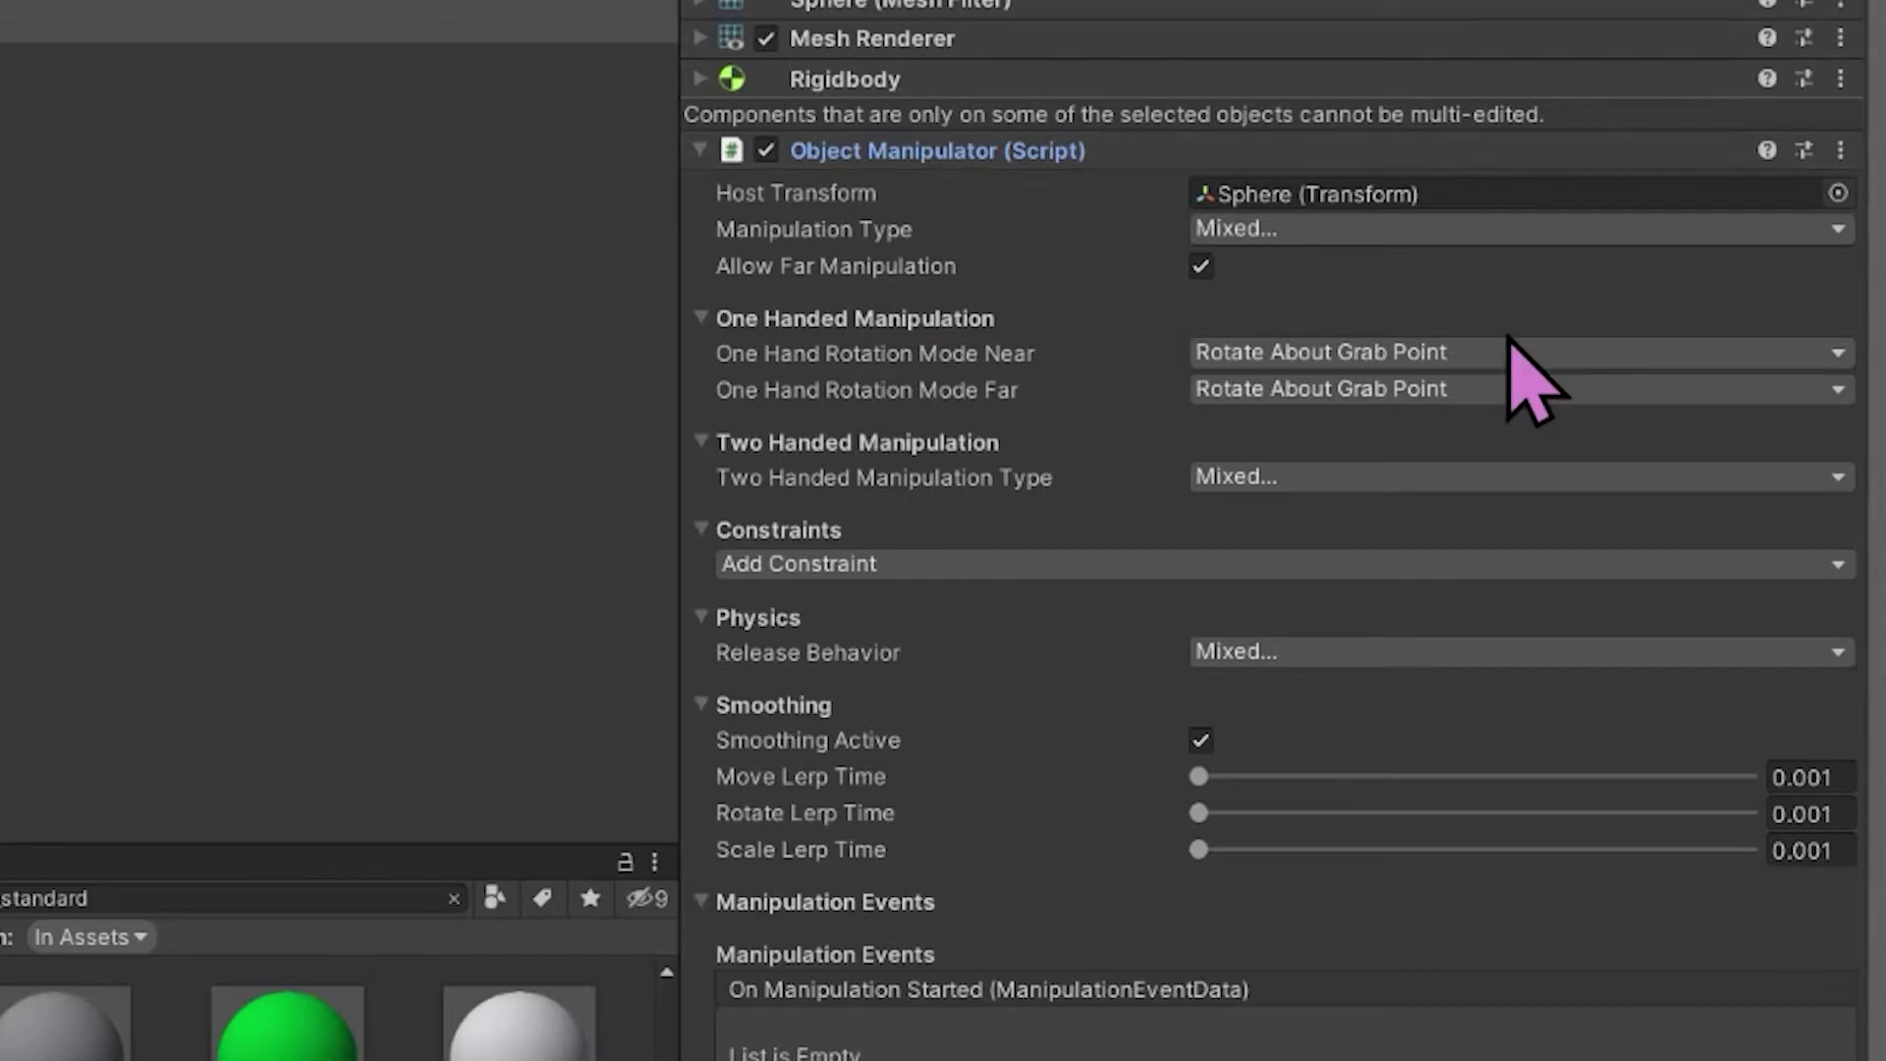
pyautogui.click(1287, 232)
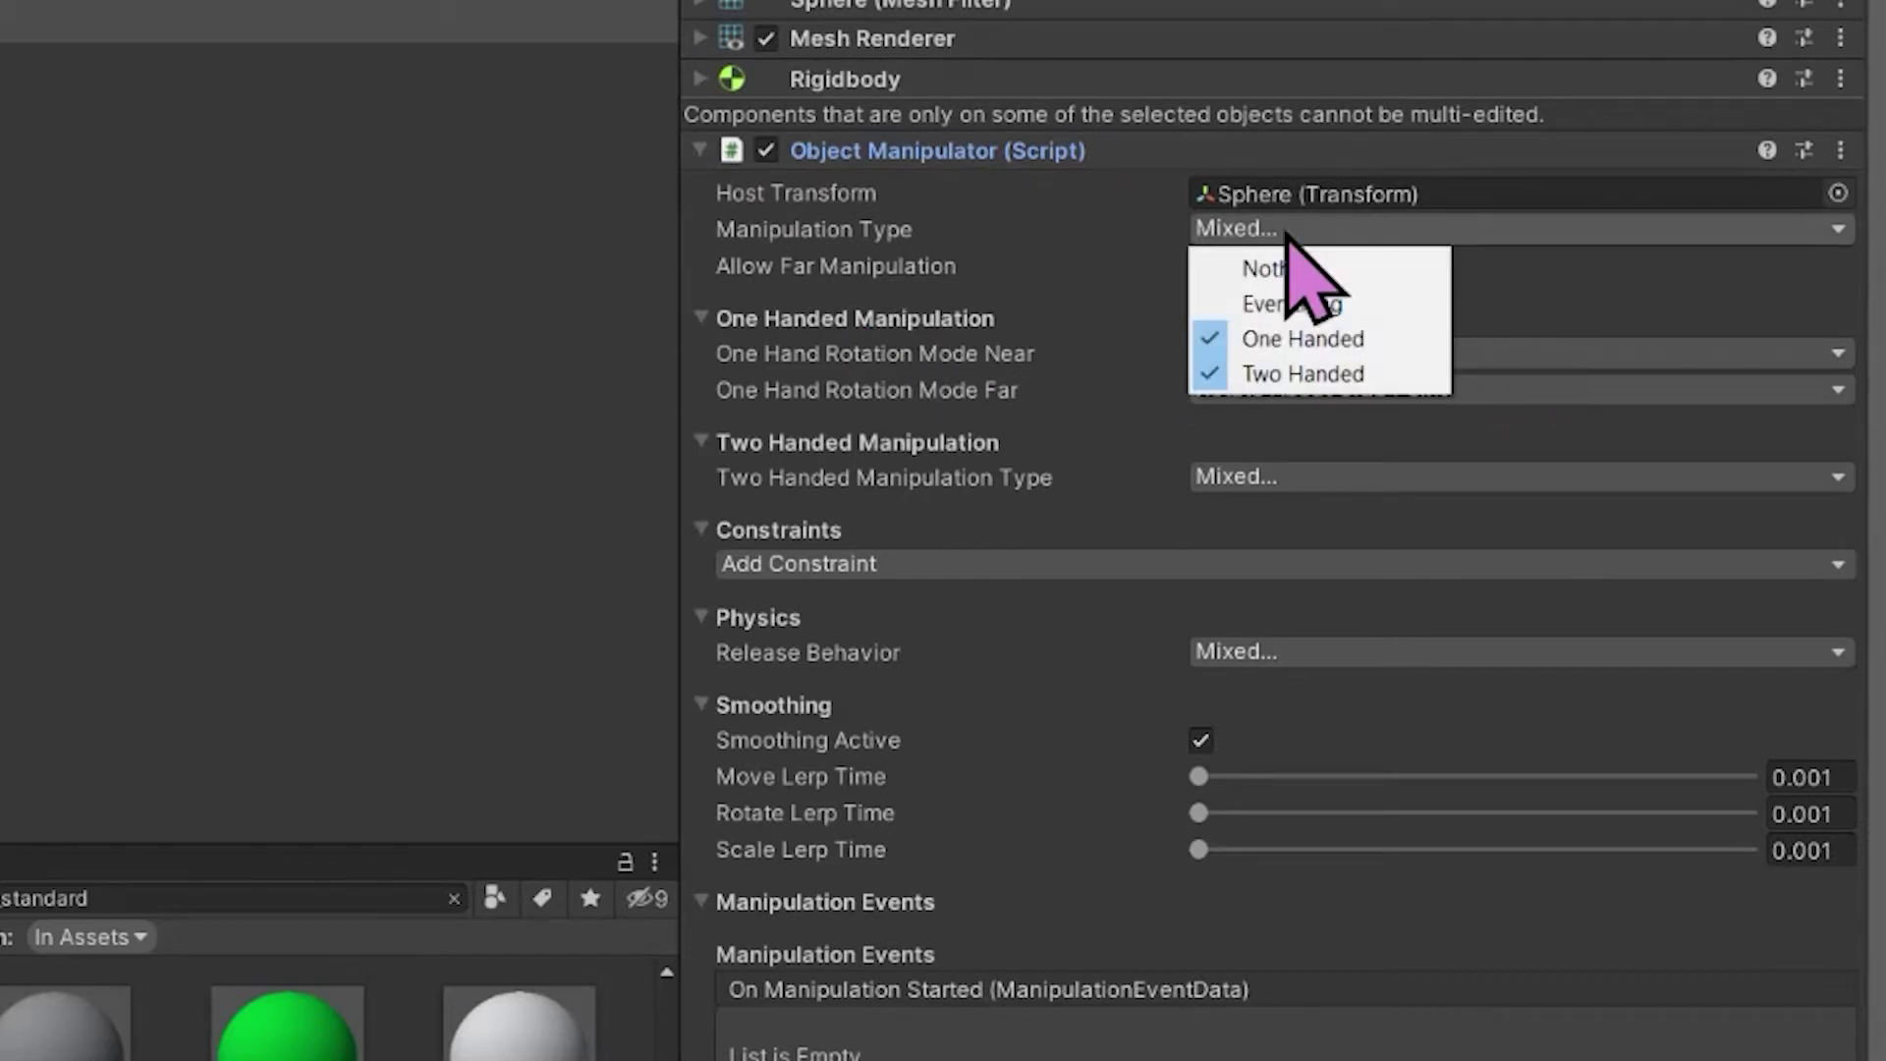
pyautogui.click(1389, 376)
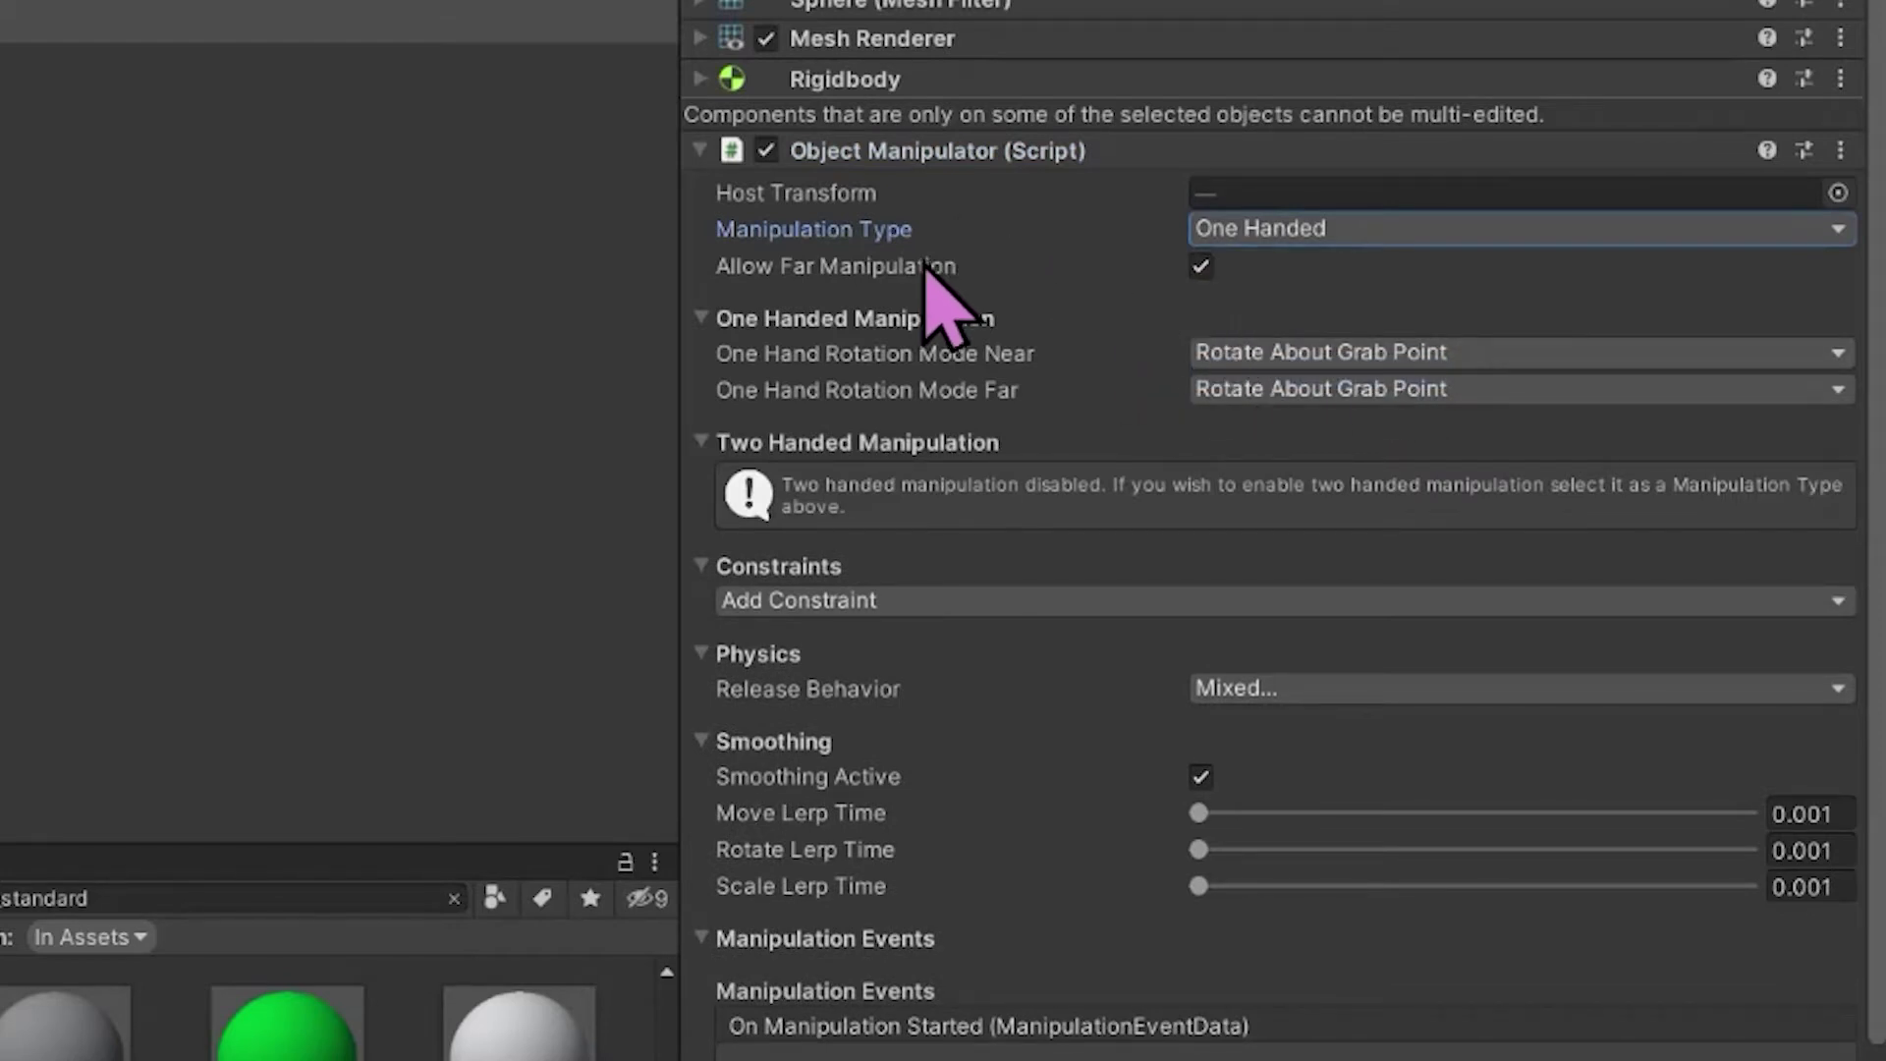
pyautogui.scroll(-5, 1229, 674)
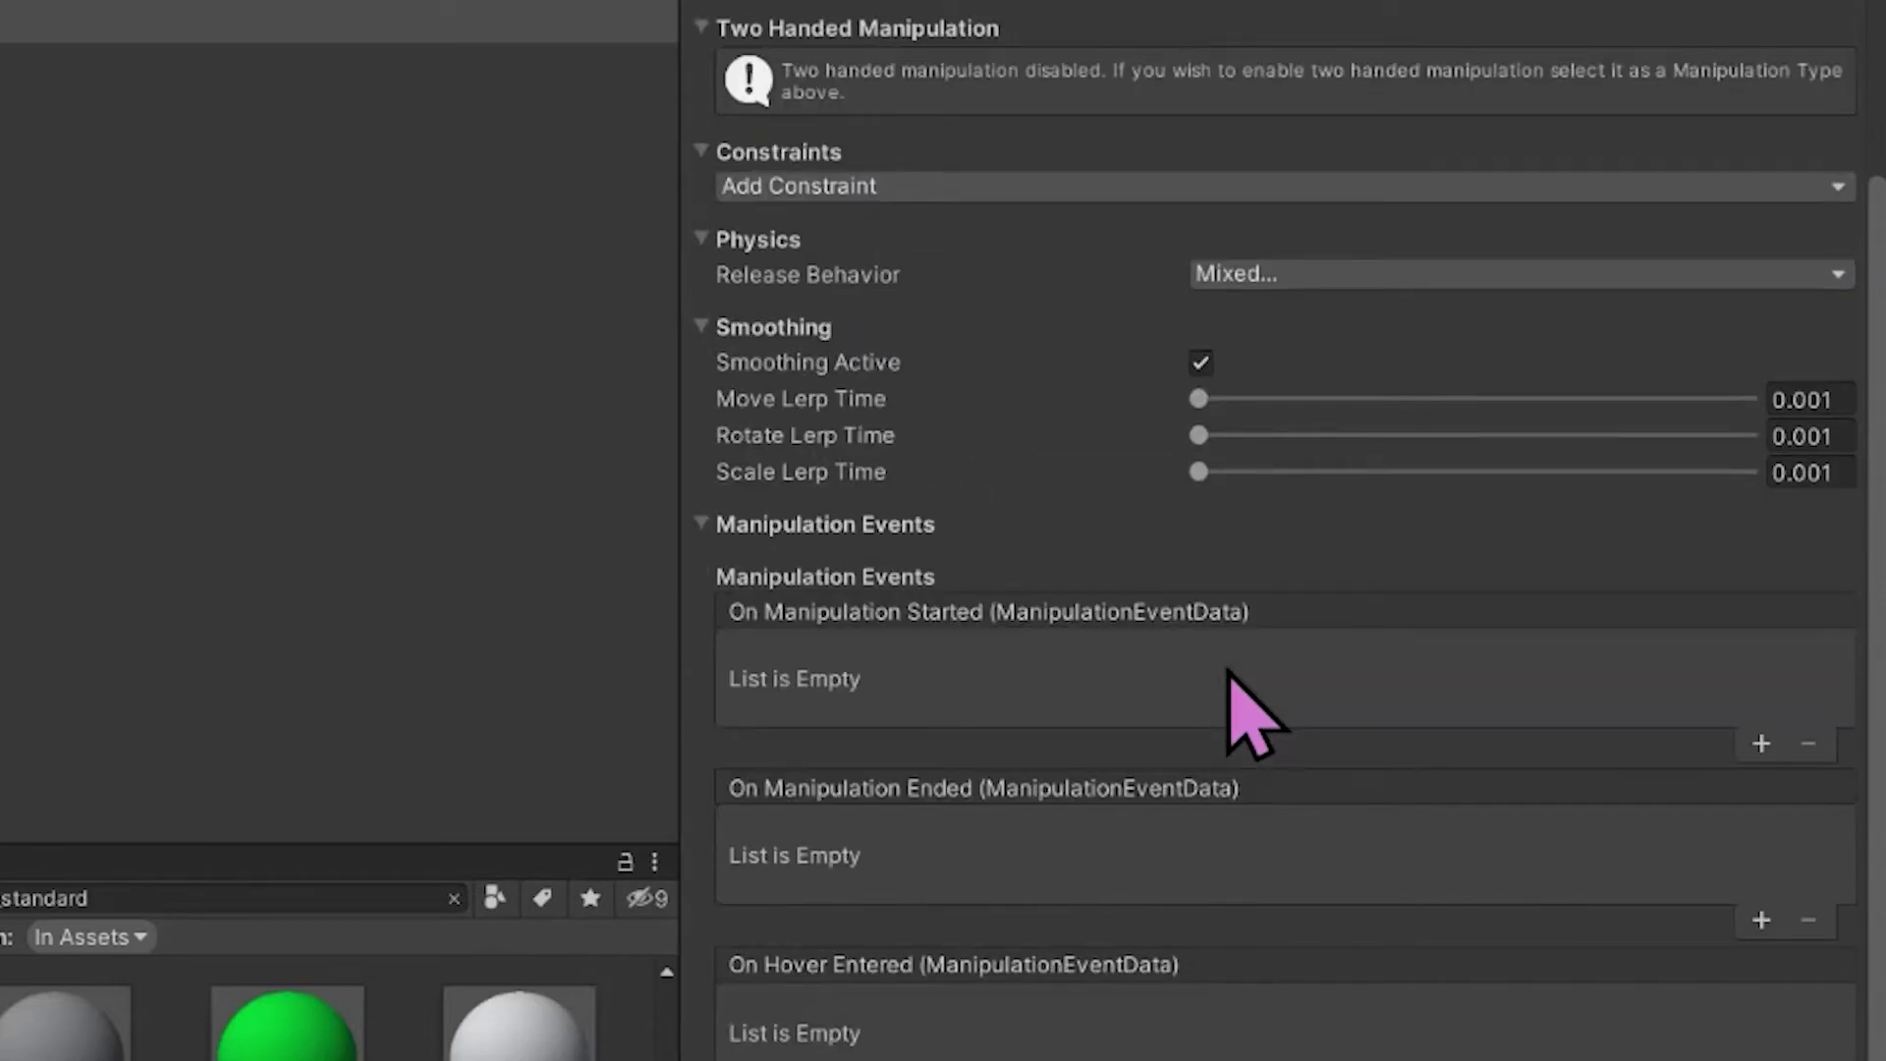
pyautogui.scroll(5, 1229, 674)
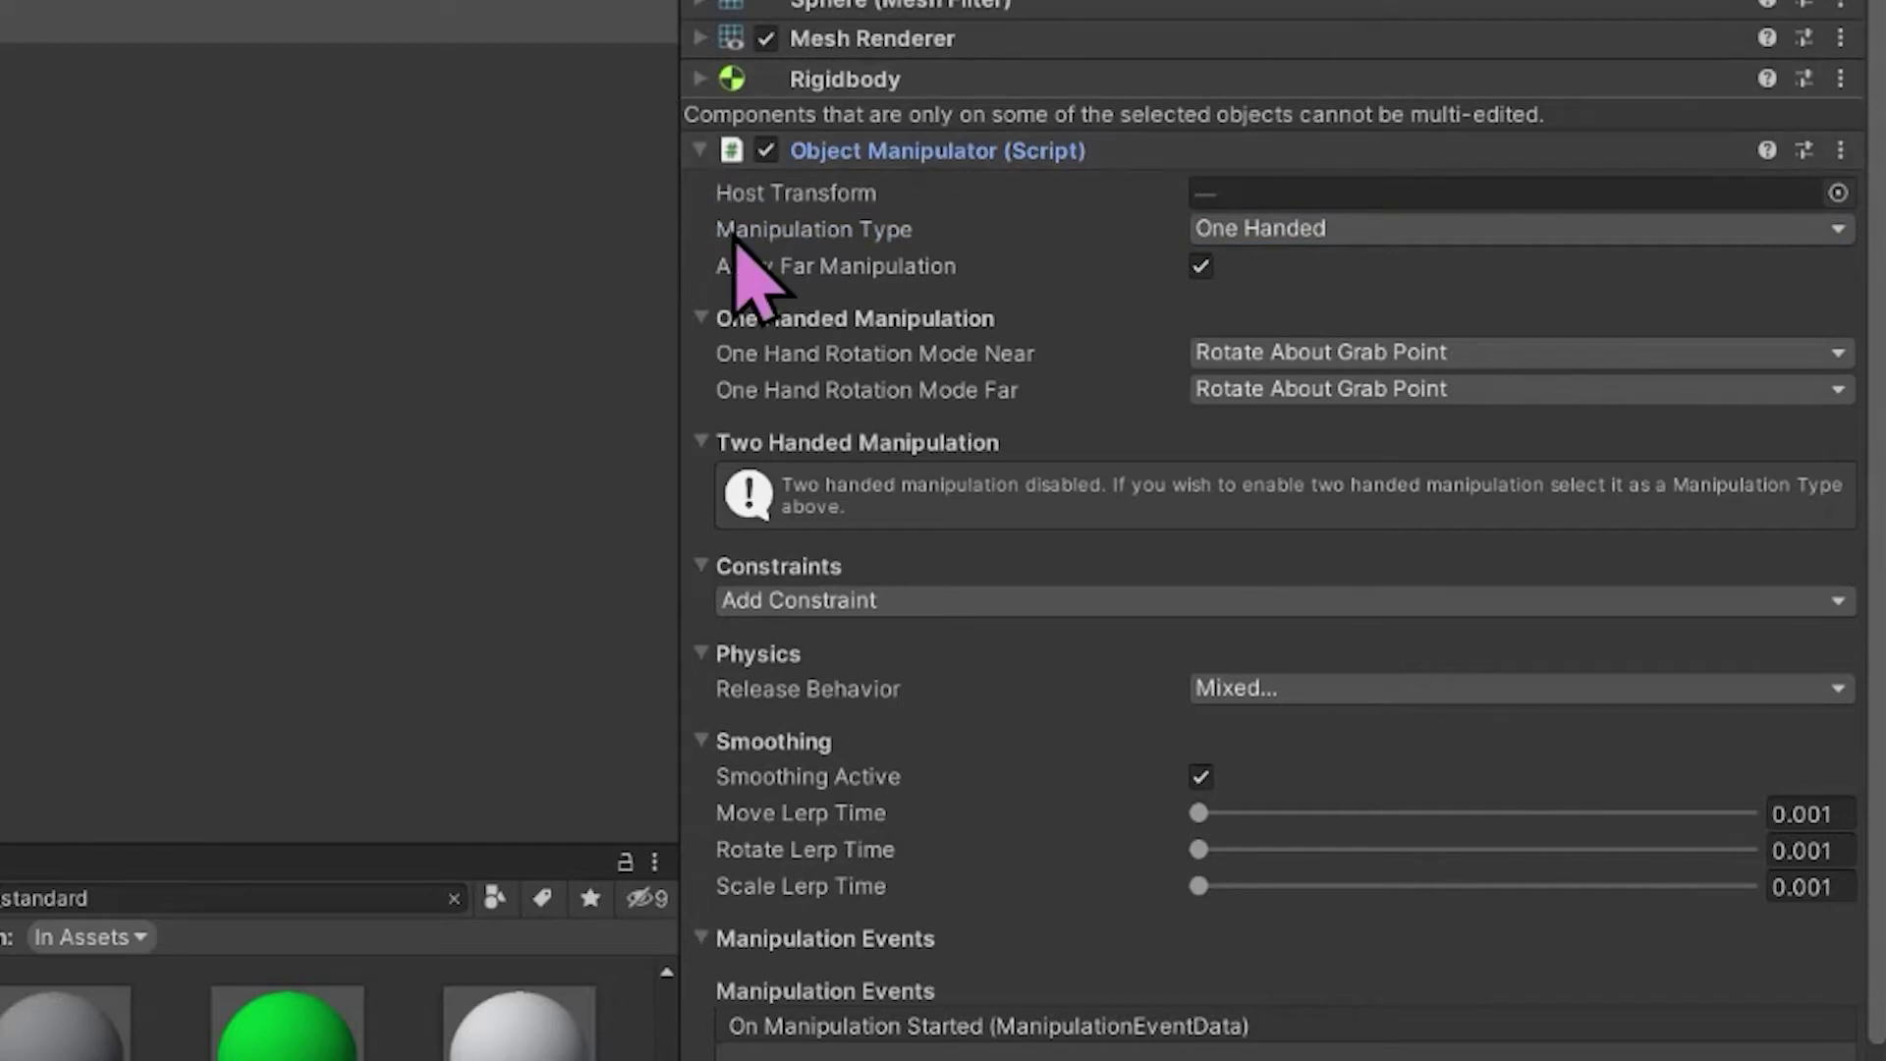
pyautogui.click(703, 153)
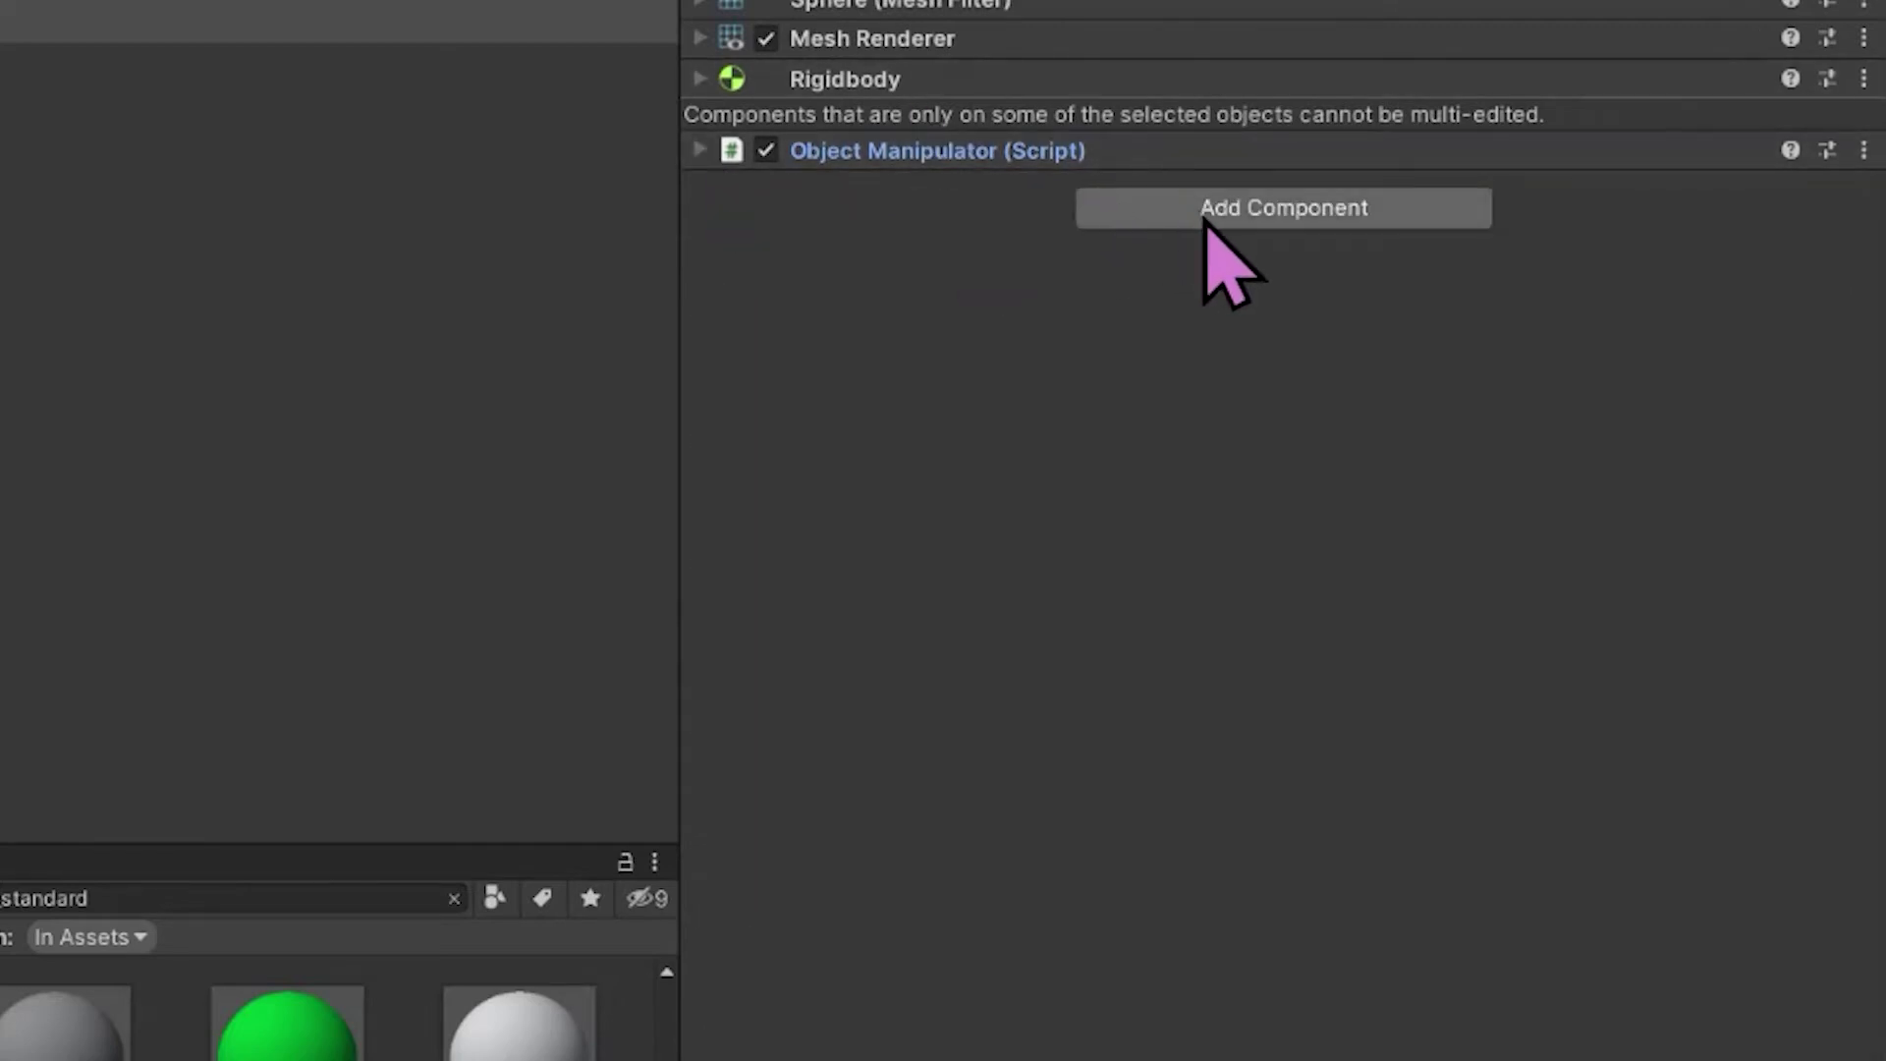
# Add a NearInteractionGrabbable component to both the Cube and the Sphere, view its settings and clear the selection
pyautogui.click(1201, 218)
pyautogui.write('near')
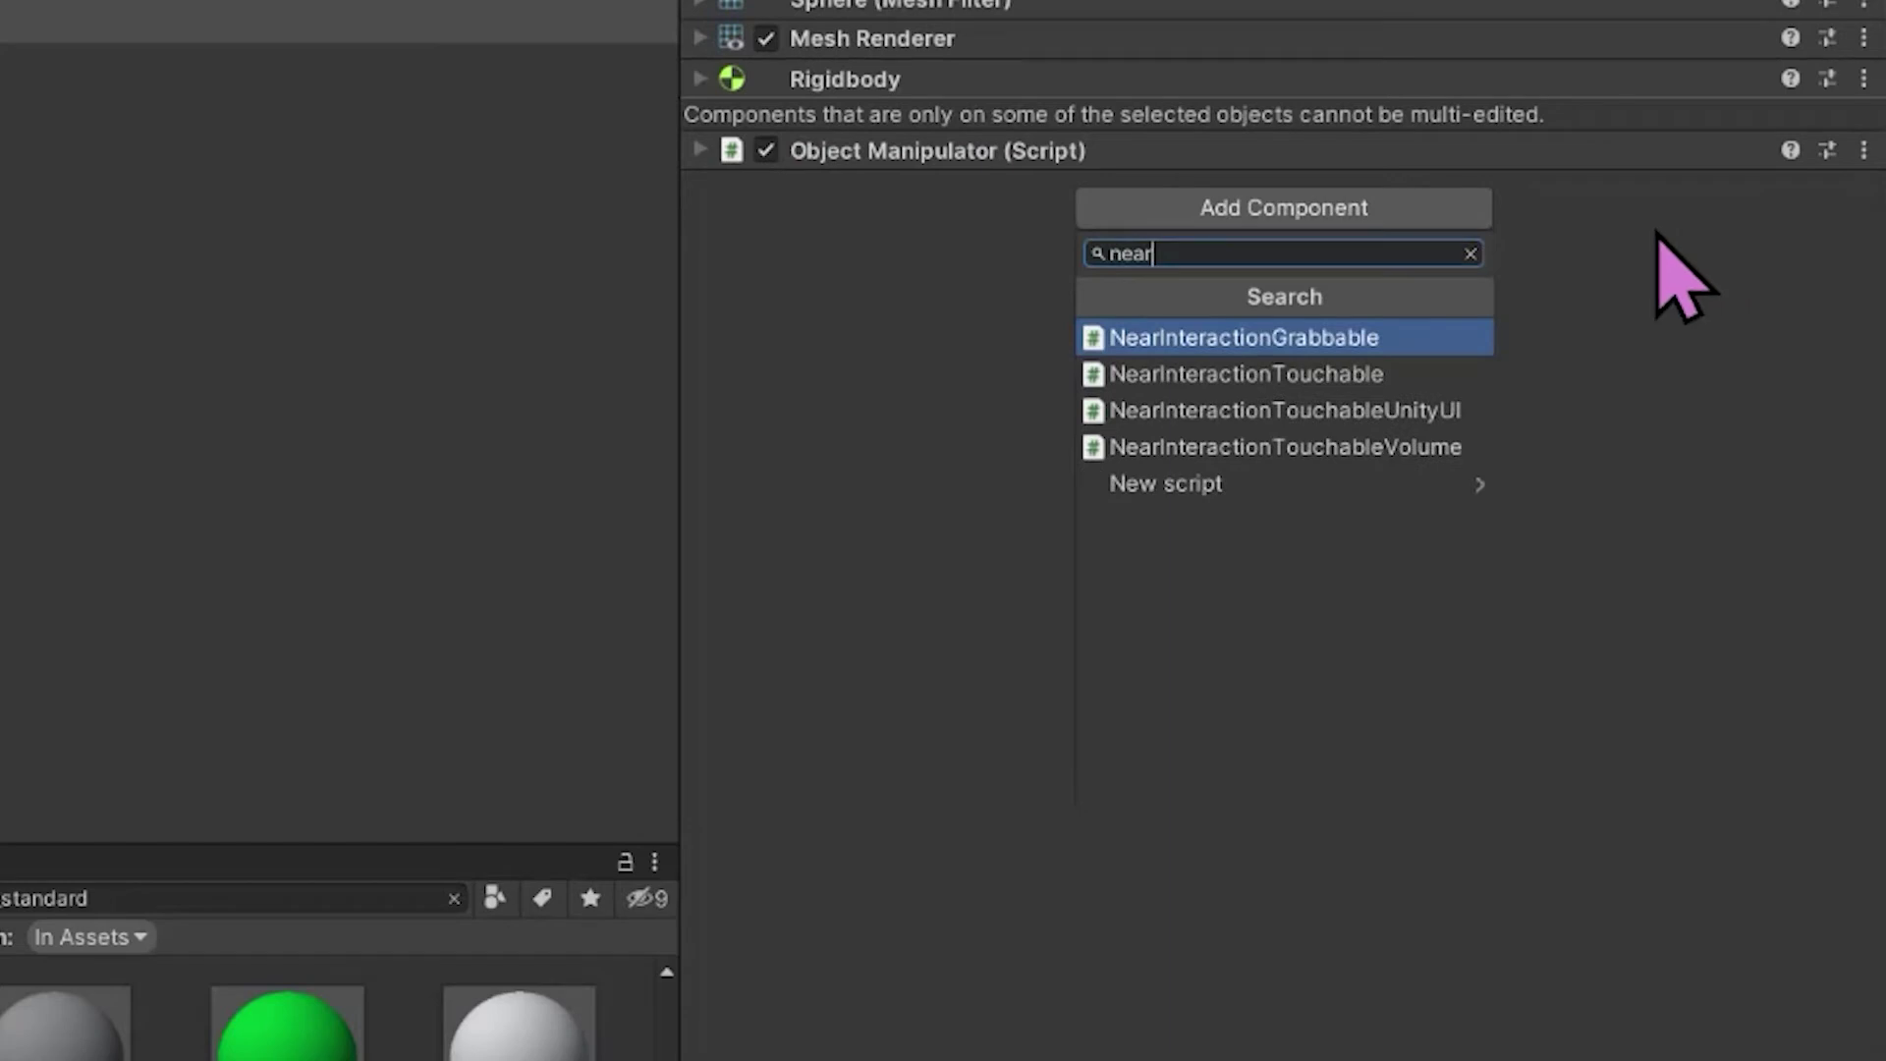
pyautogui.click(1338, 339)
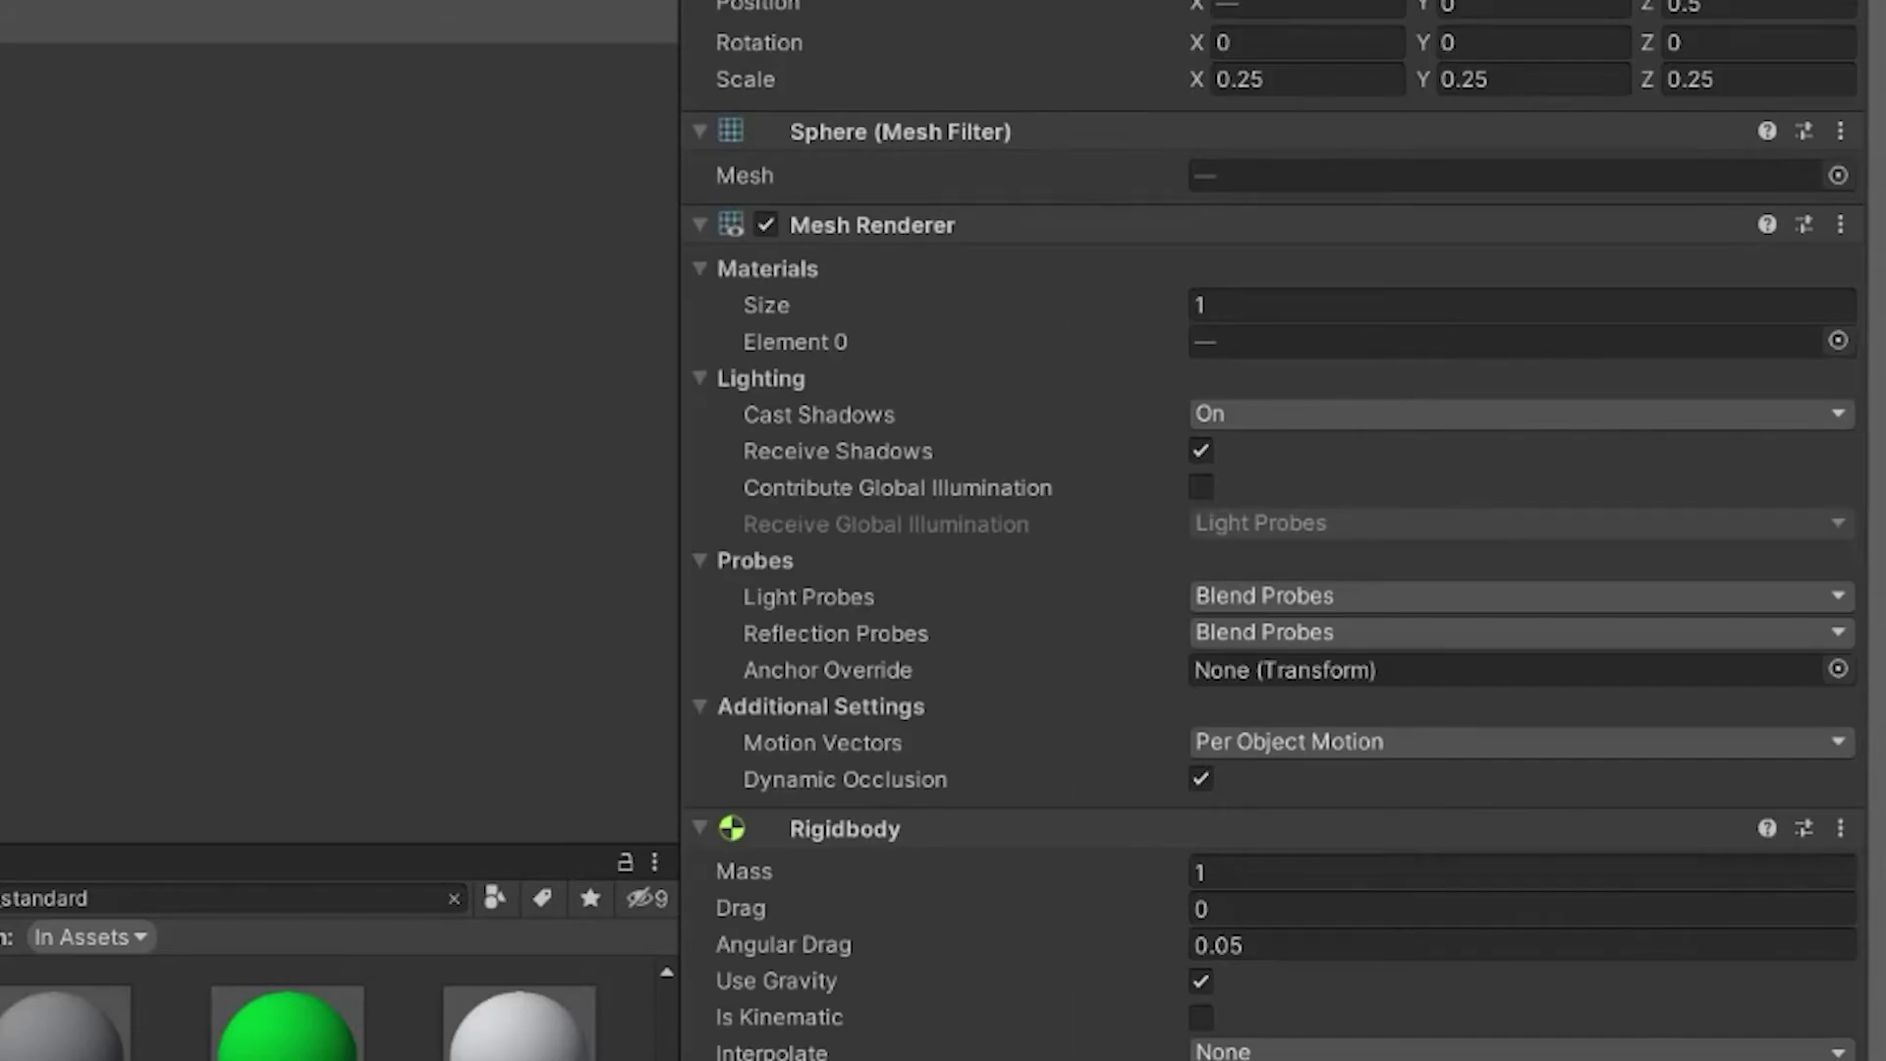
pyautogui.click(1862, 2)
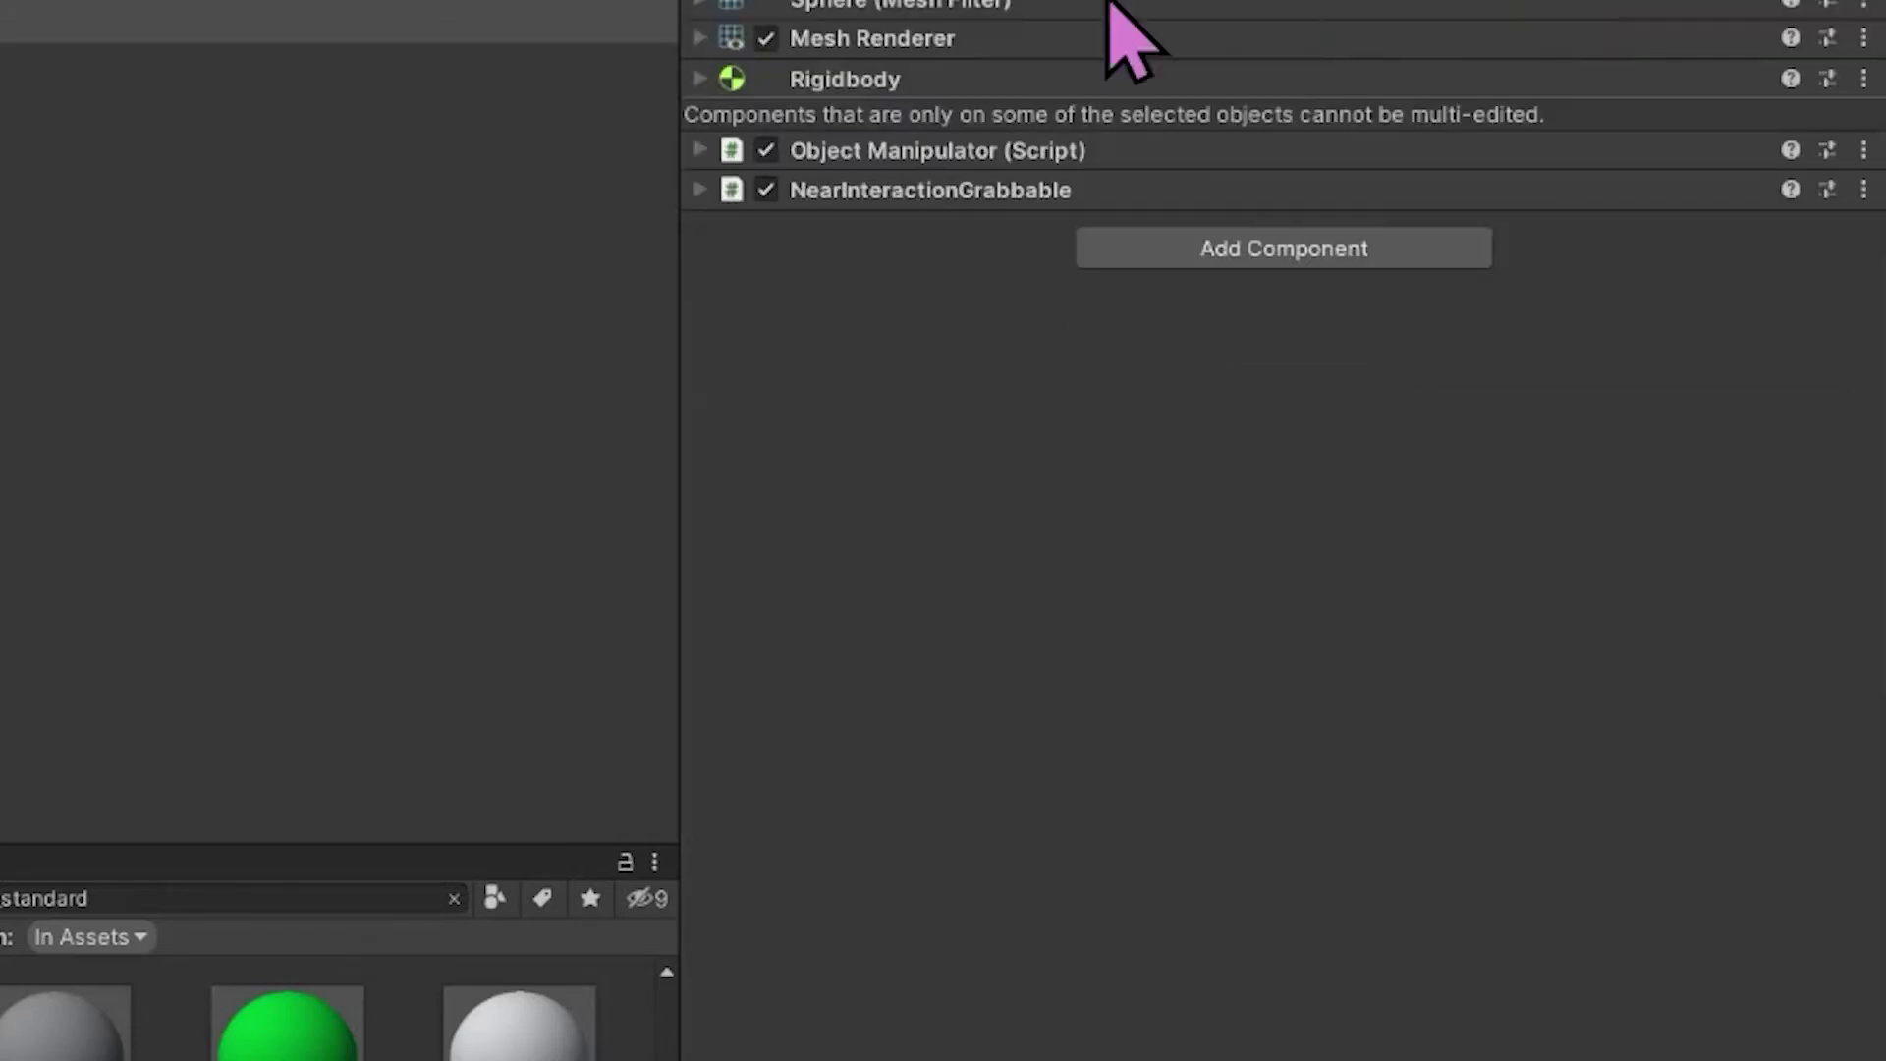
pyautogui.click(699, 193)
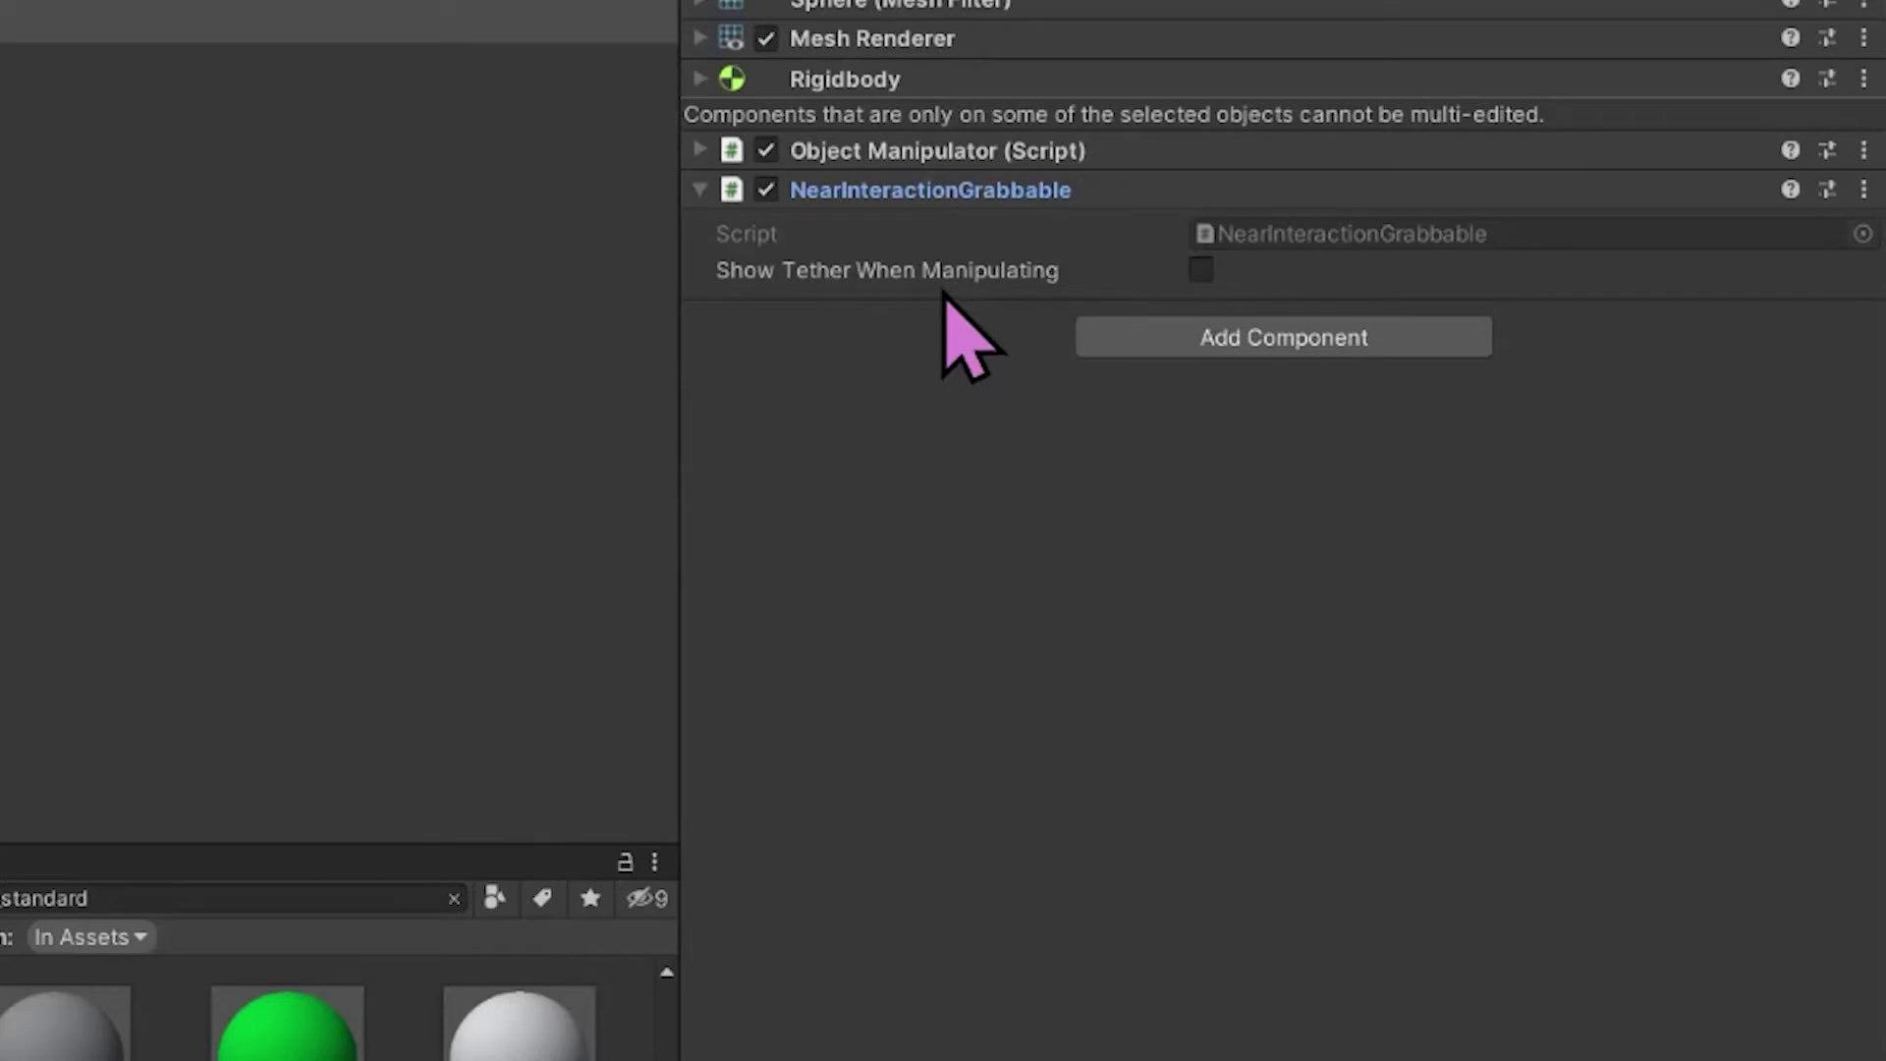
pyautogui.click(851, 218)
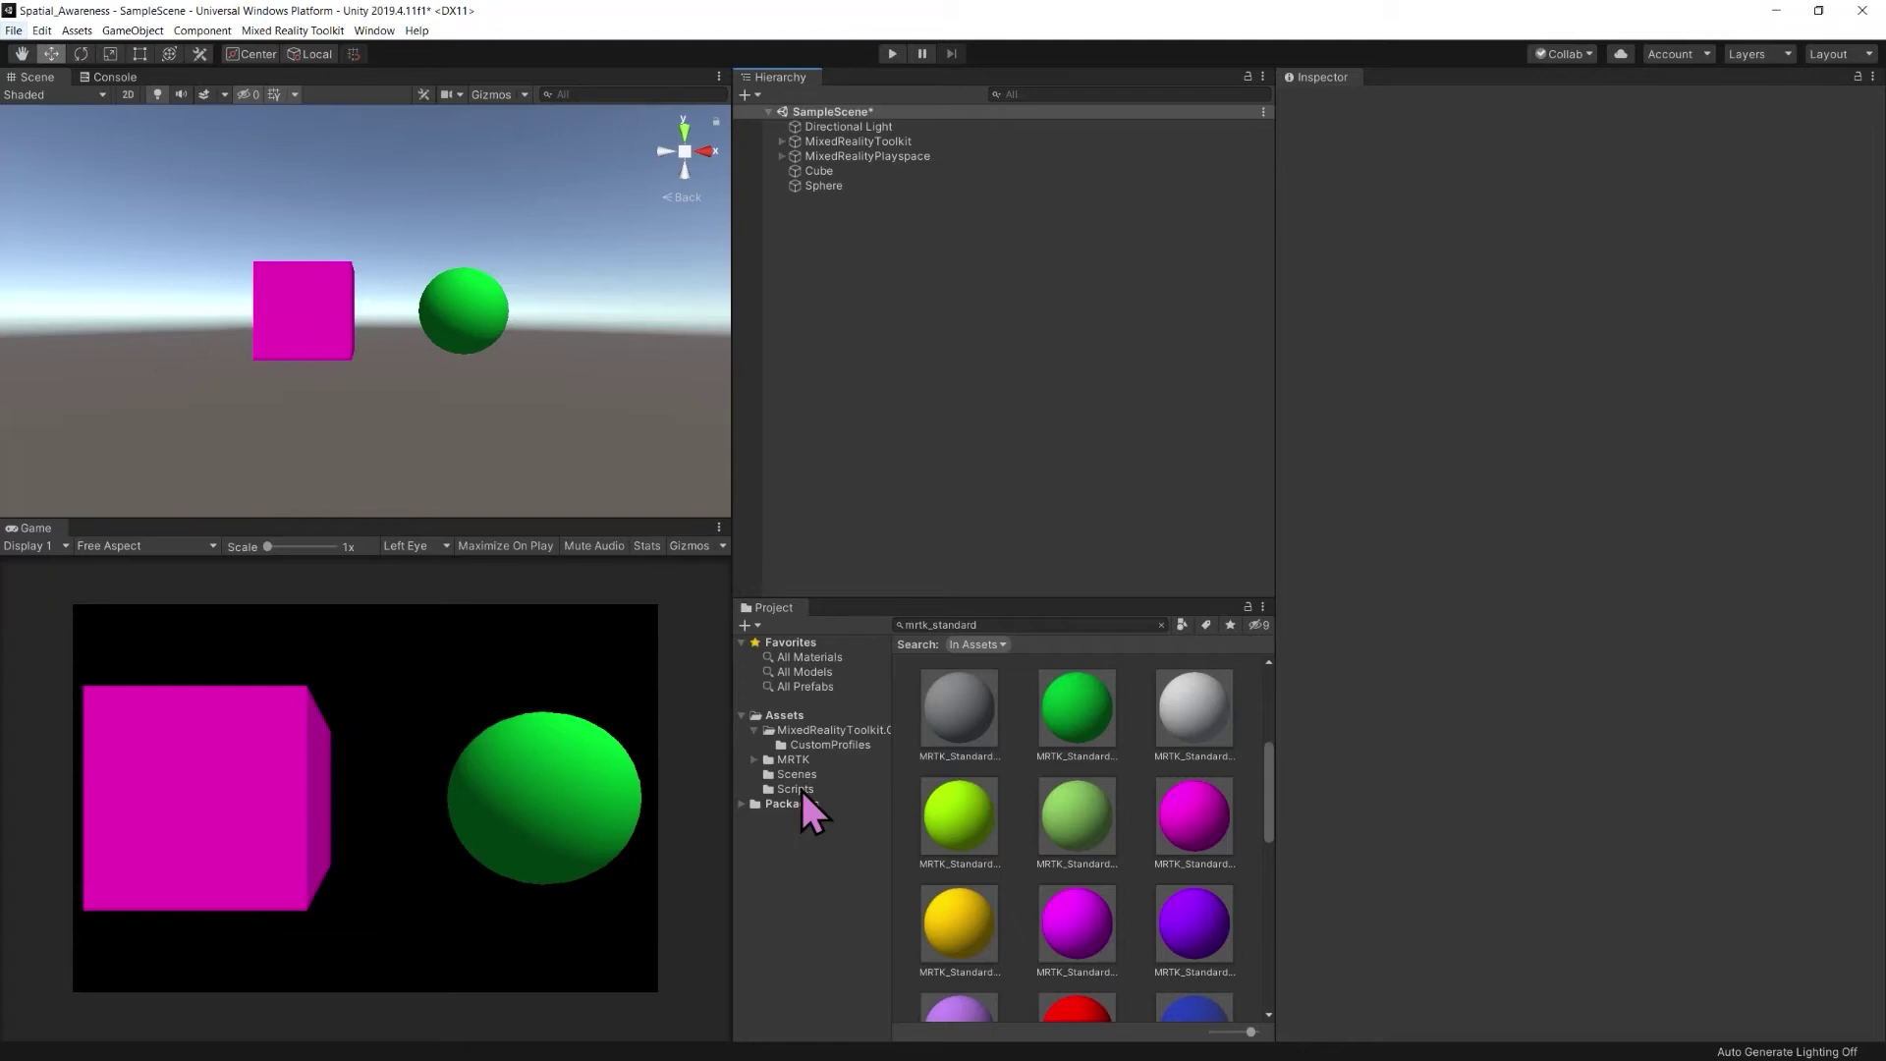
# Create a C# script named sceneObjects in the Scripts folder and open it in Visual Studio
pyautogui.click(794, 790)
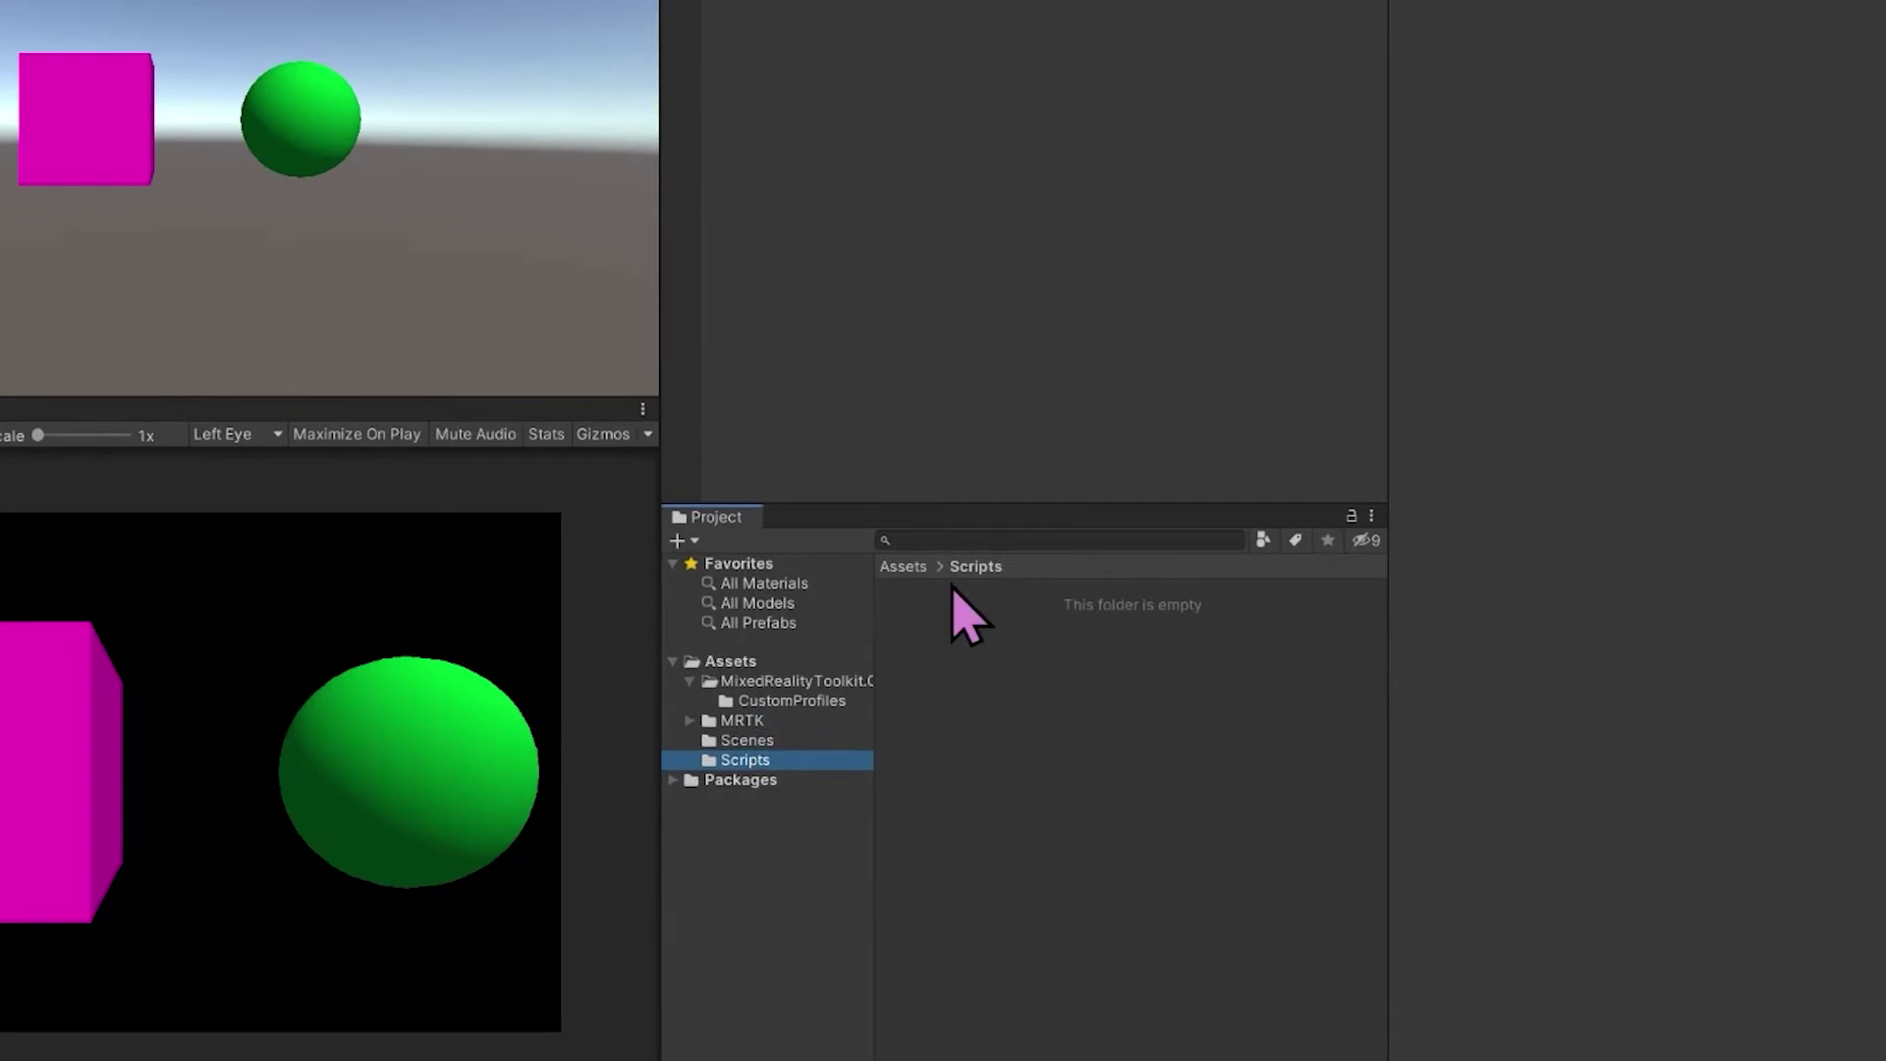
pyautogui.rightClick(968, 670)
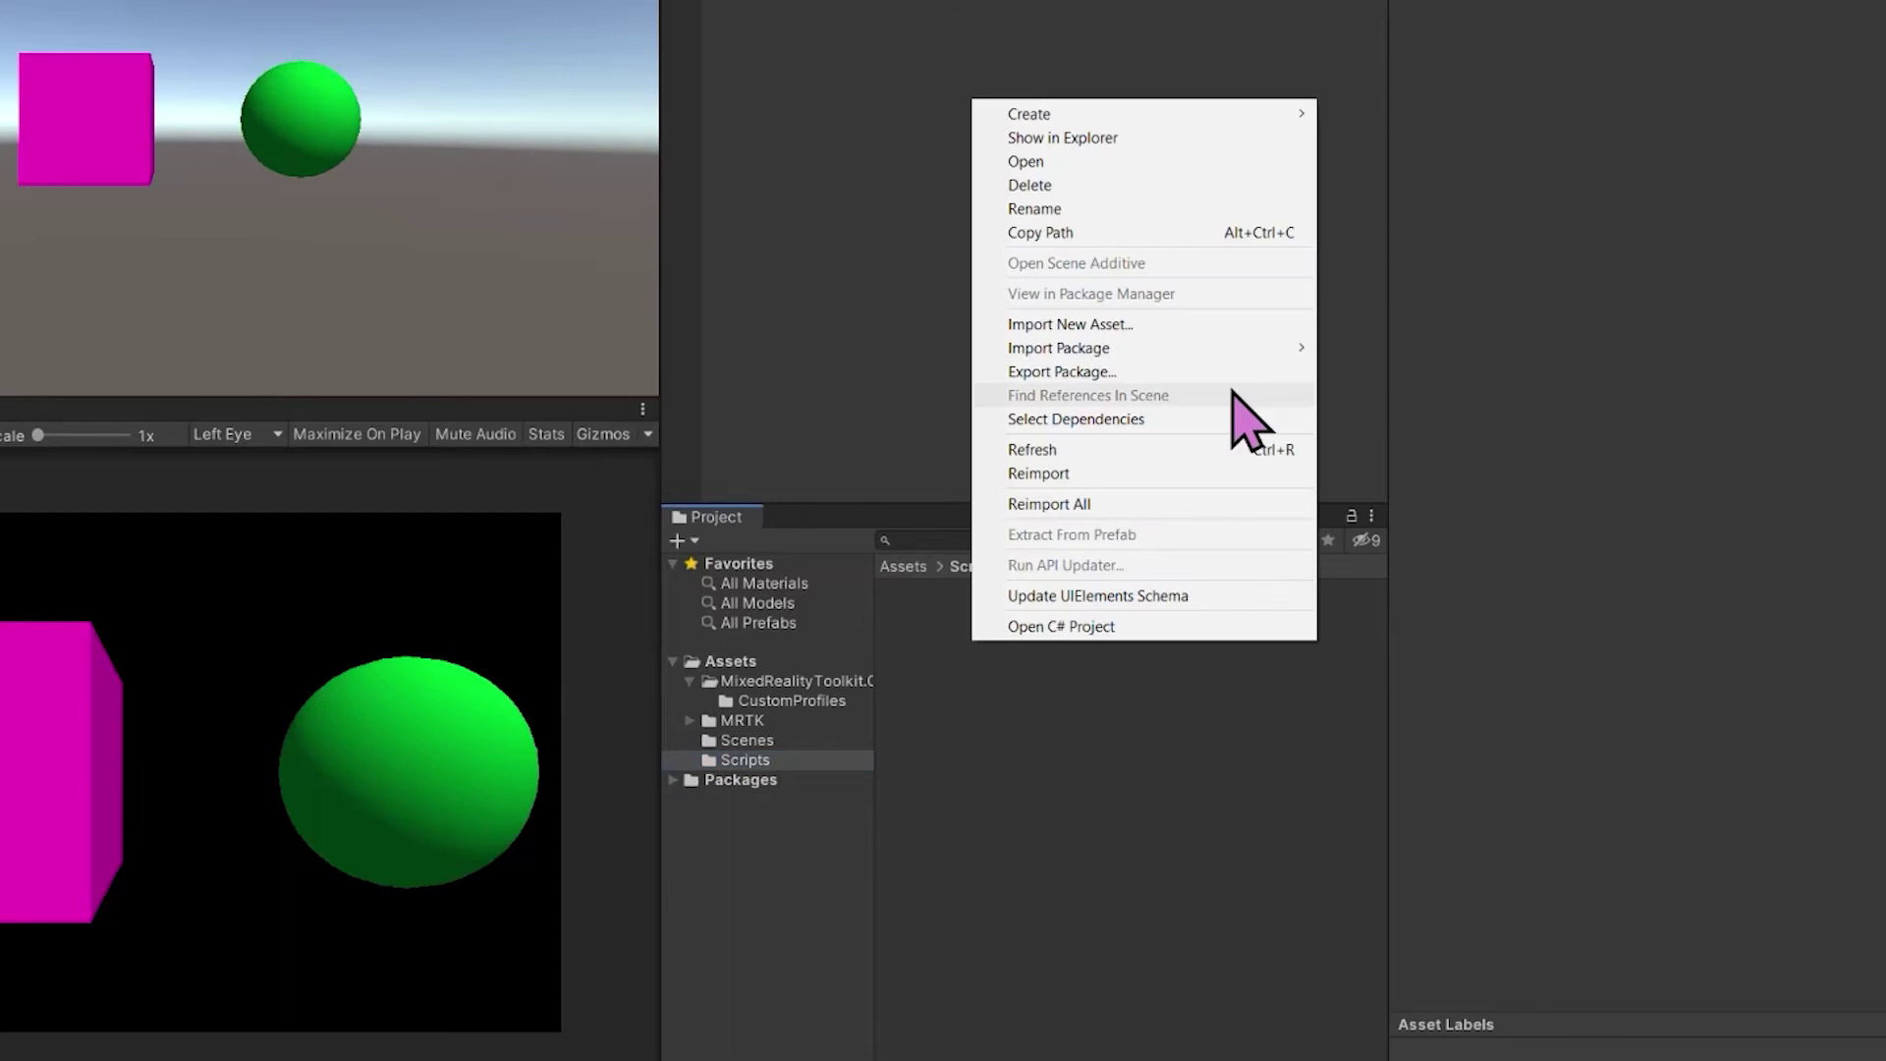
pyautogui.moveTo(1271, 118)
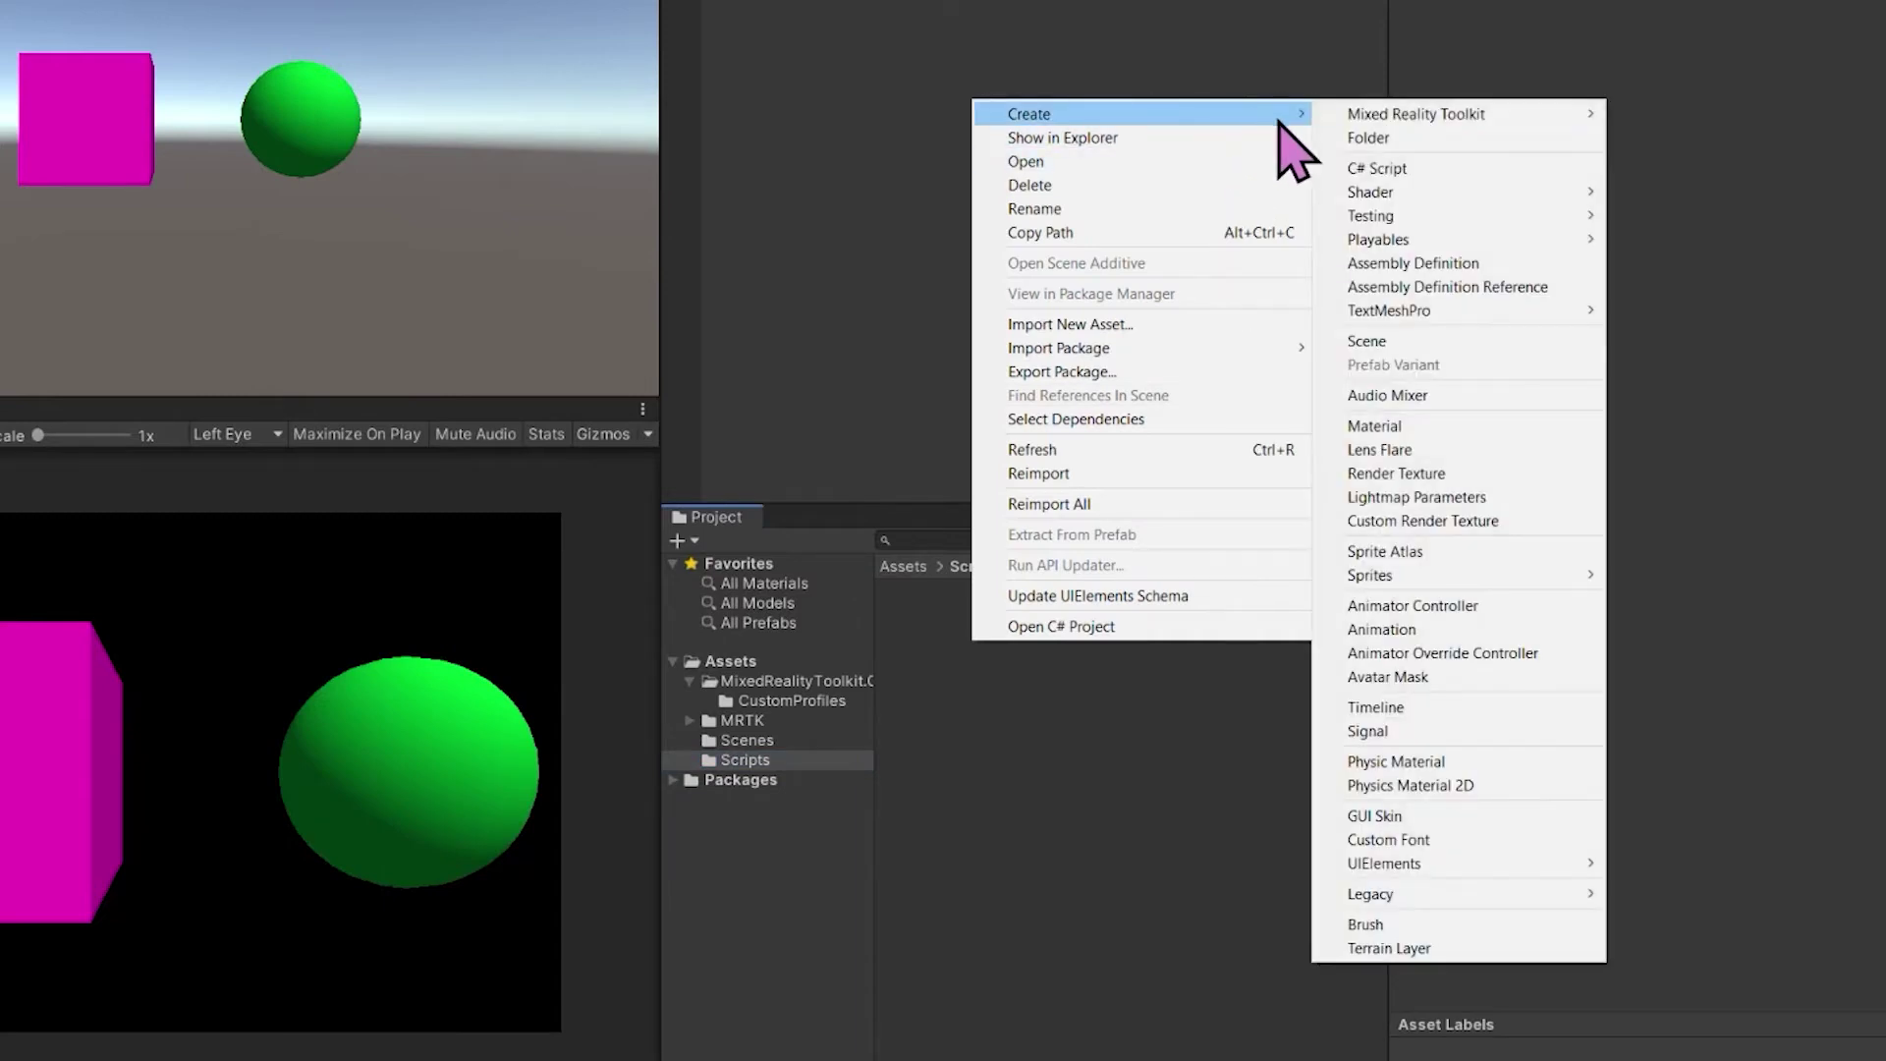
pyautogui.click(1380, 167)
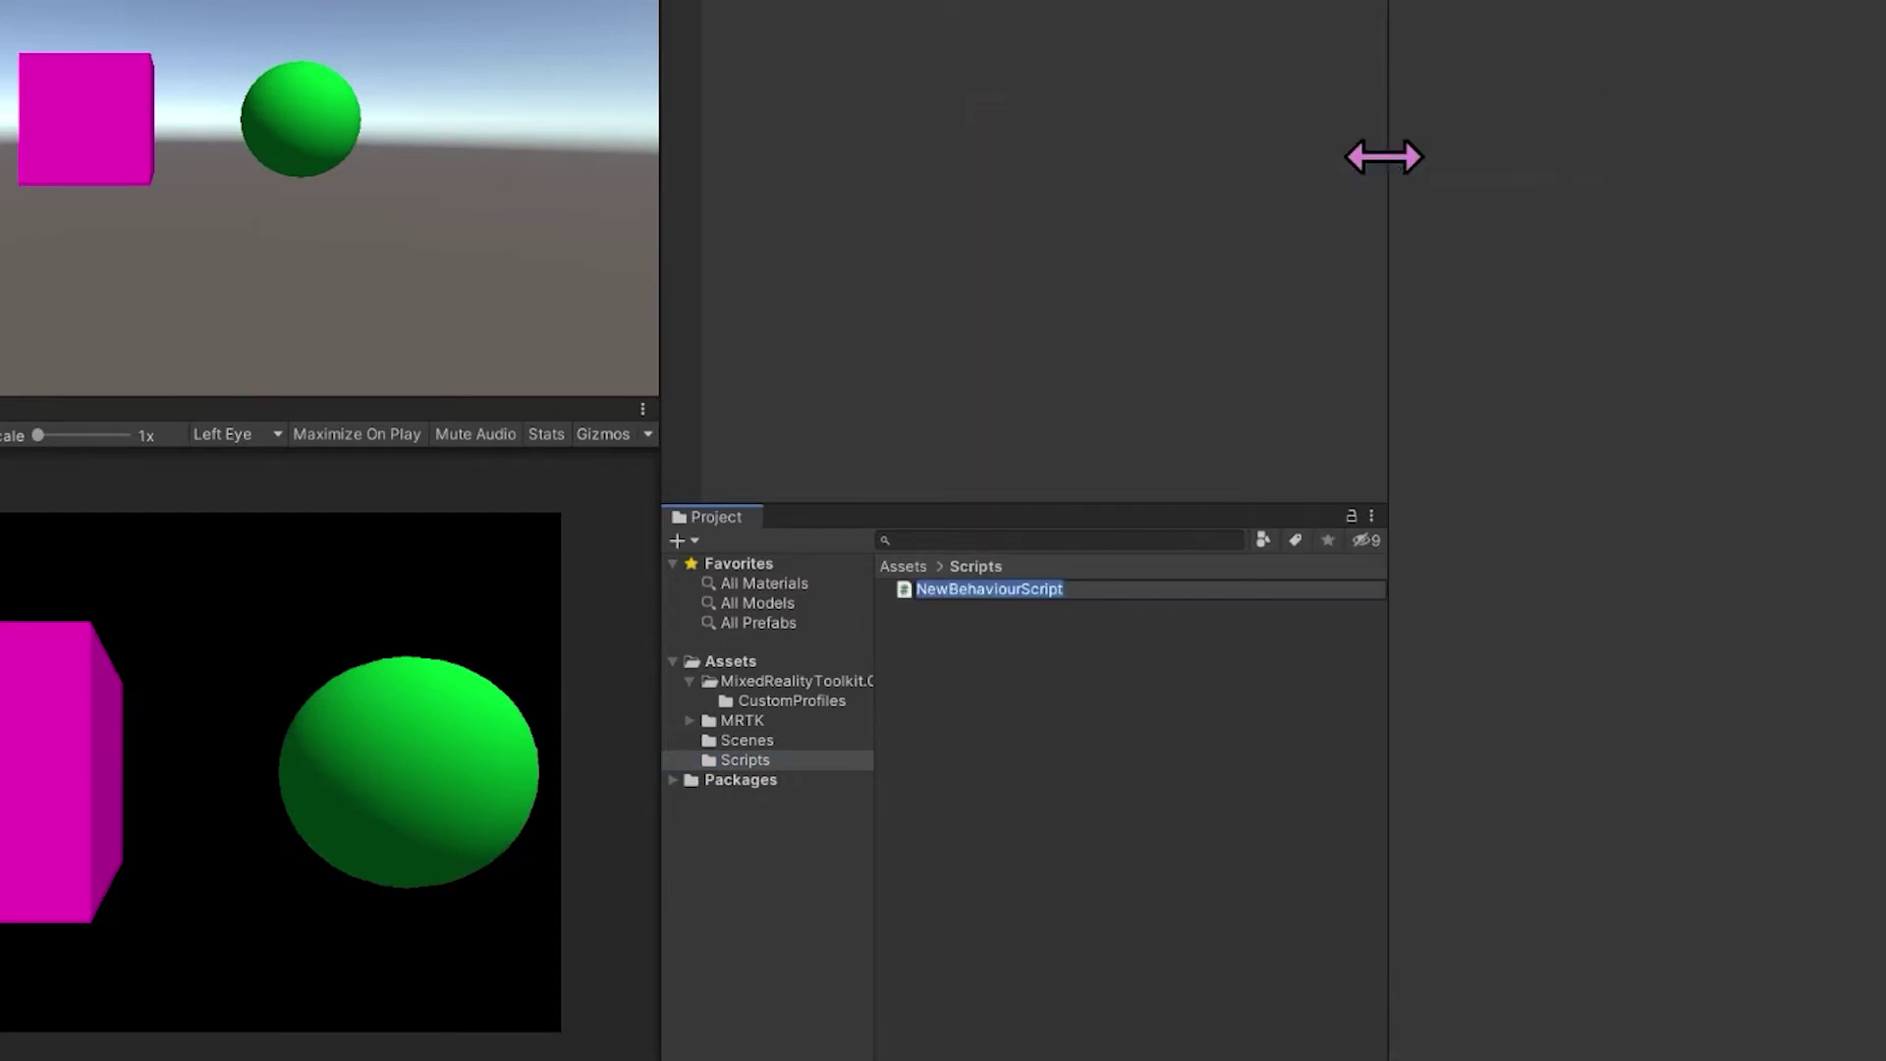
pyautogui.write('sceneOb')
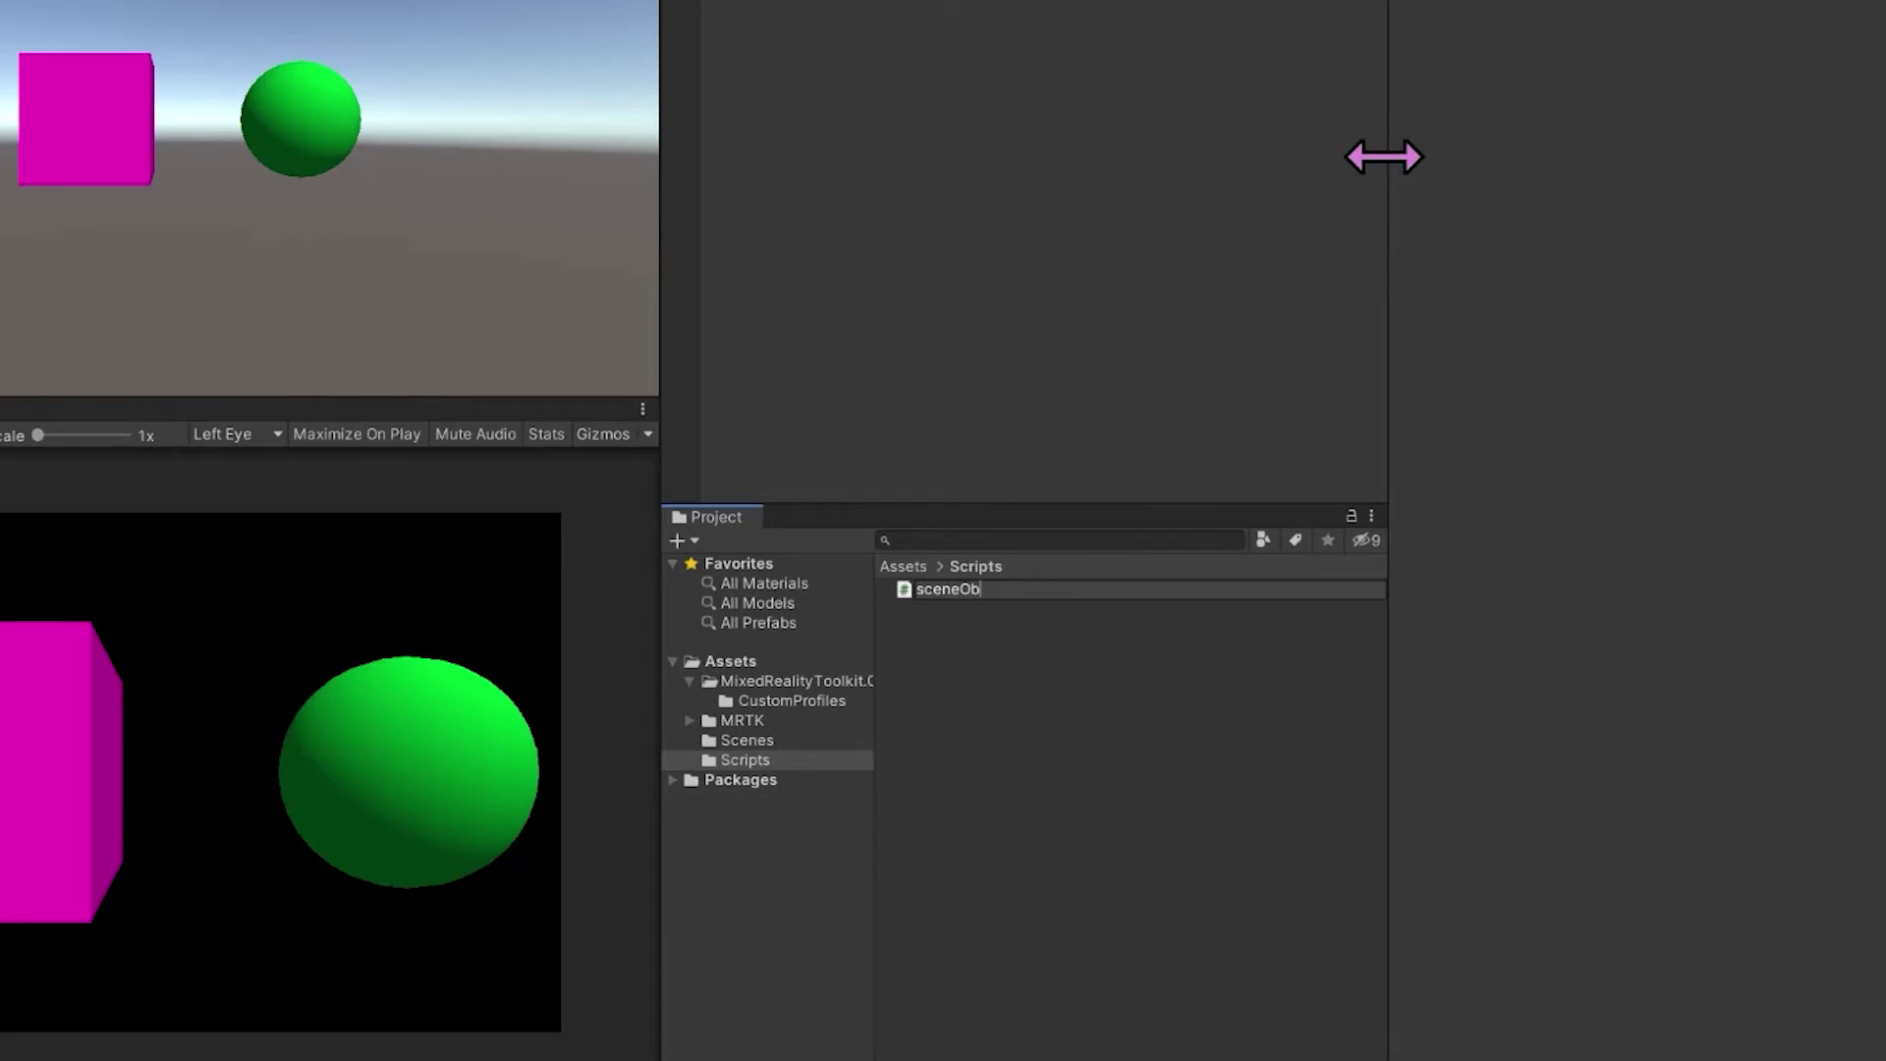
pyautogui.write('jects')
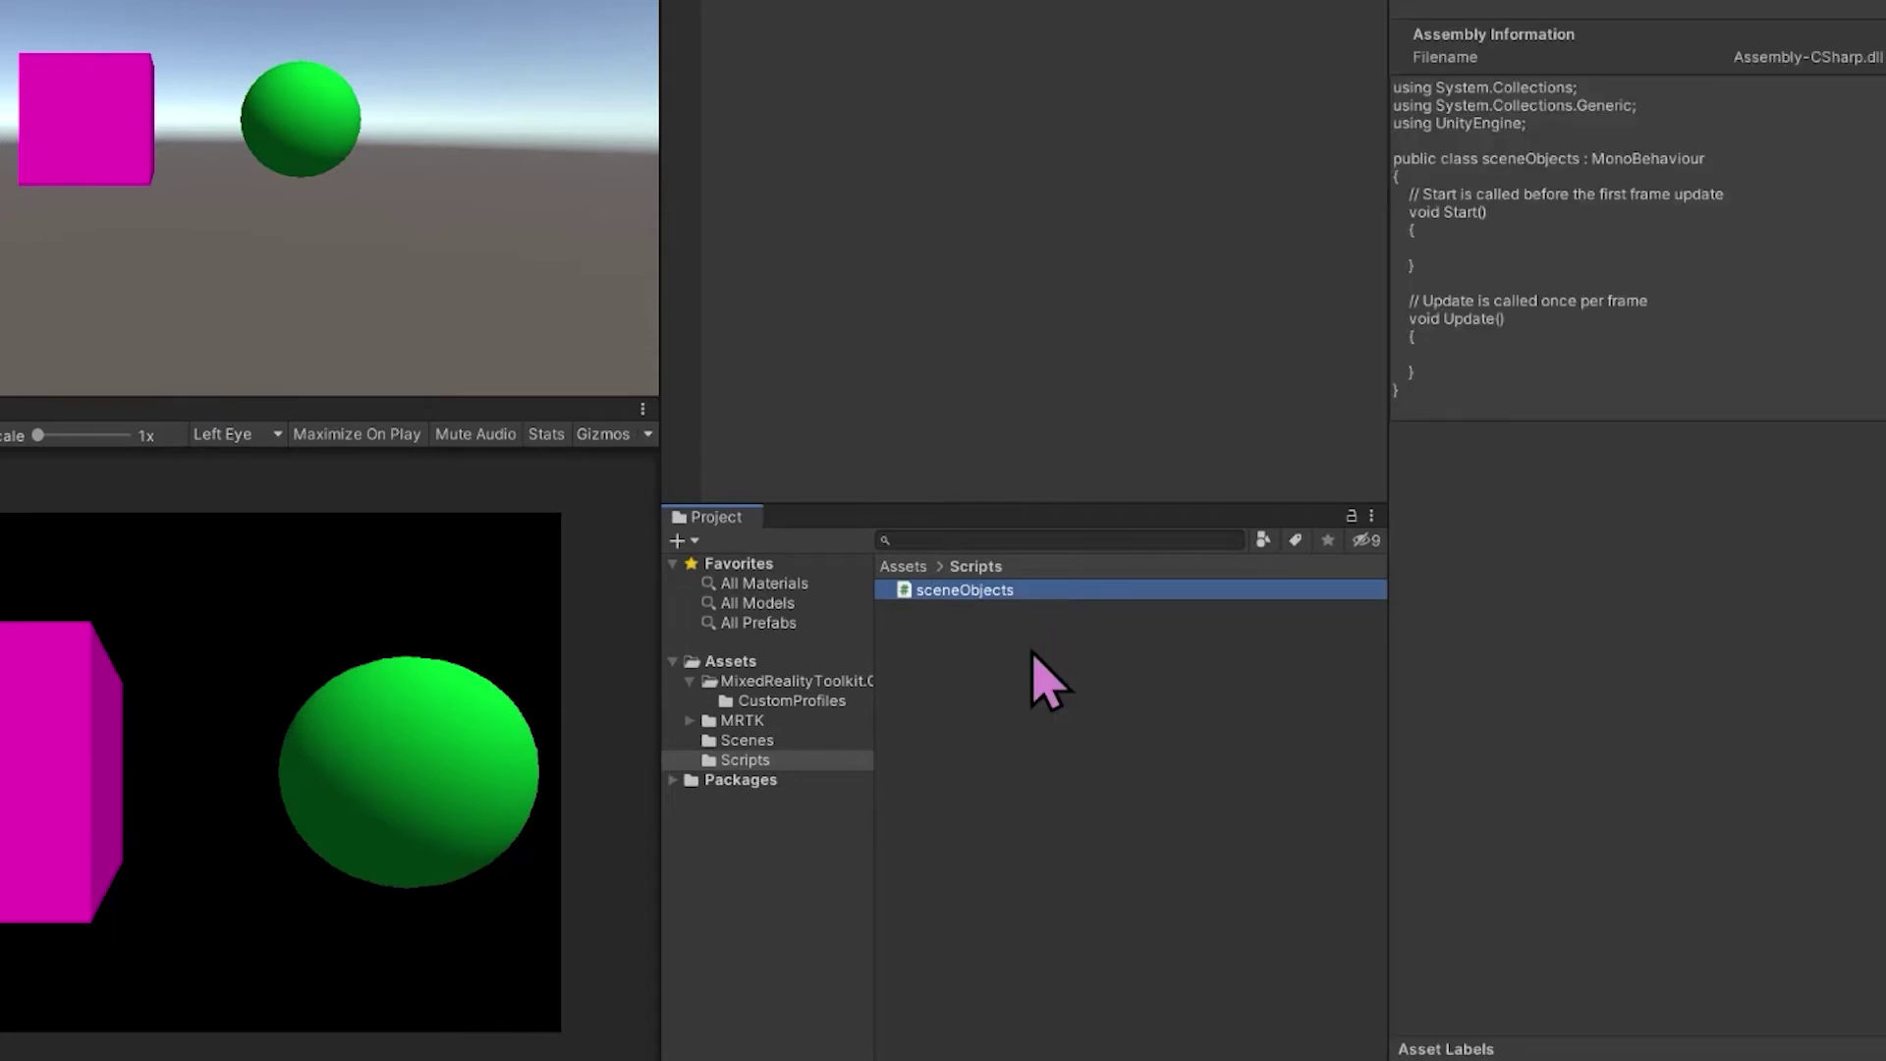
pyautogui.doubleClick(1044, 591)
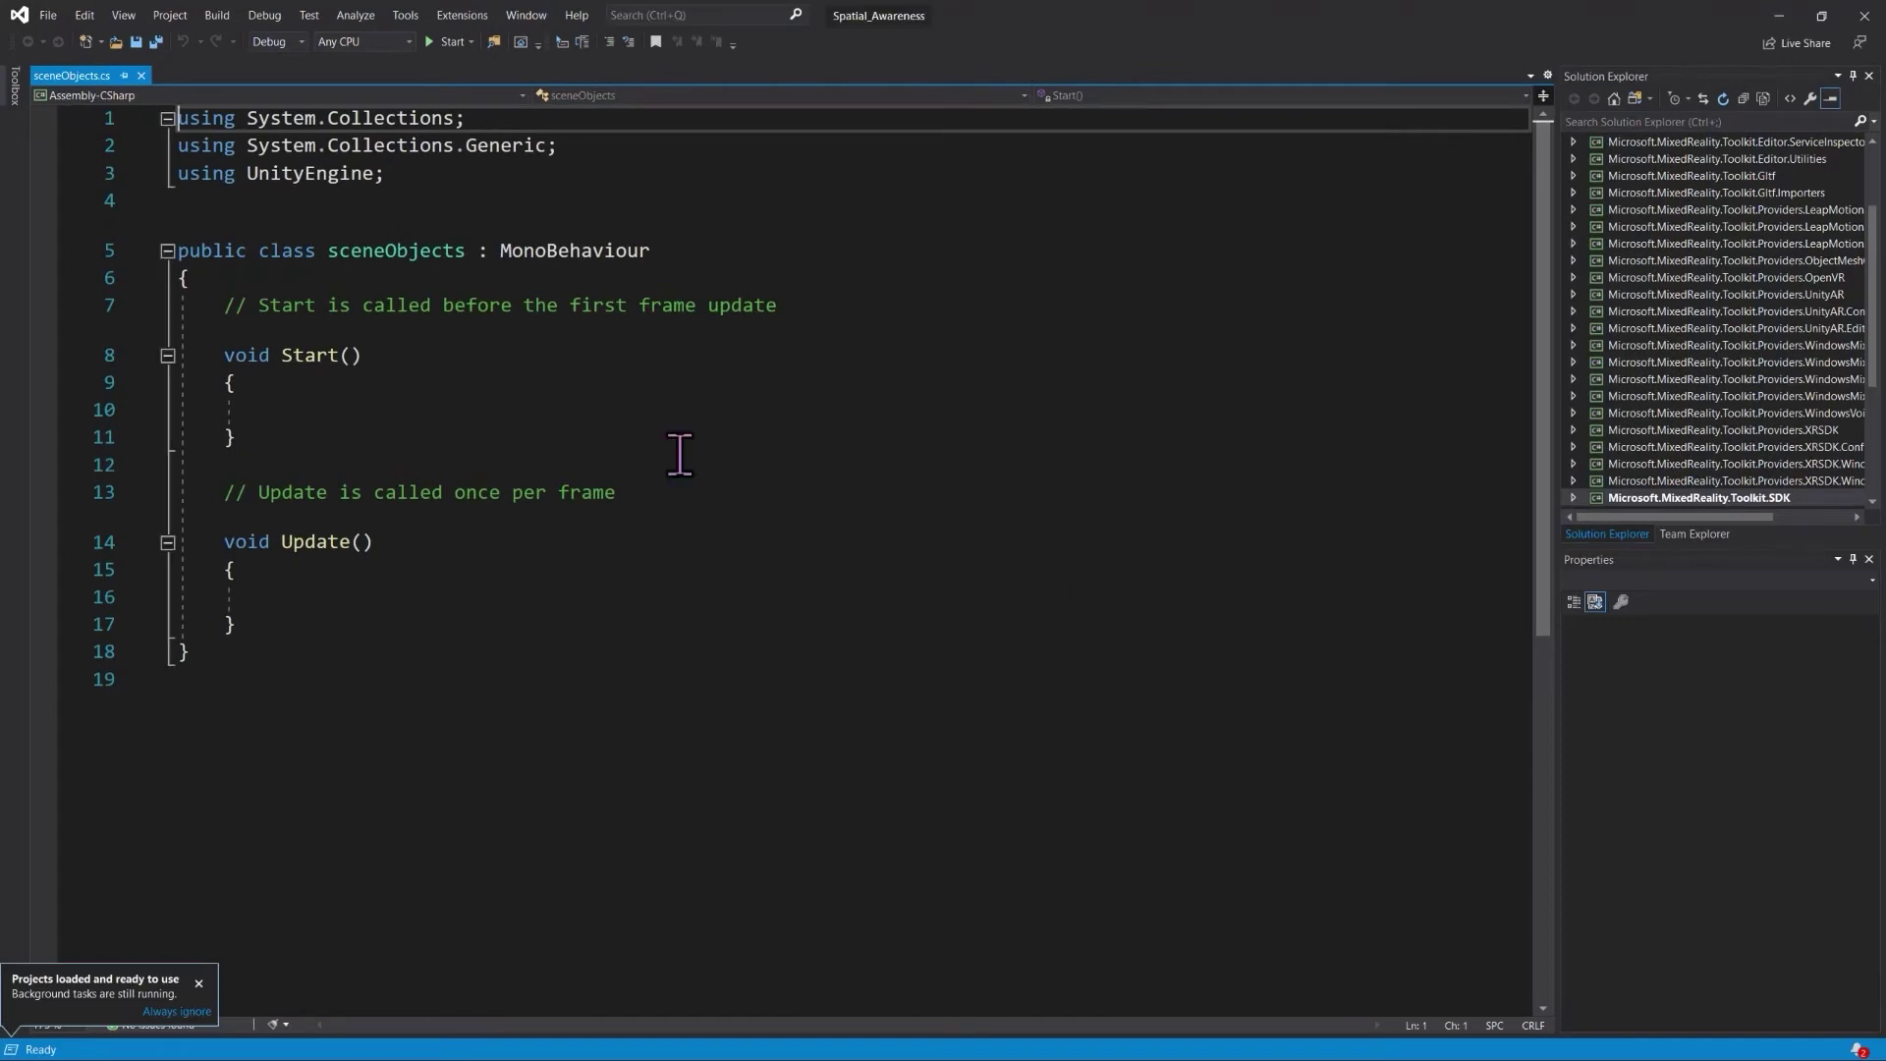
# Declare a public GameObject field named model above the Start method's comment in the sceneObjects class
pyautogui.click(227, 304)
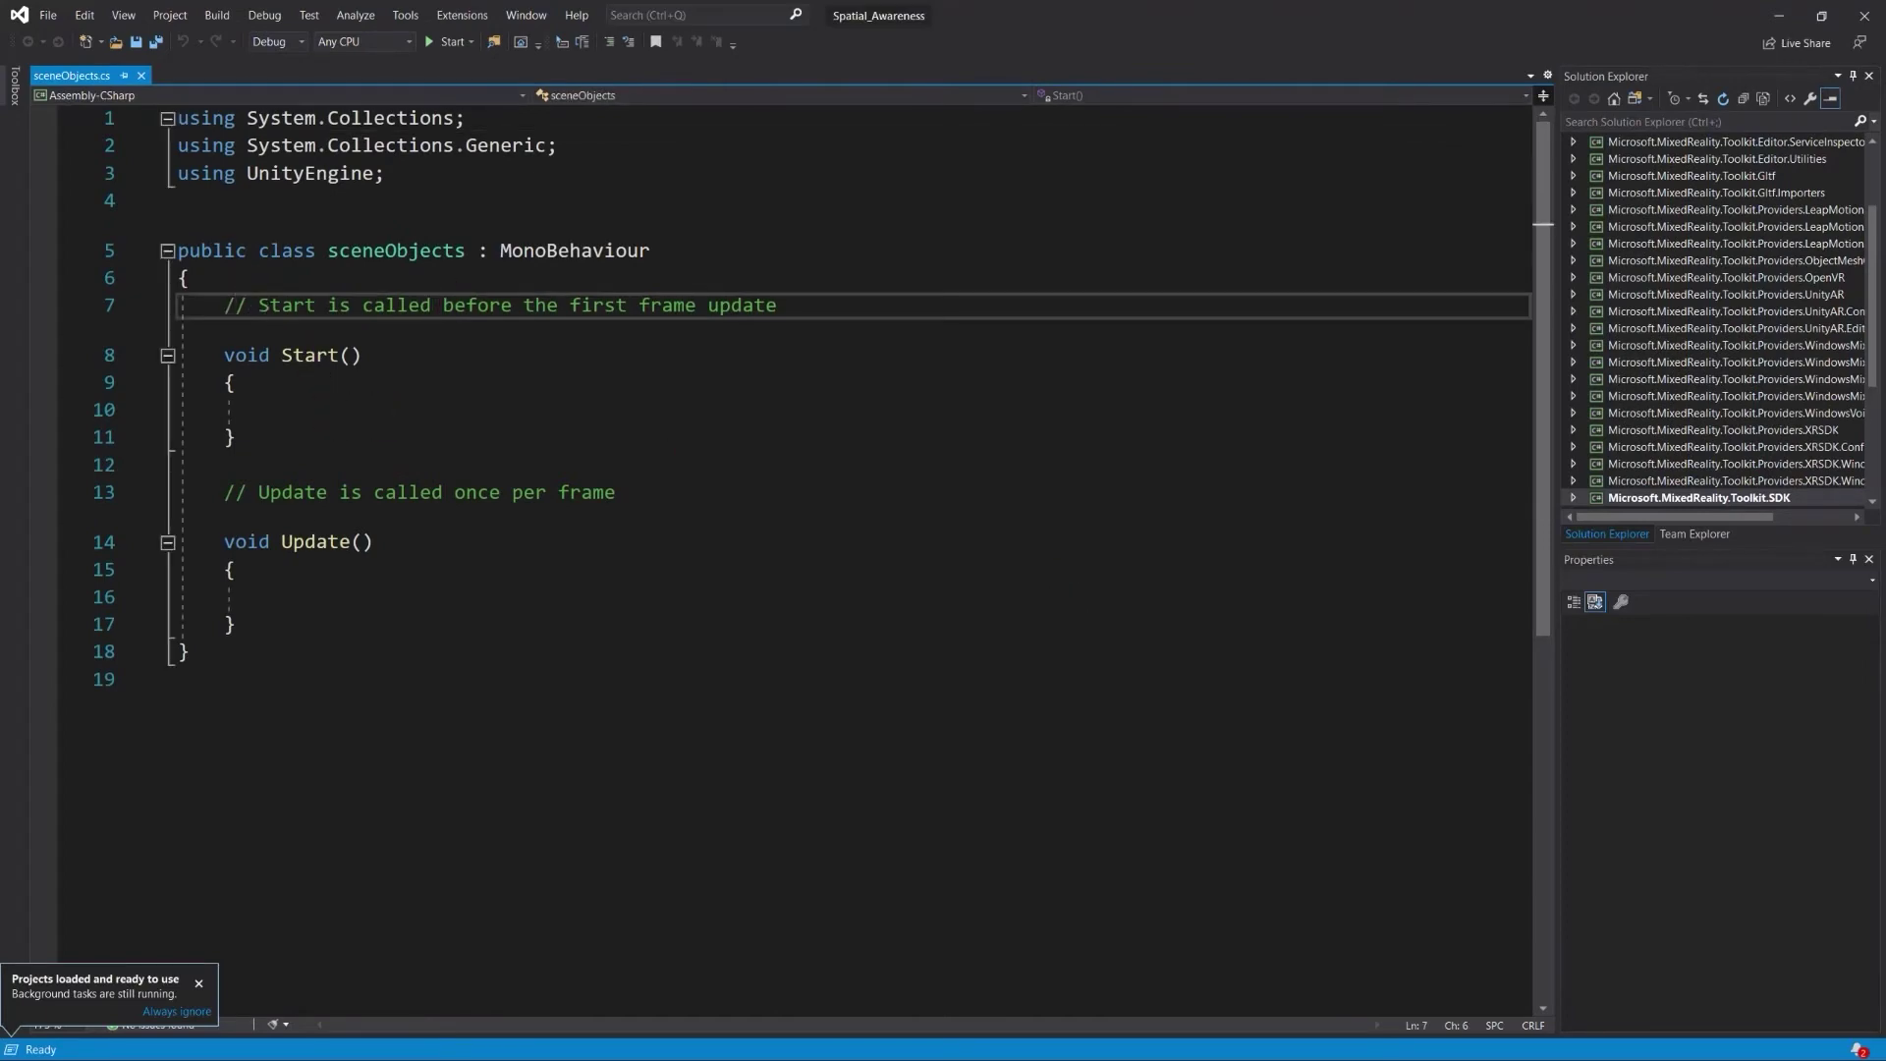
pyautogui.press('Return')
pyautogui.press('Return')
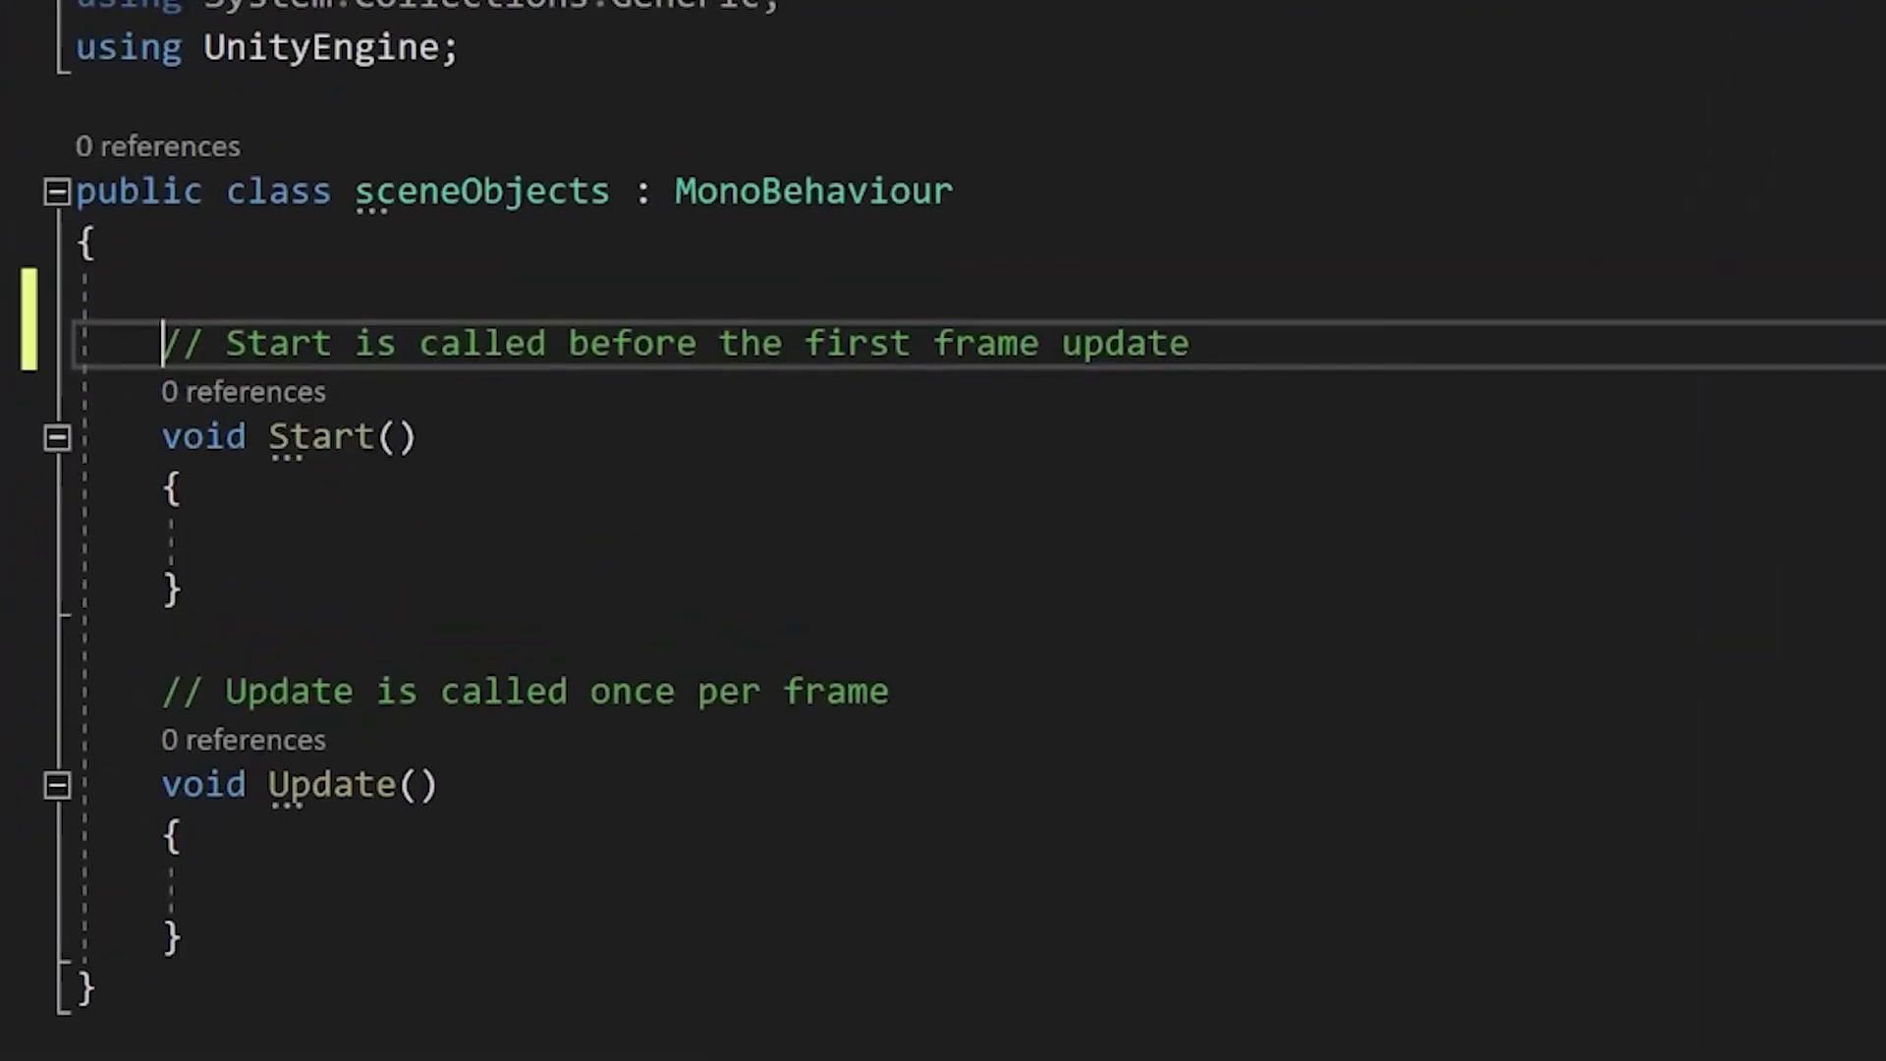
pyautogui.press('Up')
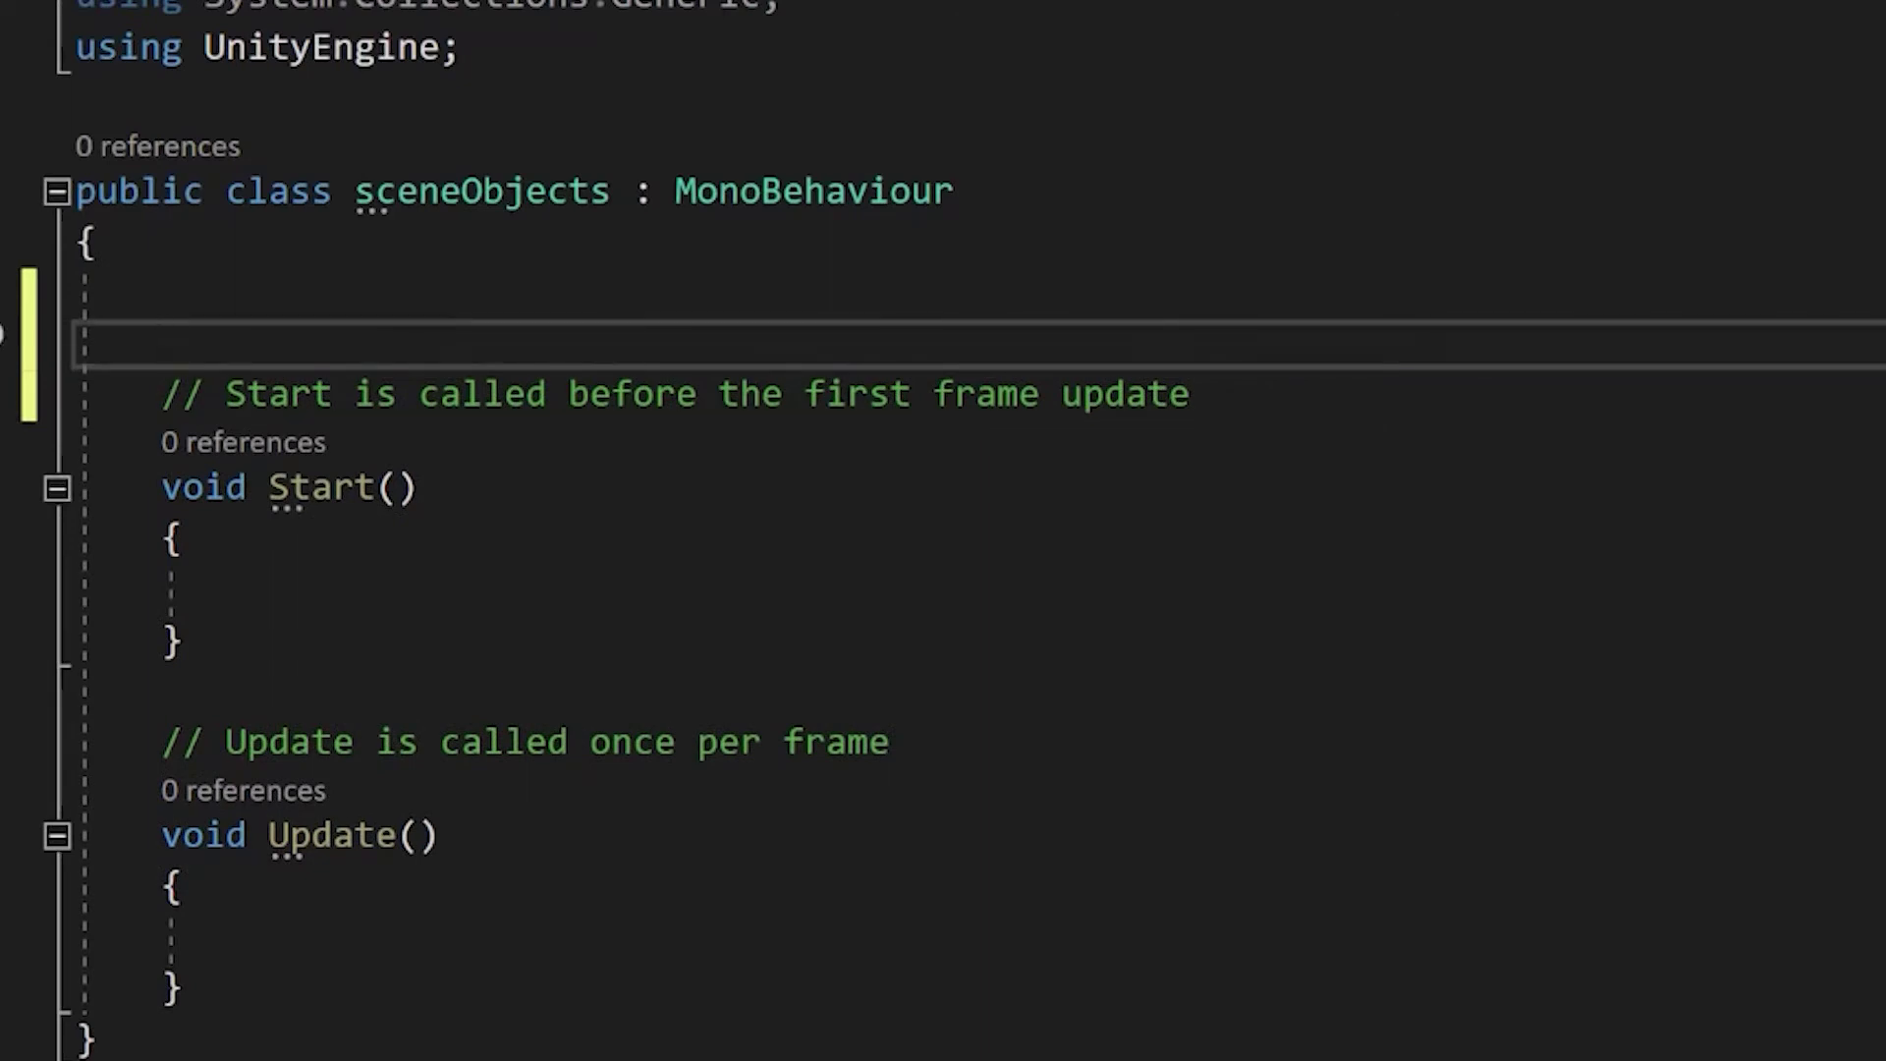
pyautogui.write('public gameObject')
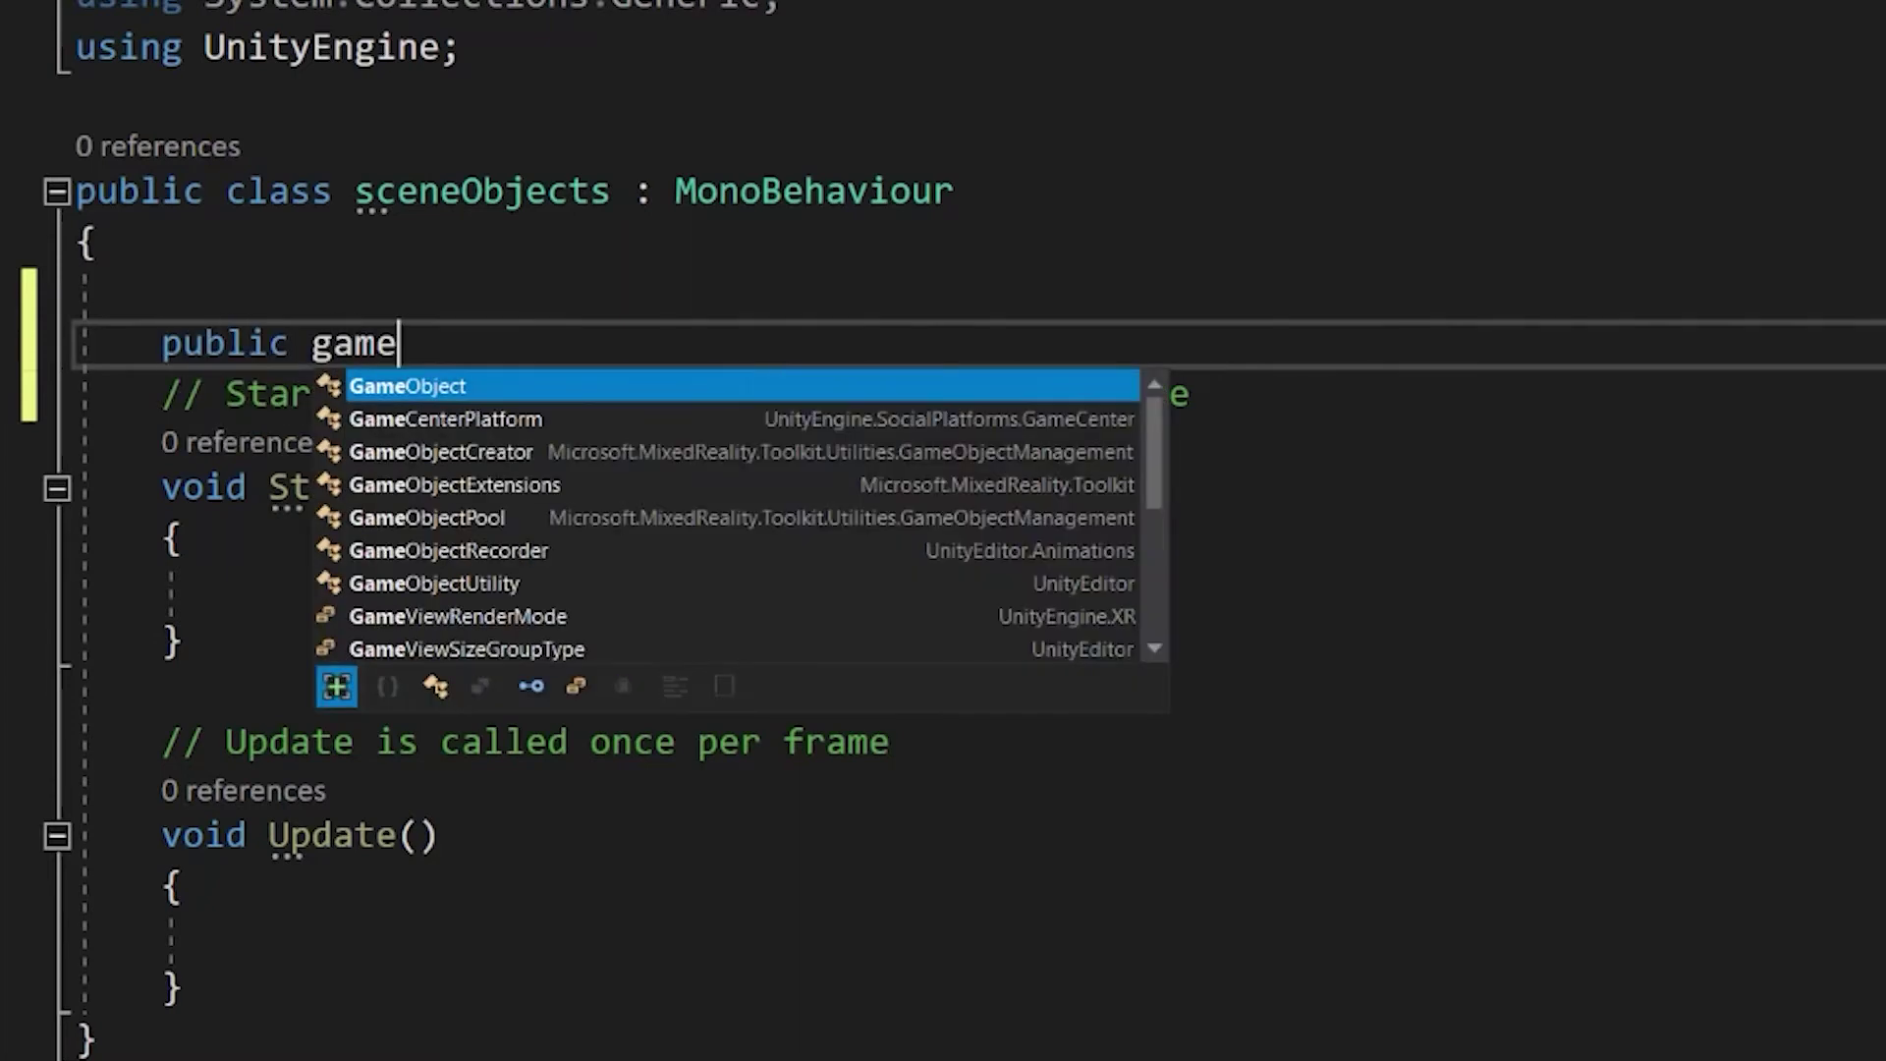
pyautogui.press('Tab')
pyautogui.write('modr')
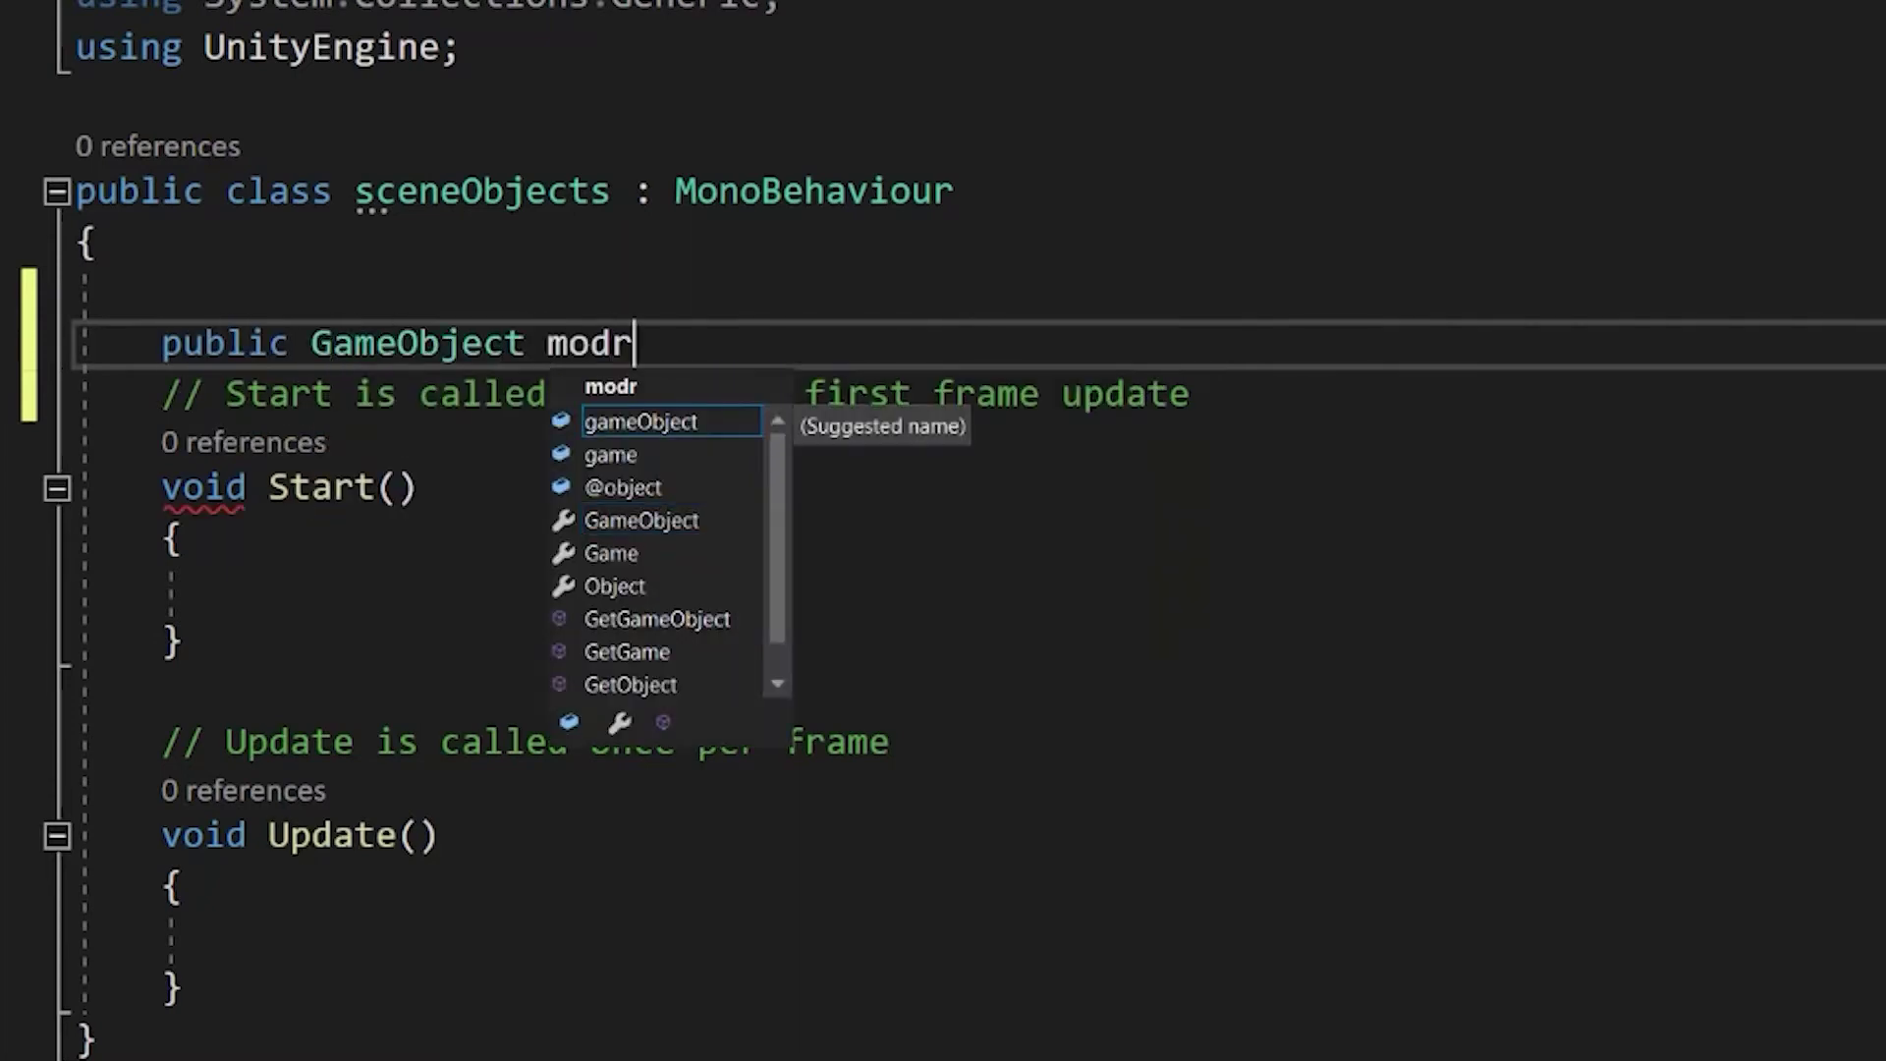
pyautogui.press('BackSpace')
pyautogui.write('el;')
pyautogui.press('Return')
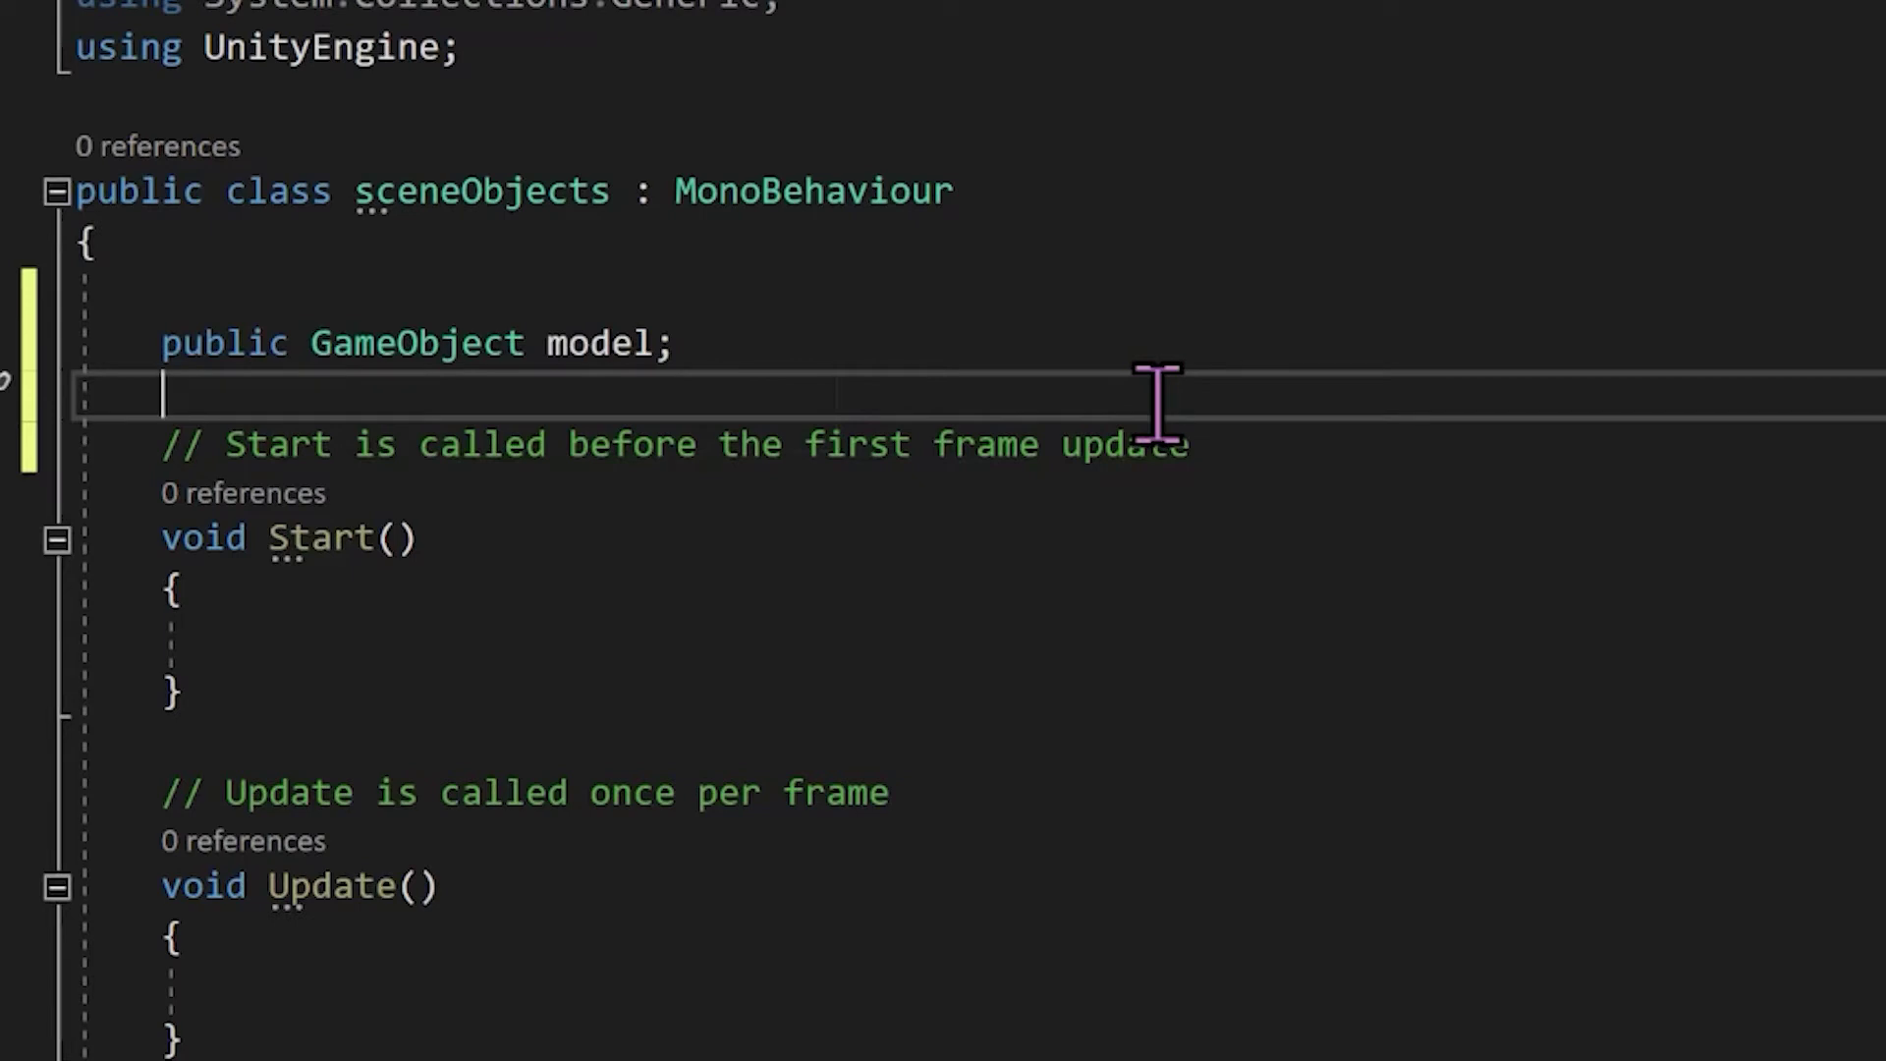
# Deactivate the model when the scene starts by adding model.SetActive(false); to the body of the Start method
pyautogui.click(378, 640)
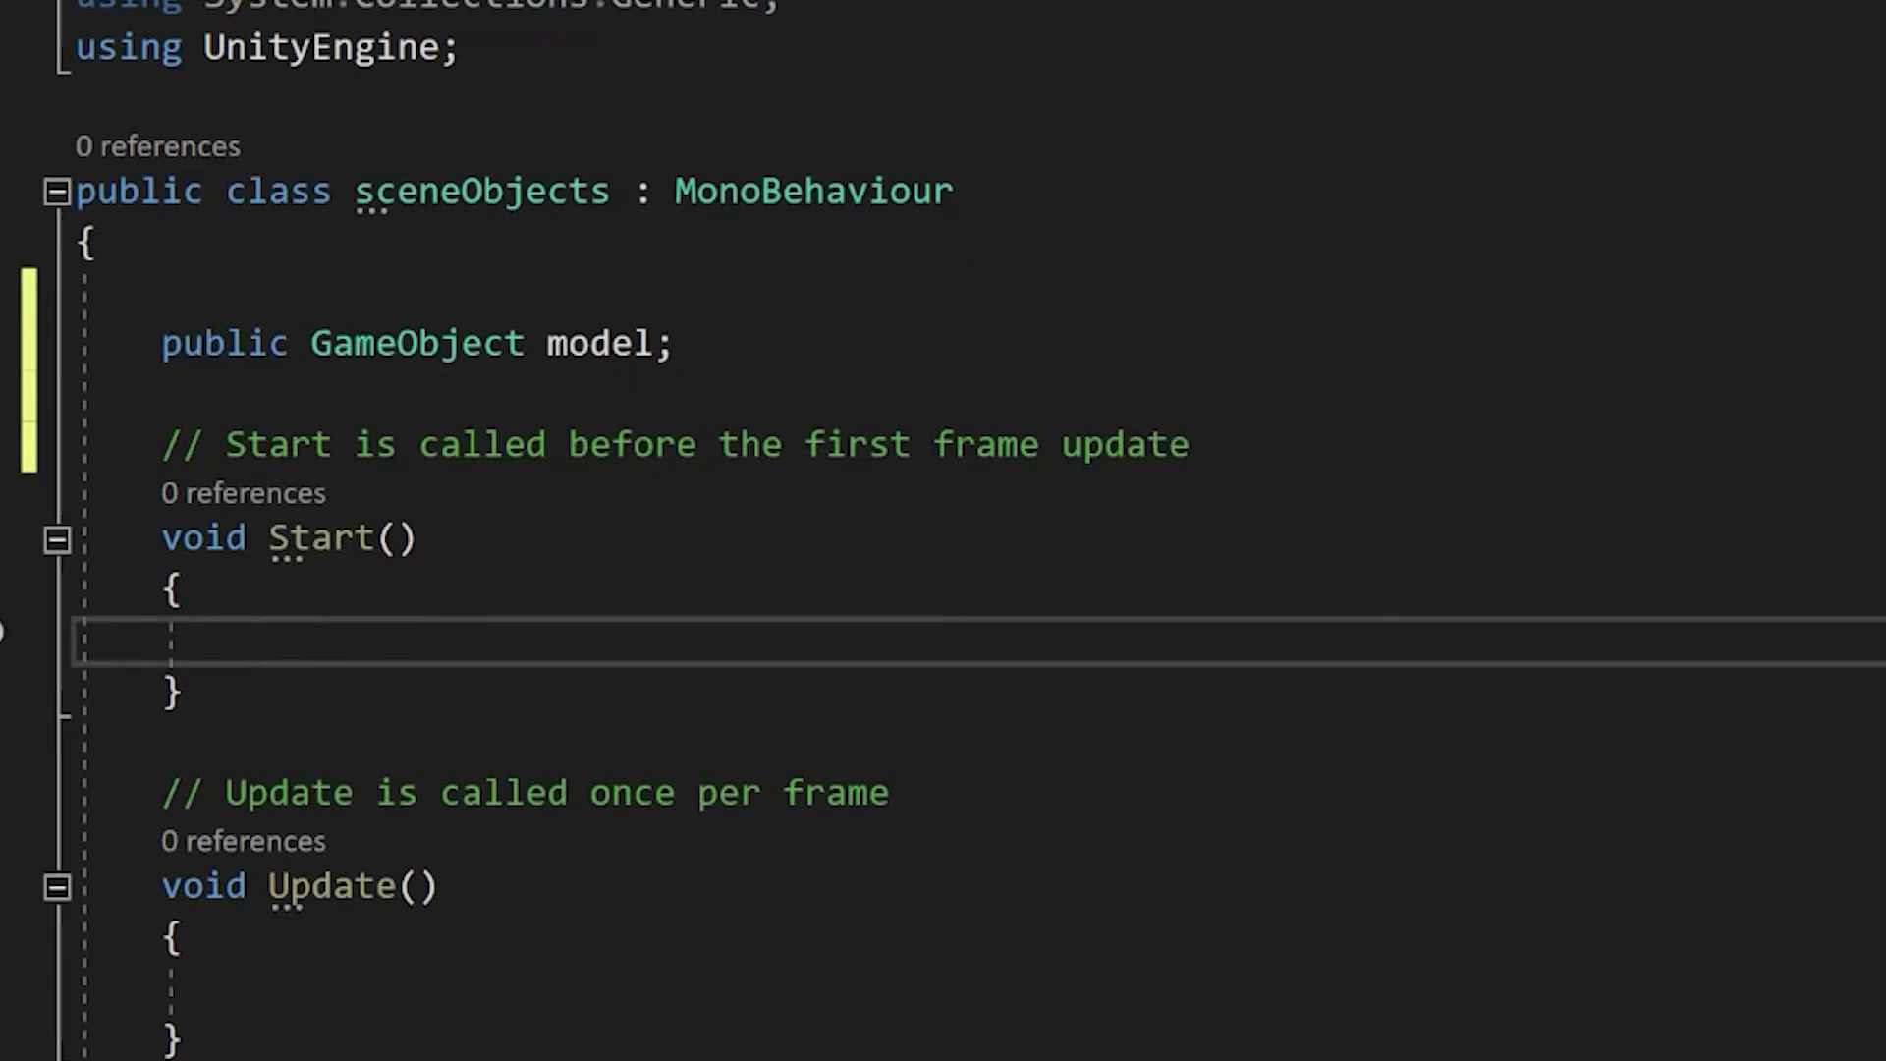
pyautogui.write('model')
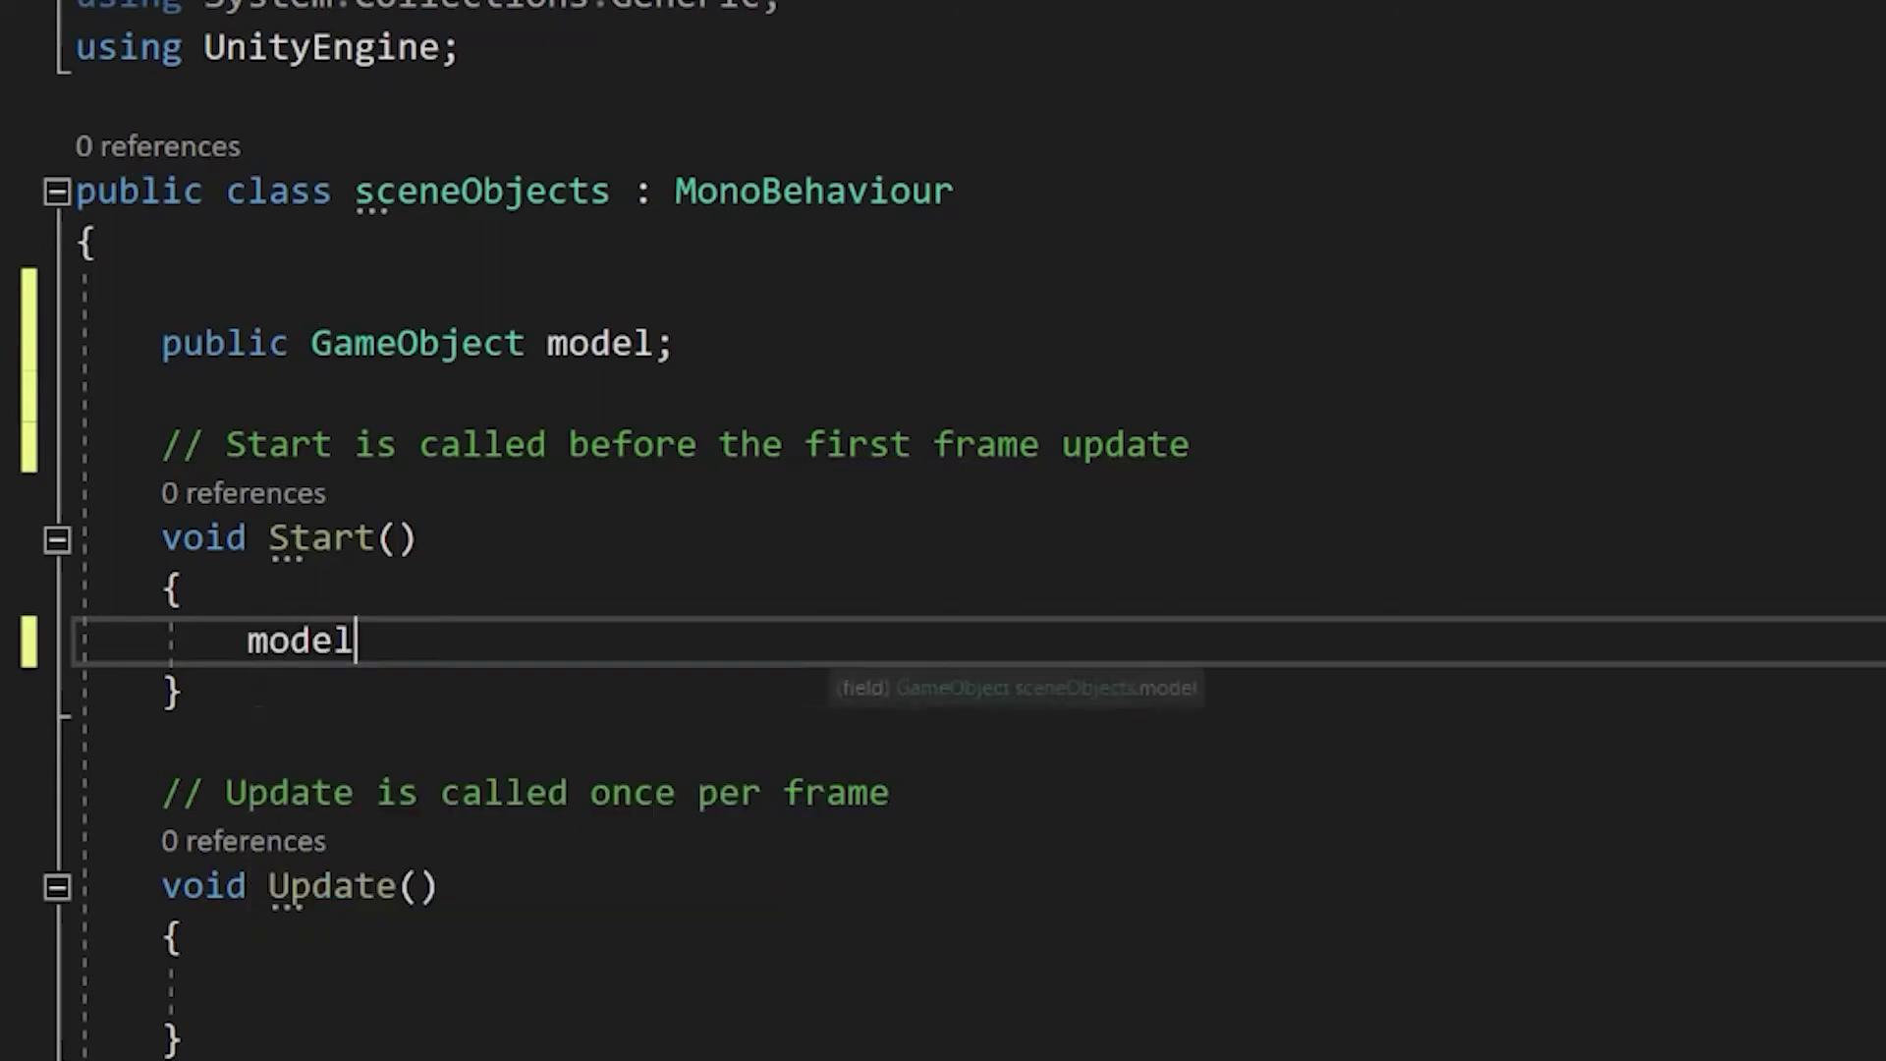
pyautogui.write('.set')
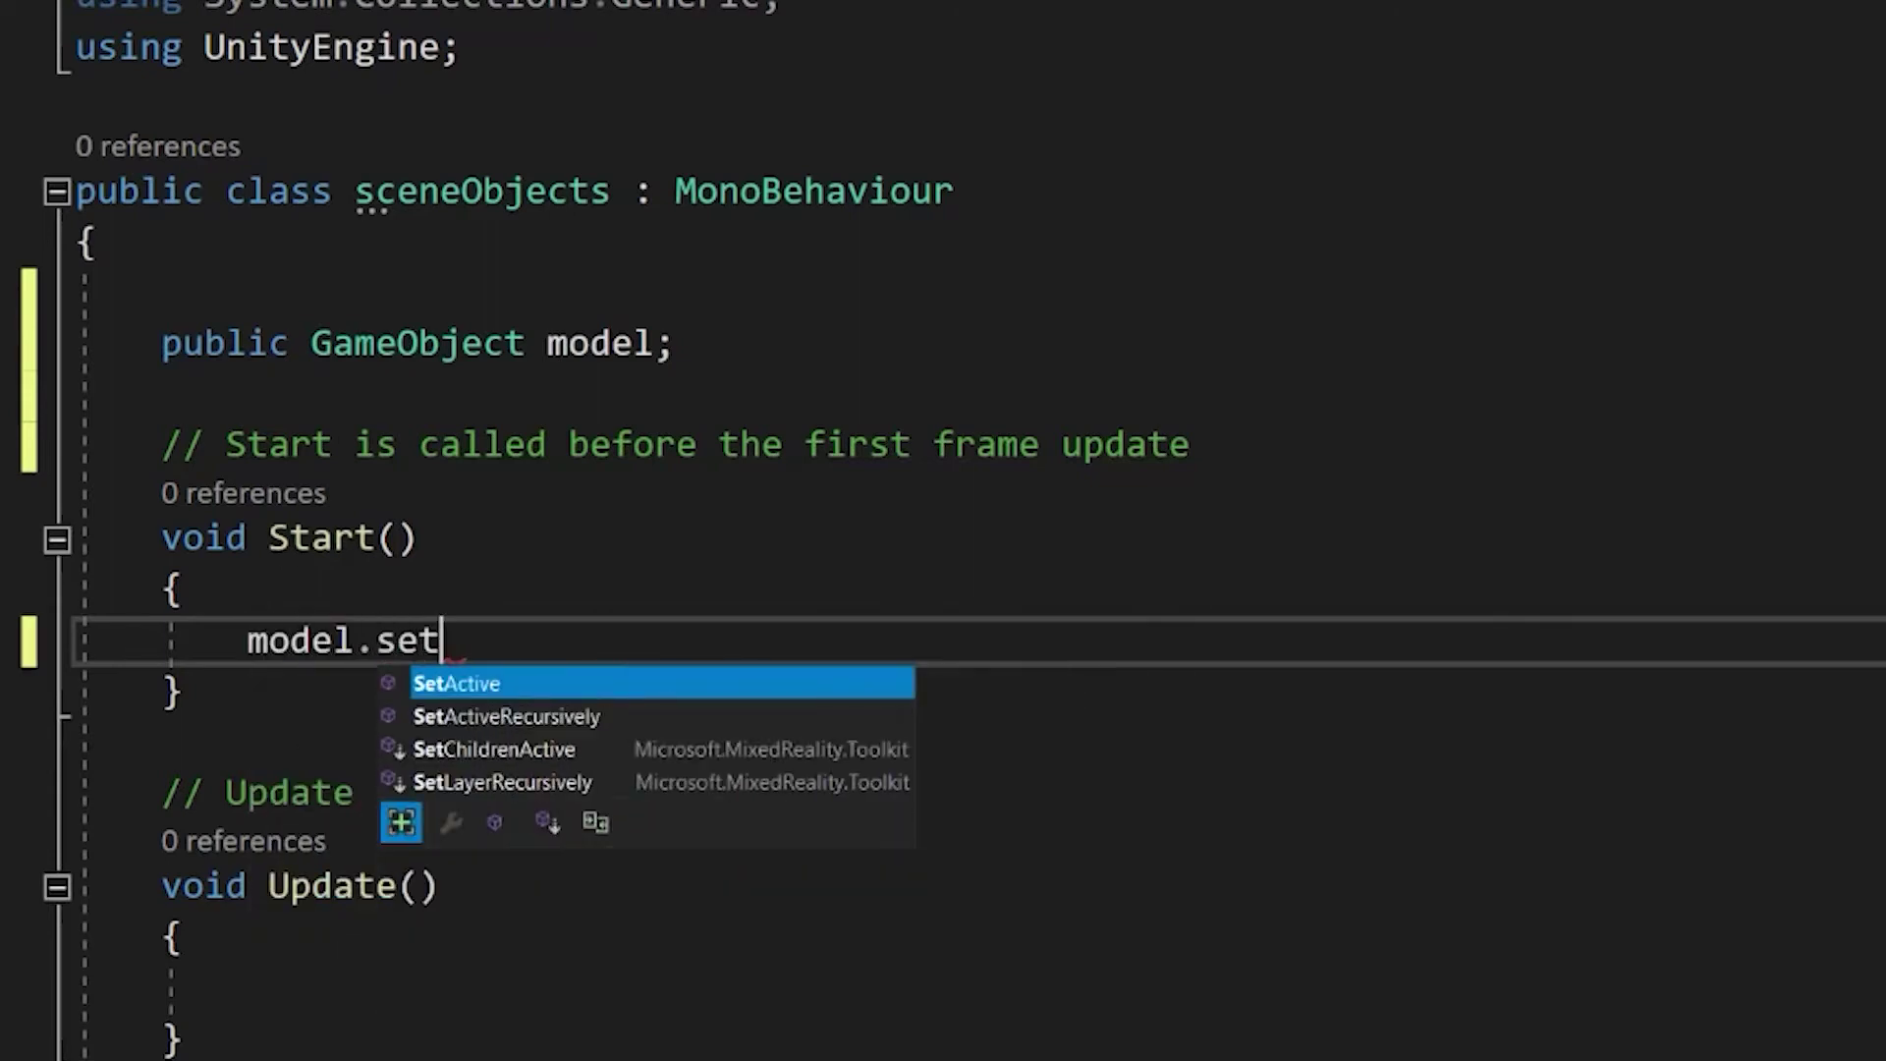
pyautogui.press('Tab')
pyautogui.write('(false')
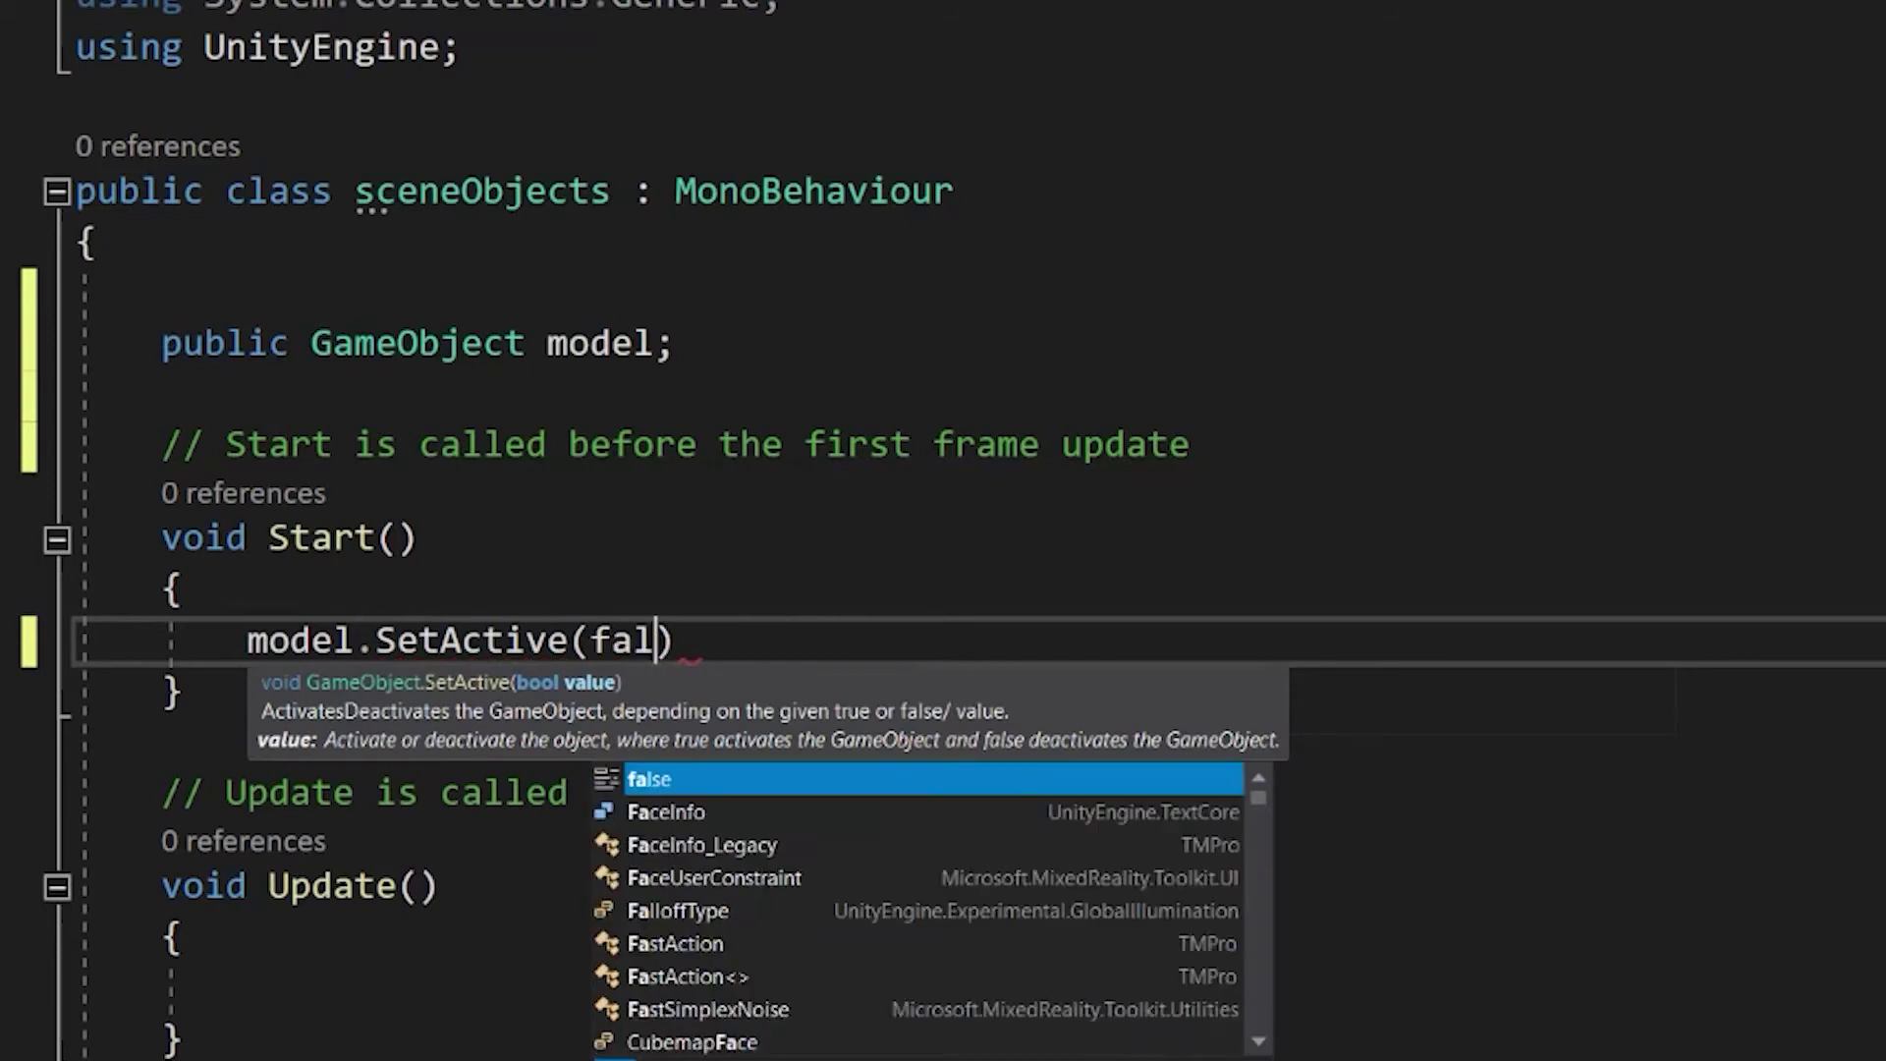
pyautogui.write(')')
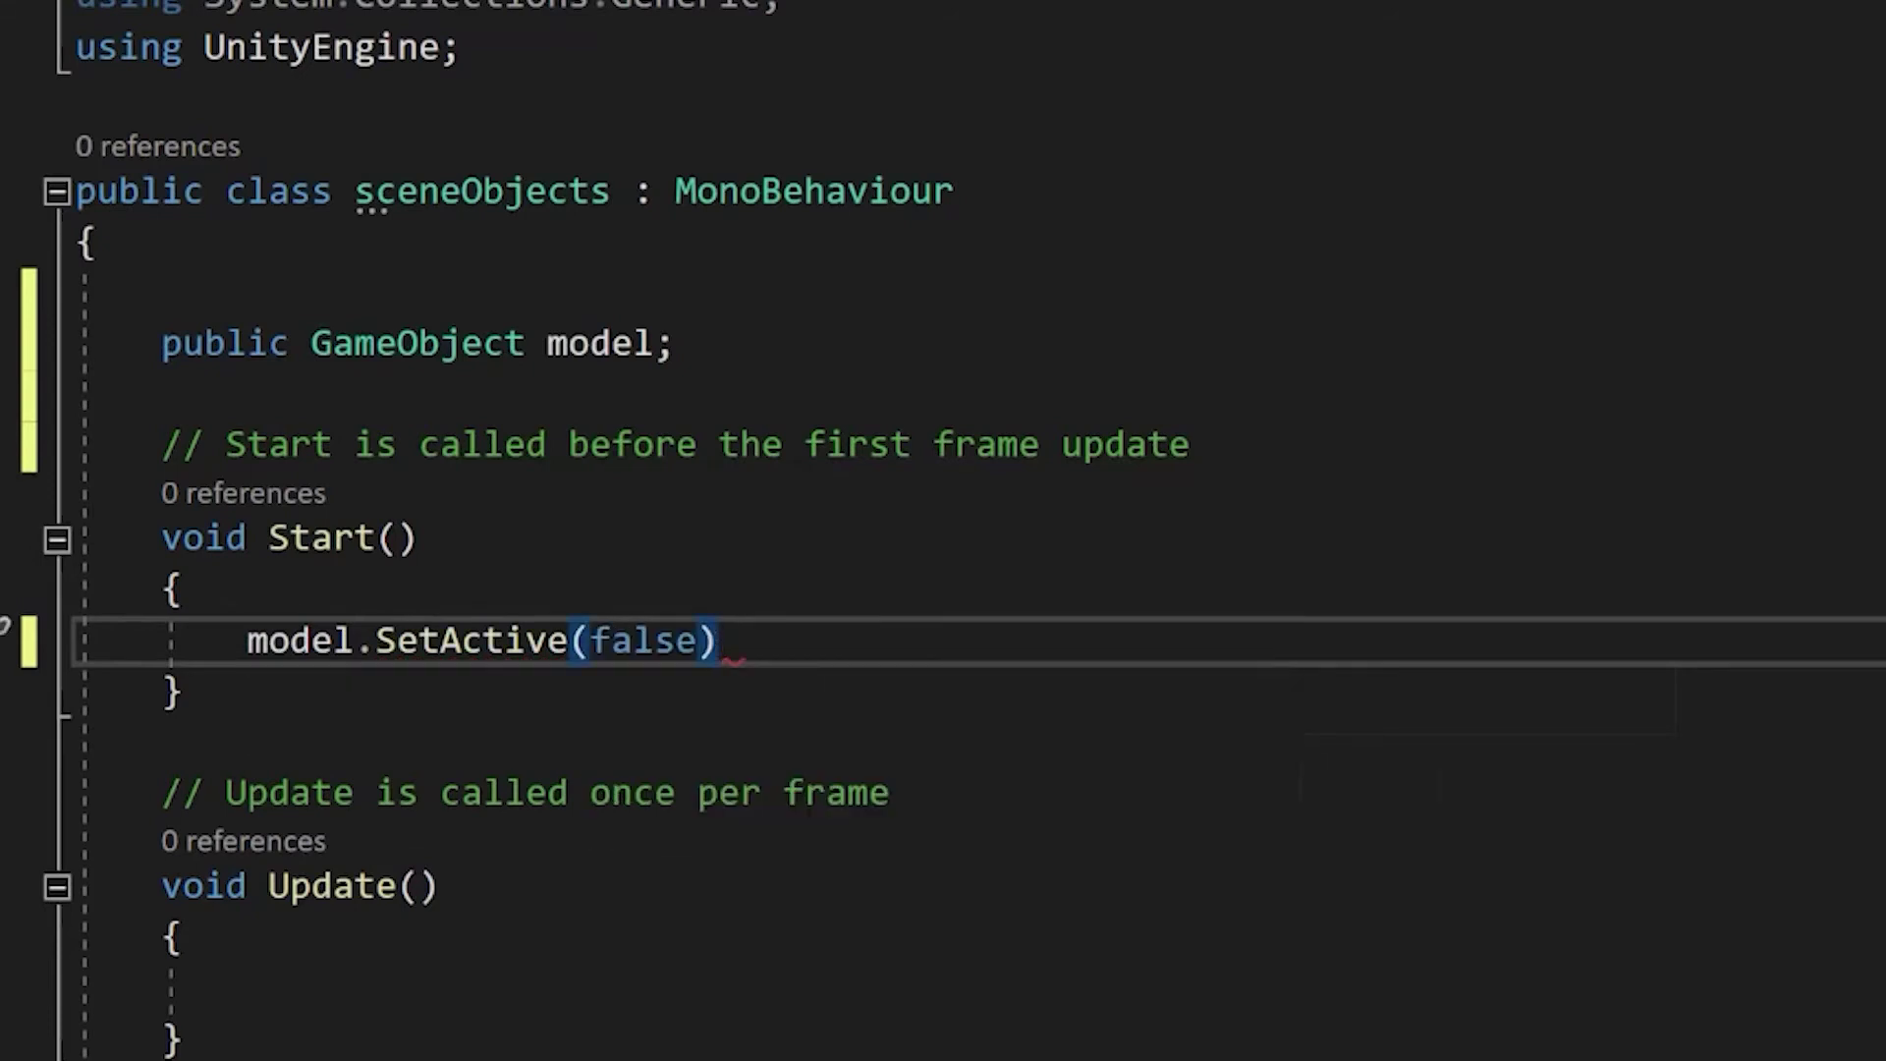
pyautogui.write(';')
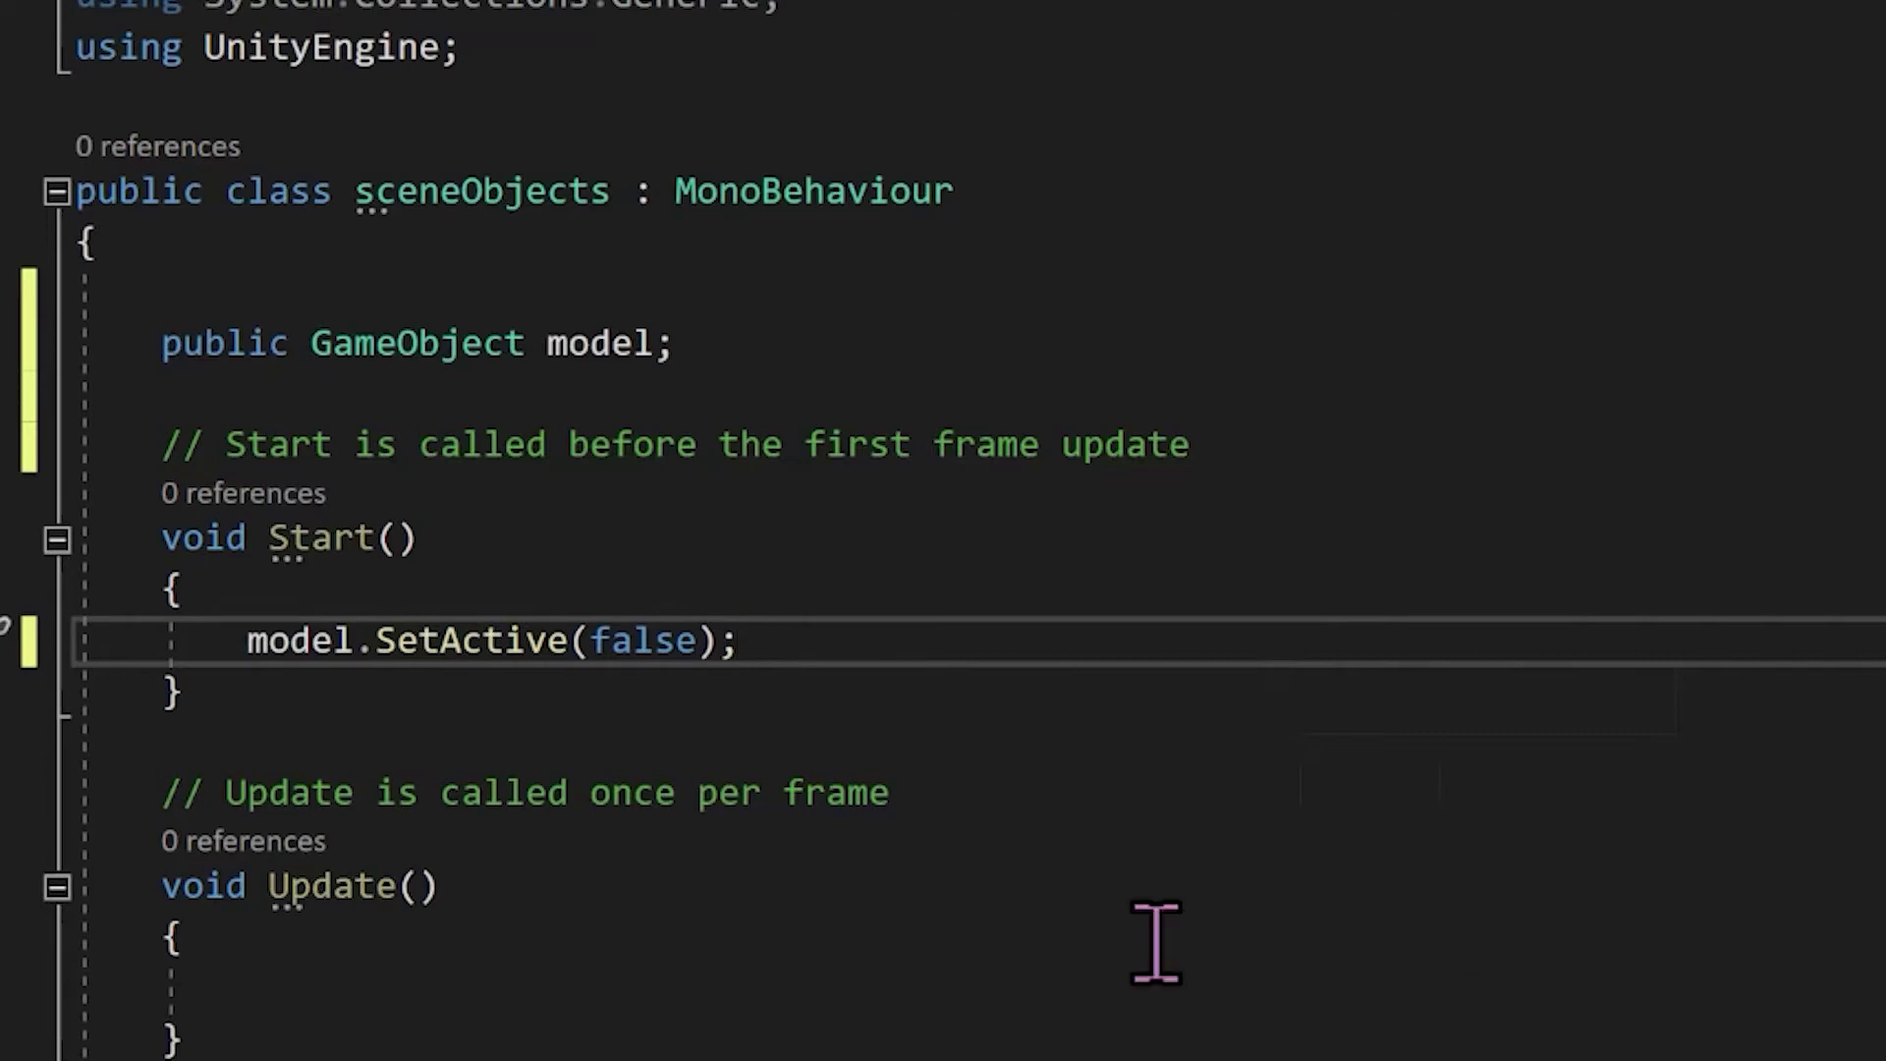
# Delete the Update method with its comment and declare a public void method named showModel() in its place
pyautogui.scroll(-2, 295, 1022)
pyautogui.moveTo(261, 893); pyautogui.dragTo(8, 513)
pyautogui.press('Delete')
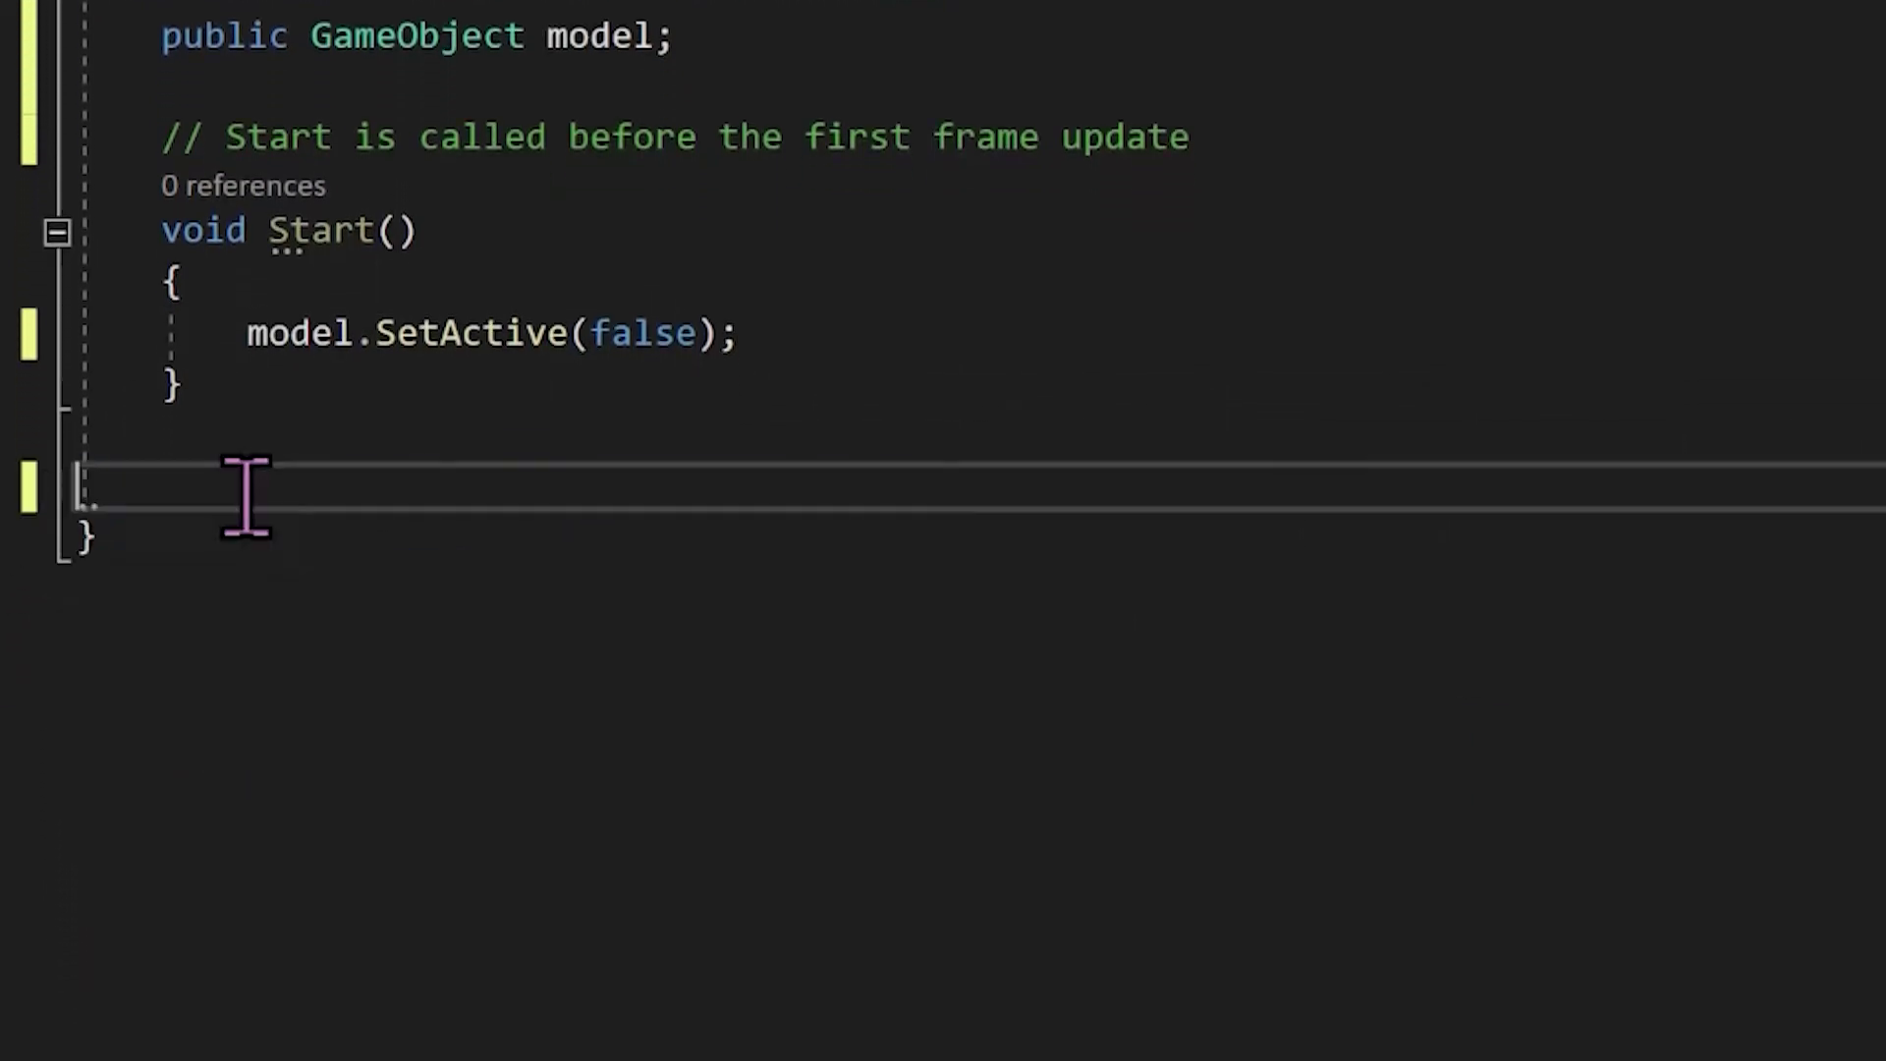
pyautogui.write('p')
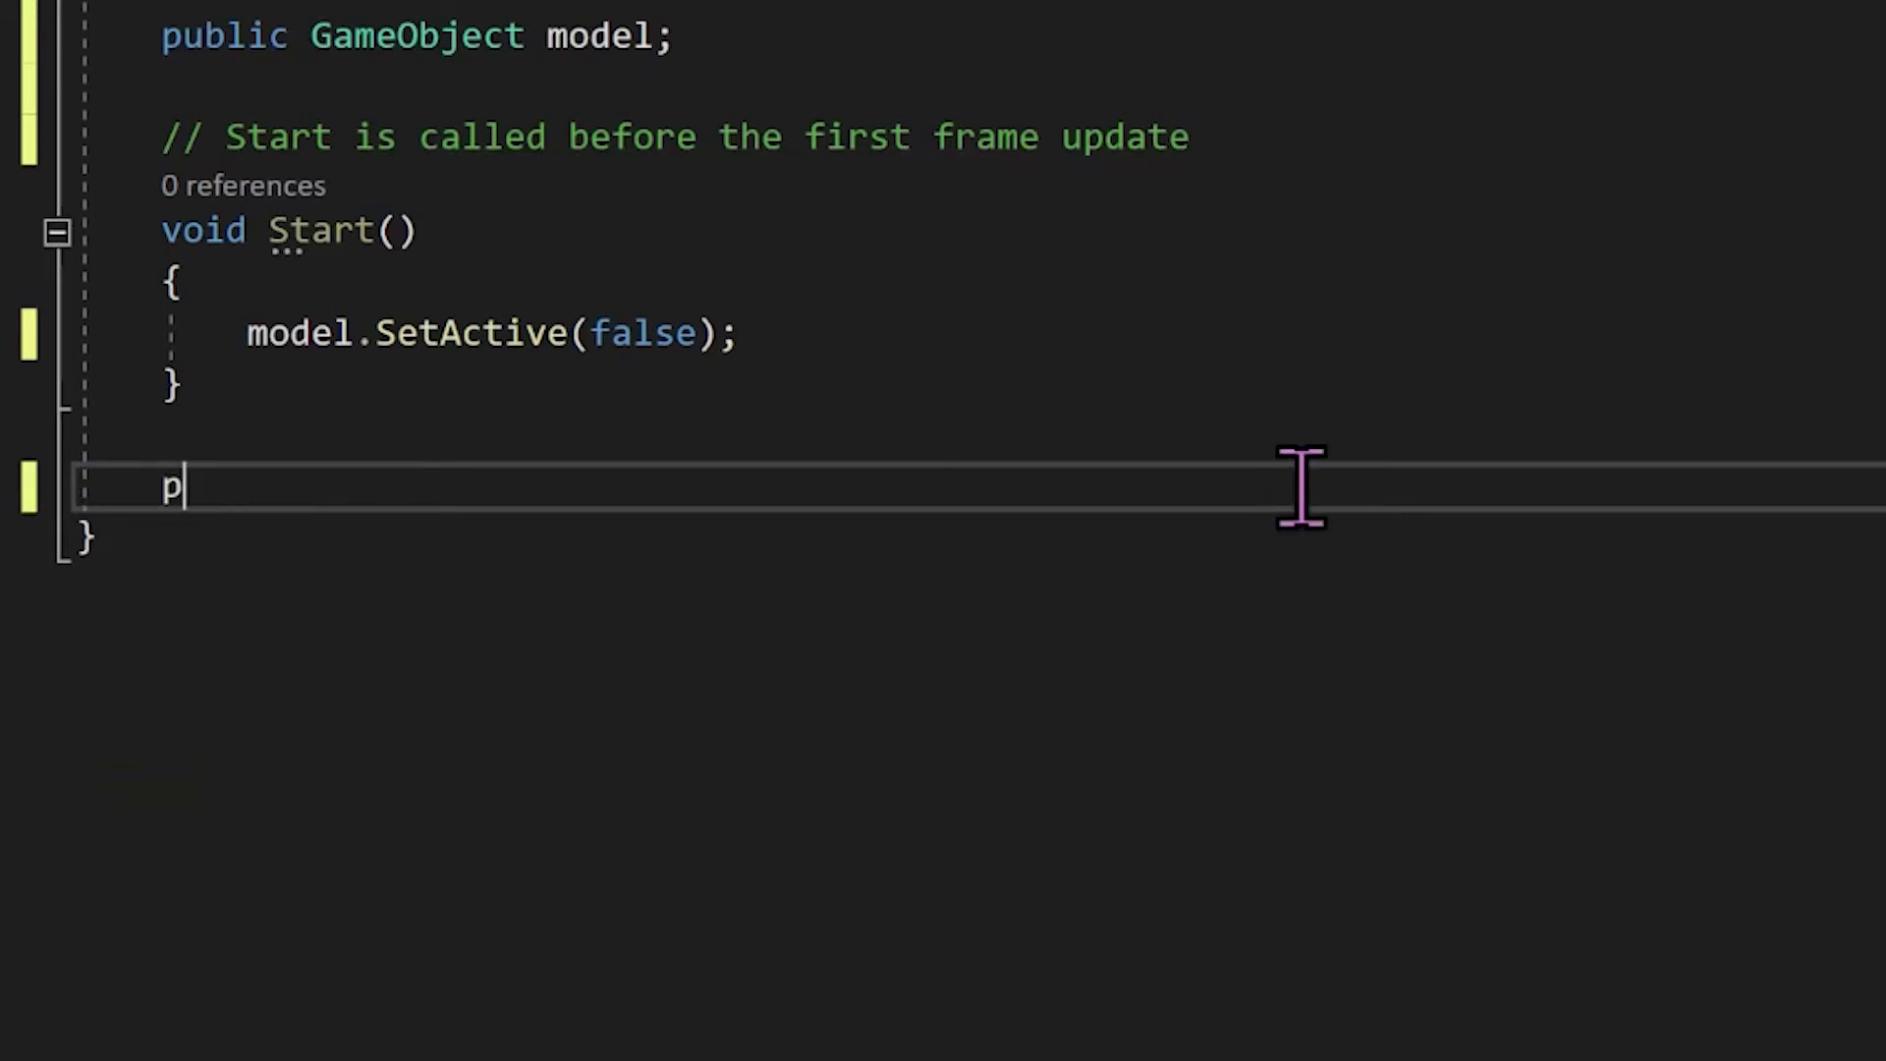
pyautogui.write('ublic void')
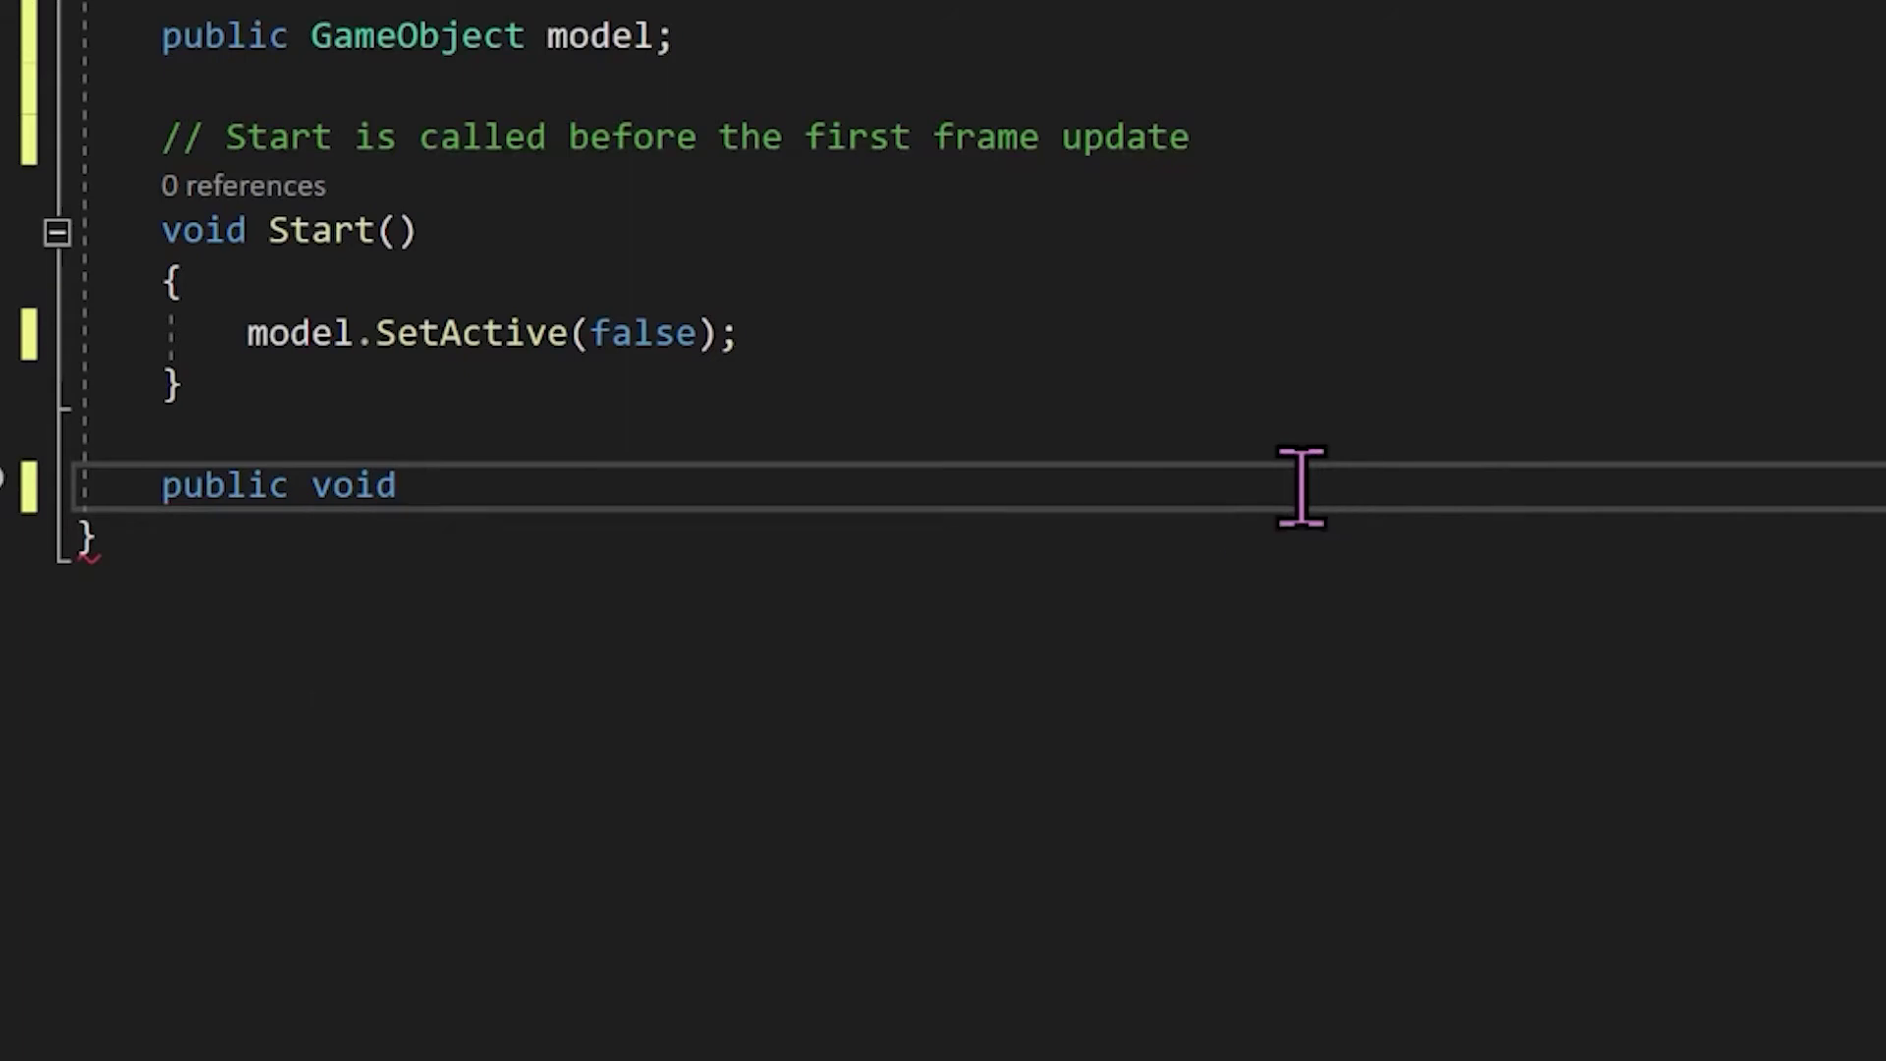
pyautogui.write(' showModel(){')
pyautogui.press('Return')
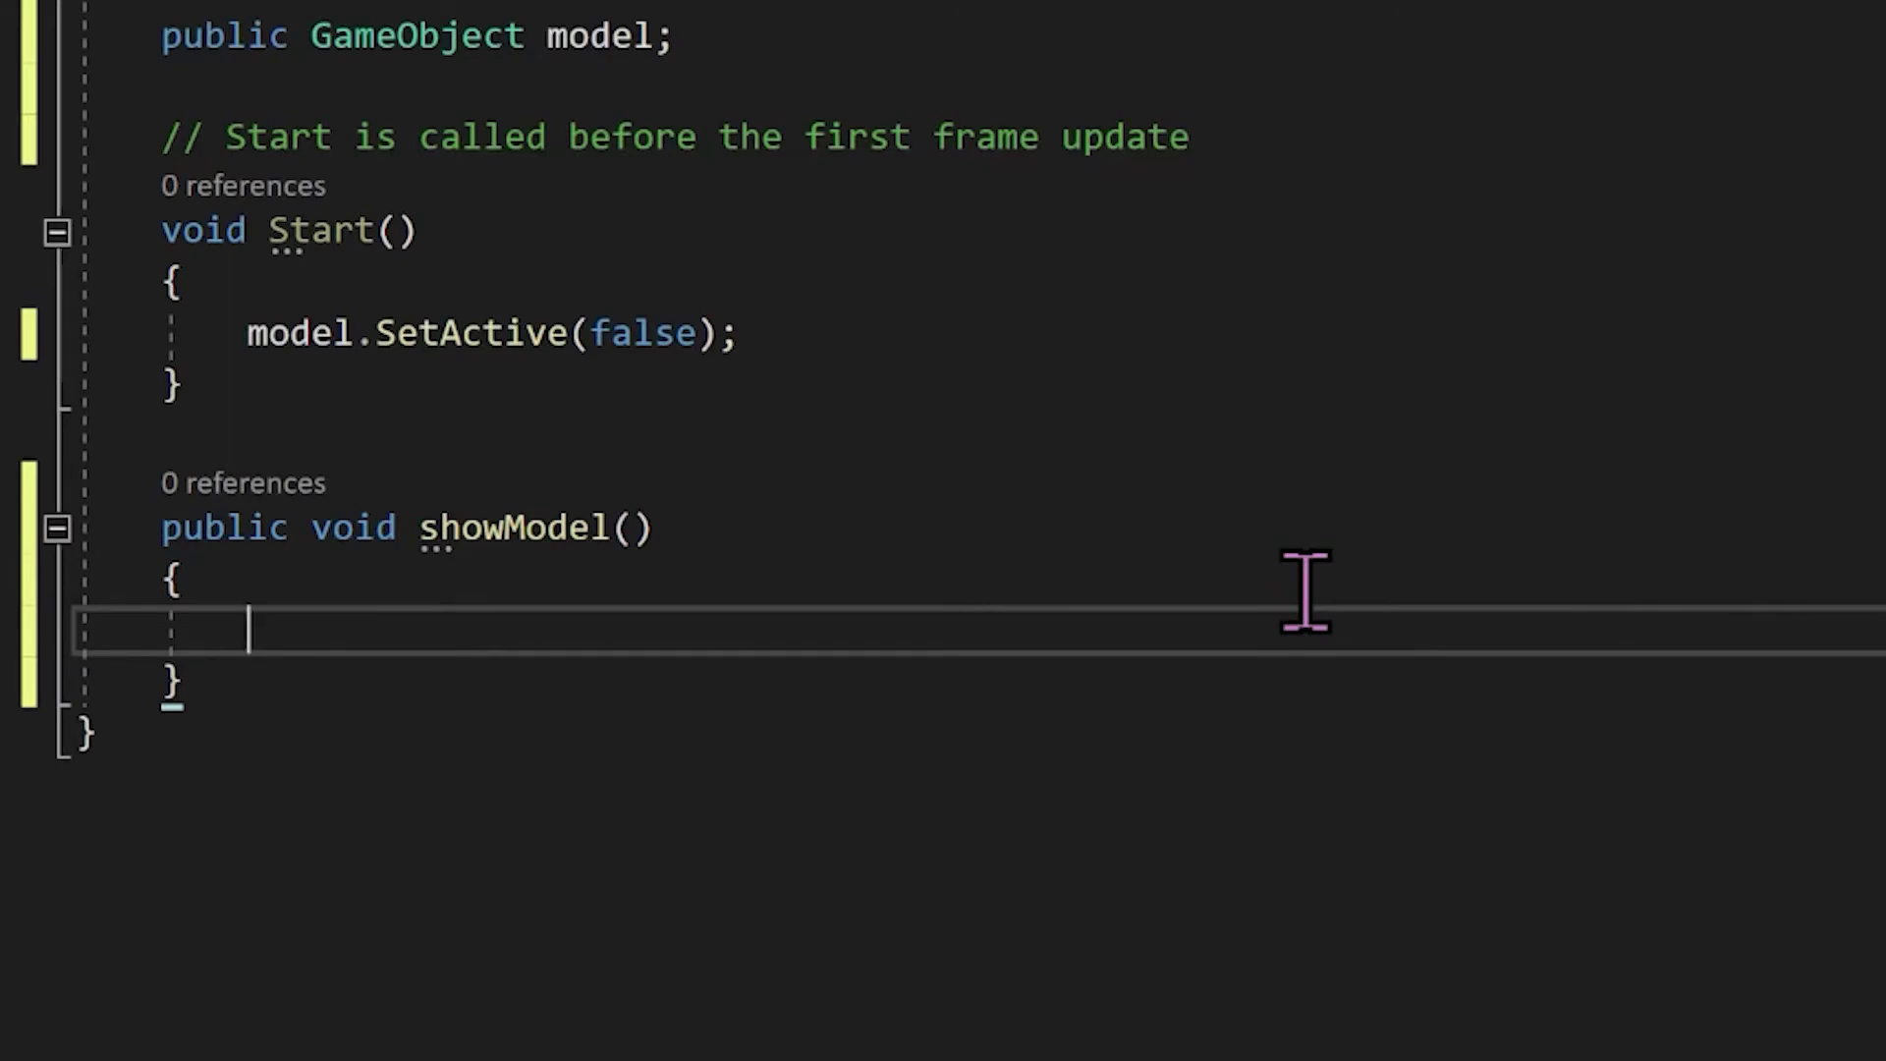
# Add model.SetActive(true); to the body of showModel, then return to Unity with the script saved
pyautogui.write('mo')
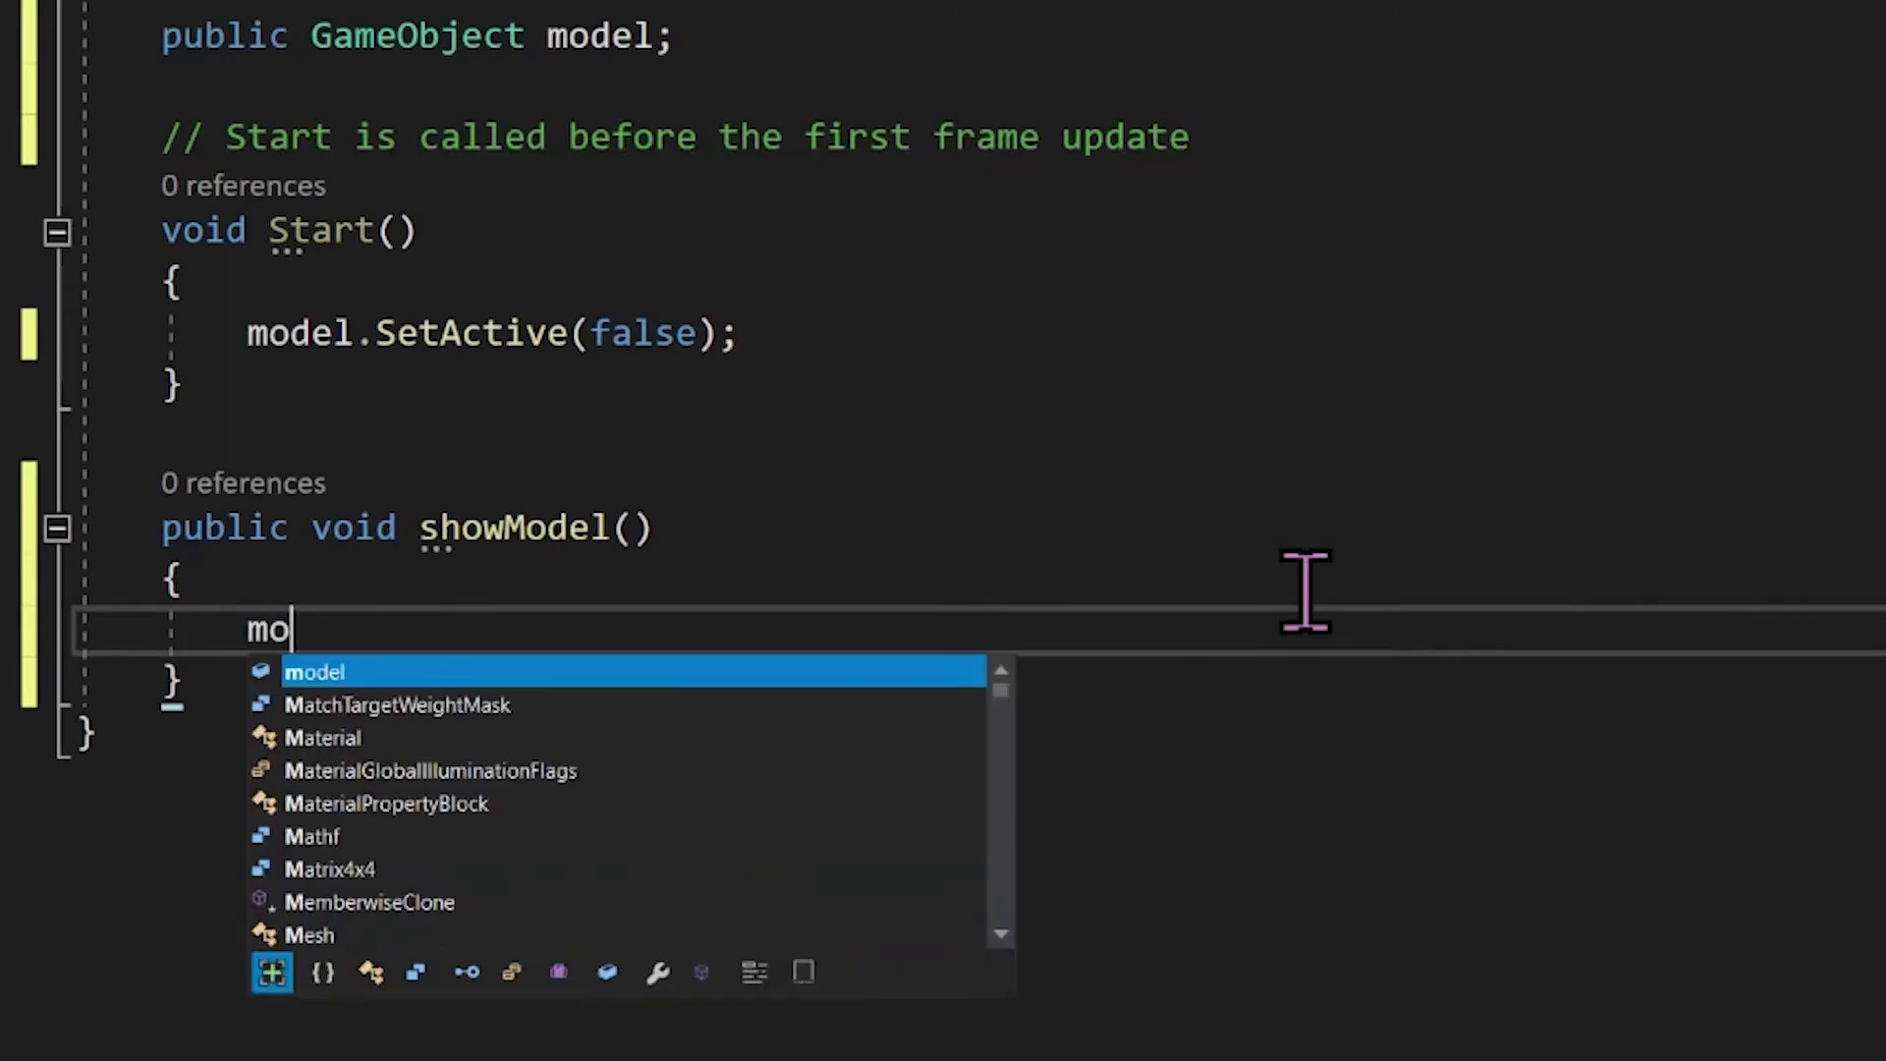
pyautogui.write('del.sed')
pyautogui.press('BackSpace')
pyautogui.write('t')
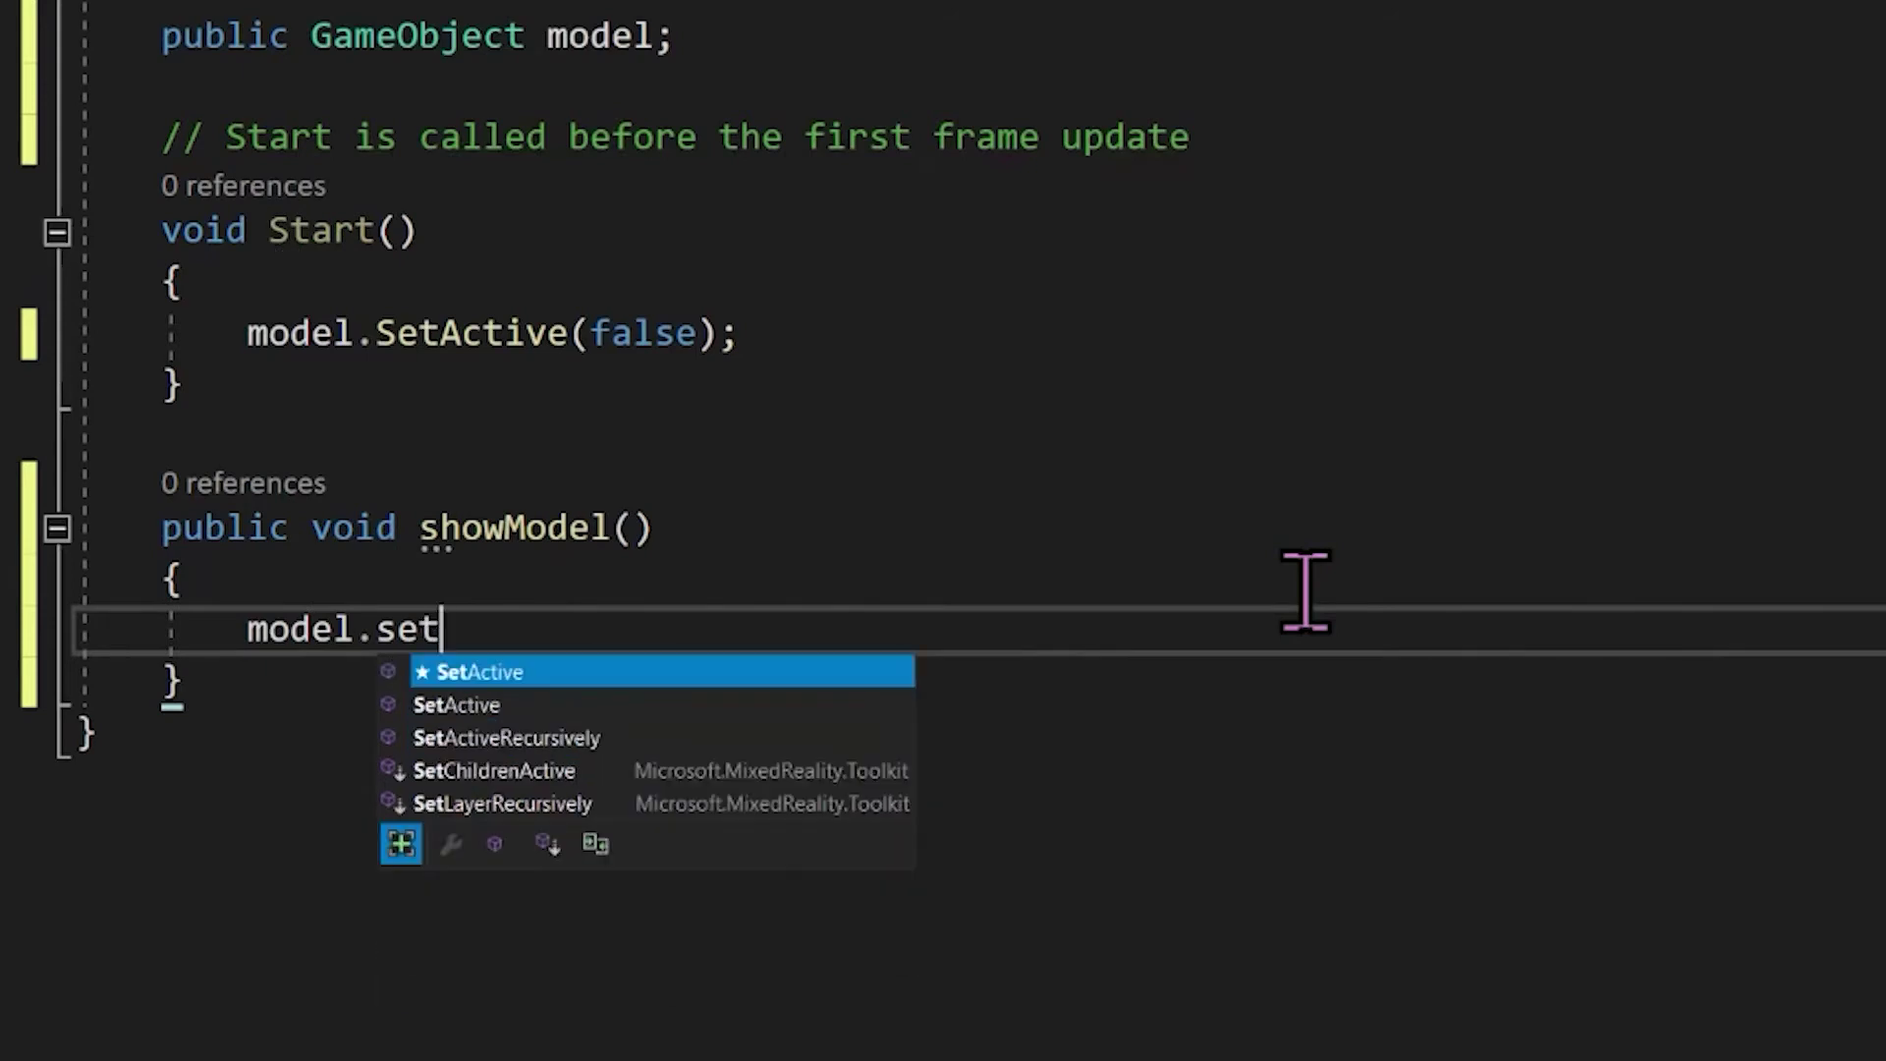
pyautogui.press('Tab')
pyautogui.write('(true')
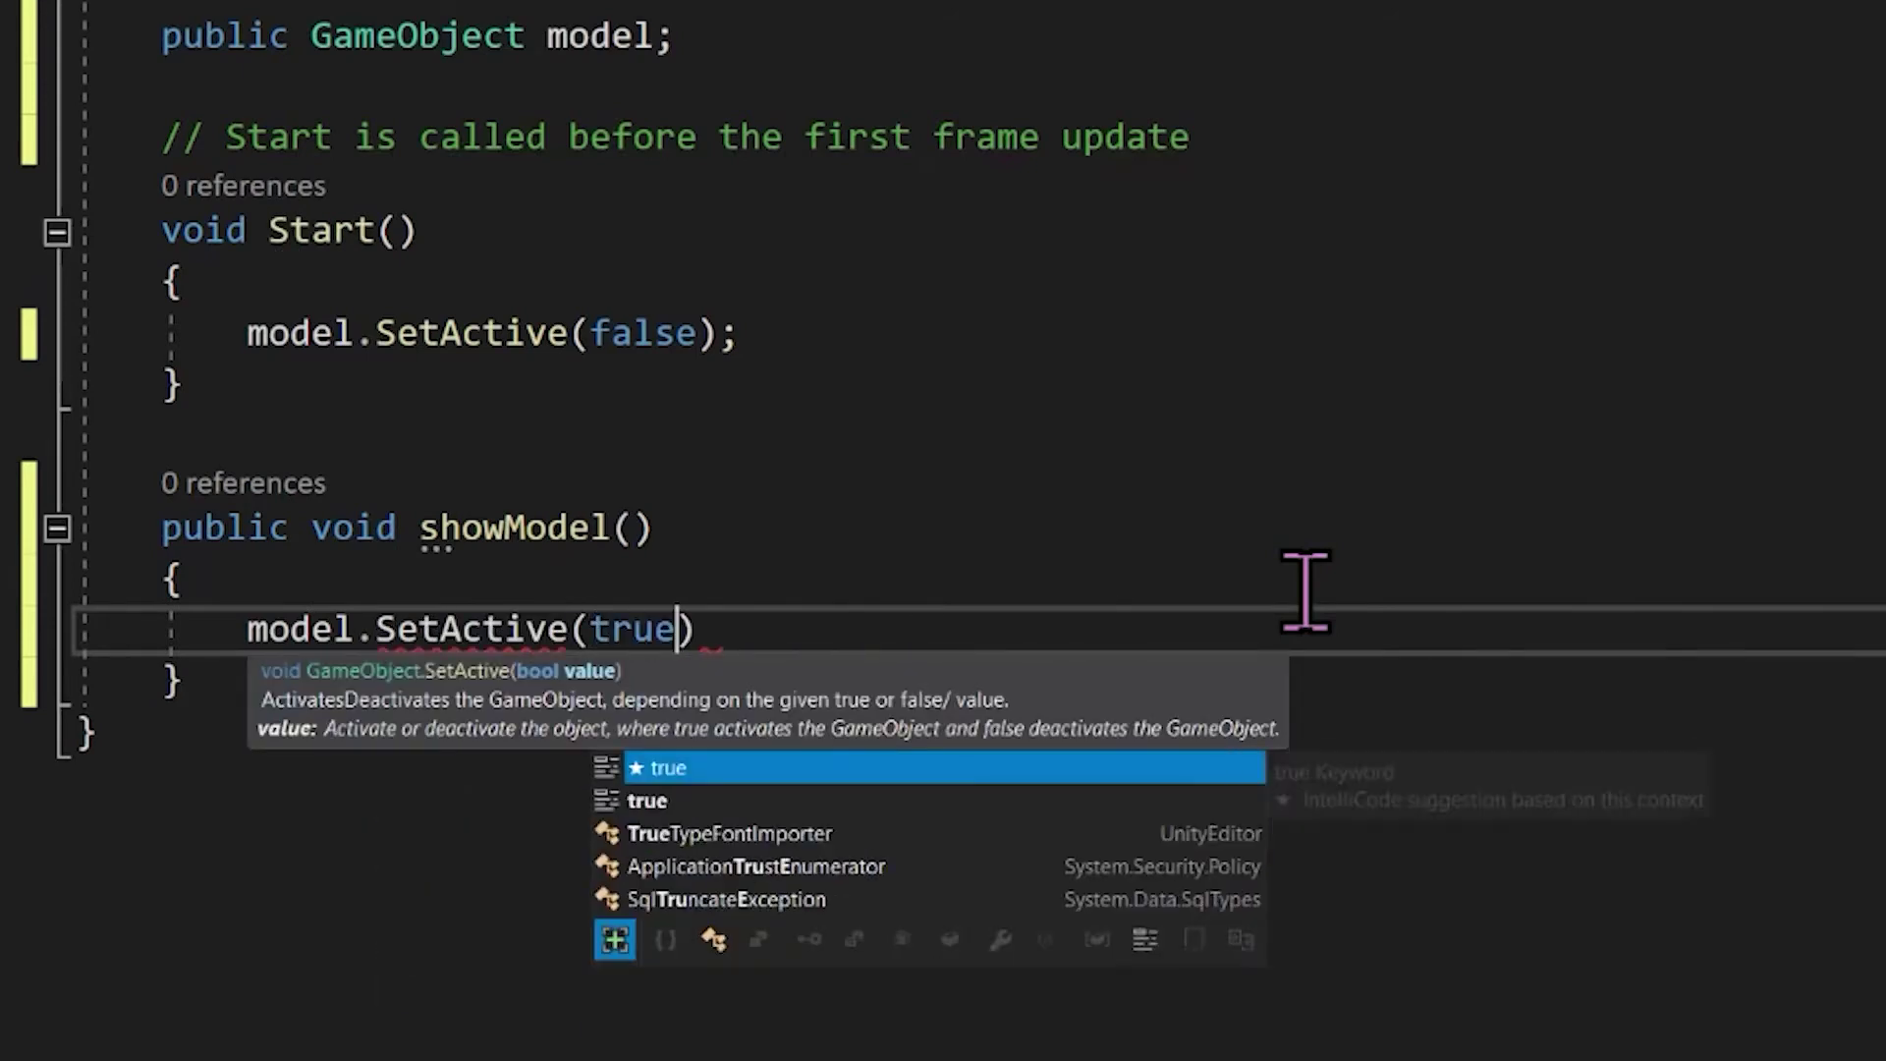
pyautogui.write(');')
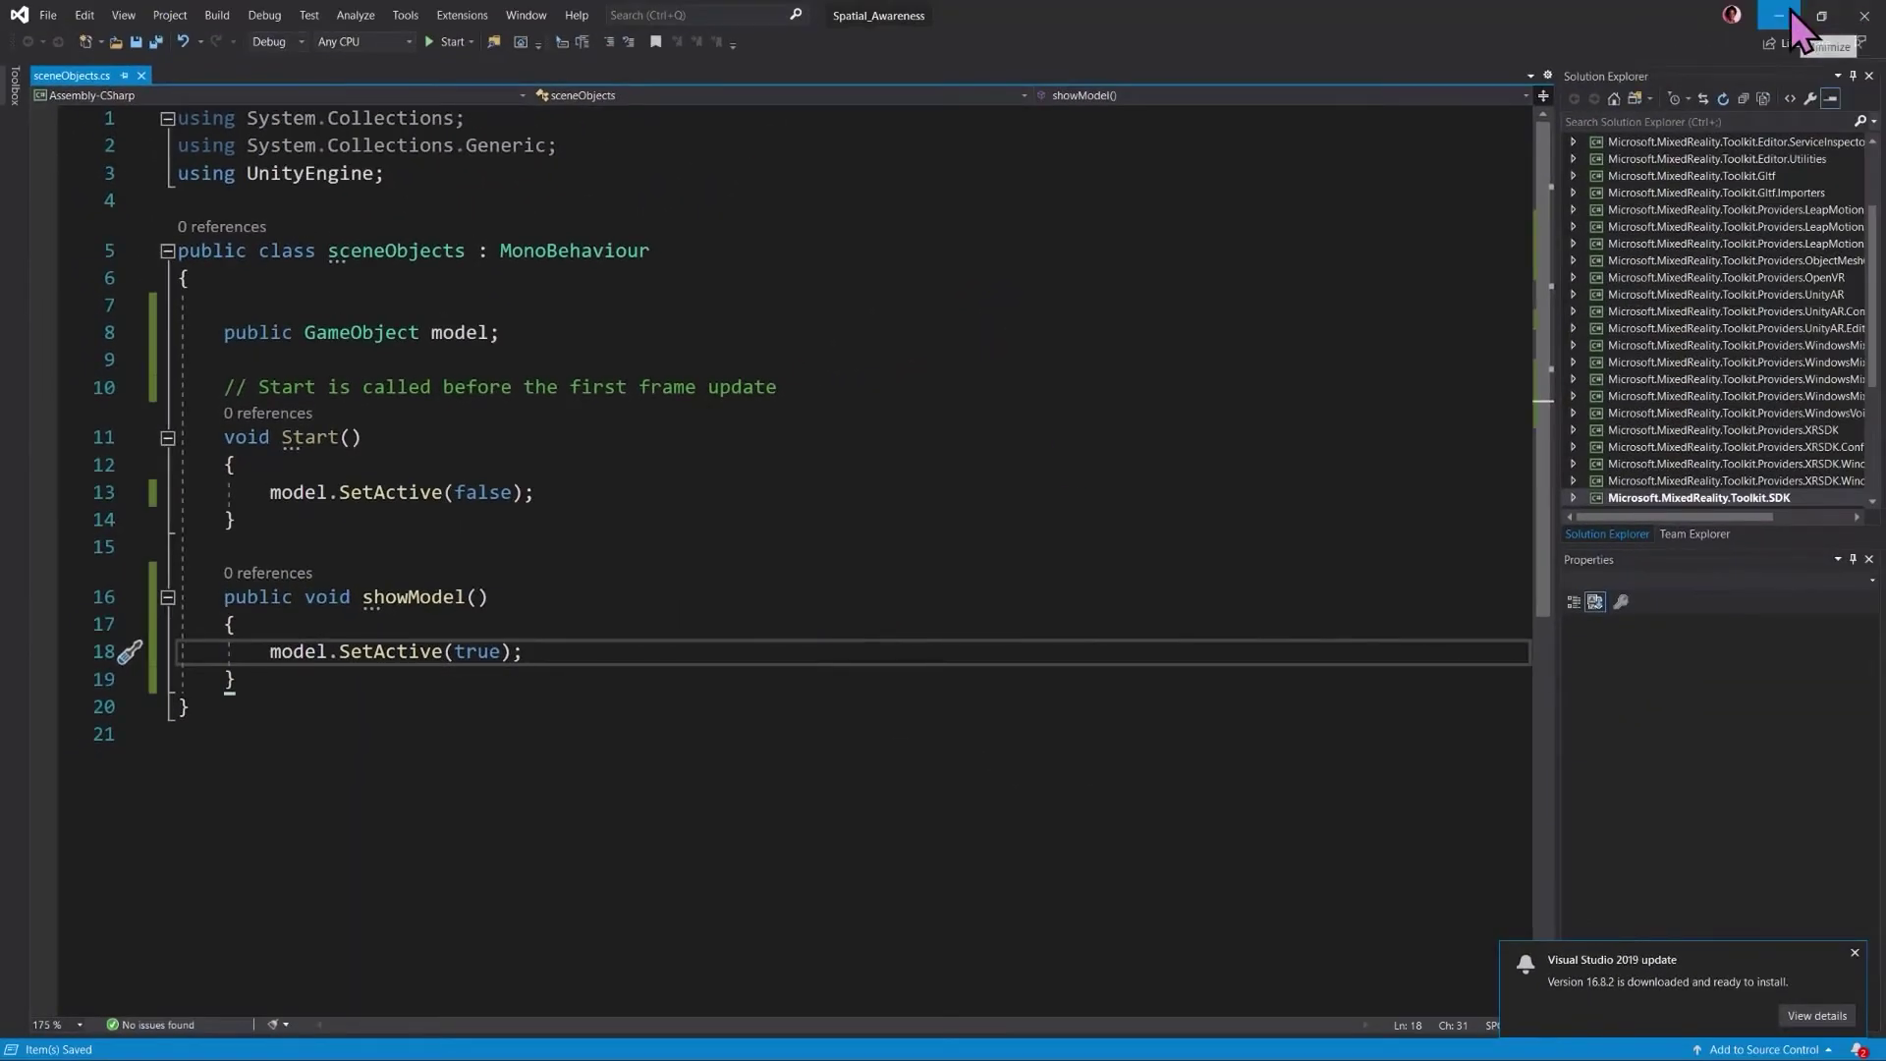
pyautogui.click(1864, 15)
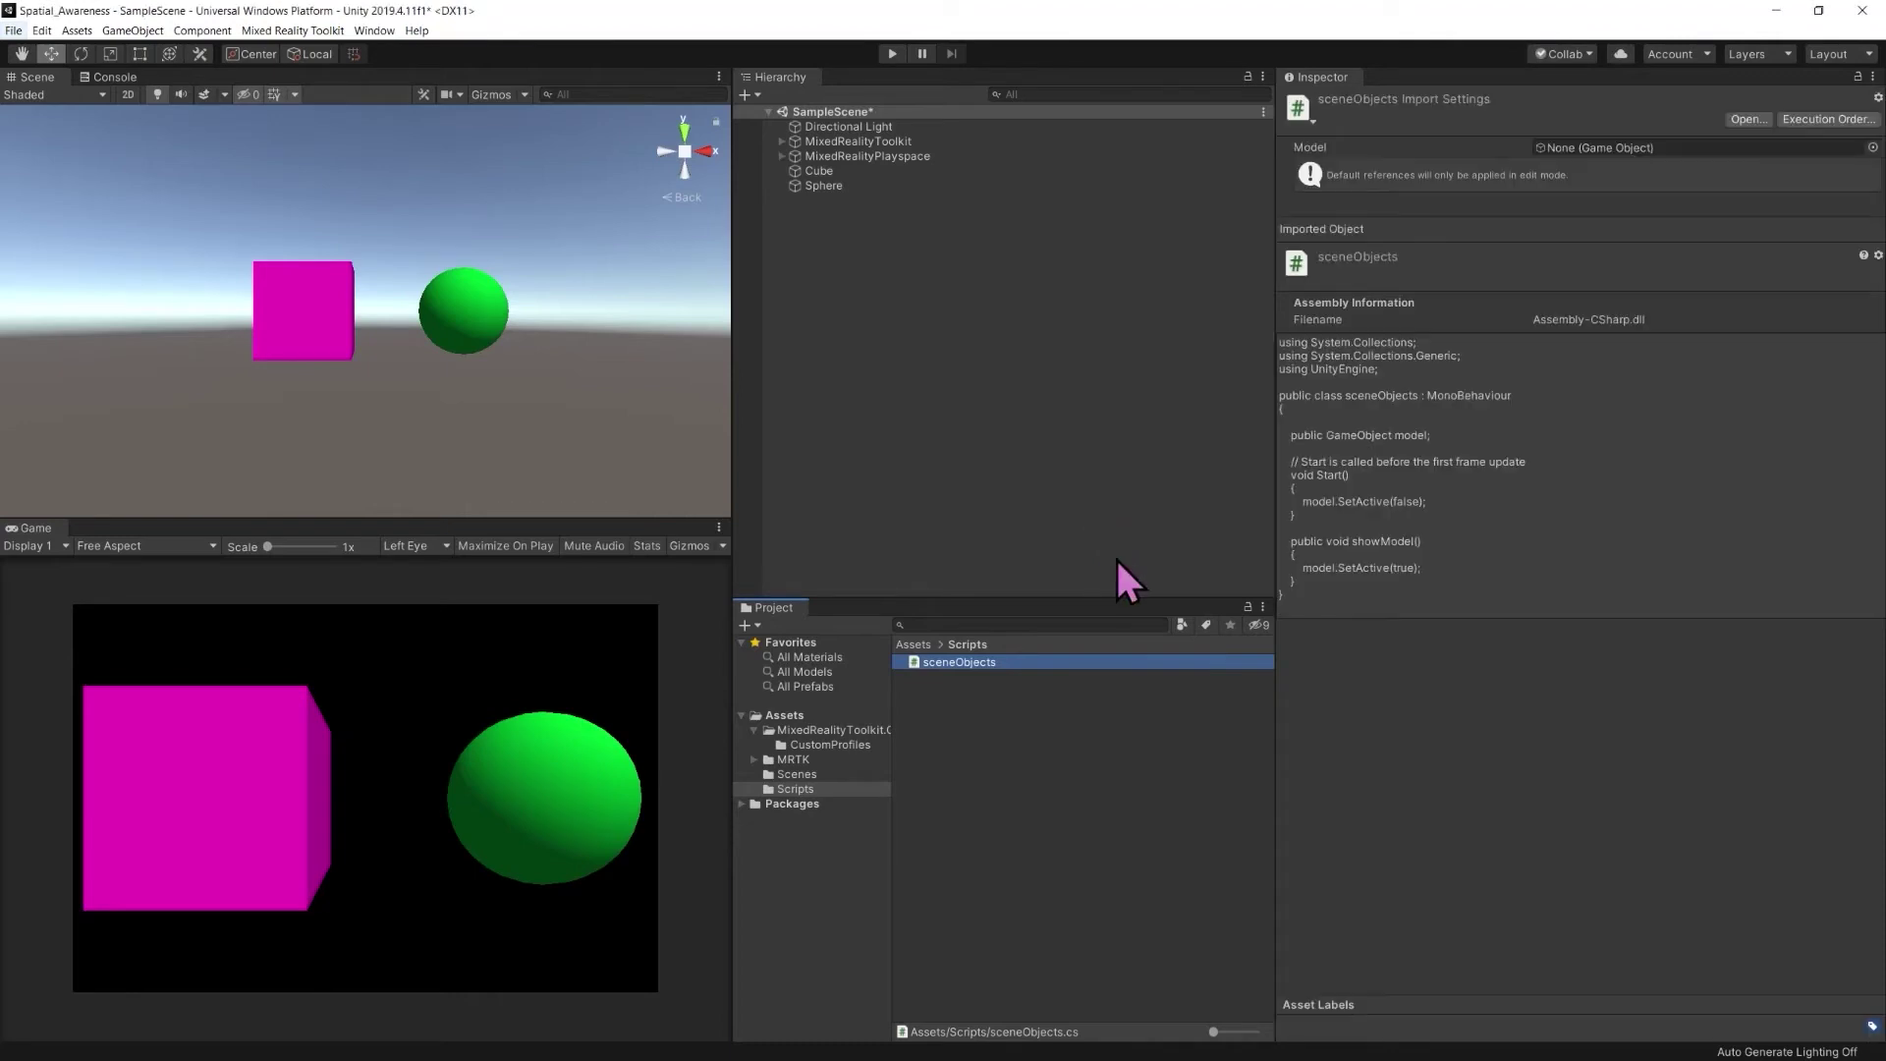
# Add the Scene Objects script component to both the Cube and the Sphere
pyautogui.click(827, 172)
pyautogui.keyDown('ctrl'); pyautogui.click(837, 187); pyautogui.keyUp('ctrl')
pyautogui.click(1871, 76)
pyautogui.click(871, 169)
pyautogui.click(857, 168)
pyautogui.keyDown('ctrl'); pyautogui.click(857, 185); pyautogui.keyUp('ctrl')
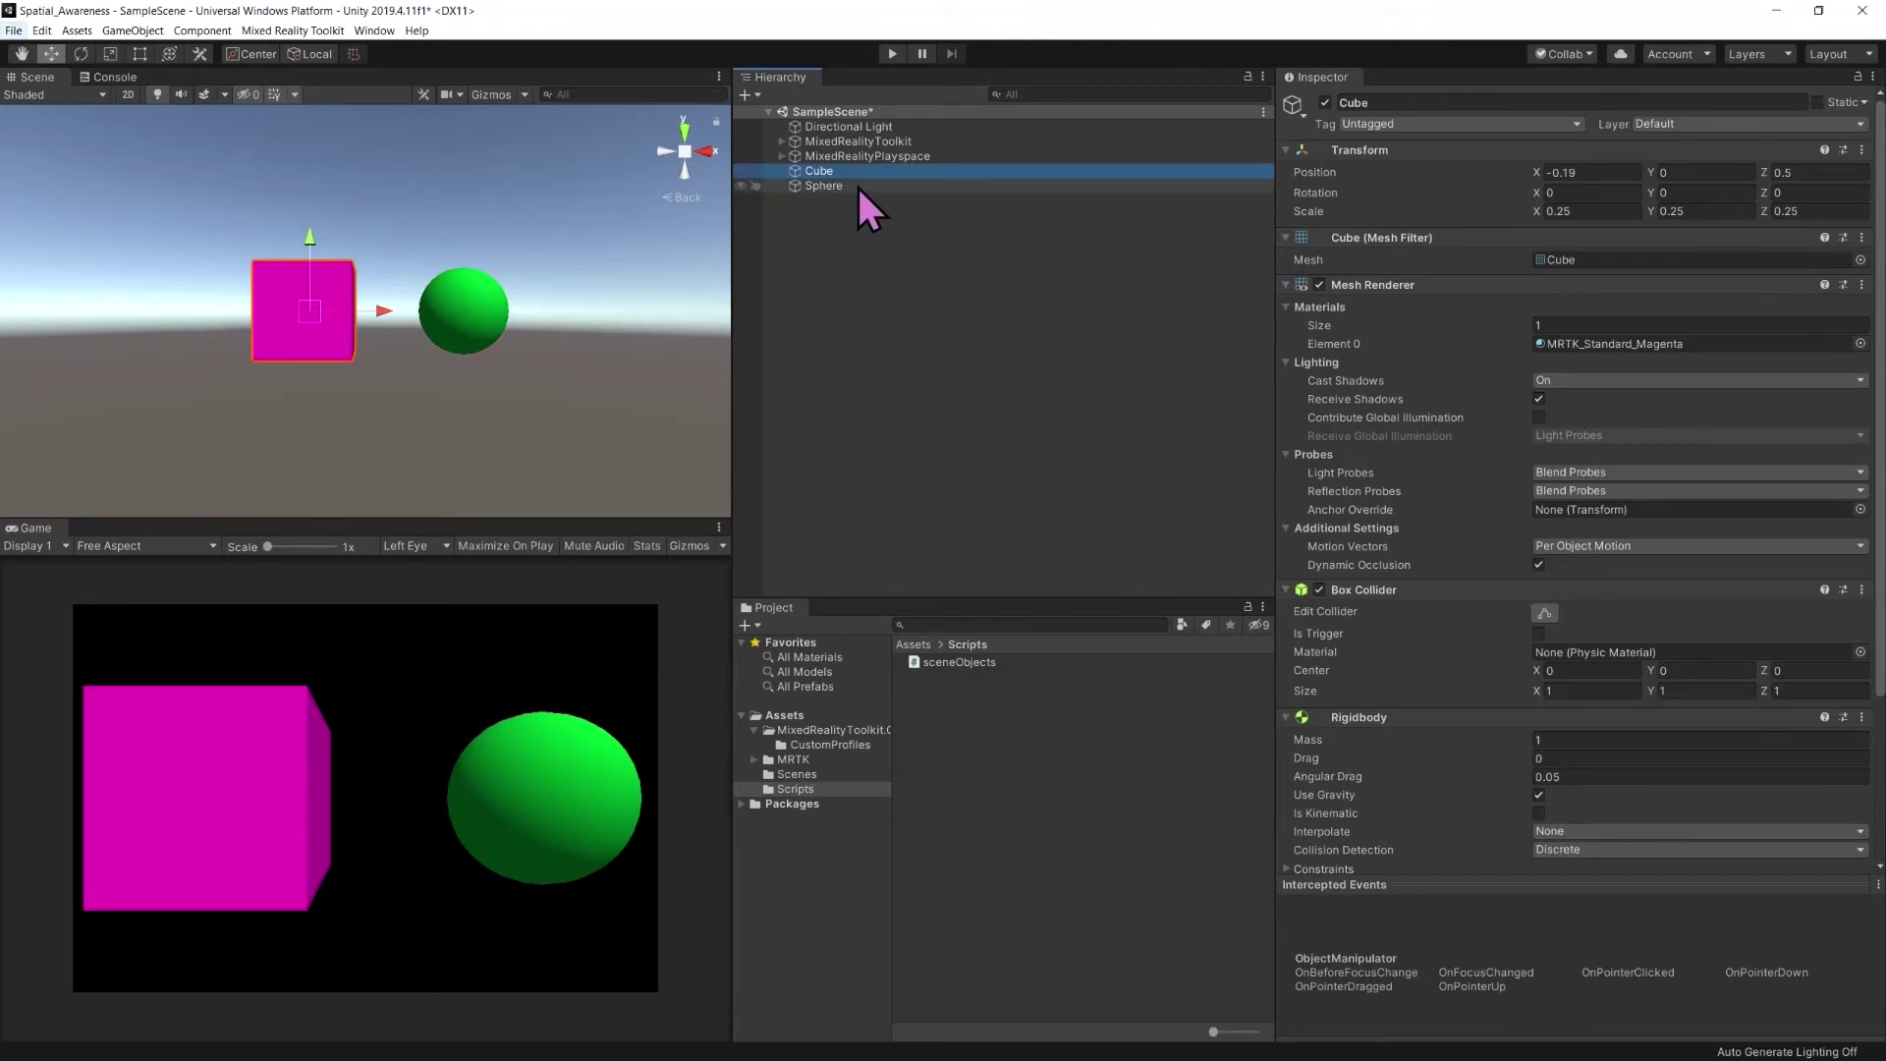
pyautogui.click(1873, 78)
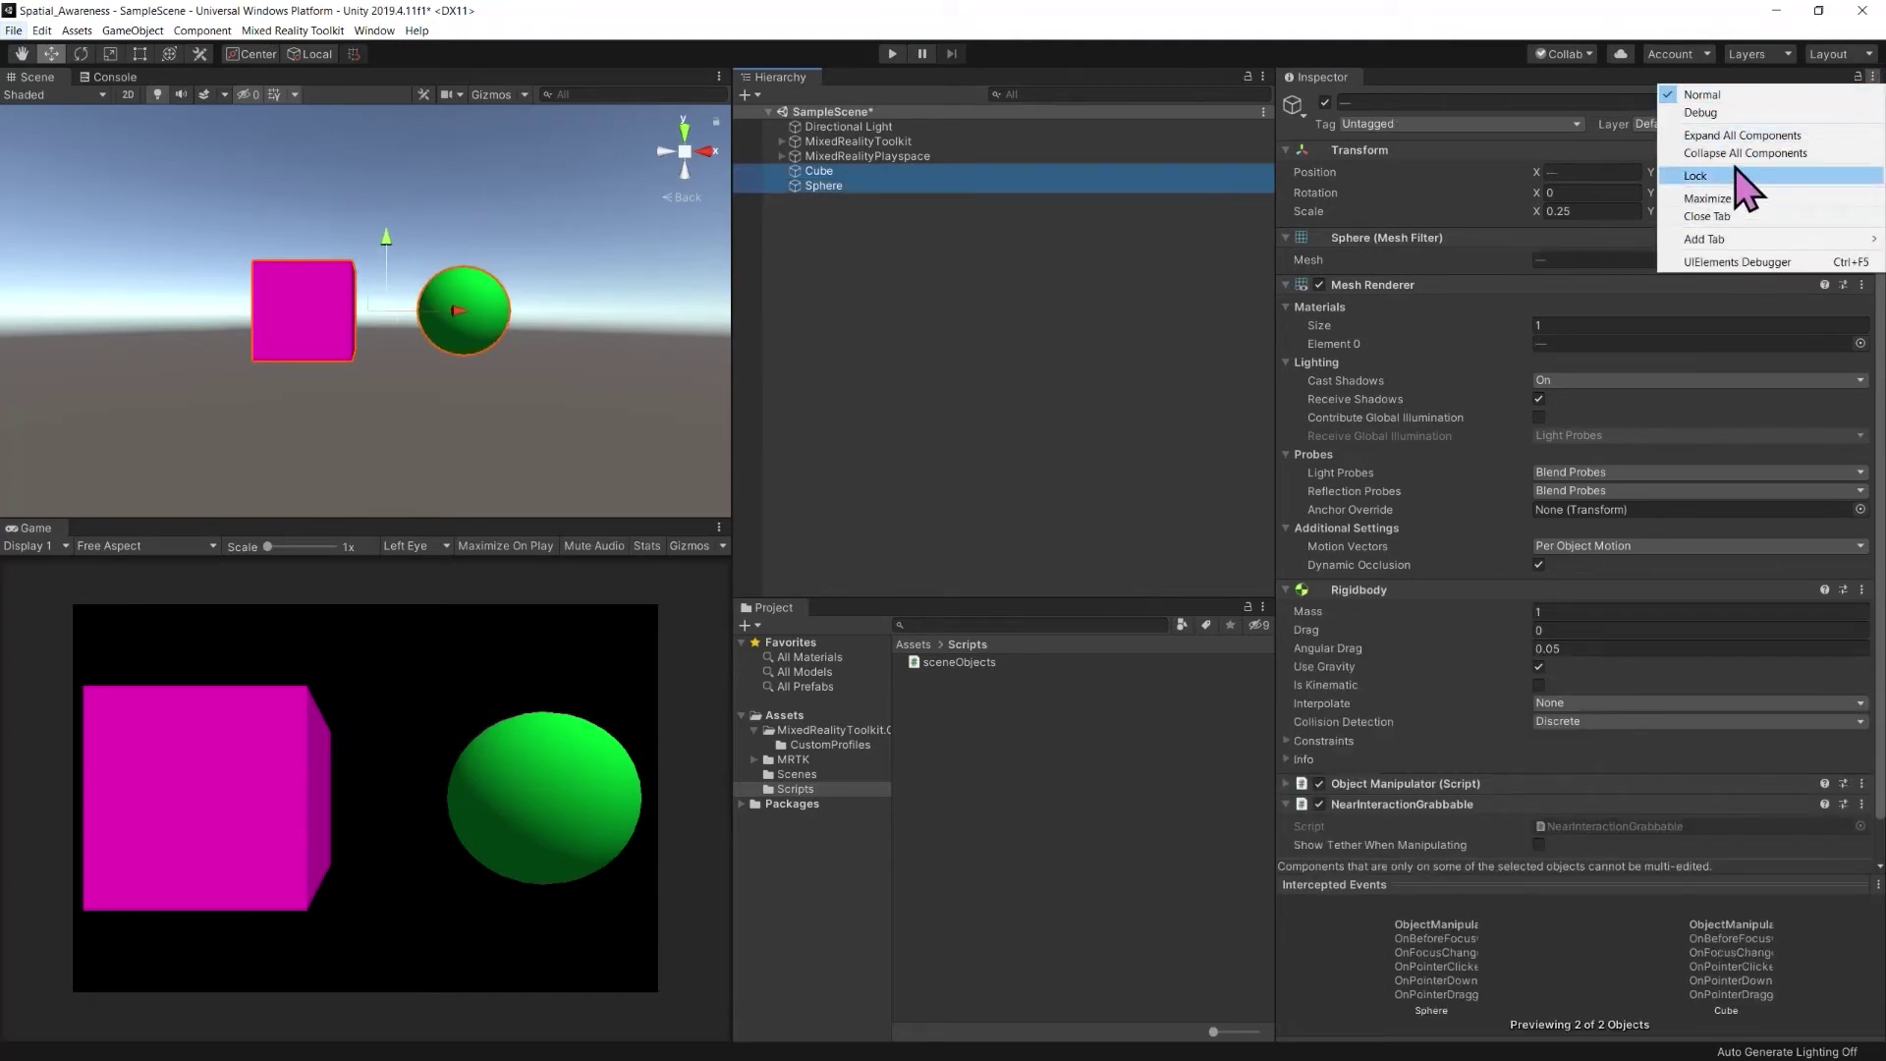
pyautogui.click(1739, 154)
pyautogui.click(1572, 297)
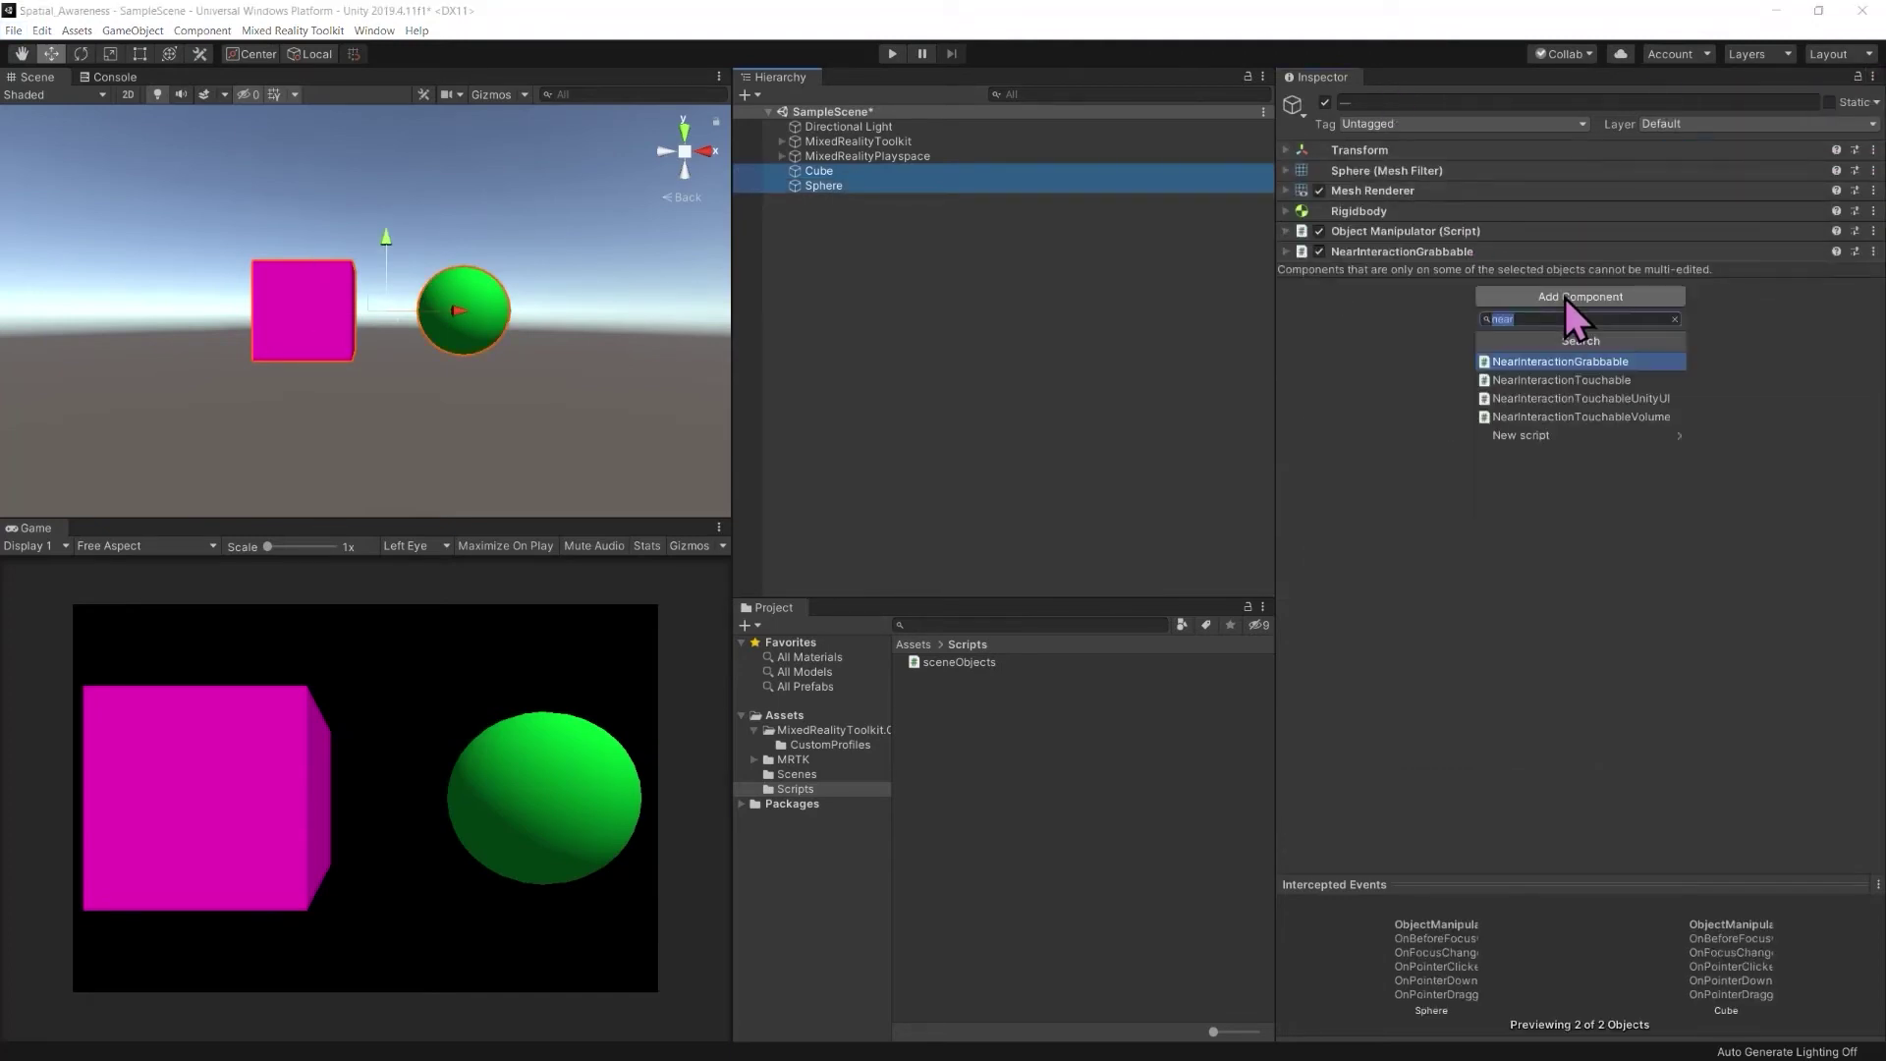
pyautogui.write('scen')
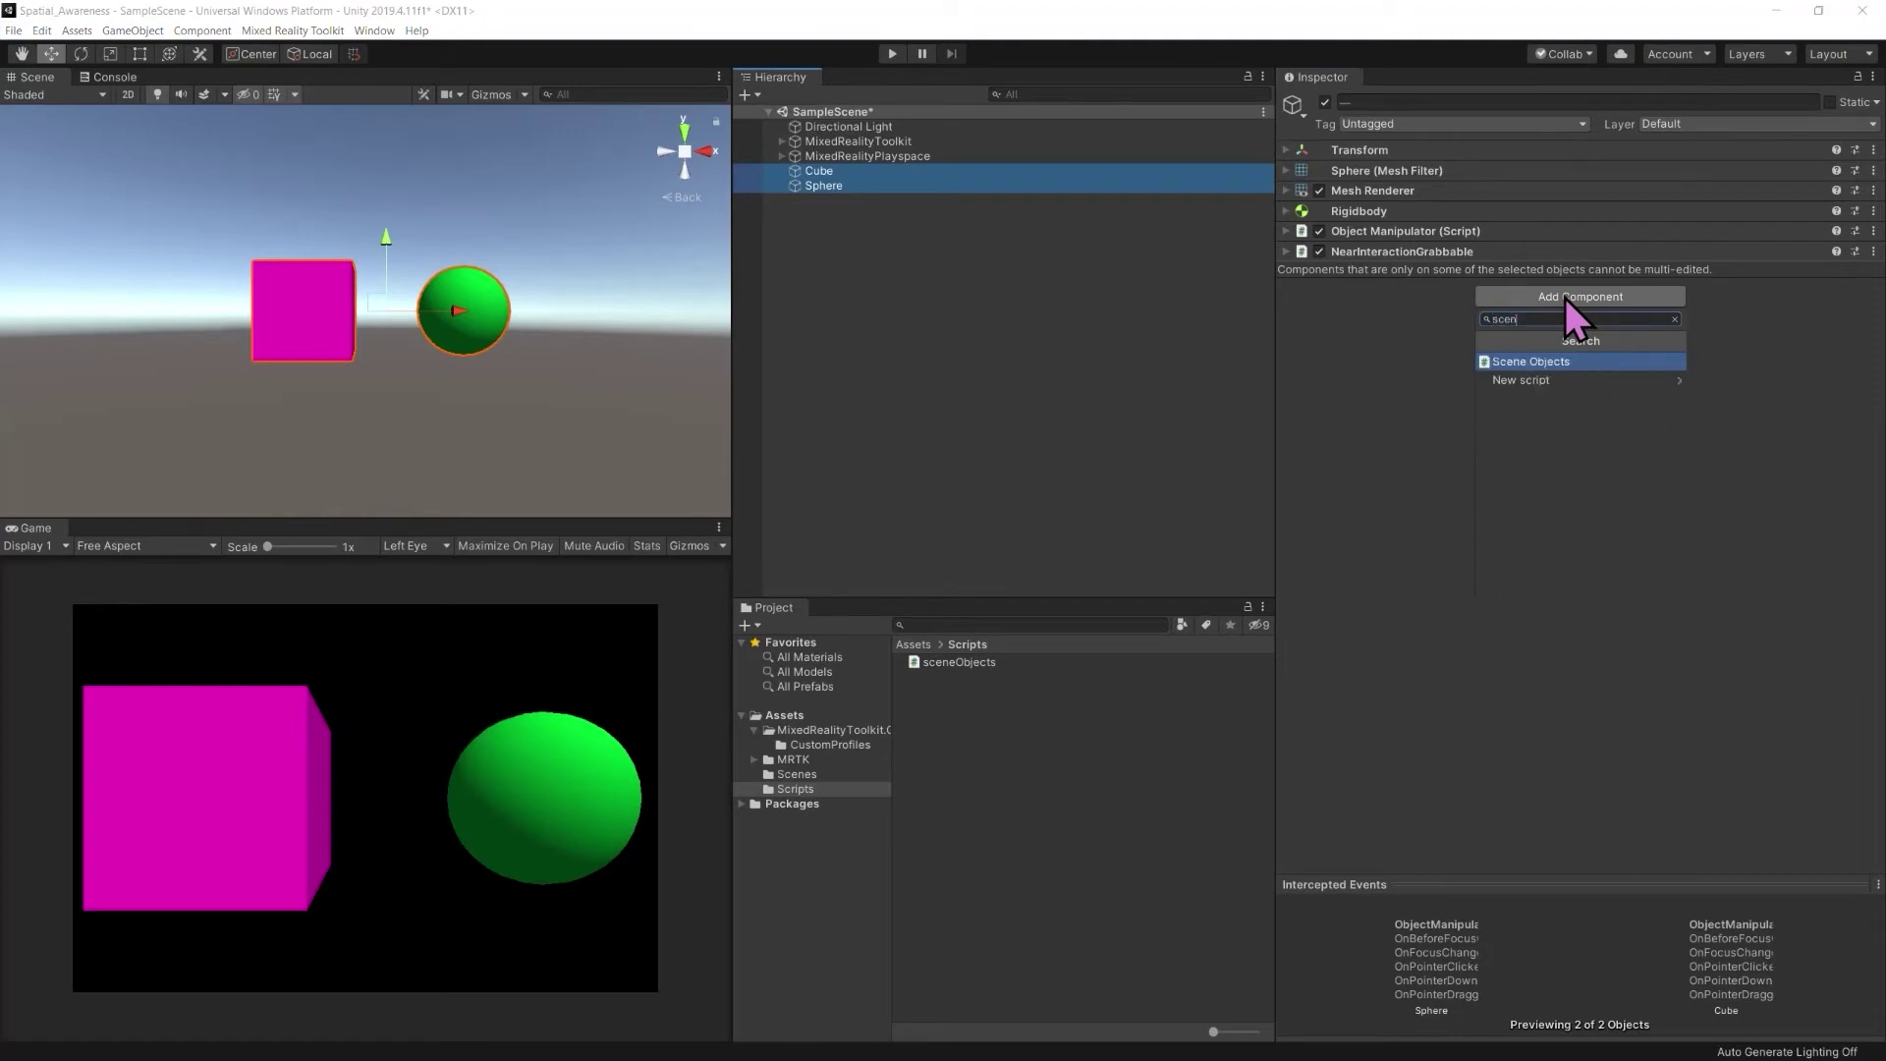
pyautogui.click(1554, 360)
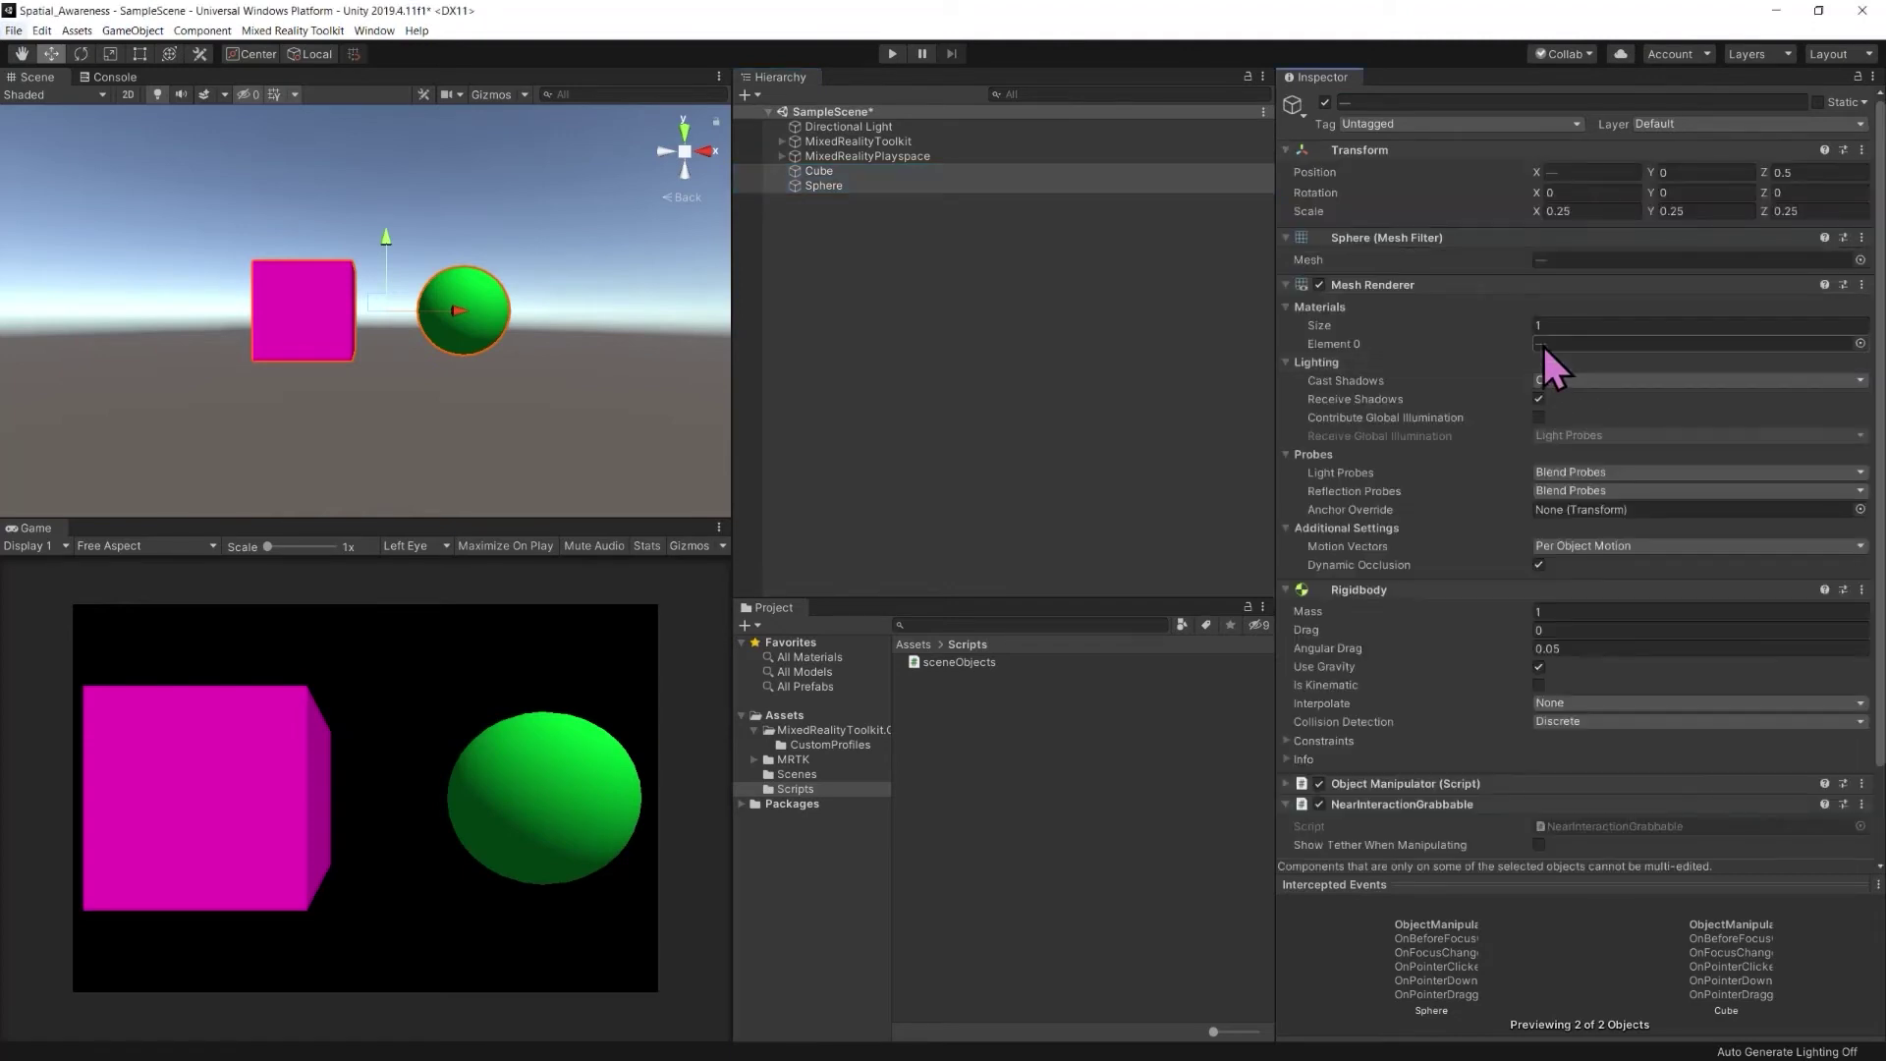
# Assign the Cube object as the Model of the Cube's own Scene Objects component, with the other components and material settings collapsed
pyautogui.click(1873, 76)
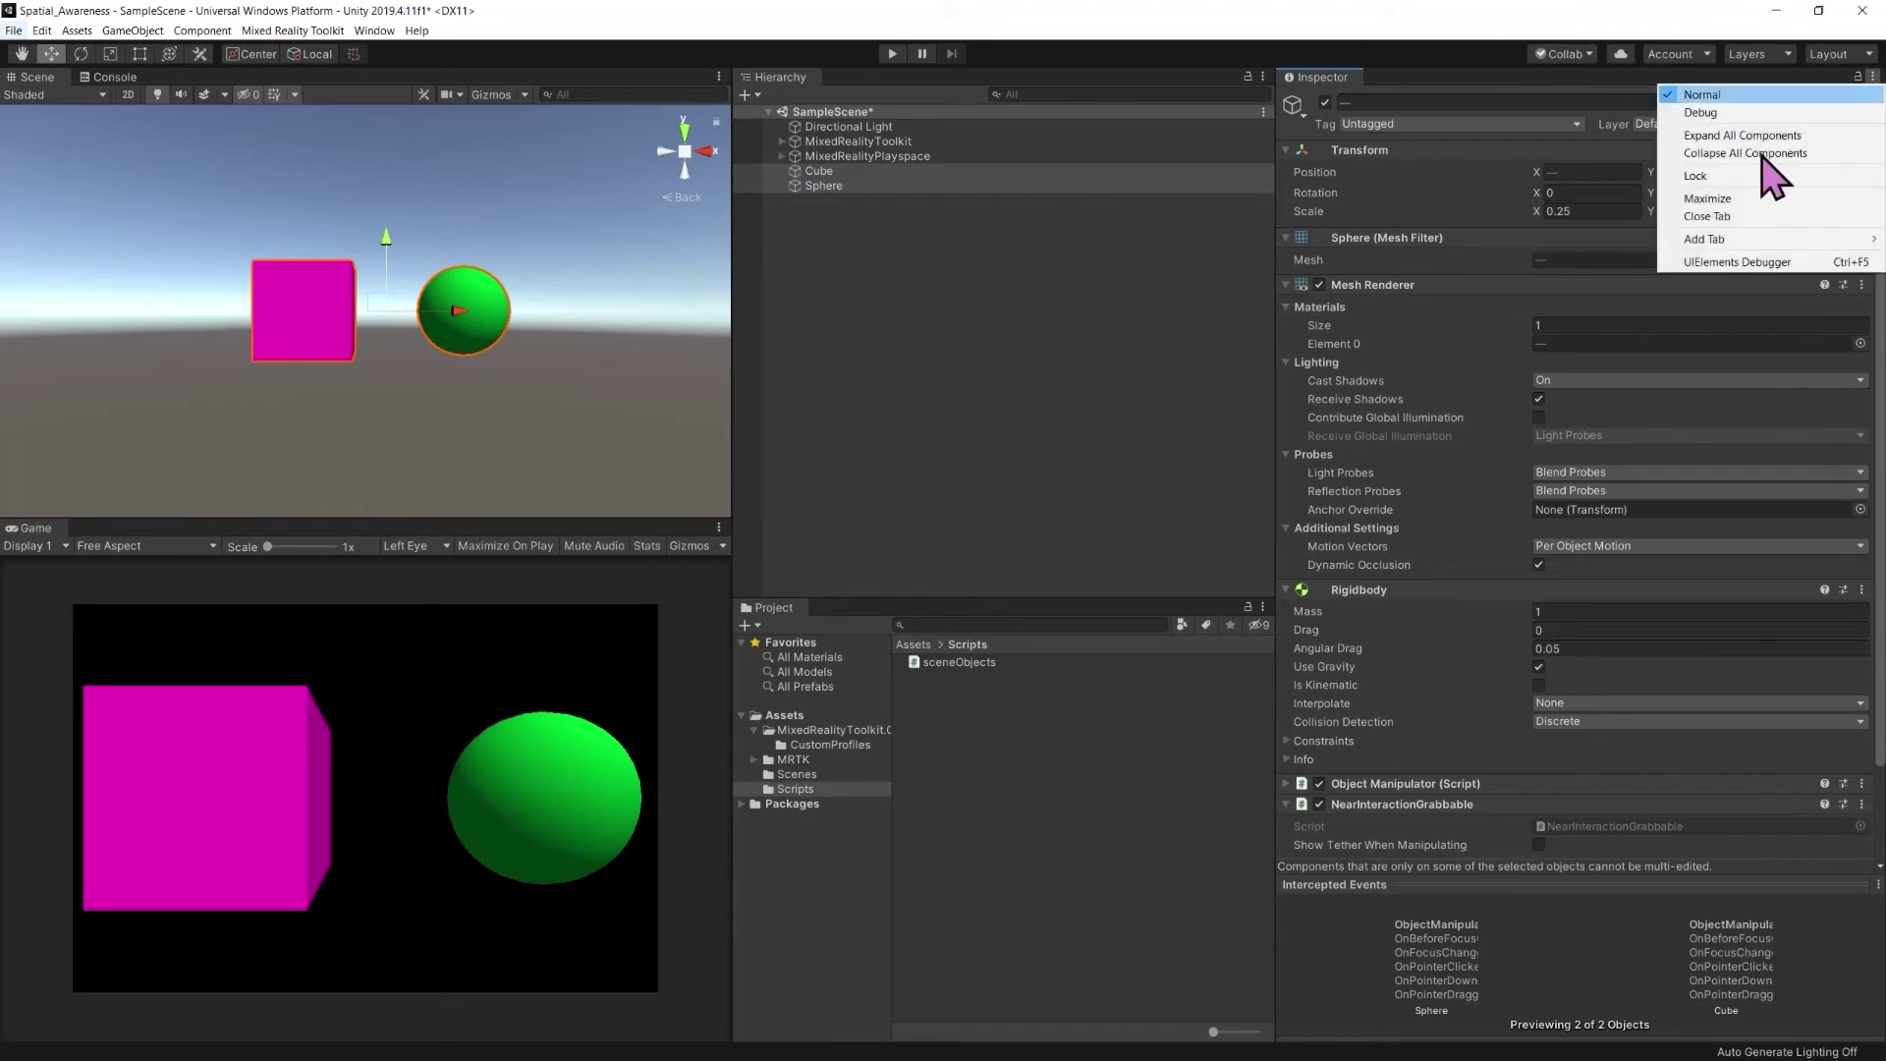
pyautogui.click(864, 167)
pyautogui.click(864, 171)
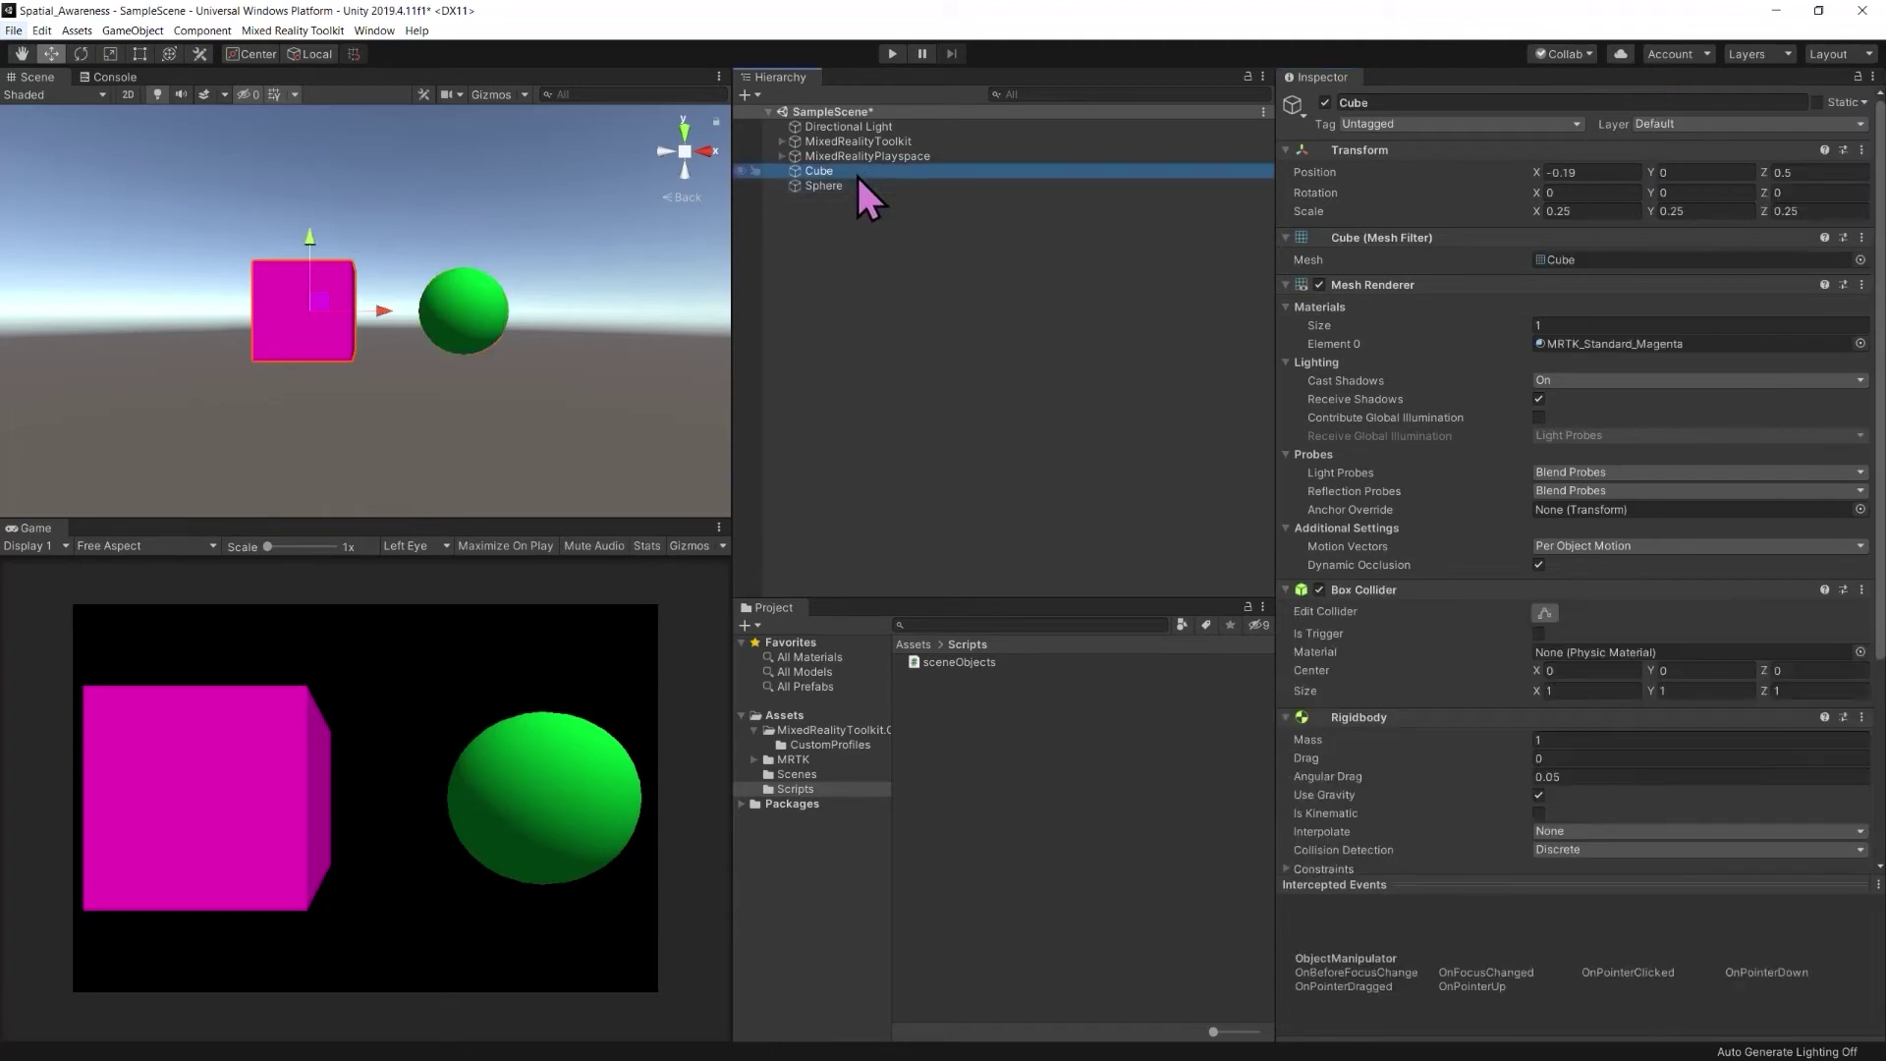
pyautogui.click(1873, 76)
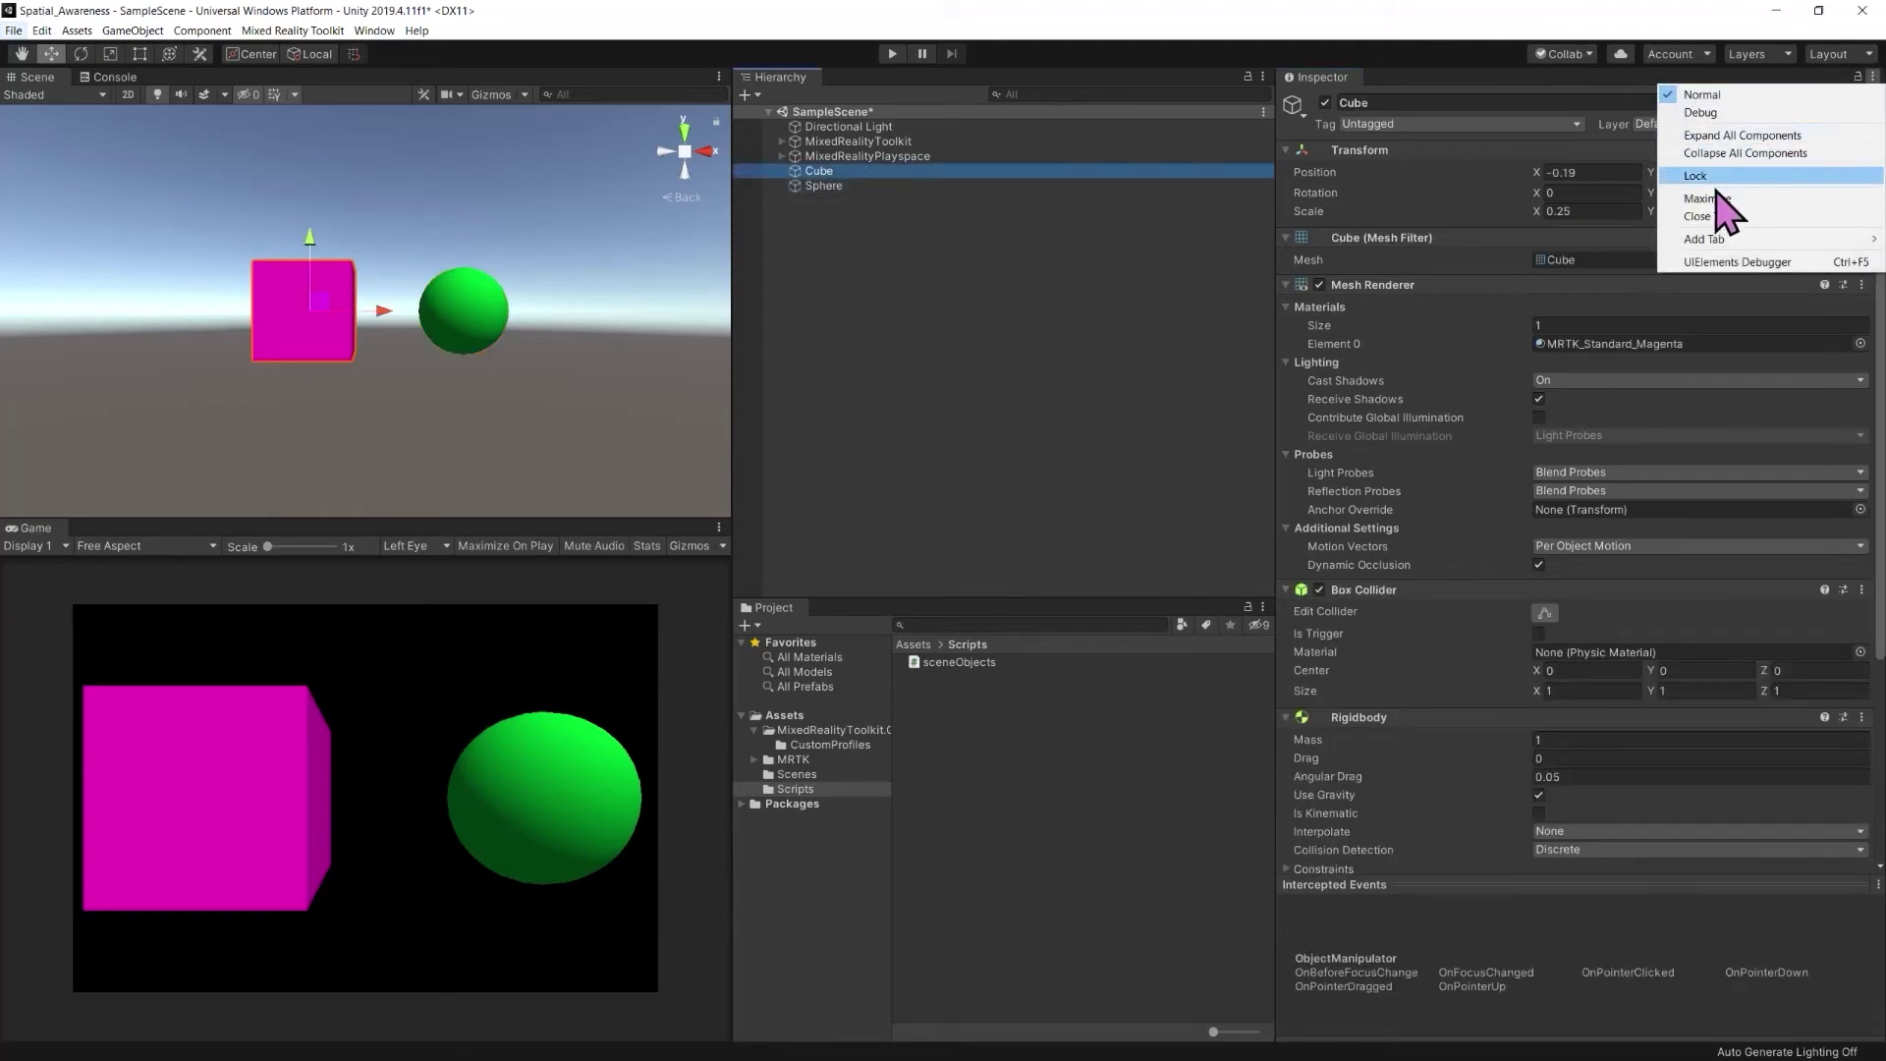
pyautogui.click(1744, 153)
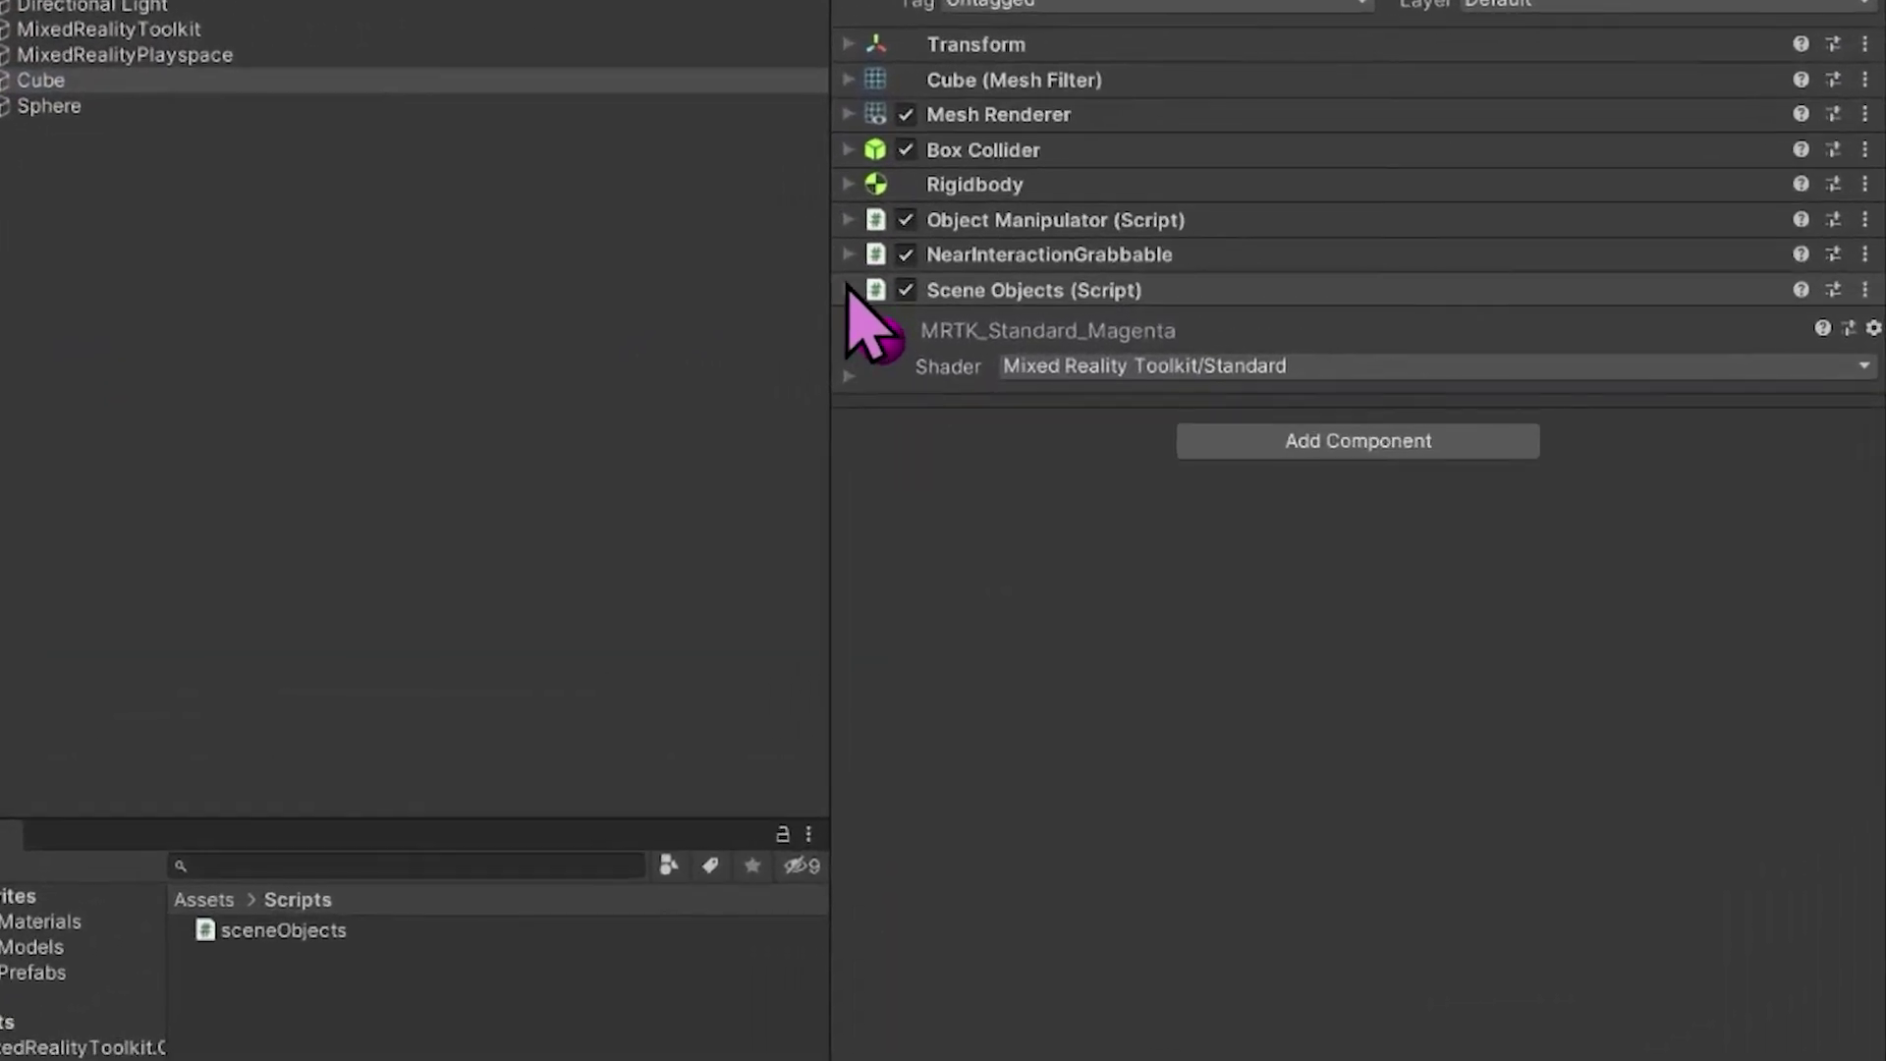
pyautogui.click(1110, 291)
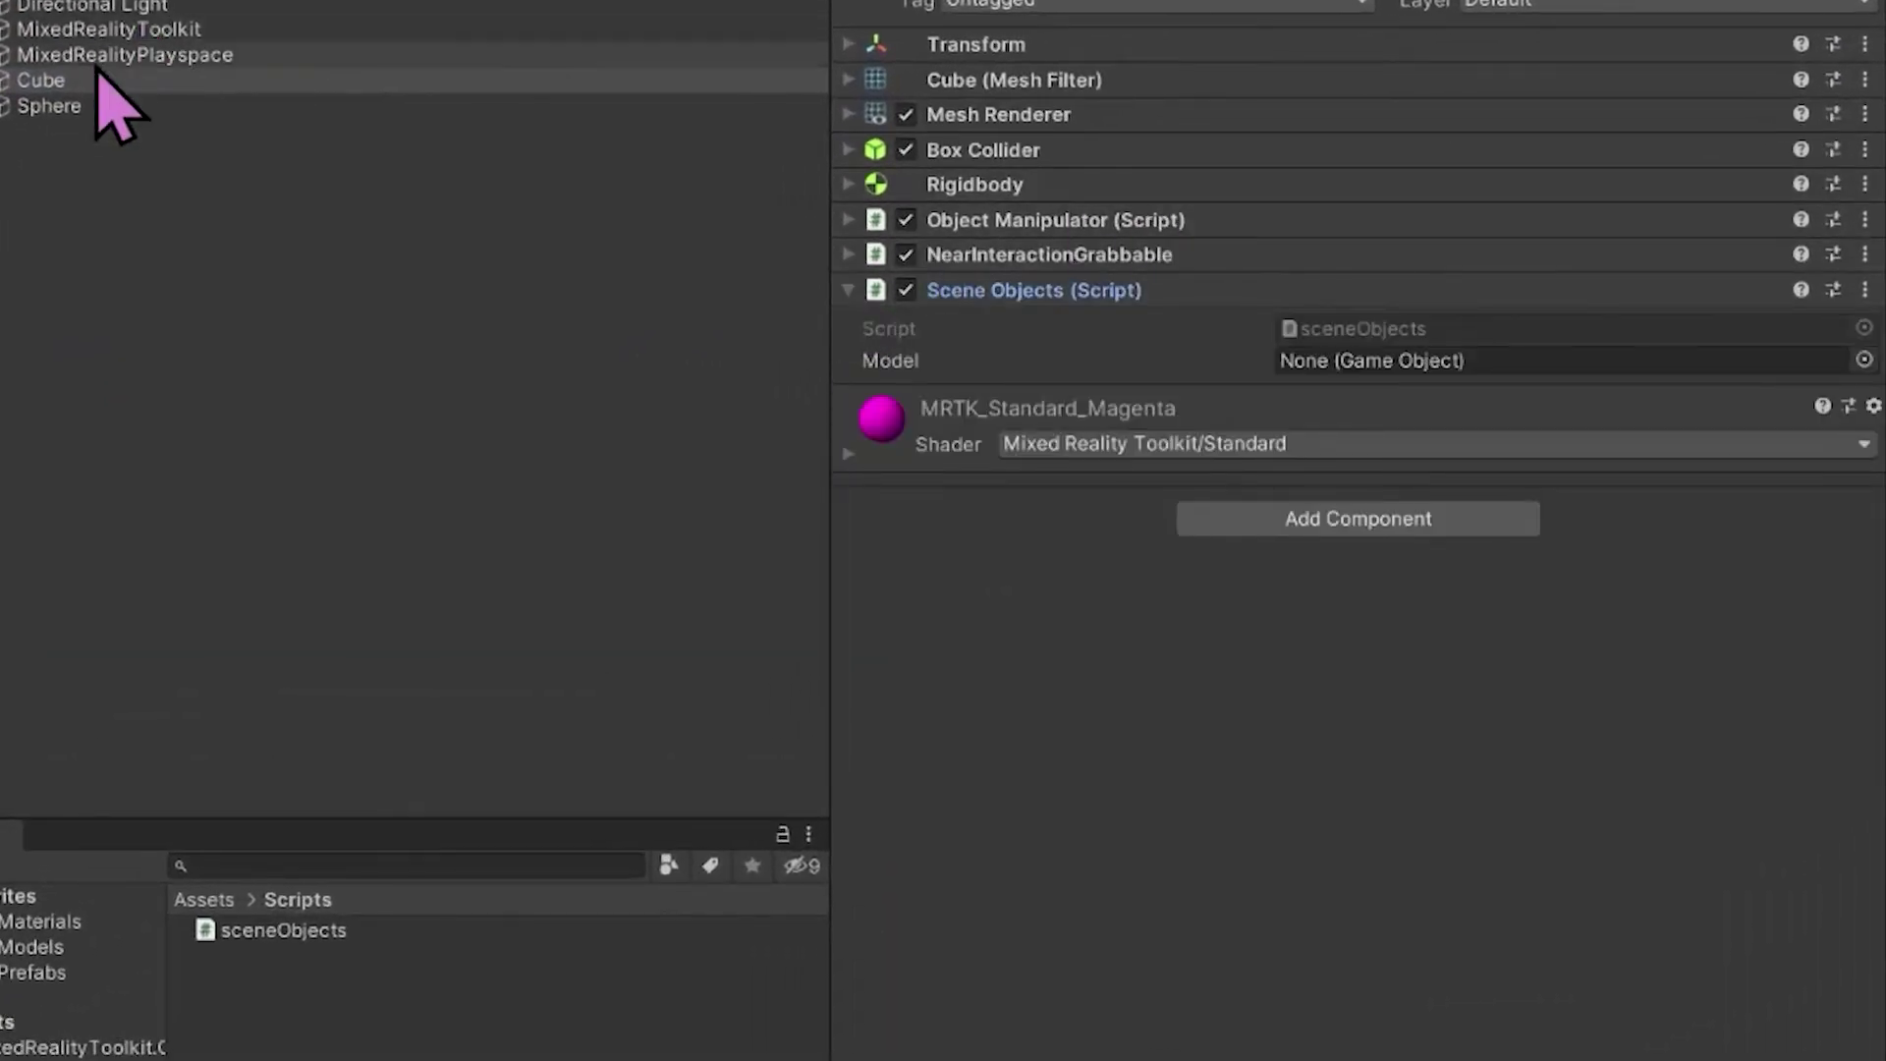
pyautogui.moveTo(84, 84); pyautogui.dragTo(1374, 369)
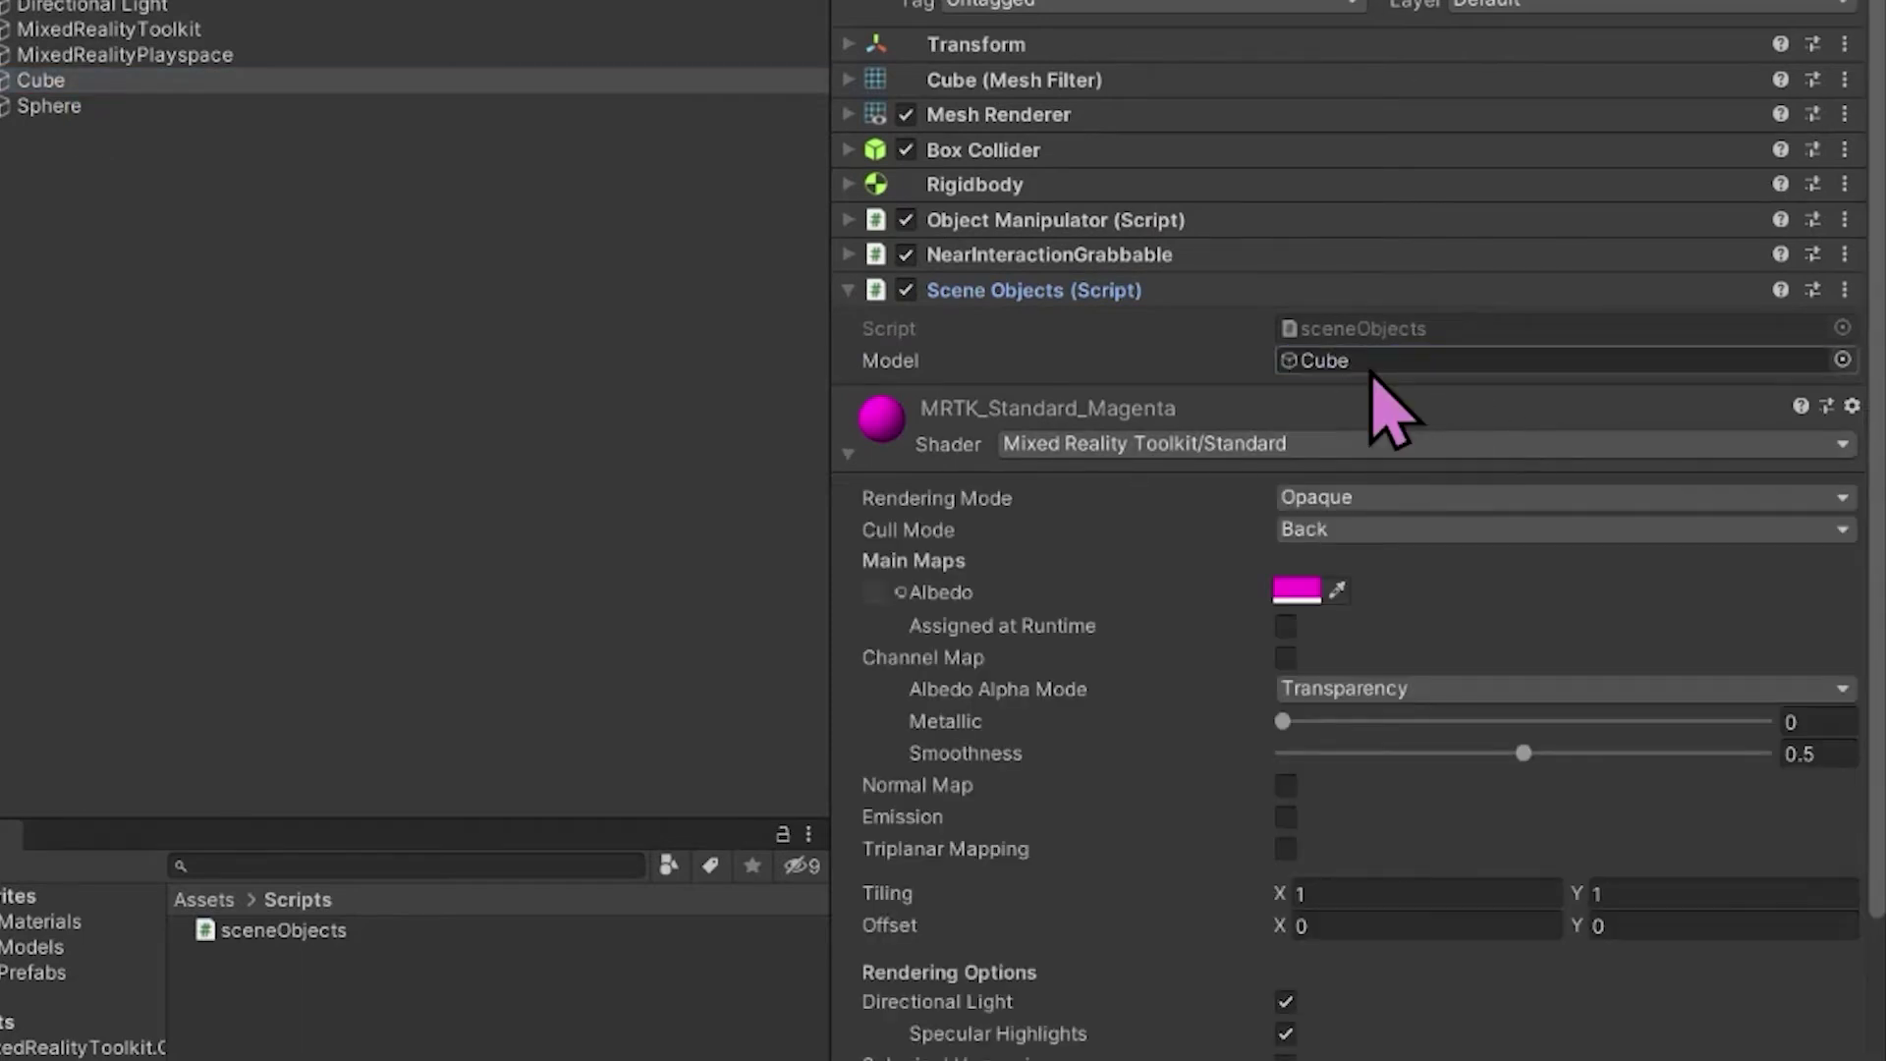
pyautogui.click(849, 452)
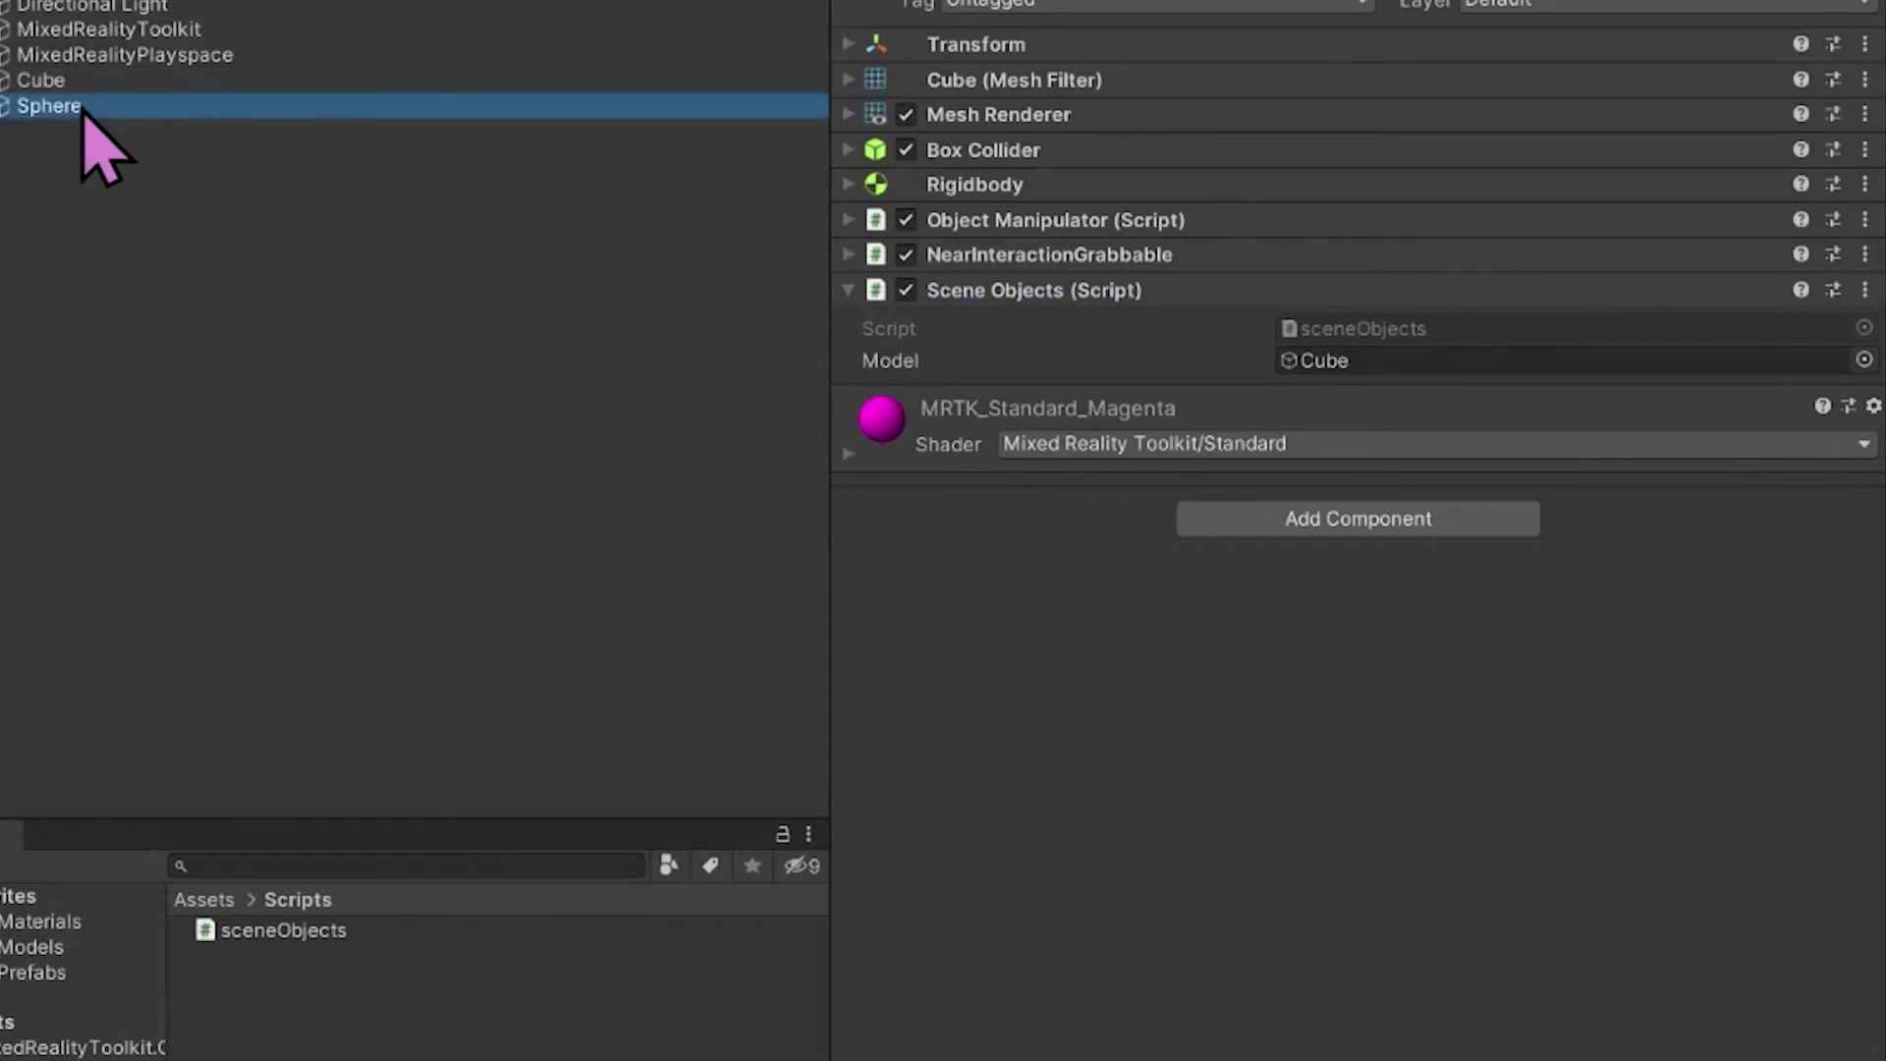
# Assign the Sphere object as the Model of the Sphere's own Scene Objects component, with its other components collapsed
pyautogui.click(86, 106)
pyautogui.click(1816, 3)
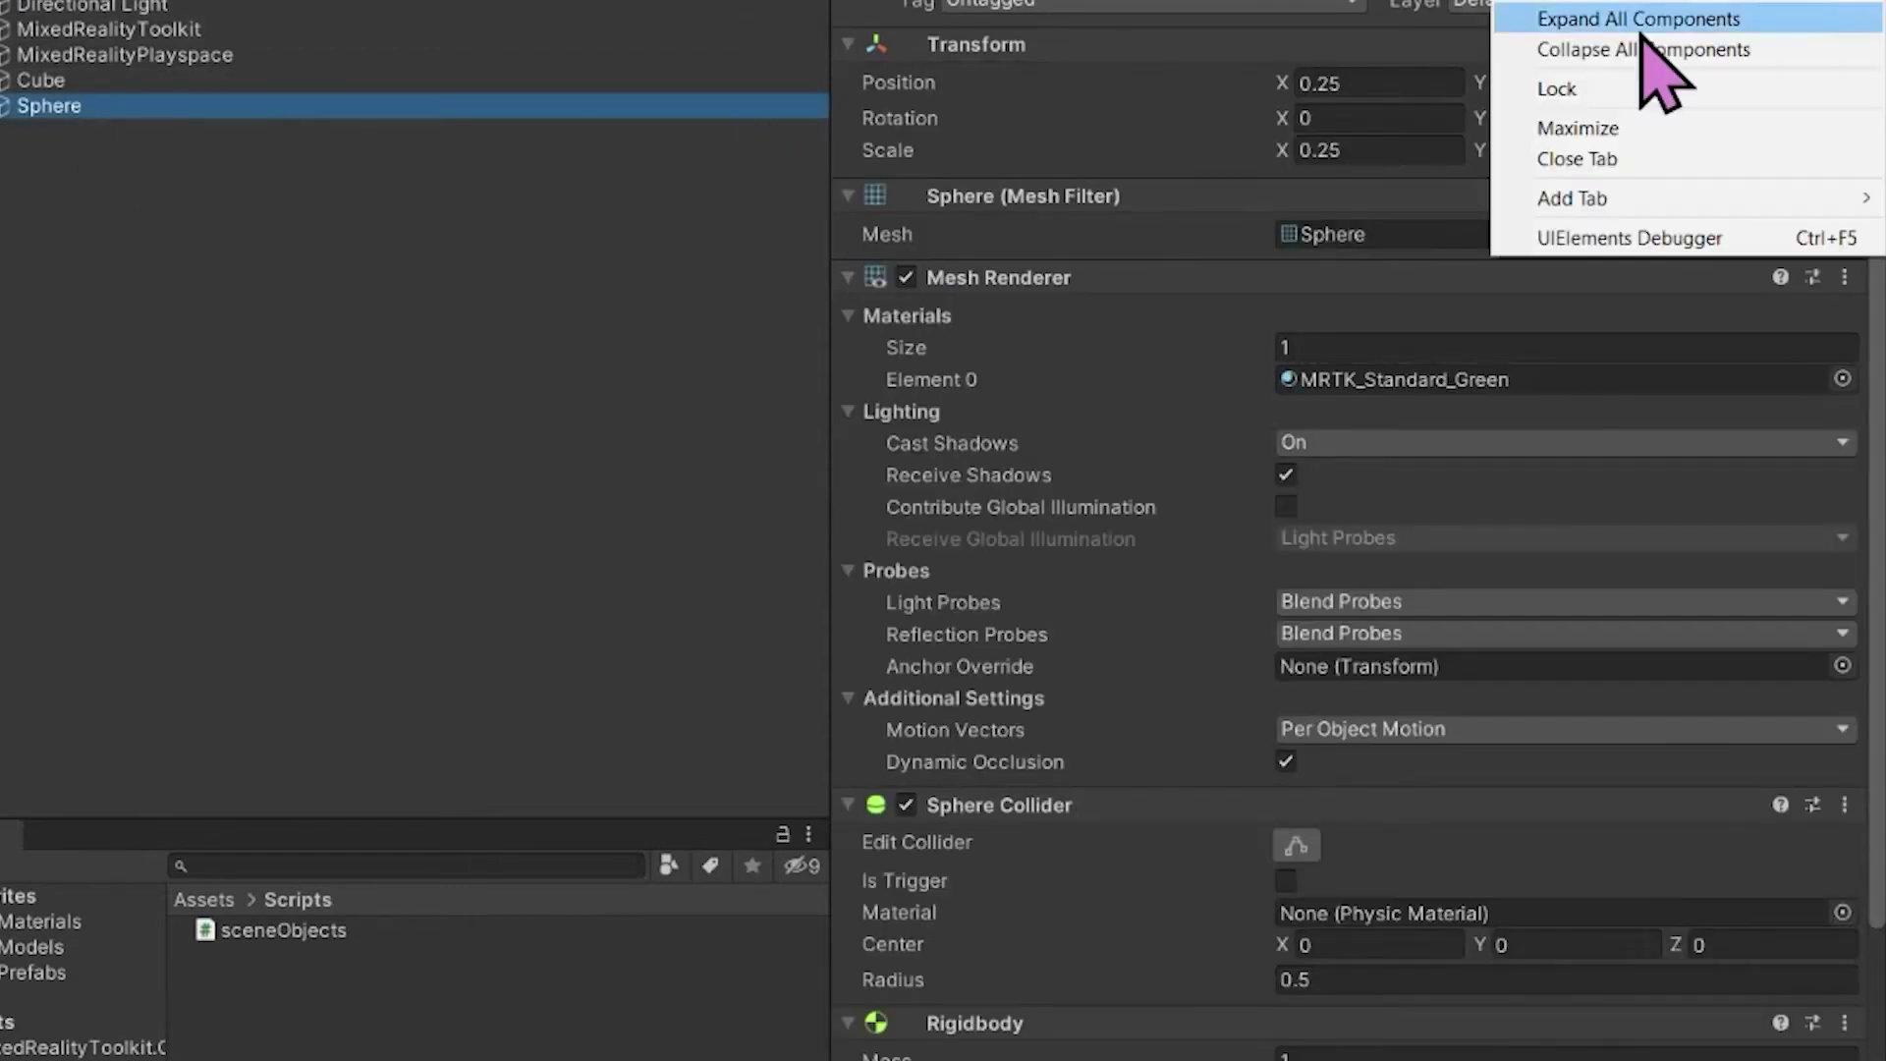
pyautogui.click(1606, 54)
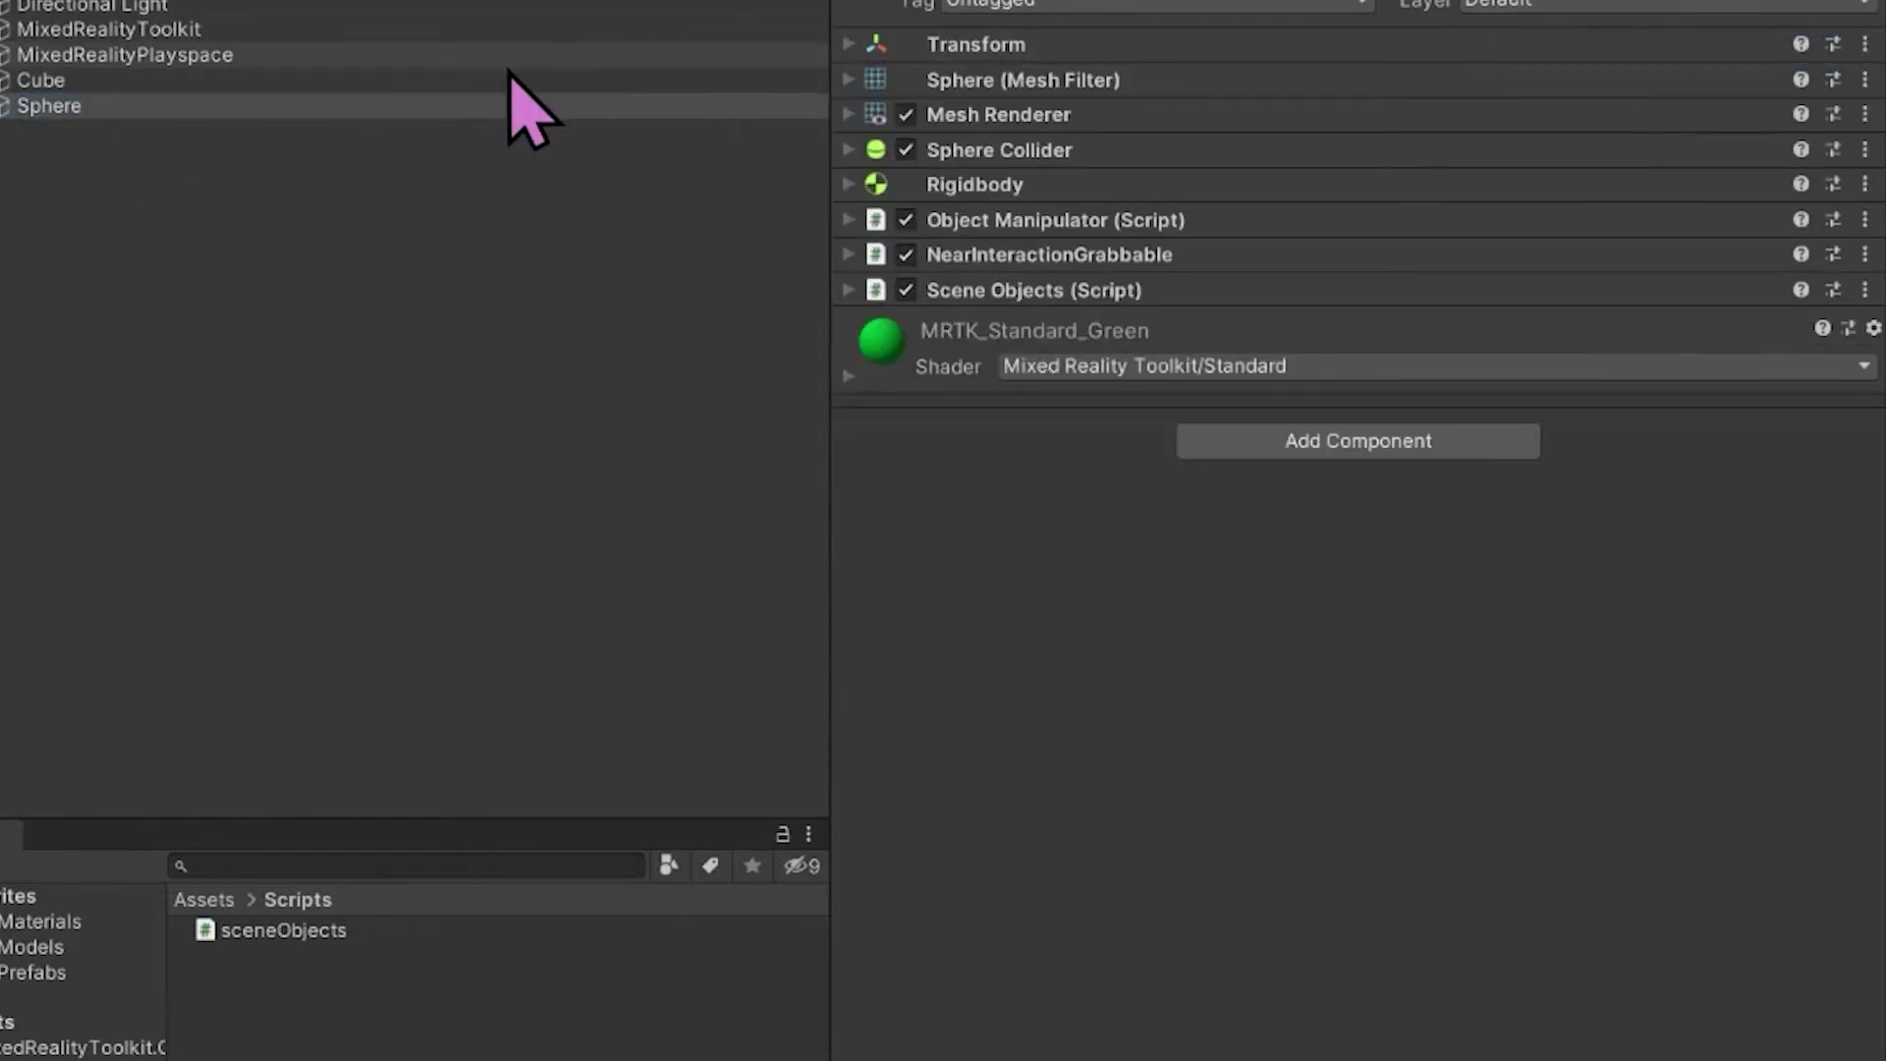
pyautogui.click(851, 290)
pyautogui.moveTo(165, 108); pyautogui.dragTo(1365, 365)
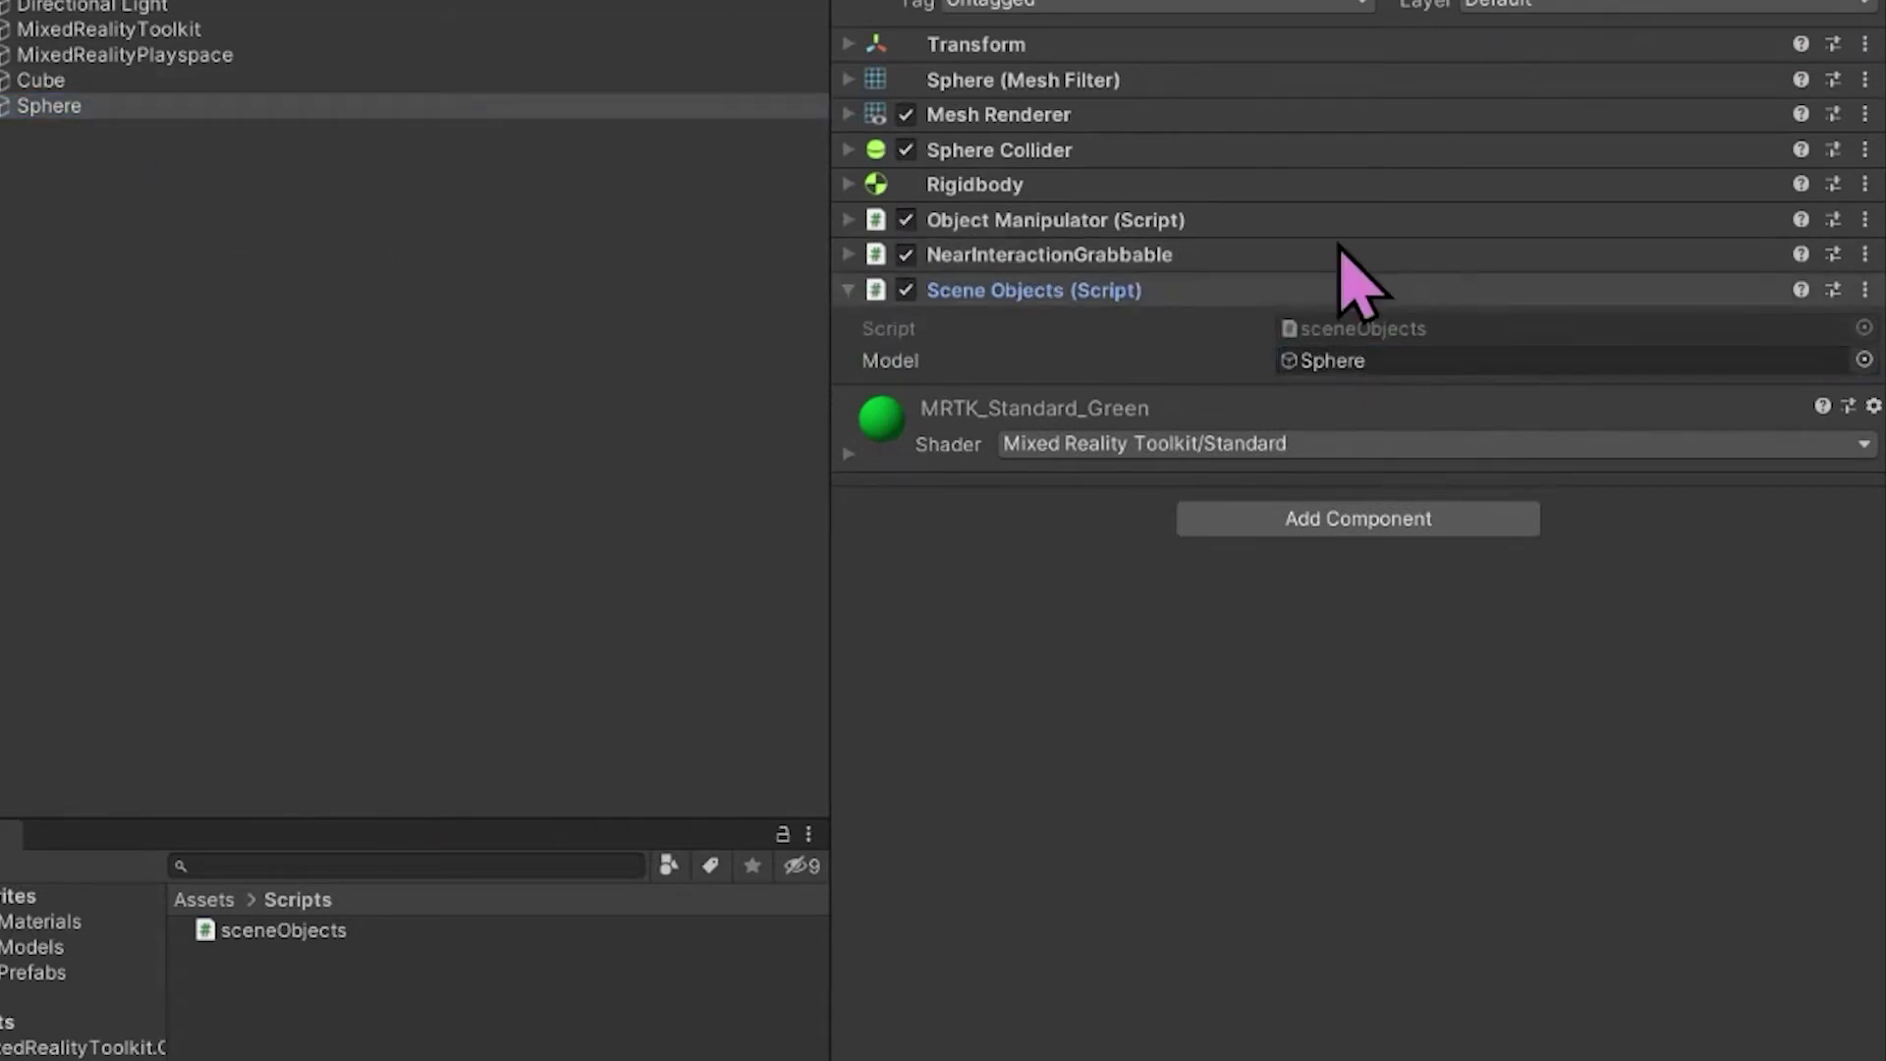
pyautogui.click(315, 358)
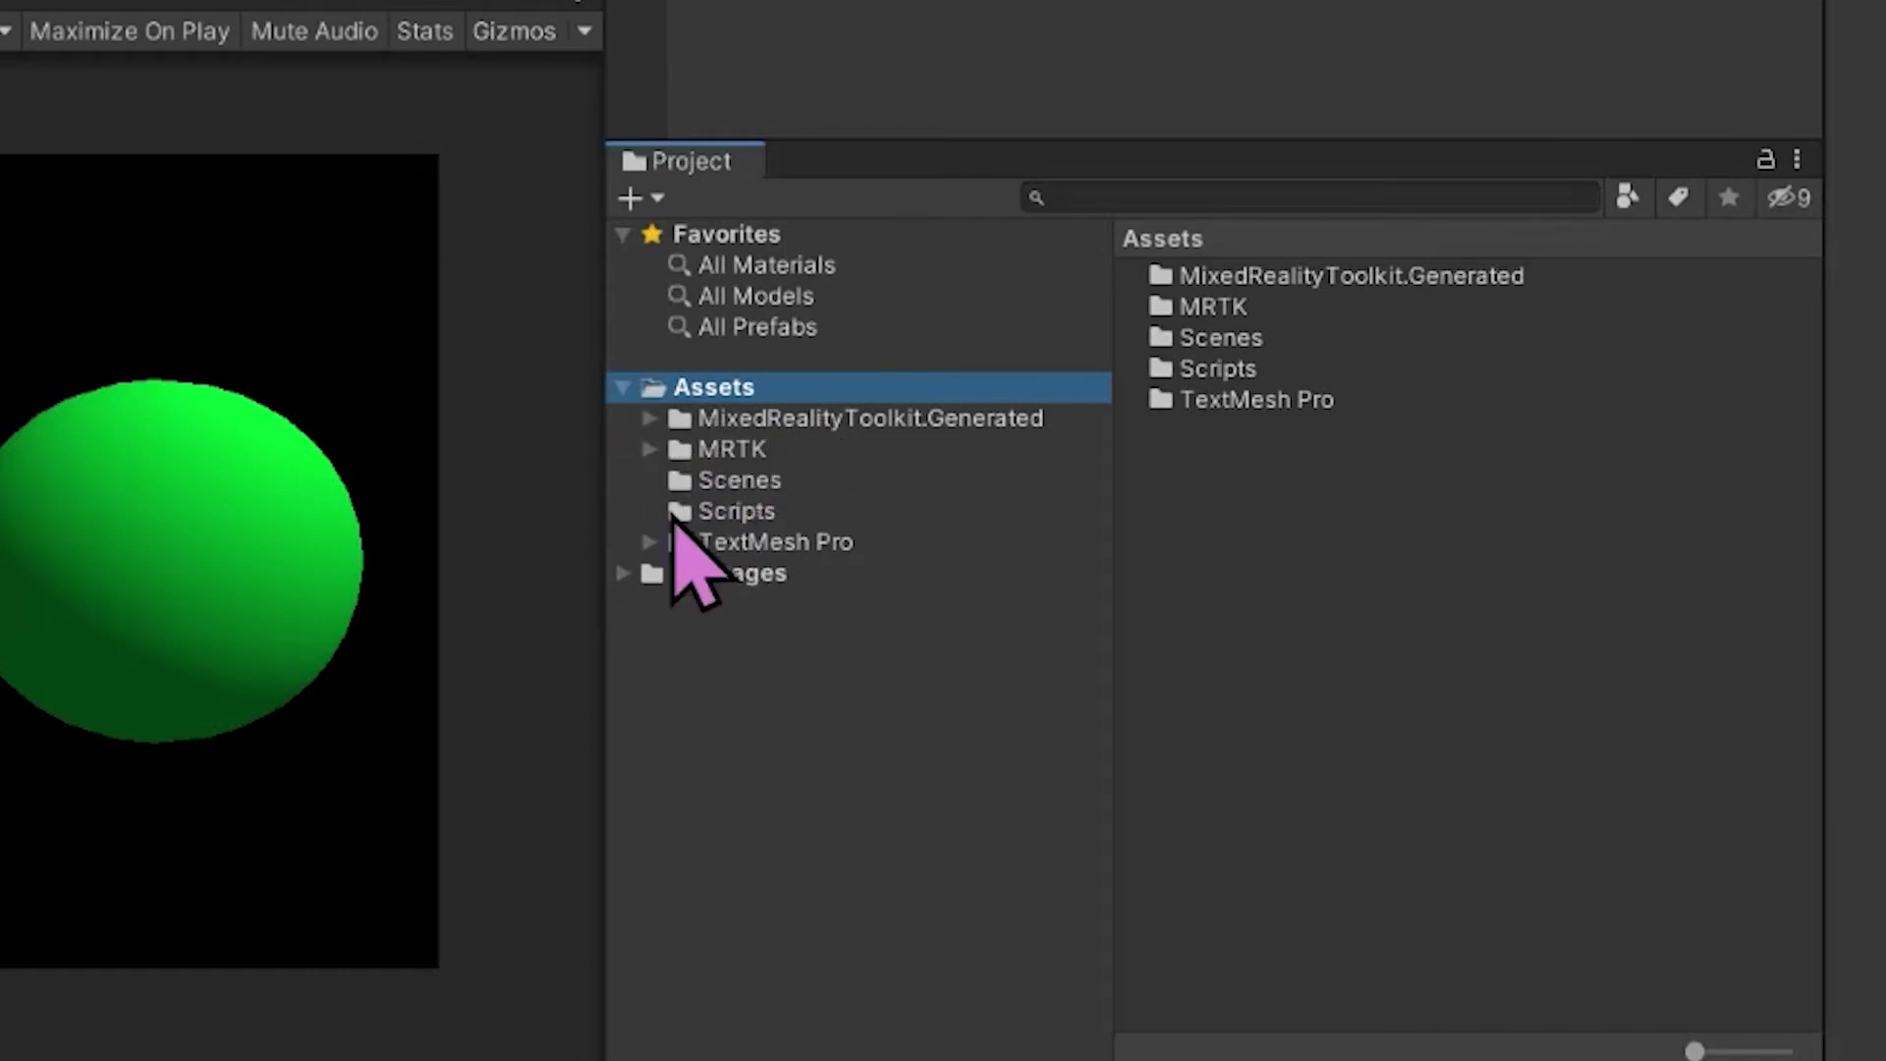
# Open the MRTK/SDK/Features/UX/Interactable/Prefabs asset folder and widen its file list
pyautogui.click(735, 449)
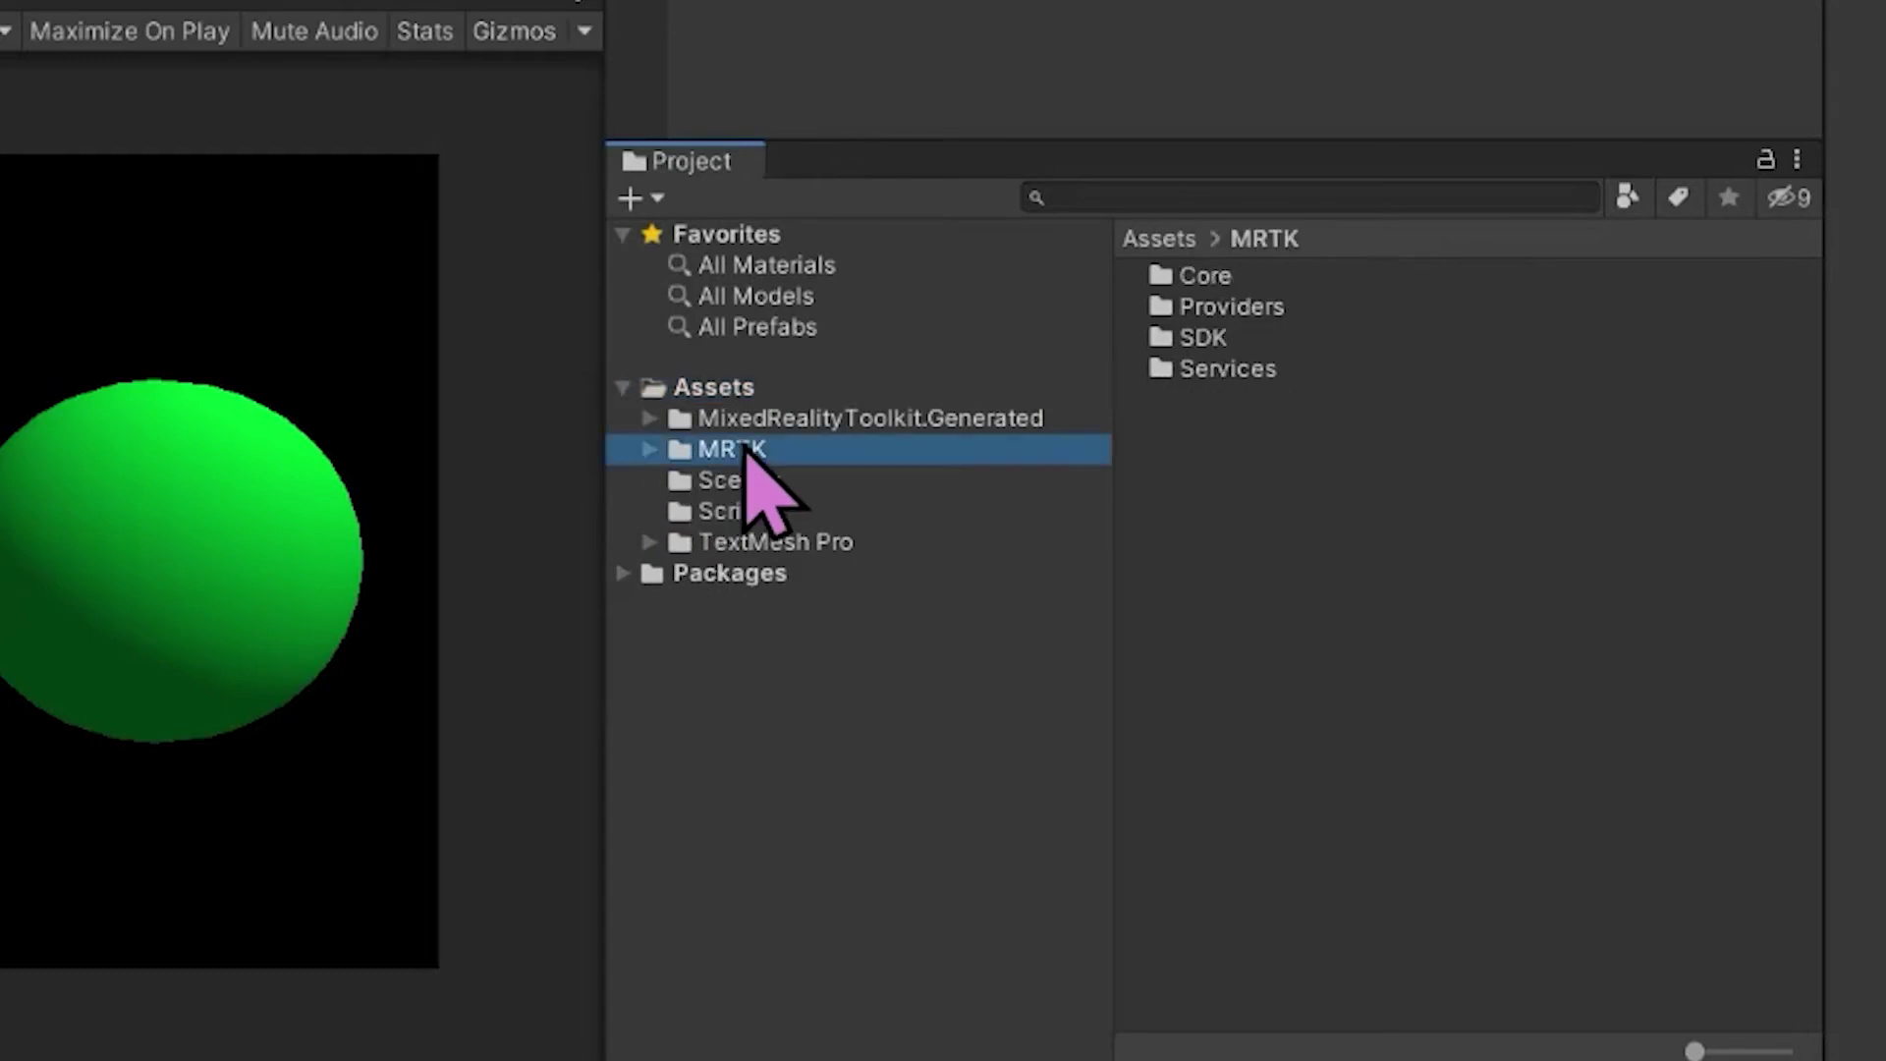
pyautogui.doubleClick(1201, 337)
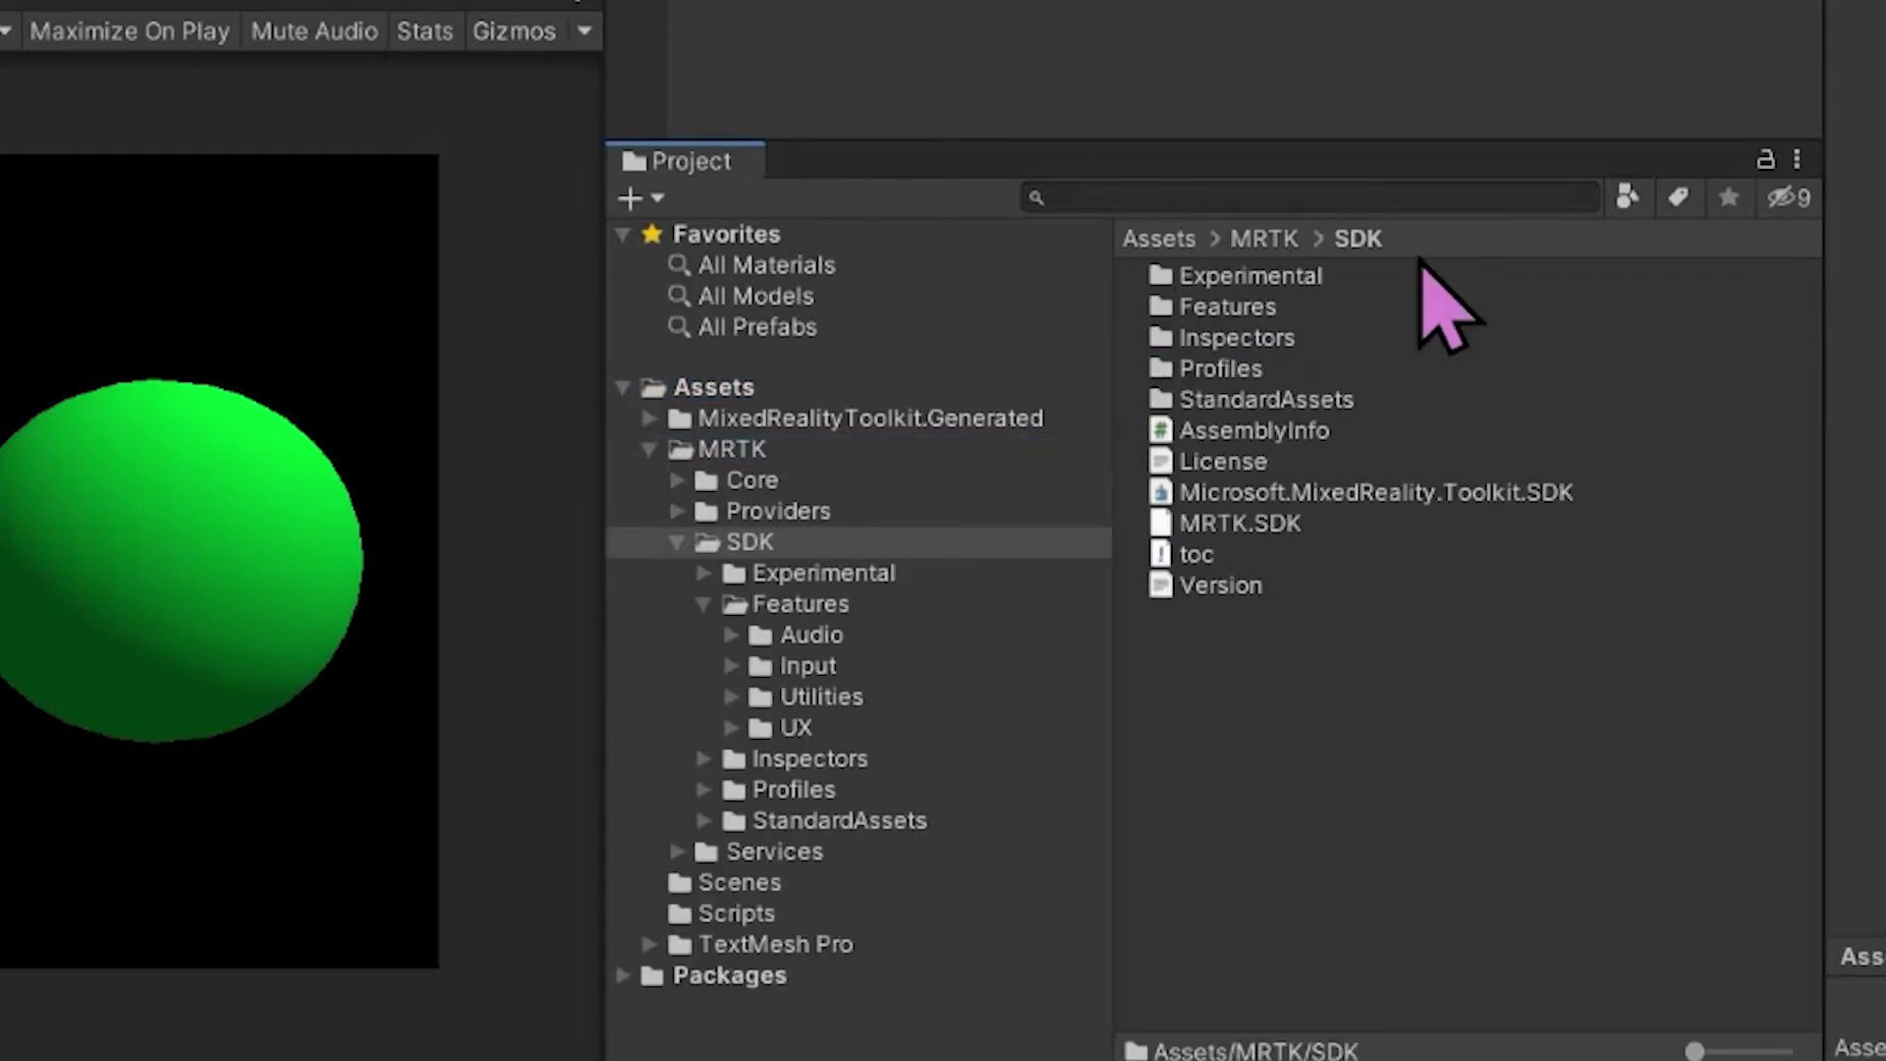
pyautogui.doubleClick(1230, 307)
pyautogui.doubleClick(1199, 369)
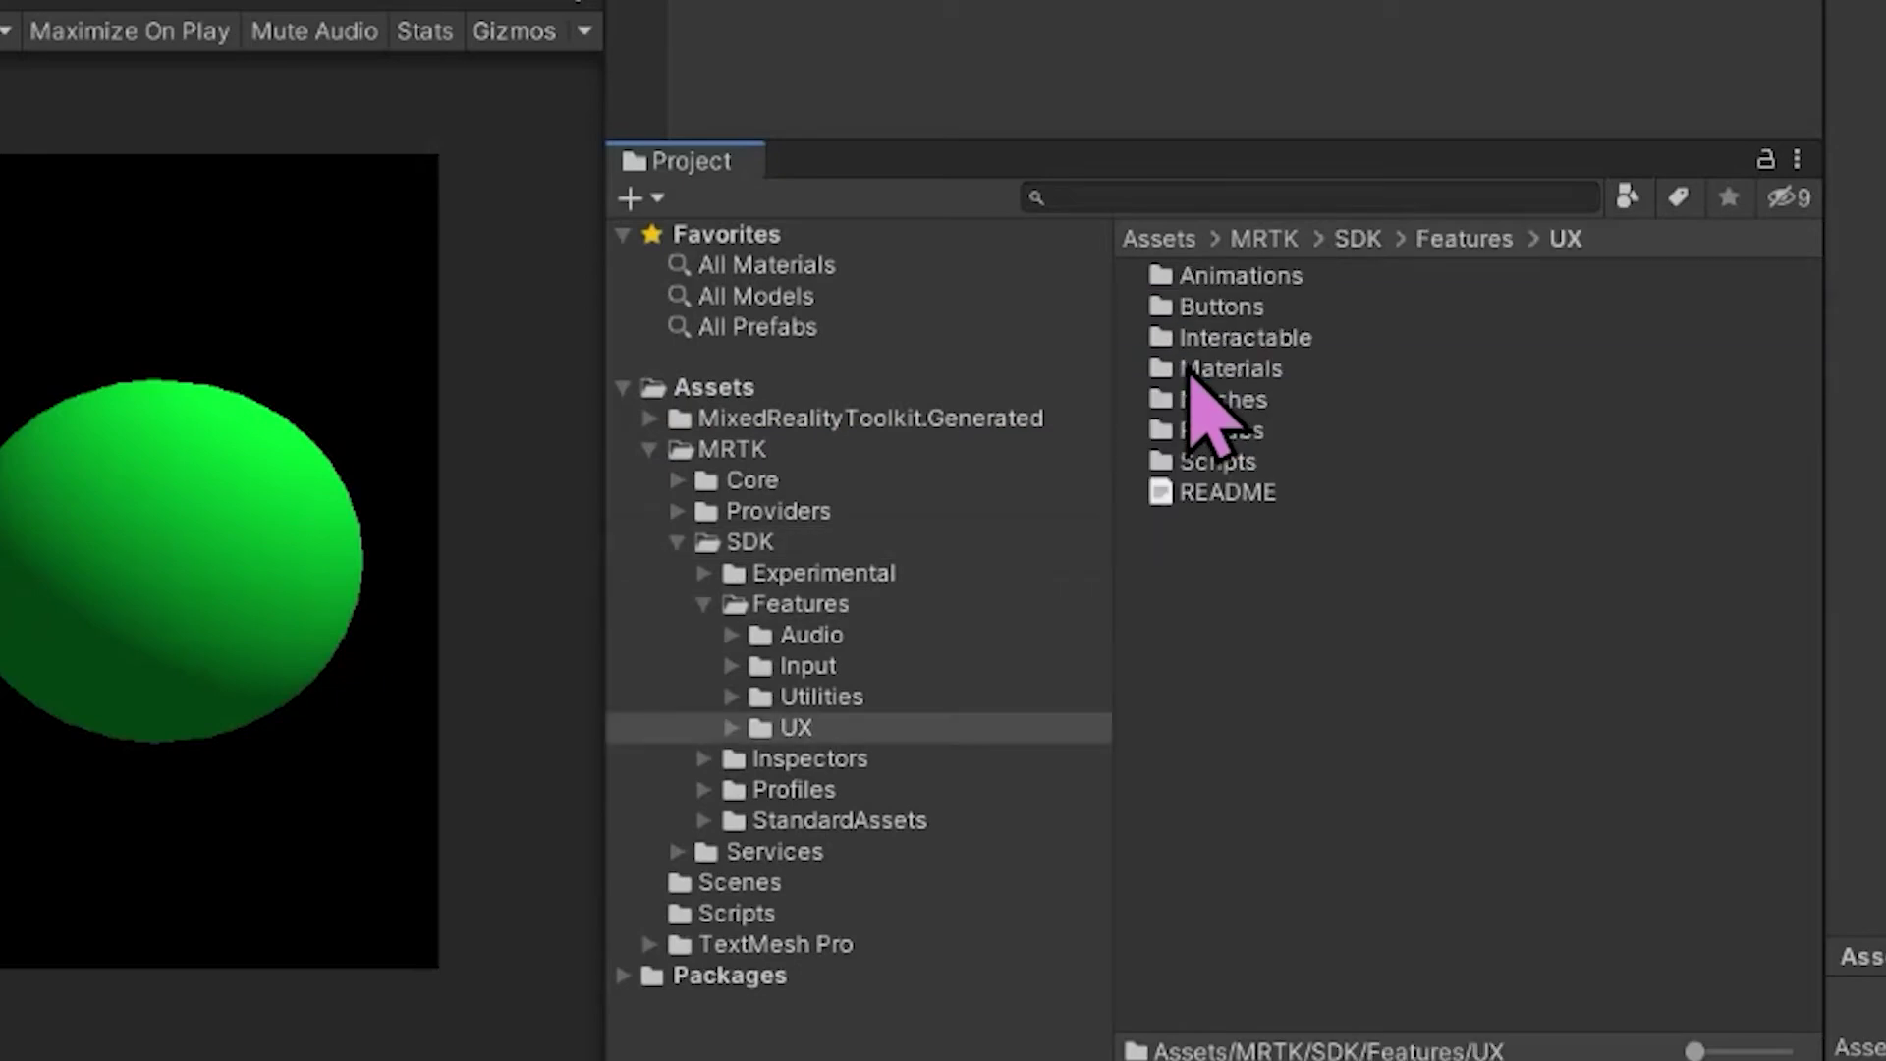
pyautogui.doubleClick(1271, 339)
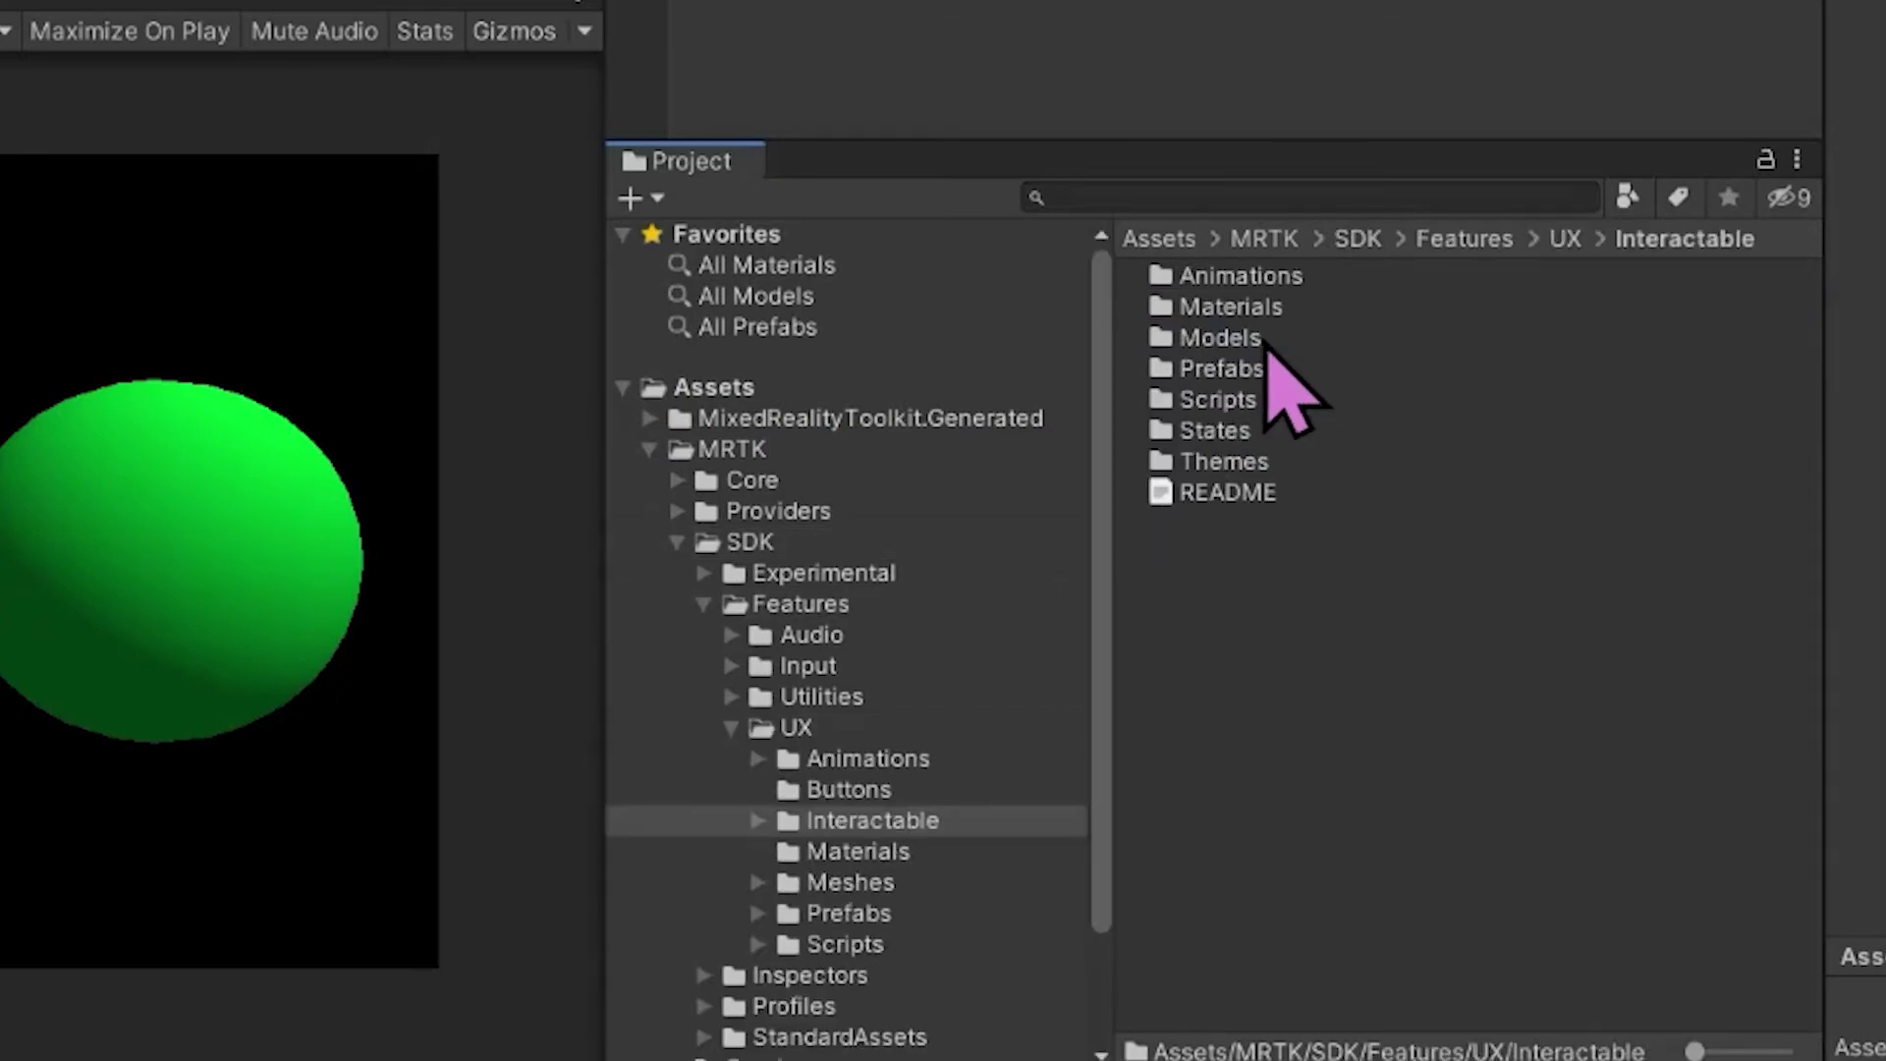
pyautogui.click(1224, 342)
pyautogui.doubleClick(1222, 346)
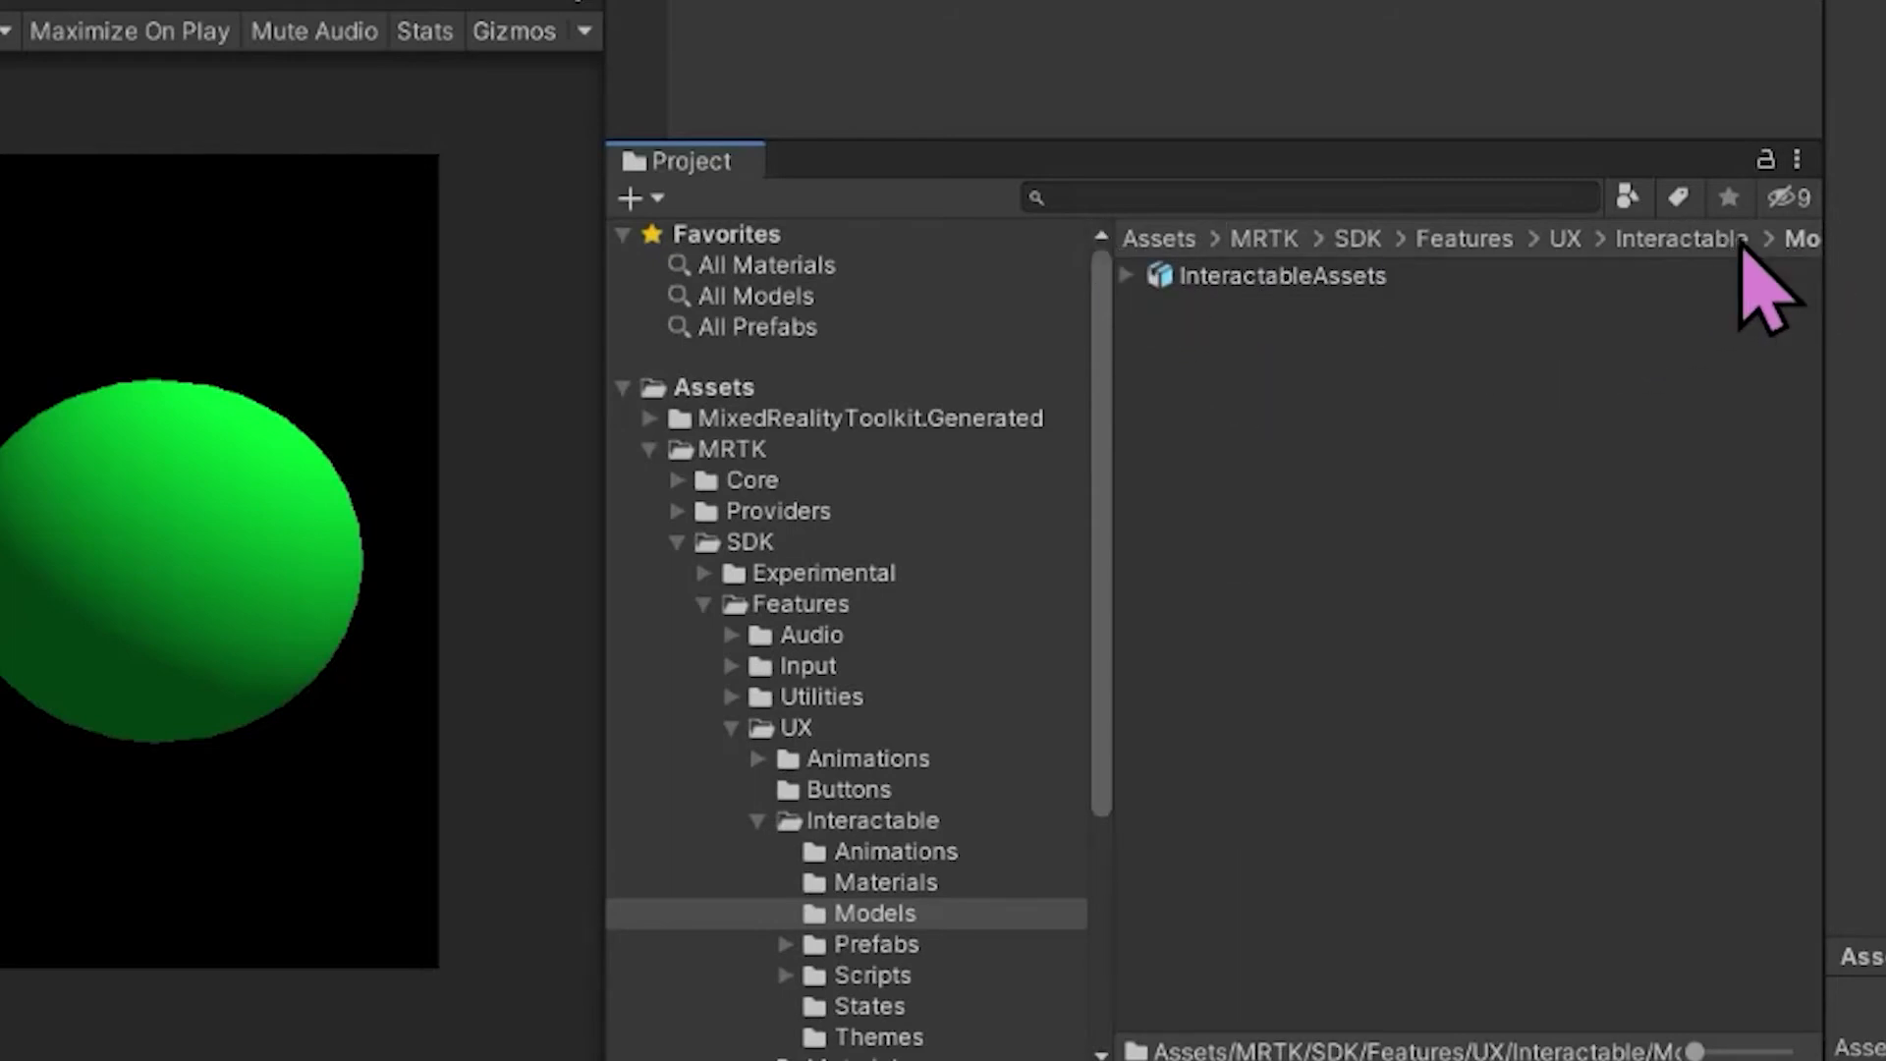
pyautogui.click(1704, 238)
pyautogui.doubleClick(1253, 370)
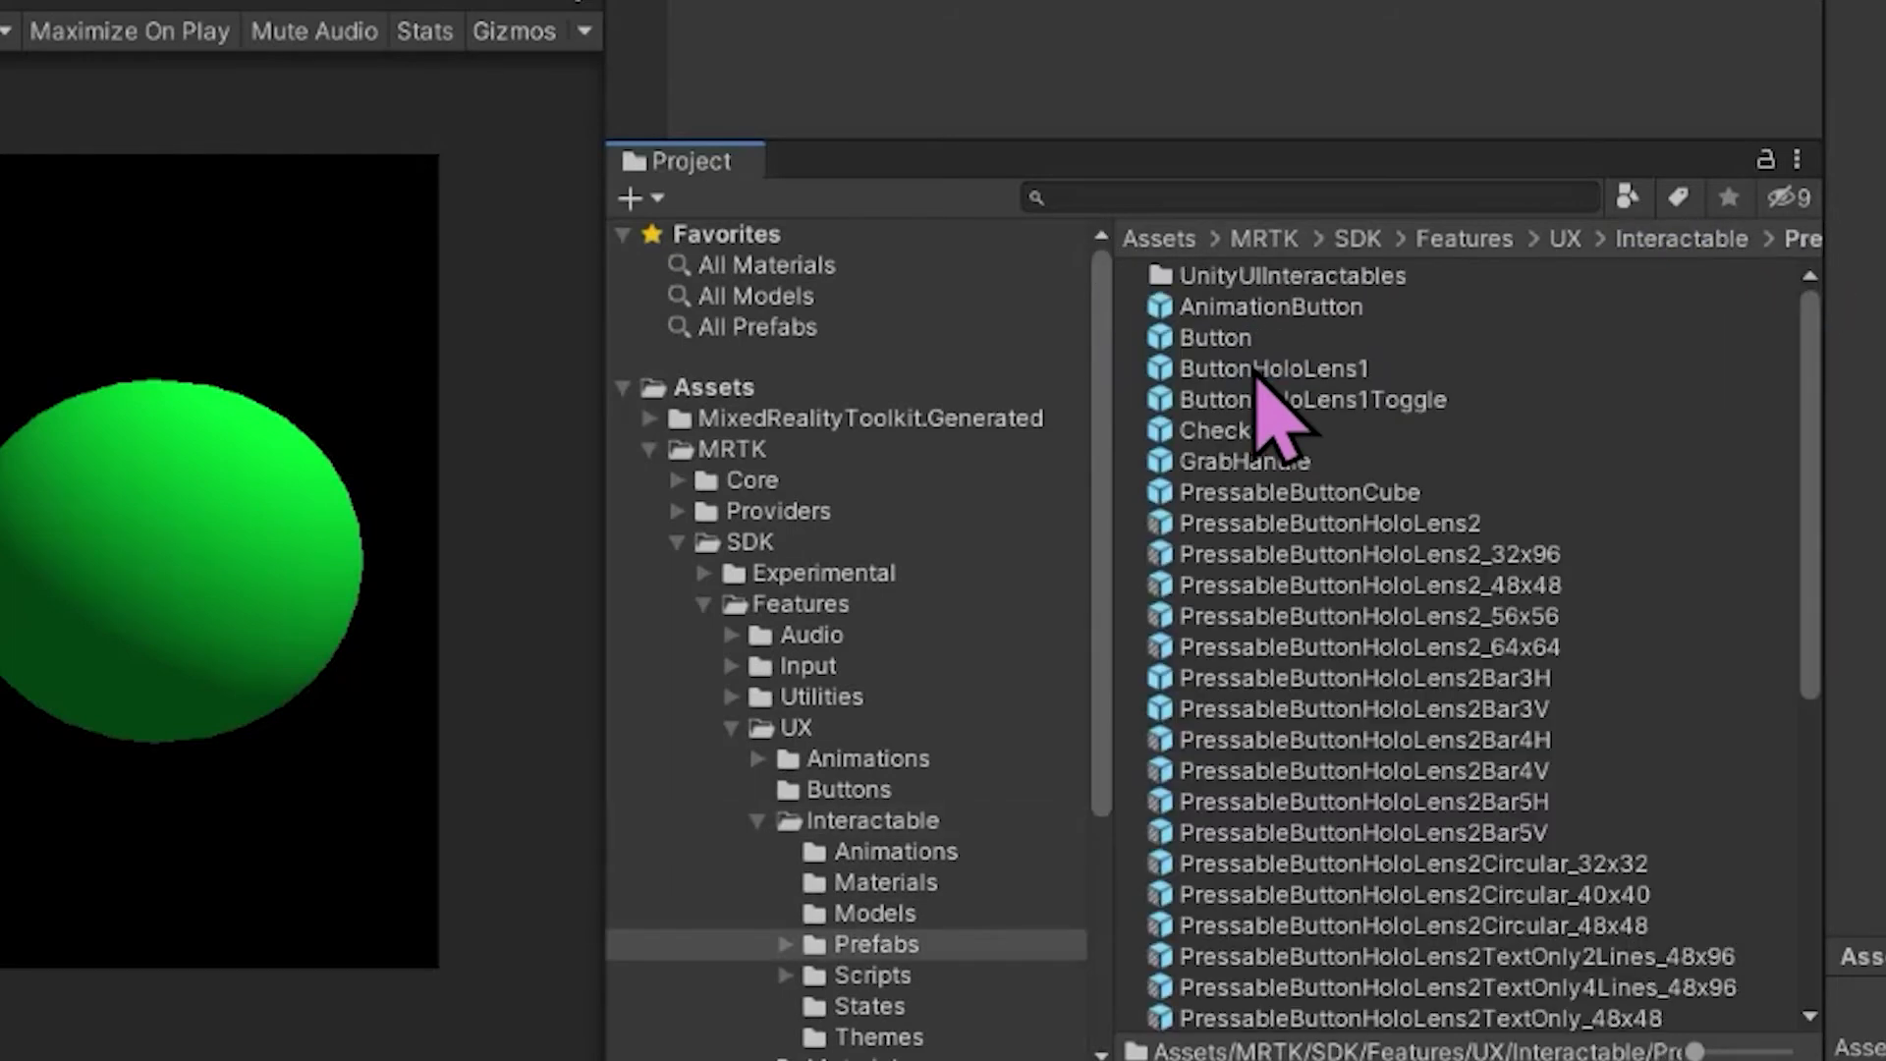
pyautogui.moveTo(1107, 433); pyautogui.dragTo(897, 438)
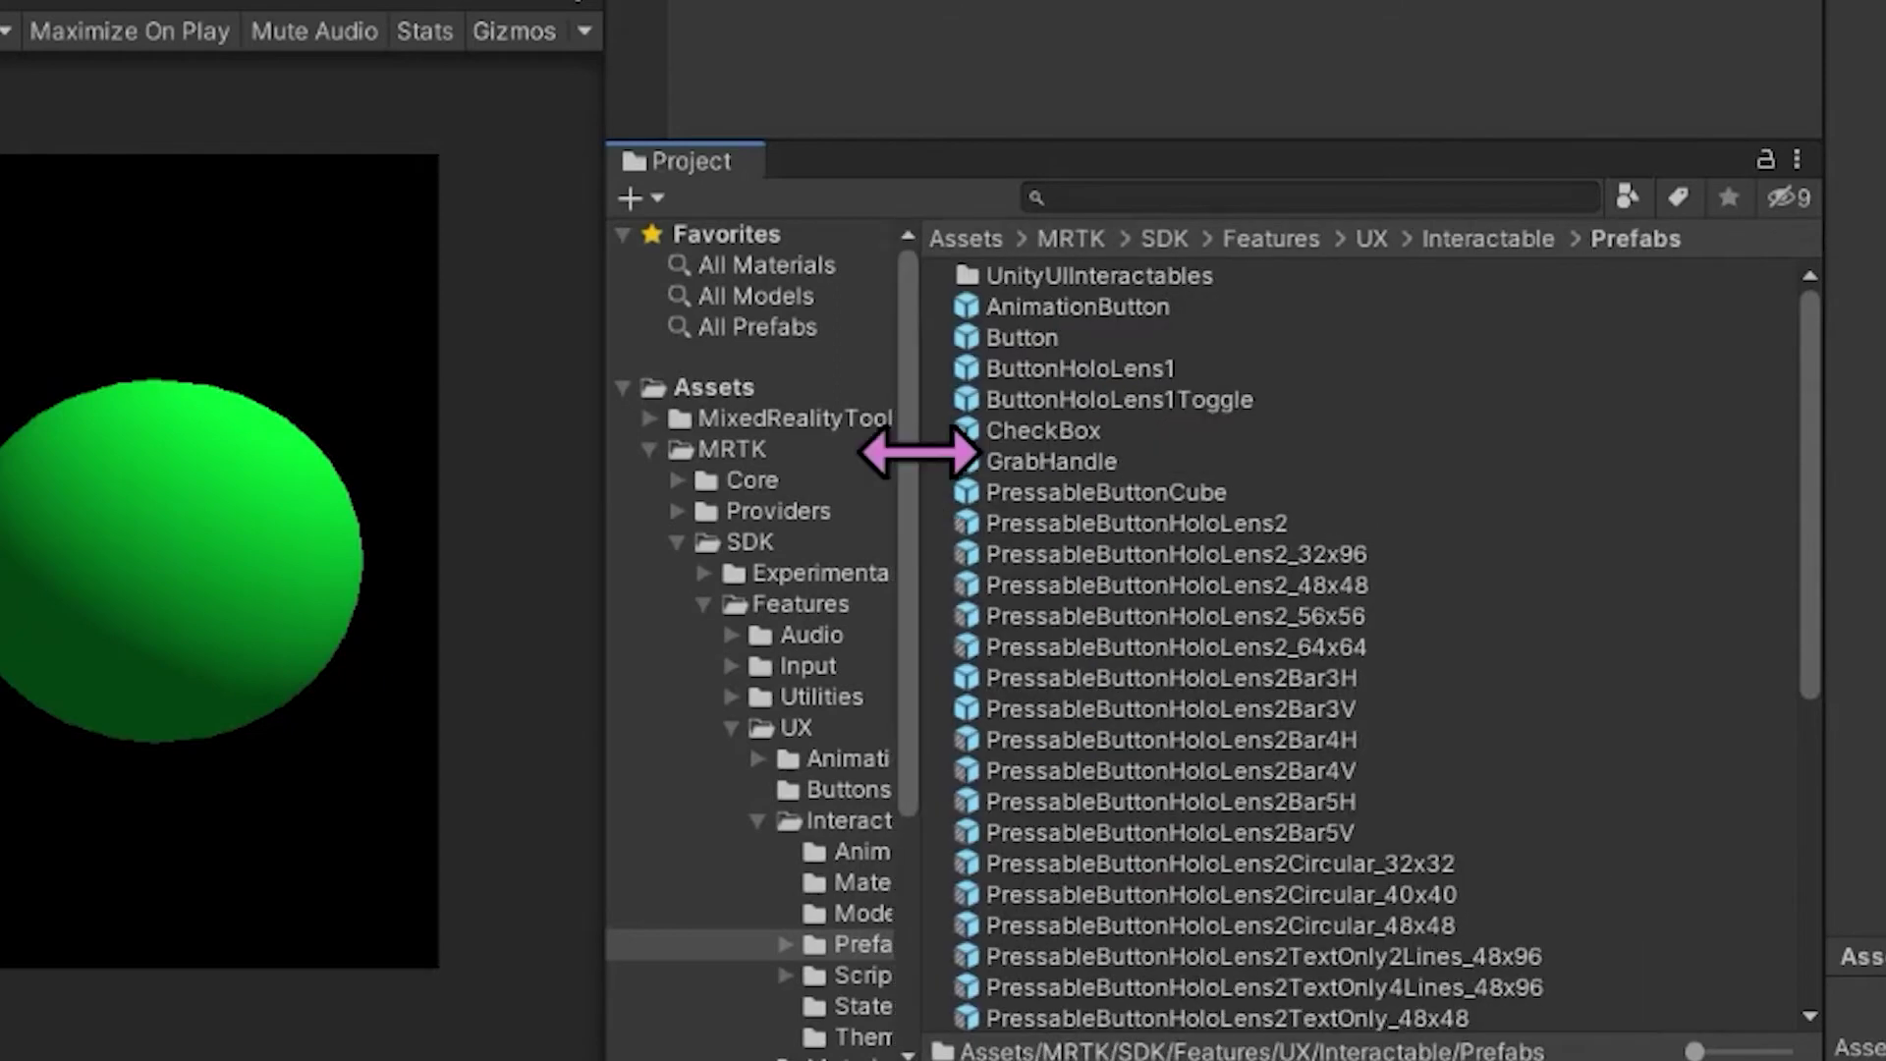
# Add the PressableButtonHoloLens2 prefab to SampleScene and set its Z position to 0.5
pyautogui.click(1174, 527)
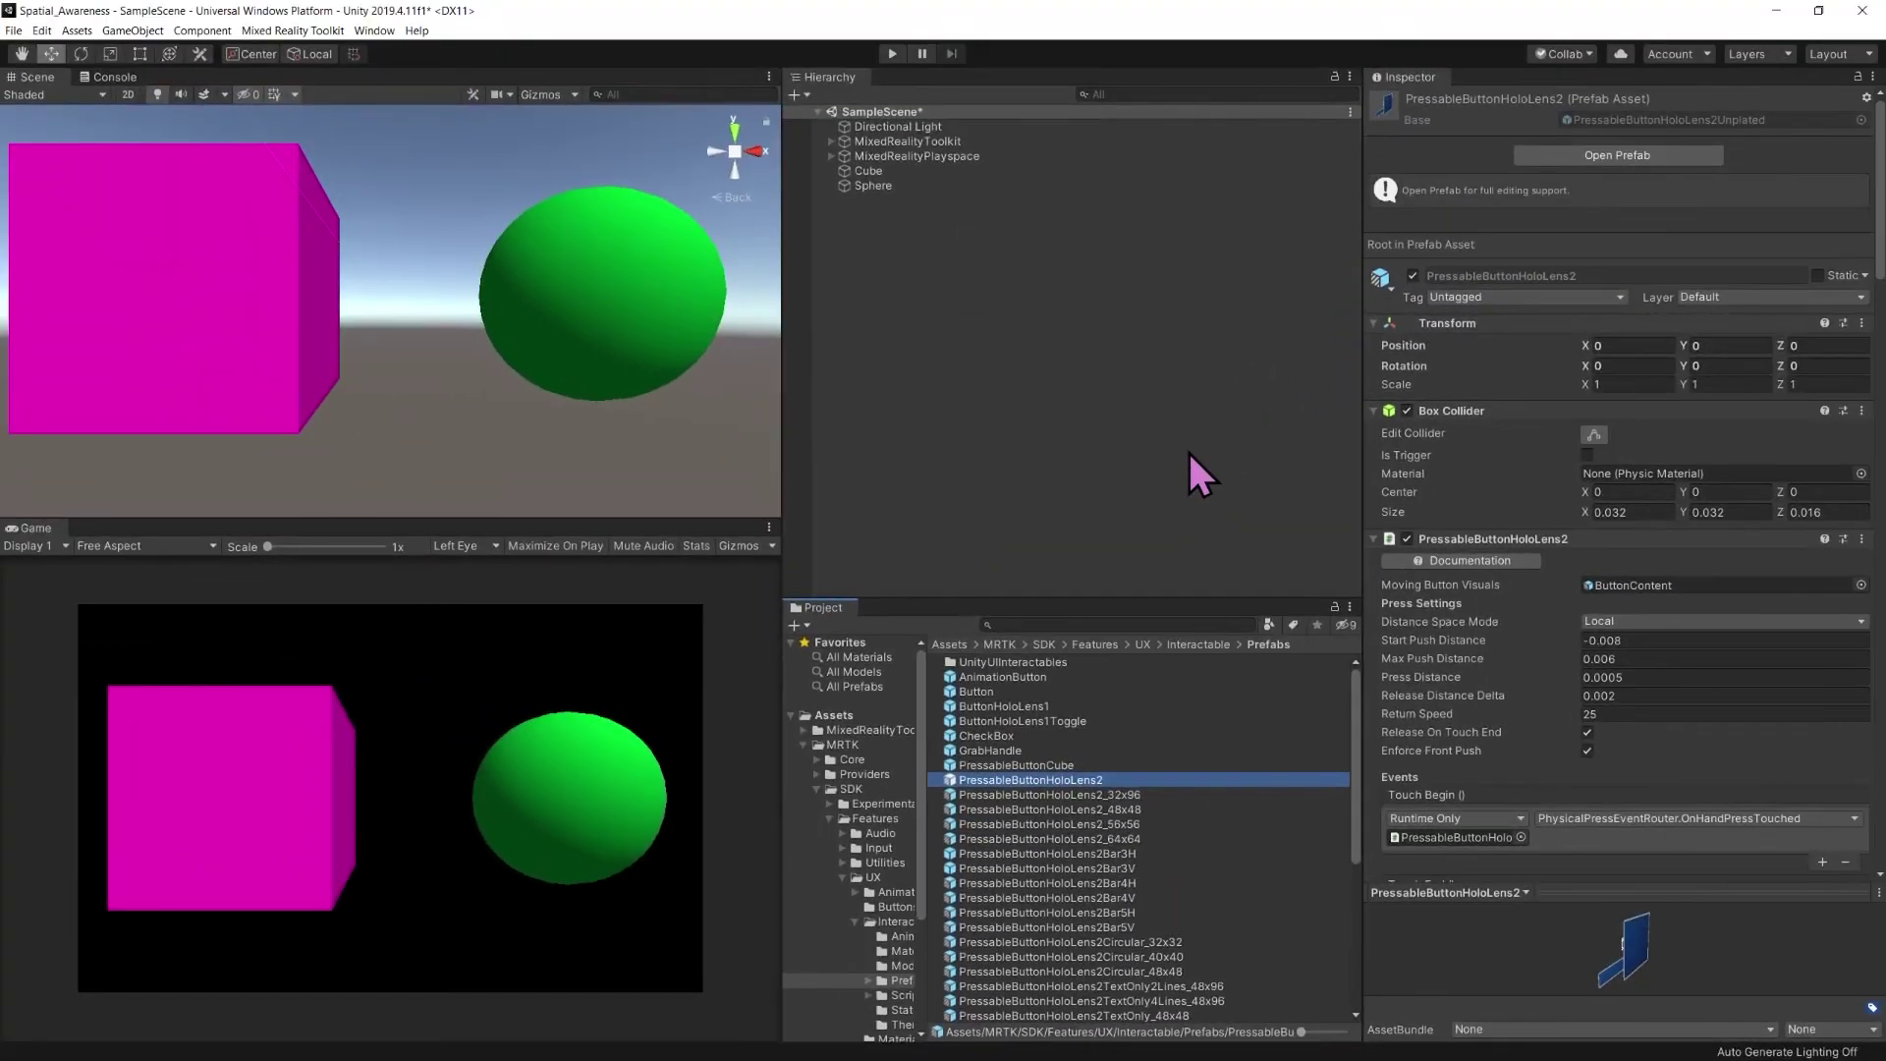
pyautogui.moveTo(1079, 780); pyautogui.dragTo(951, 382)
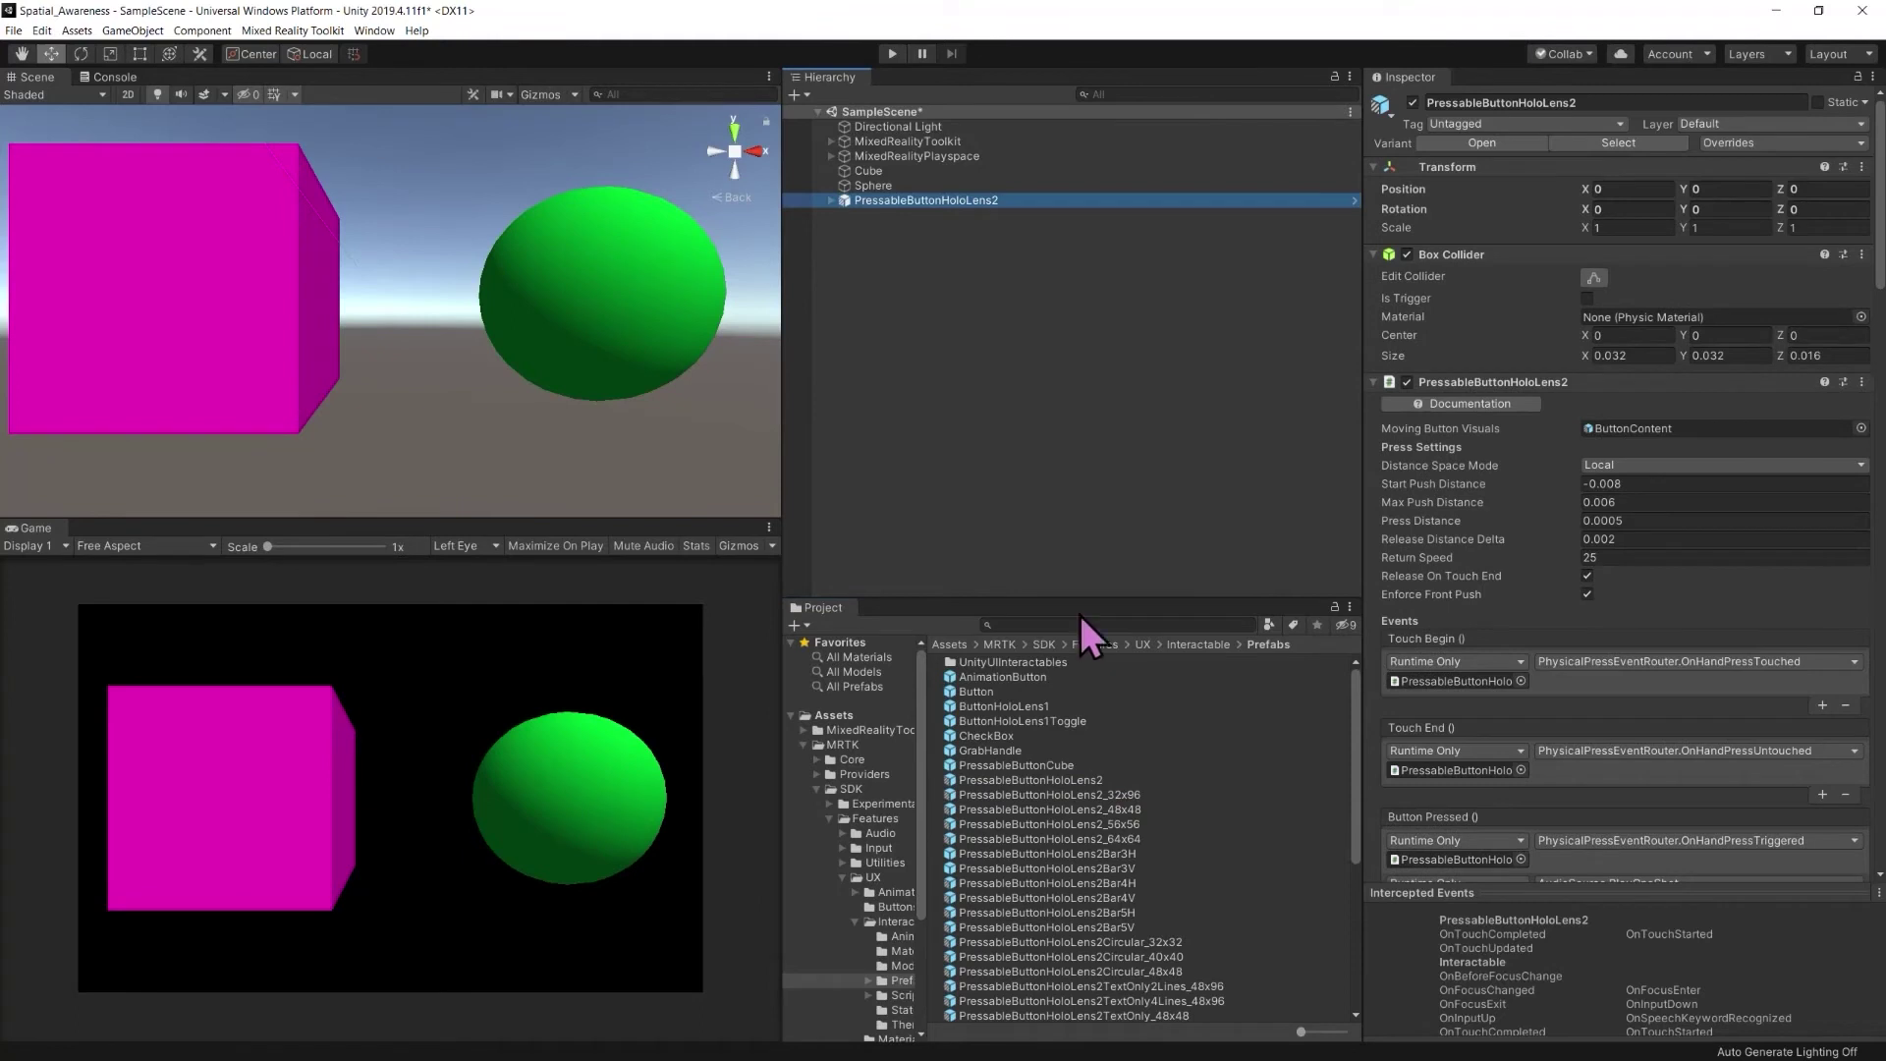
pyautogui.click(1825, 190)
pyautogui.write('.5')
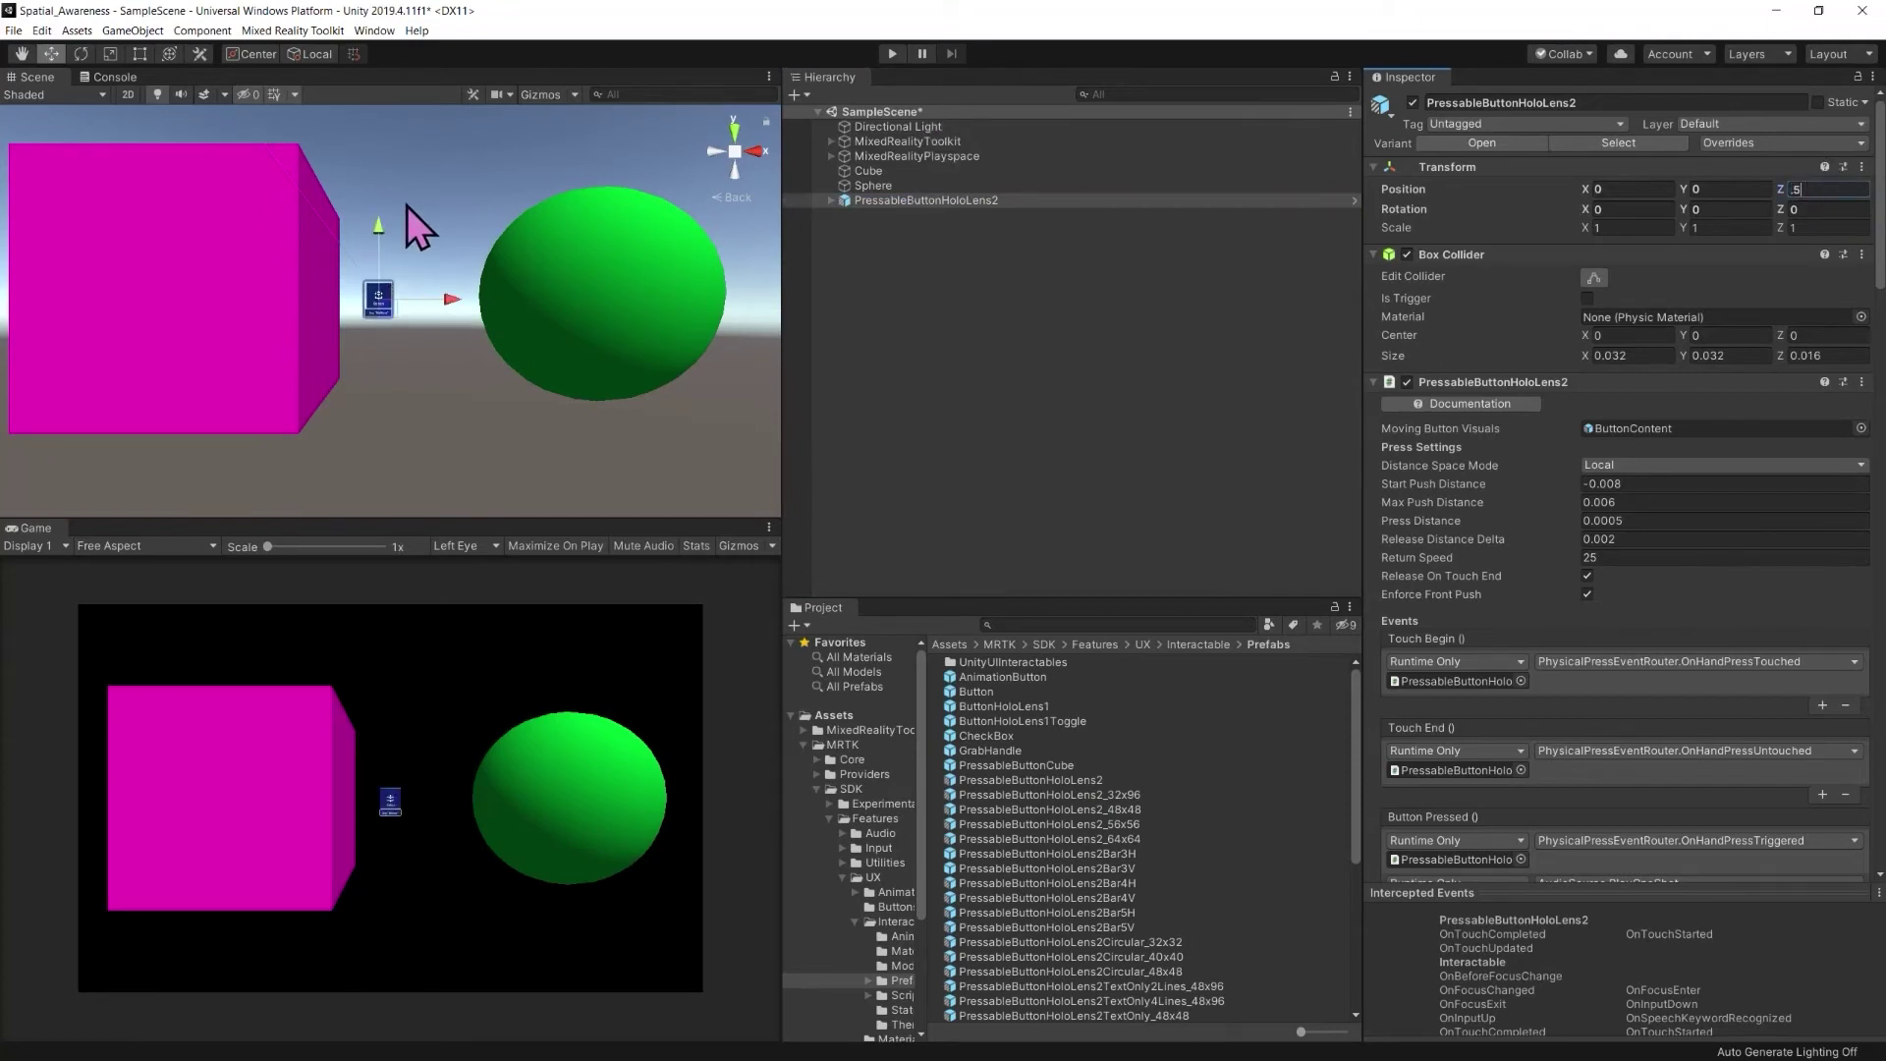
# Set the PressableButtonHoloLens2 object's scale to 2 on the X, Y and Z axes
pyautogui.click(917, 201)
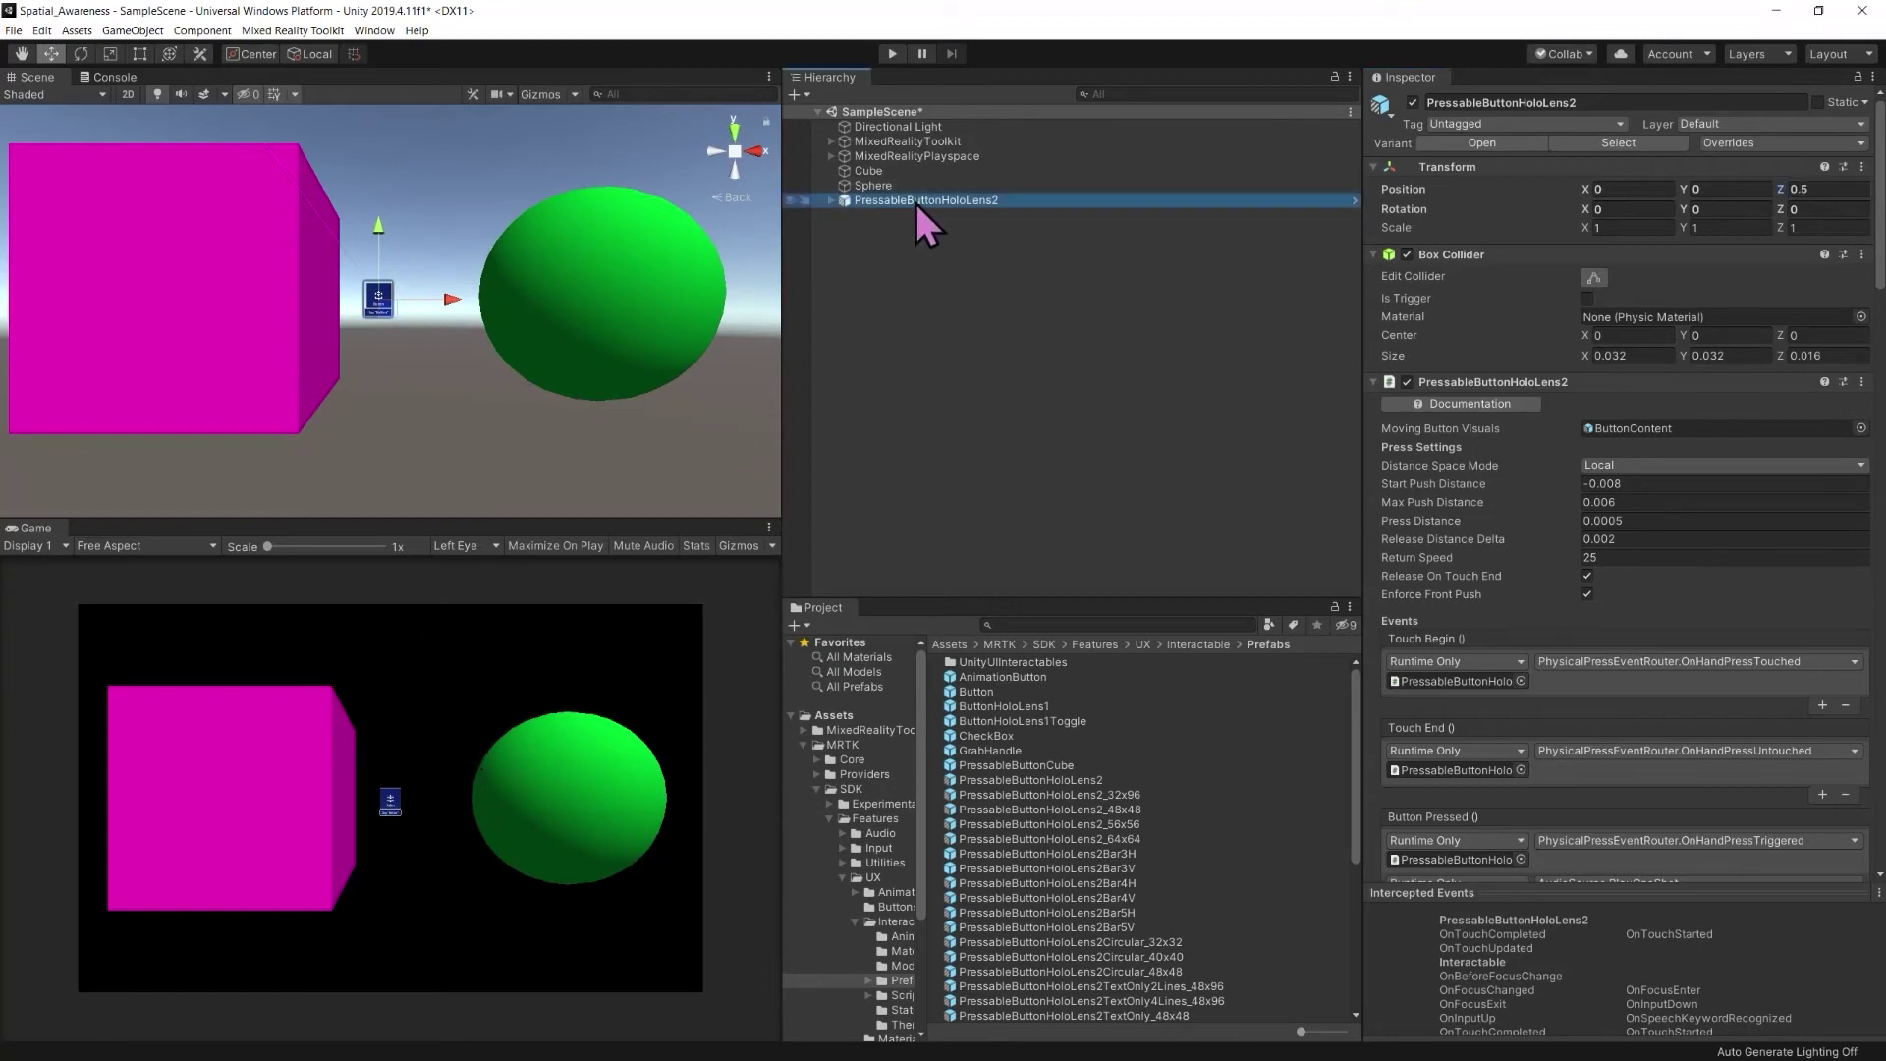
pyautogui.click(1622, 227)
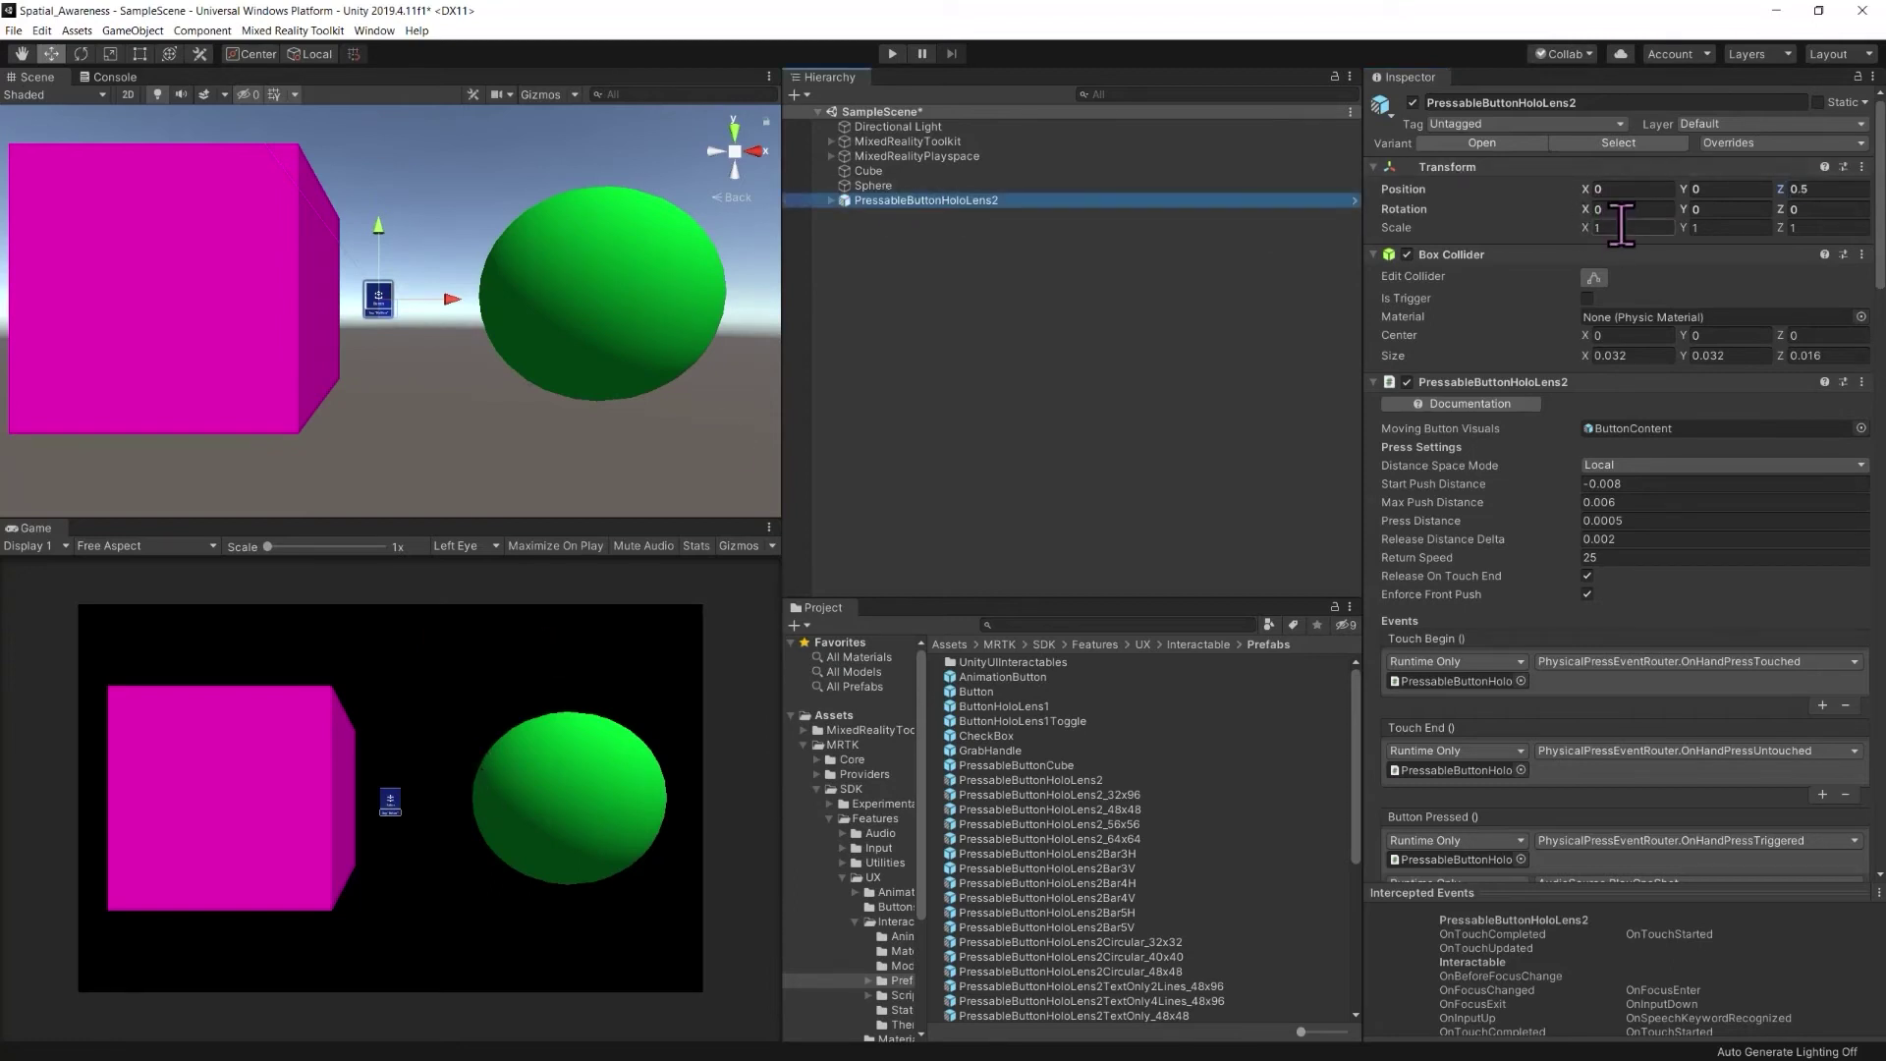
pyautogui.write('2')
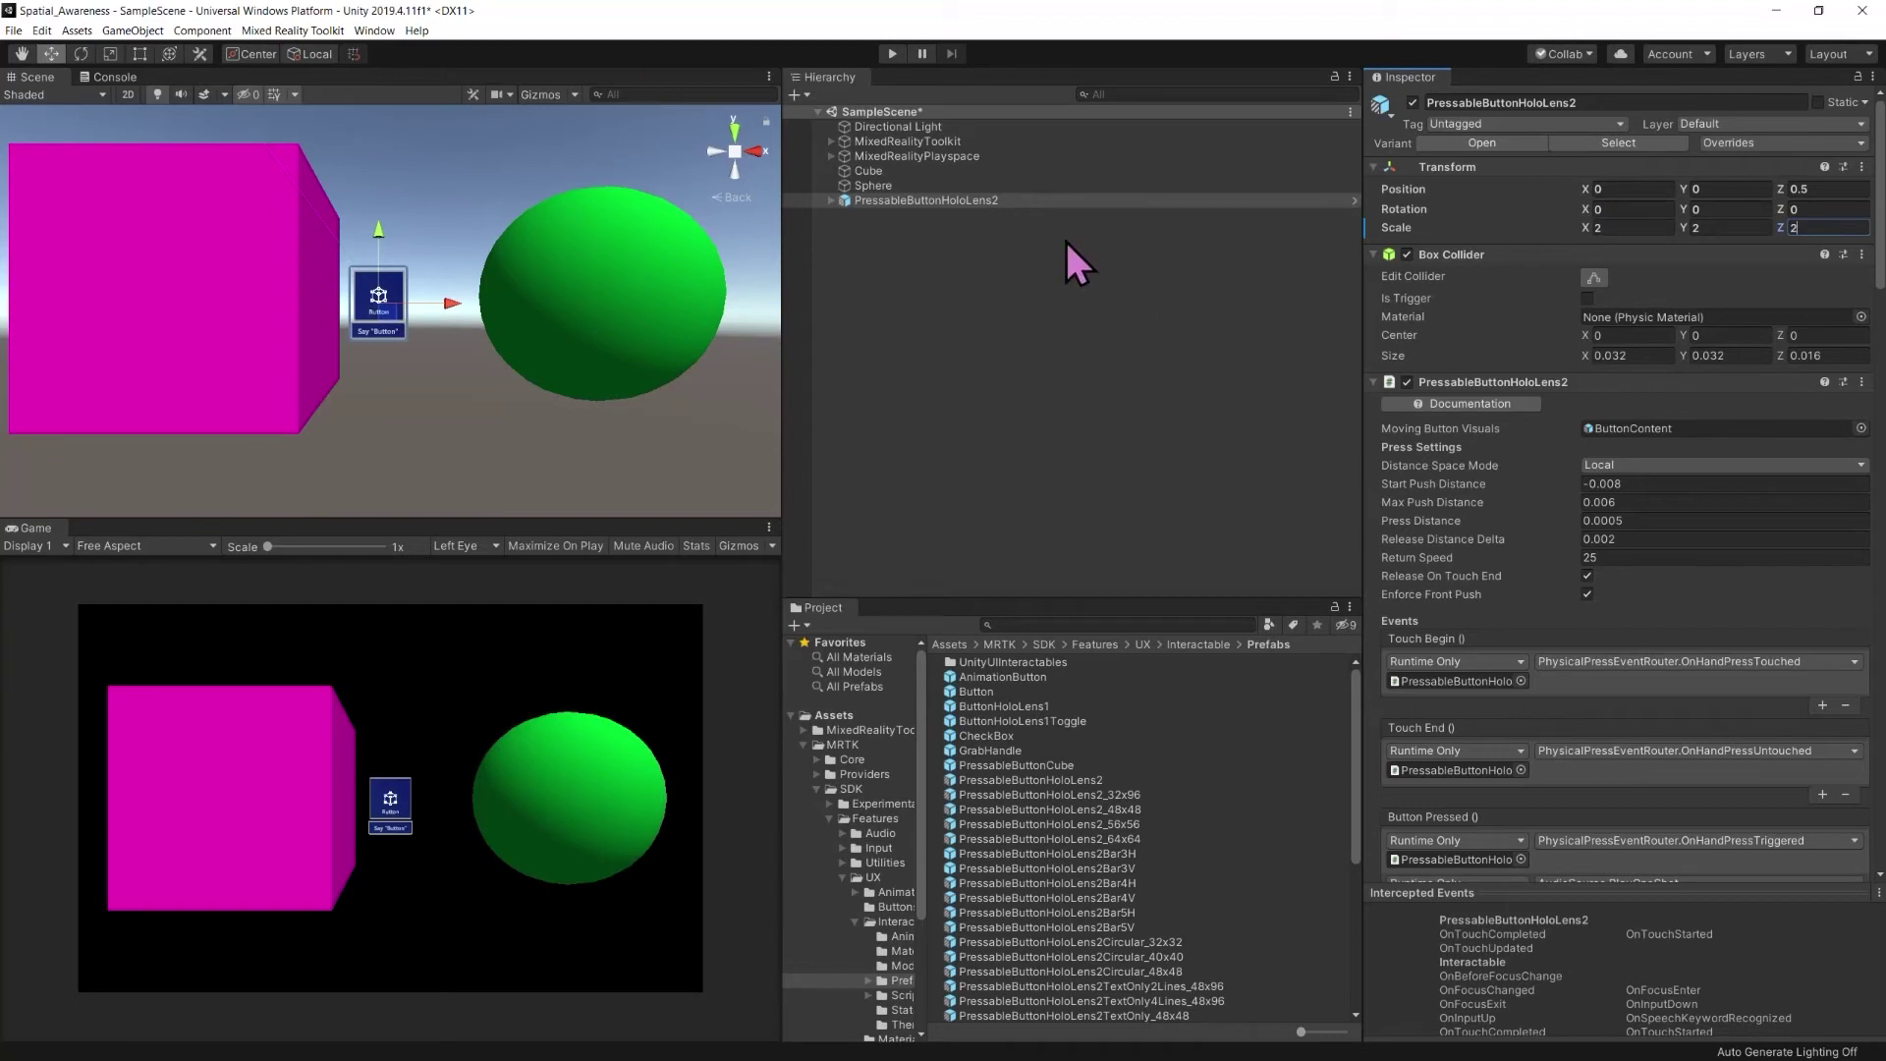
# Rename the PressableButtonHoloLens2 object in the scene as Show Objects and keep it selected
pyautogui.click(1013, 200)
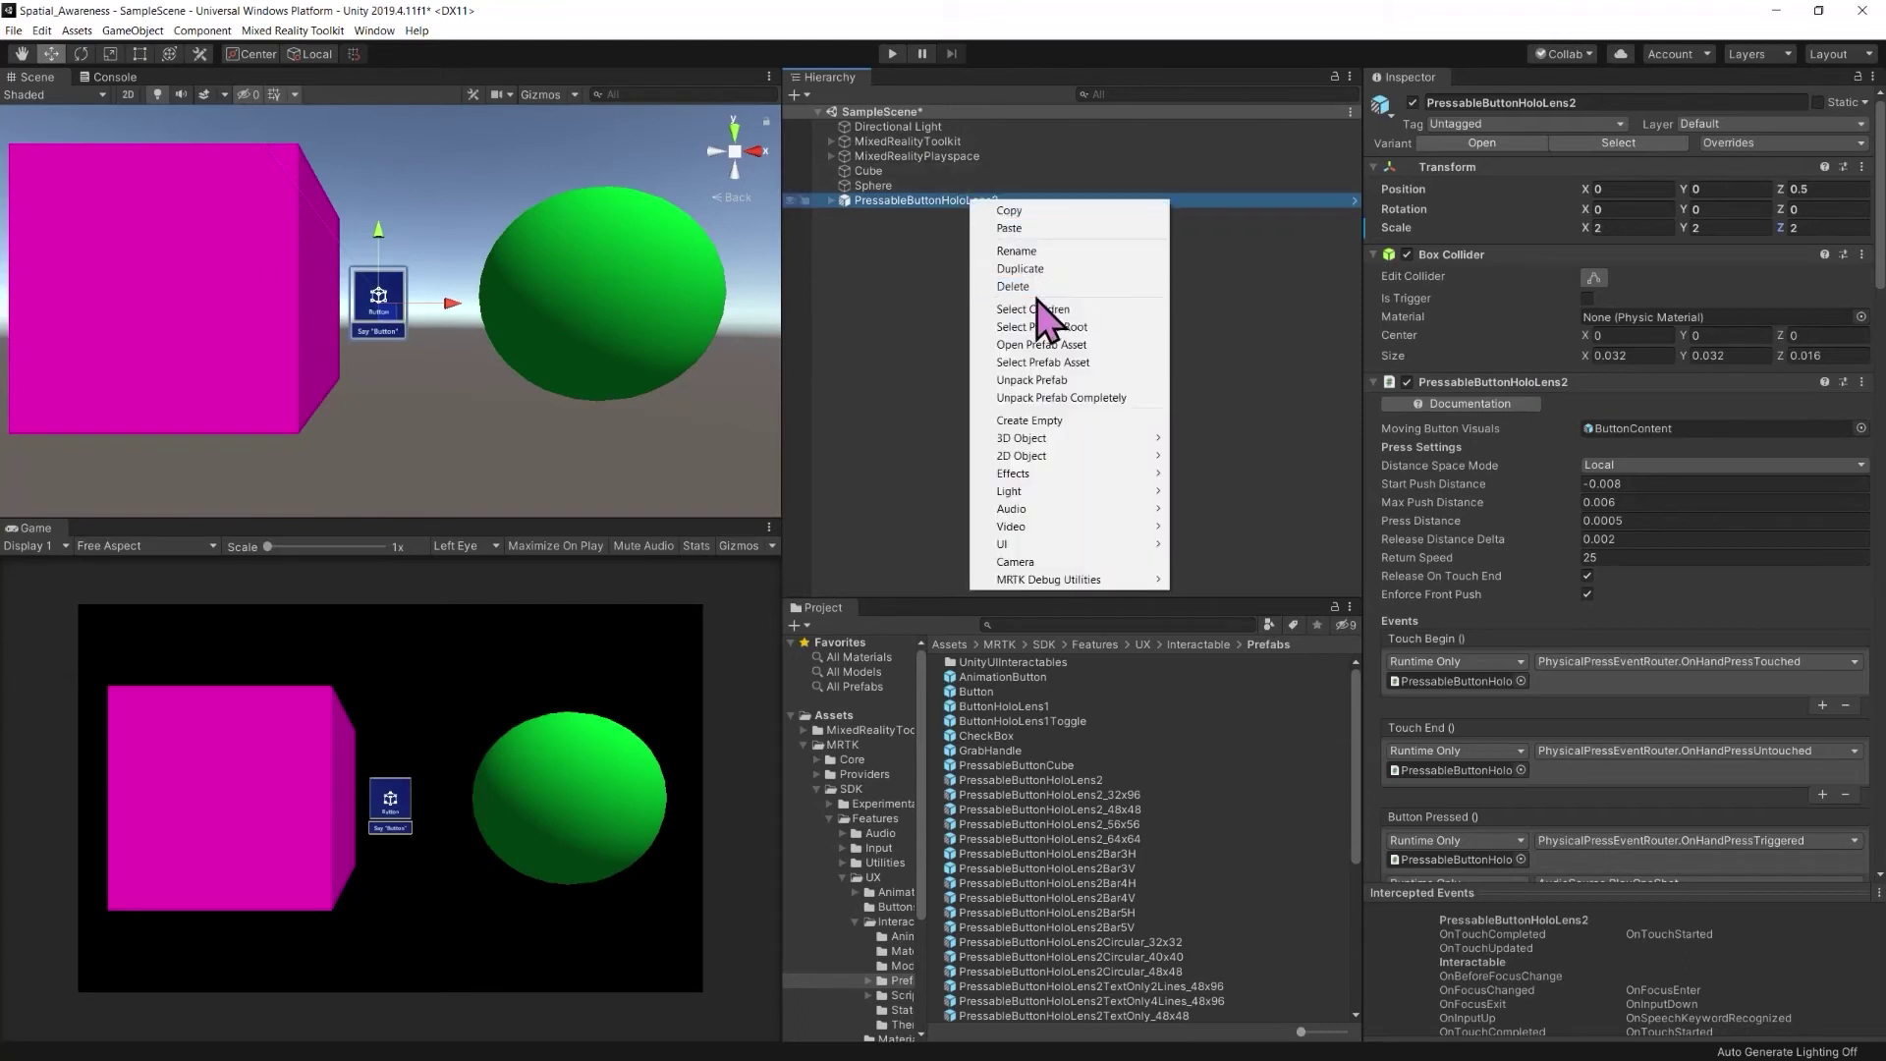
pyautogui.click(1031, 252)
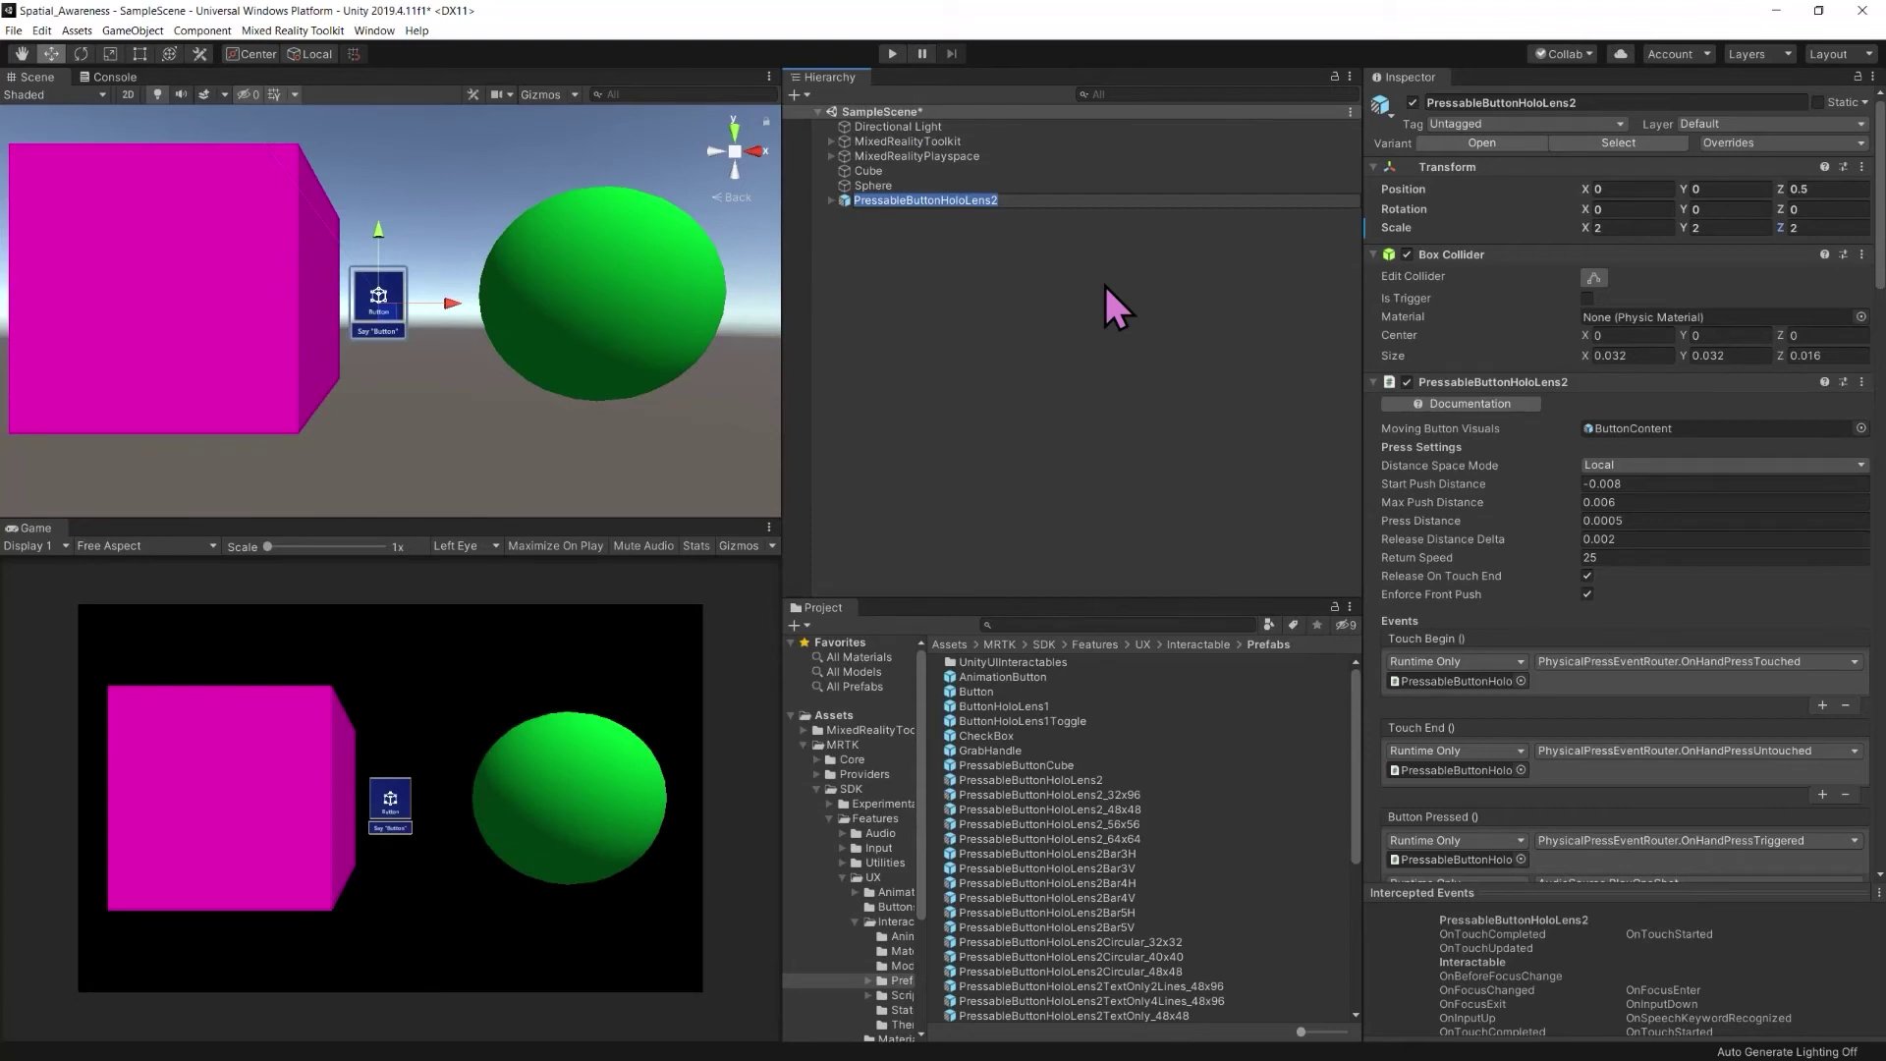
pyautogui.write('Sho')
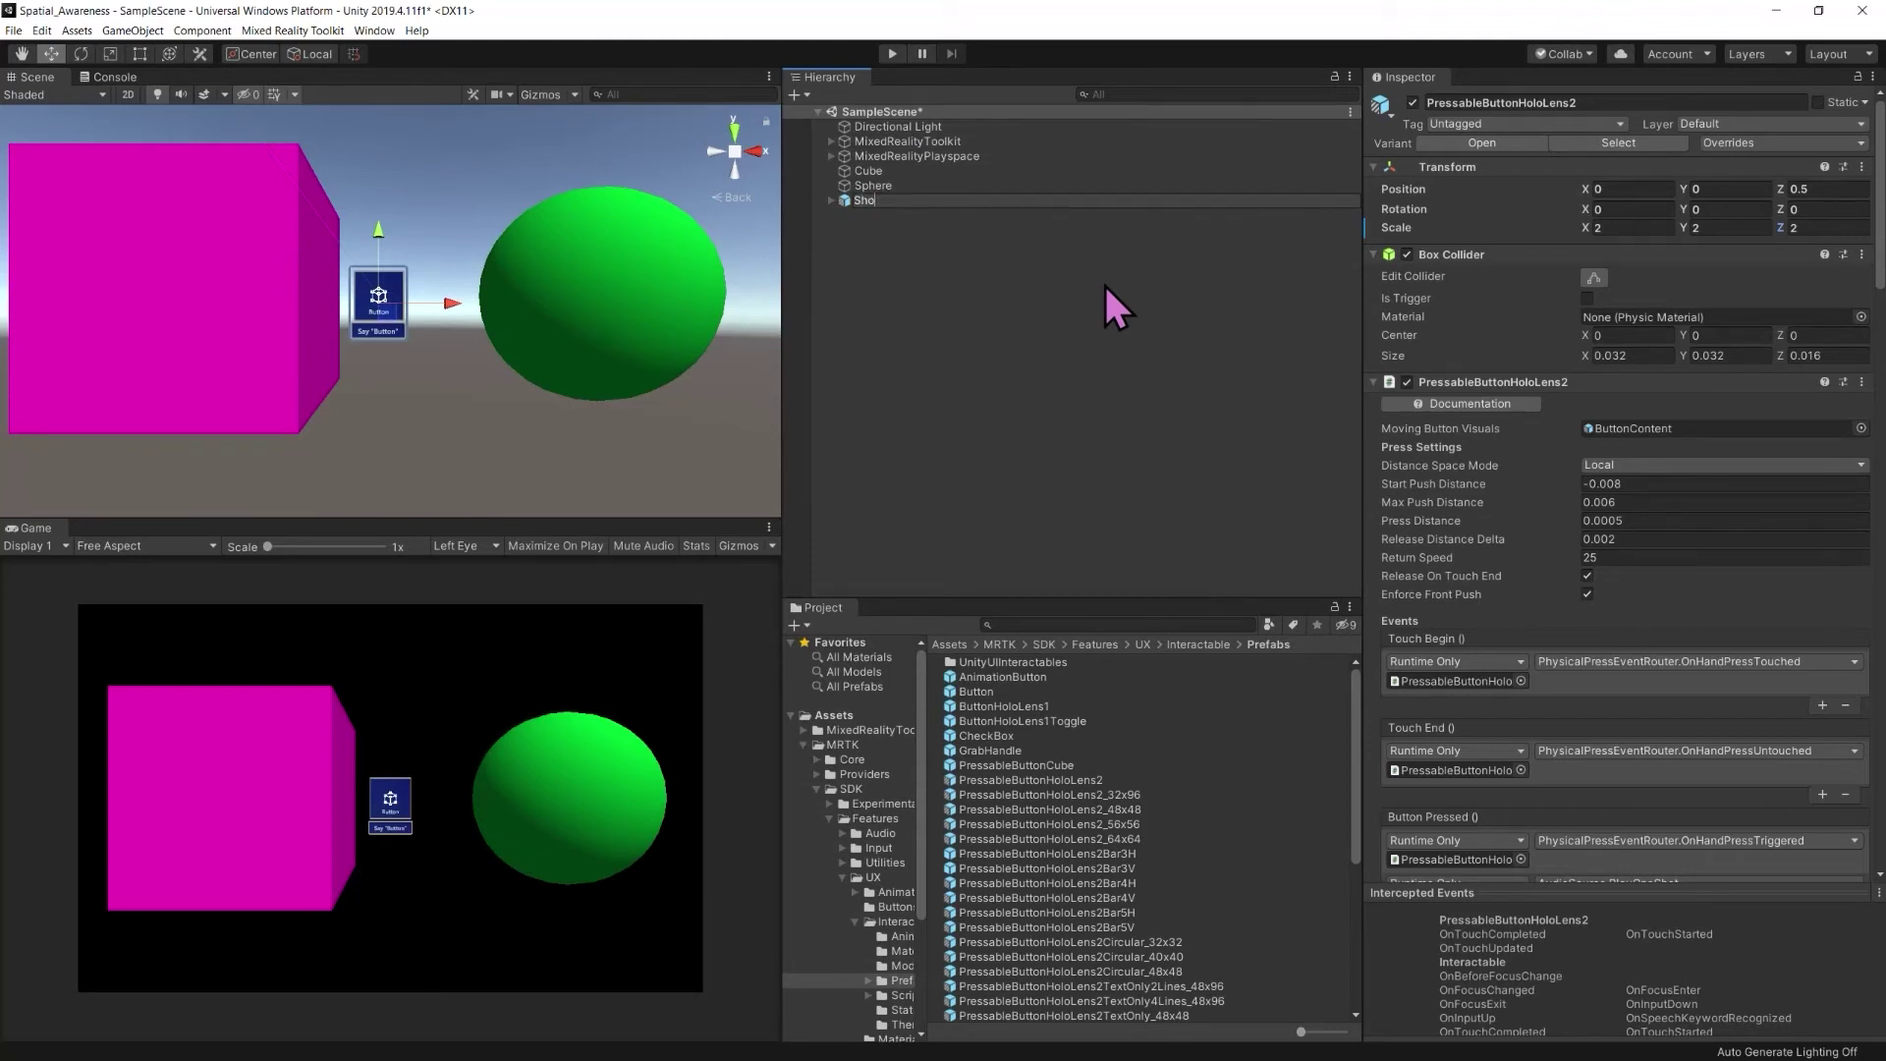
pyautogui.write('w Objects')
pyautogui.click(1104, 281)
pyautogui.click(1001, 186)
pyautogui.click(999, 199)
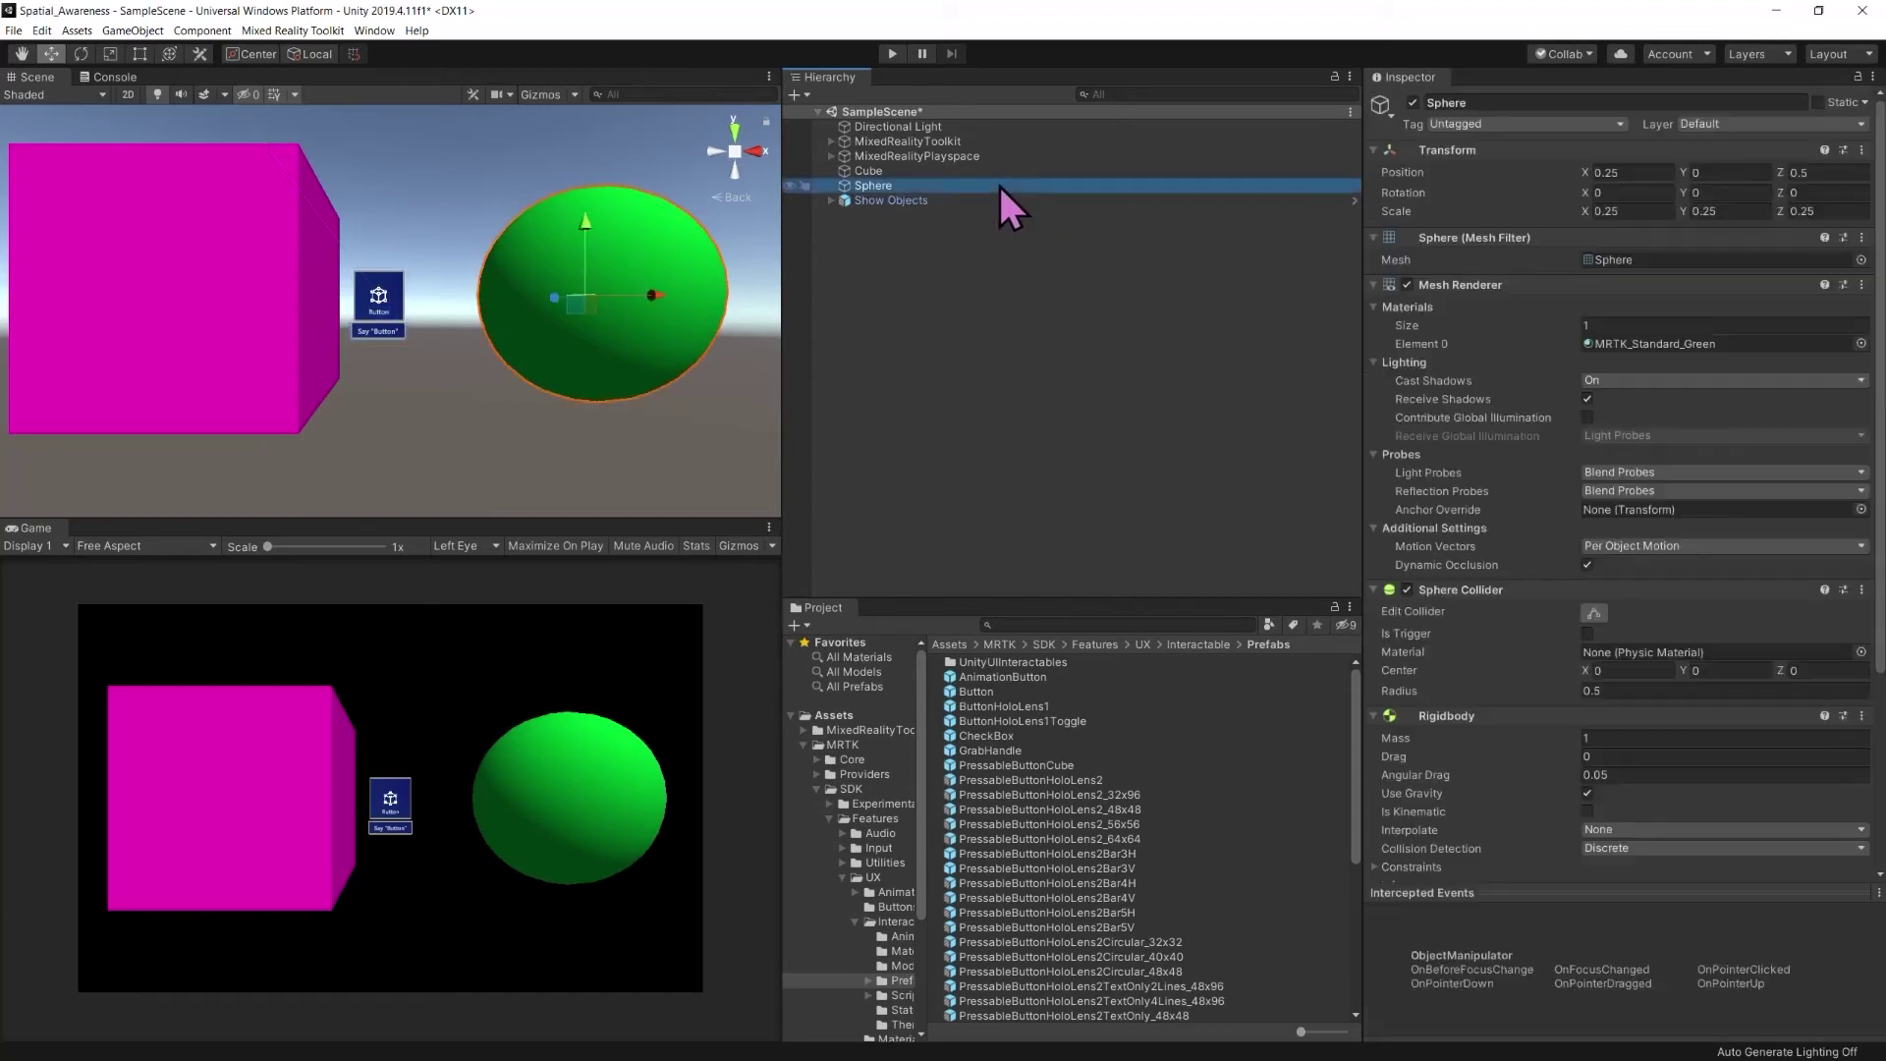
# Set the Main Label Text in the Show Objects button's Button Config Helper to Show Objects, with the Inspector widened
pyautogui.moveTo(1361, 307); pyautogui.dragTo(1120, 314)
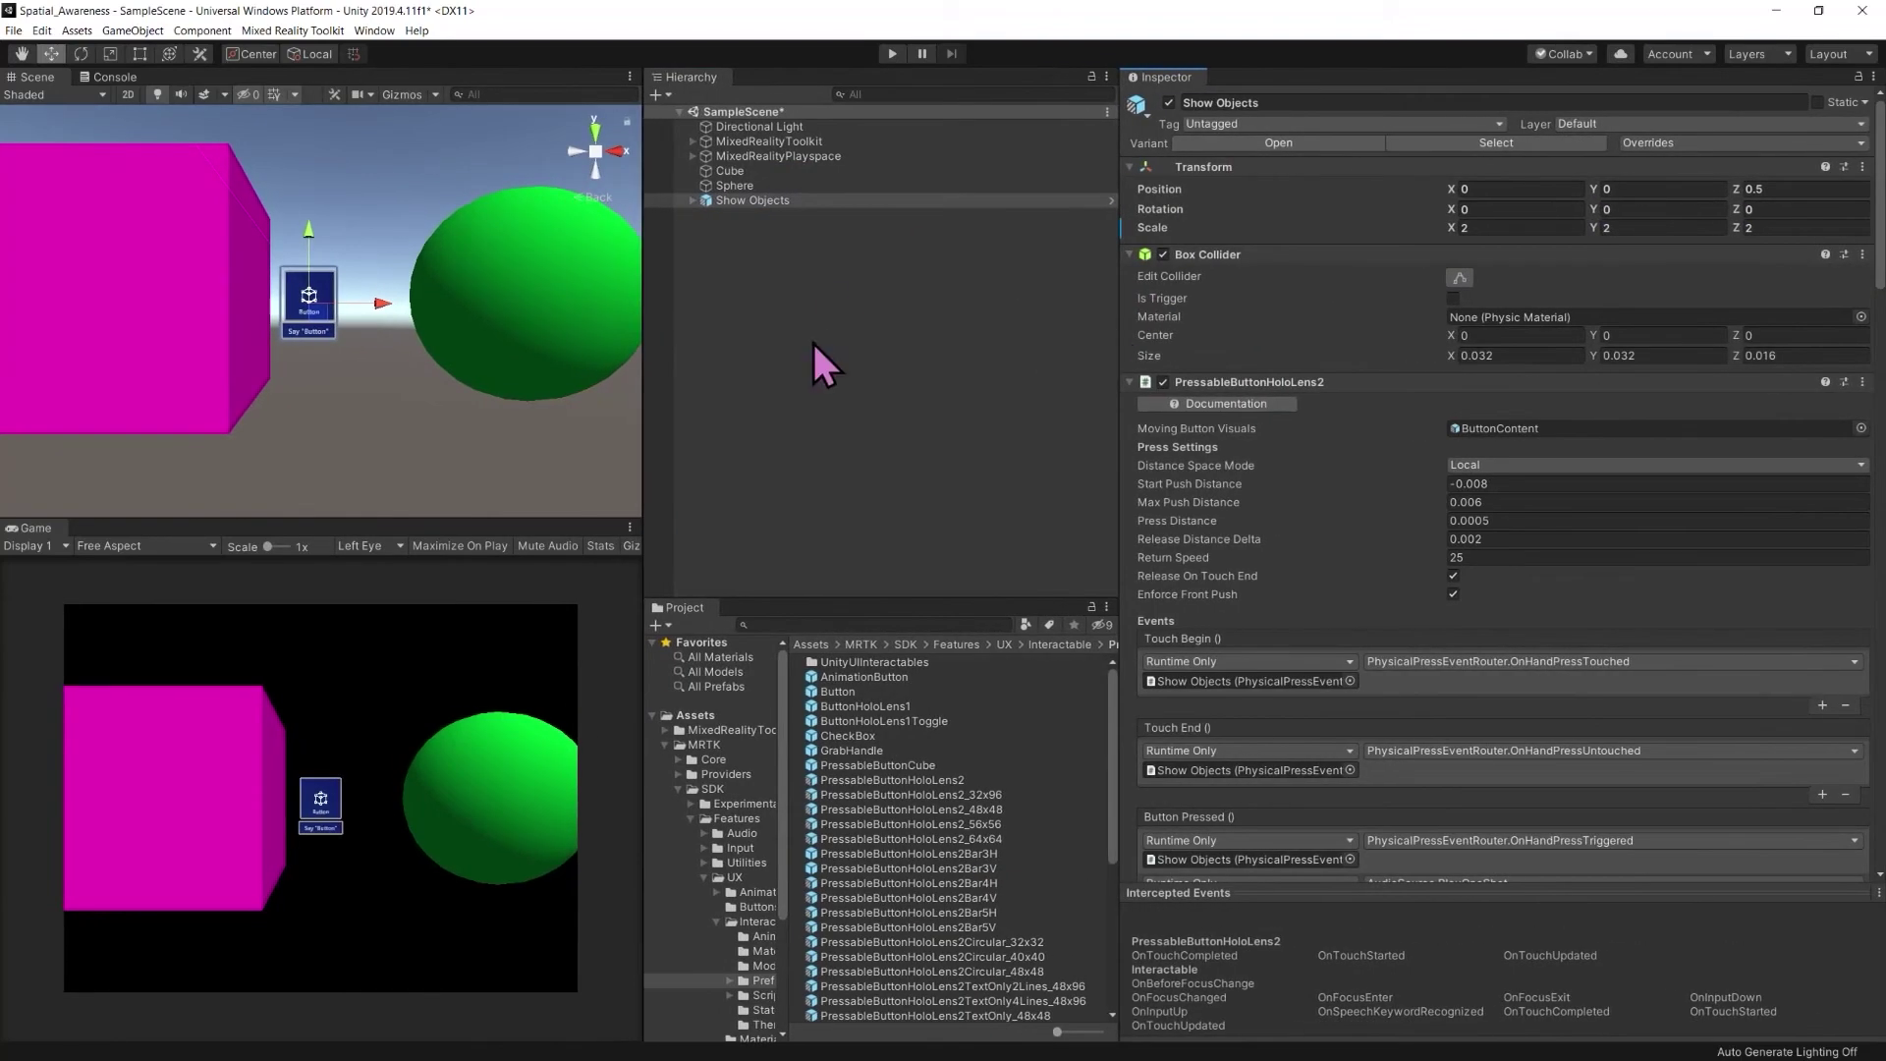
pyautogui.click(798, 199)
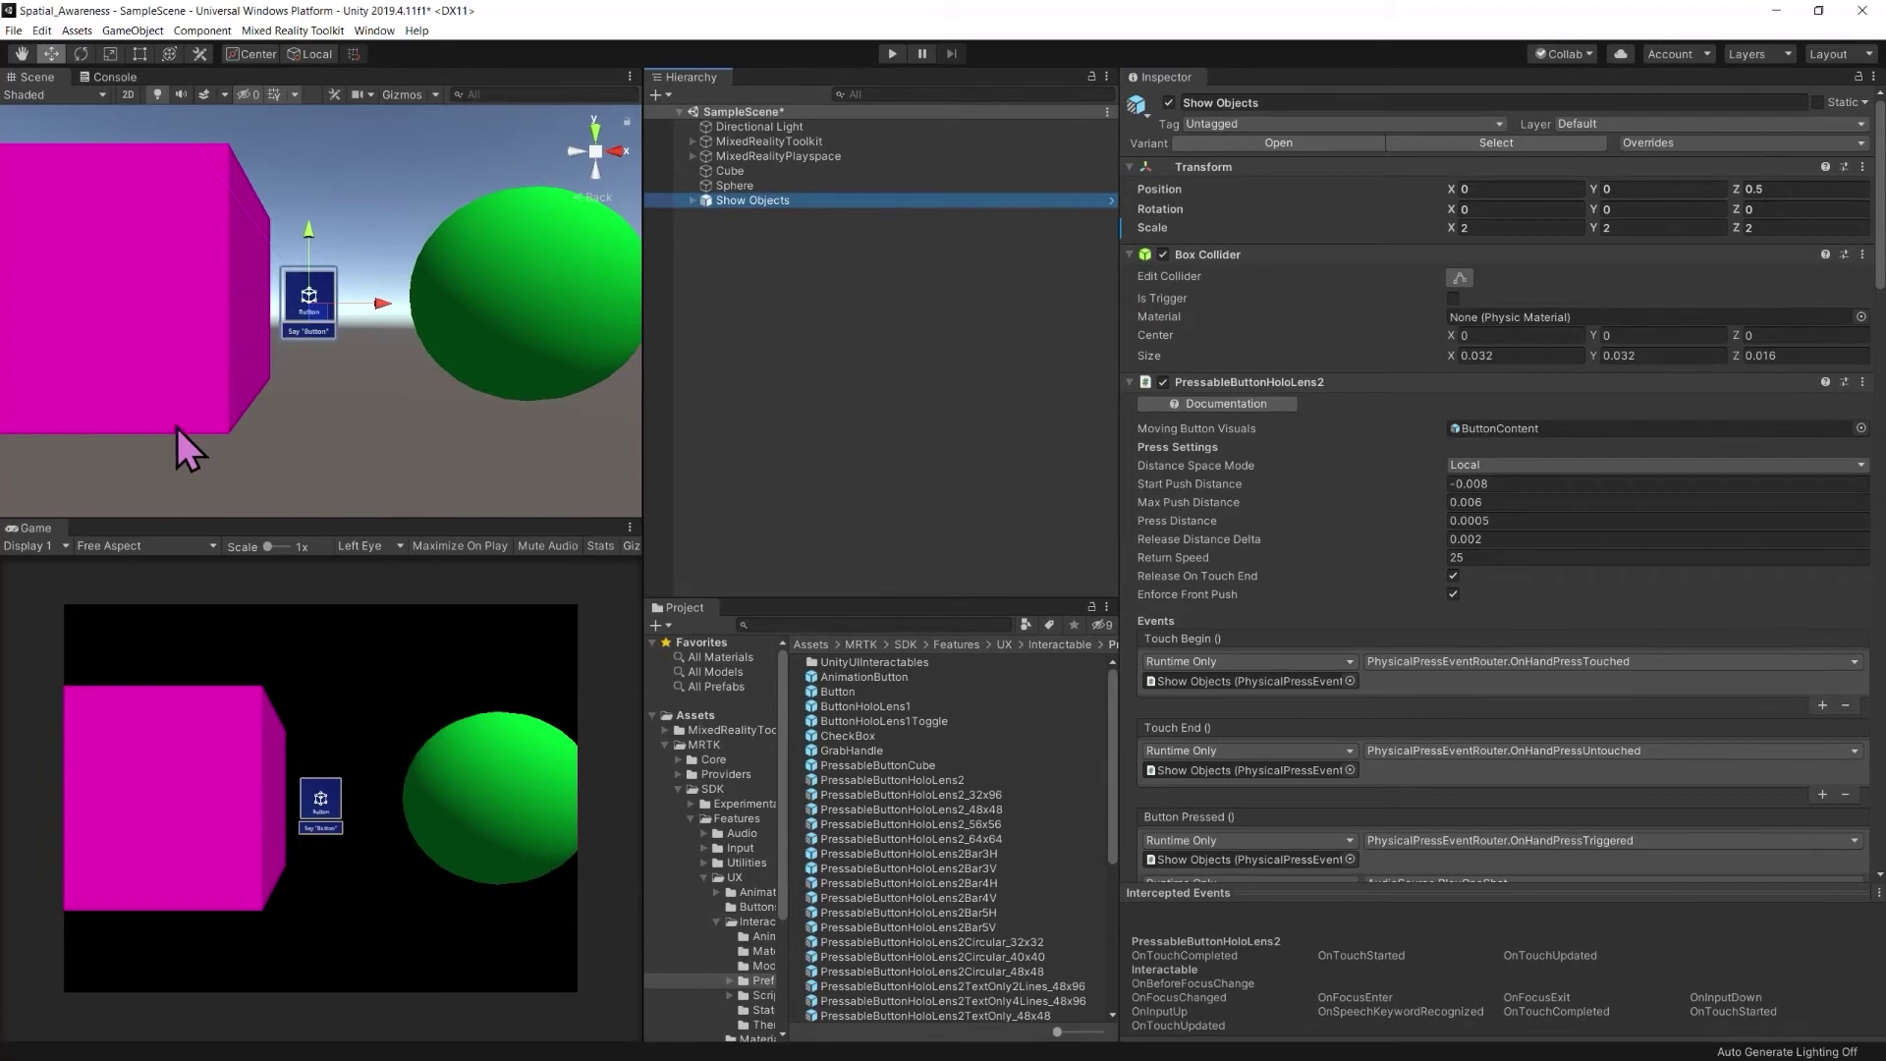
pyautogui.press('f')
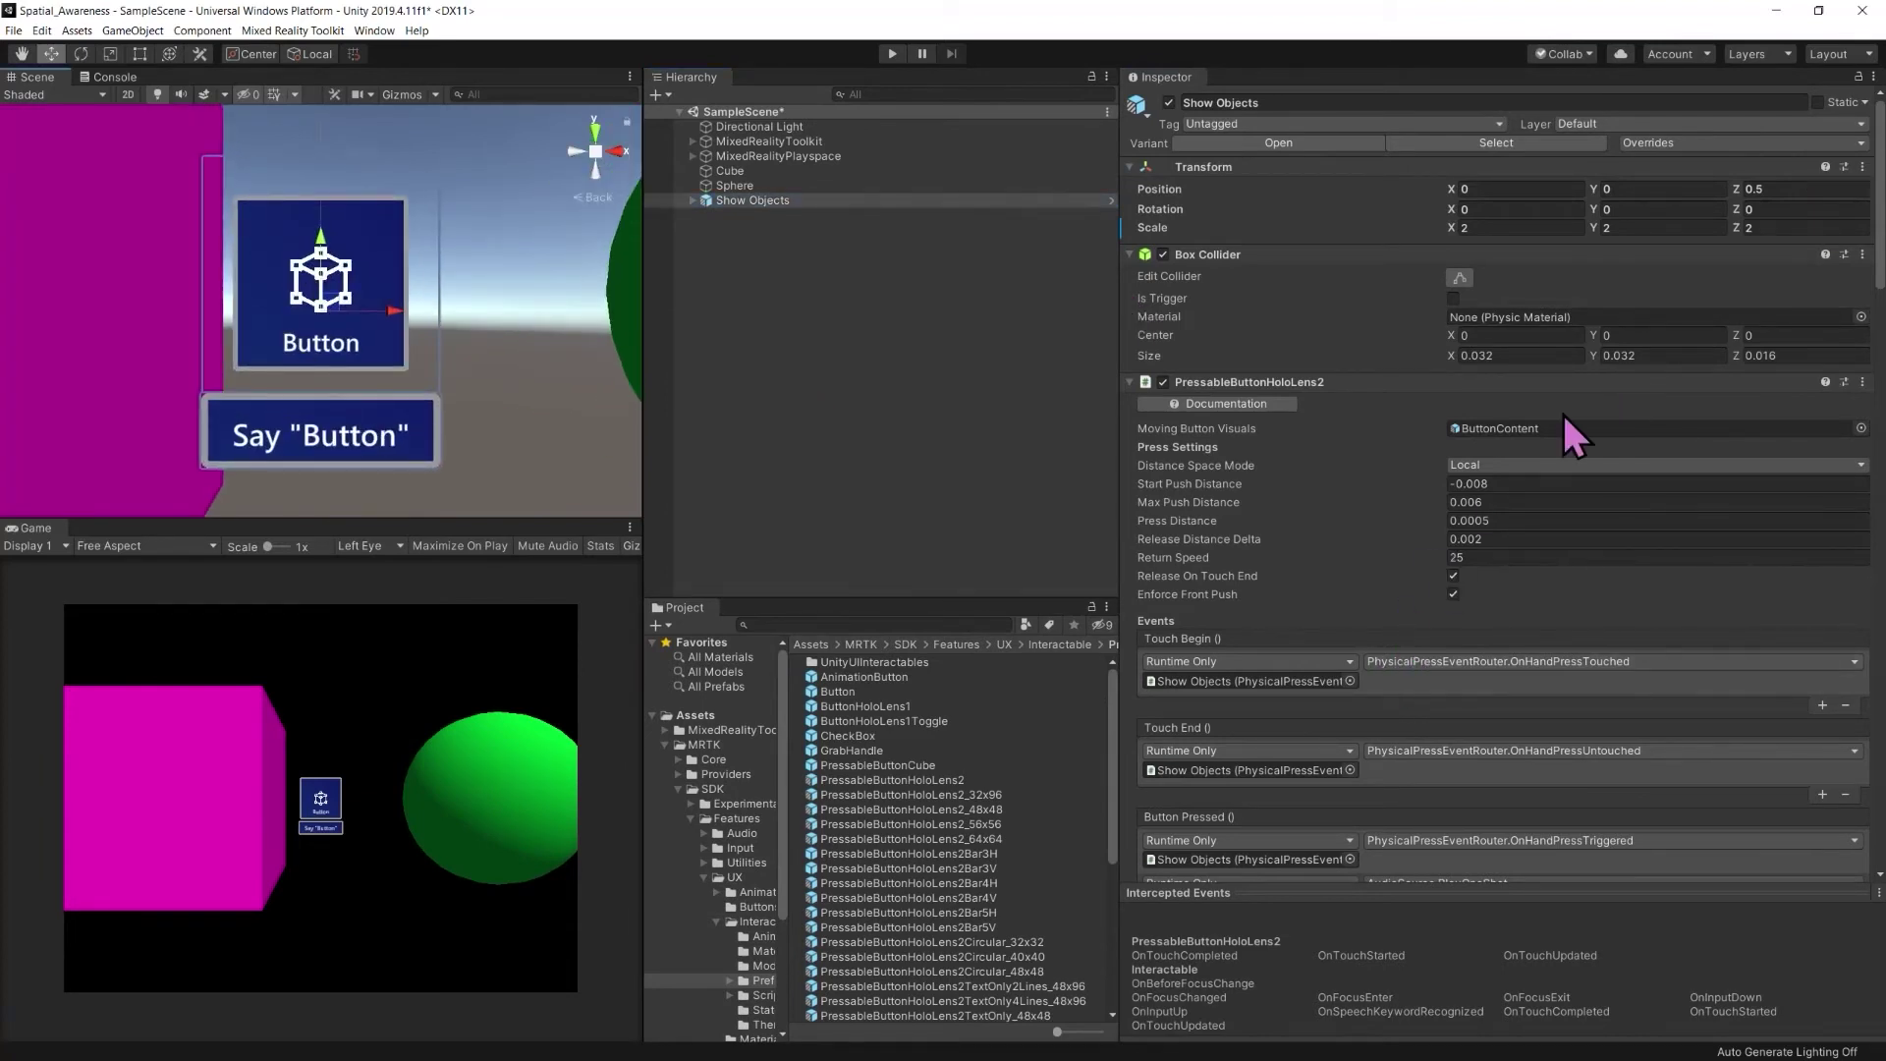
pyautogui.scroll(-8, 1533, 491)
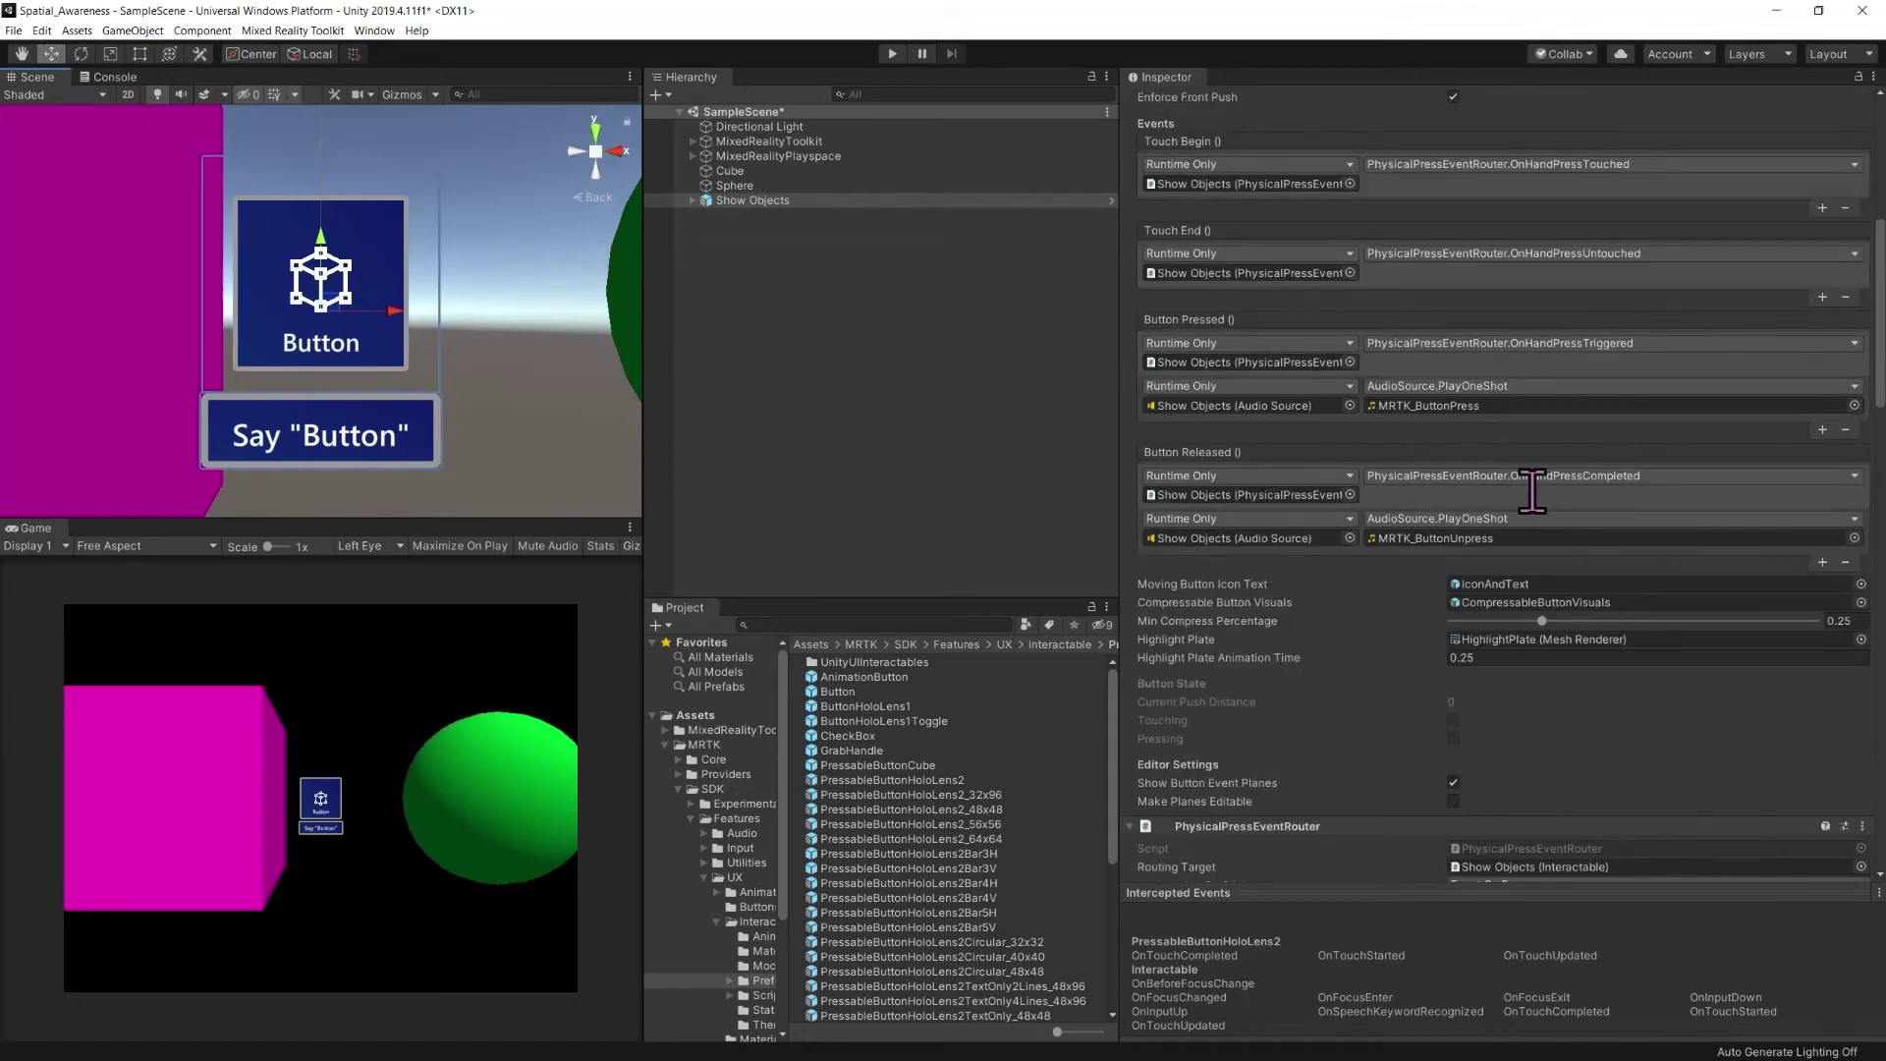
pyautogui.scroll(-6, 1531, 491)
pyautogui.scroll(-2, 1529, 311)
pyautogui.scroll(-15, 1530, 315)
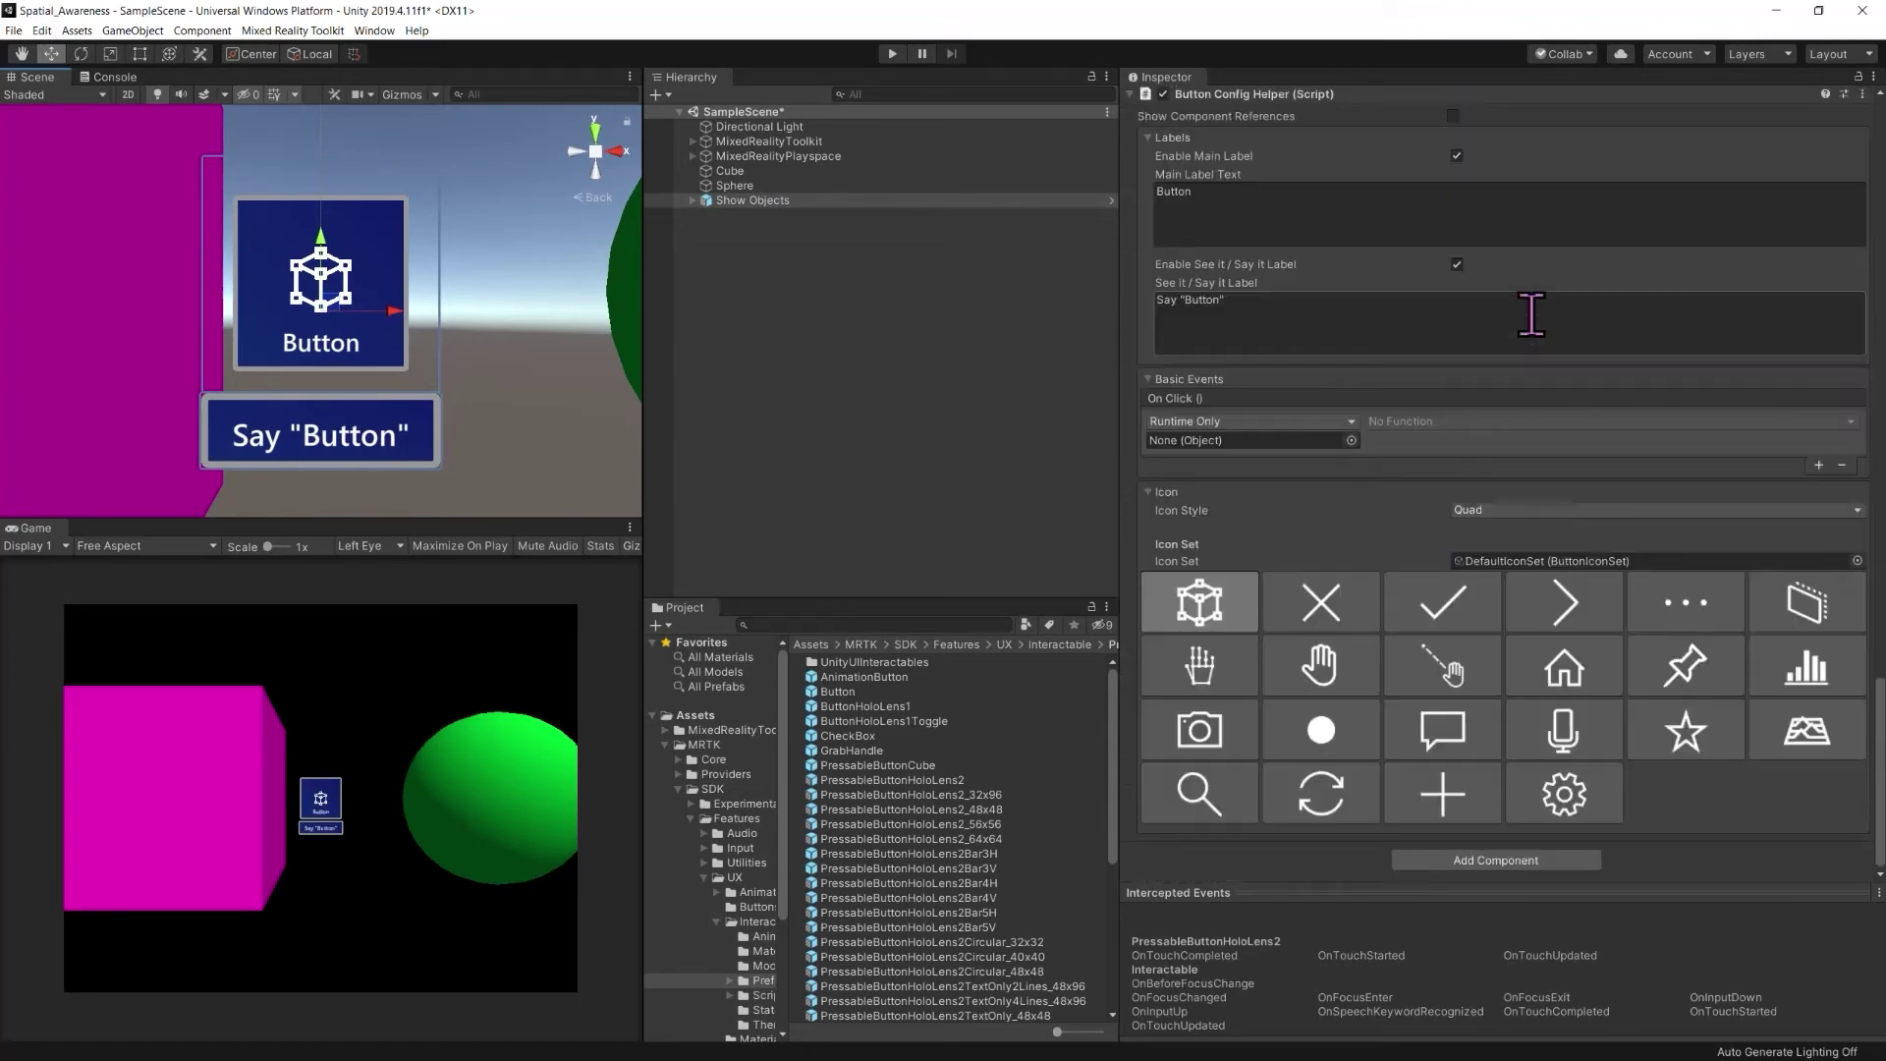
pyautogui.scroll(3, 1346, 344)
pyautogui.click(1257, 396)
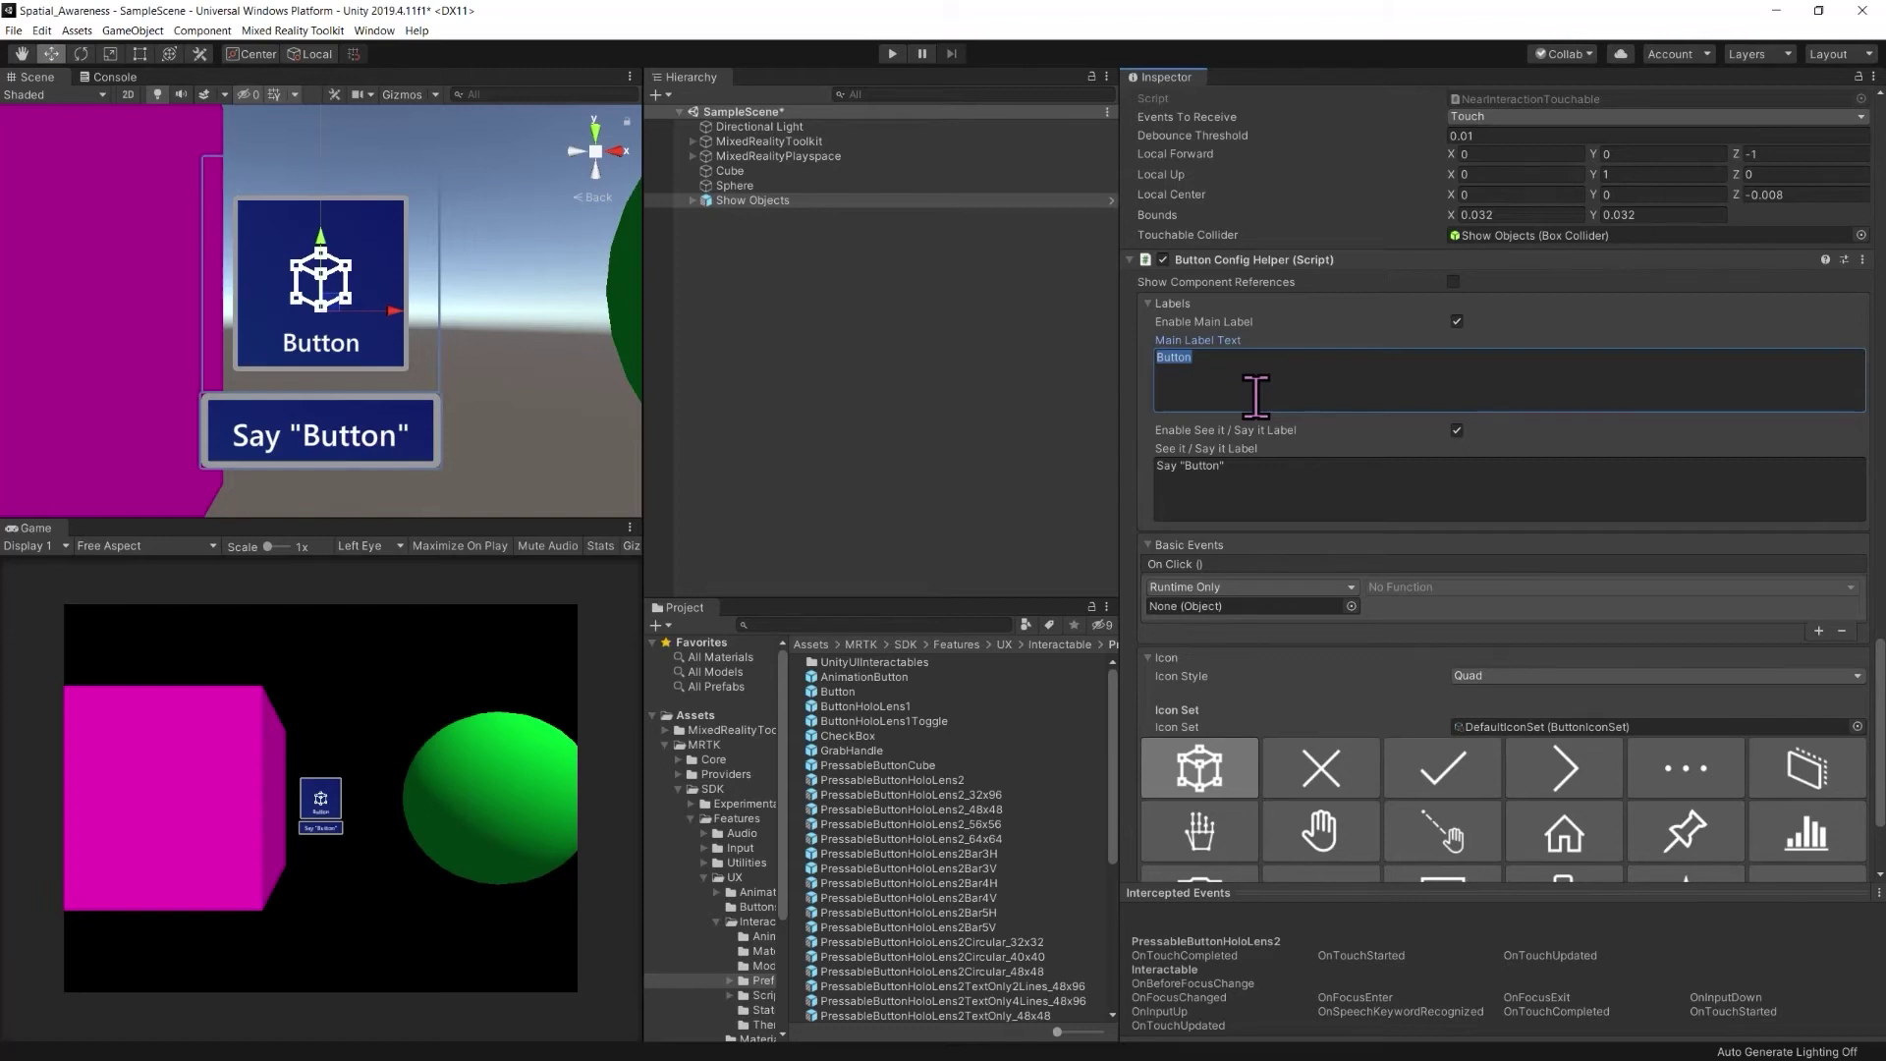
pyautogui.write('Show')
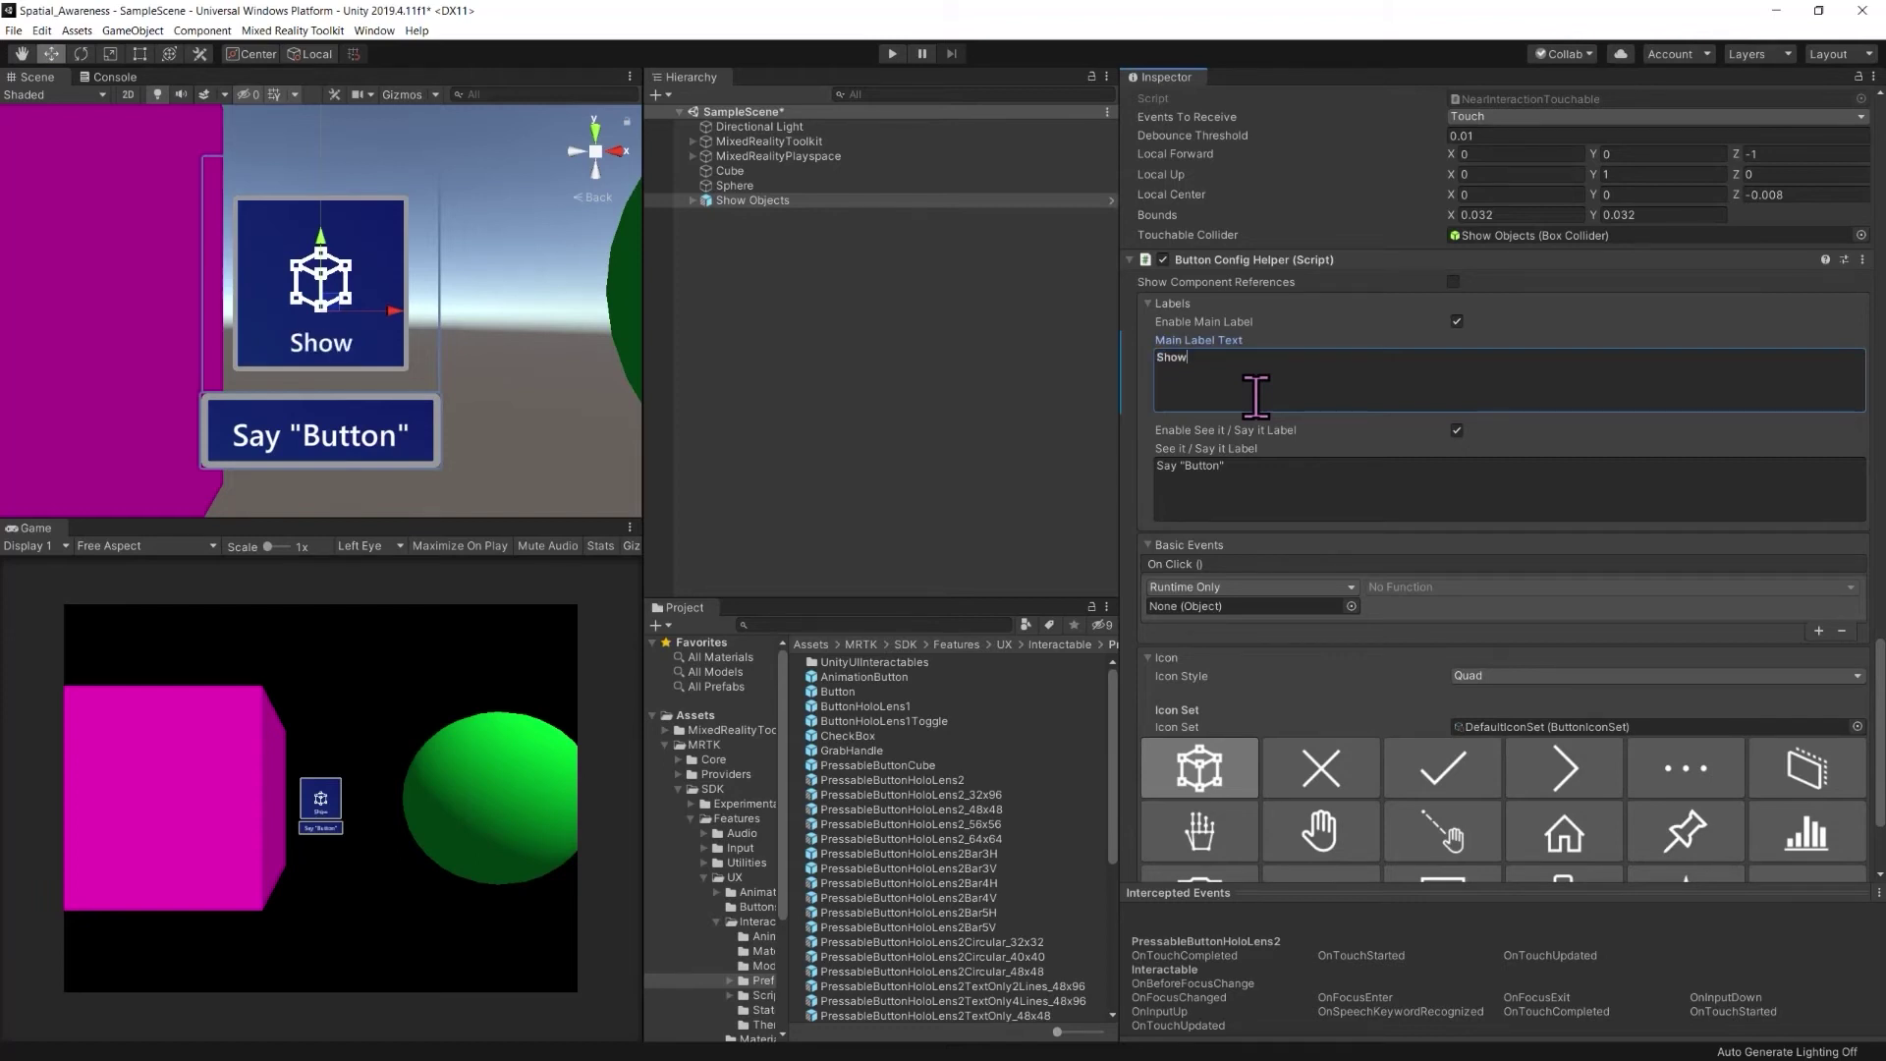
pyautogui.write(' Objec')
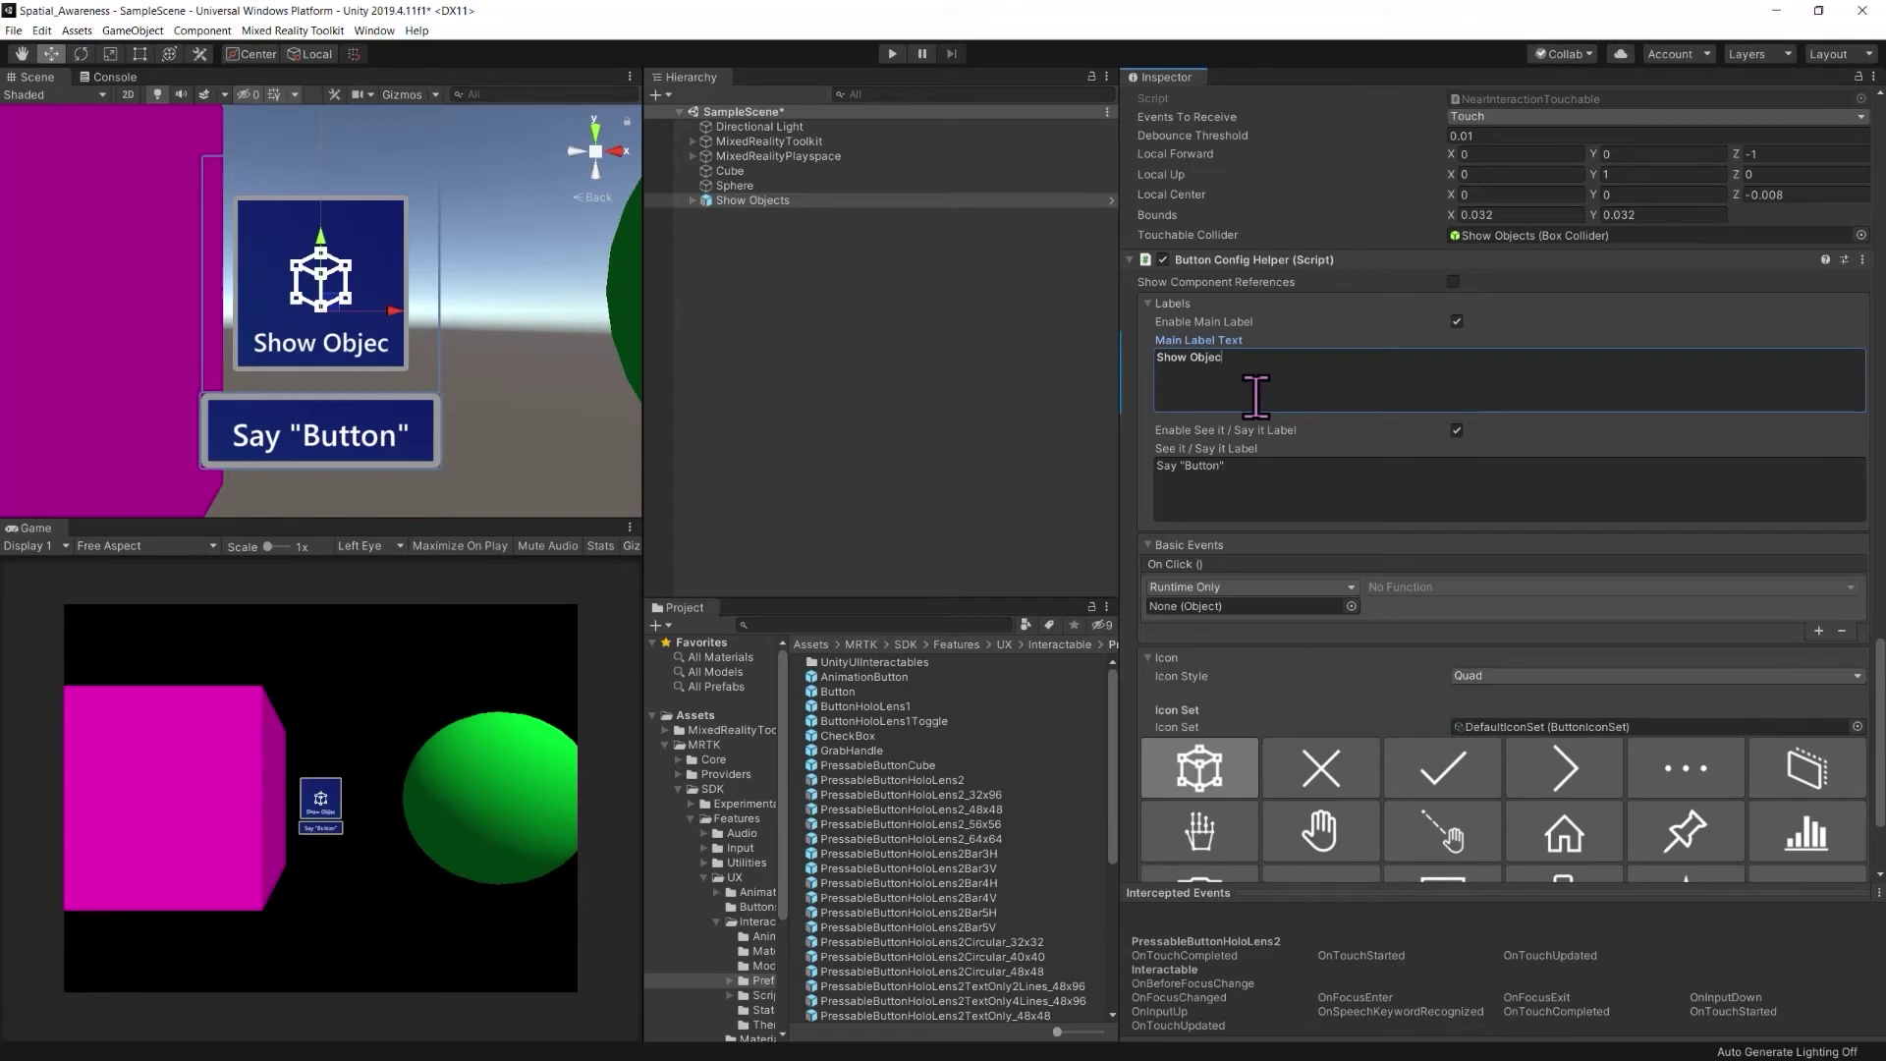
pyautogui.write('ts')
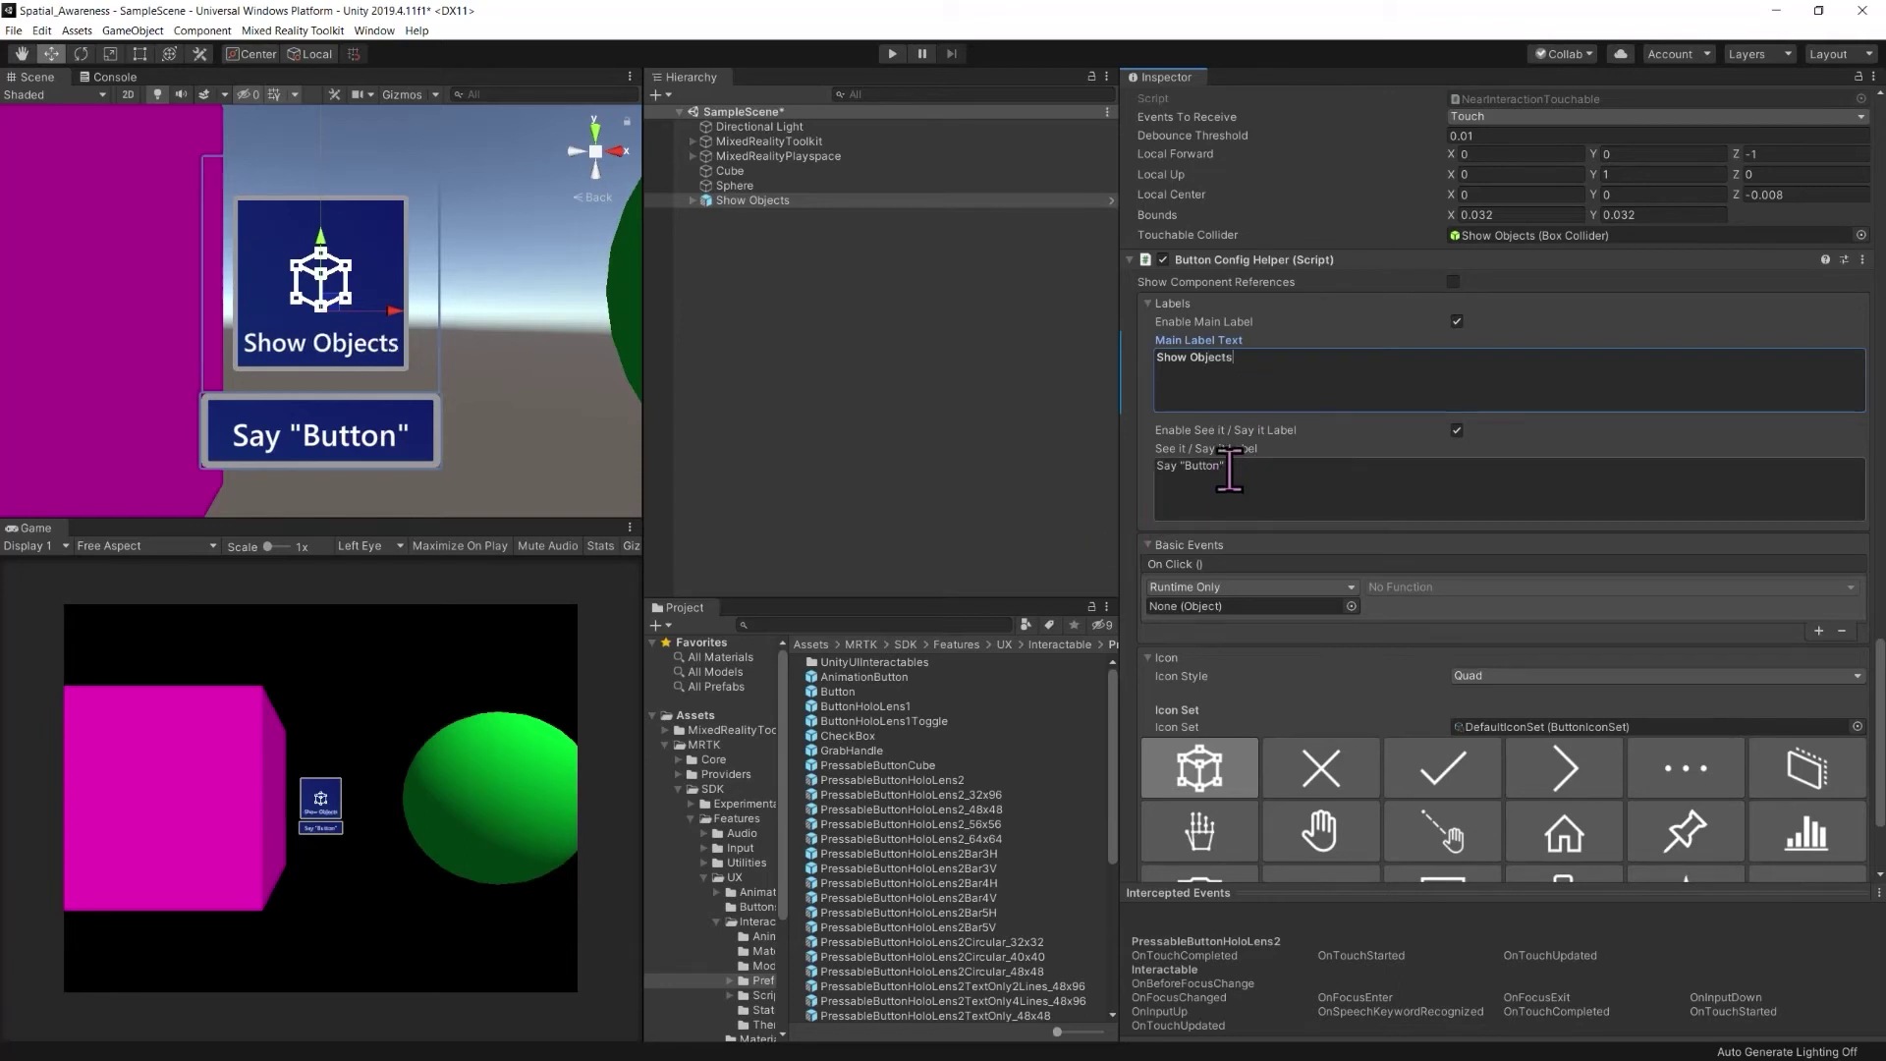
# Set the button's See it / Say it label to Say "Show" and choose the open-hand icon from the icon set
pyautogui.click(1191, 468)
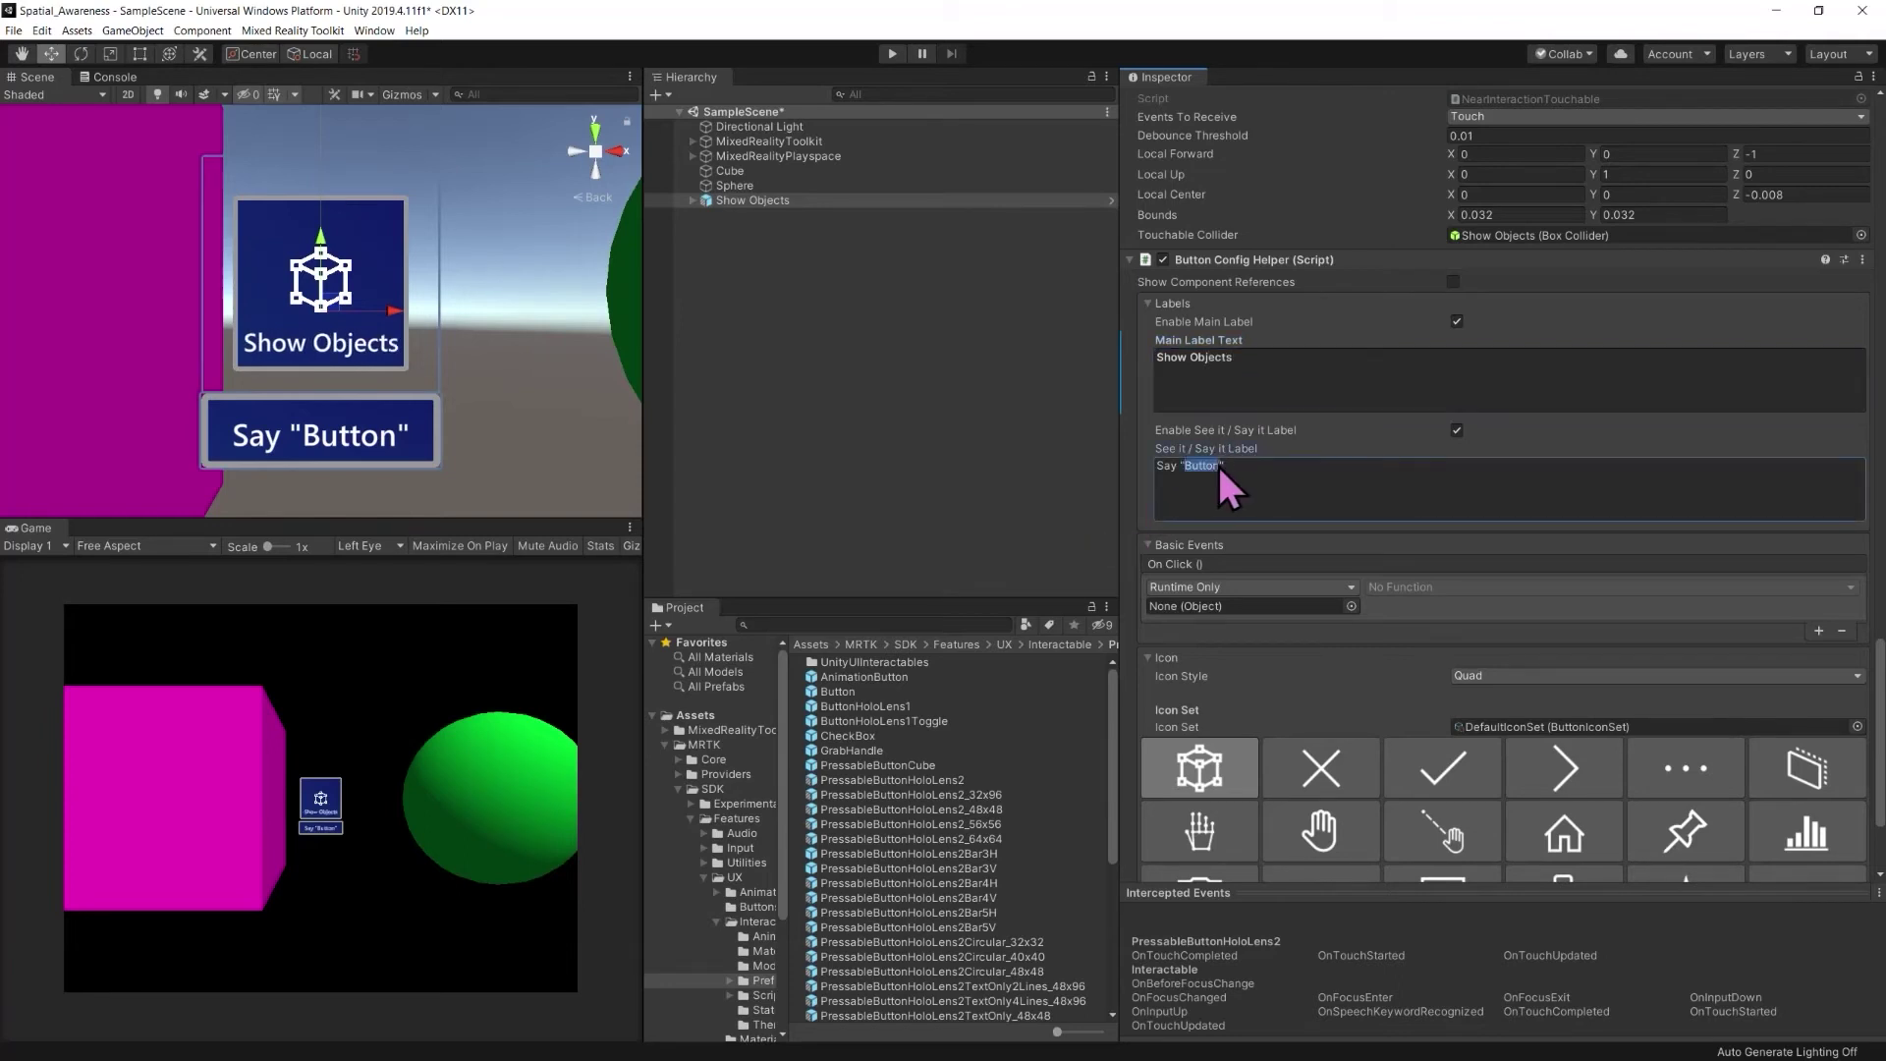
pyautogui.write('Show Objec')
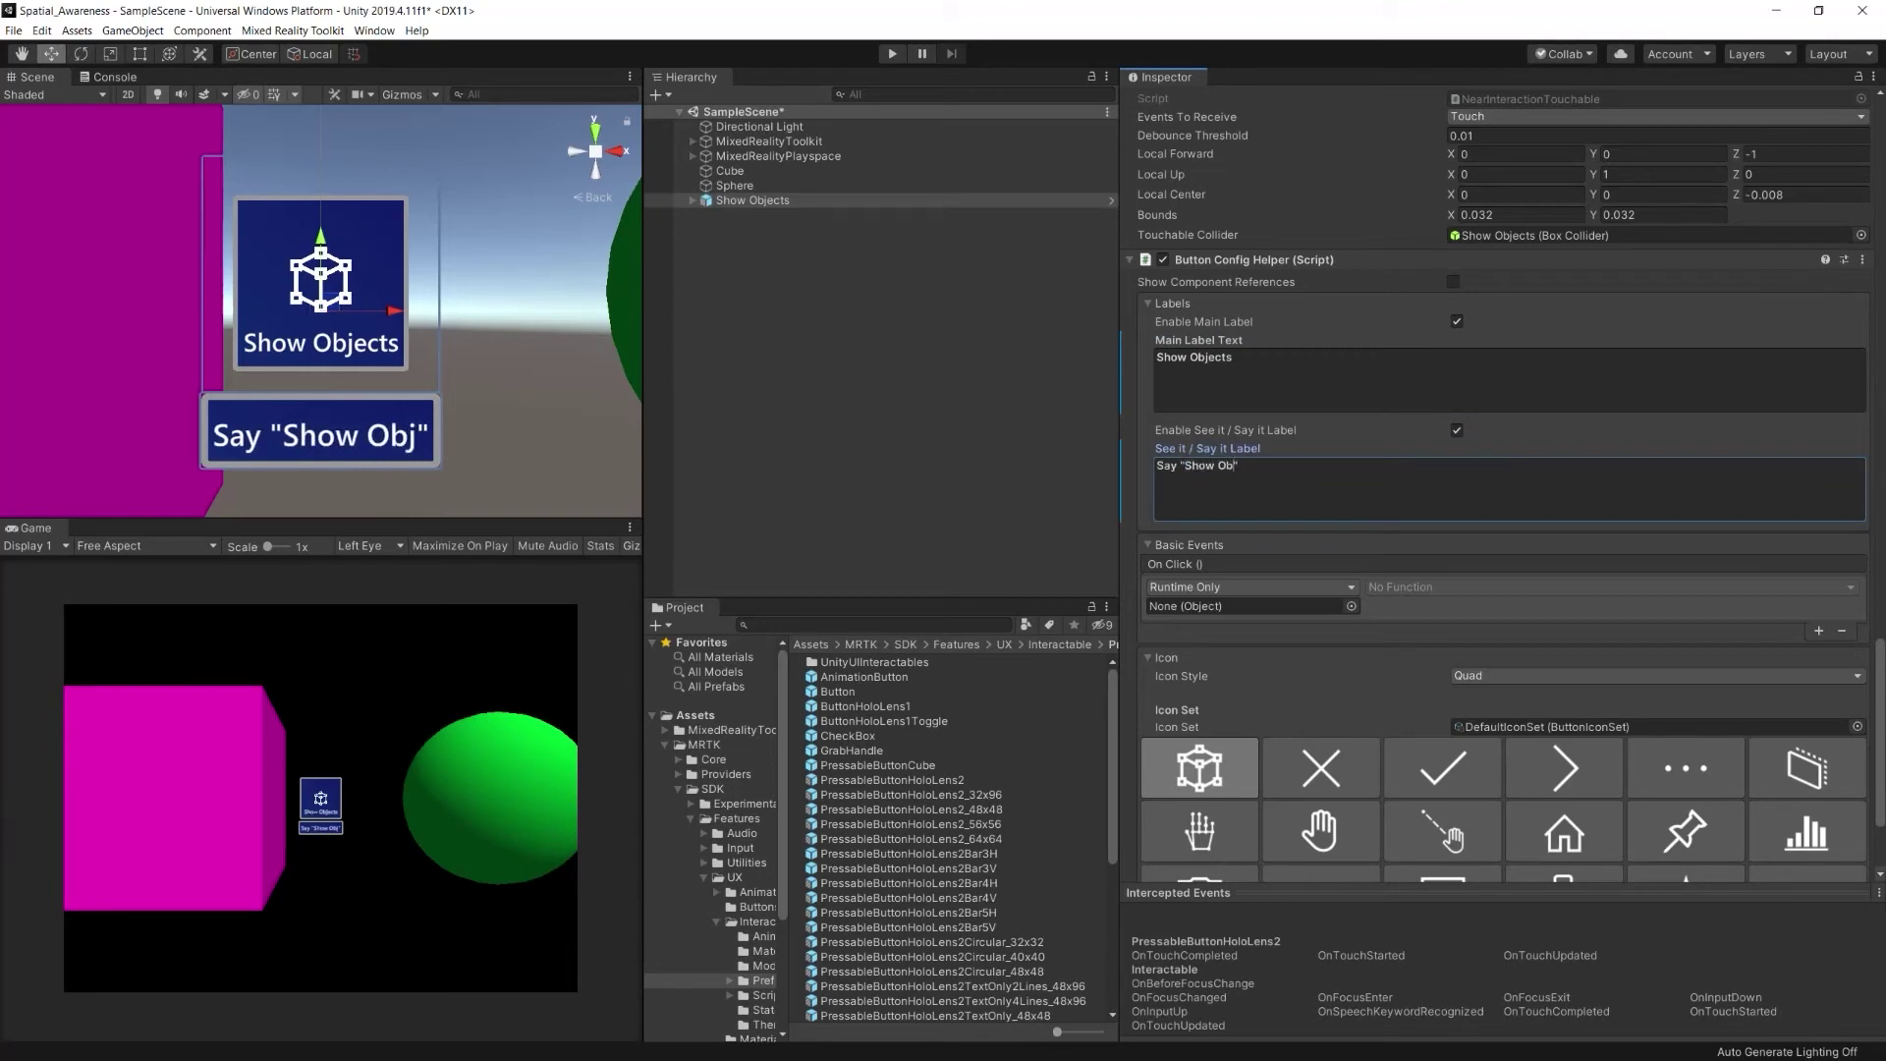
pyautogui.write('ts')
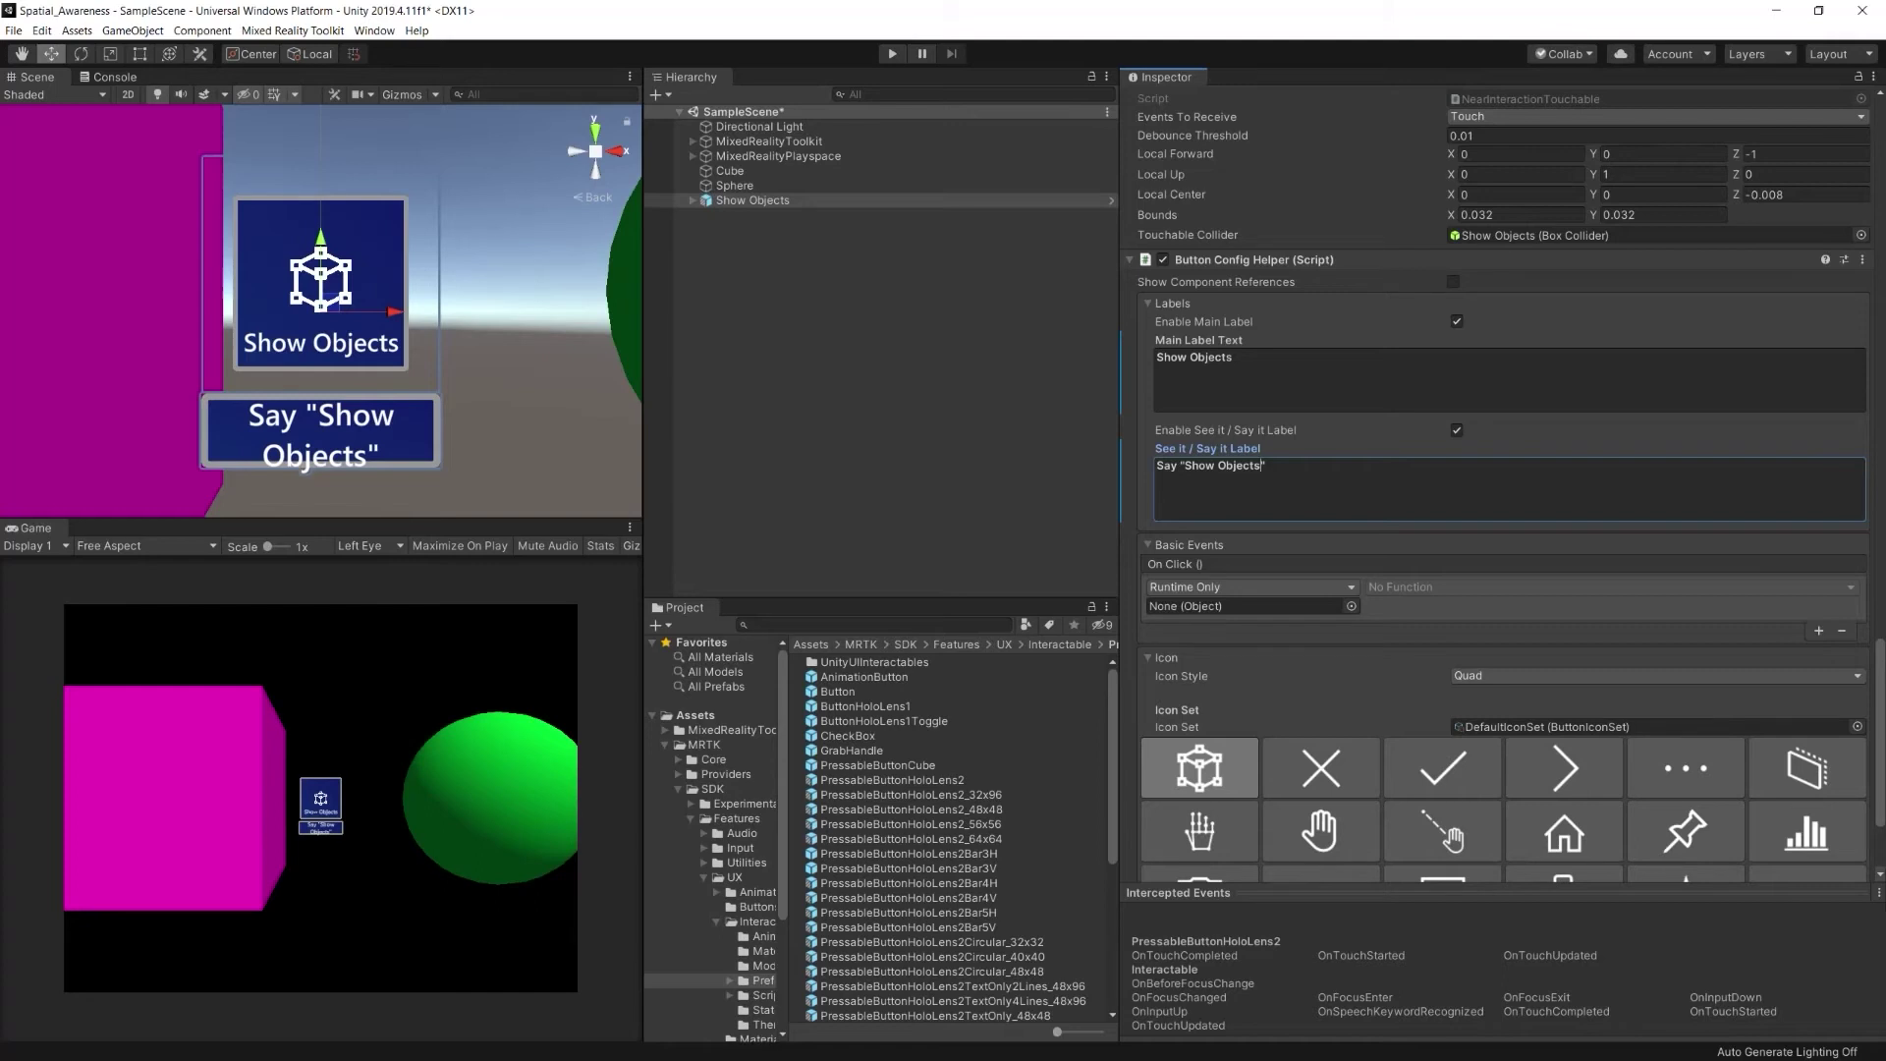
pyautogui.press('BackSpace')
pyautogui.press('BackSpace')
pyautogui.press('BackSpace')
pyautogui.press('BackSpace')
pyautogui.press('BackSpace')
pyautogui.press('BackSpace')
pyautogui.press('BackSpace')
pyautogui.press('BackSpace')
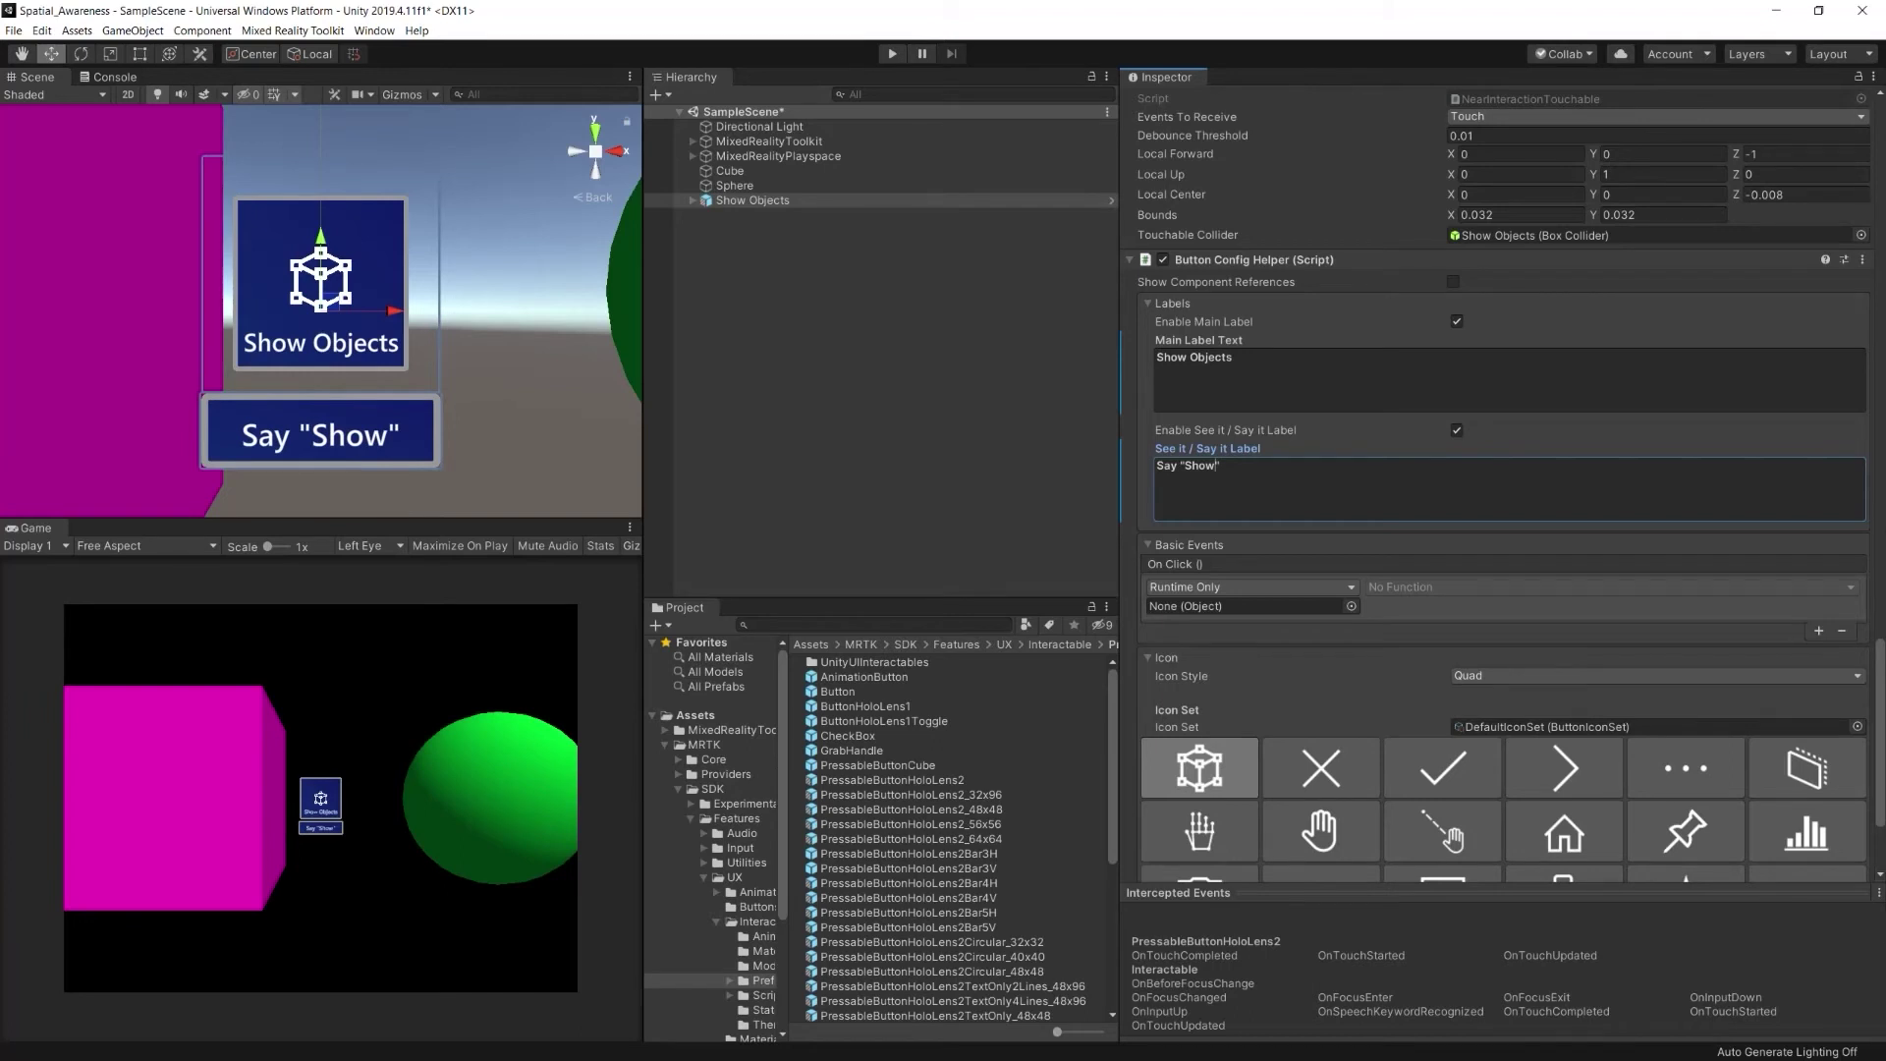
pyautogui.click(1340, 823)
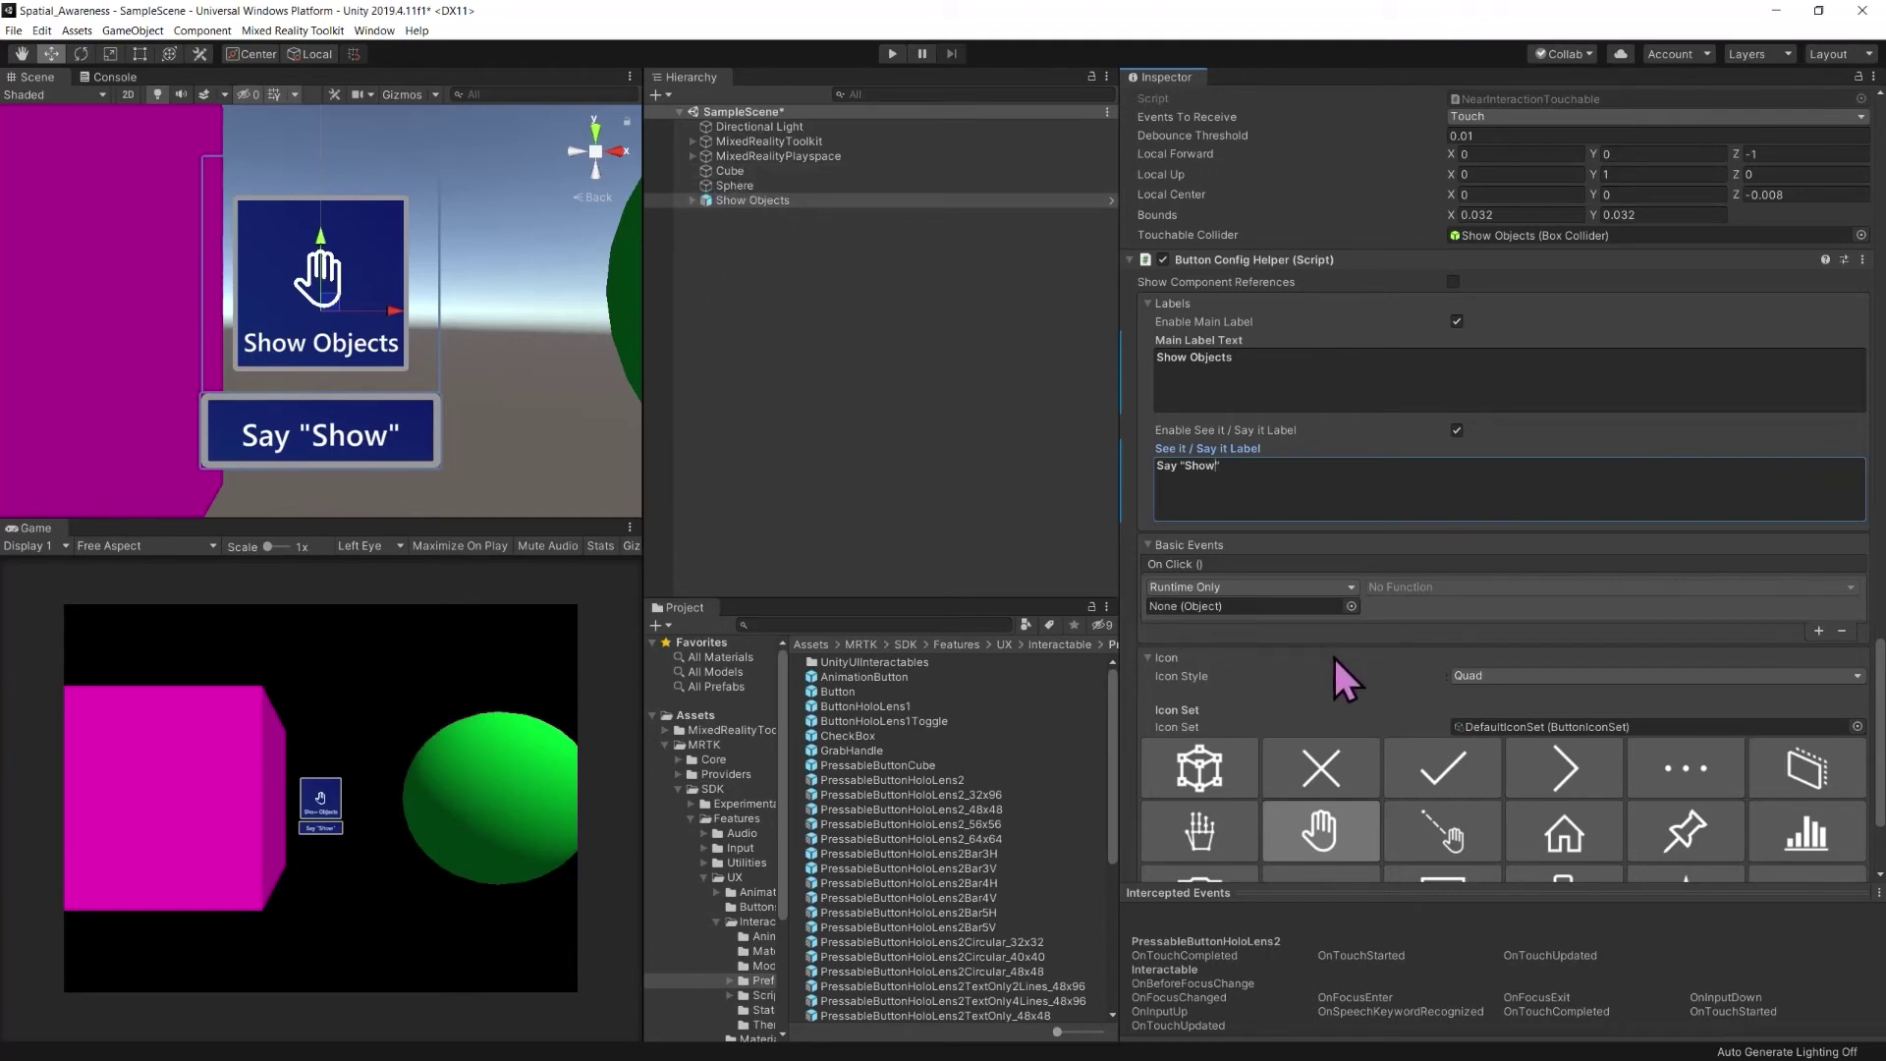
pyautogui.scroll(-3, 1518, 626)
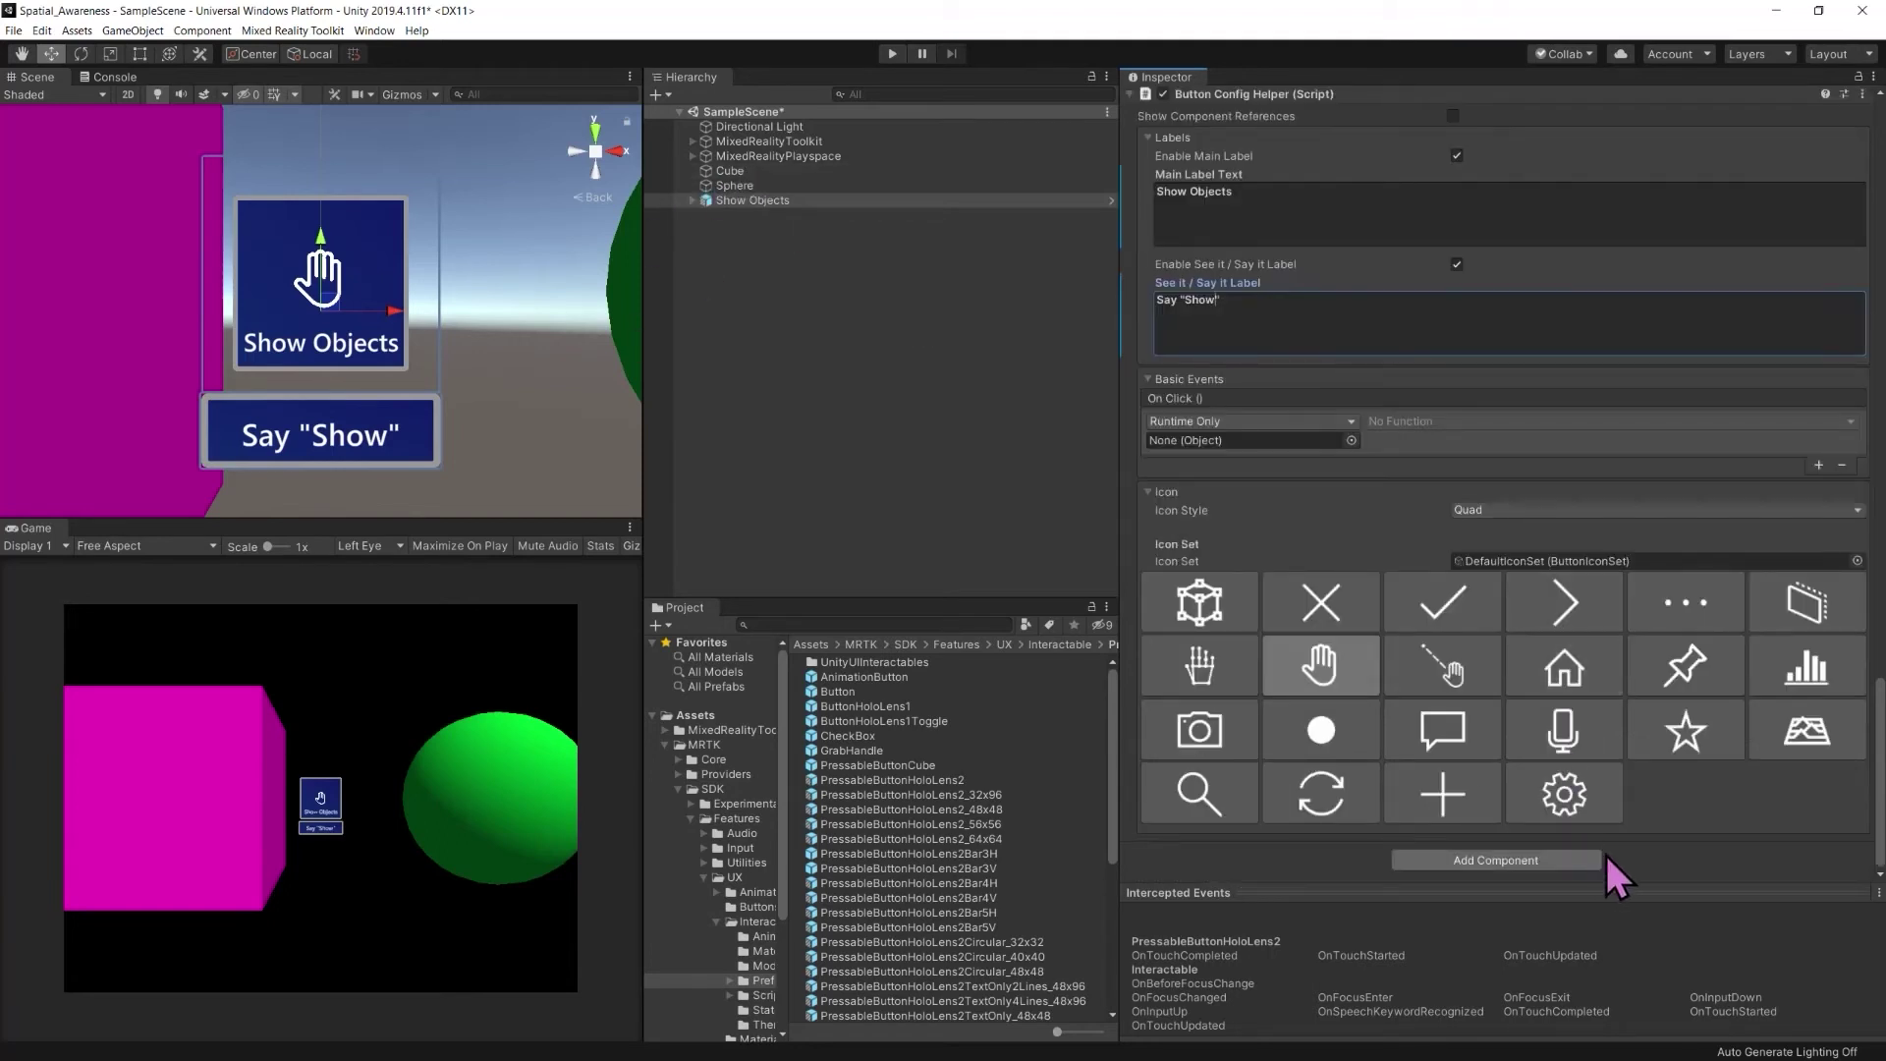
# Add an entry to the Show Objects button's Button Pressed event and assign the Cube as its target object
pyautogui.click(837, 200)
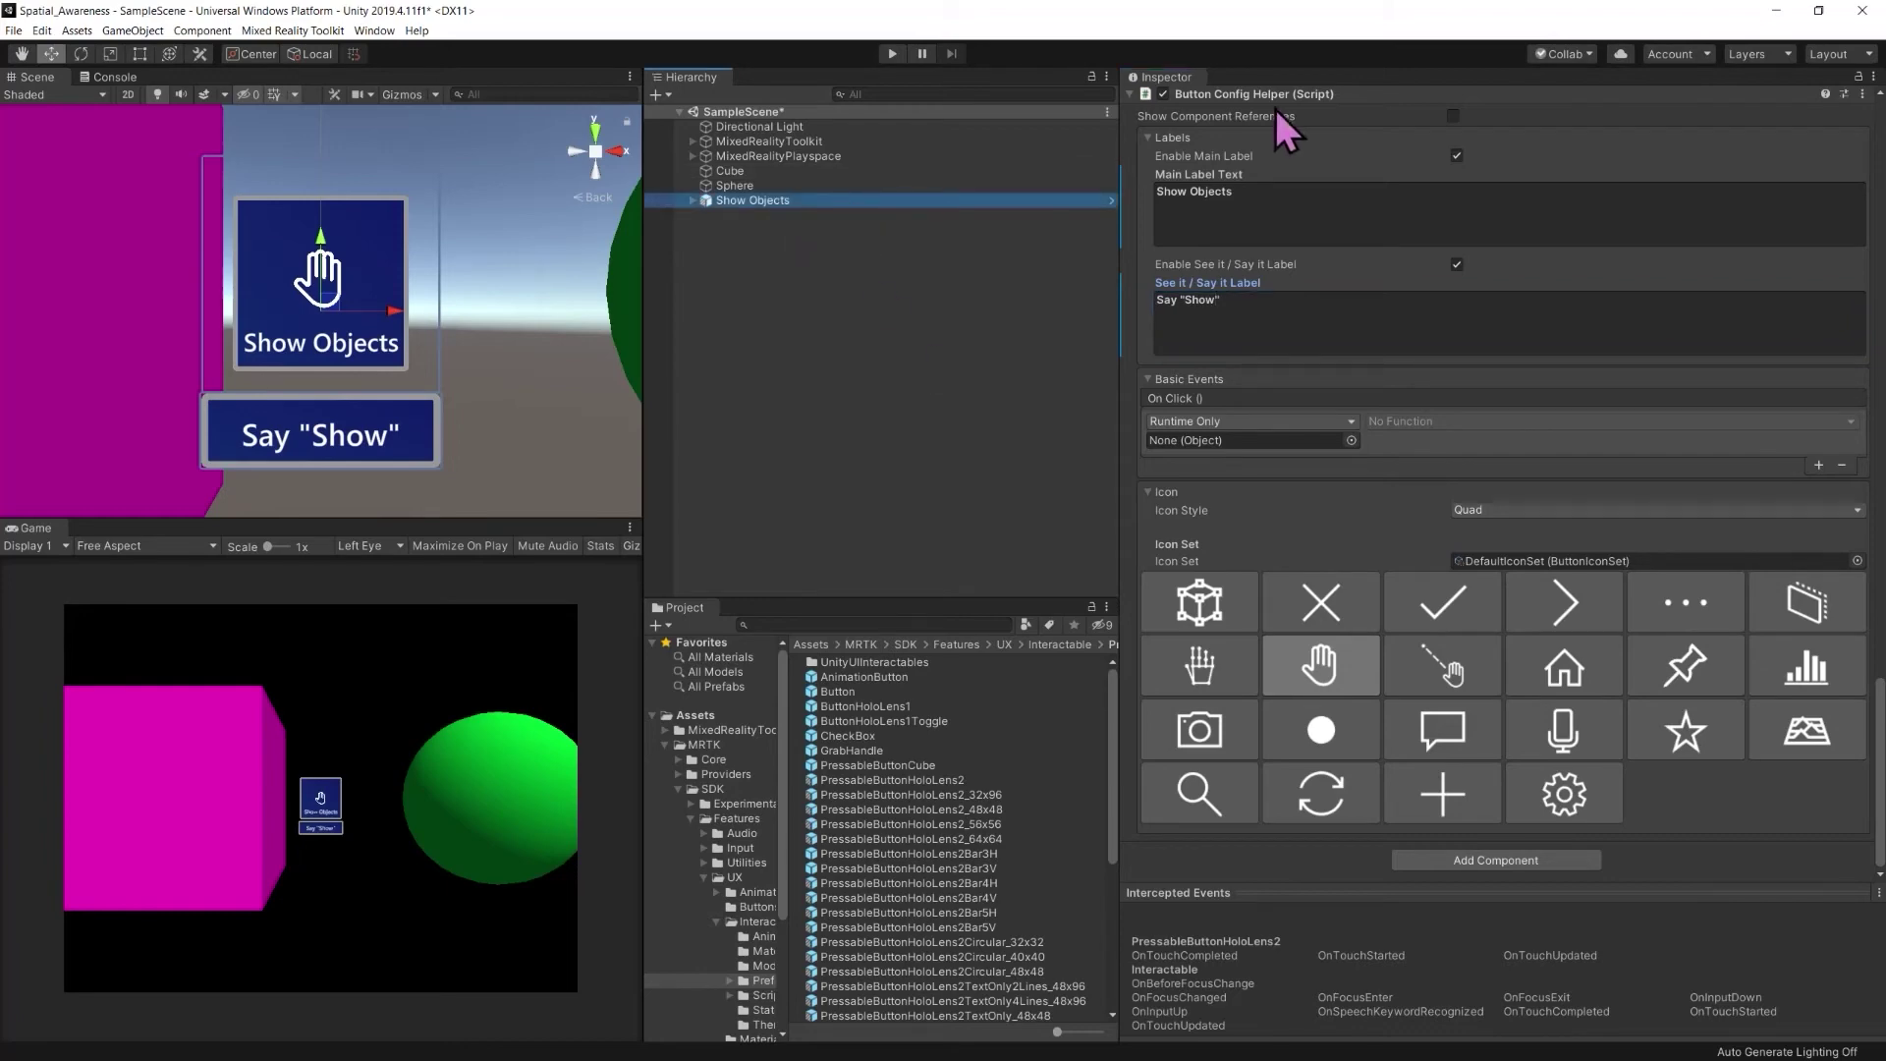
pyautogui.scroll(5, 1300, 333)
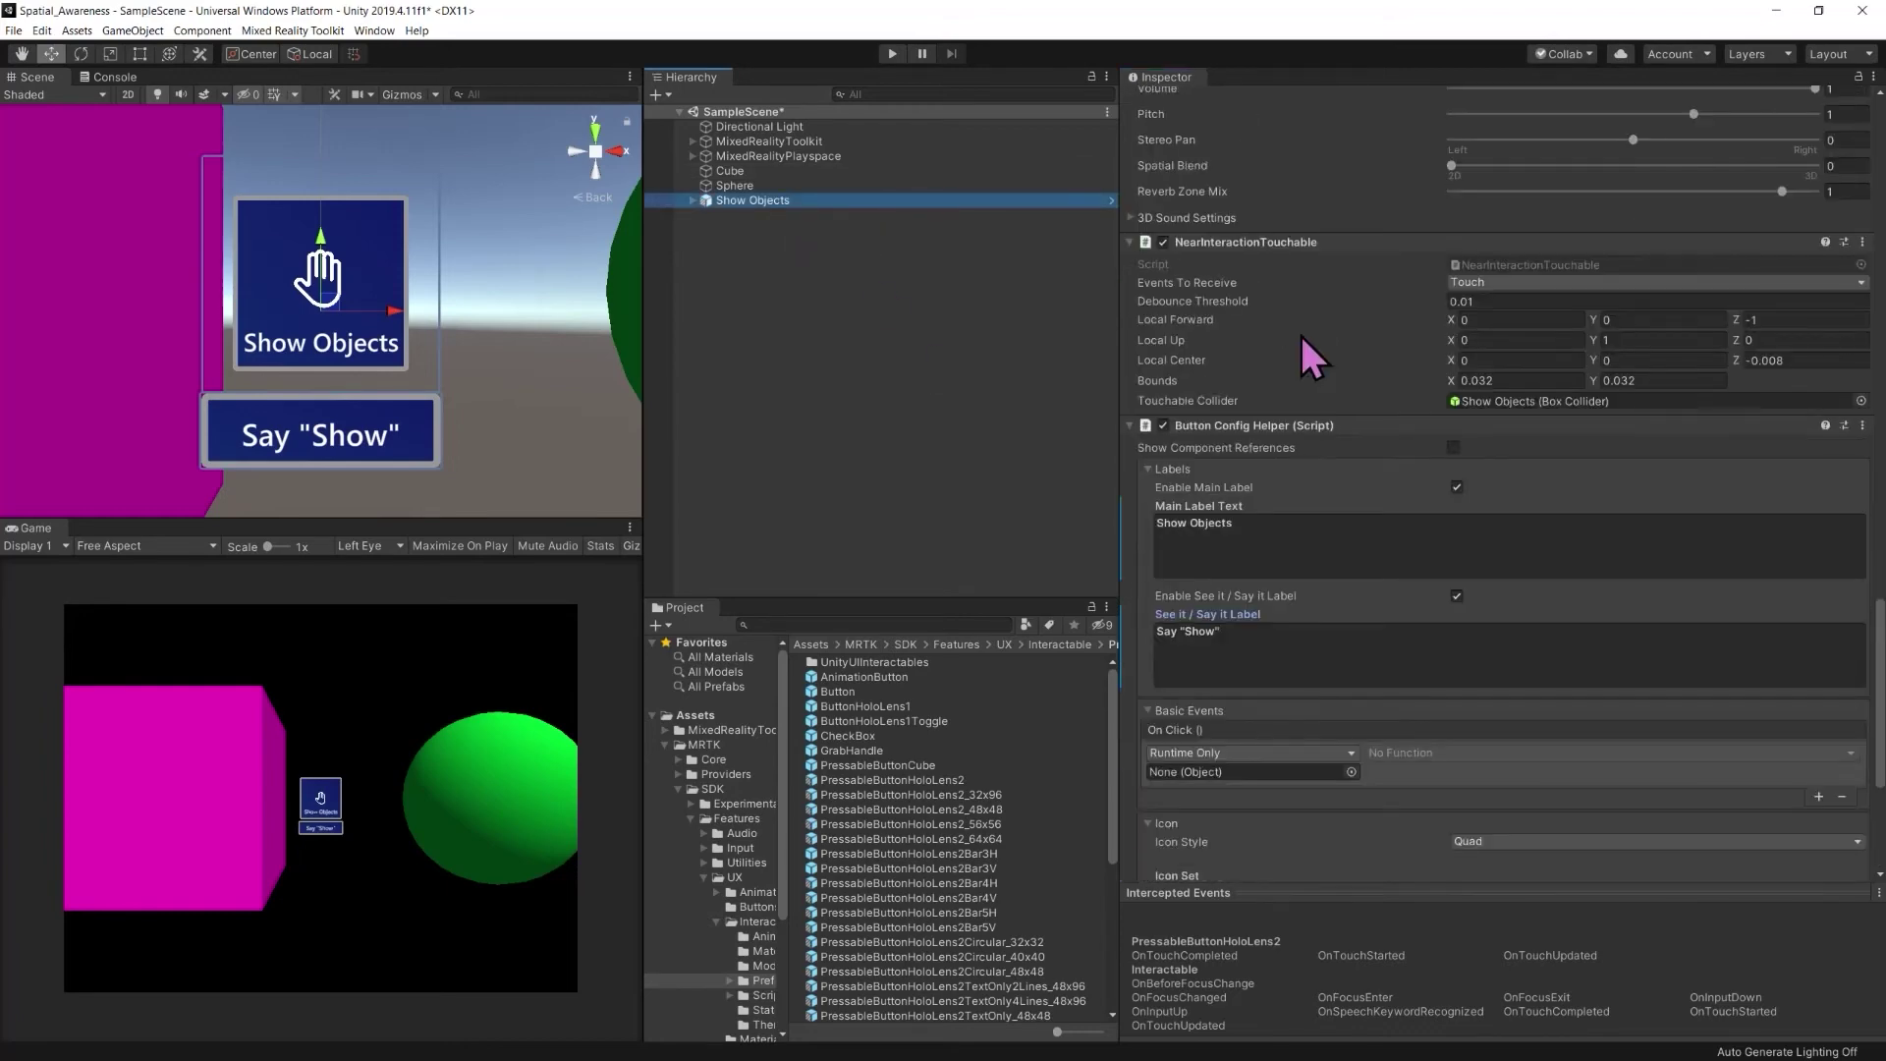
pyautogui.scroll(10, 1299, 333)
pyautogui.scroll(10, 1299, 333)
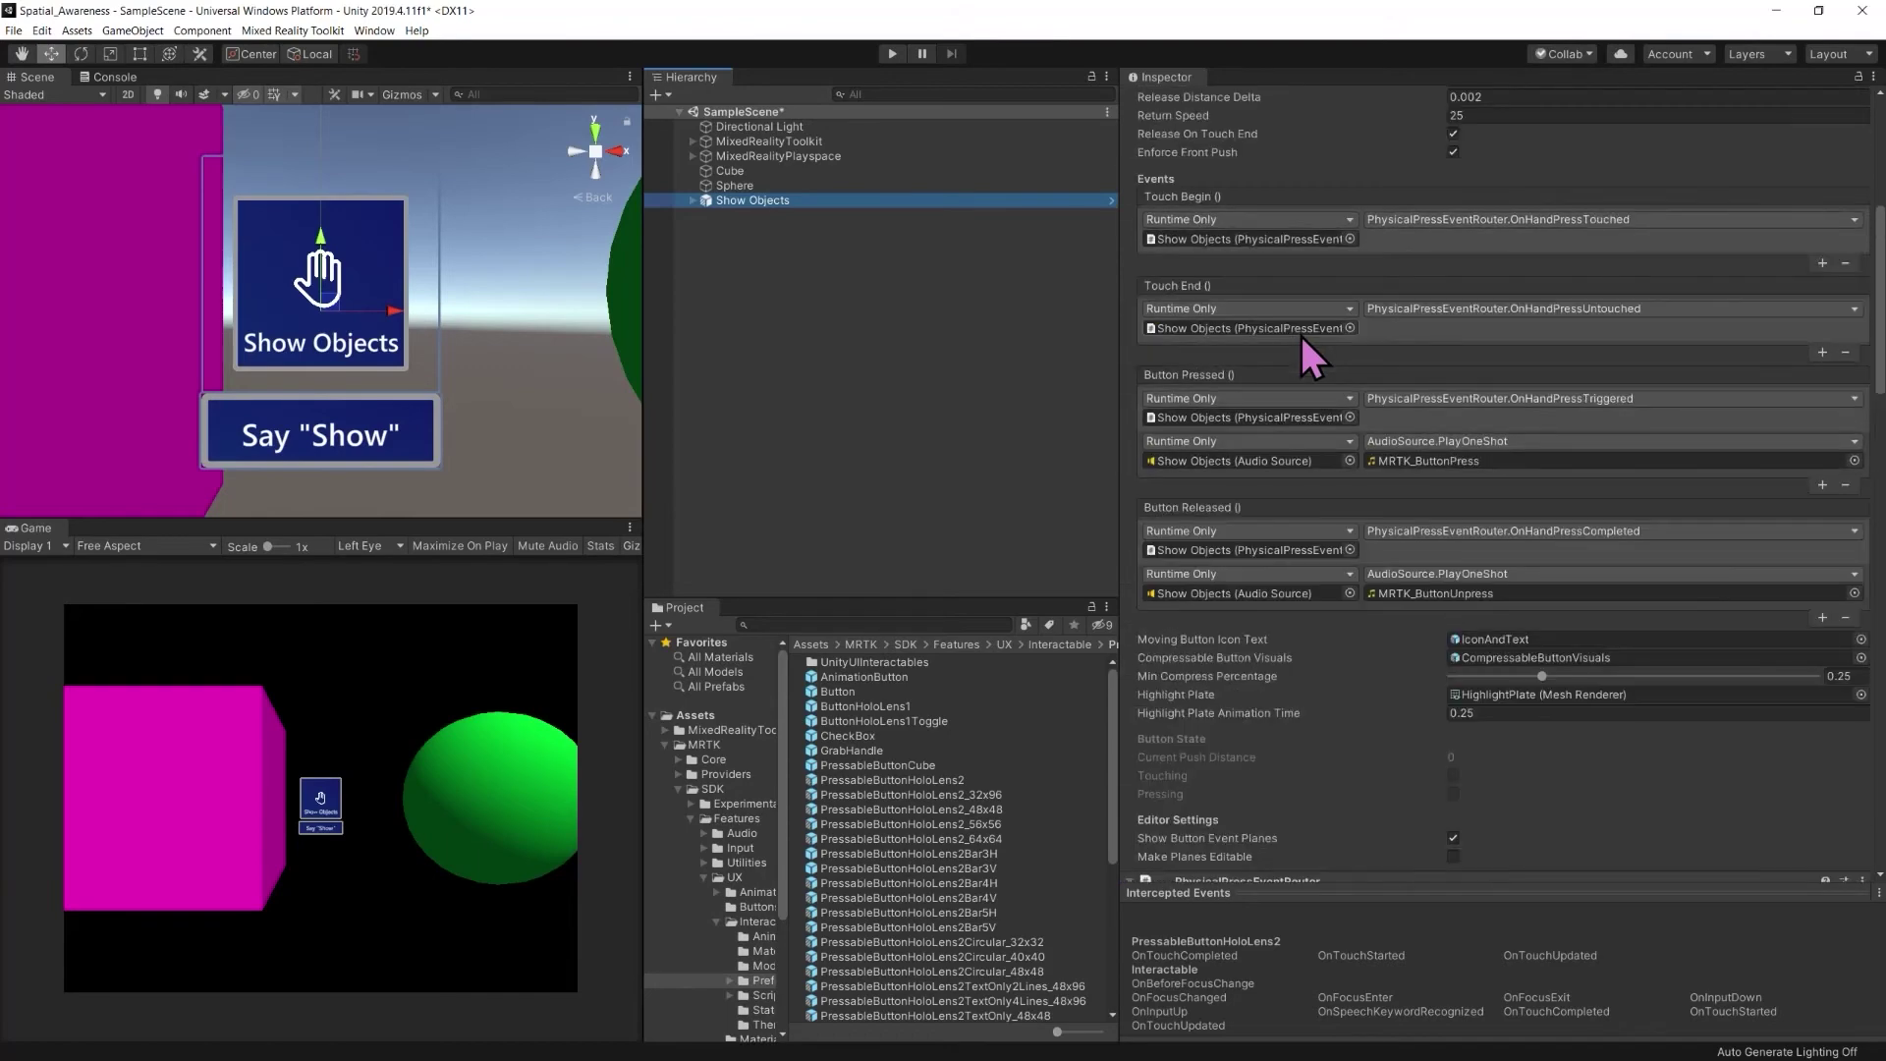
pyautogui.scroll(4, 1302, 337)
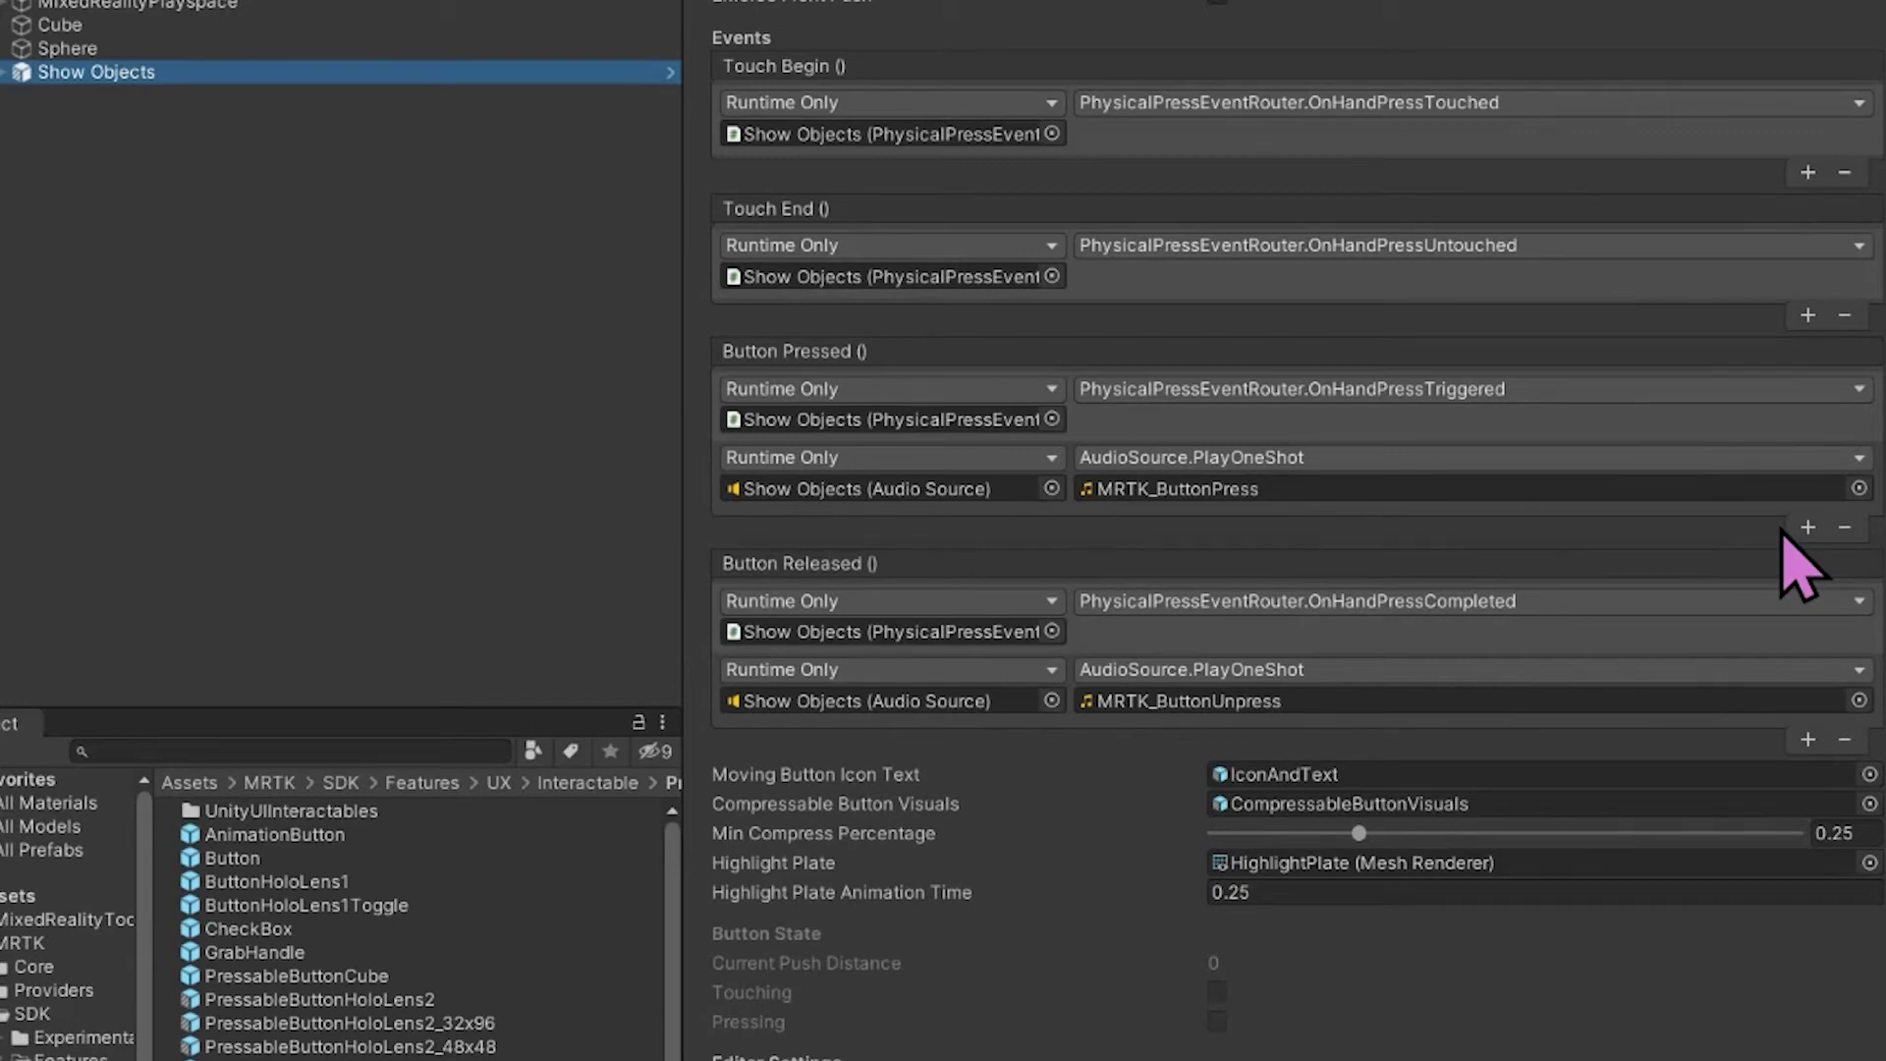
pyautogui.scroll(-3, 1768, 556)
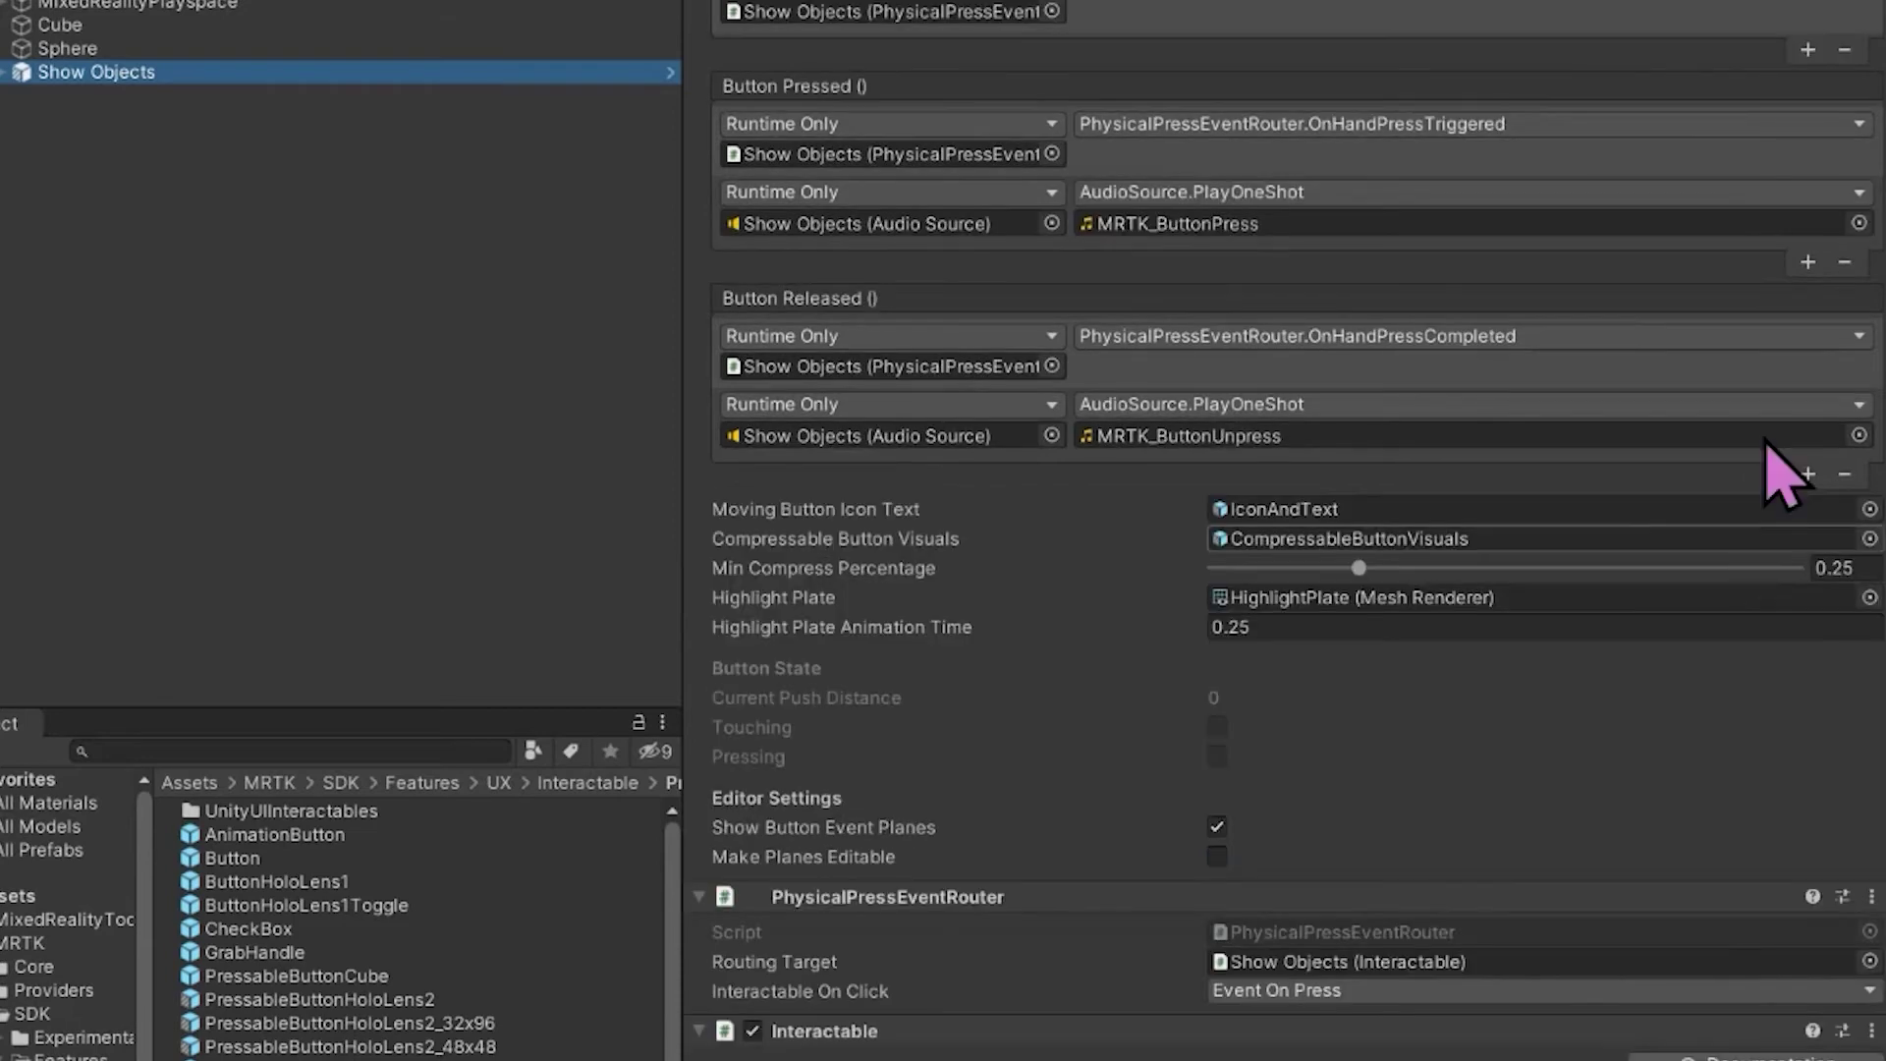
pyautogui.click(1808, 261)
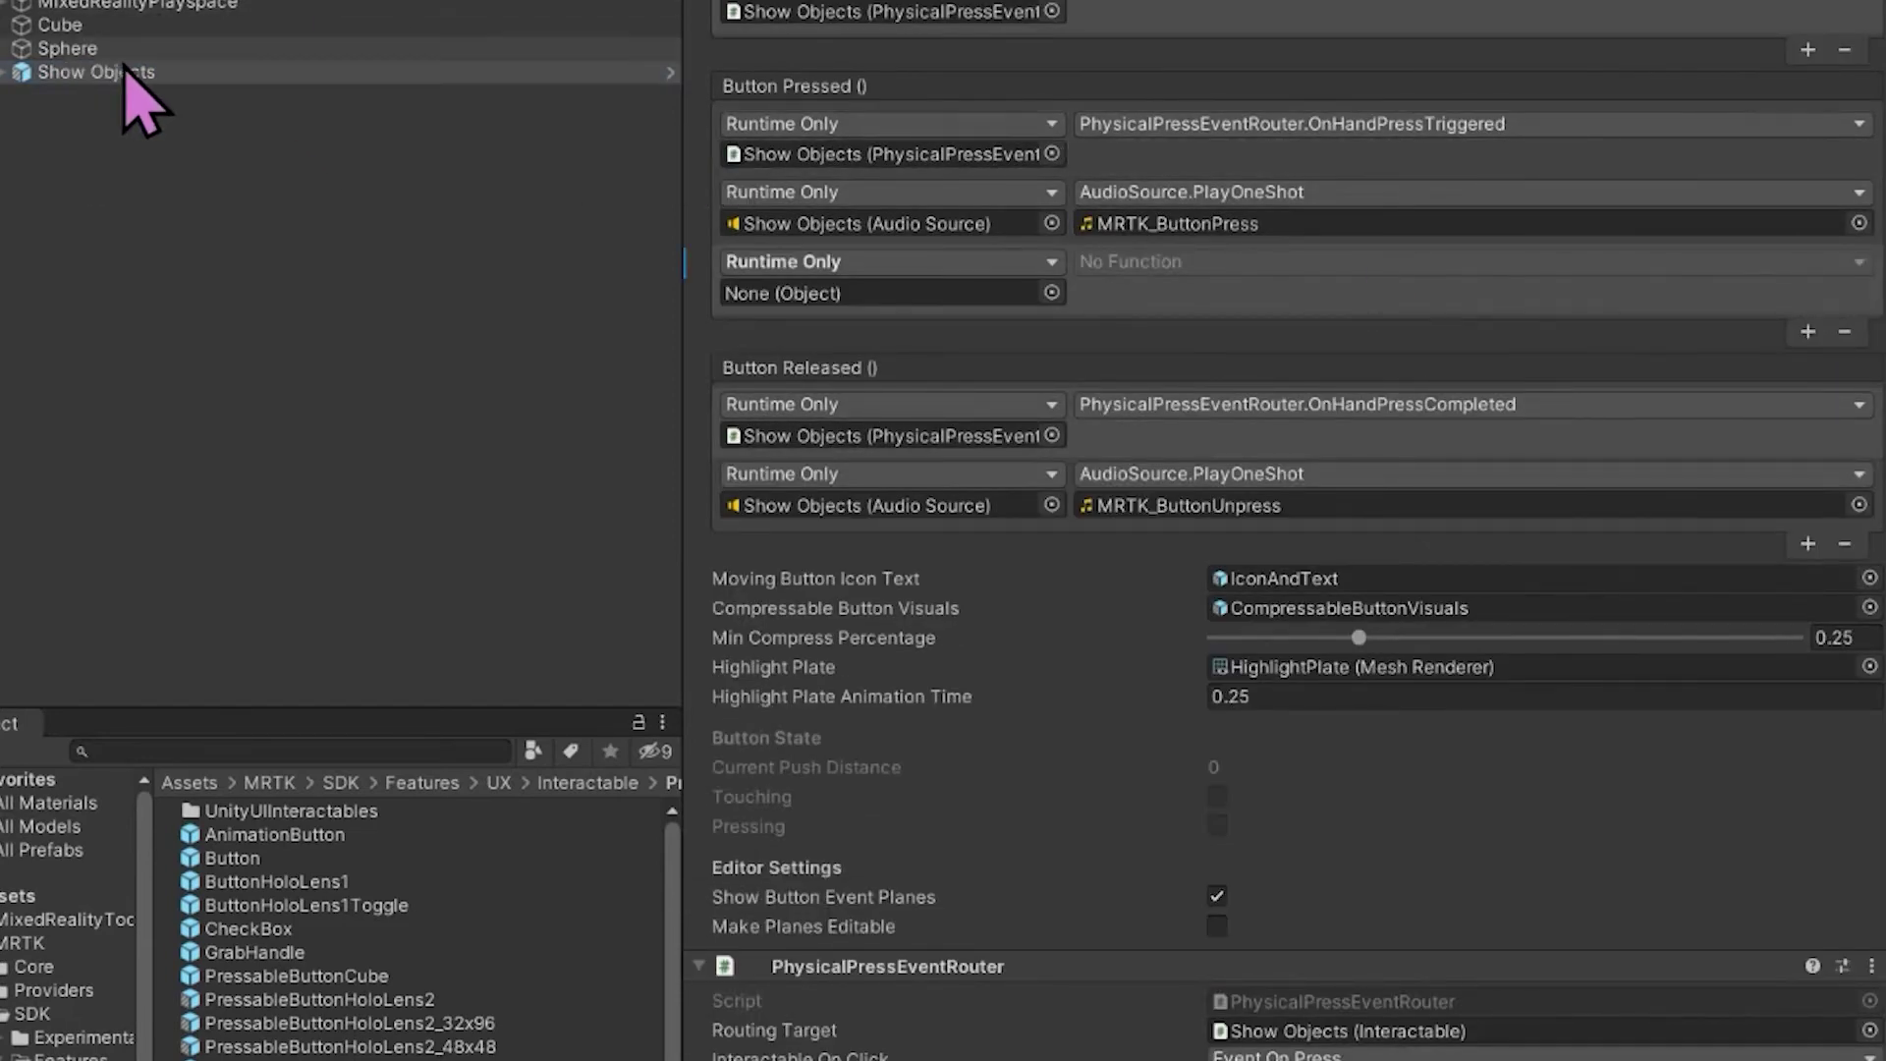
pyautogui.moveTo(140, 69); pyautogui.dragTo(853, 297)
pyautogui.click(110, 24)
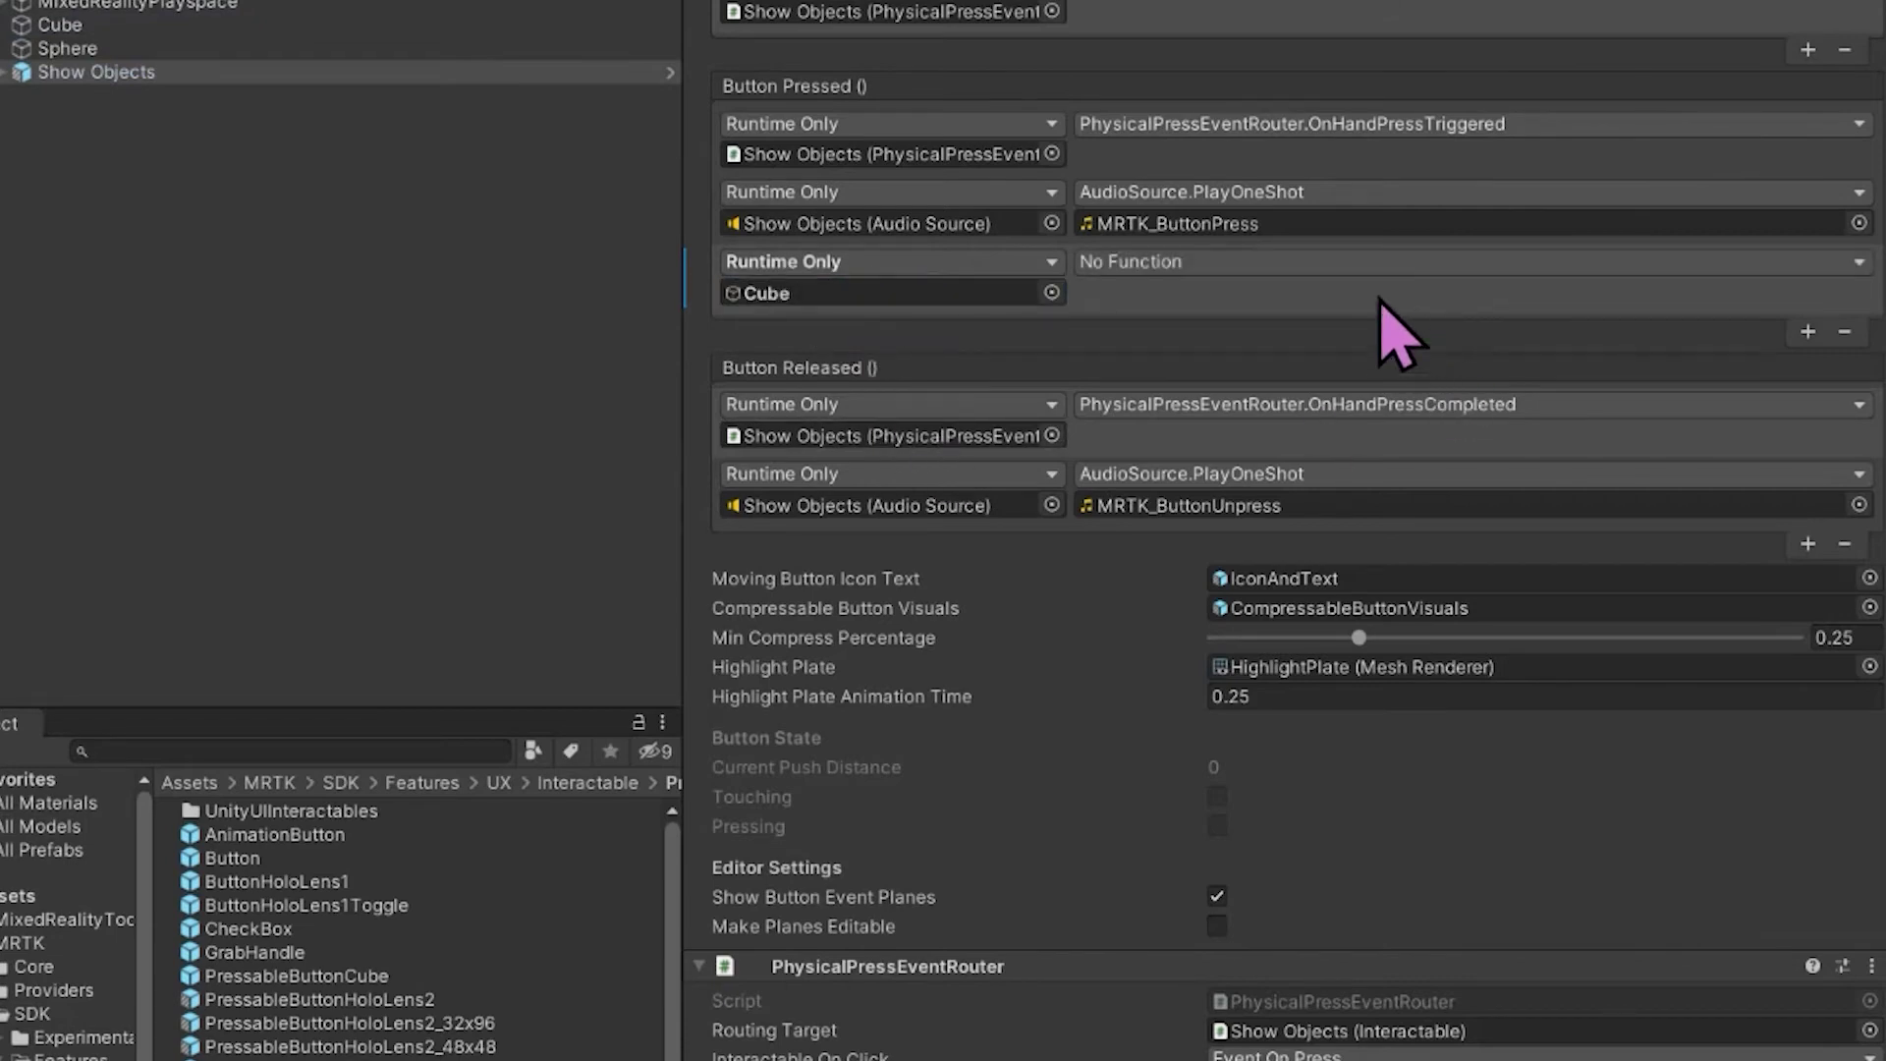
# Set the Cube entry in the Button Pressed event to call sceneObjects.showModel
pyautogui.click(1223, 263)
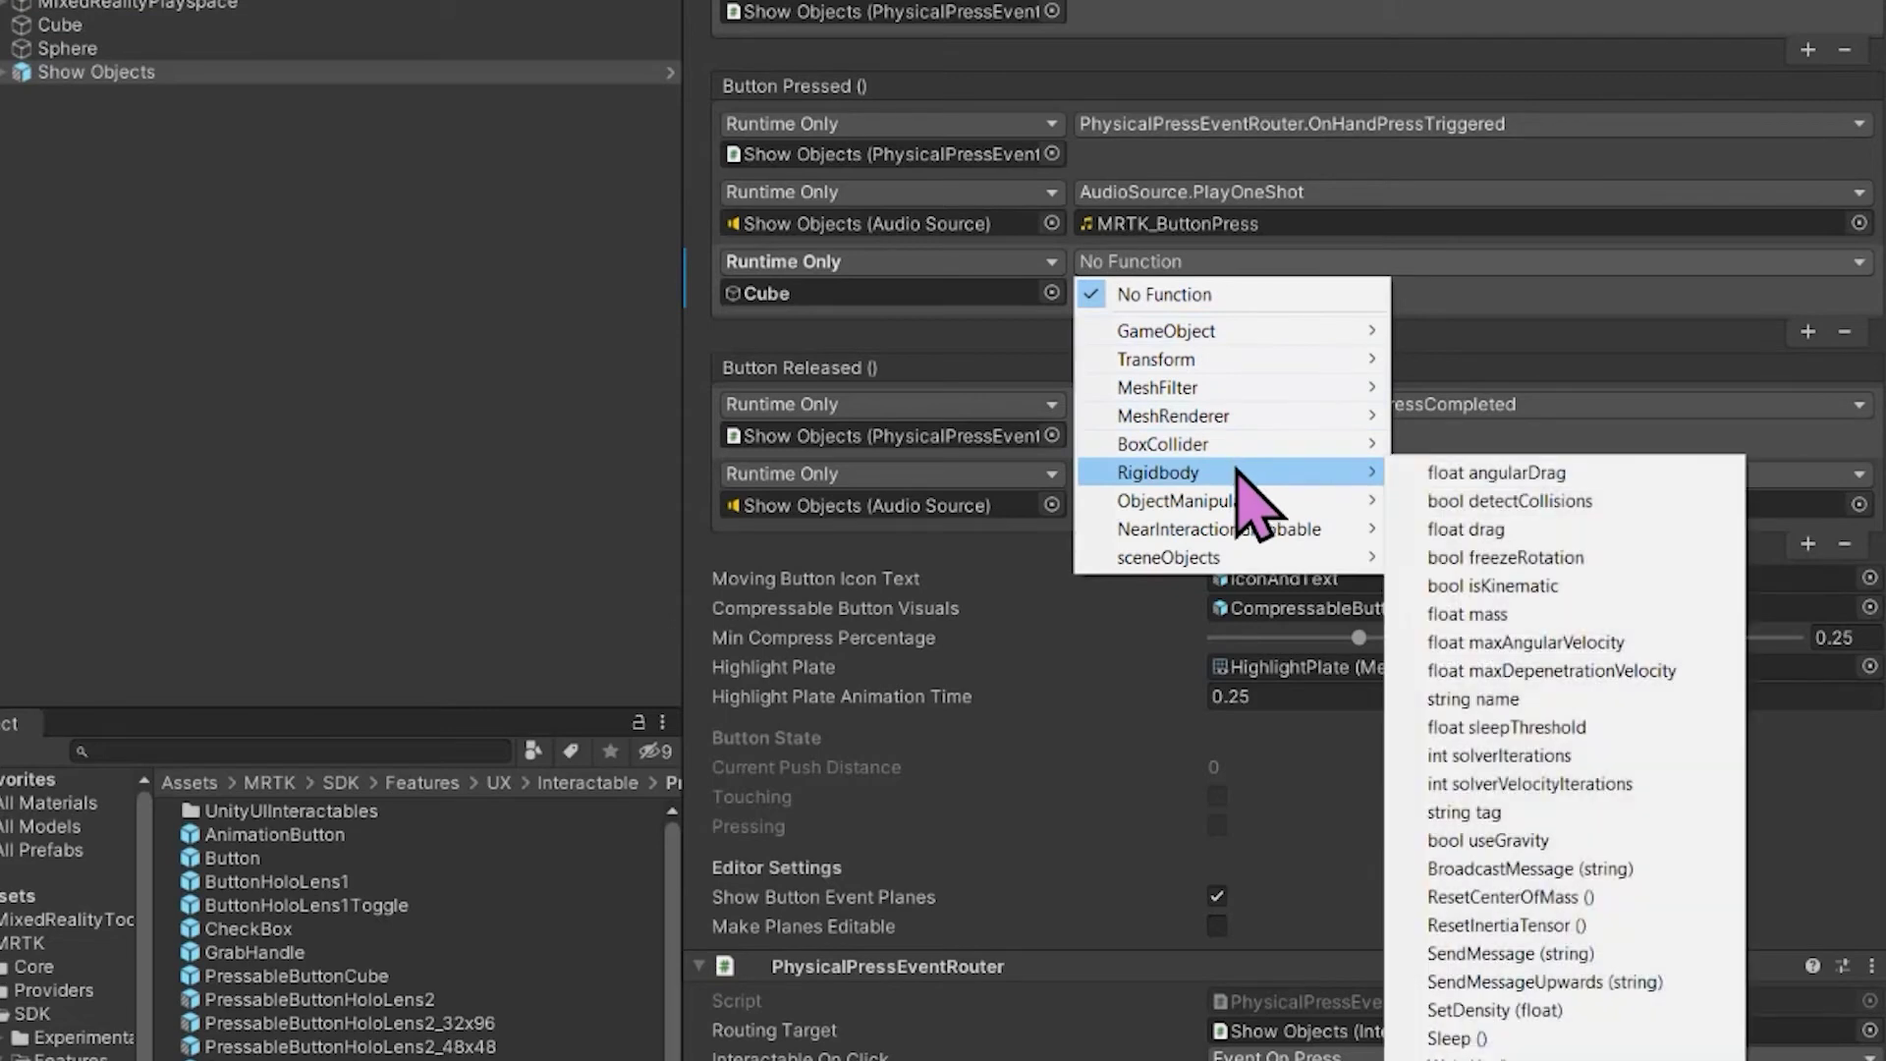
pyautogui.moveTo(1200, 558)
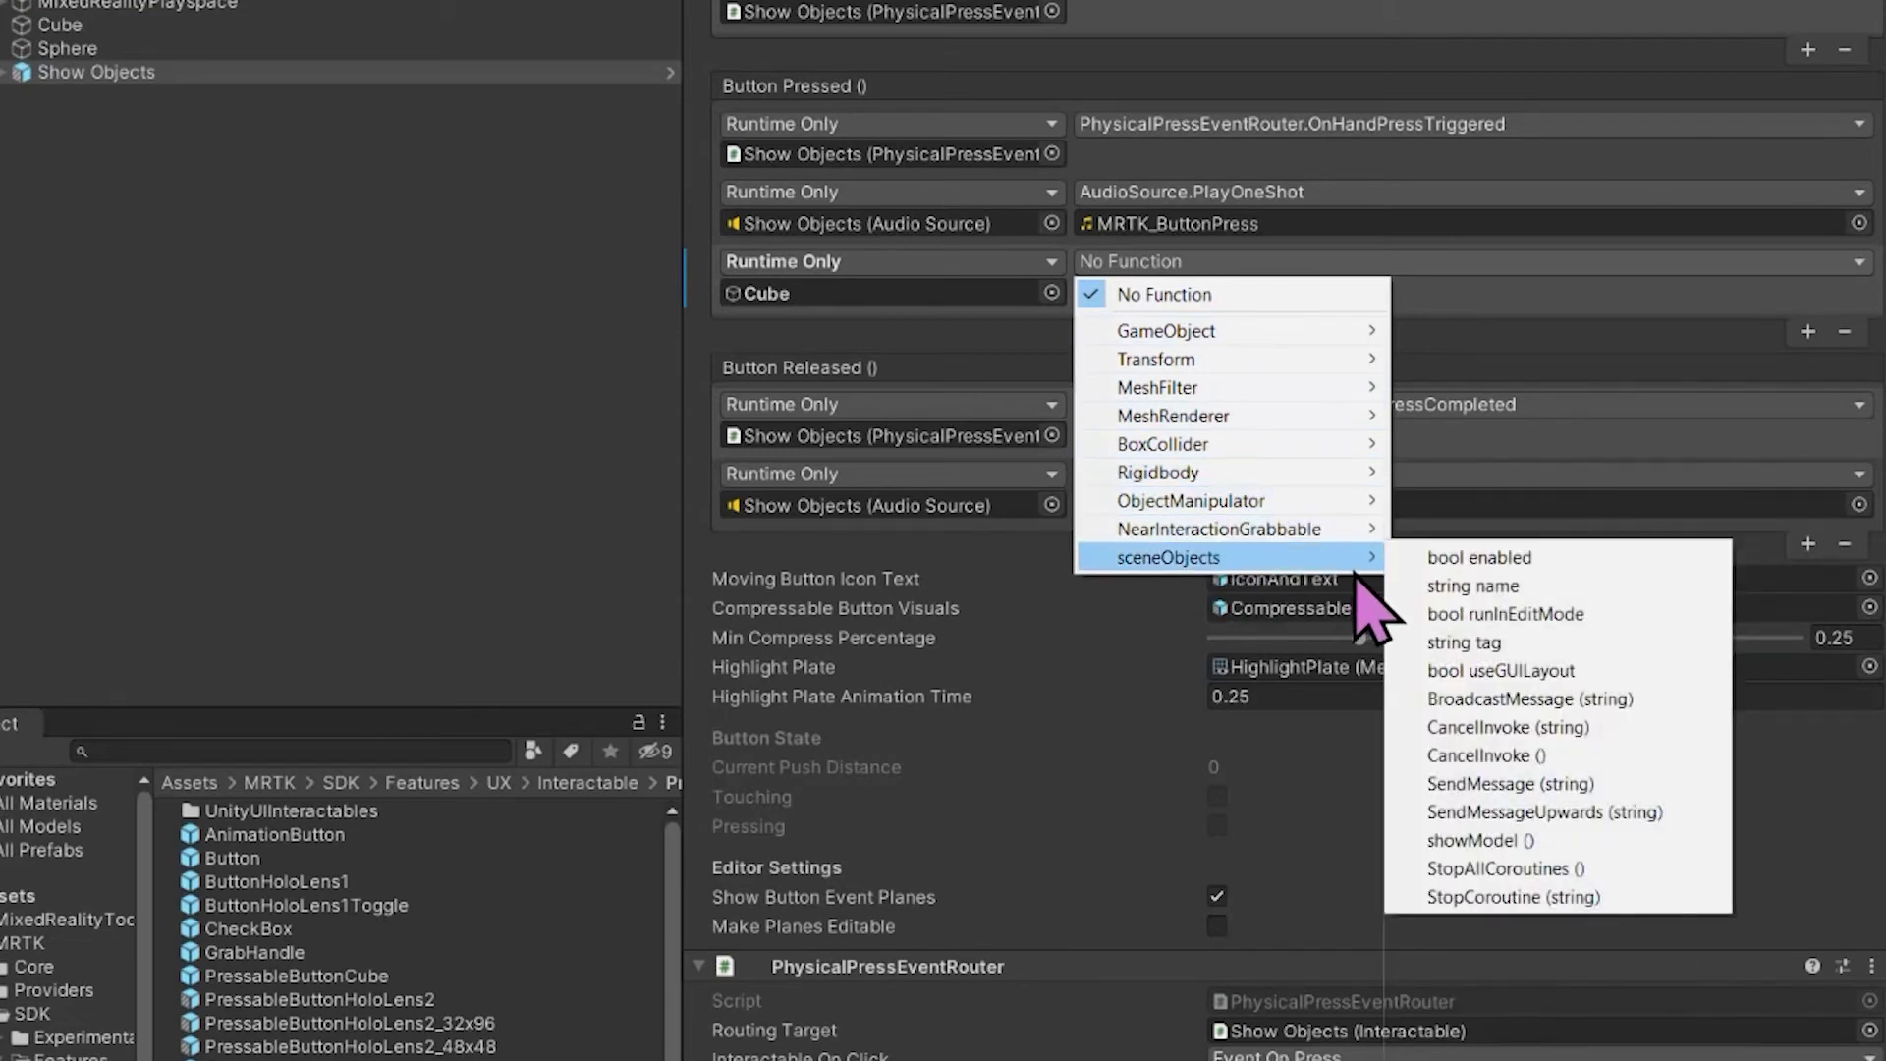
pyautogui.click(1521, 844)
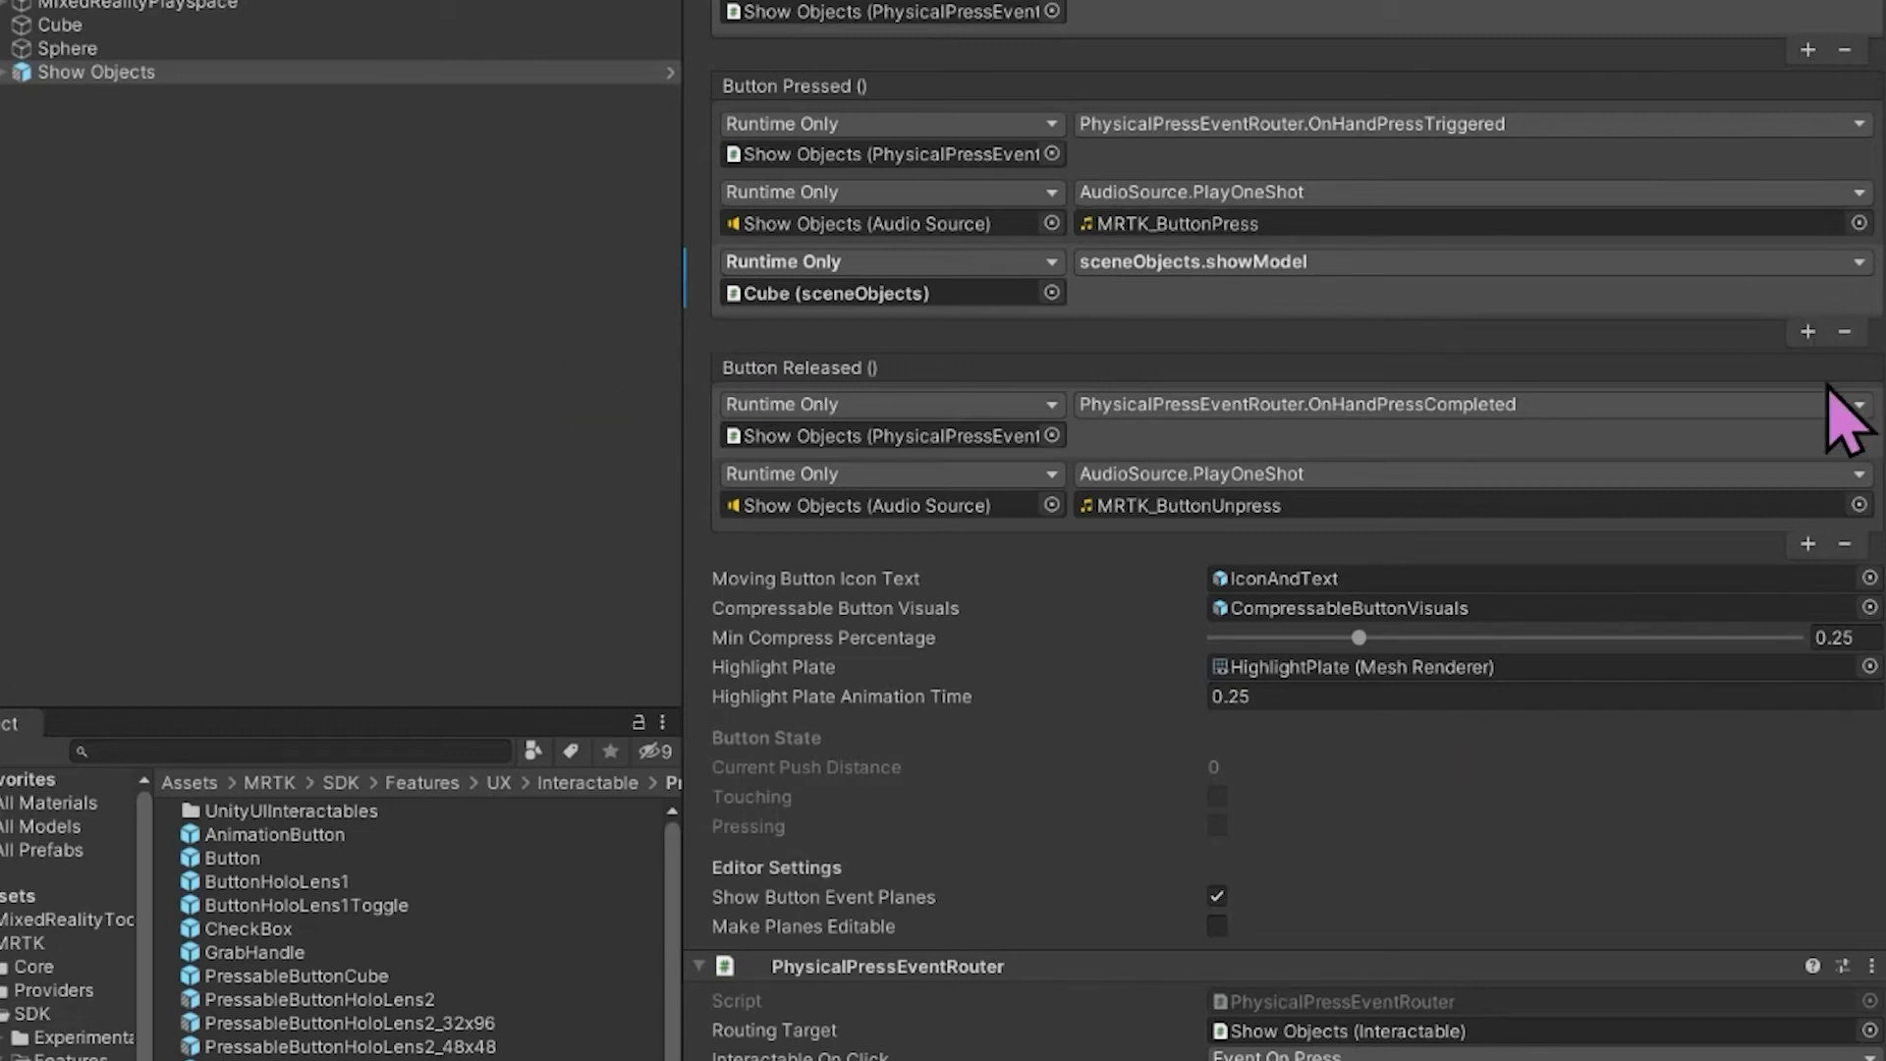
# Add another Button Pressed entry targeting the Sphere, have it call sceneObjects.showModel, and deselect the button
pyautogui.click(1808, 331)
pyautogui.moveTo(126, 72); pyautogui.dragTo(865, 373)
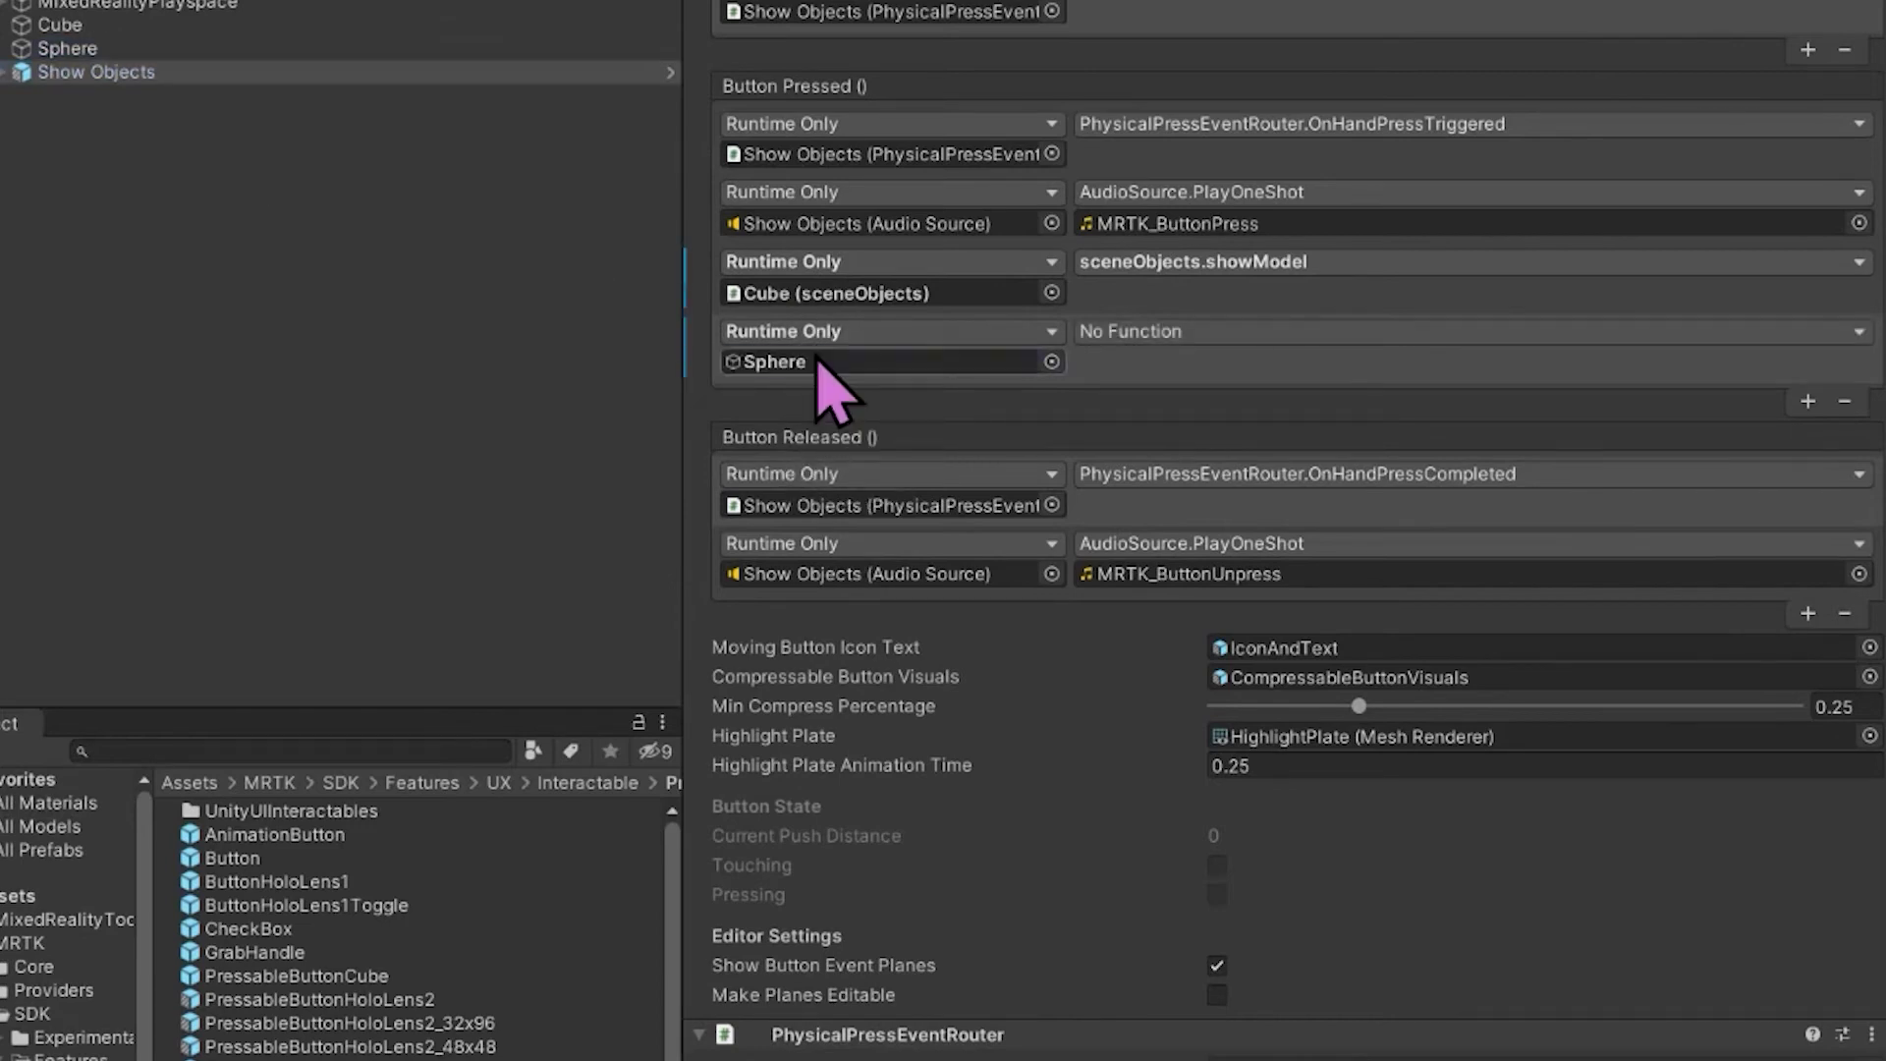
pyautogui.click(1131, 333)
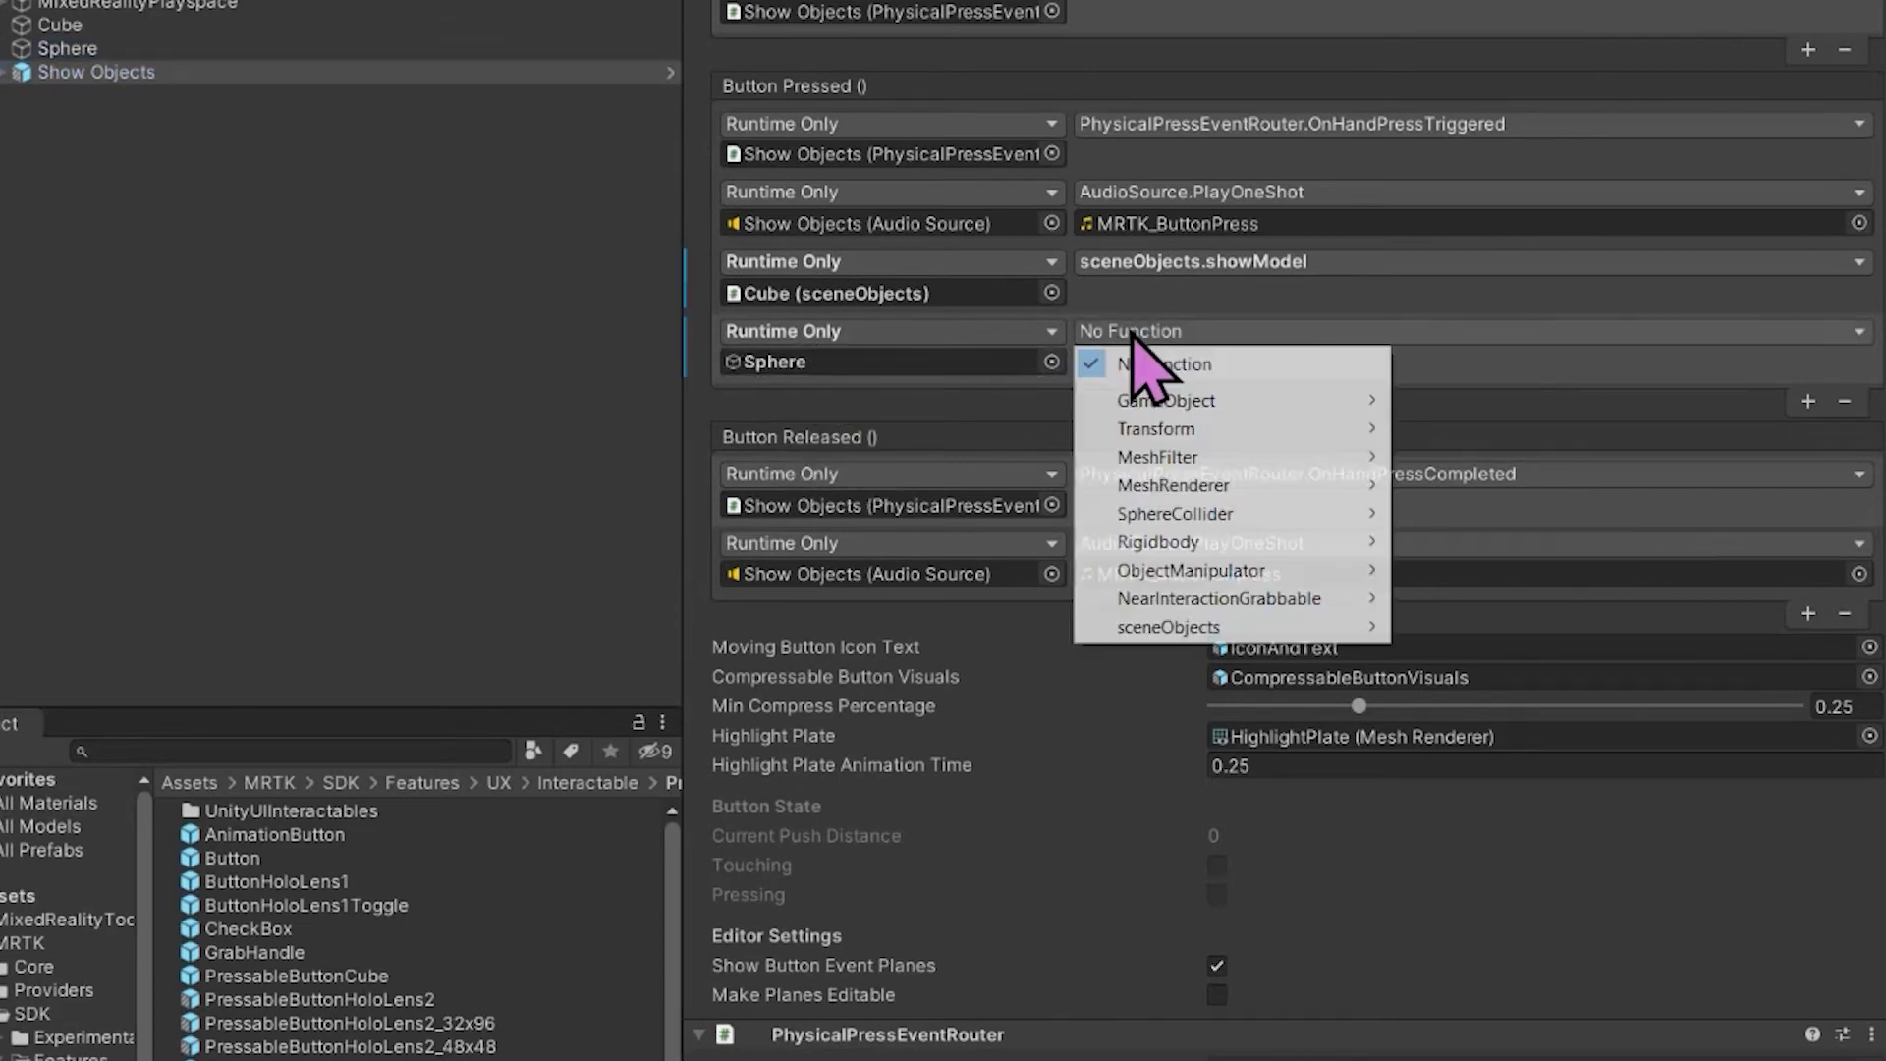
pyautogui.moveTo(1232, 633)
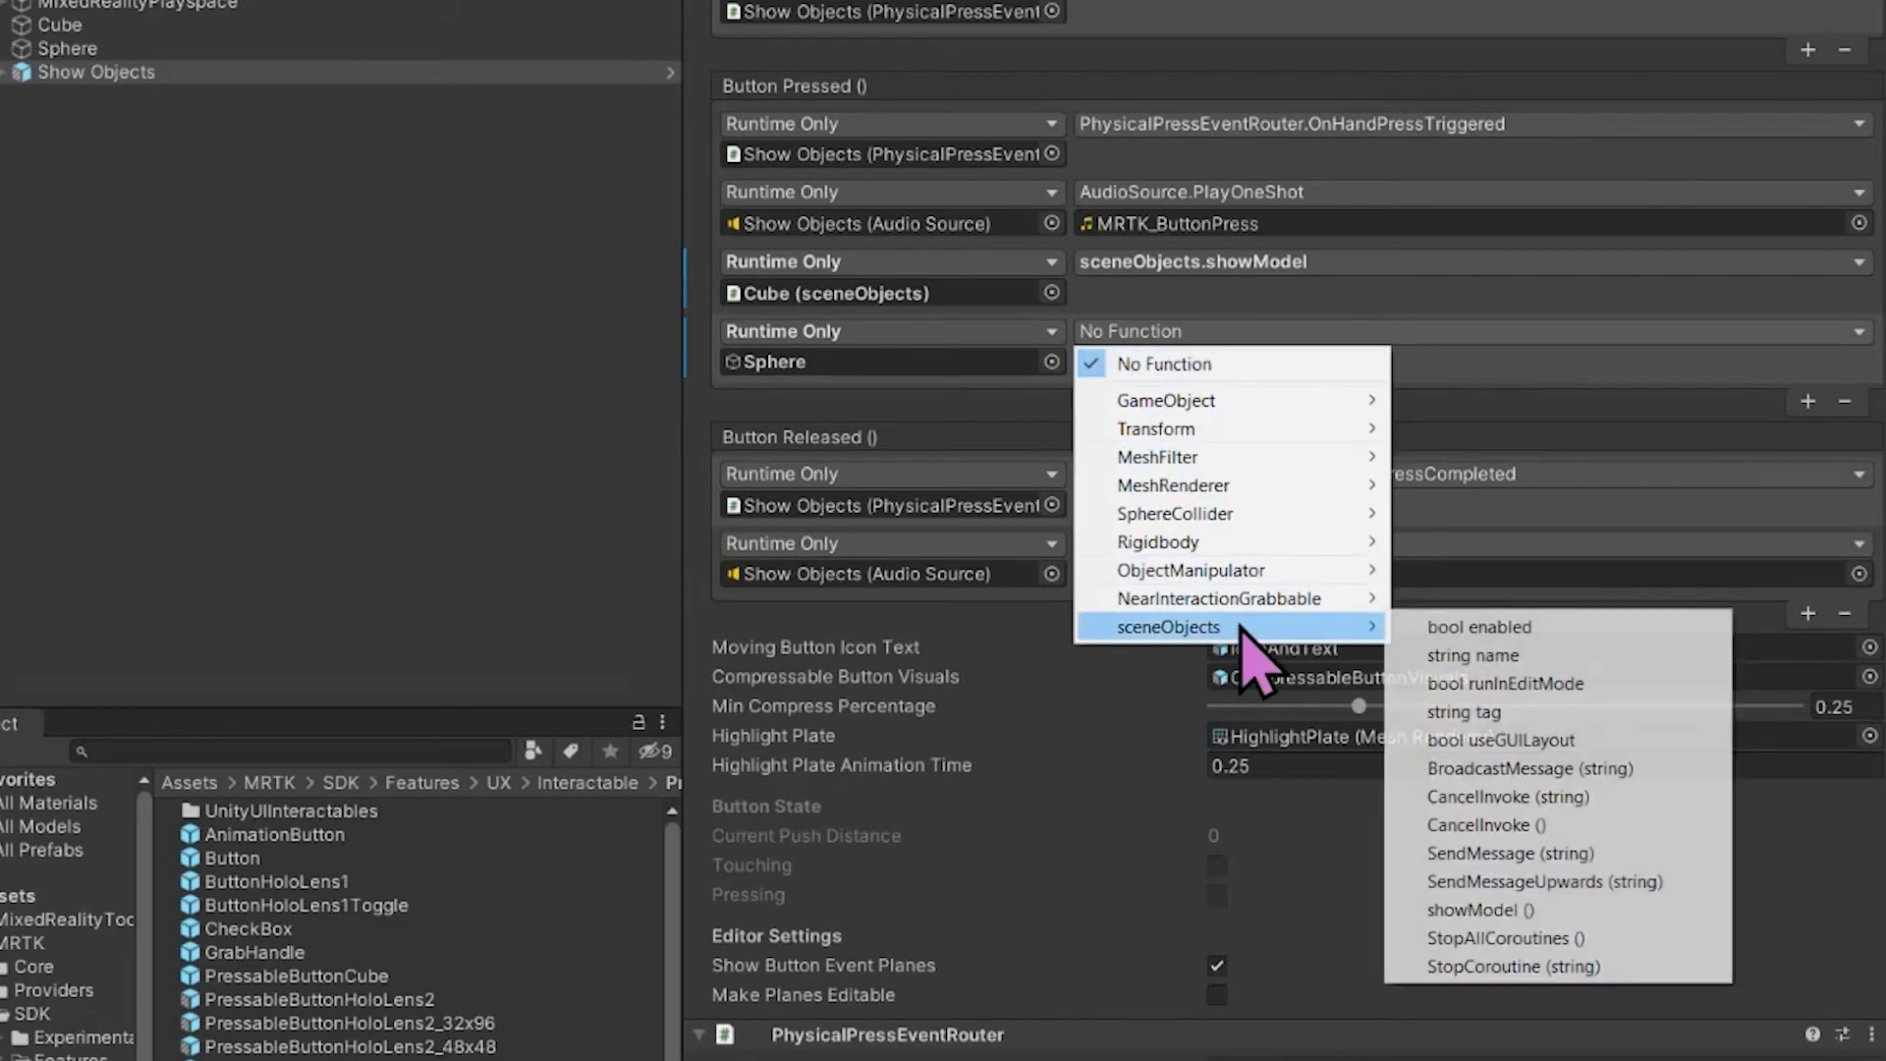
pyautogui.click(1516, 918)
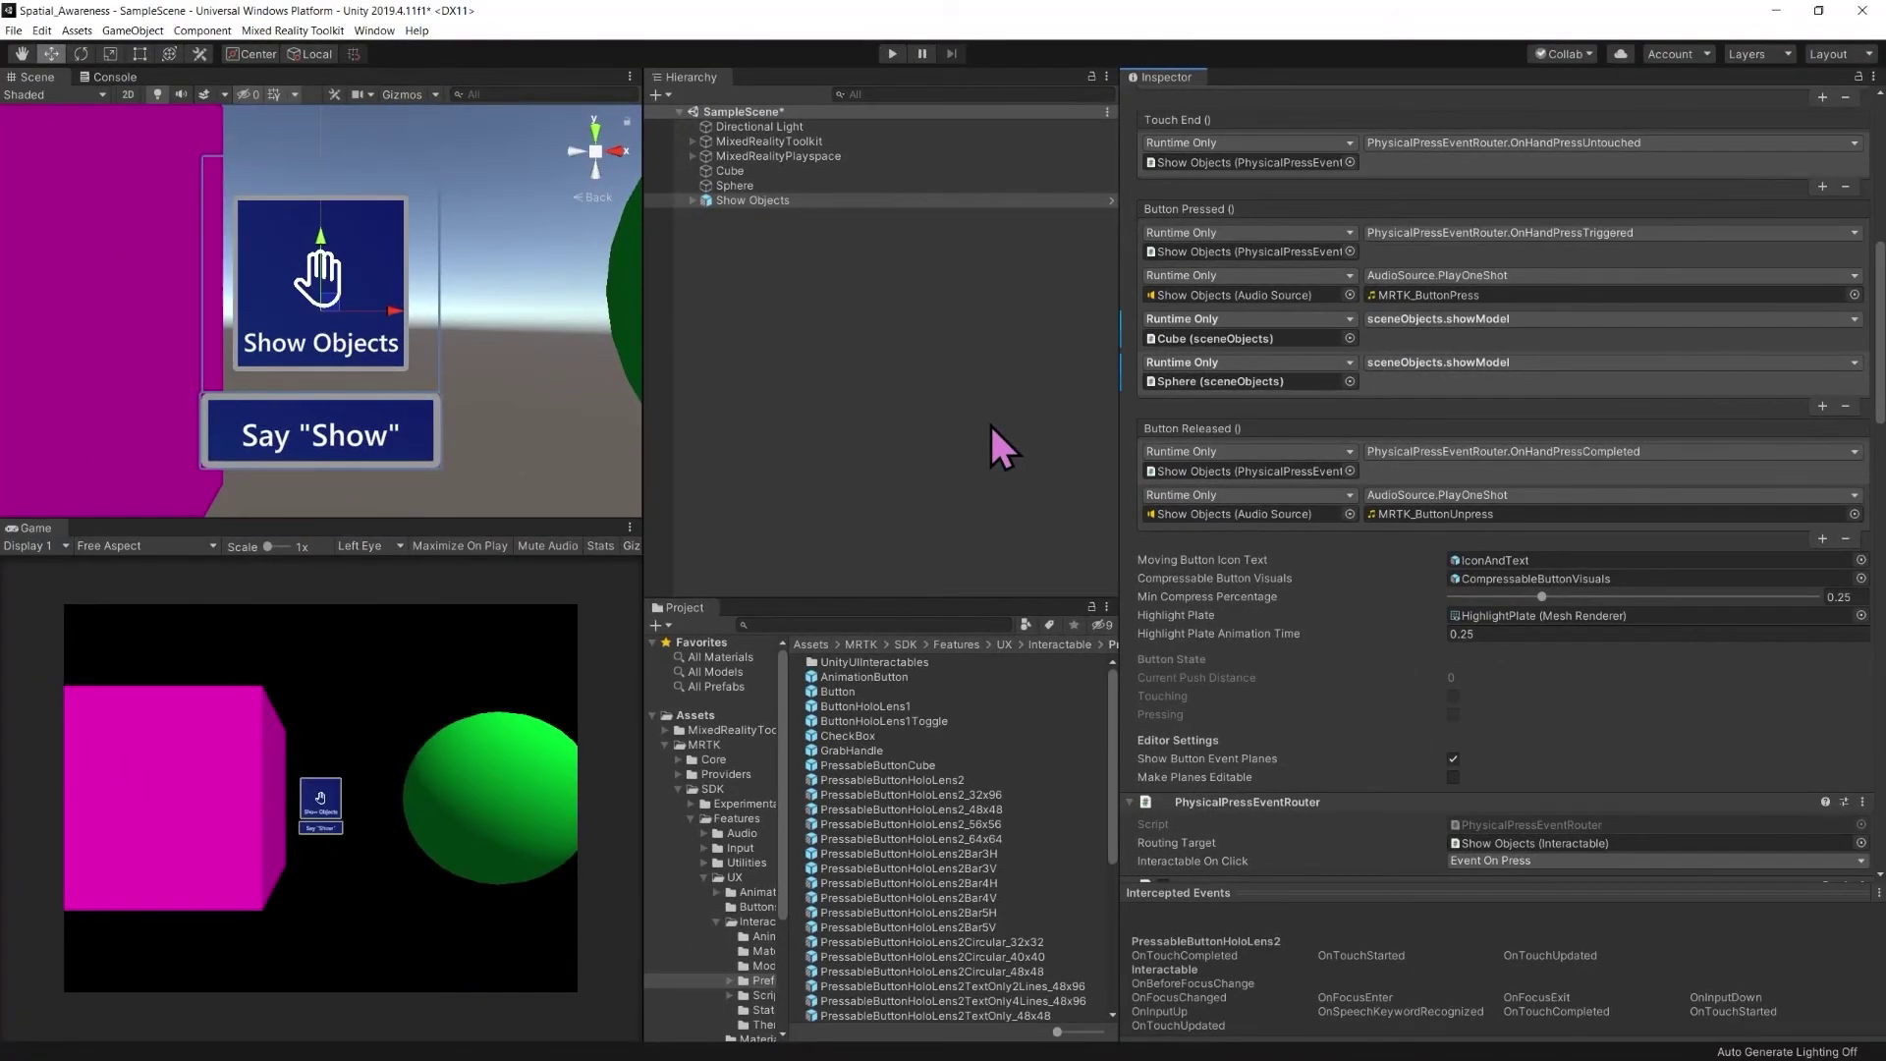
pyautogui.click(988, 422)
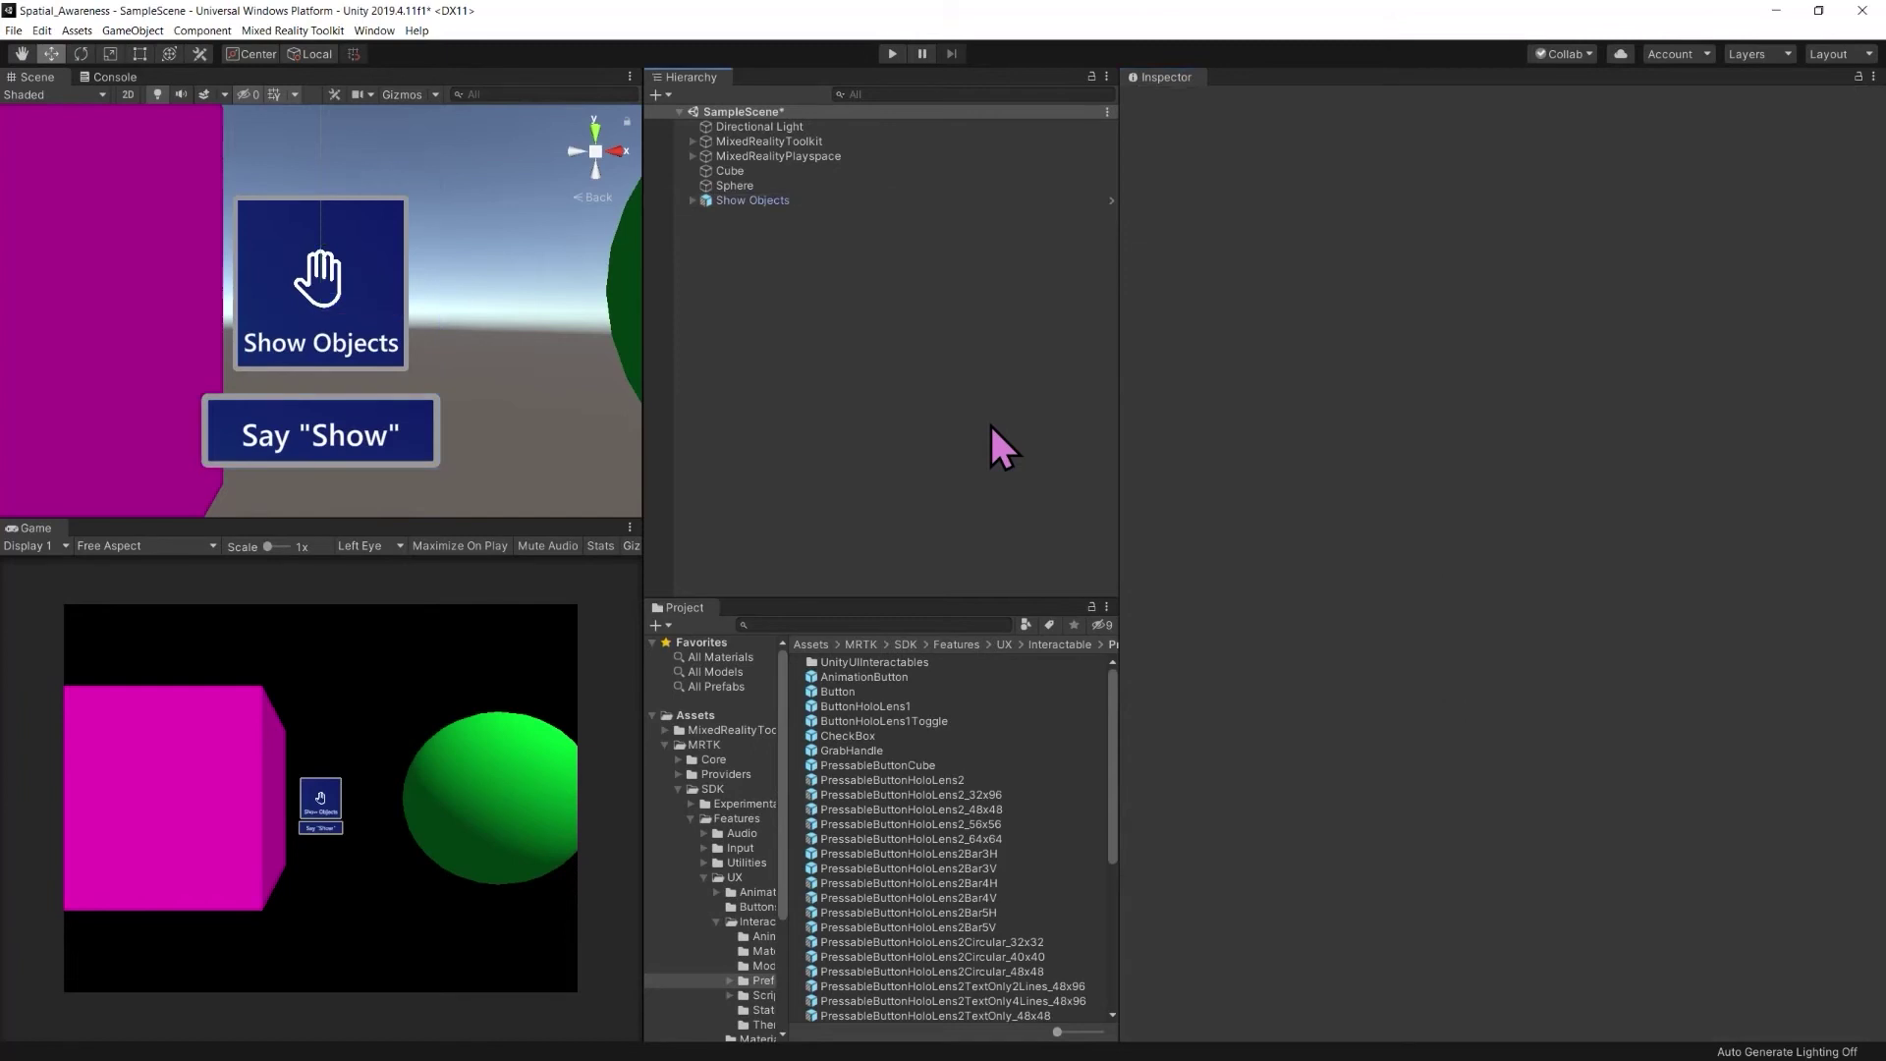
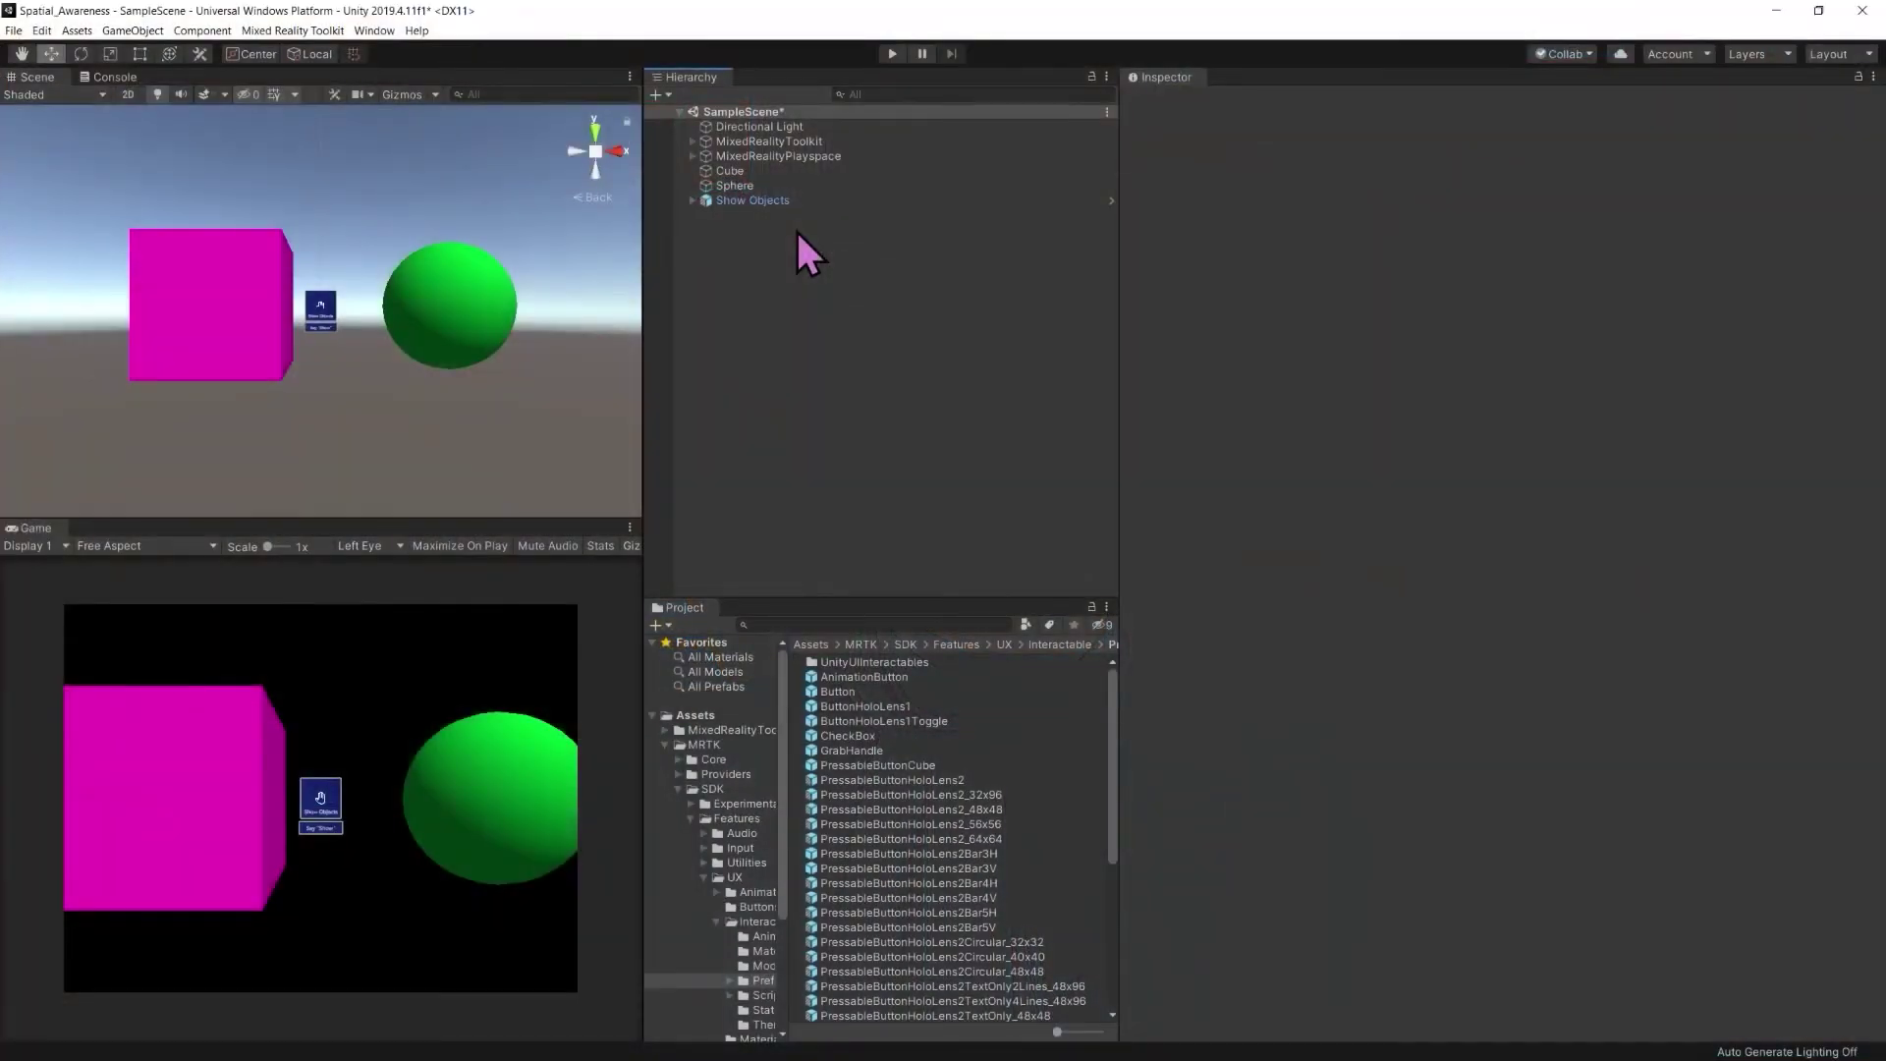
# Duplicate the Show Objects button and move the copy along X to about 0.083, between the original and the sphere
pyautogui.click(793, 202)
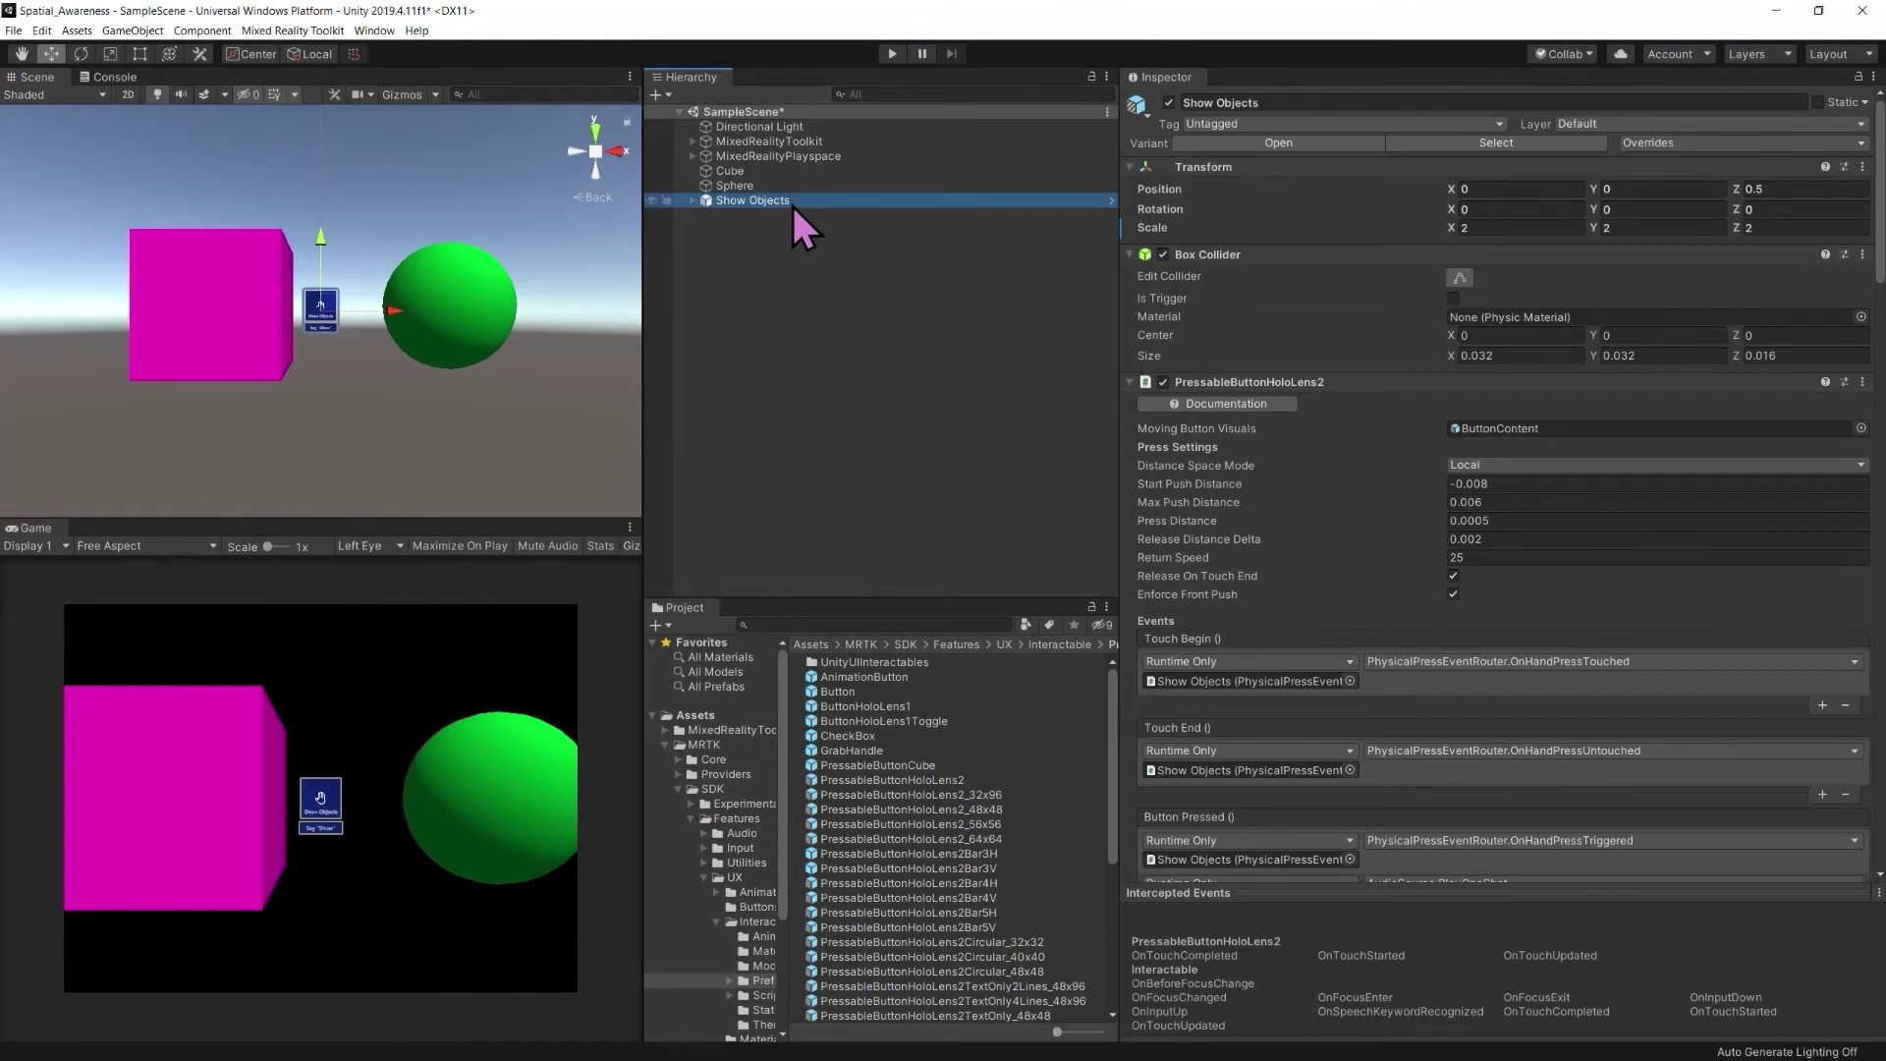
pyautogui.hotkey('ctrl', 'd')
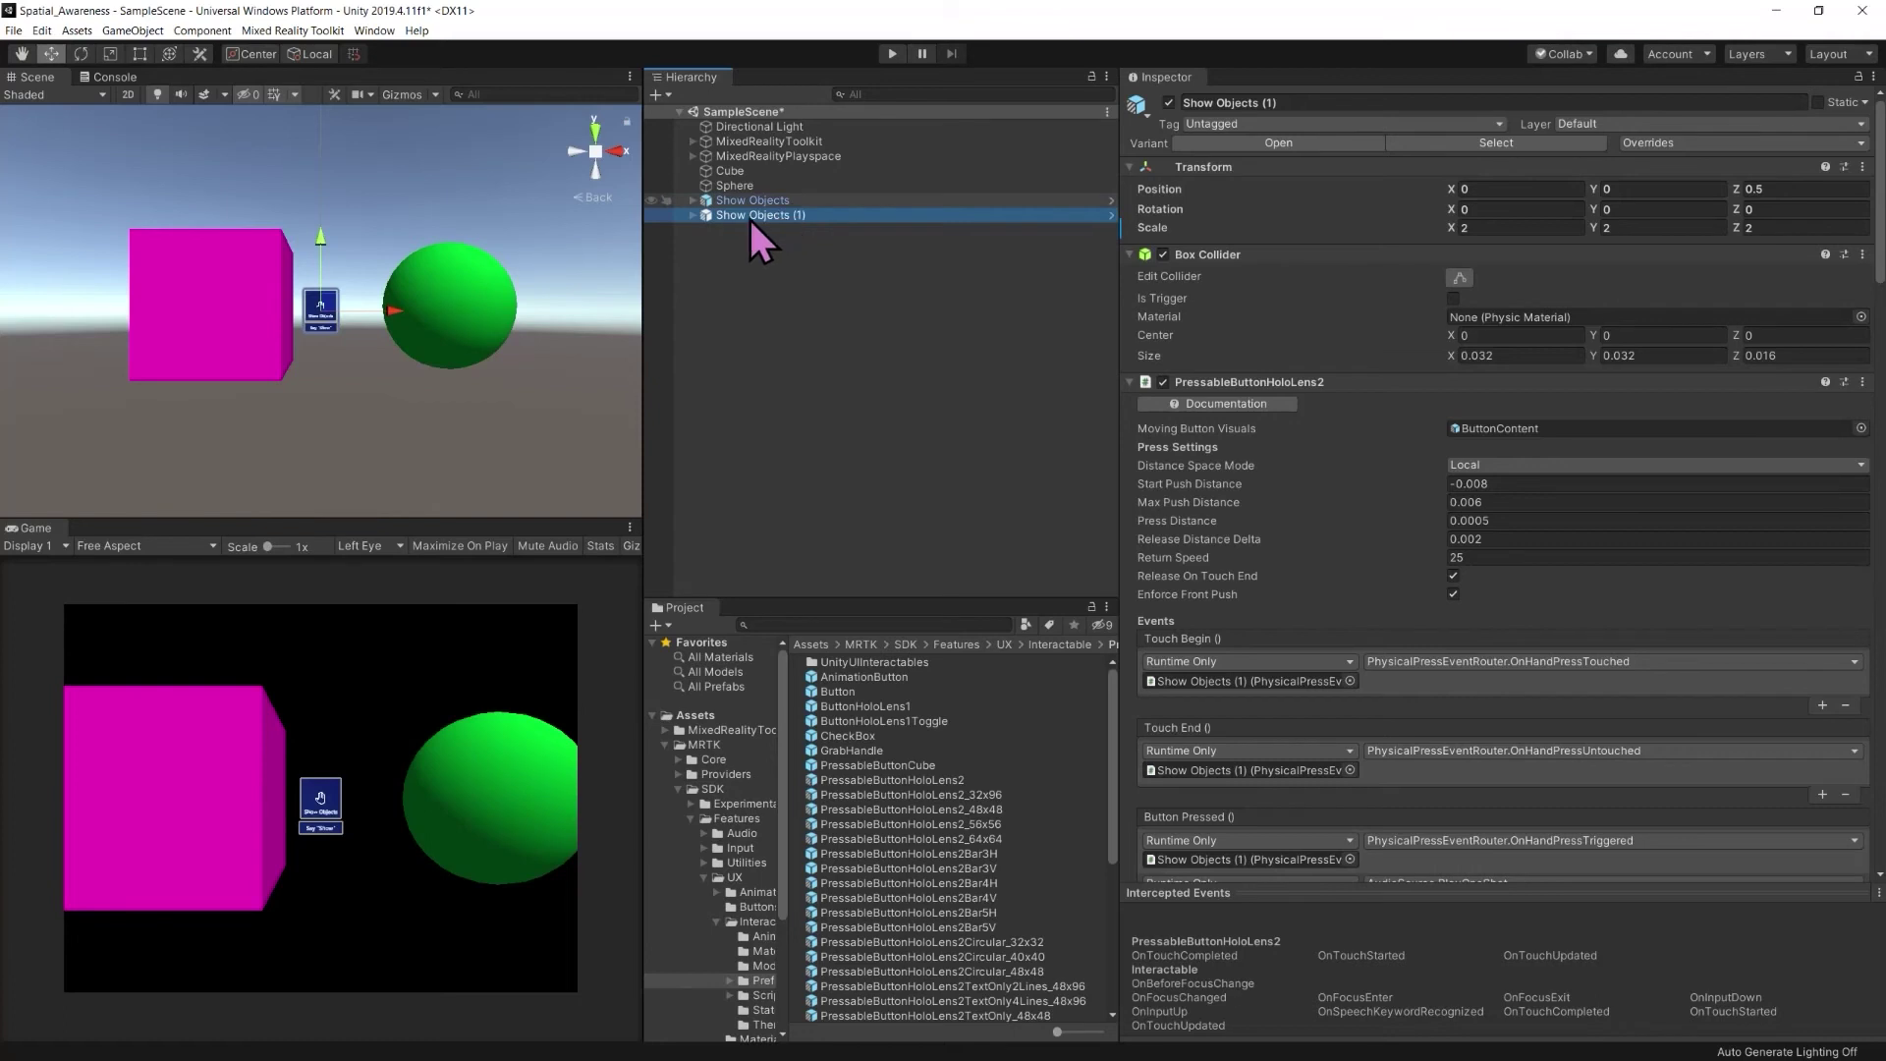
pyautogui.moveTo(397, 304); pyautogui.dragTo(422, 315)
pyautogui.moveTo(436, 319); pyautogui.dragTo(439, 322)
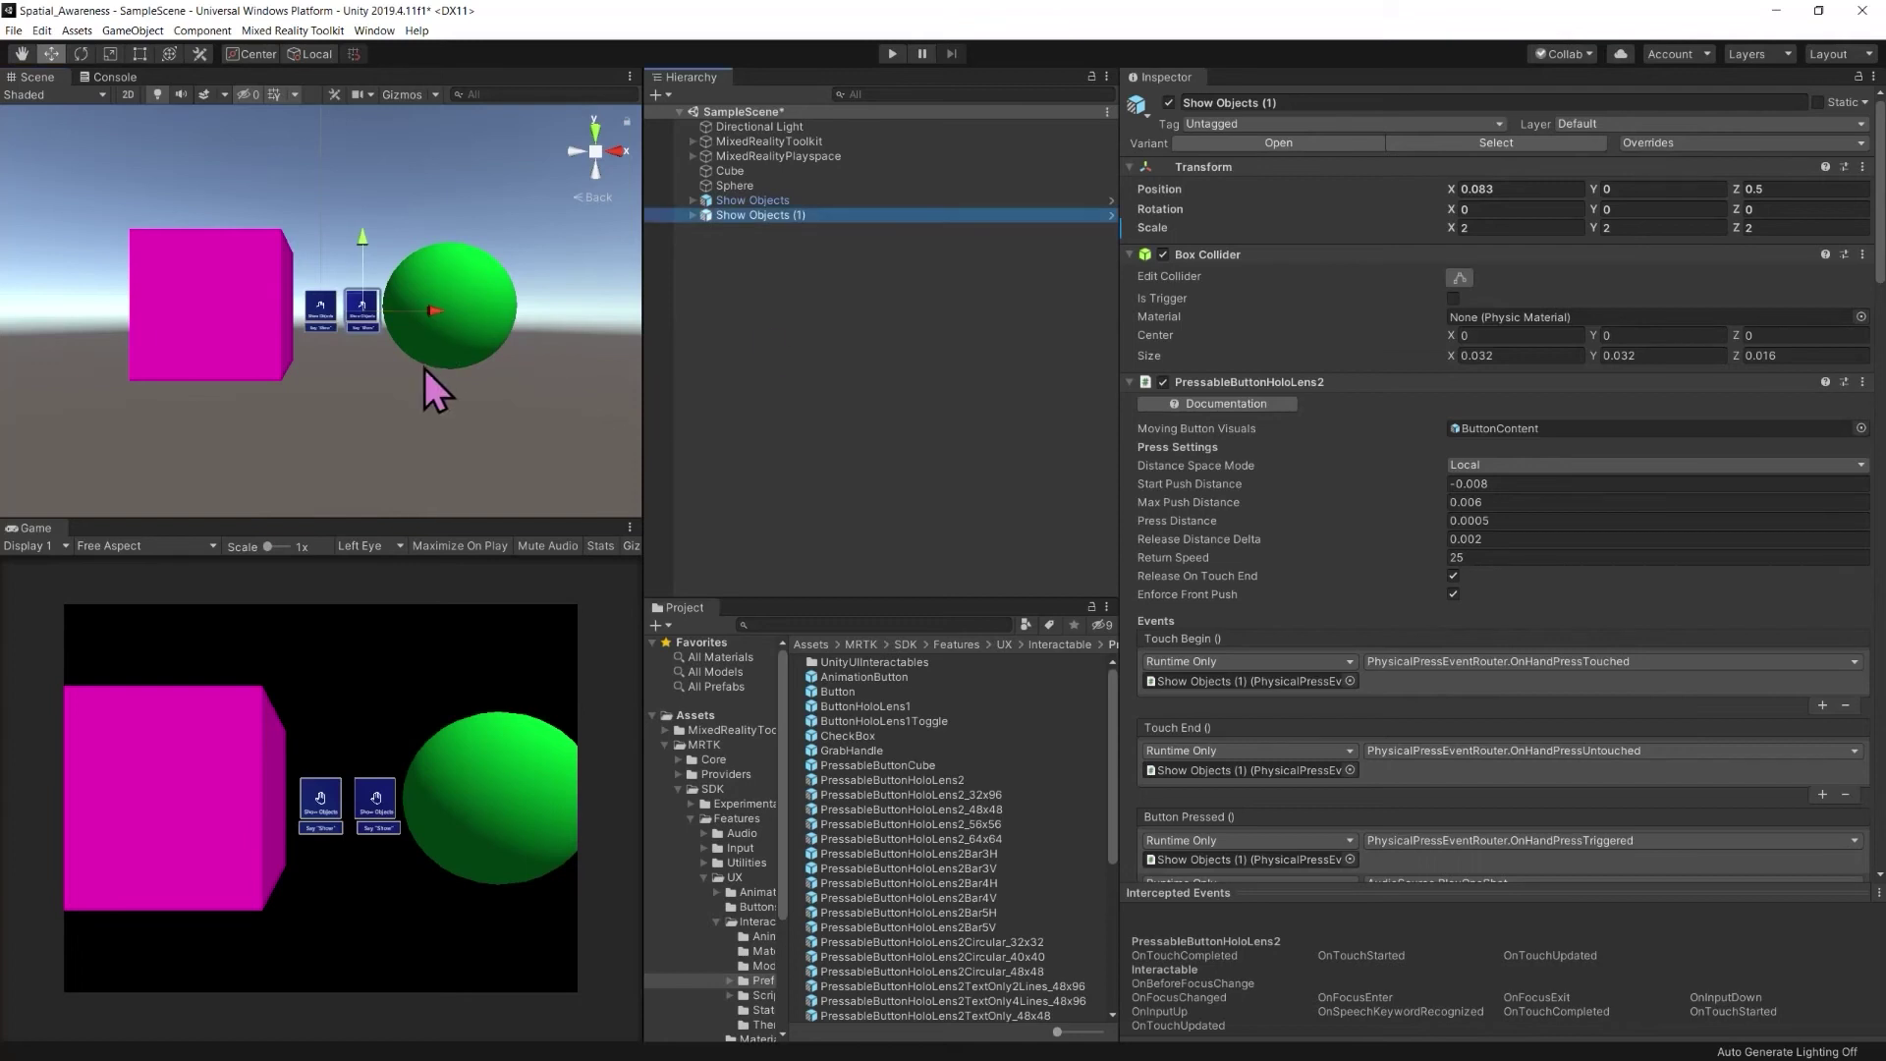
# Set the duplicated button's Main Label Text in its Button Config Helper to Hide Mesh
pyautogui.press('f')
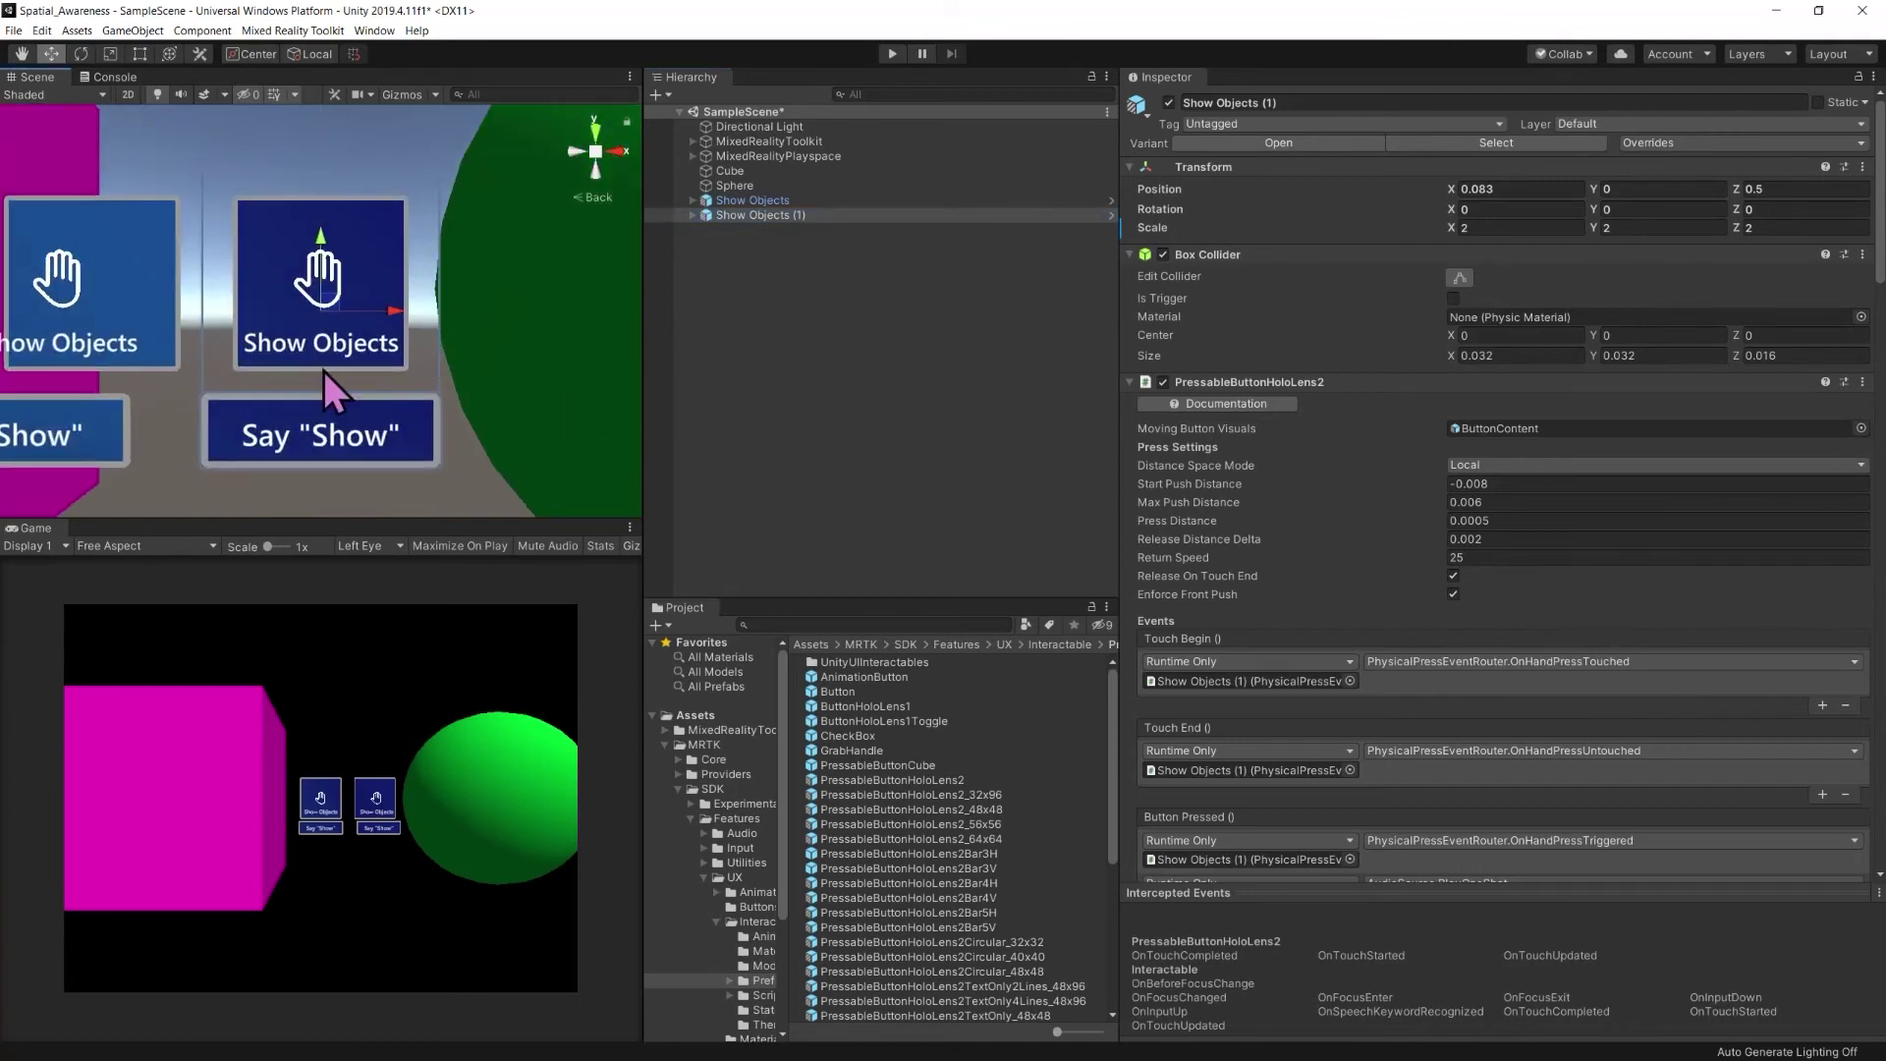
pyautogui.click(21, 53)
pyautogui.moveTo(105, 197); pyautogui.dragTo(207, 179)
pyautogui.click(737, 214)
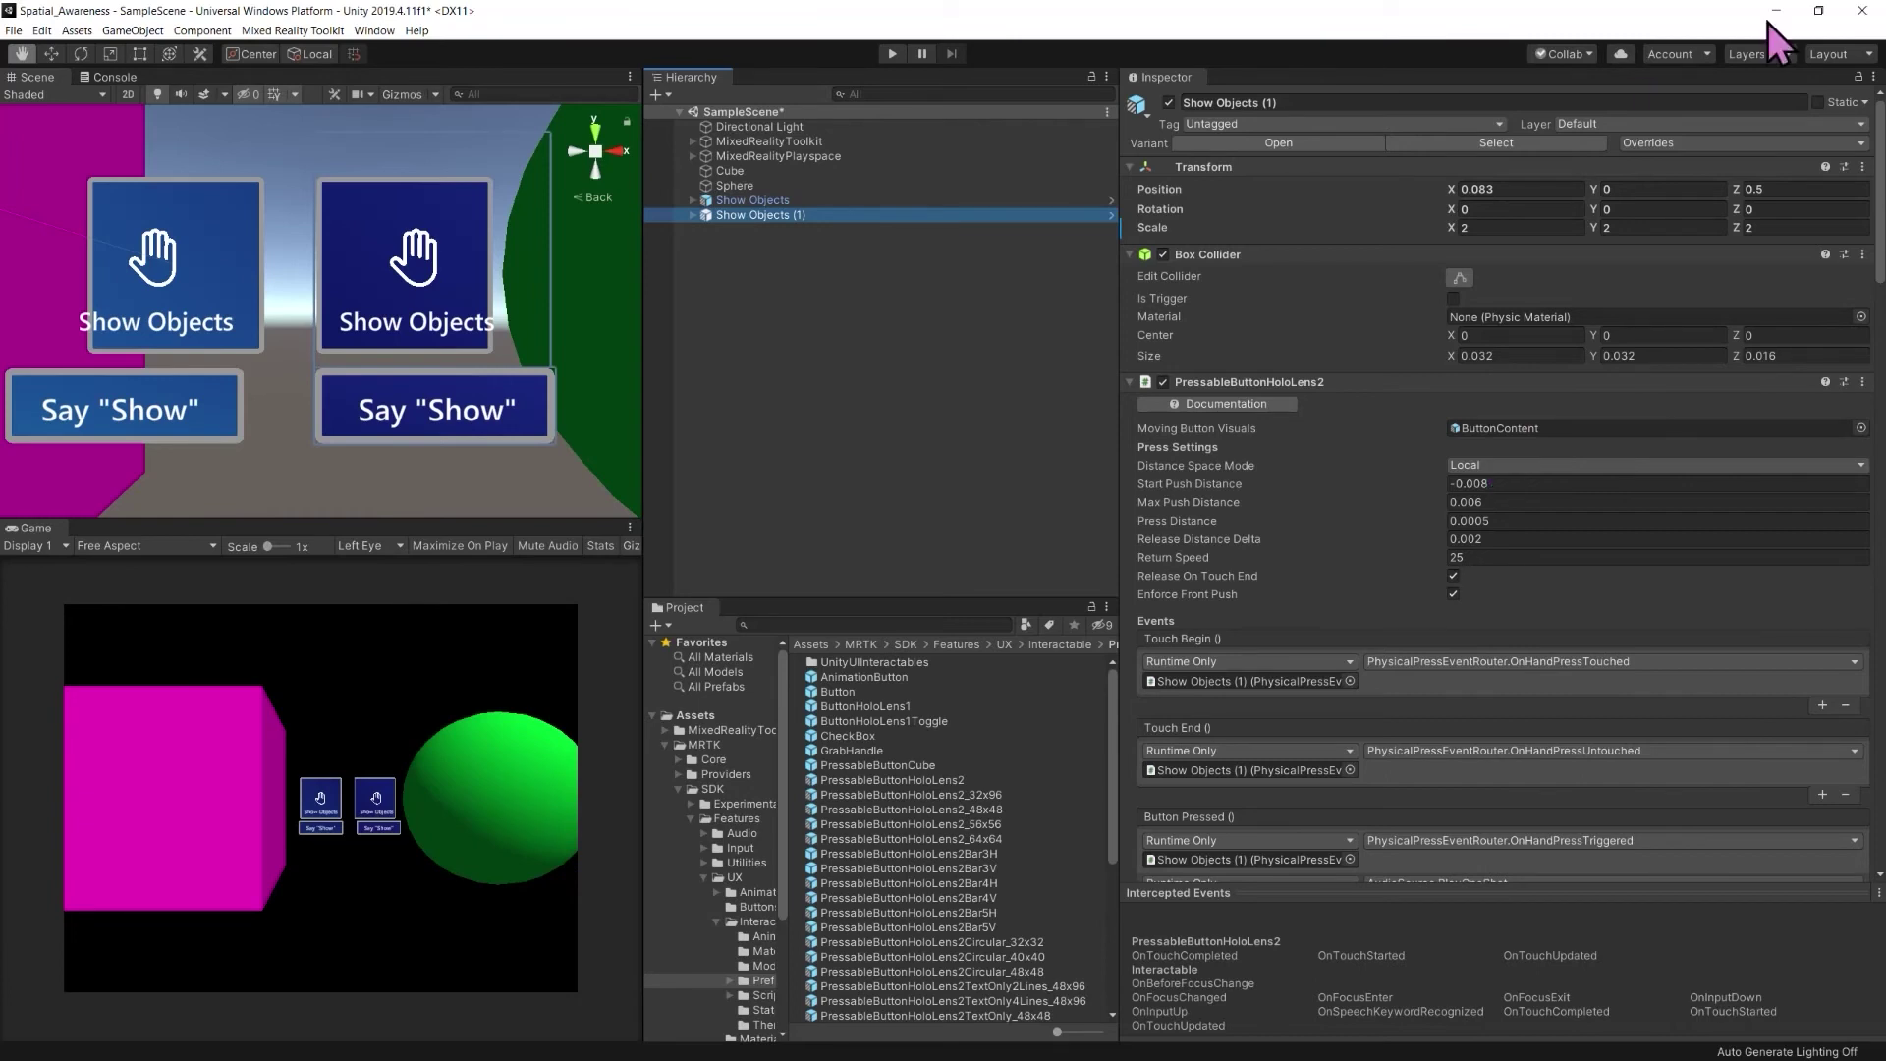
pyautogui.click(1878, 93)
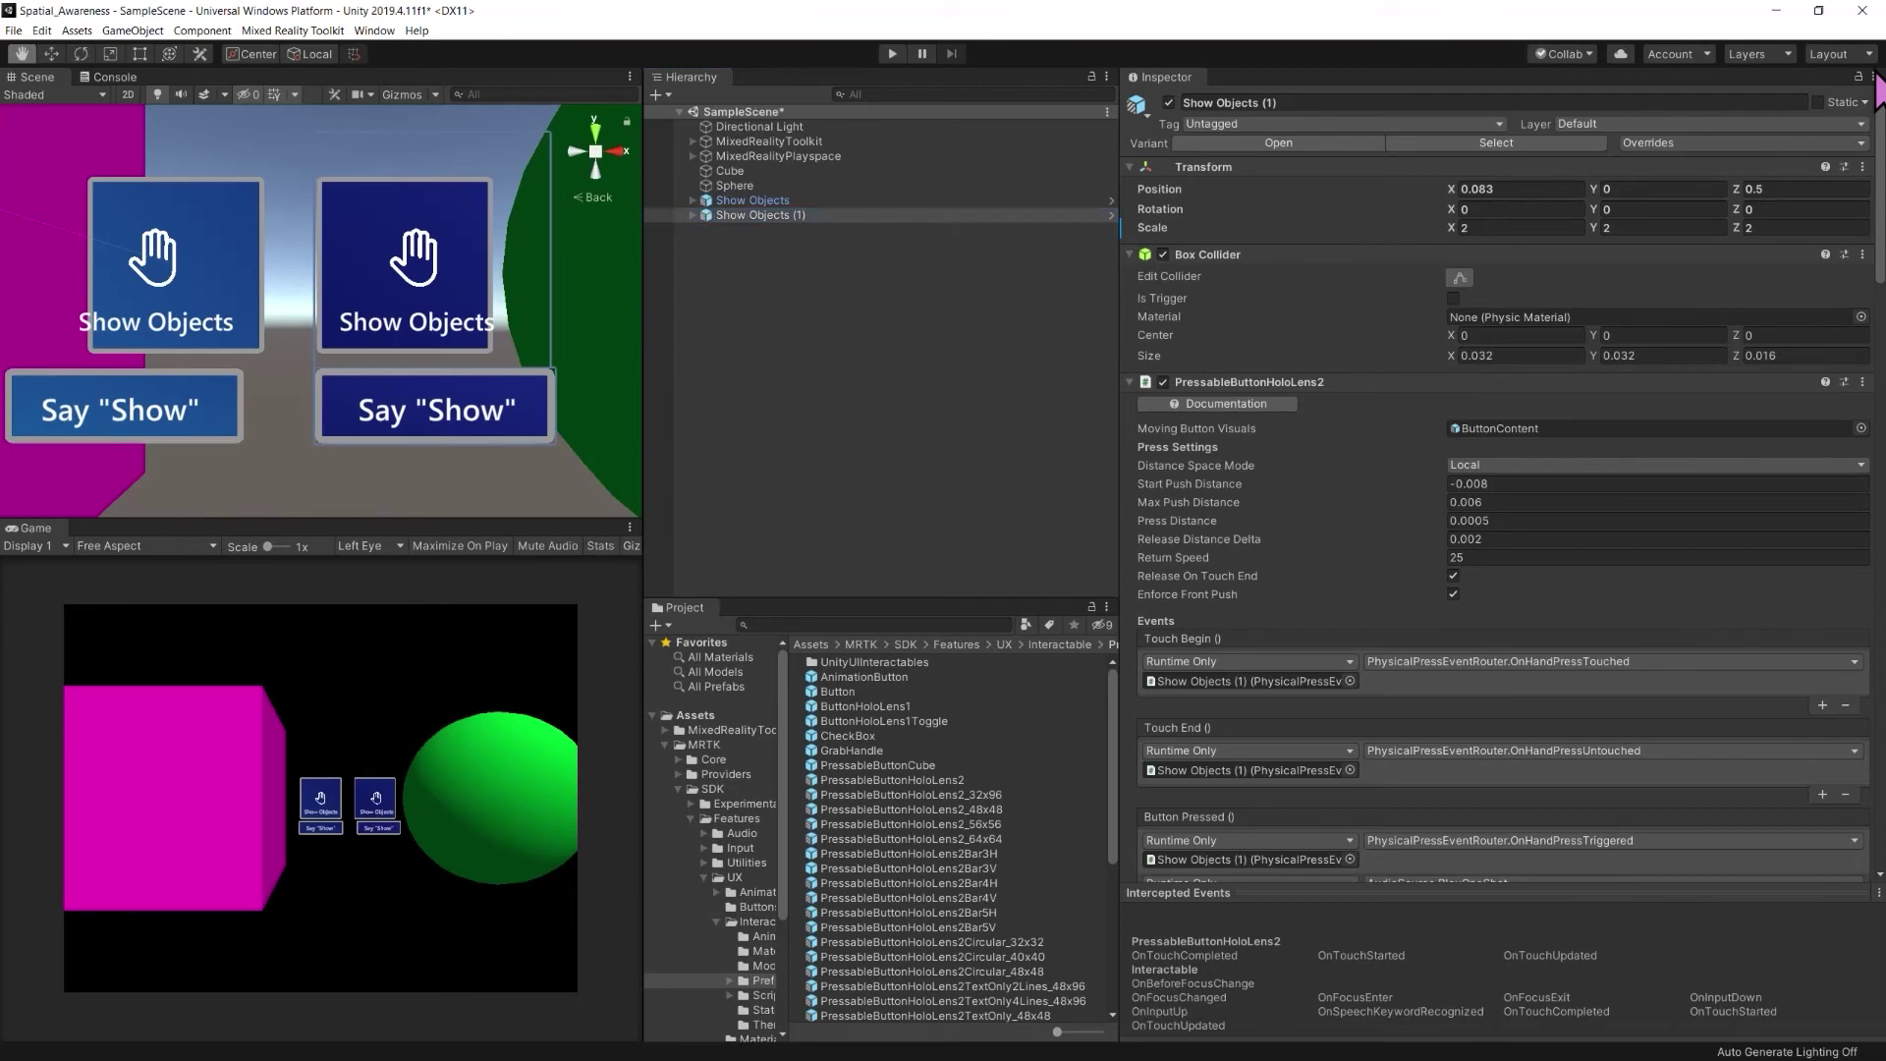
pyautogui.scroll(-15, 1564, 287)
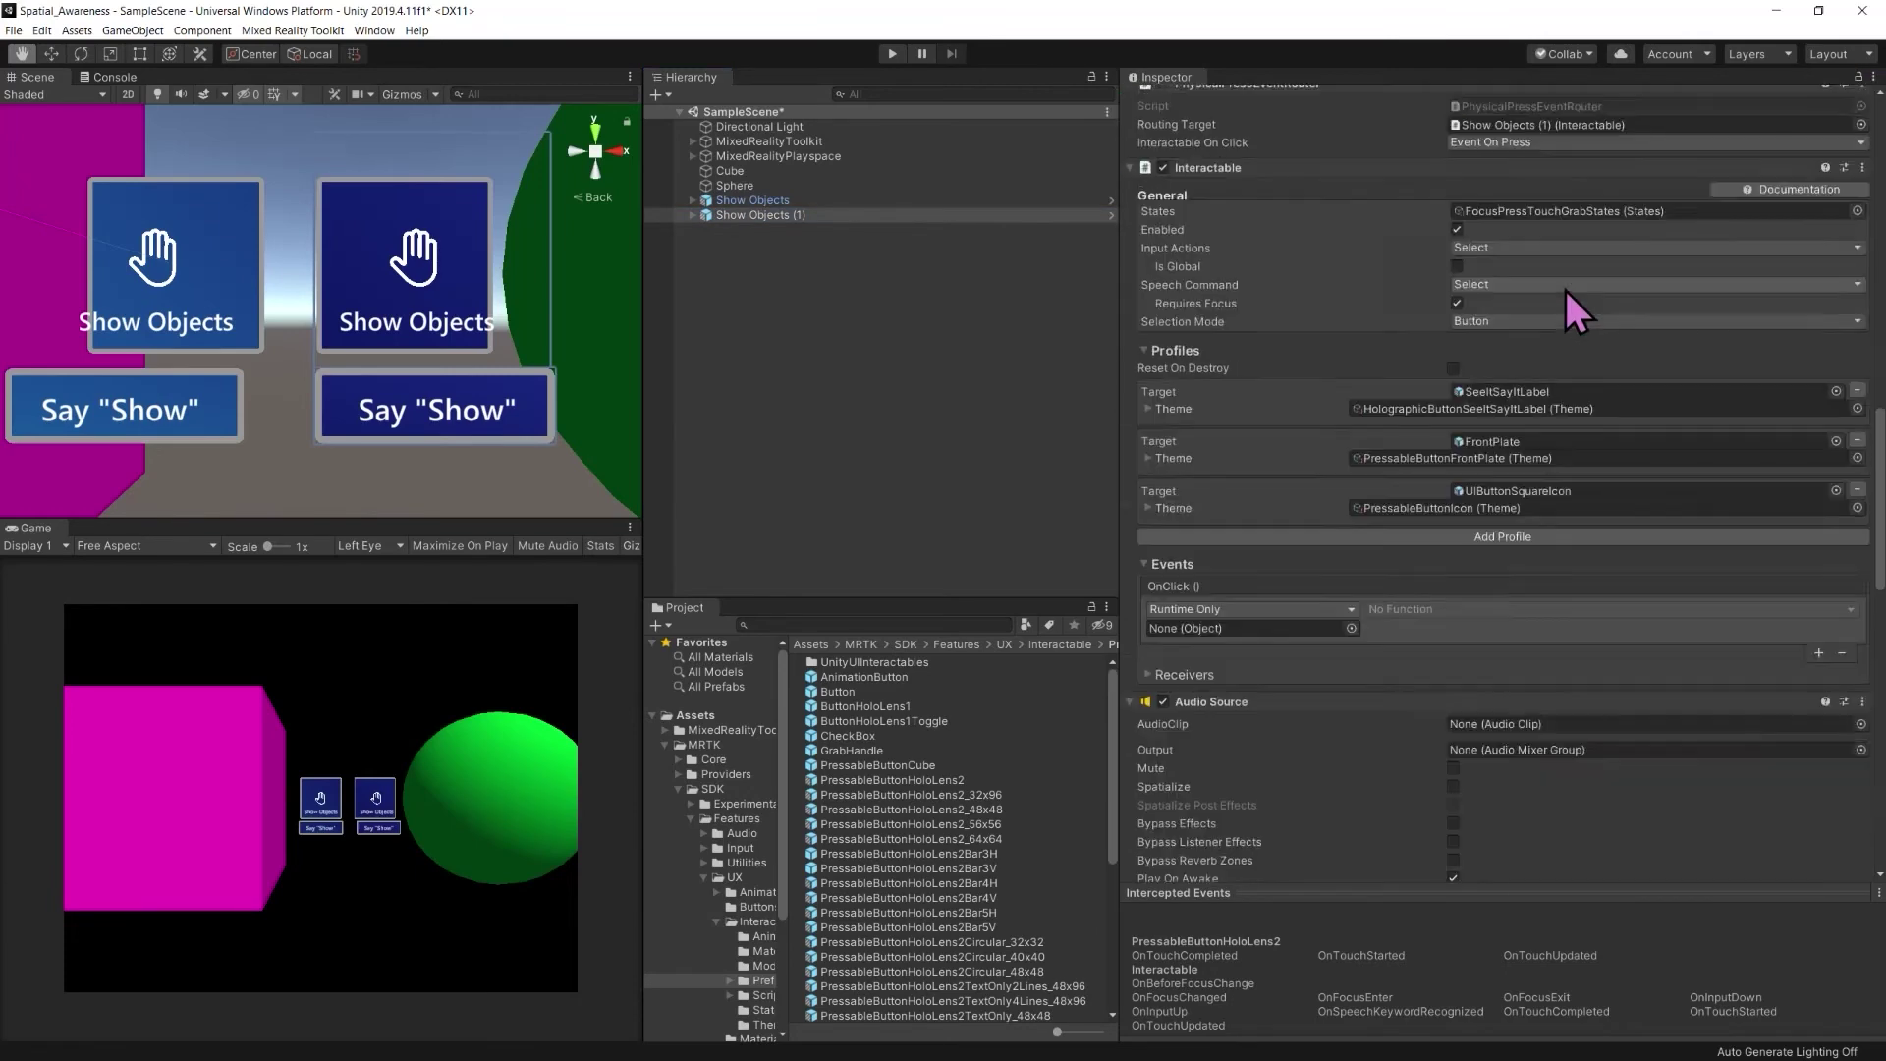
pyautogui.scroll(-15, 1565, 287)
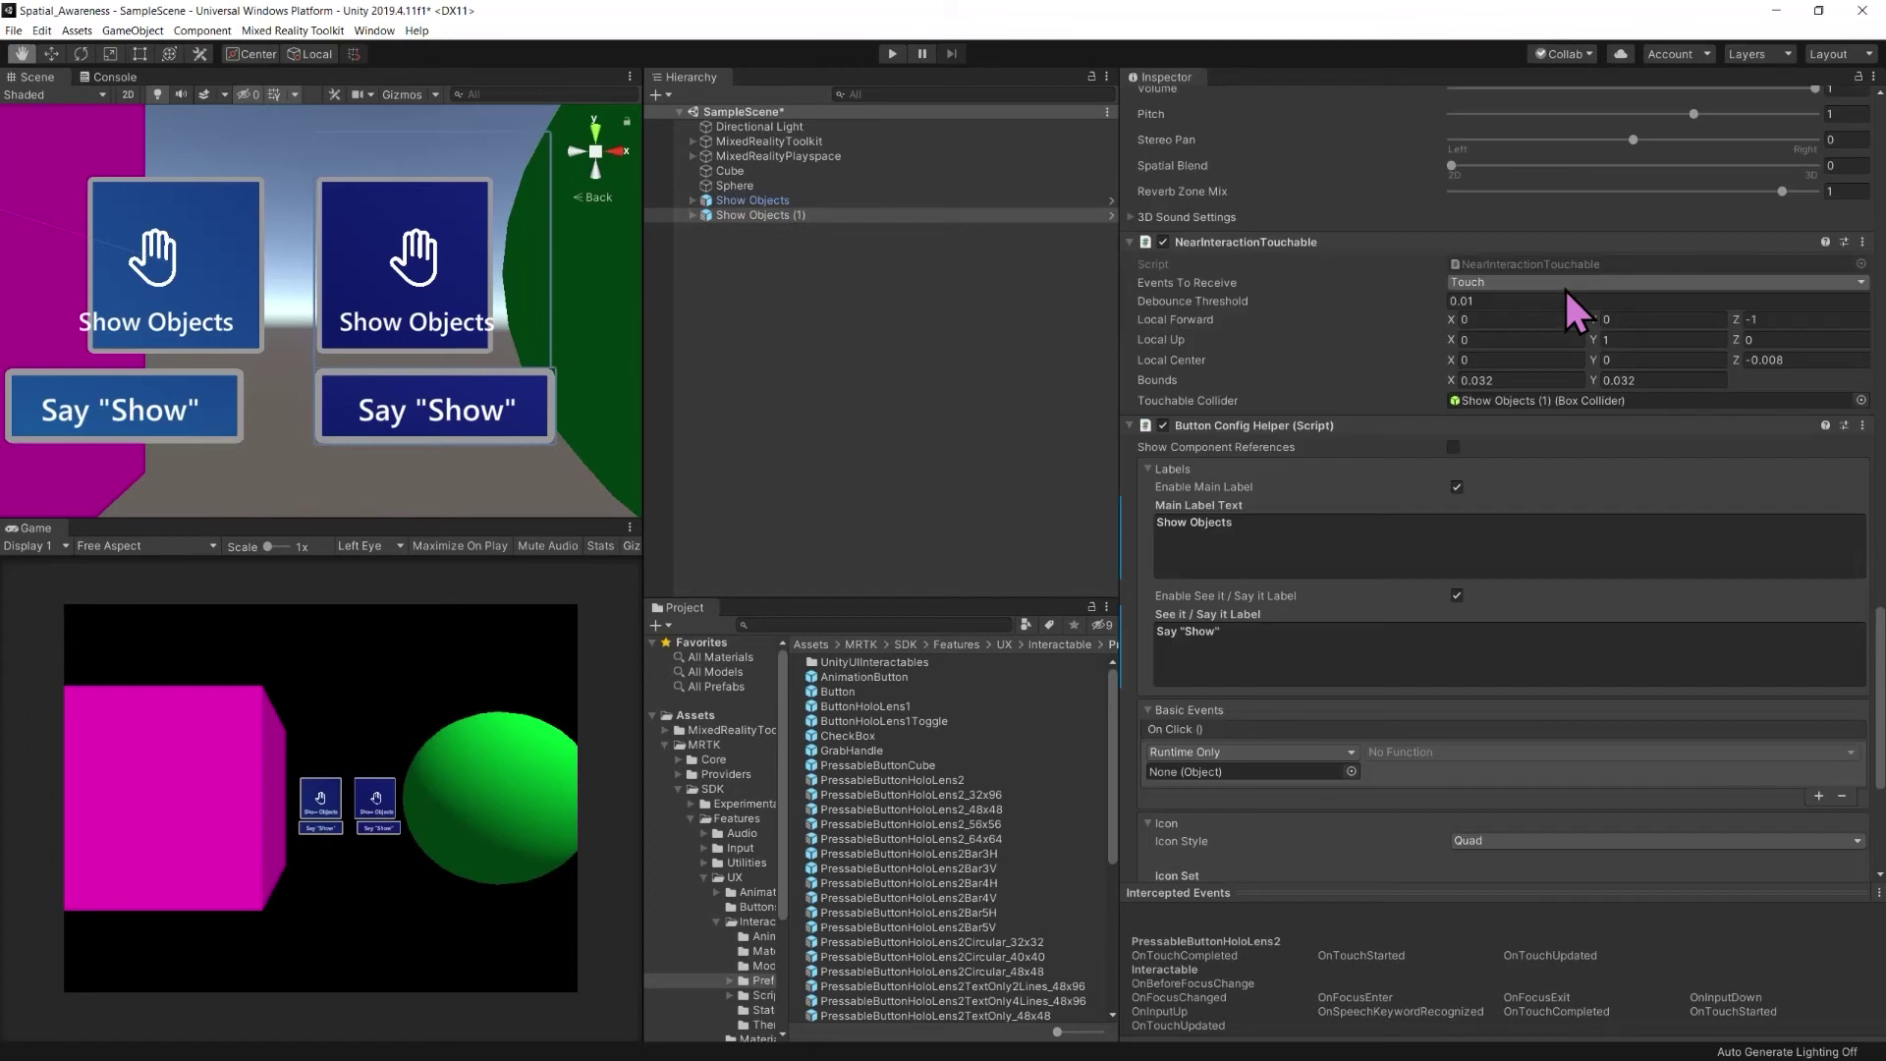
pyautogui.click(1258, 527)
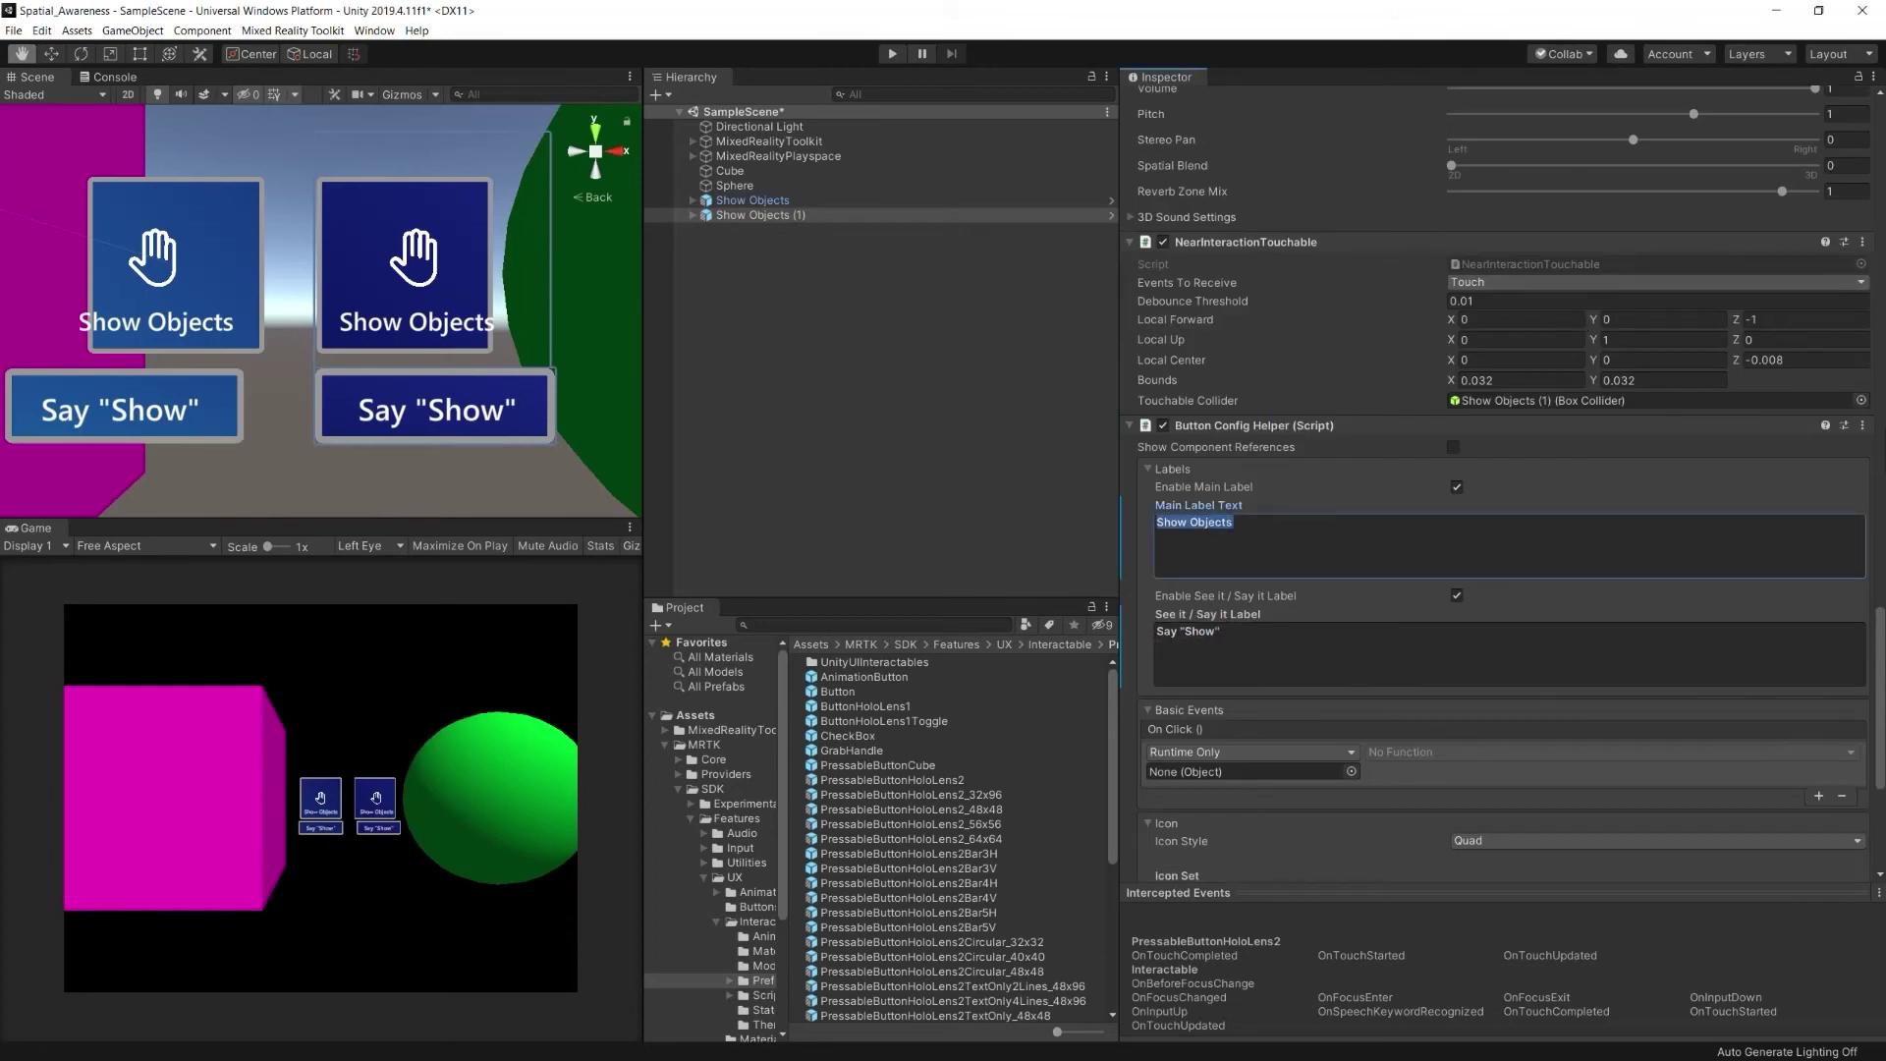
pyautogui.write('Hide Mesh')
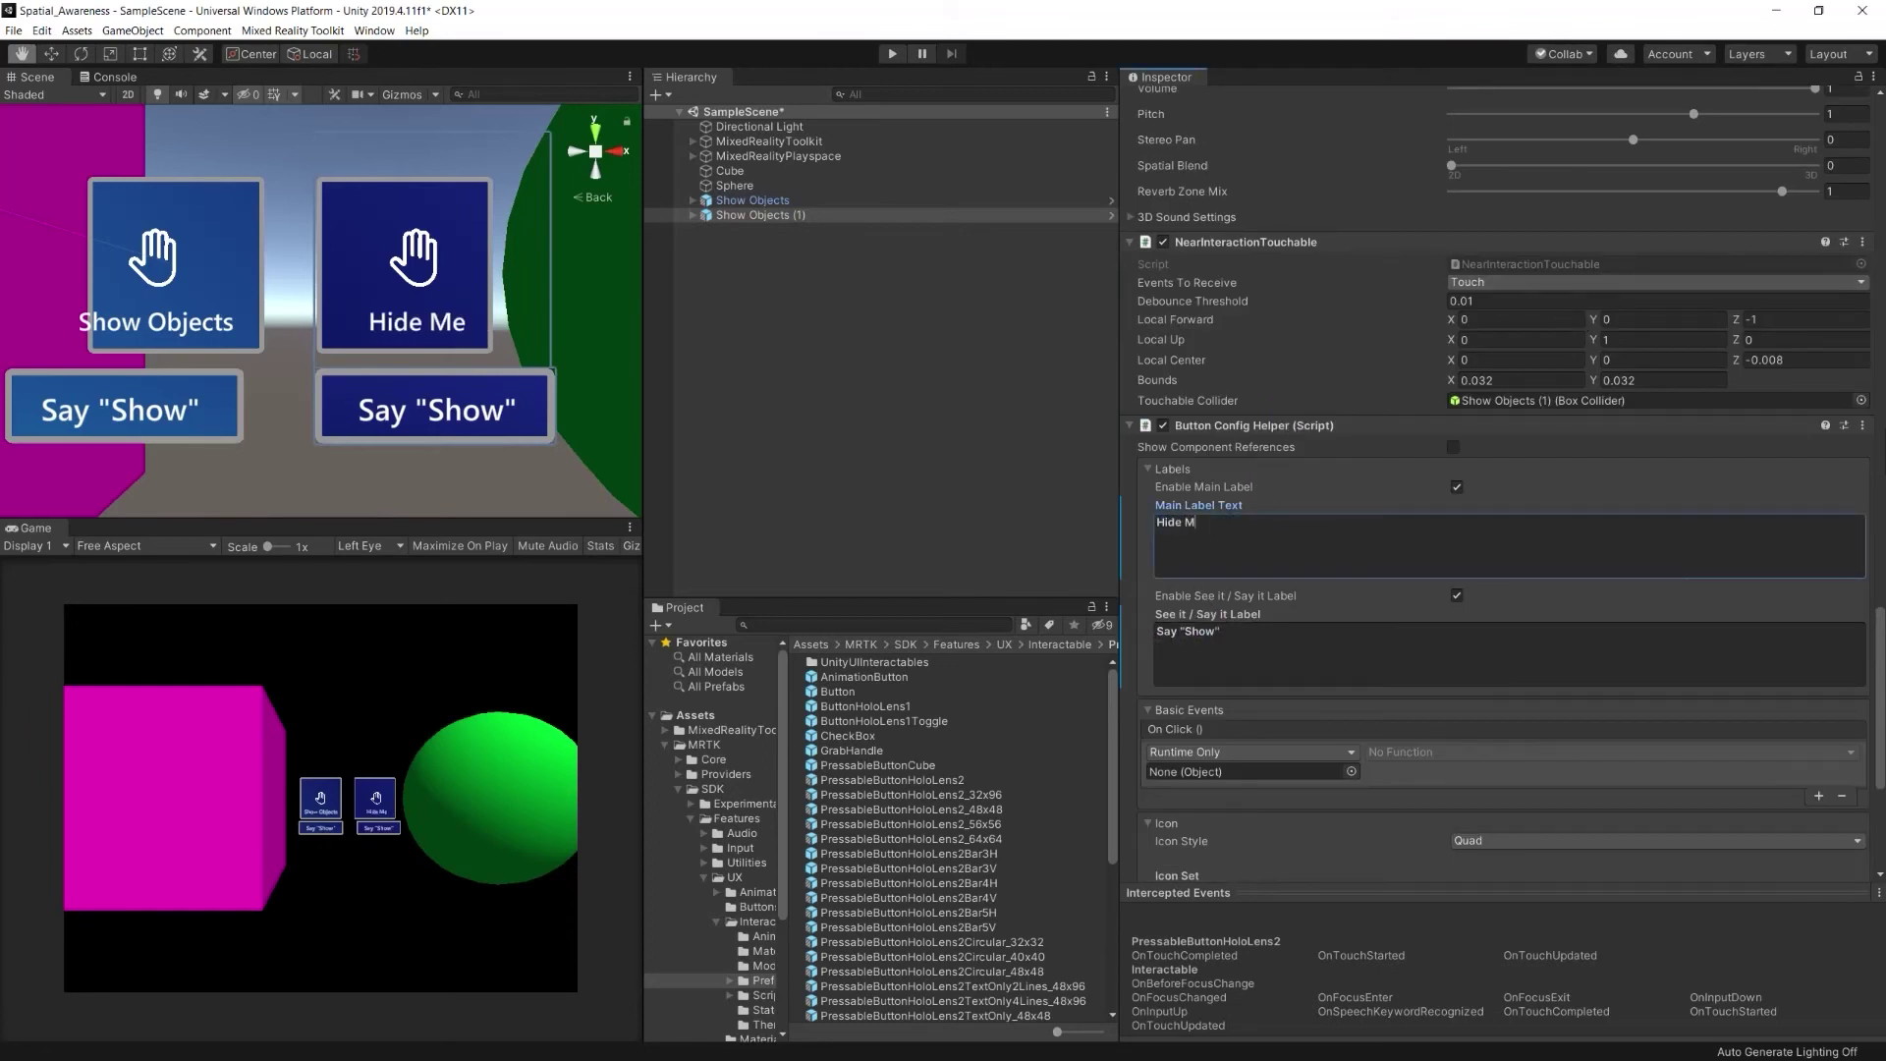
# Change the duplicated button's See it / Say it label to Say "Hide"
pyautogui.click(1240, 634)
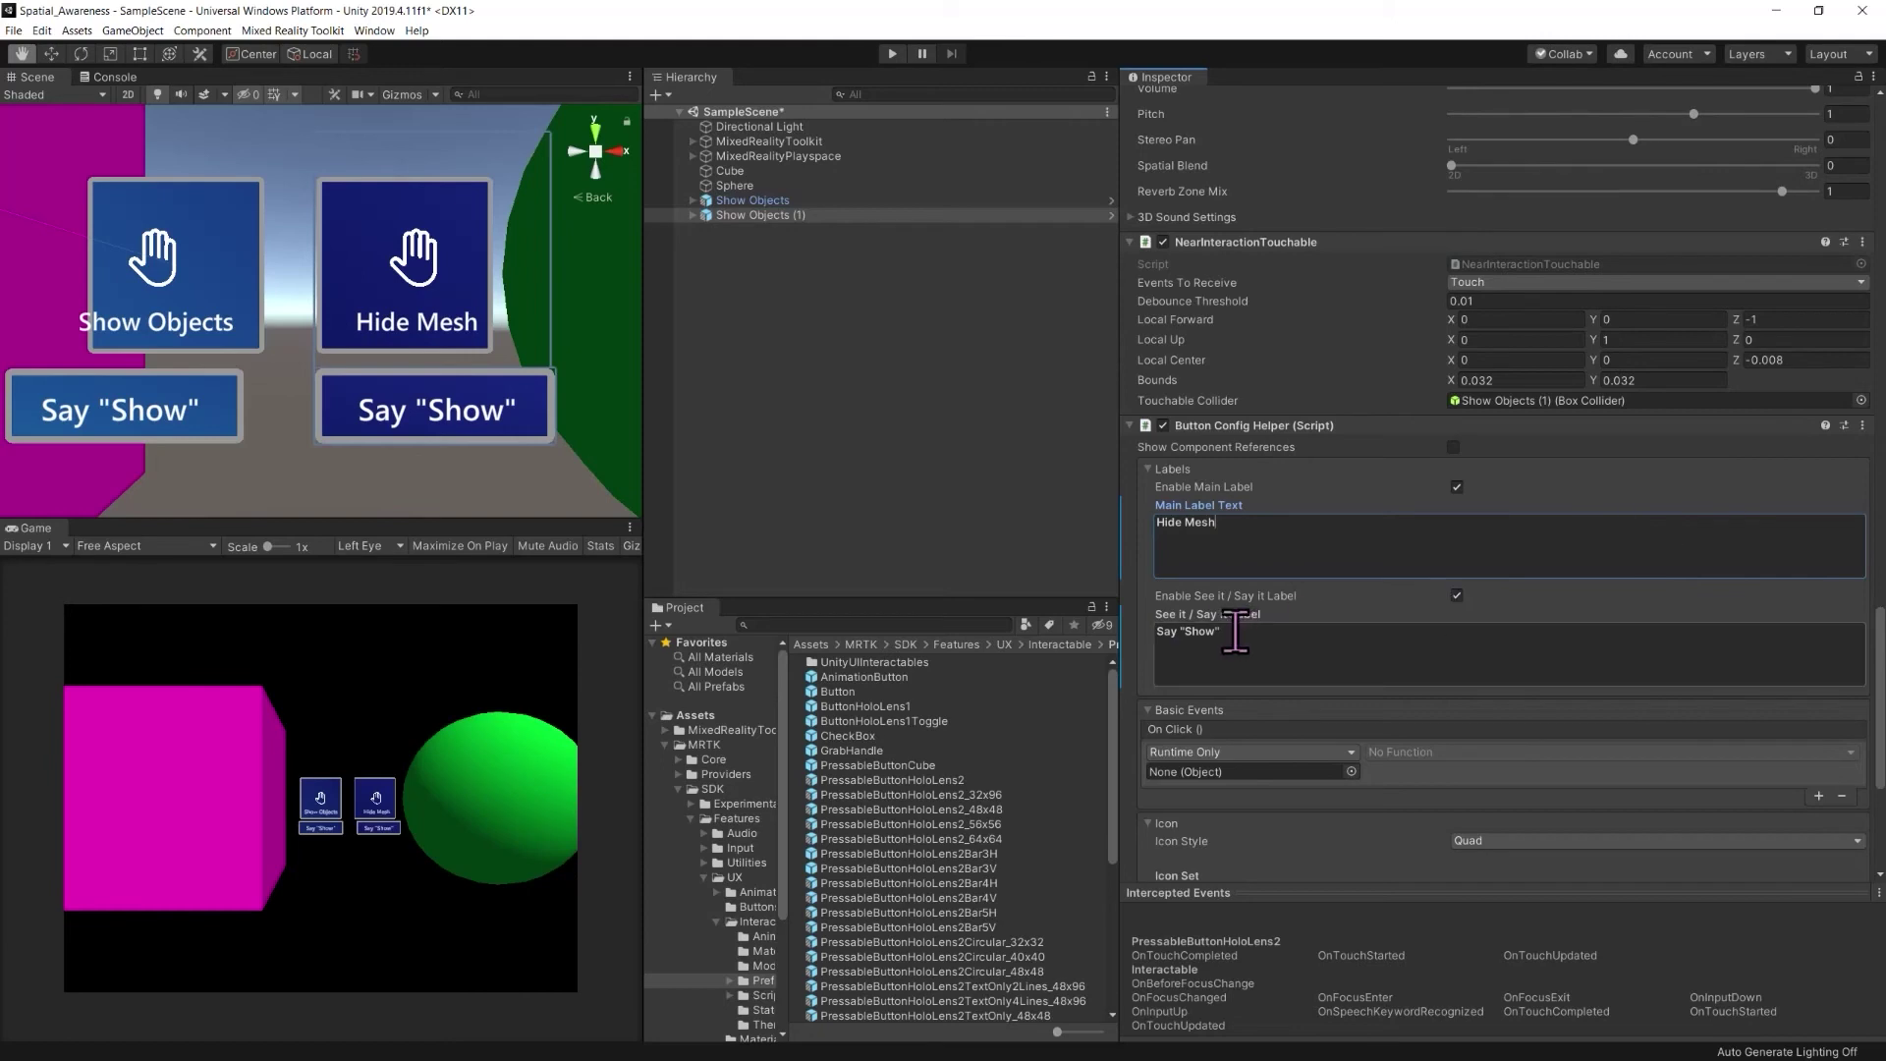
pyautogui.click(1217, 633)
pyautogui.press('End')
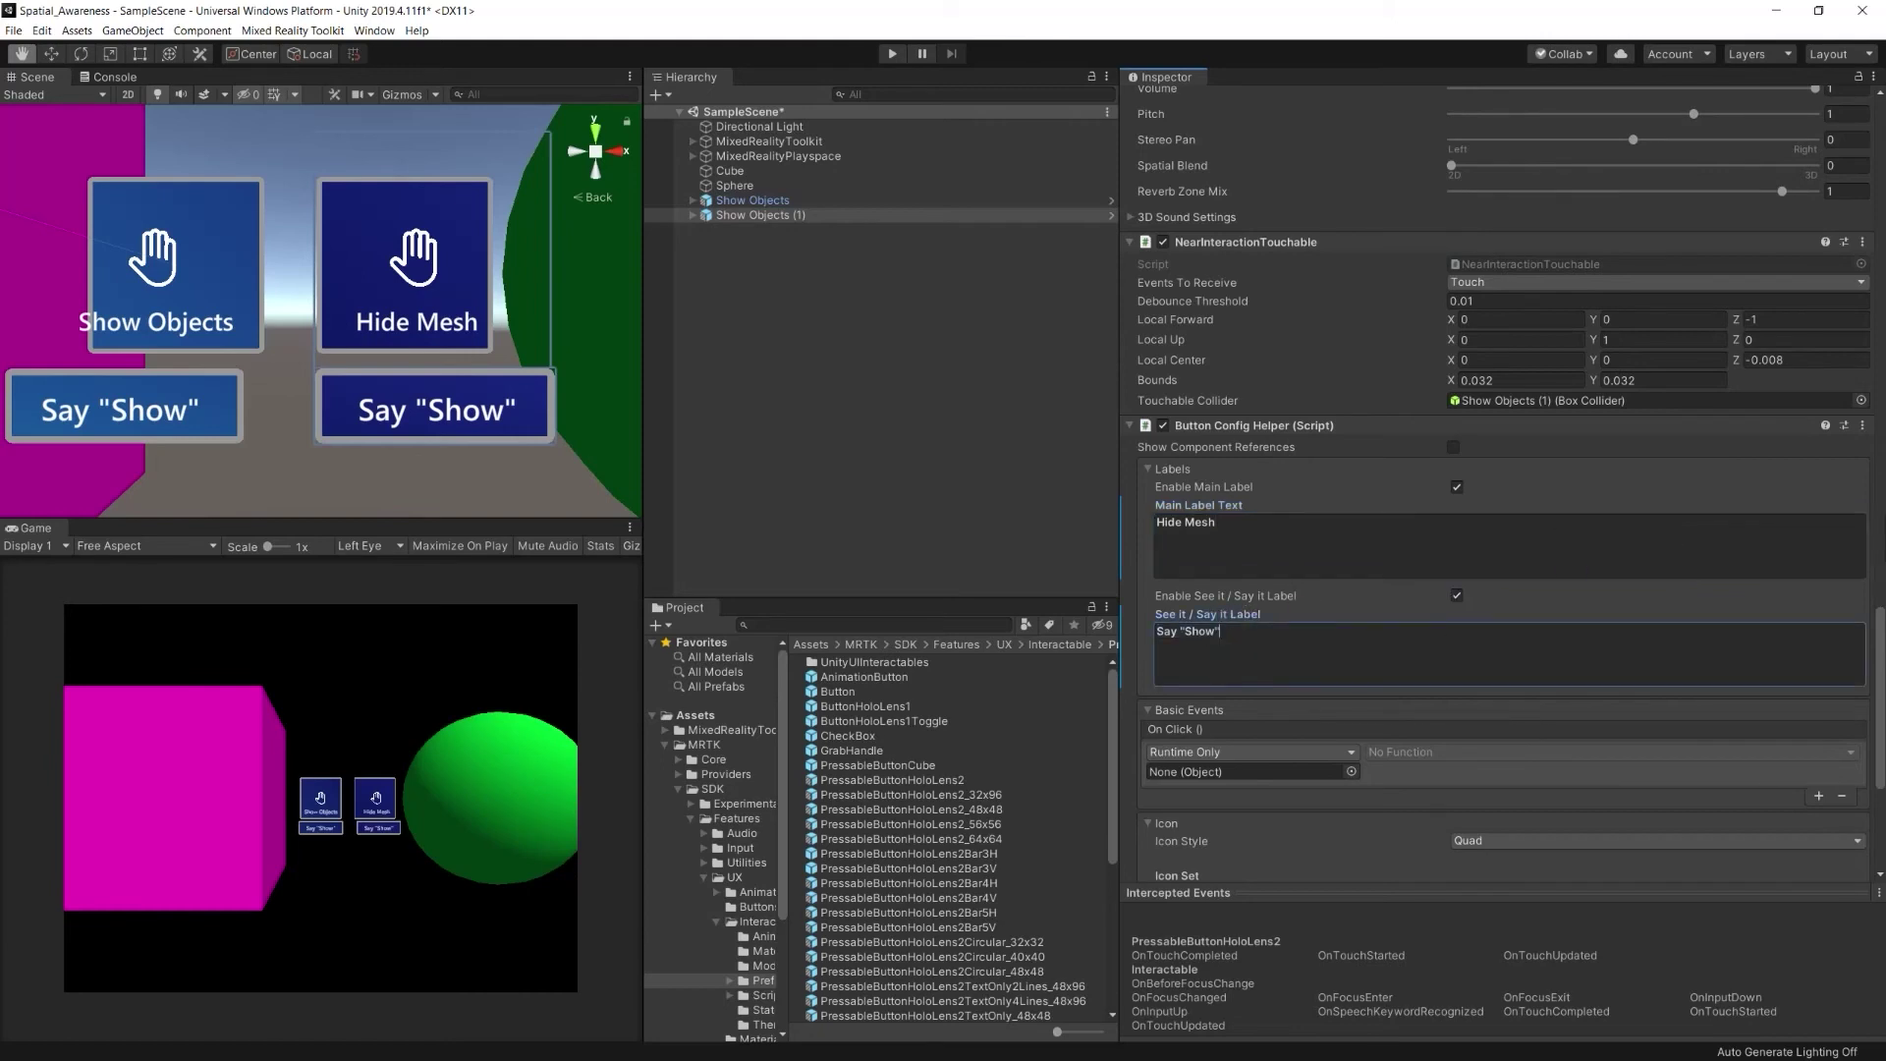
pyautogui.press('BackSpace')
pyautogui.press('BackSpace')
pyautogui.press('BackSpace')
pyautogui.press('BackSpace')
pyautogui.write('Hide')
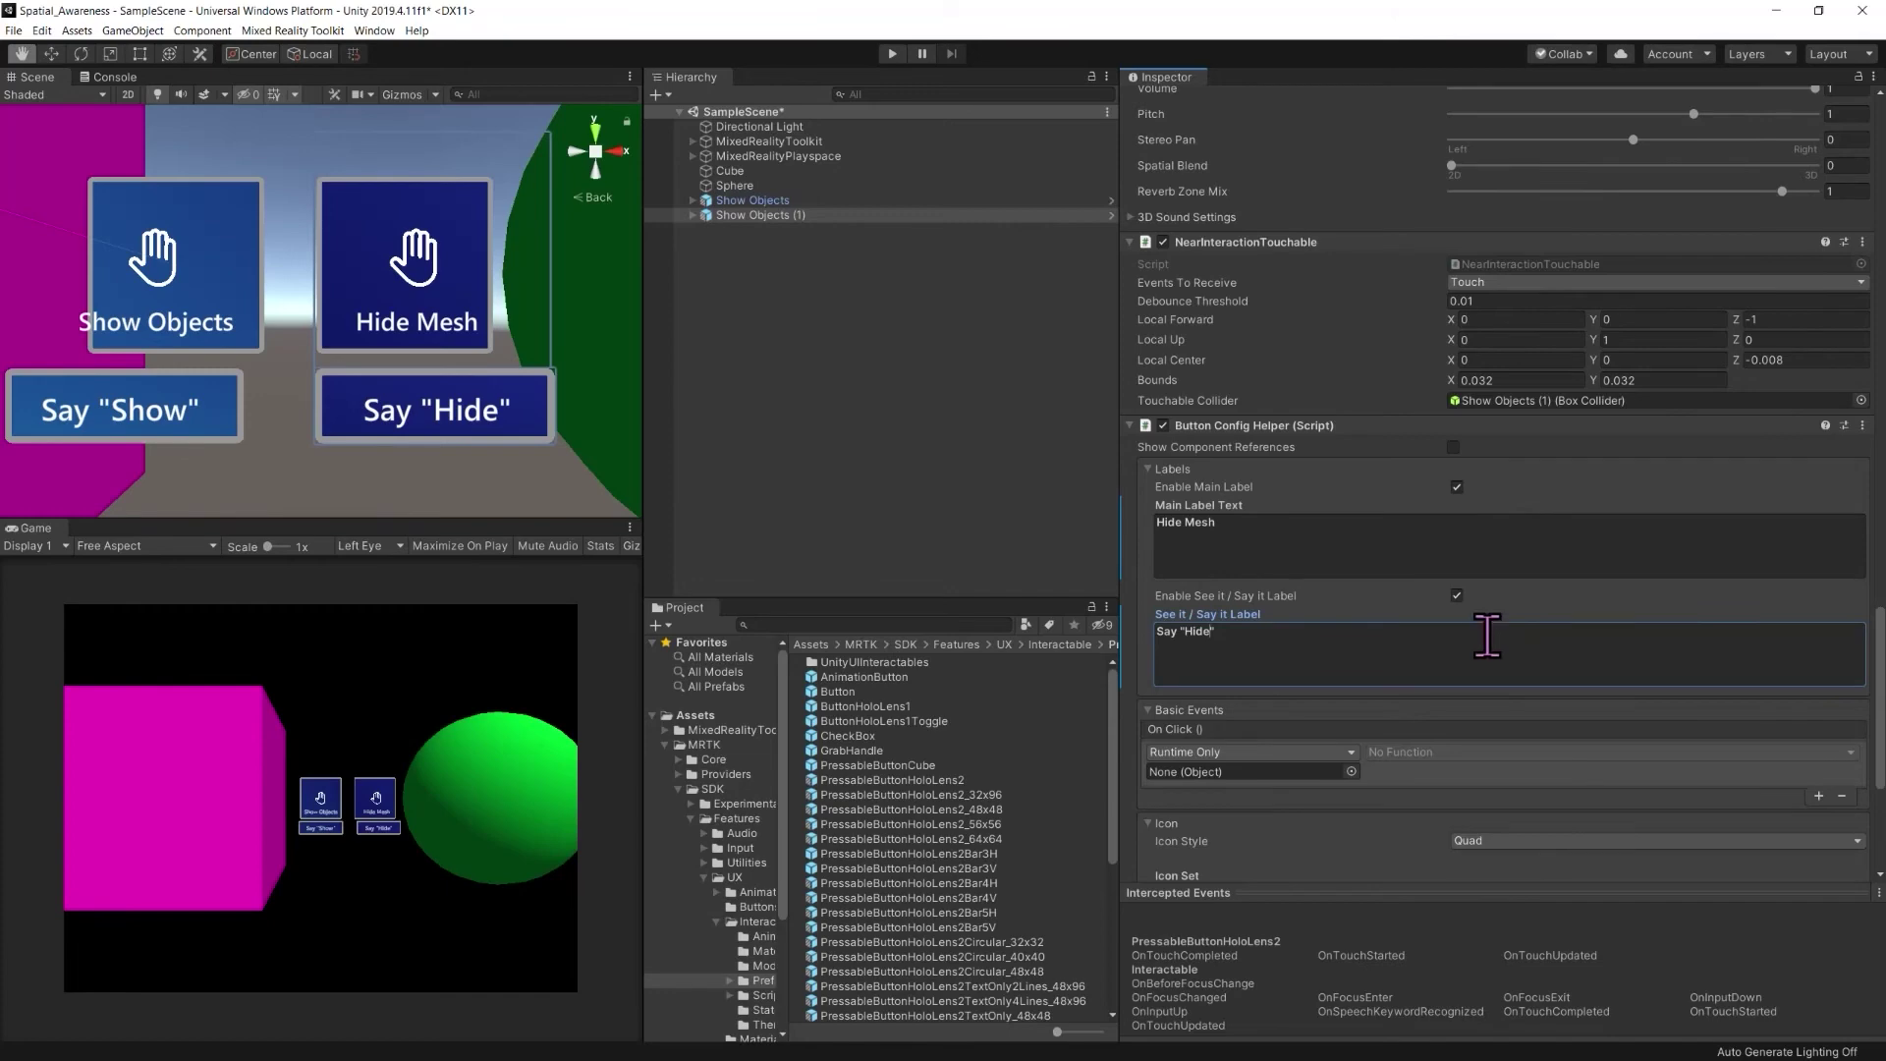
# Remove the Sphere's sceneObjects.showModel entry from the duplicated button's Button Pressed event
pyautogui.scroll(10, 1493, 452)
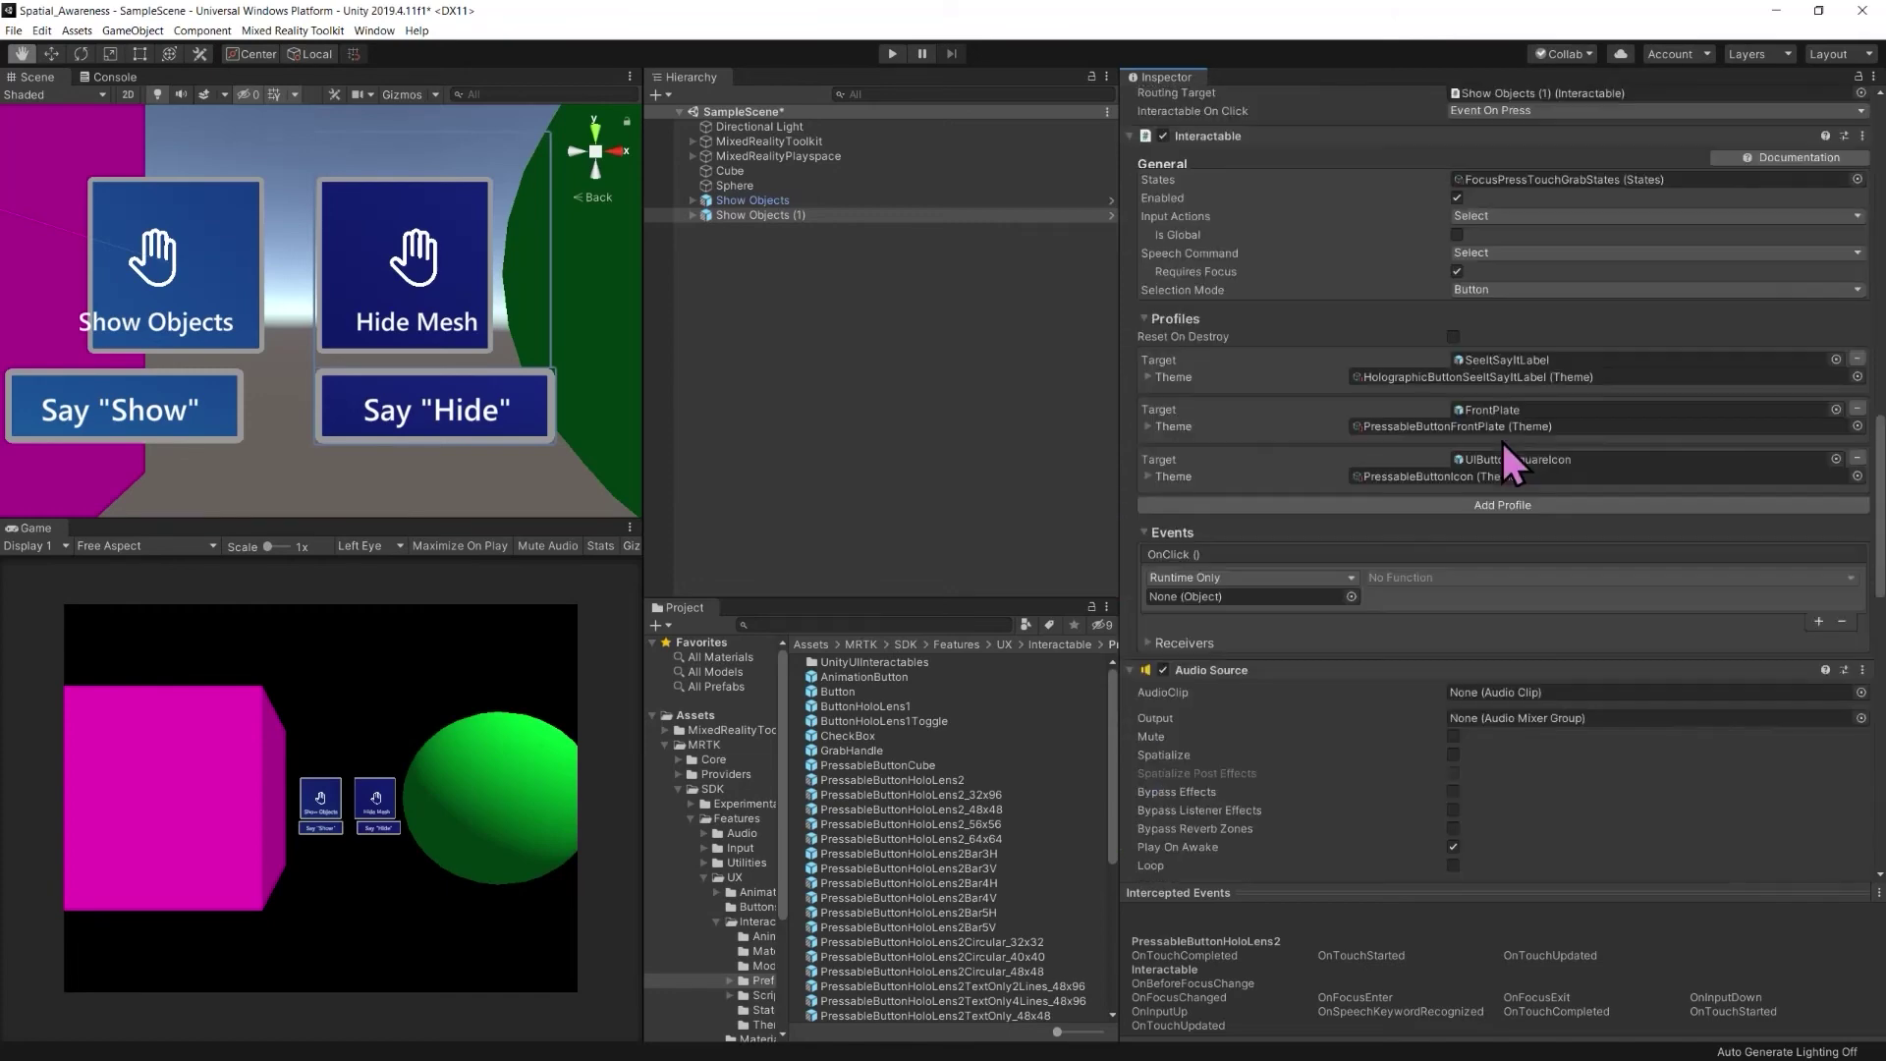
pyautogui.scroll(15, 1501, 439)
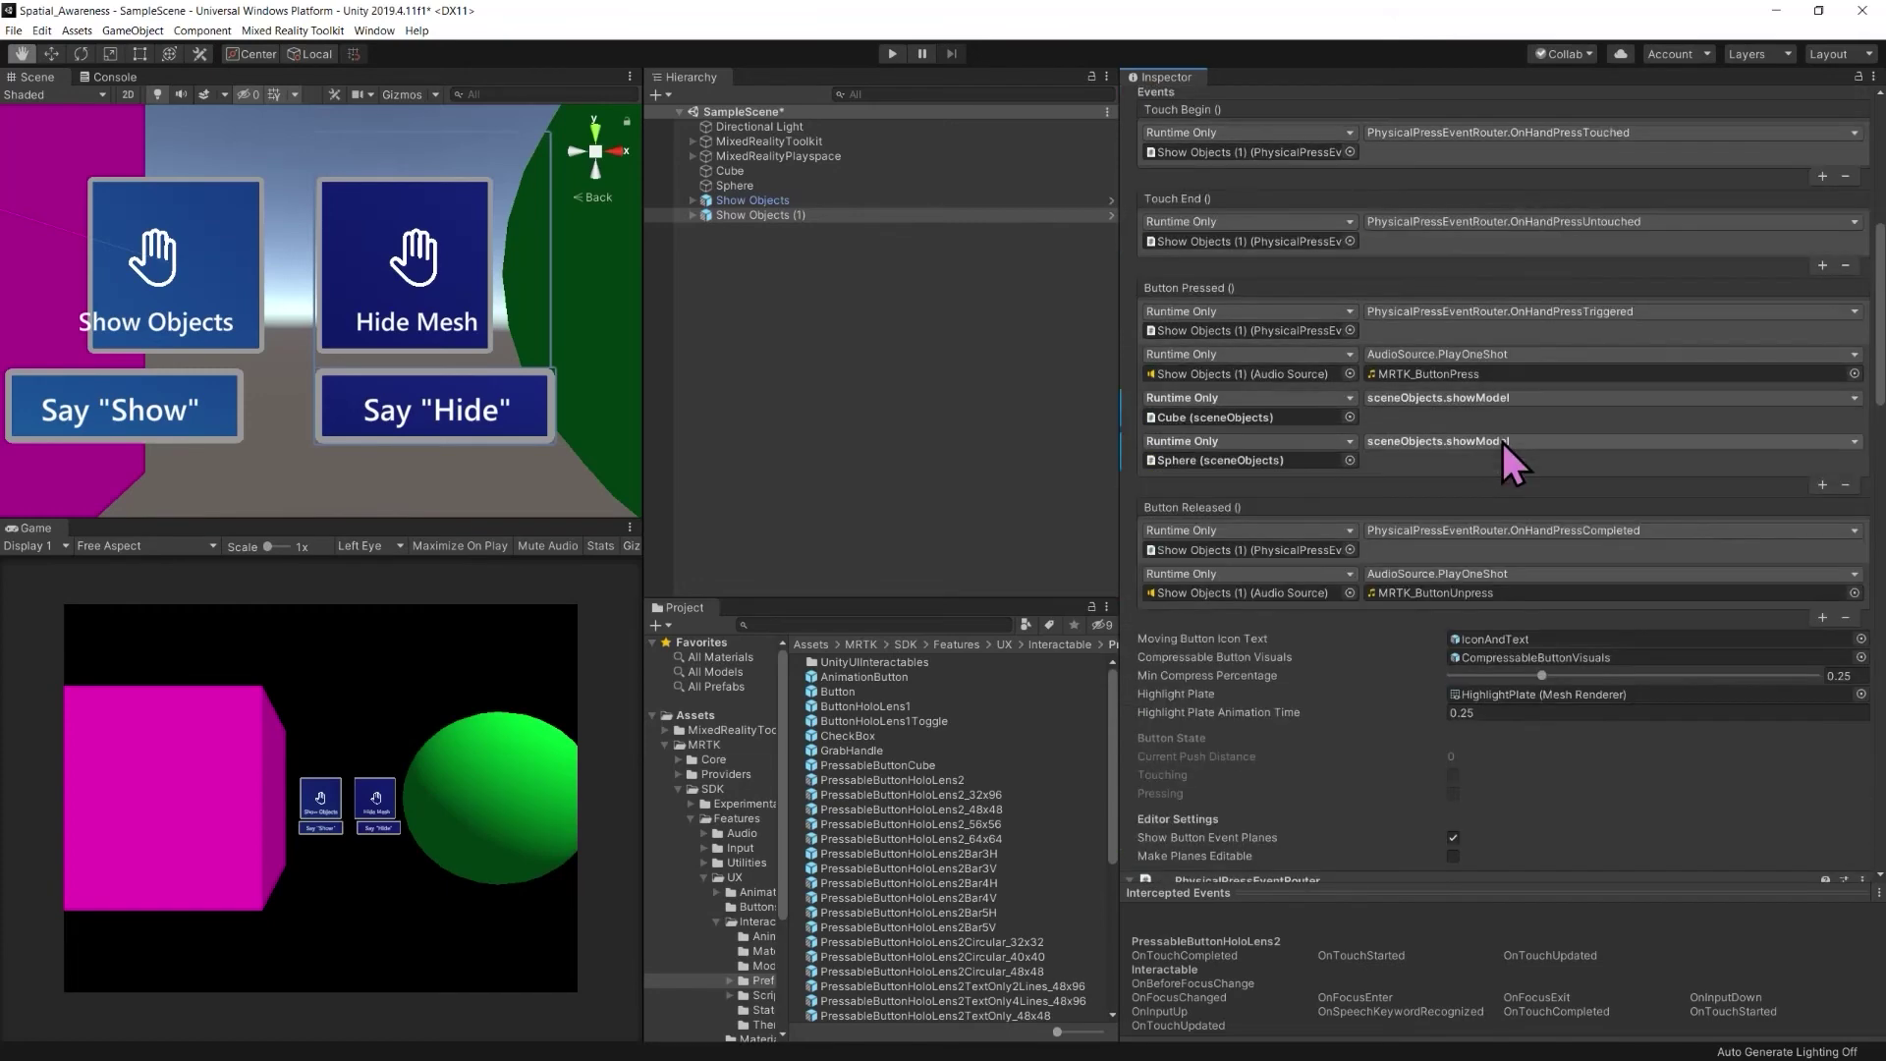
pyautogui.scroll(3, 1465, 432)
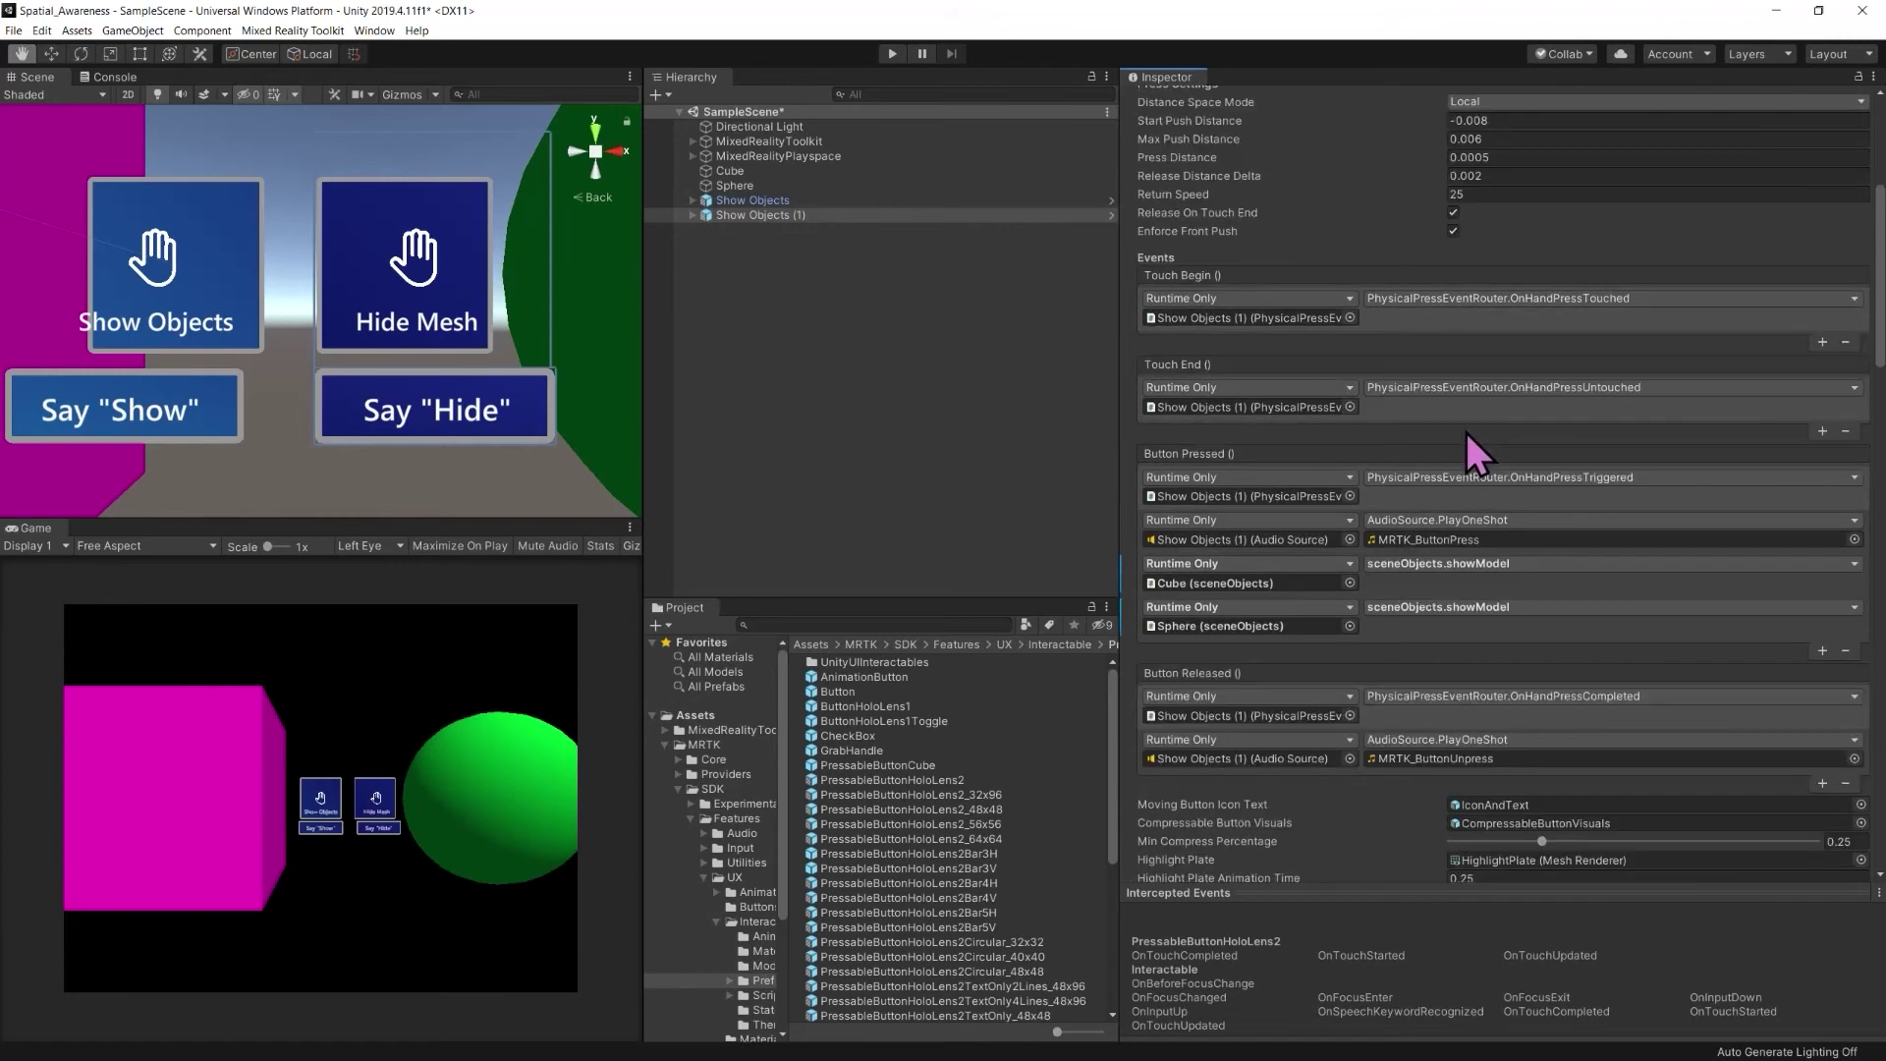
pyautogui.click(1733, 581)
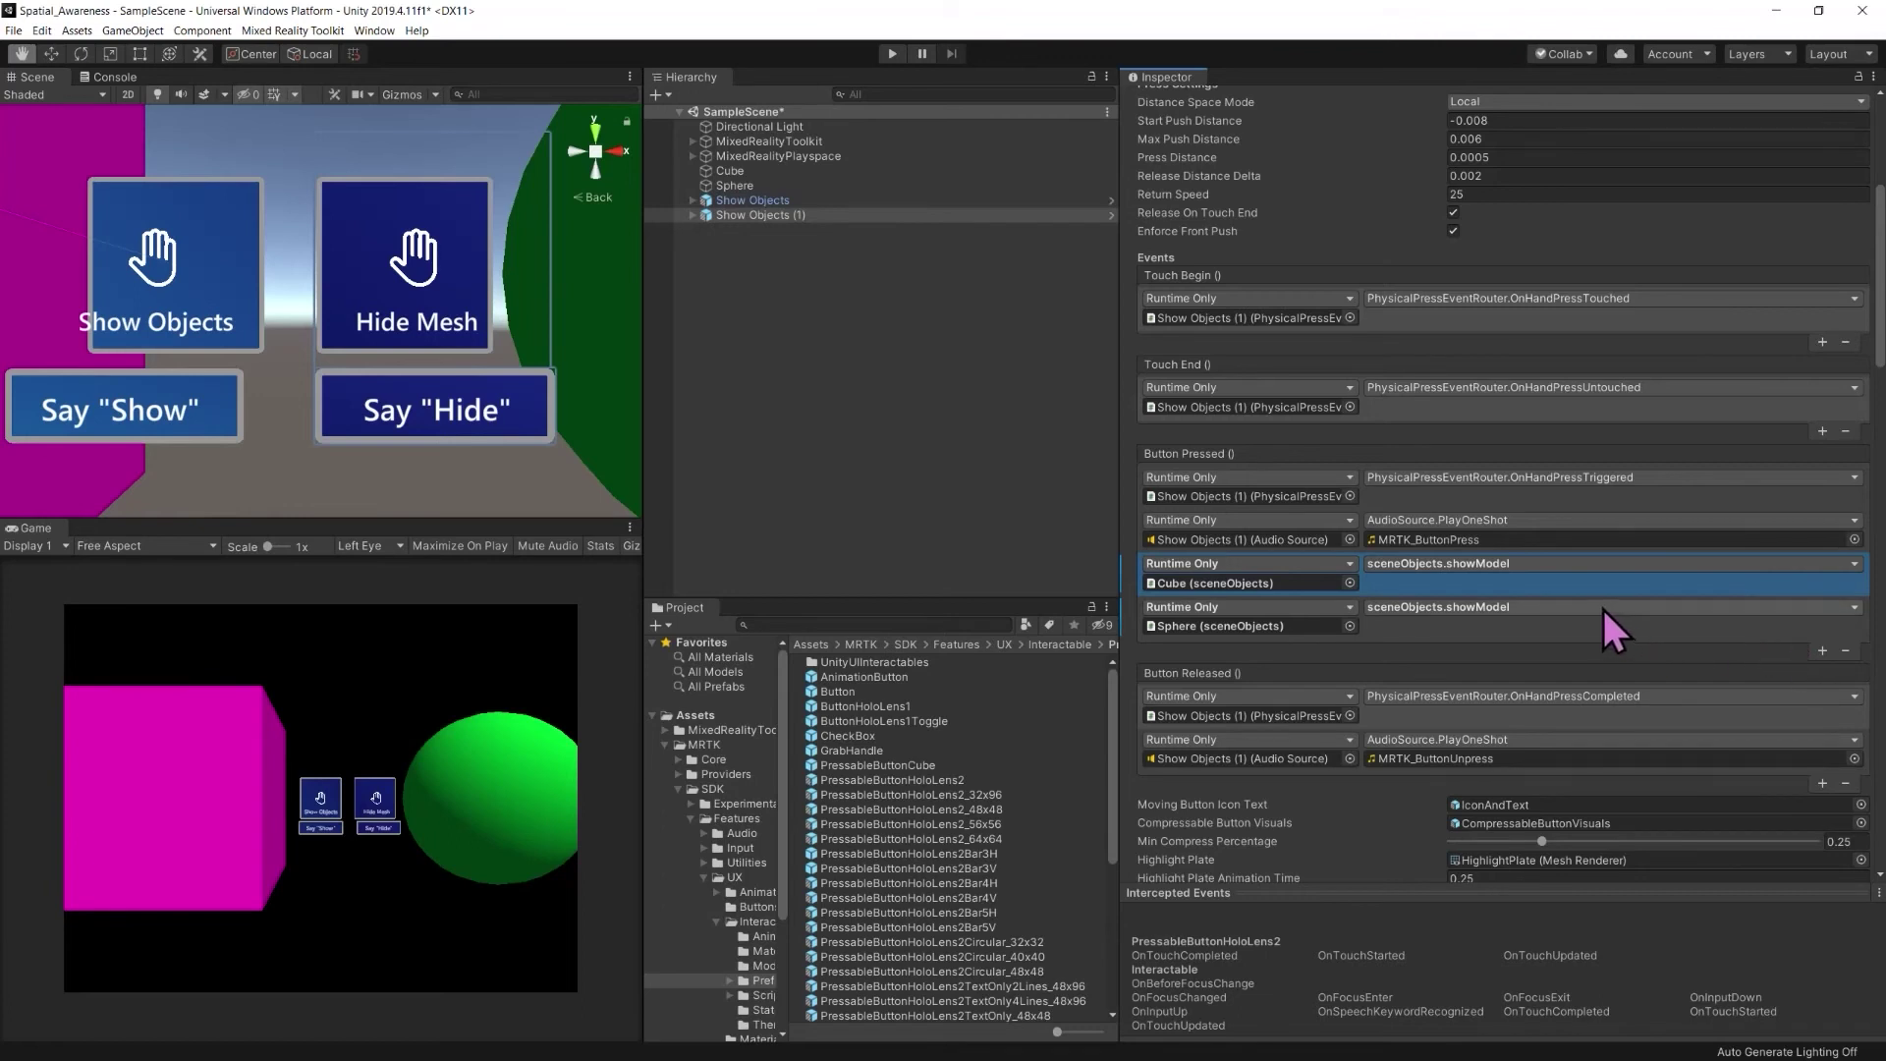
pyautogui.click(1566, 627)
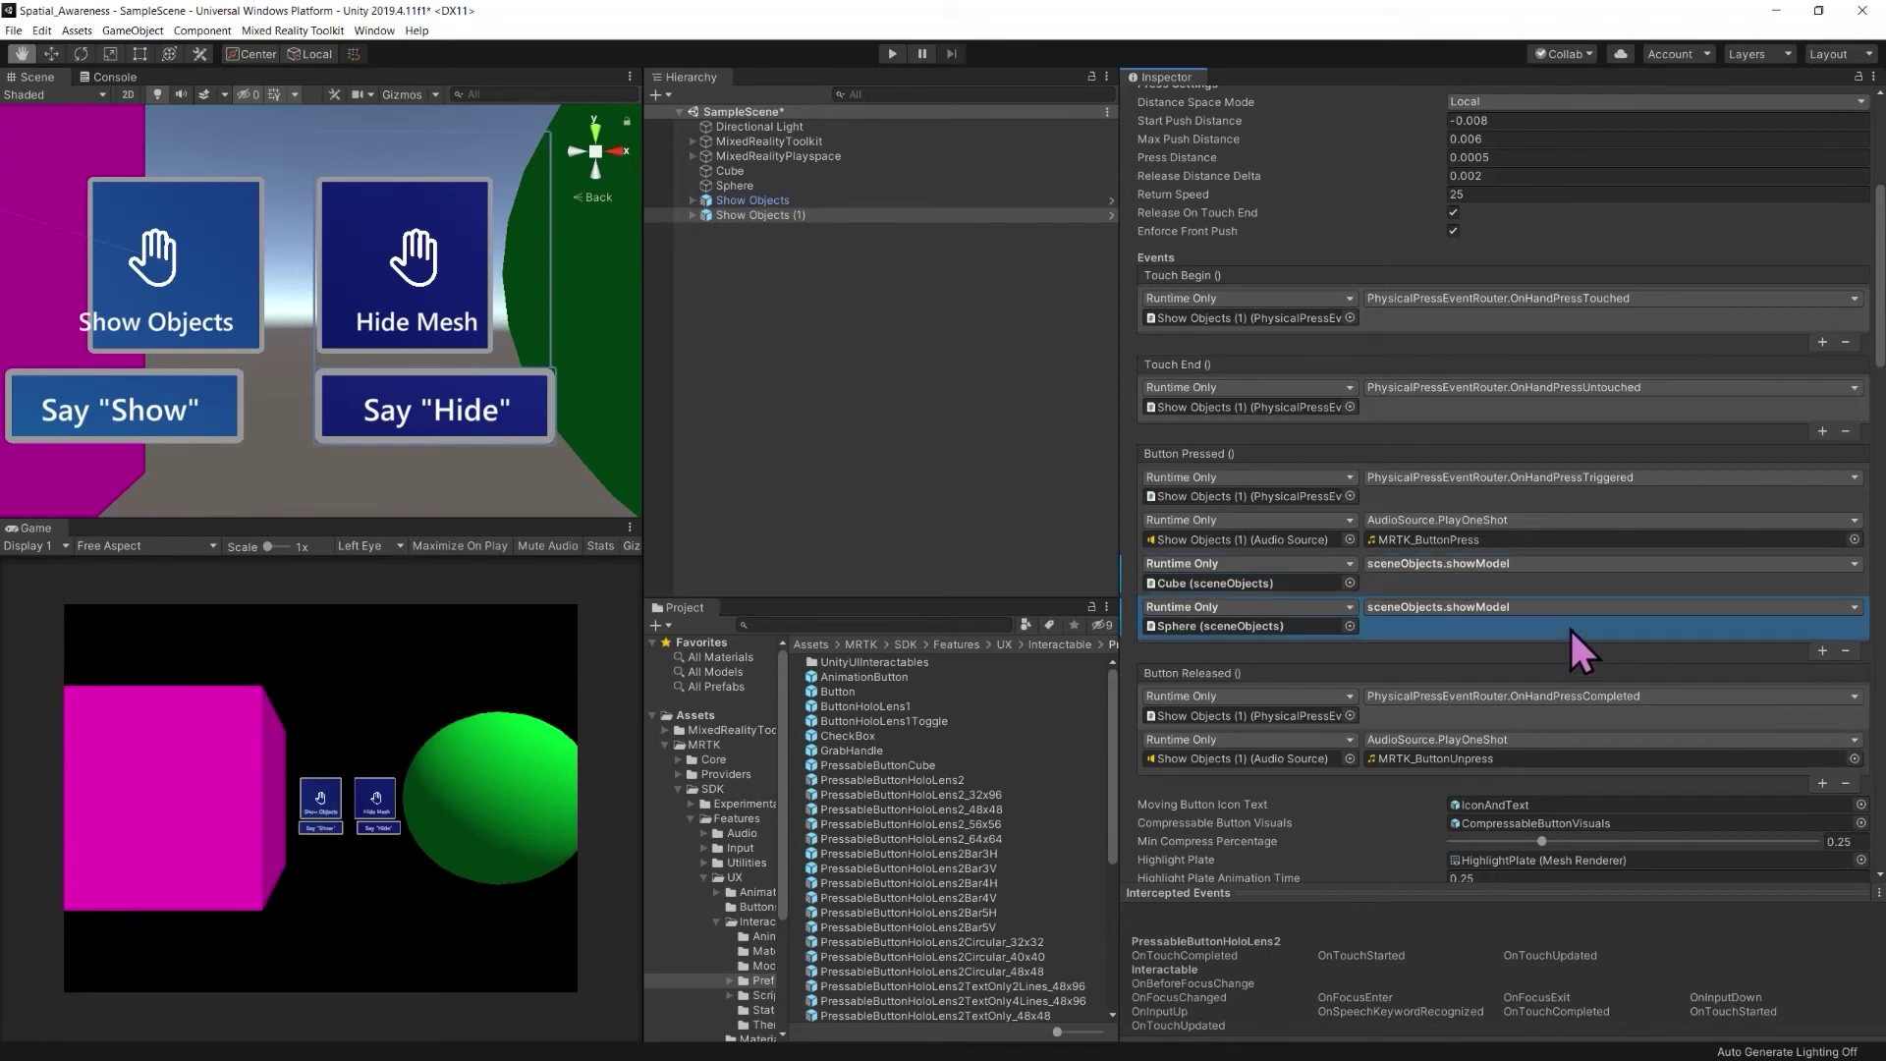
pyautogui.click(1847, 651)
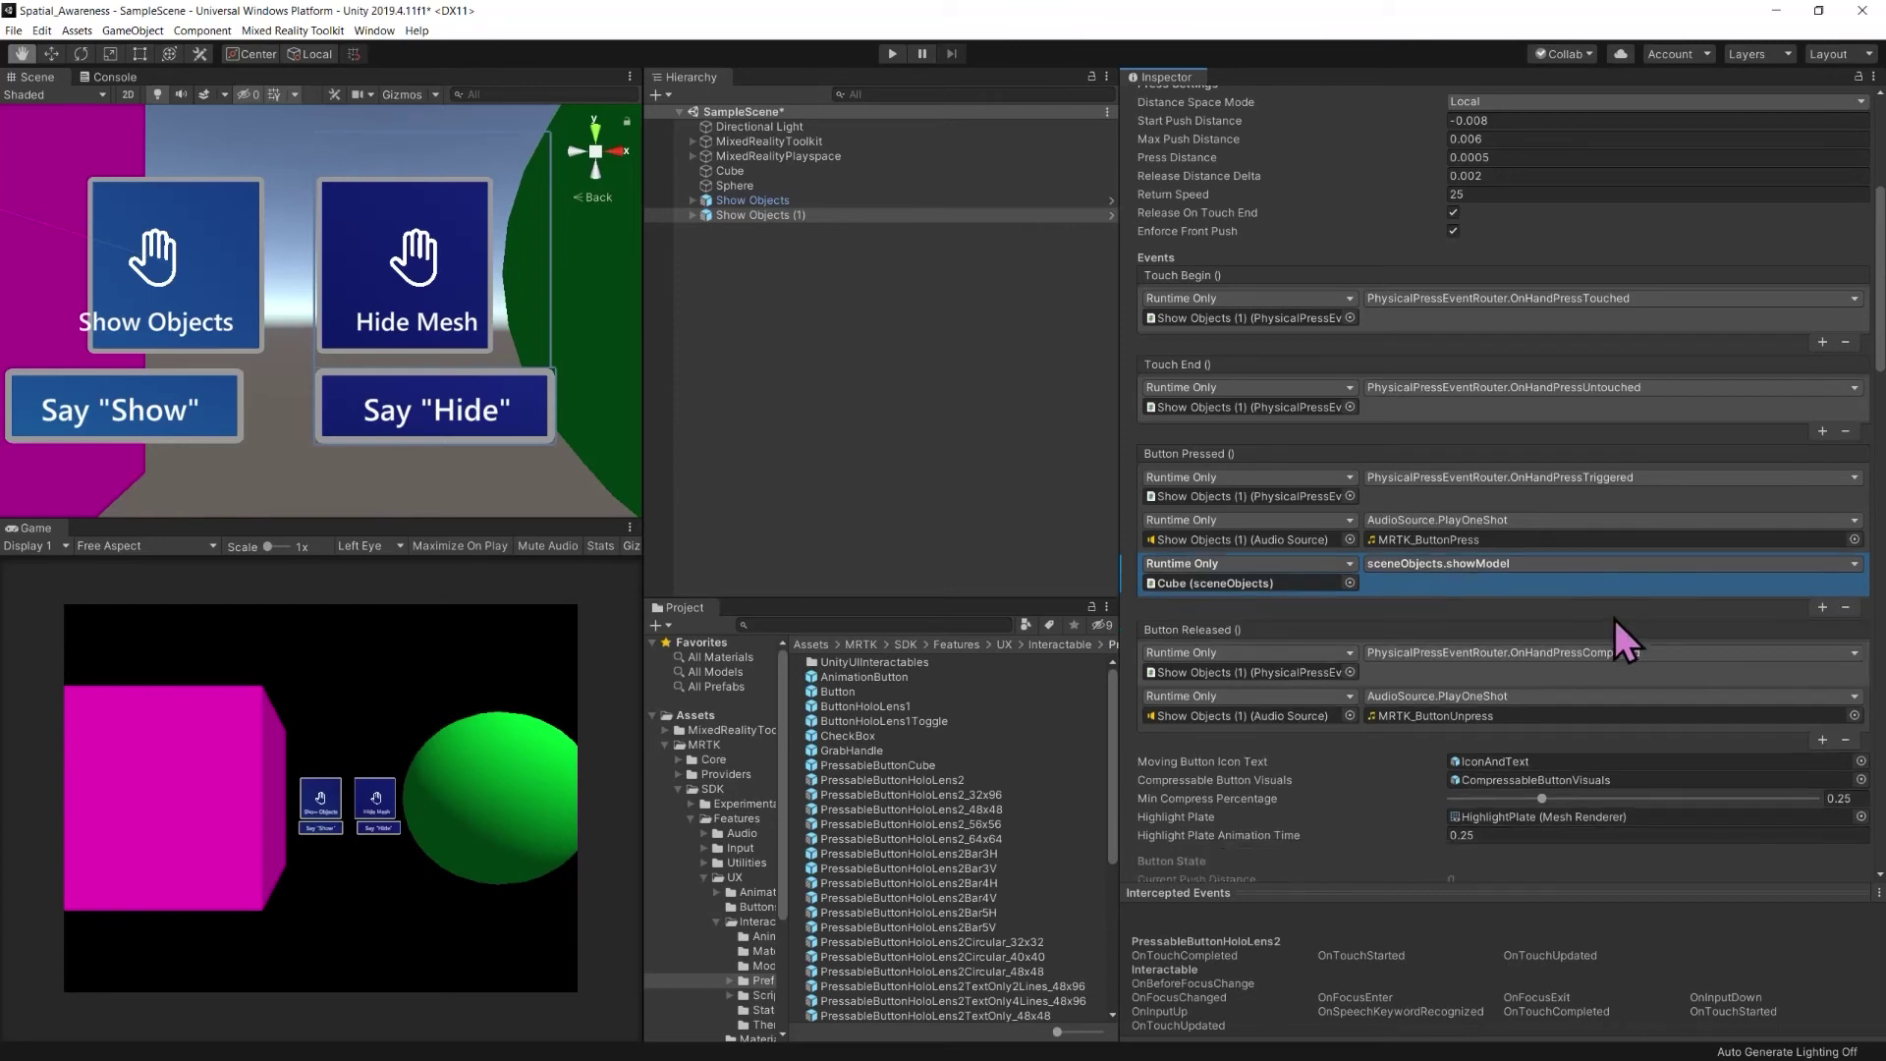
# Remove the Cube's sceneObjects.showModel entry from the duplicated button's Button Pressed event
pyautogui.click(1846, 608)
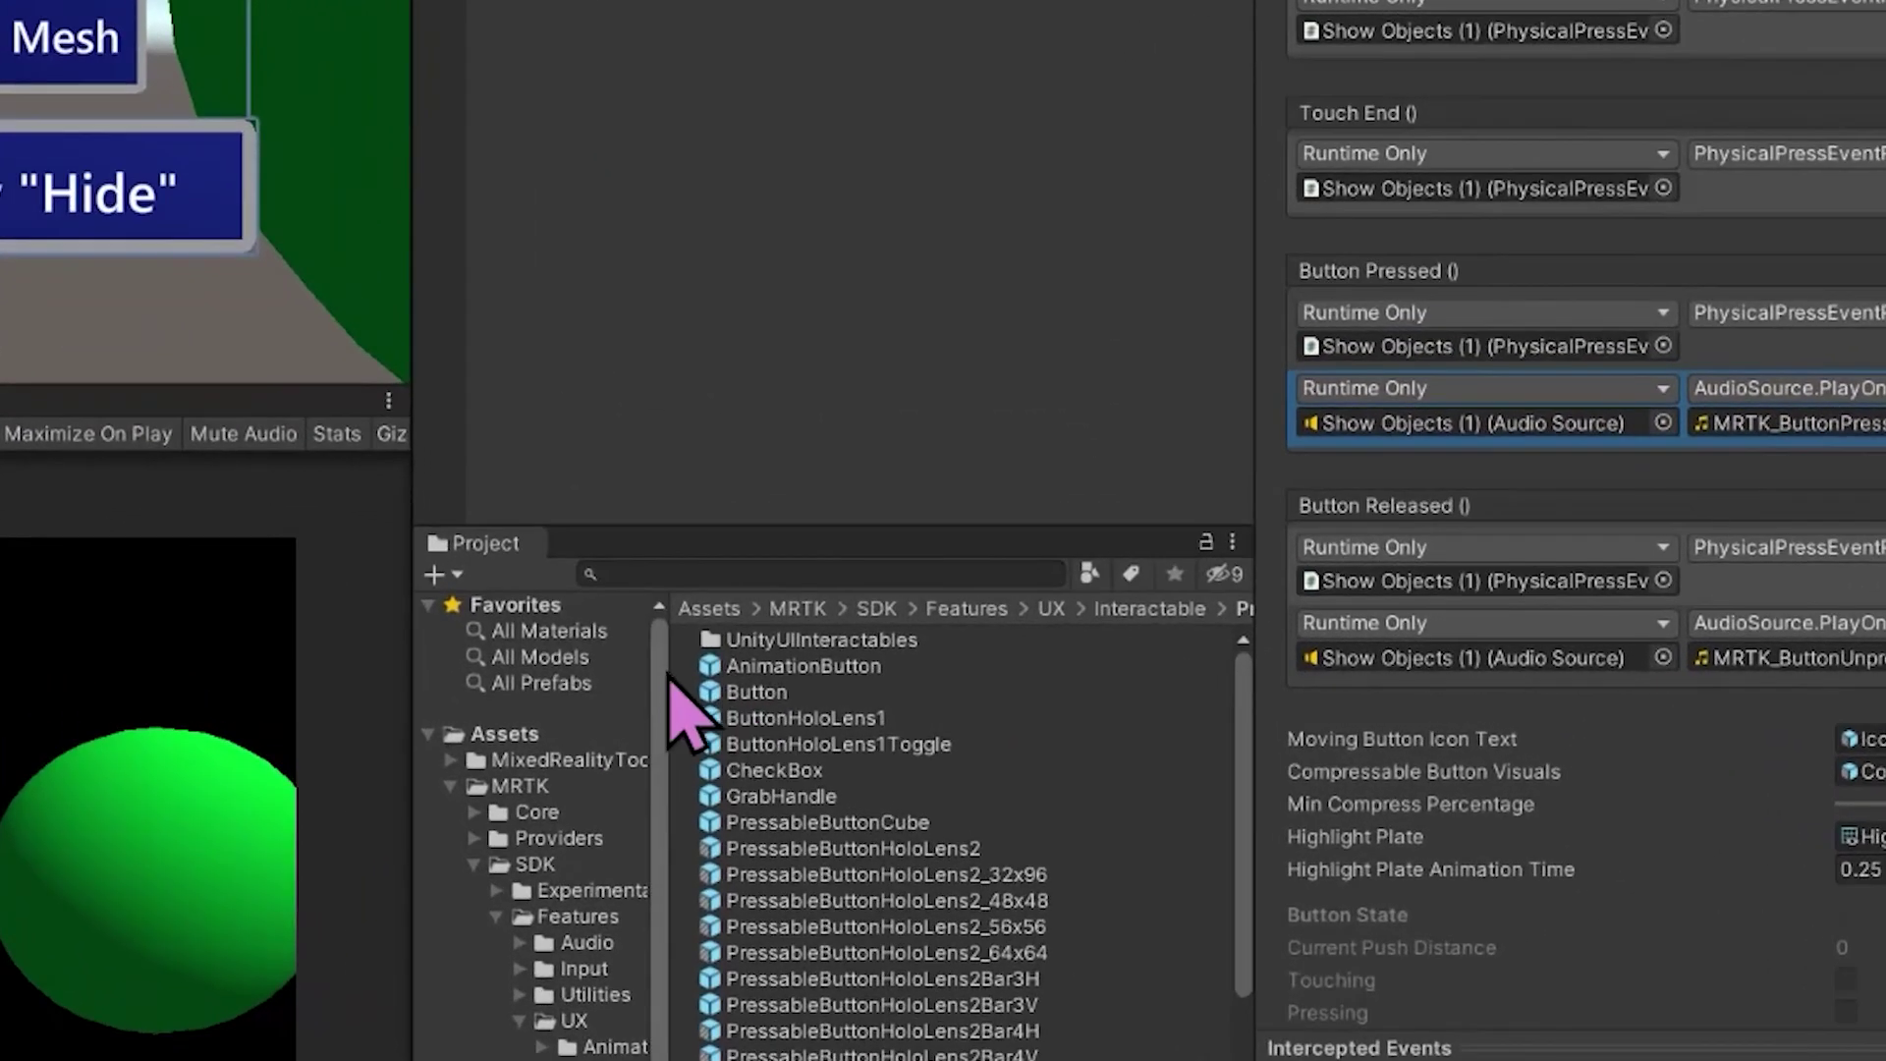
# Create a C# script named hideMesh in the Assets Scripts folder and open it in Visual Studio, reloading the modified solution
pyautogui.moveTo(654, 674); pyautogui.dragTo(789, 722)
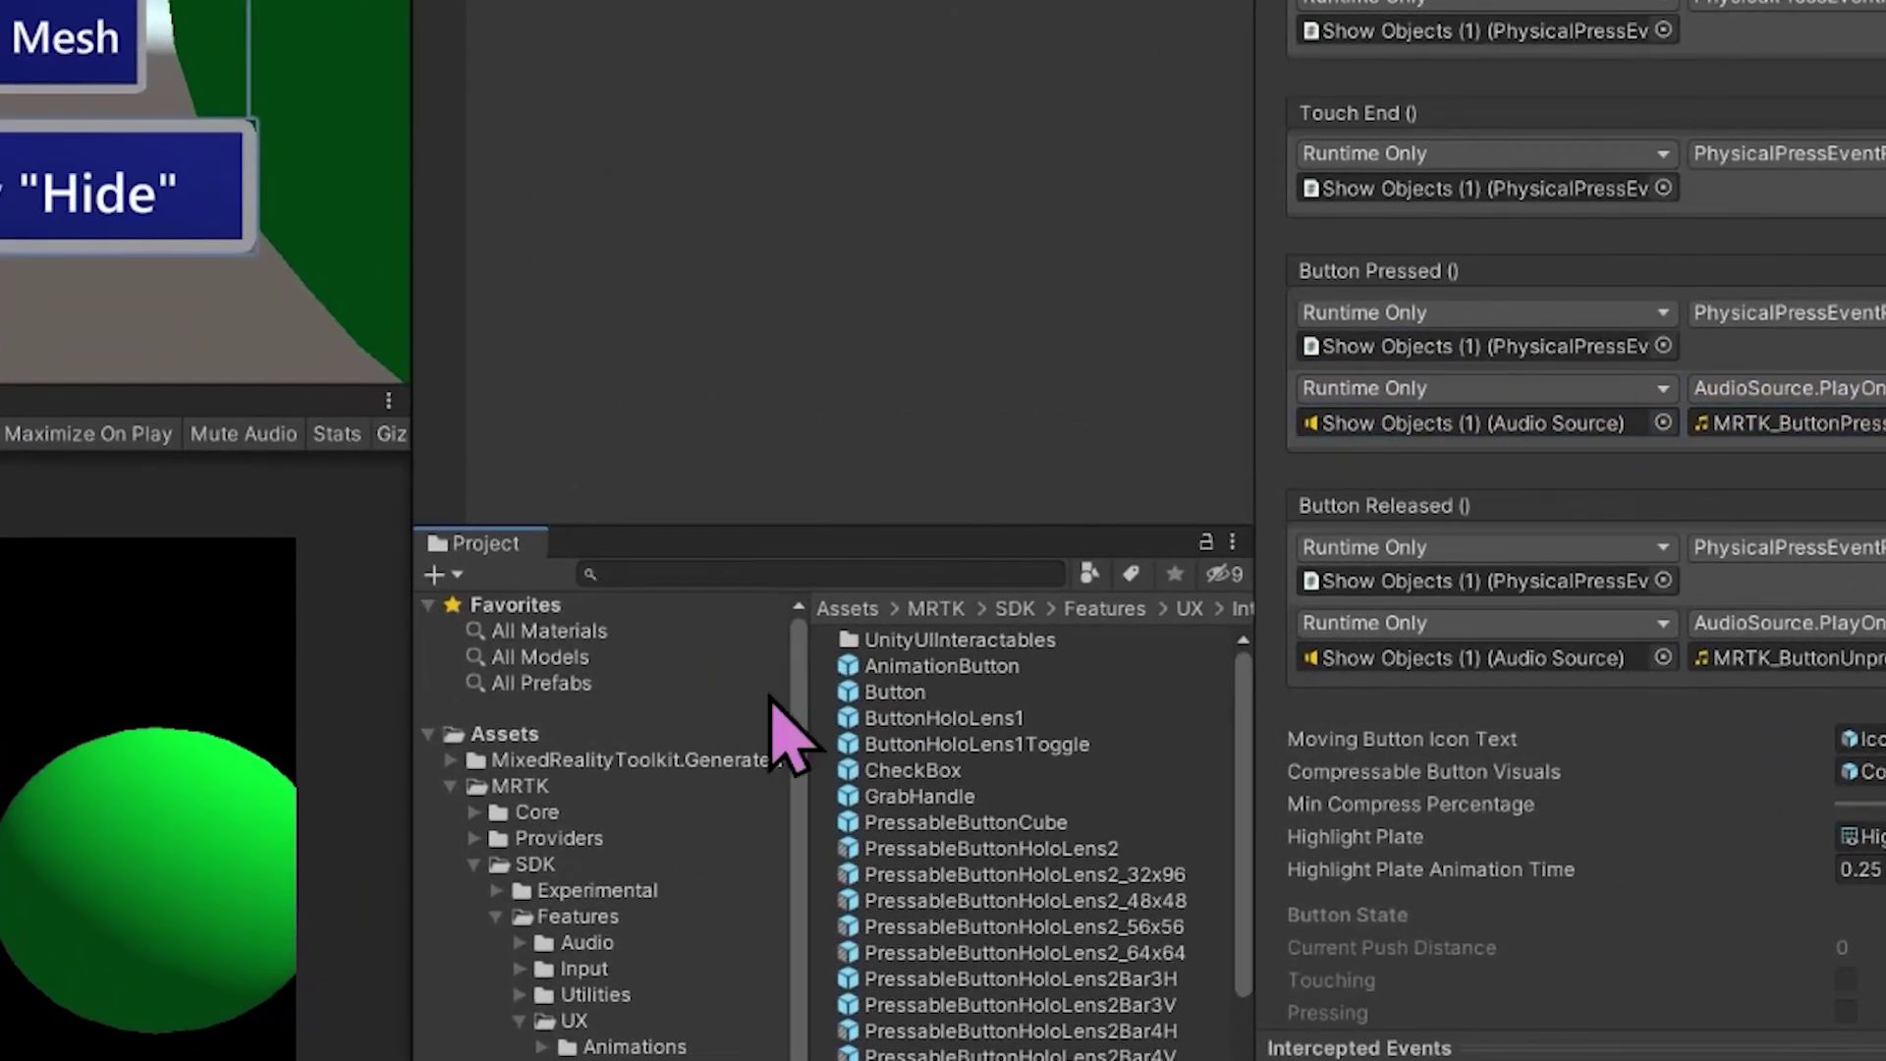
pyautogui.click(450, 787)
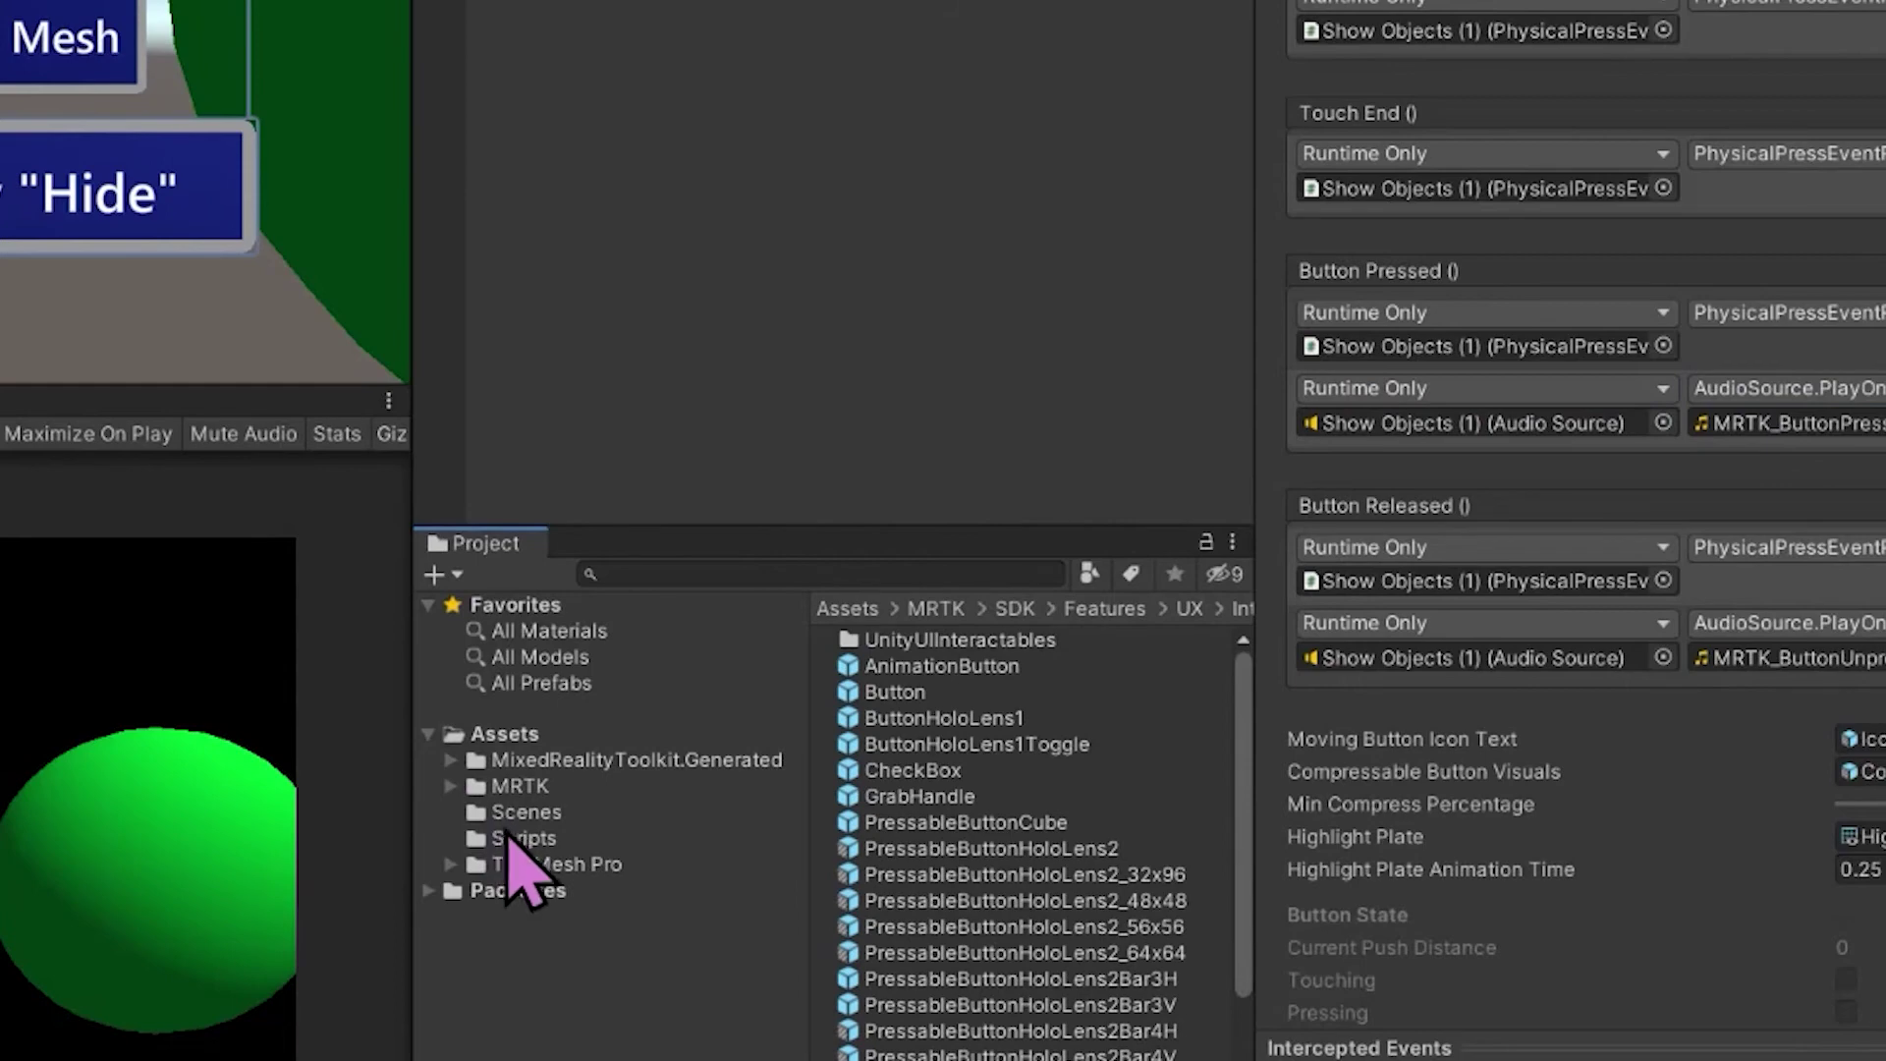
pyautogui.click(521, 838)
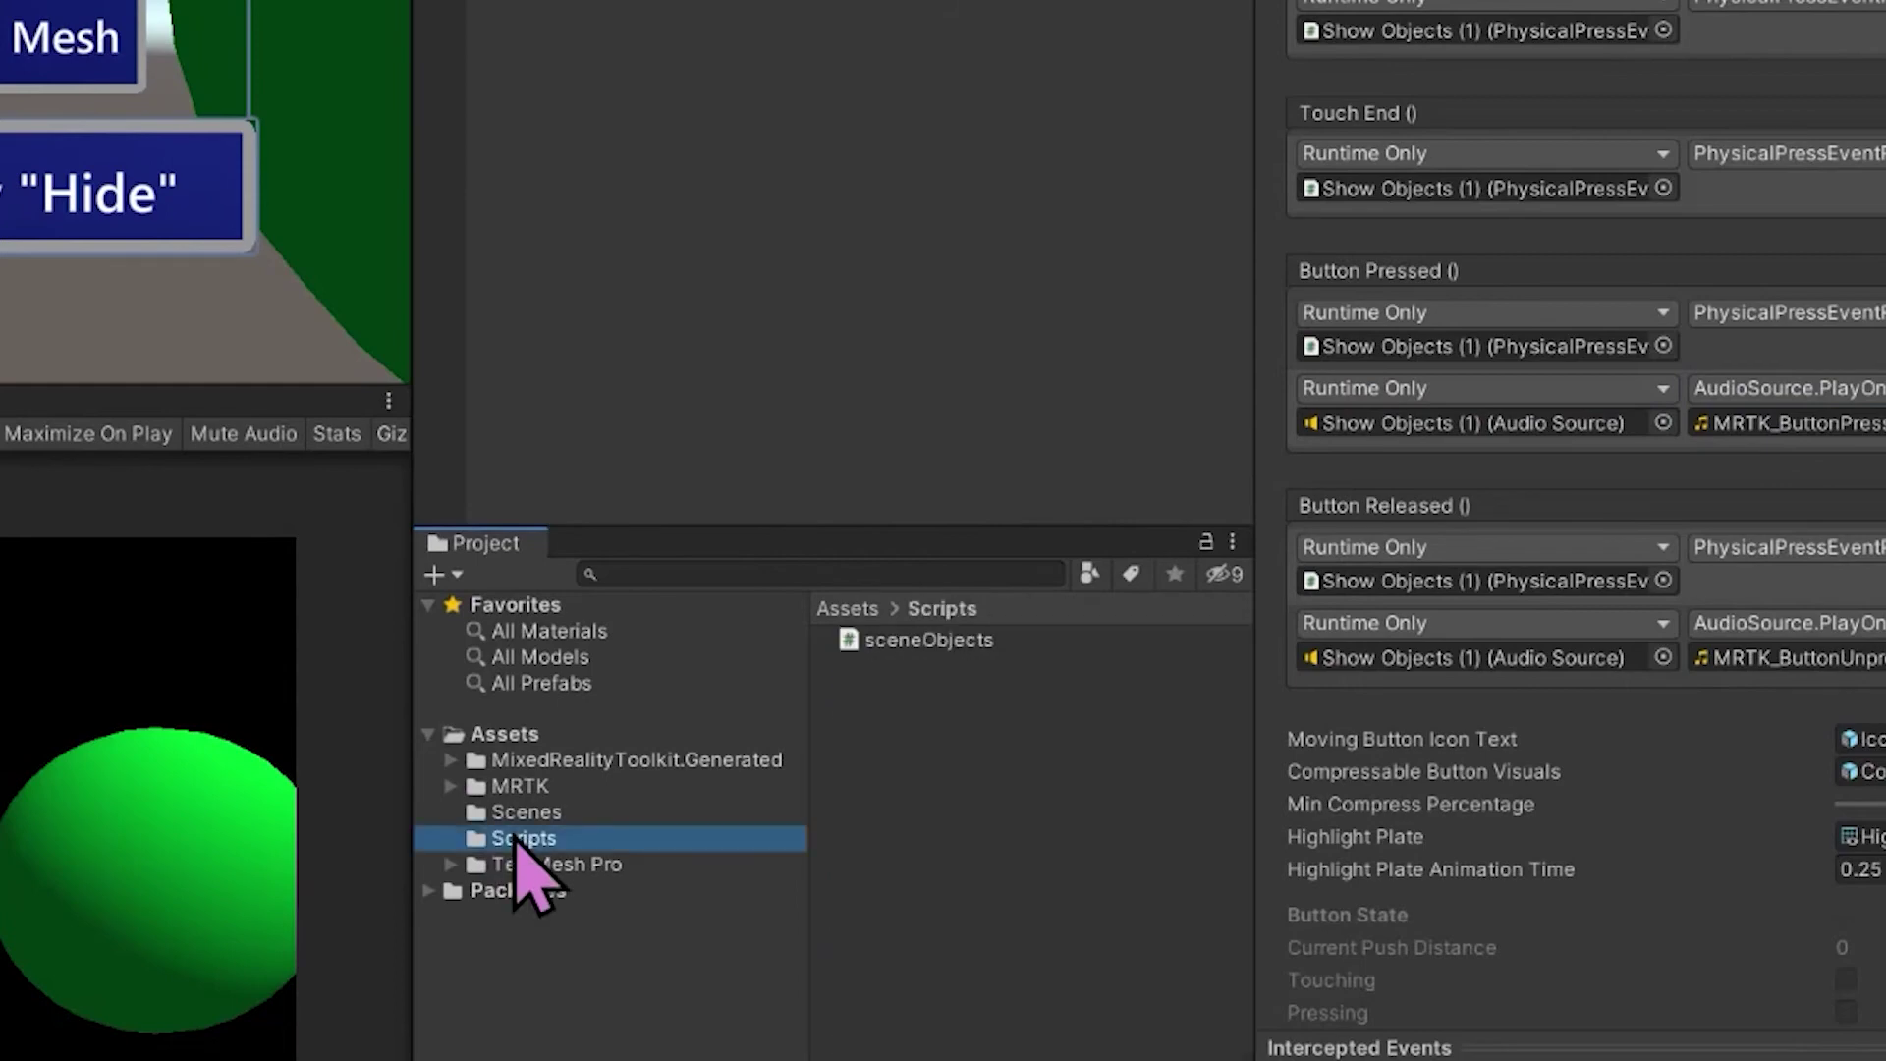
pyautogui.rightClick(894, 716)
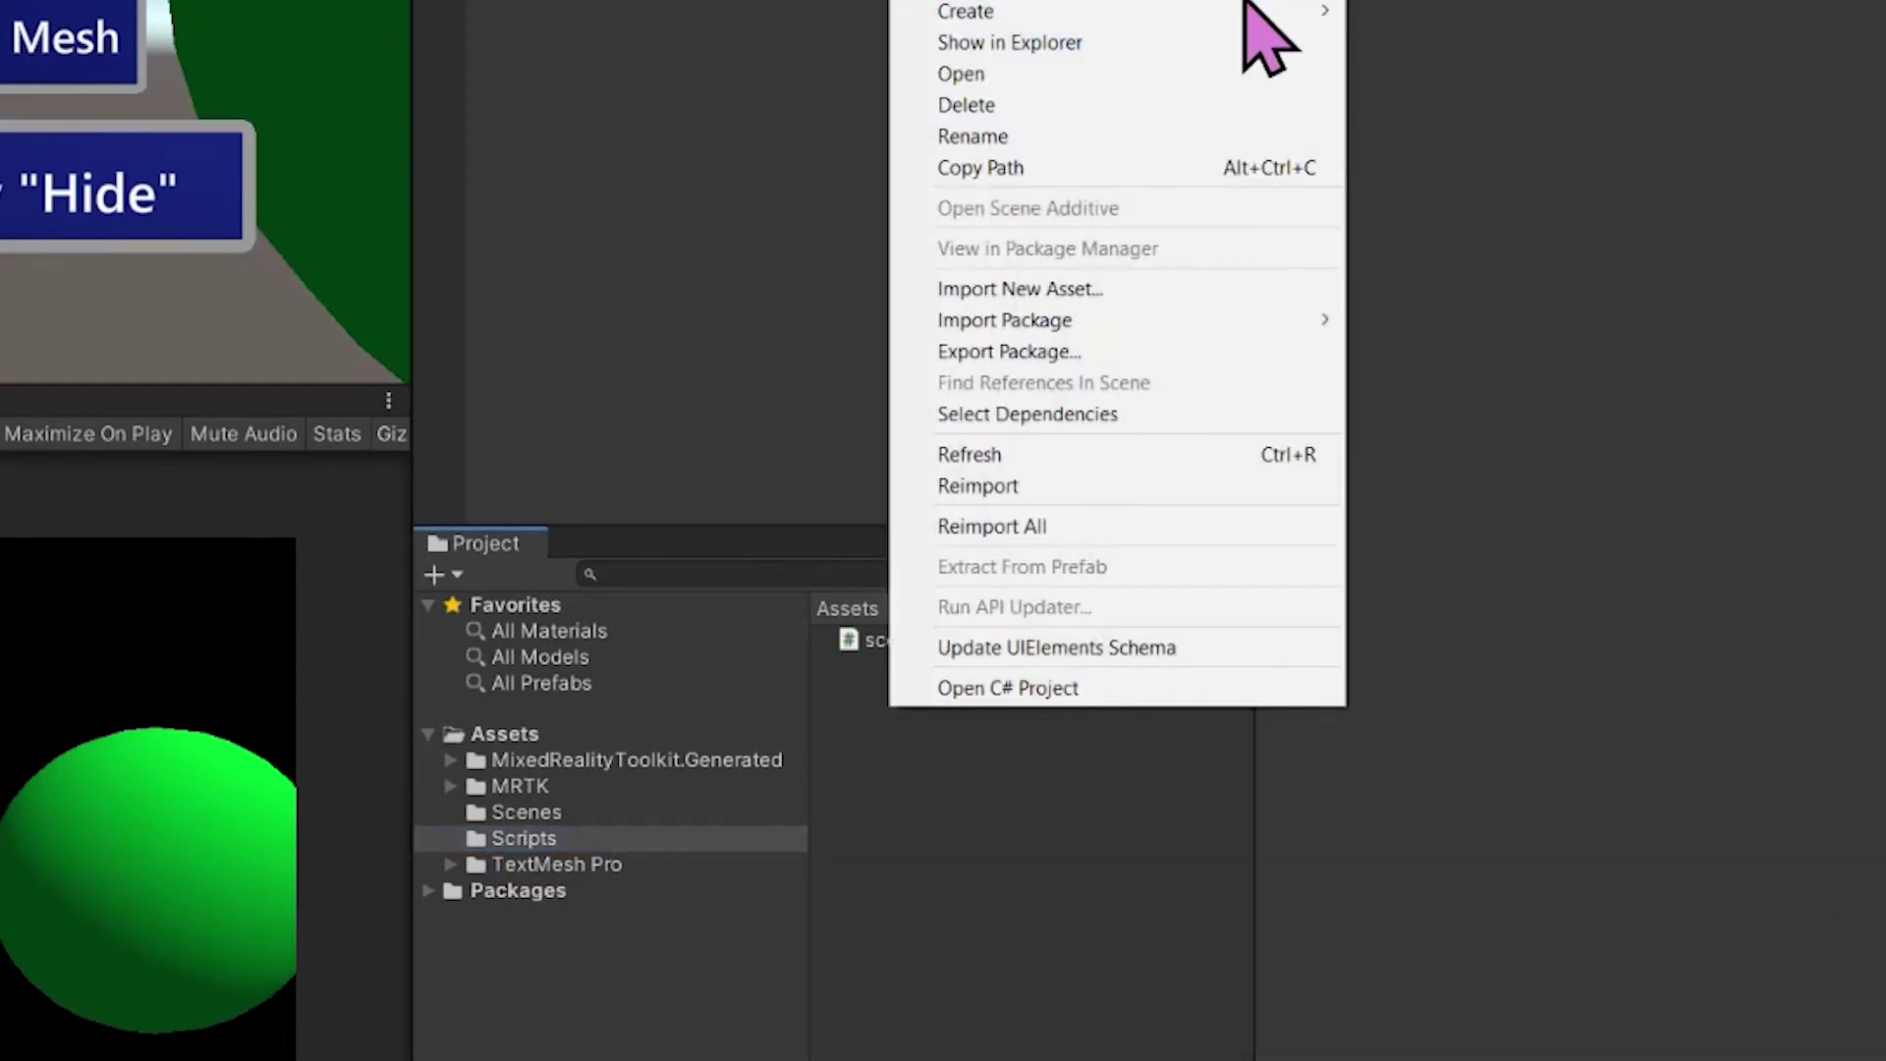
pyautogui.moveTo(1258, 8)
pyautogui.click(1526, 84)
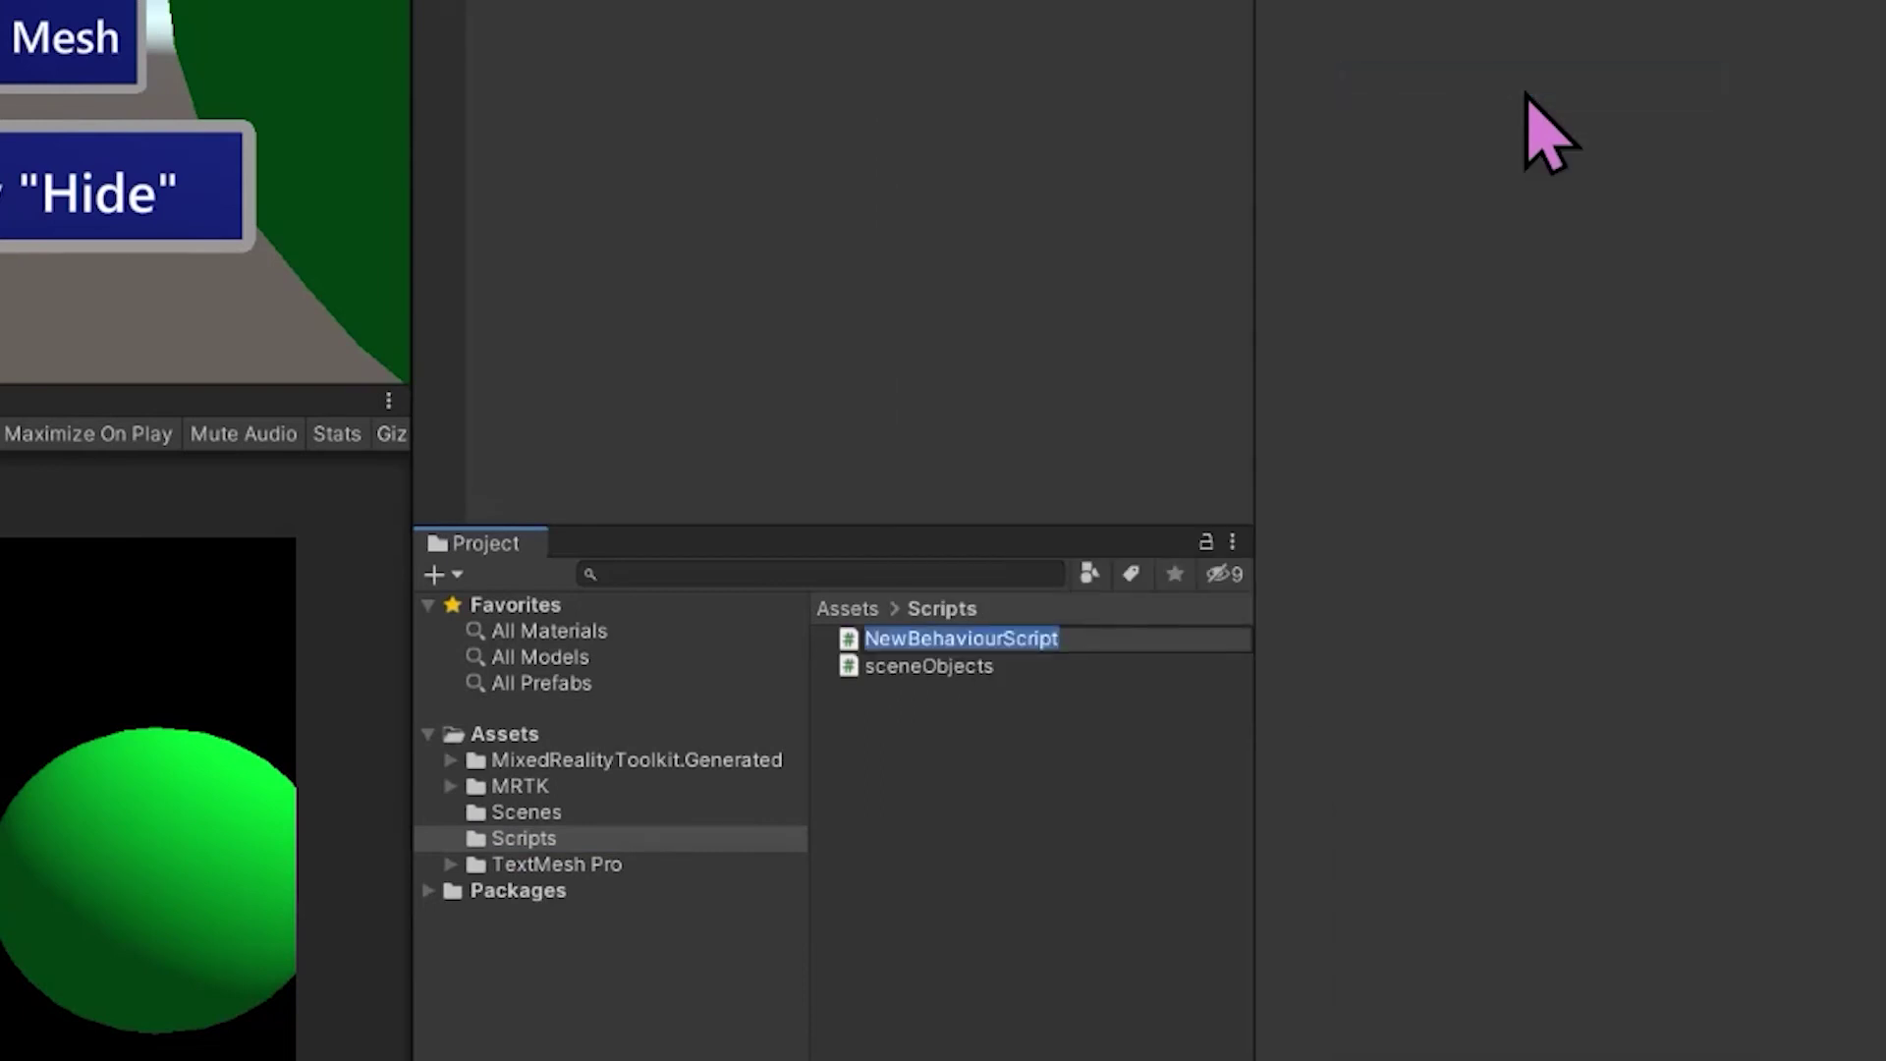
pyautogui.write('hideMesh')
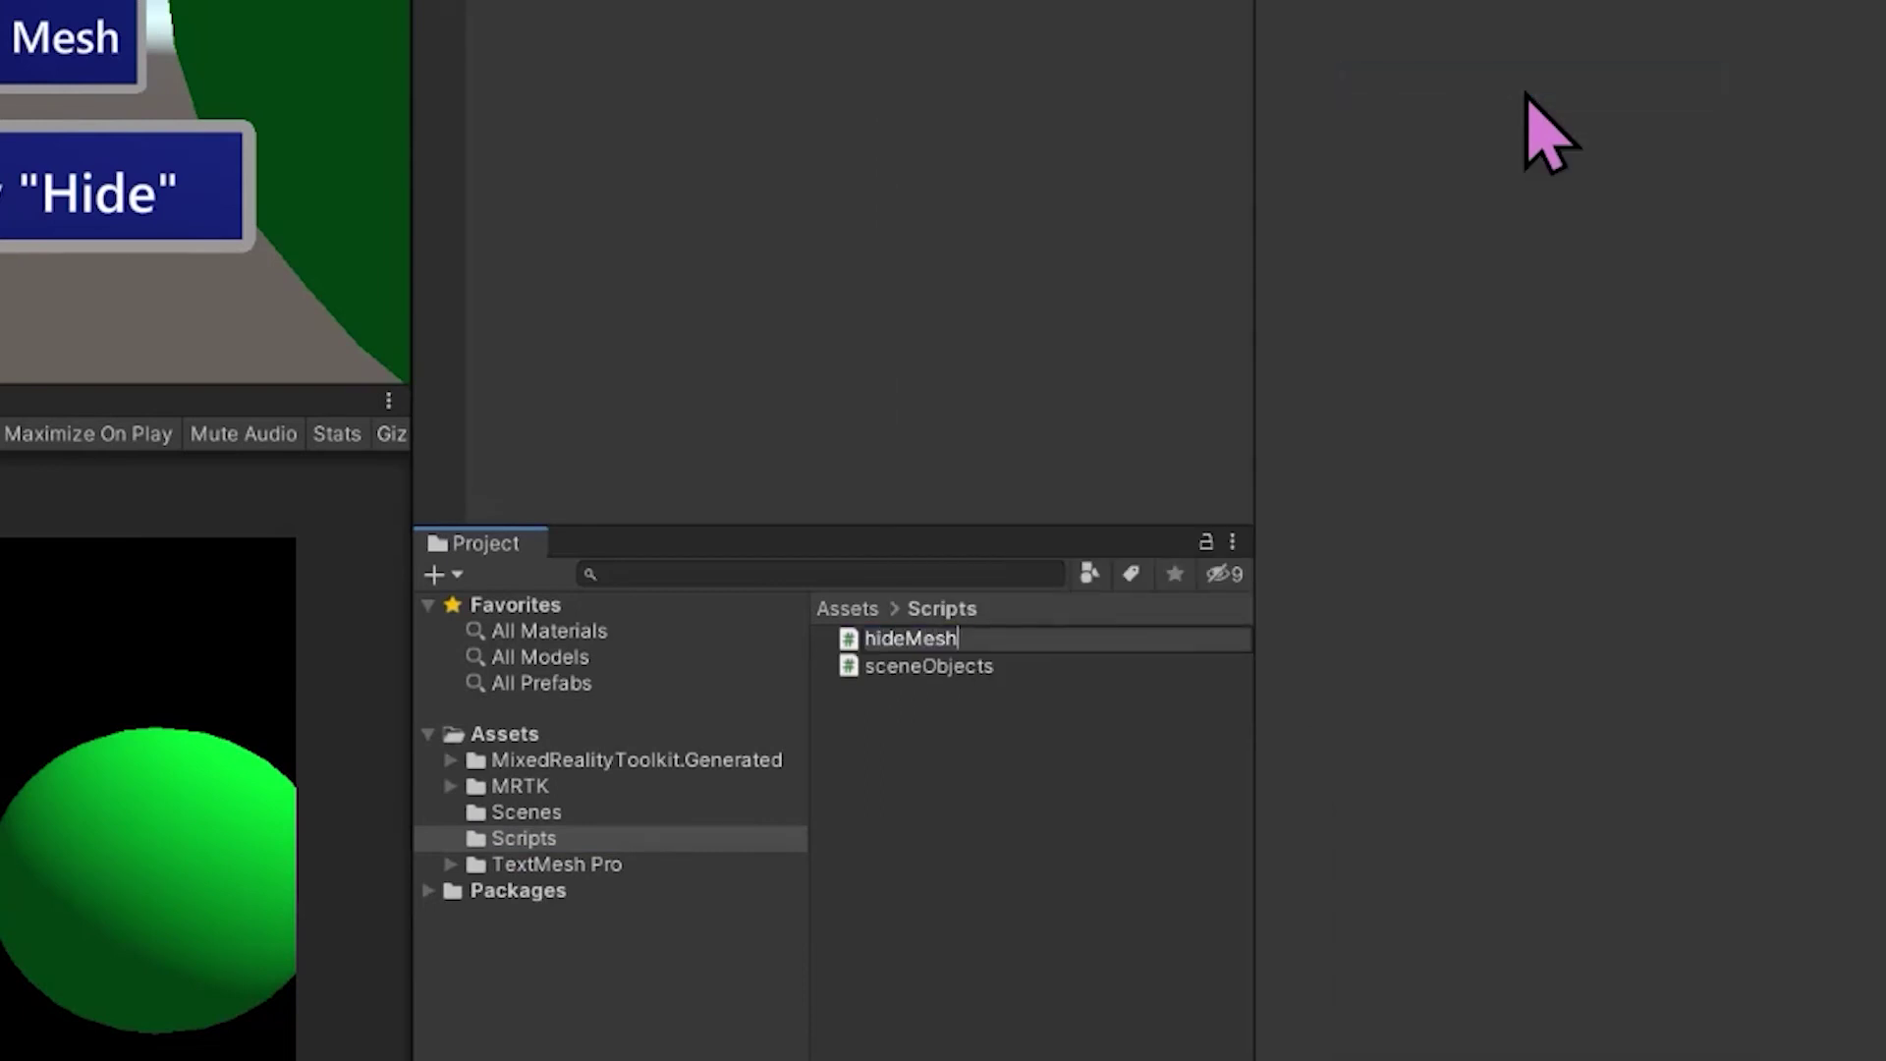
pyautogui.press('Return')
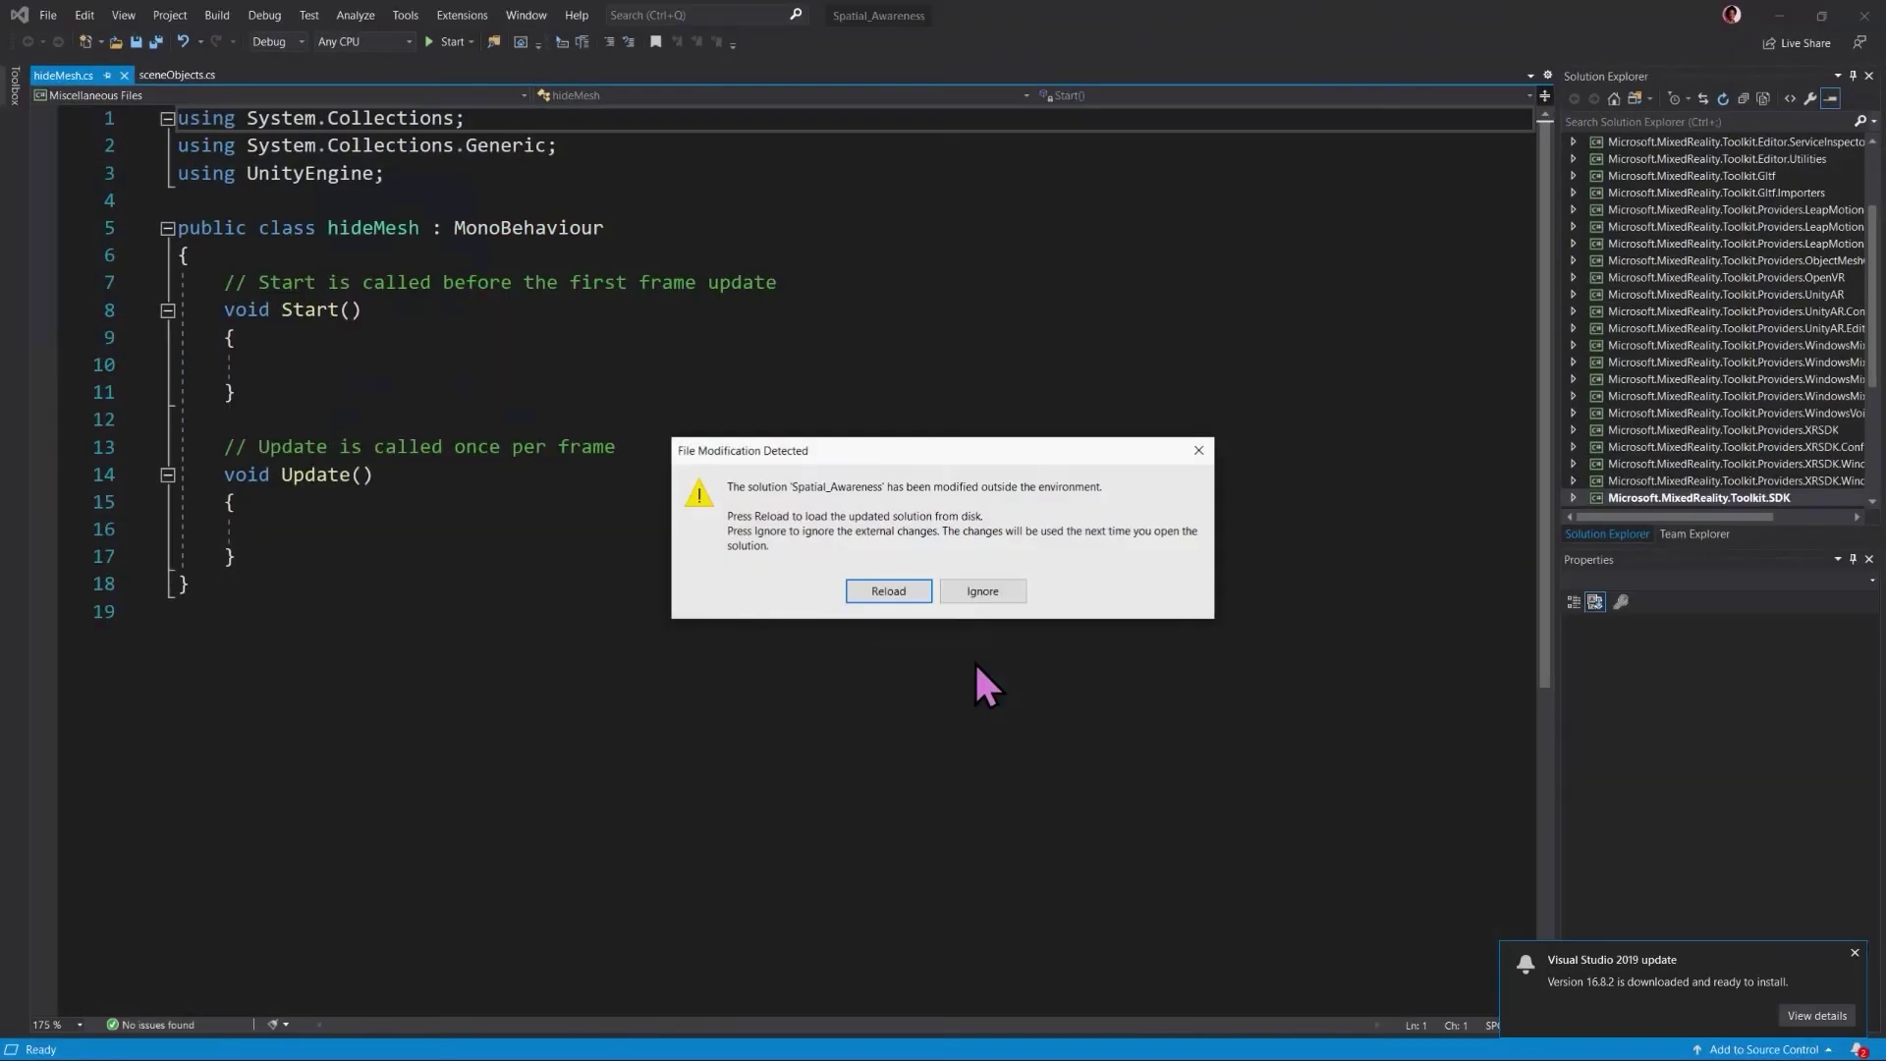
pyautogui.click(906, 593)
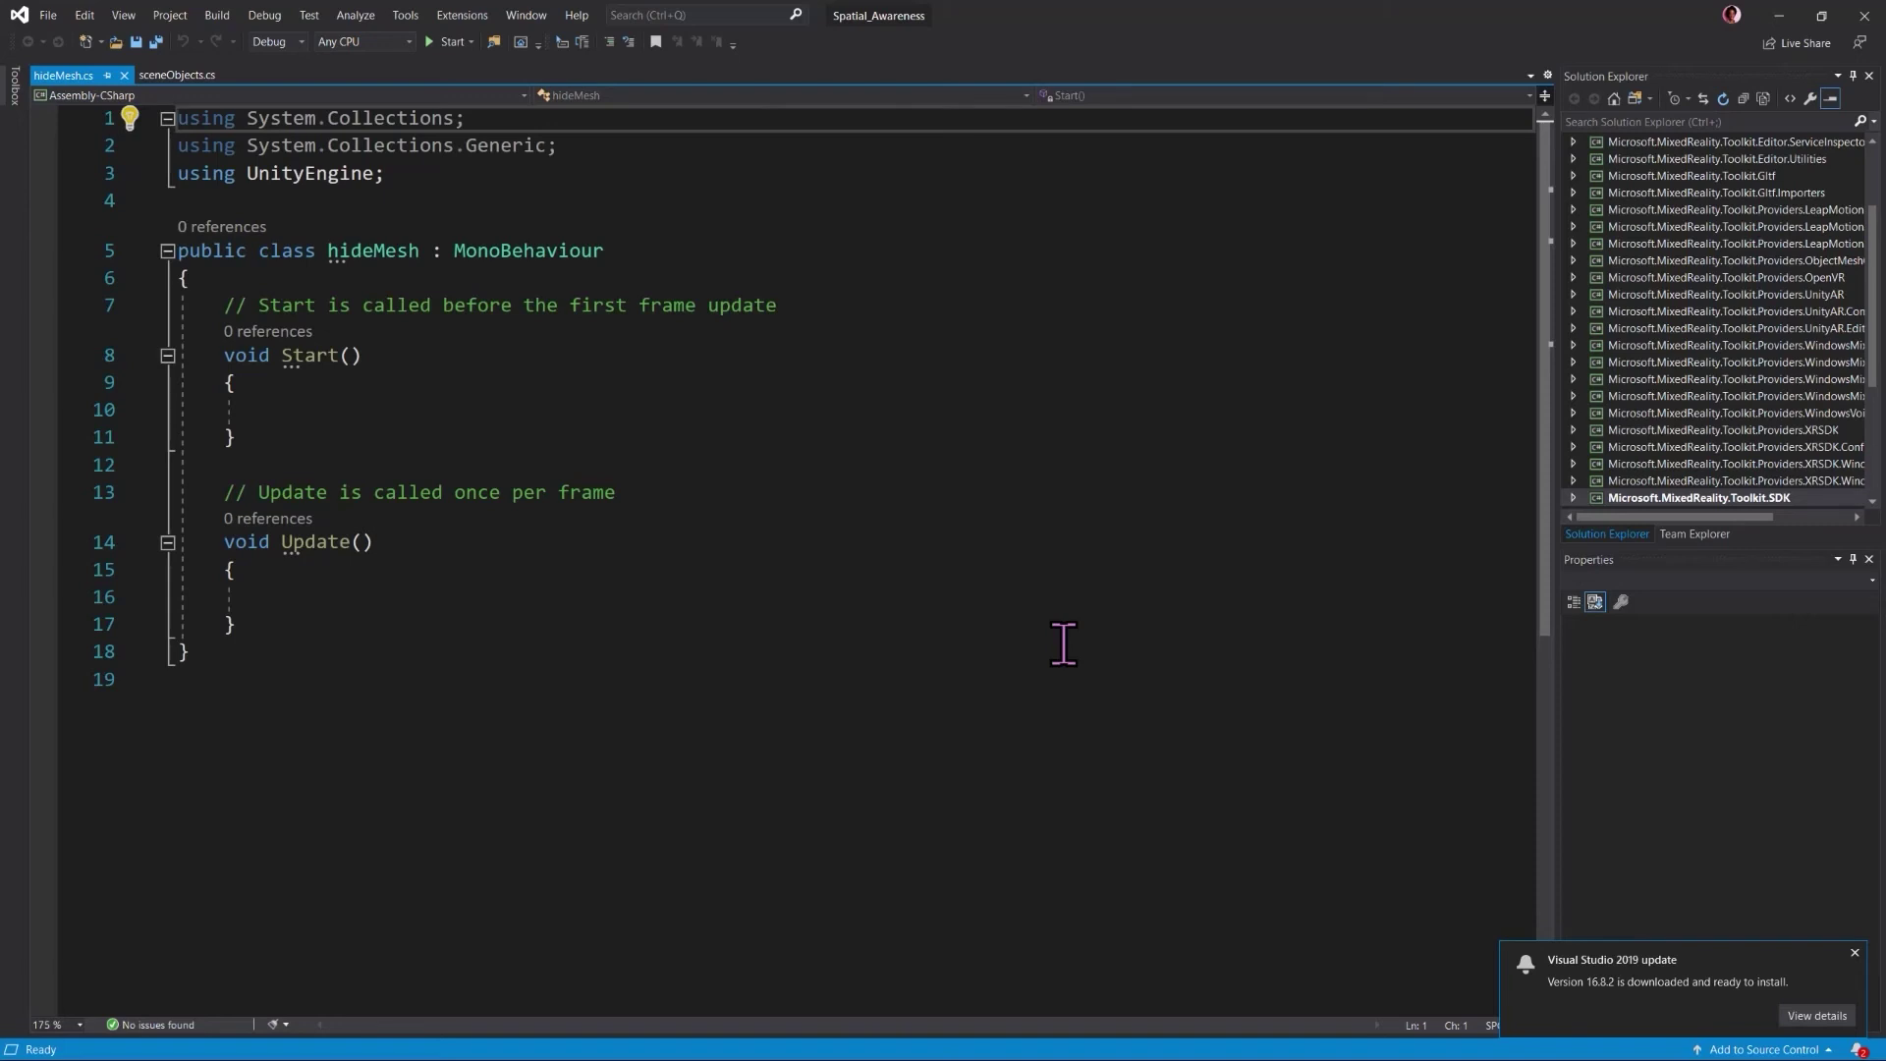
# Switch to the MRTK mesh observer documentation in the browser and copy the sample code that gets the observer and sets it to not visible
pyautogui.hotkey('alt', 'Tab')
pyautogui.press('Tab')
pyautogui.press('Tab')
pyautogui.press('Tab')
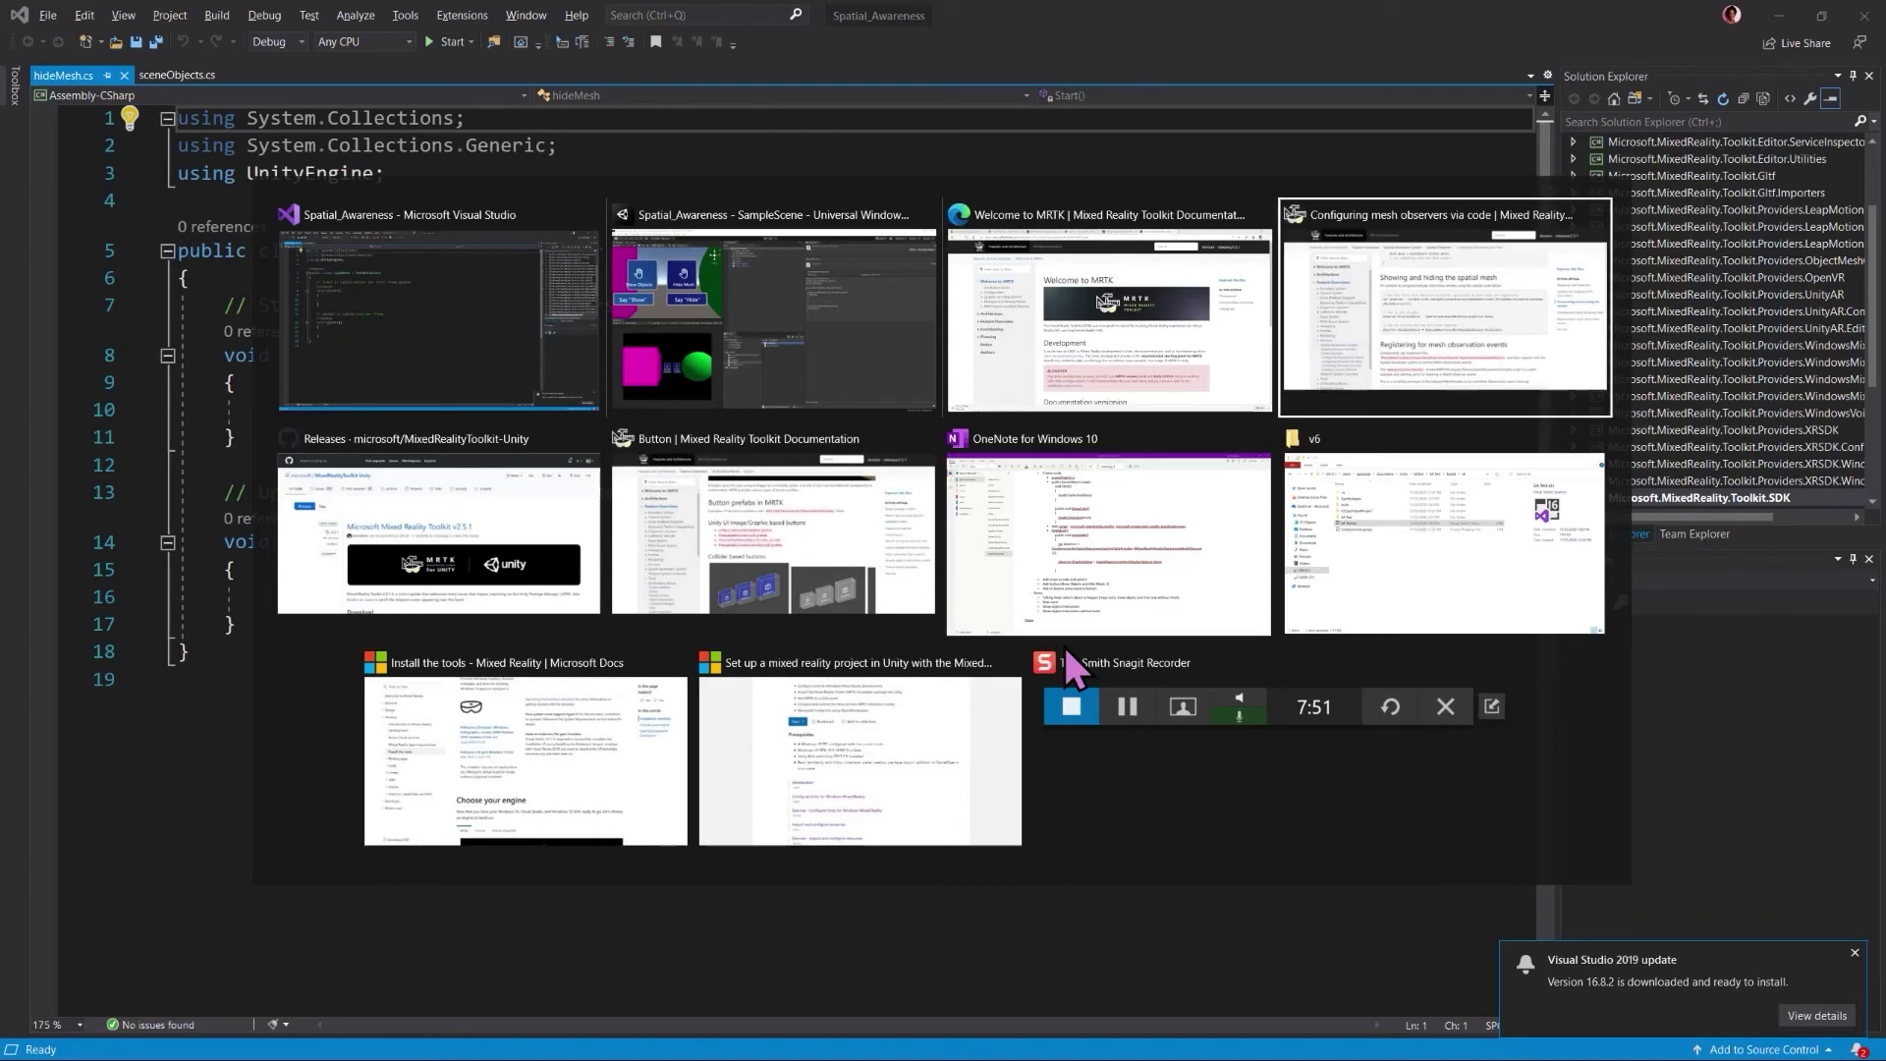
pyautogui.hotkey('alt', 'Tab')
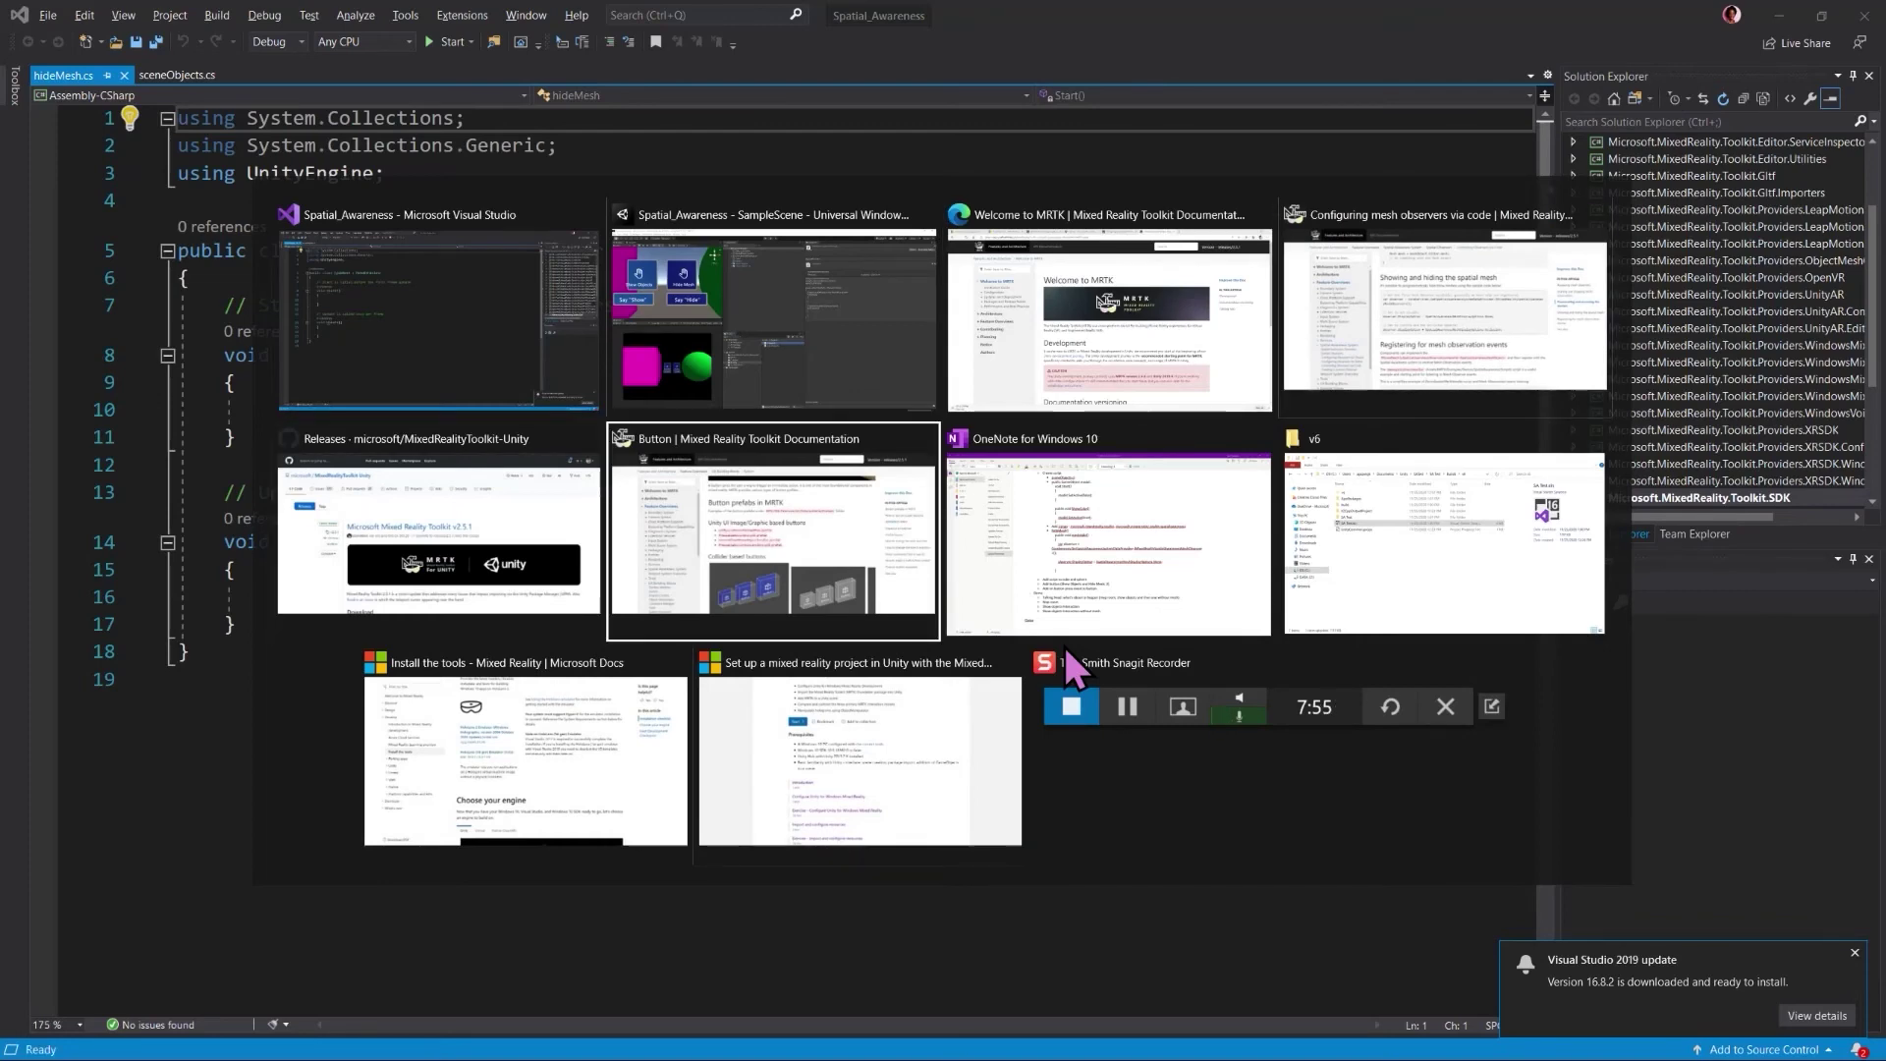
pyautogui.press('Up')
pyautogui.press('Right')
pyautogui.press('Right')
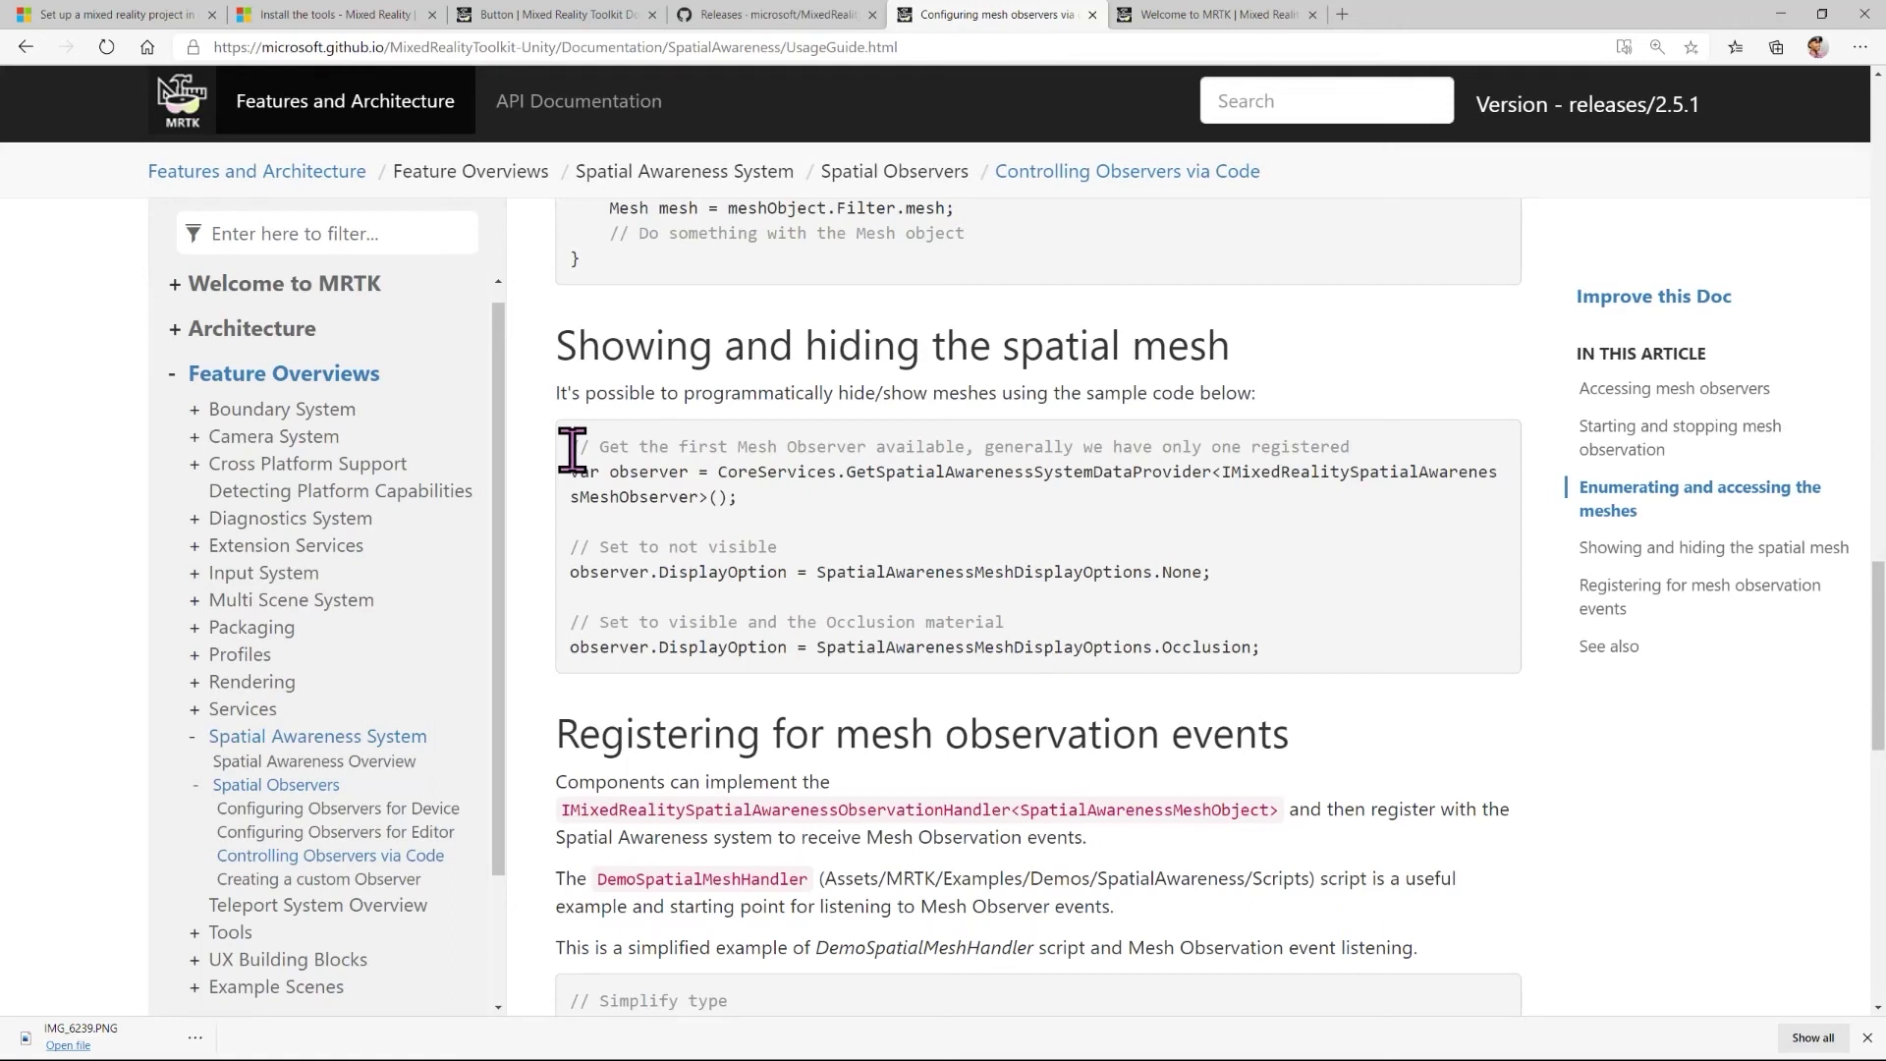
pyautogui.moveTo(572, 450); pyautogui.dragTo(1218, 588)
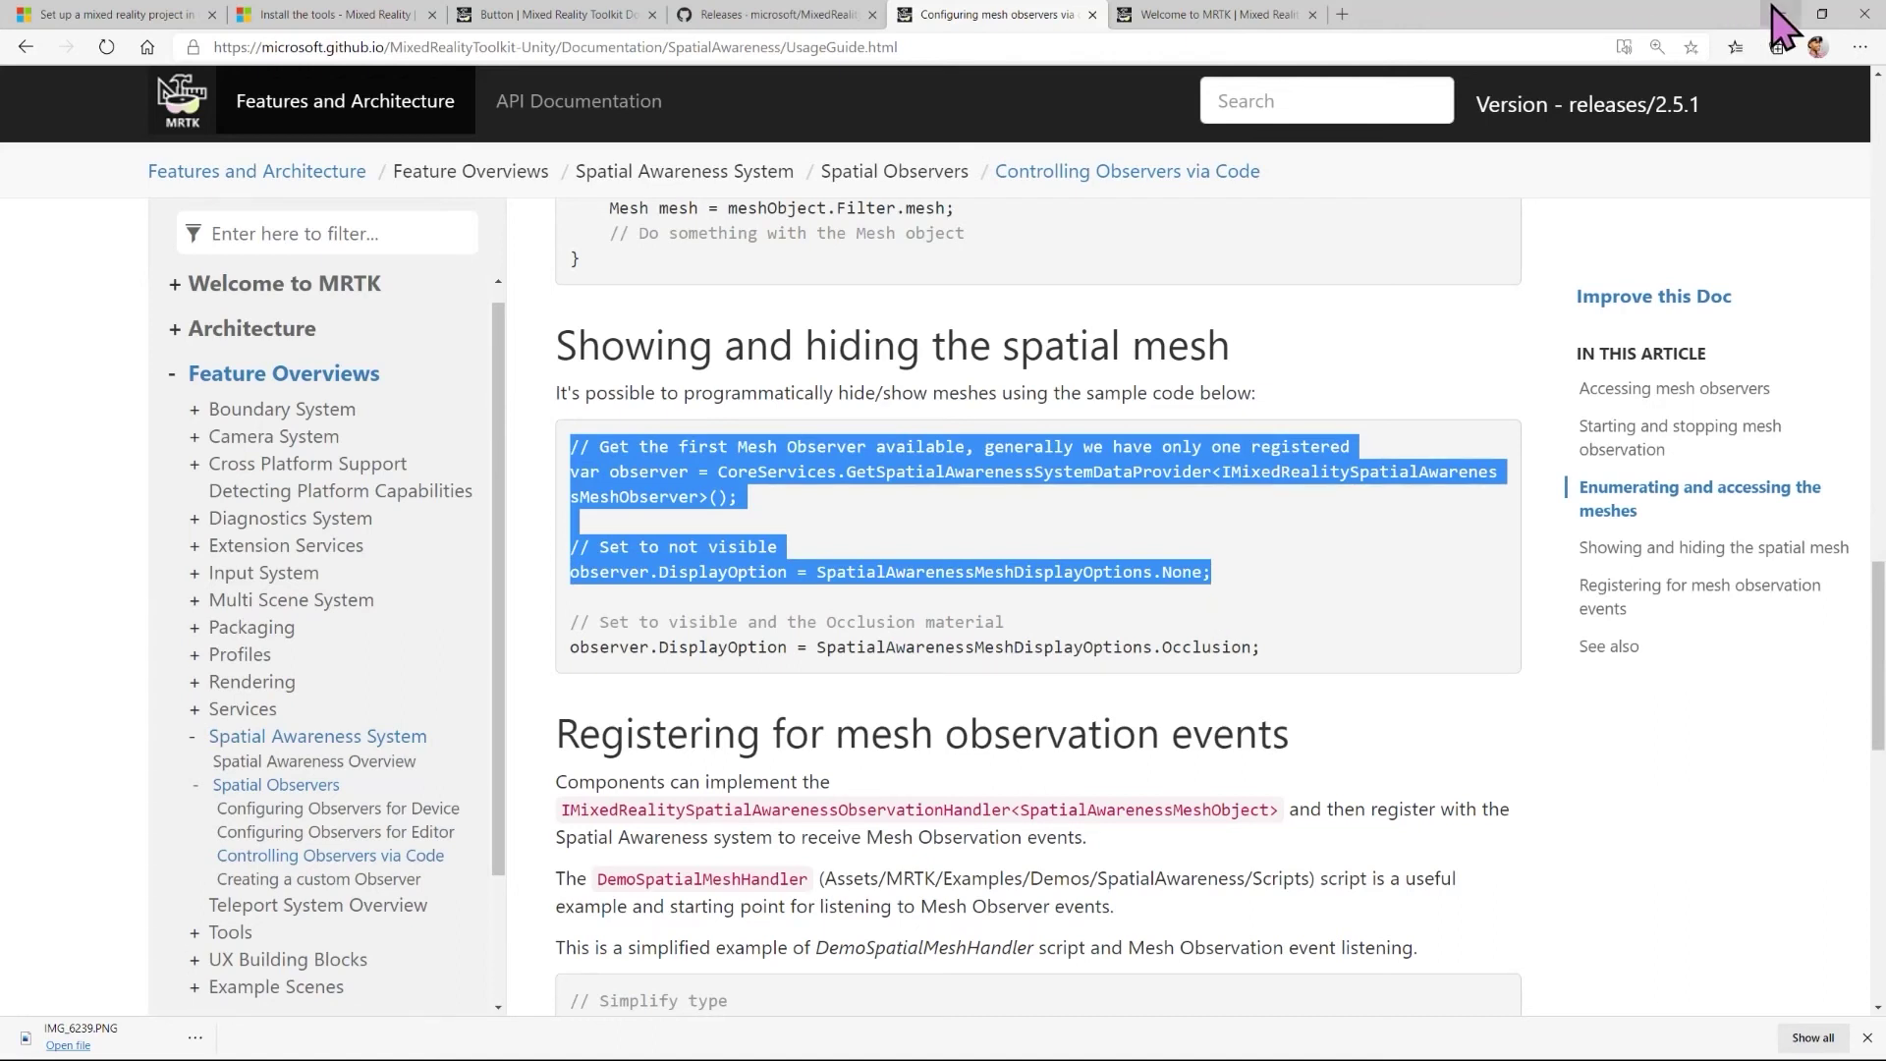
# Switch back to Visual Studio and add a public void hideMesh() method below Update() containing the copied observer code
pyautogui.hotkey('alt', 'Tab')
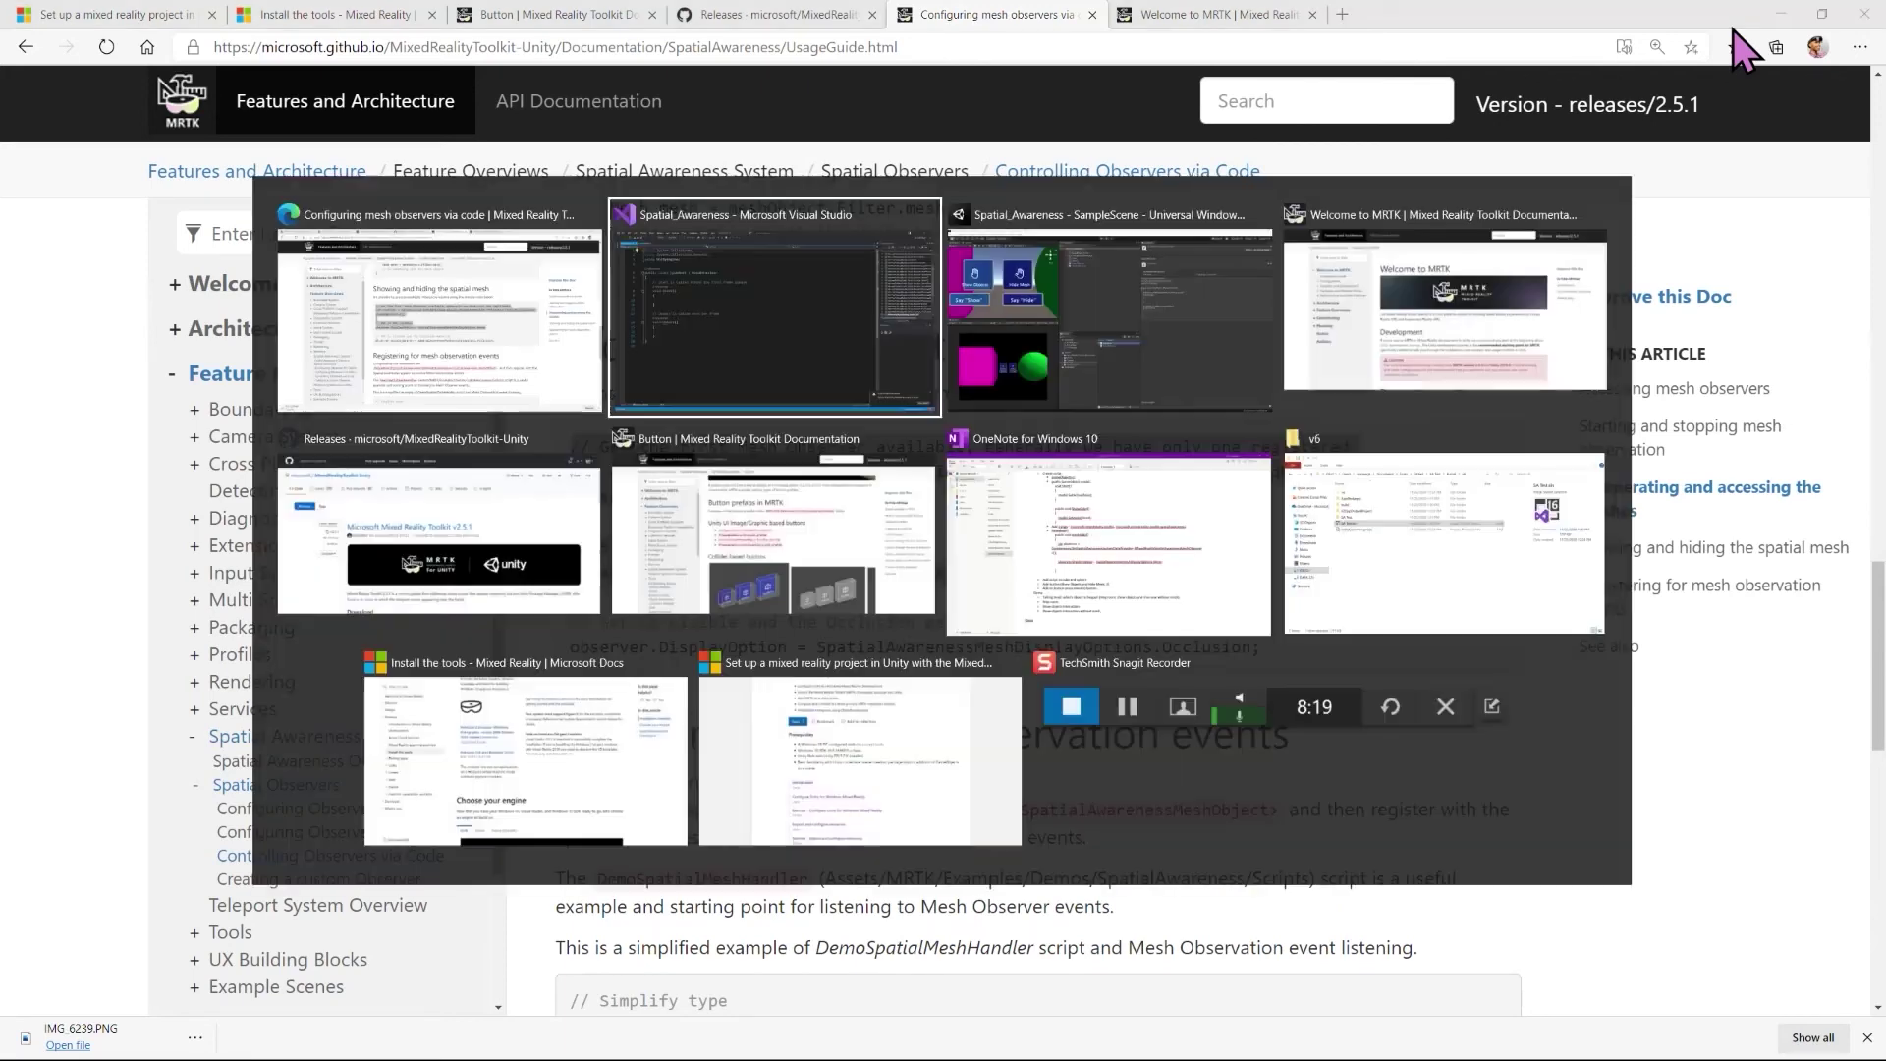
pyautogui.hotkey('alt', 'Tab')
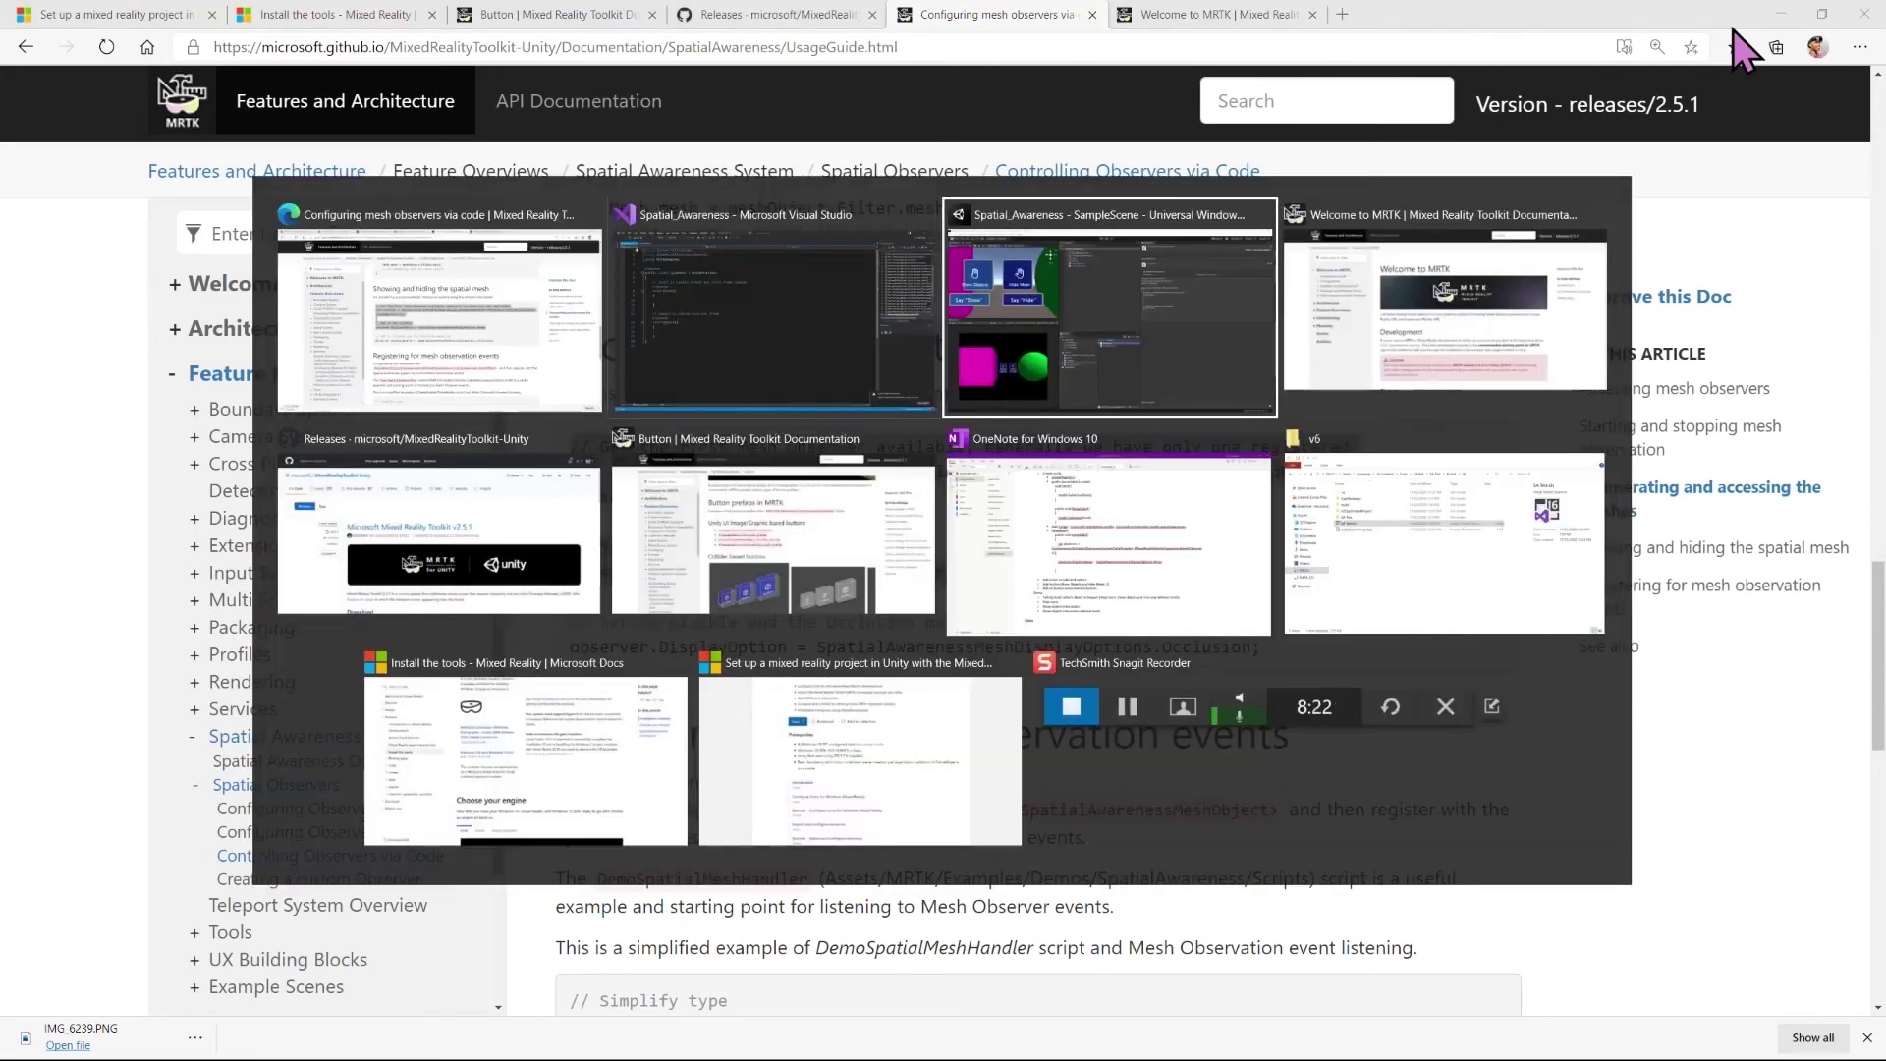
pyautogui.hotkey('shift', 'alt', 'Tab')
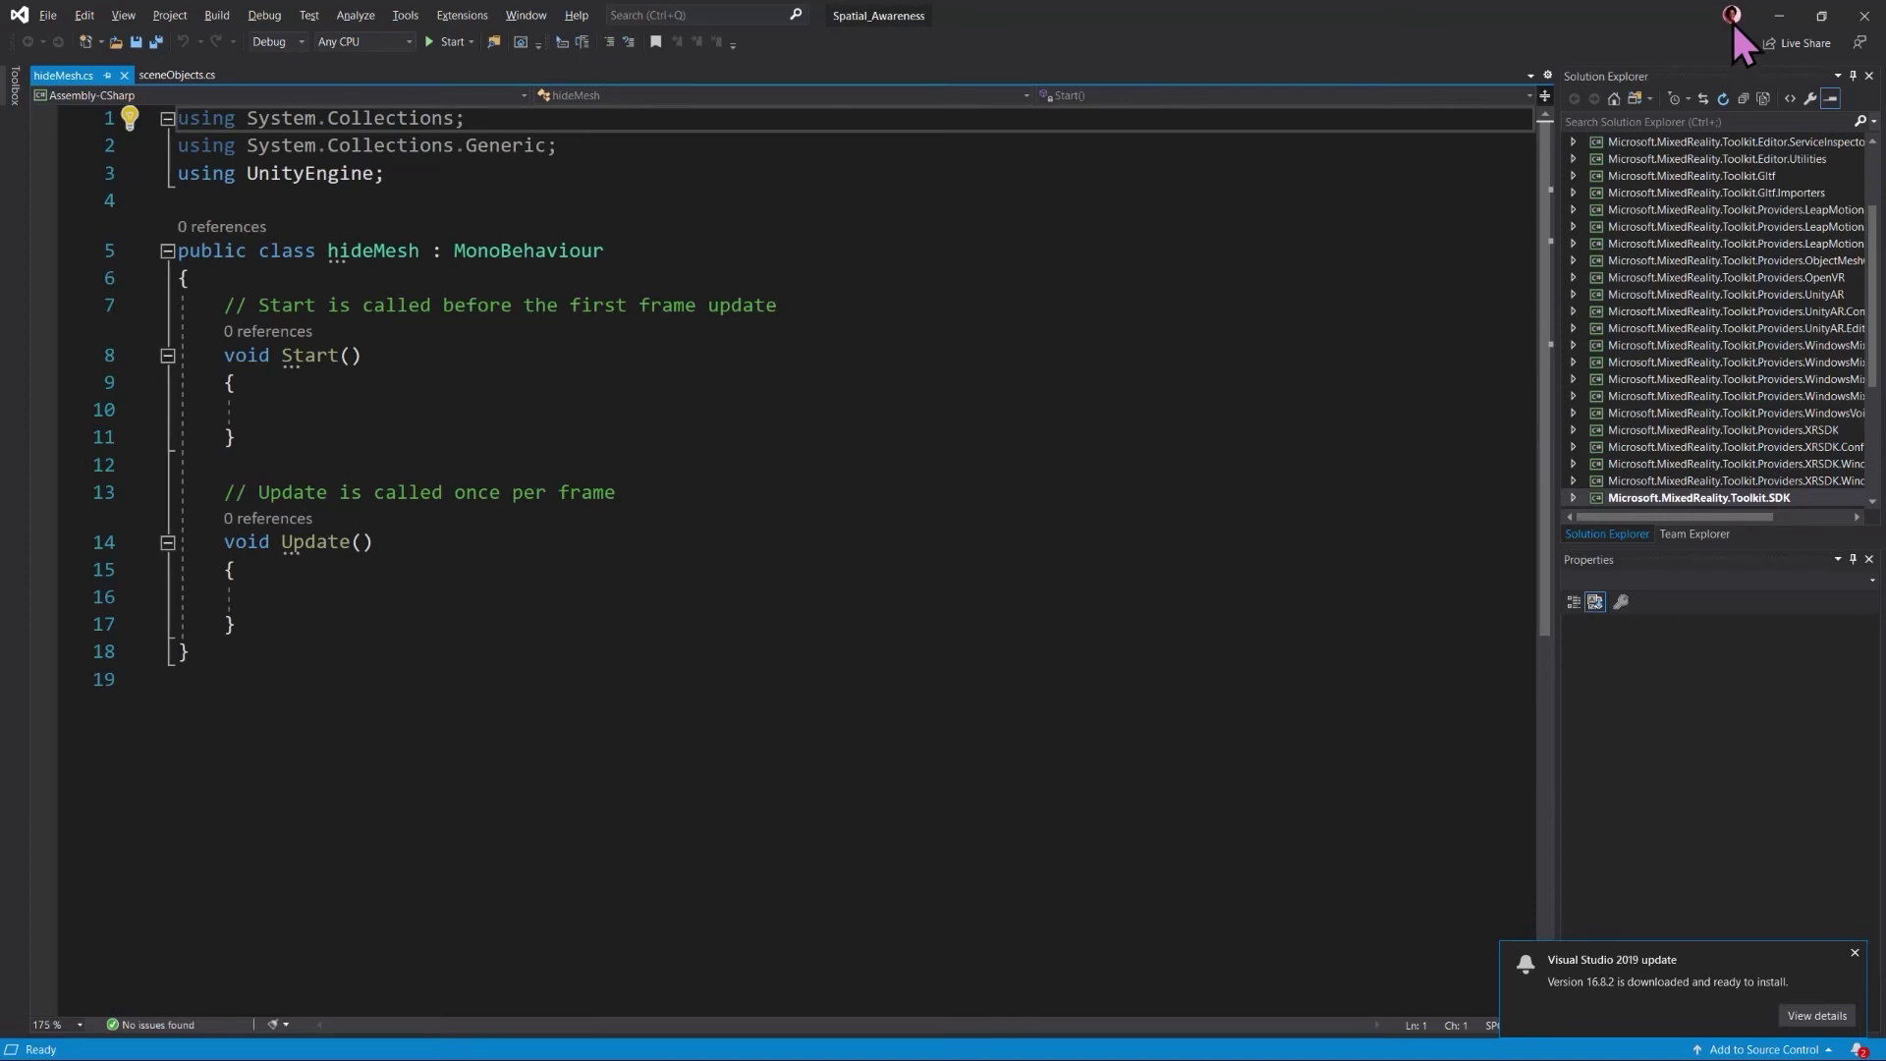
pyautogui.click(310, 627)
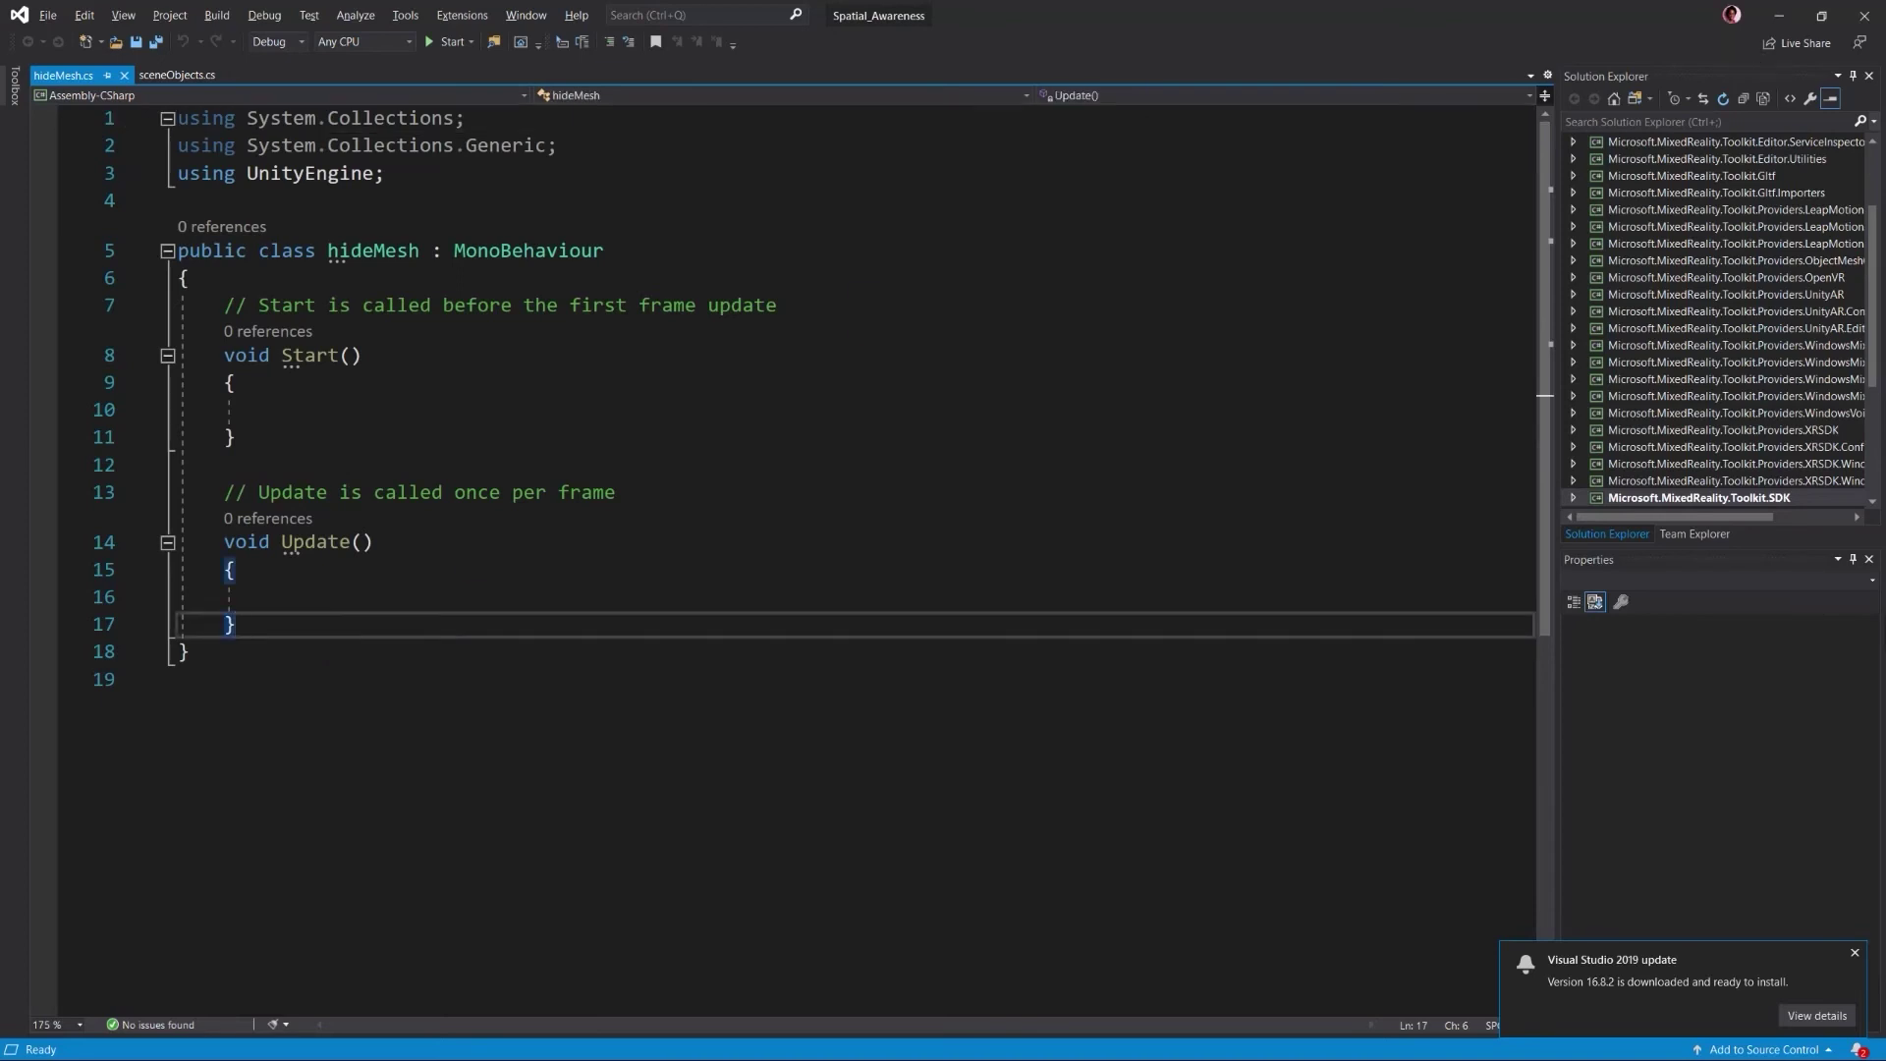
pyautogui.press('Return')
pyautogui.press('Return')
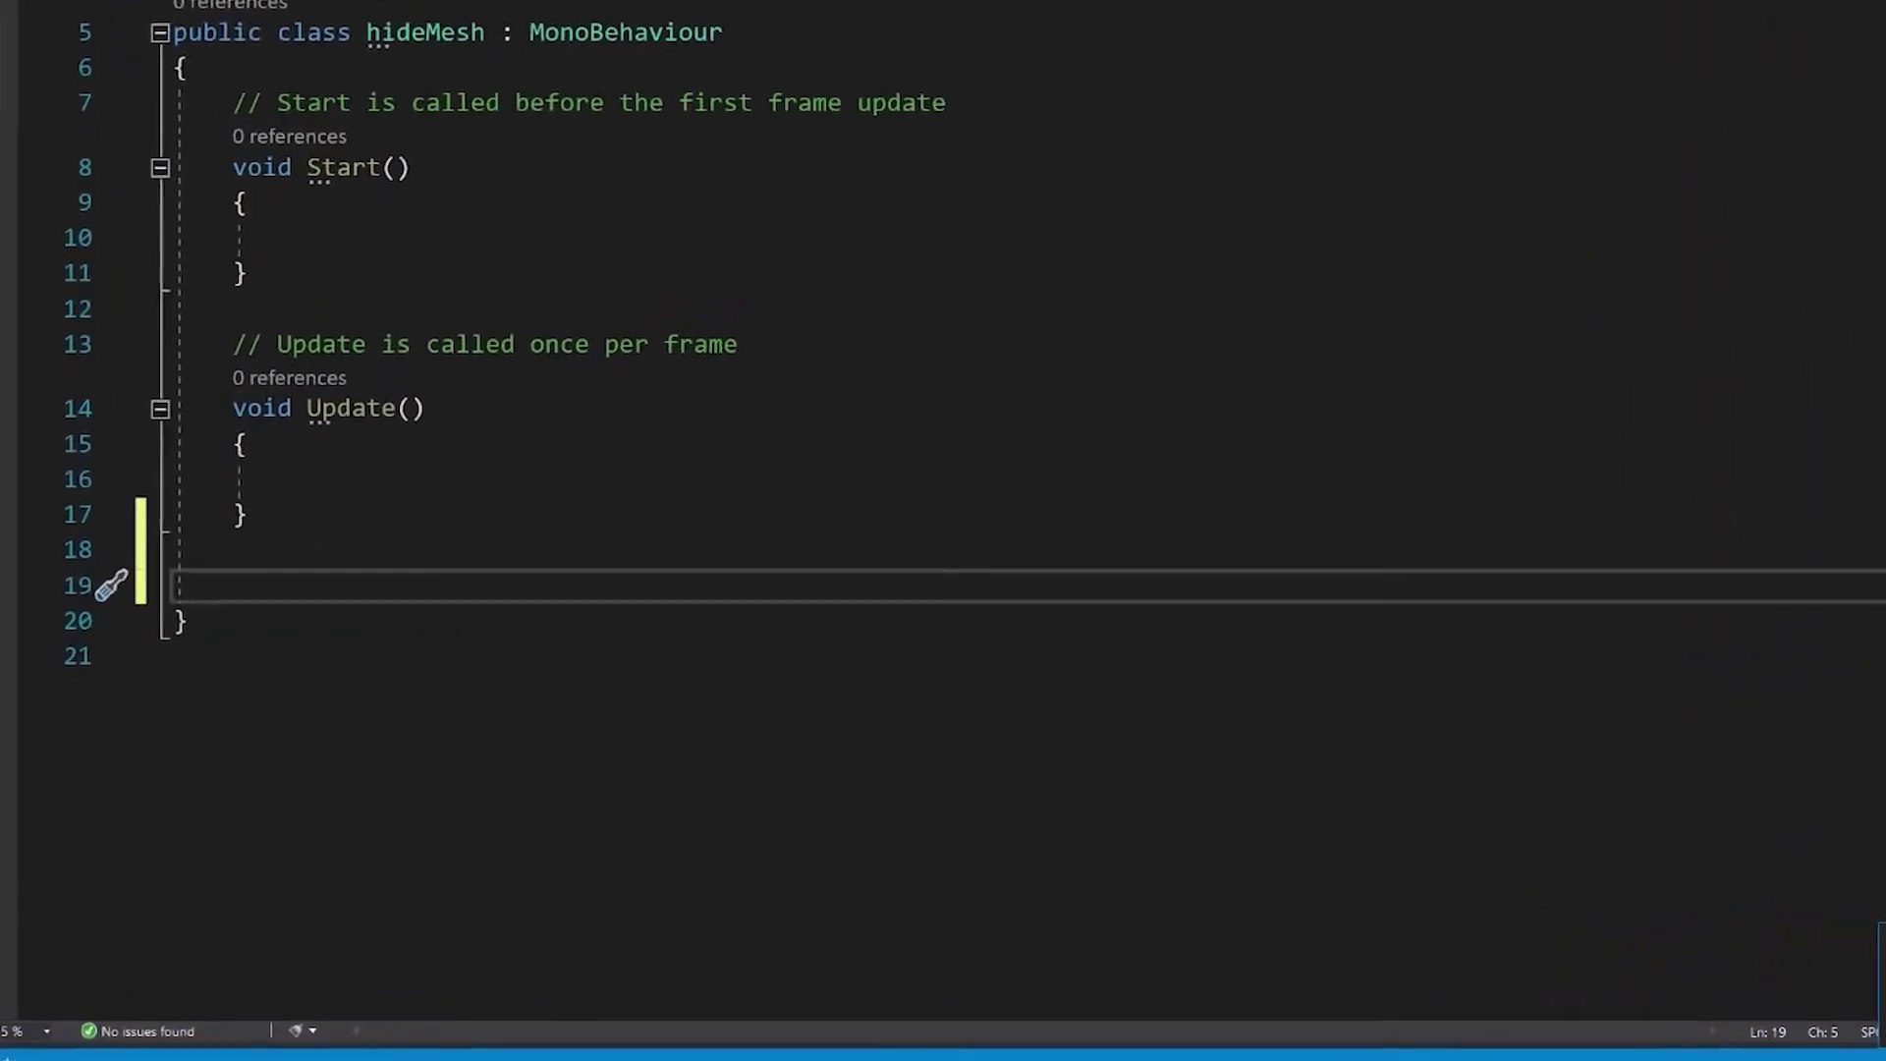
pyautogui.write('public void')
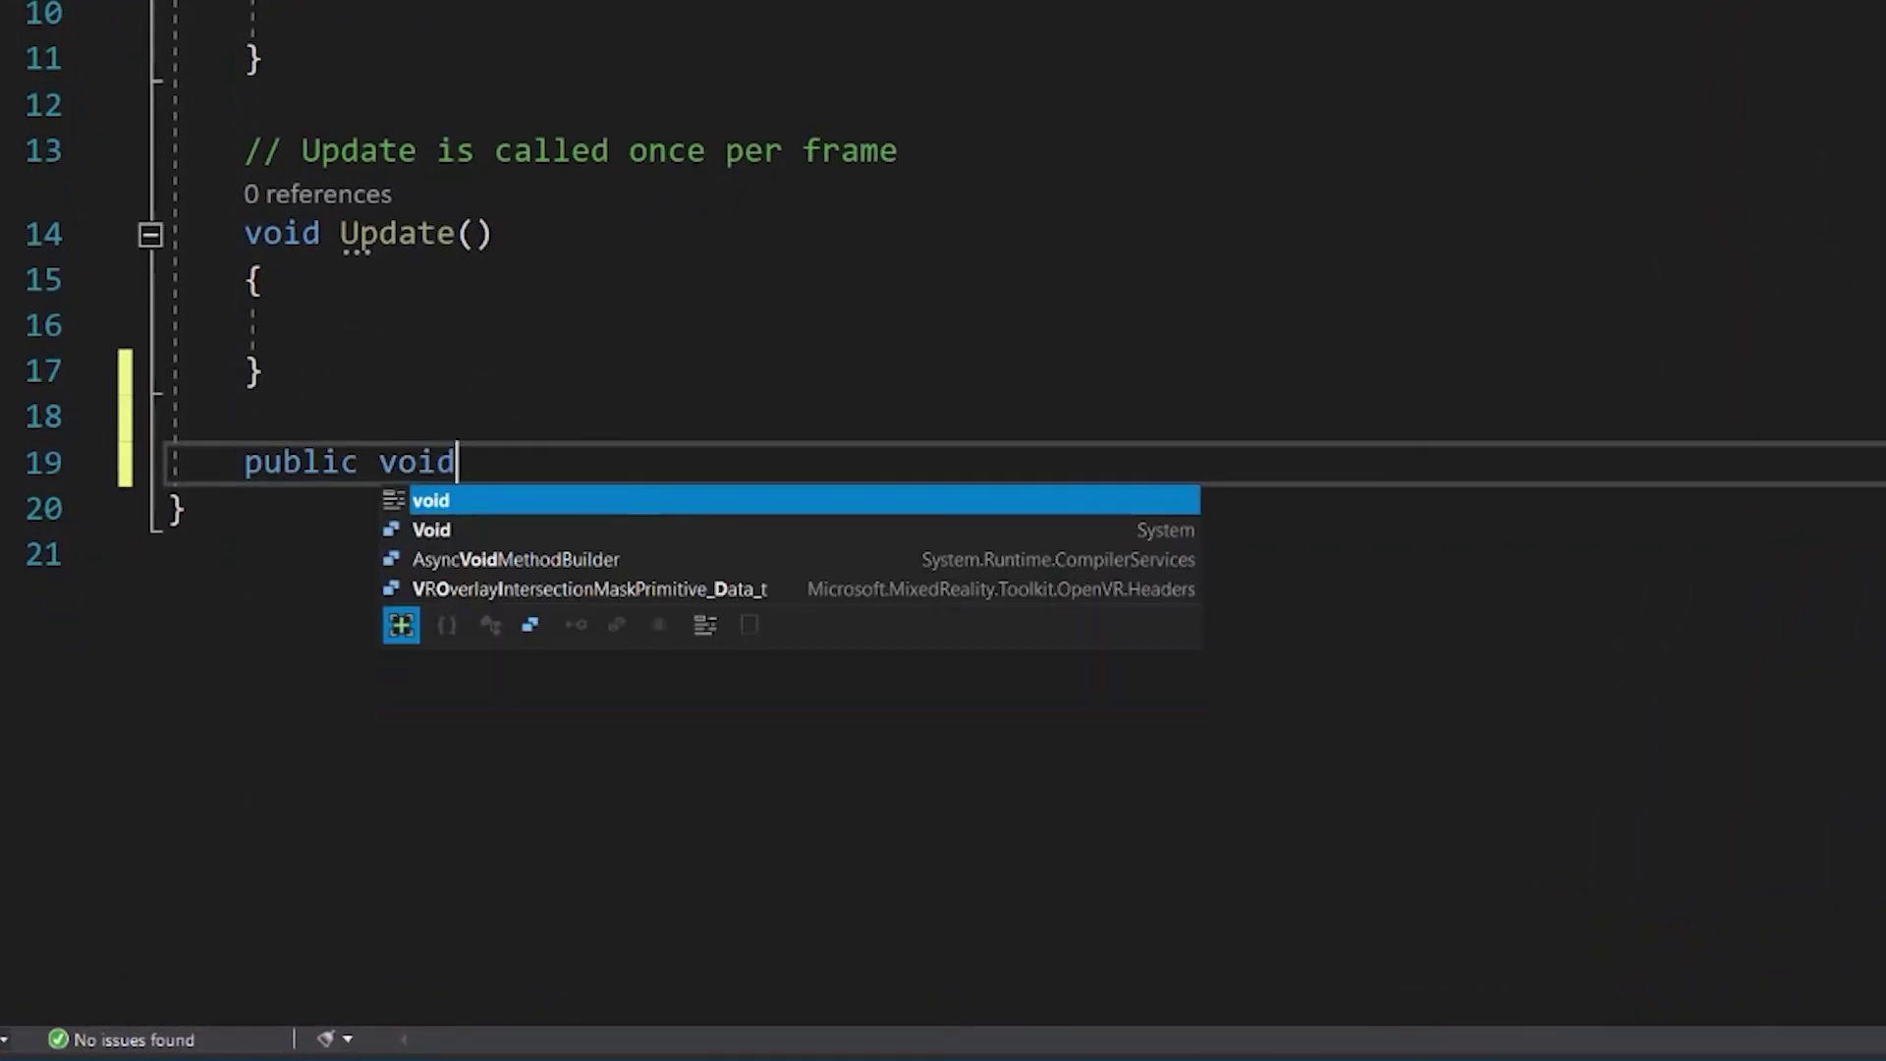
pyautogui.write(' hideMesh()')
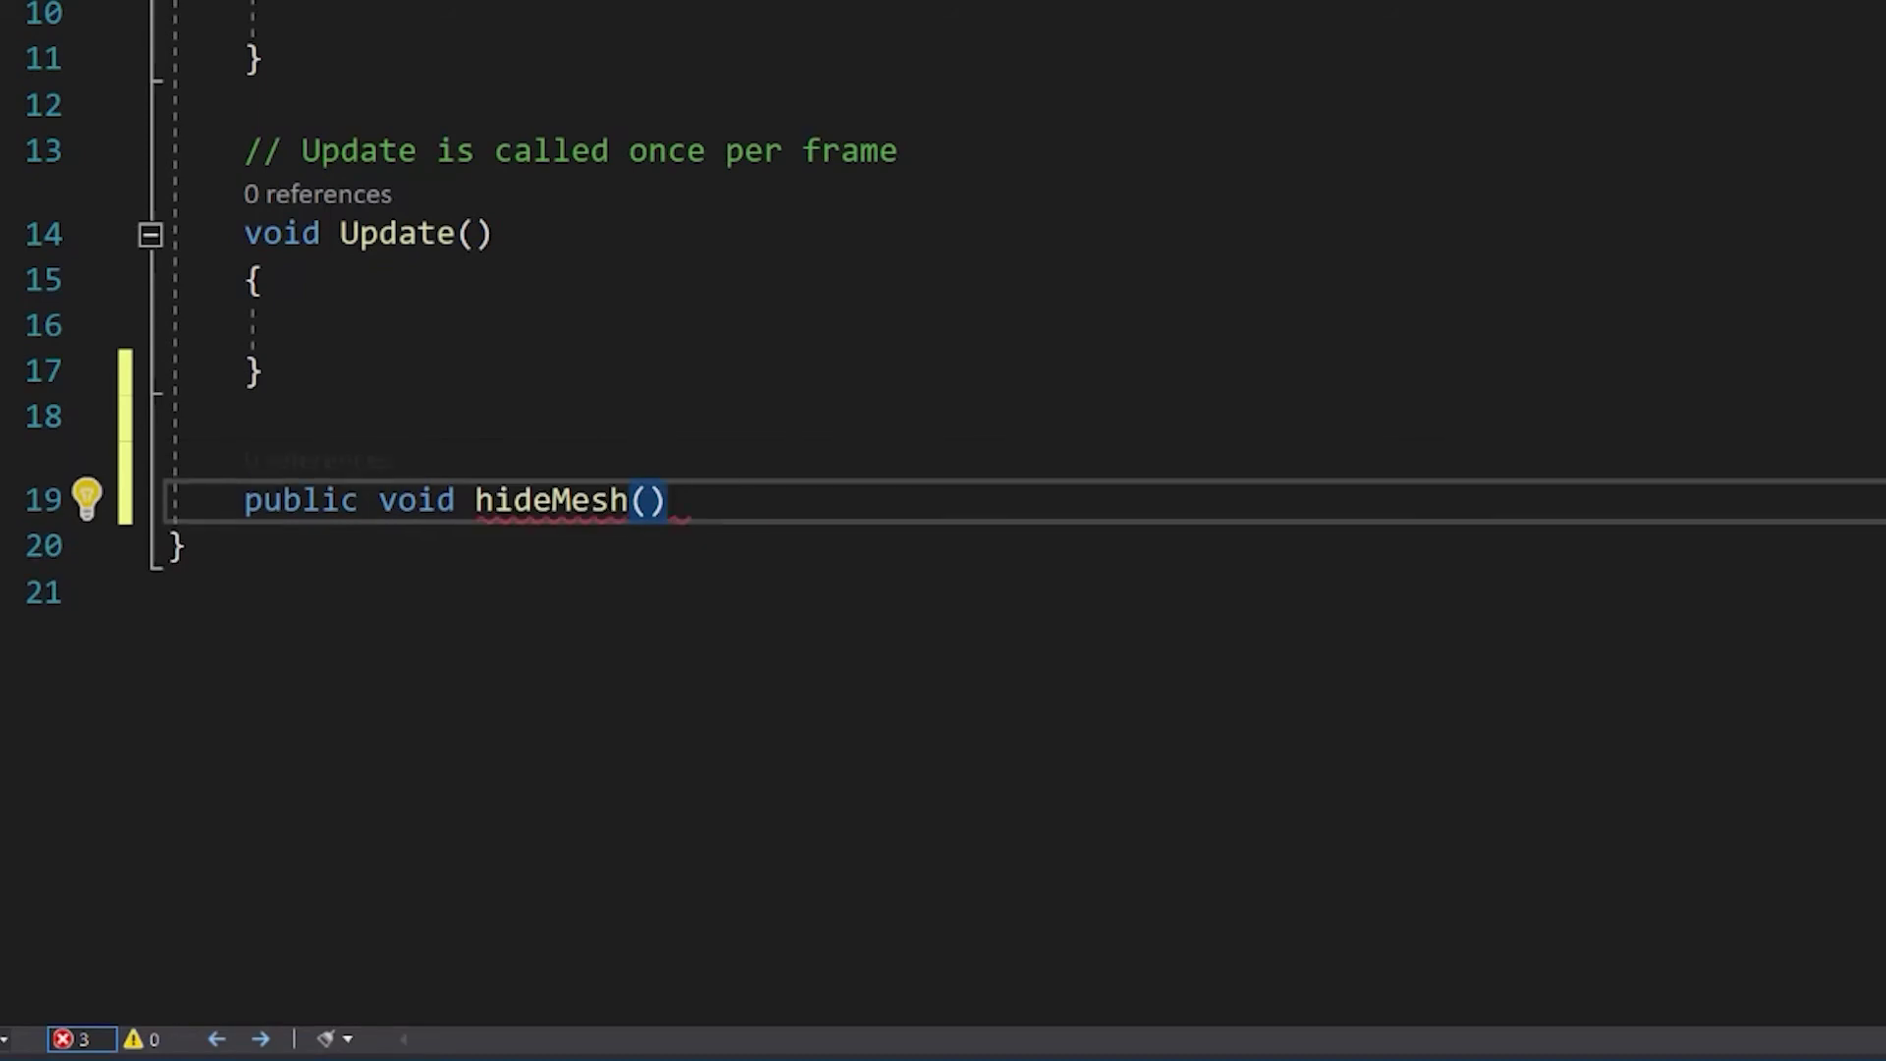
pyautogui.write(' {')
pyautogui.press('Return')
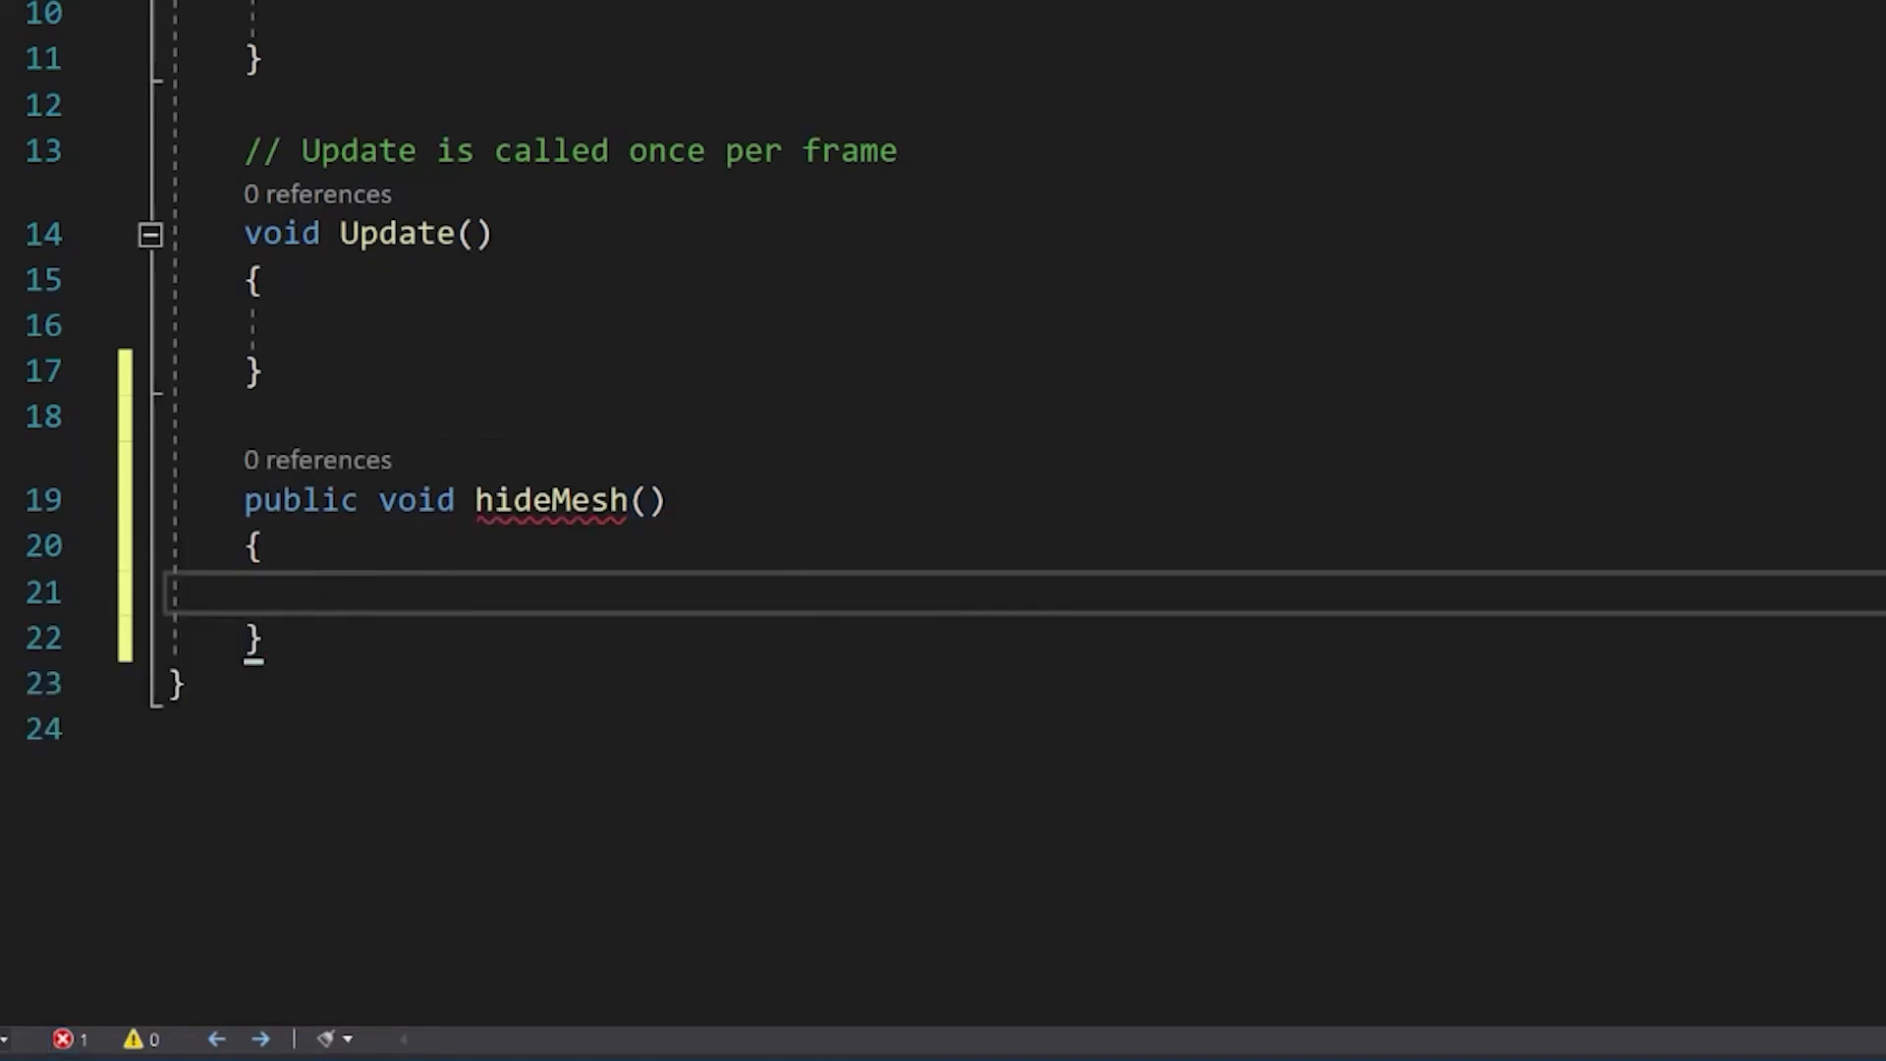
pyautogui.hotkey('ctrl', 'v')
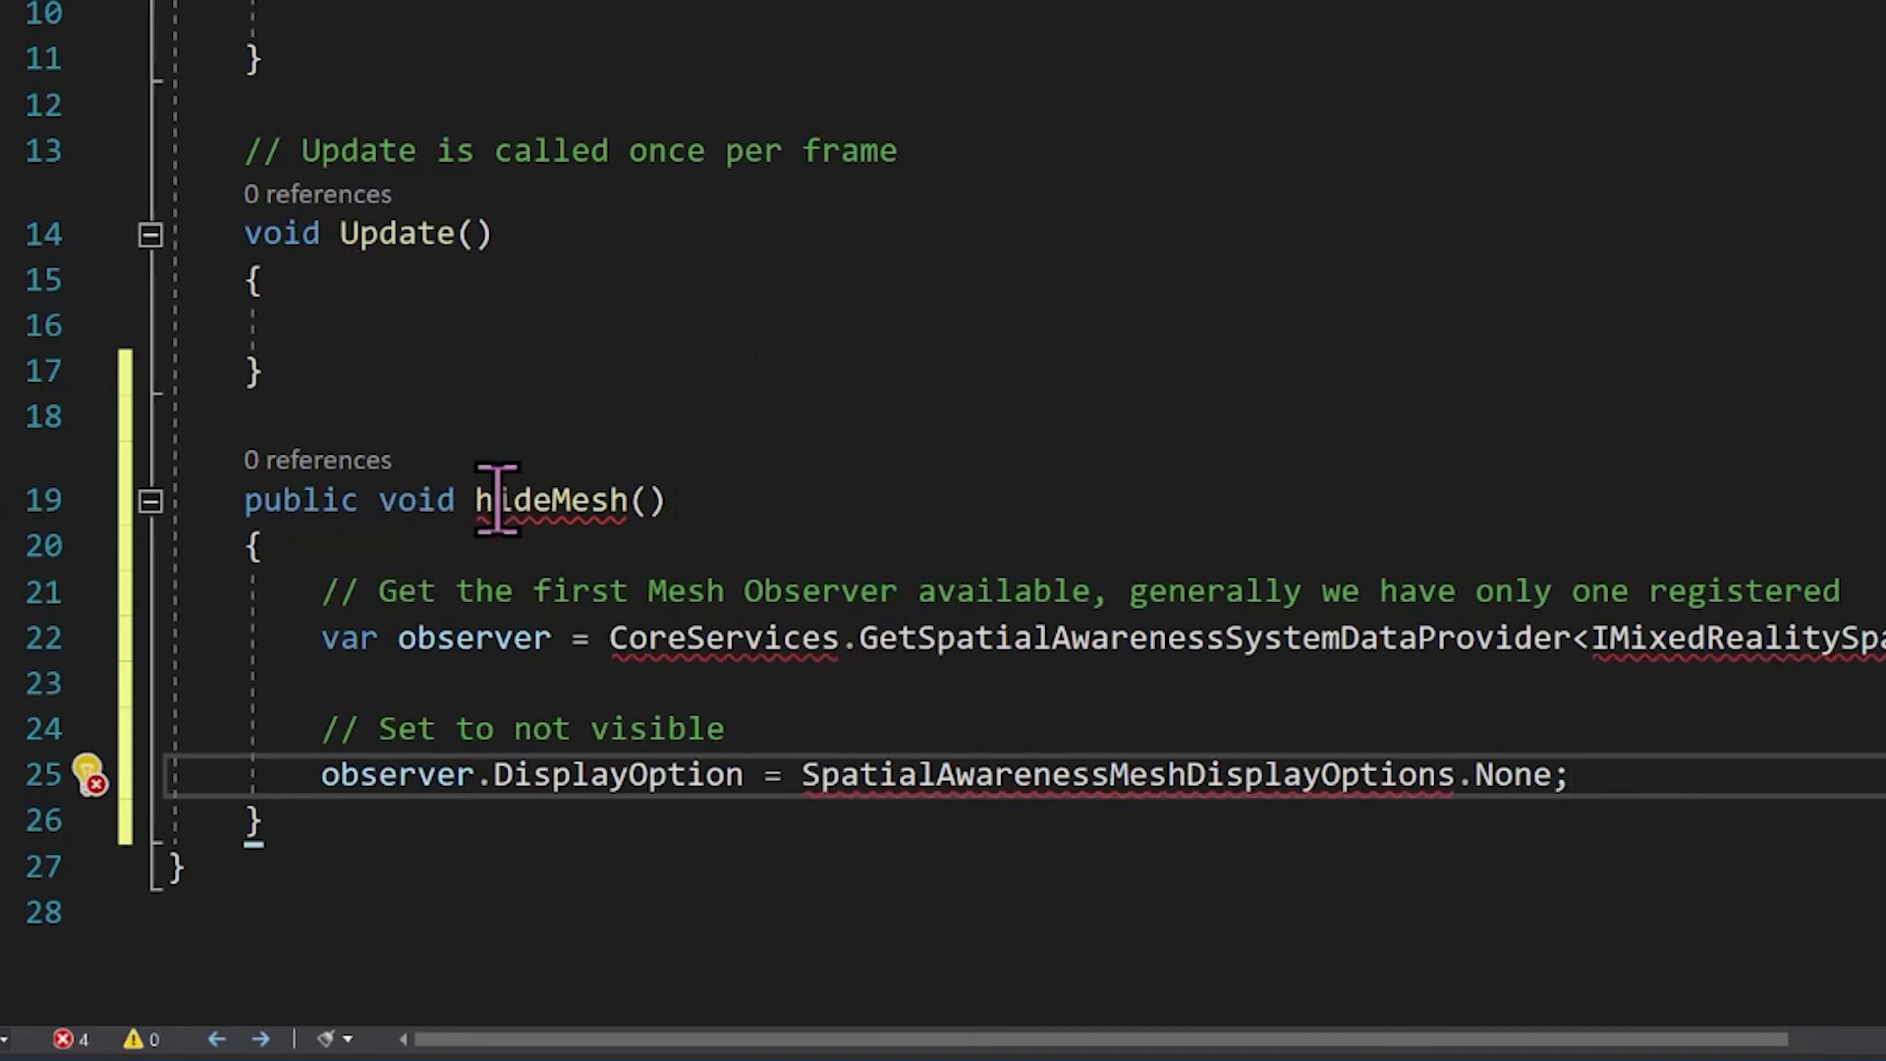
# Rename the new public method from hideMesh to meshHide
pyautogui.moveTo(476, 501); pyautogui.dragTo(621, 516)
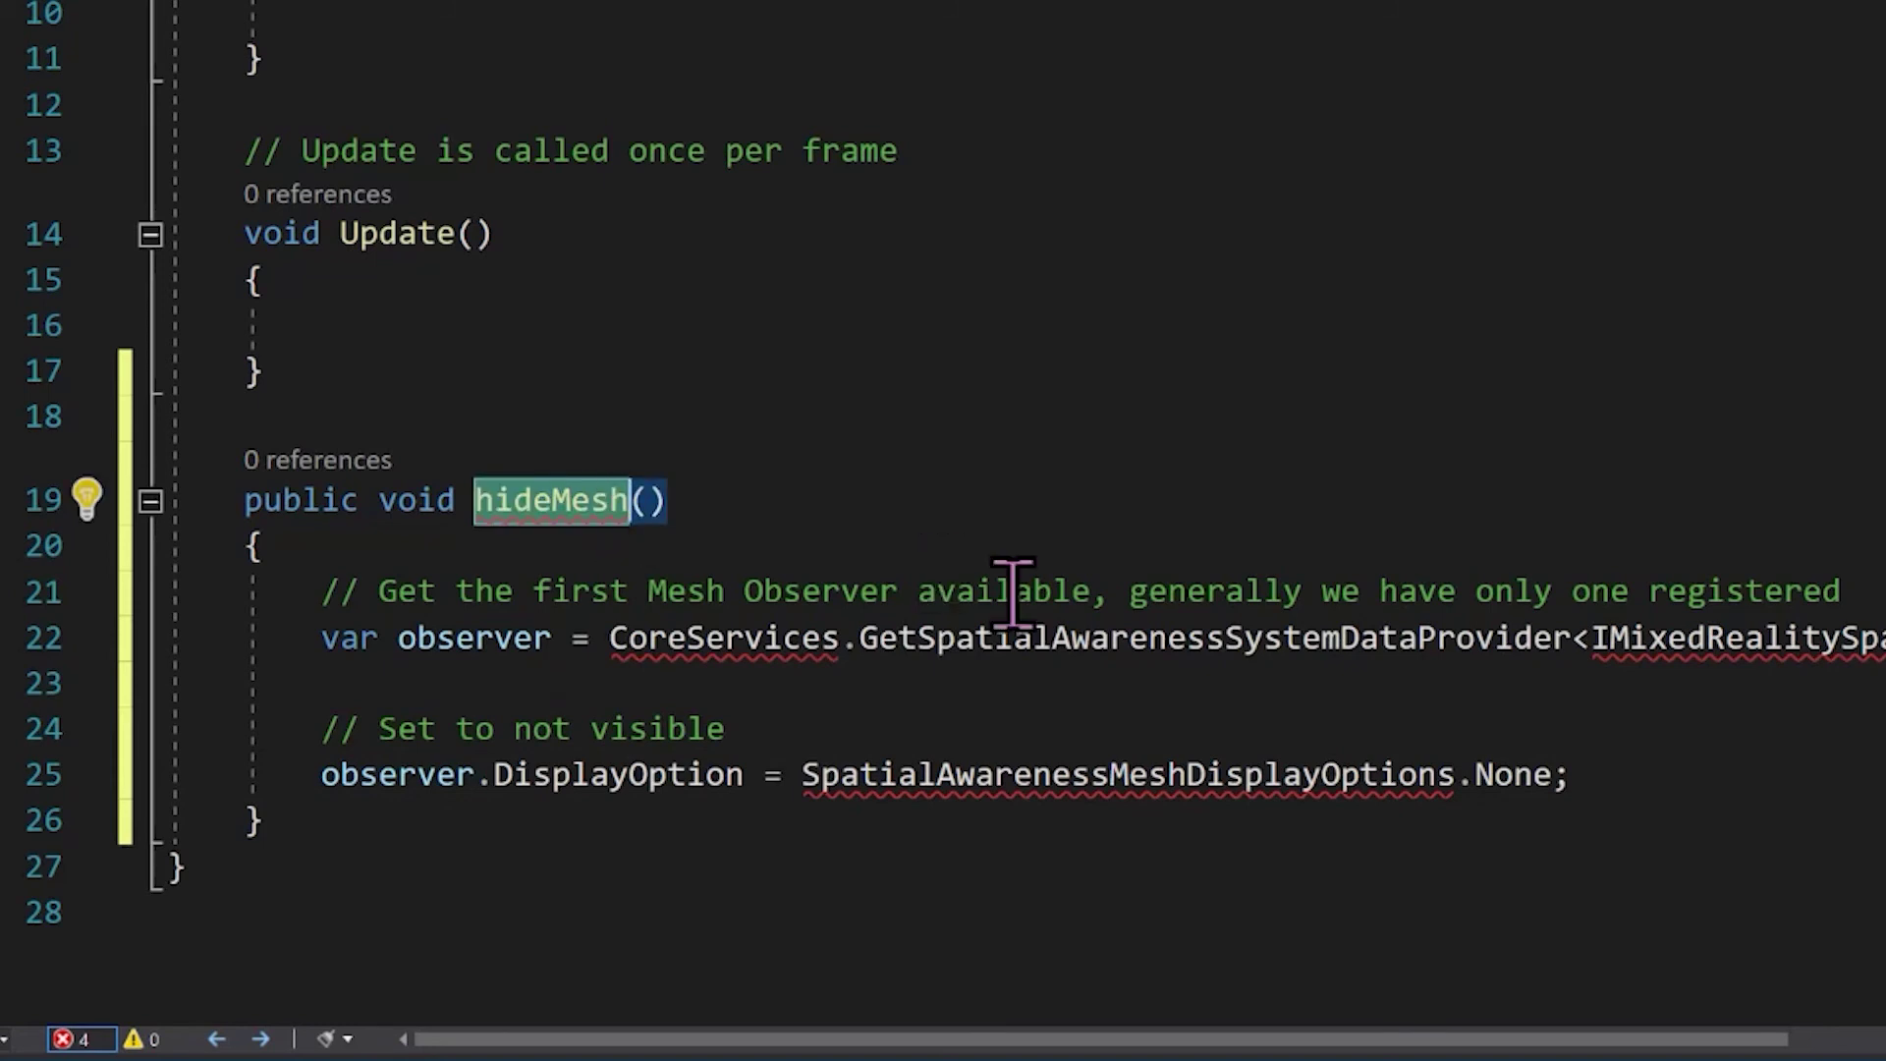
pyautogui.write('meshHide')
pyautogui.press('Down')
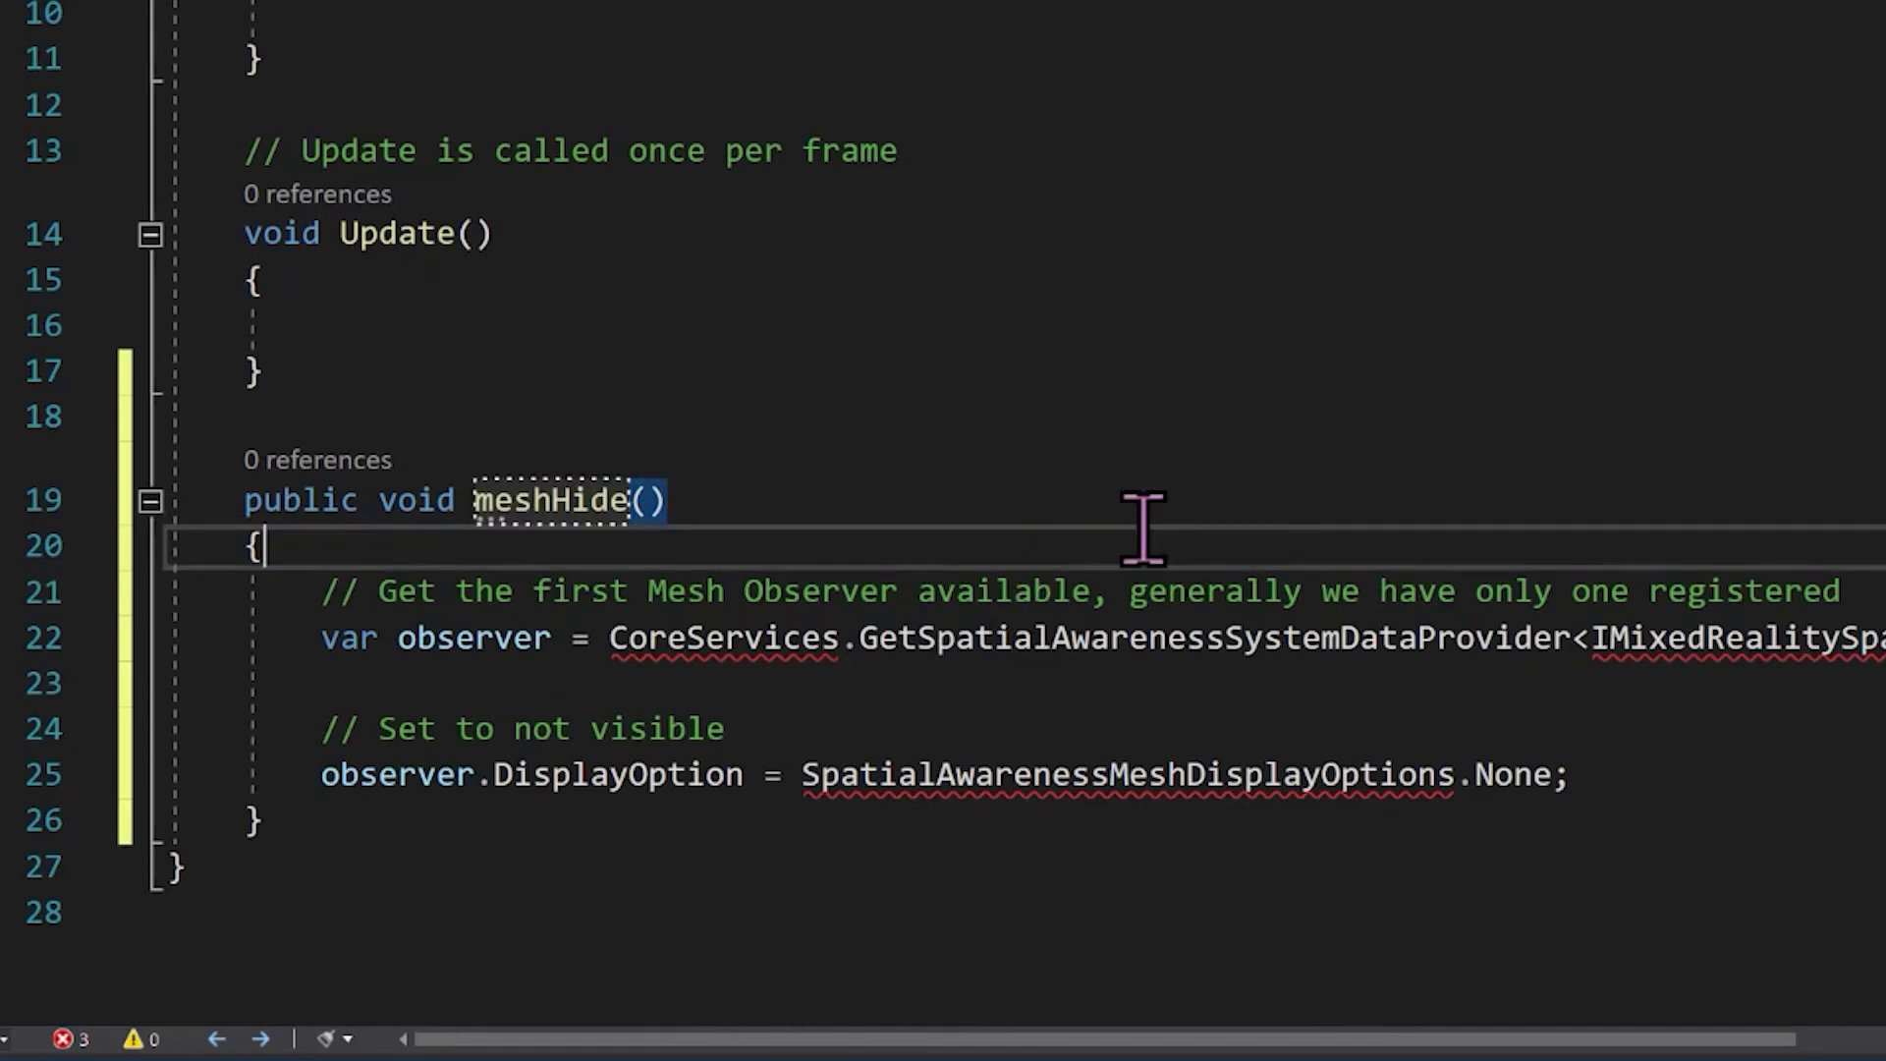
# Resolve the IMixedRealitySpatialAwarenessMeshObserver error by adding the suggested using Microsoft.MixedReality.Toolkit.SpatialAwareness directive
pyautogui.scroll(-2, 1140, 530)
pyautogui.scroll(-1, 973, 678)
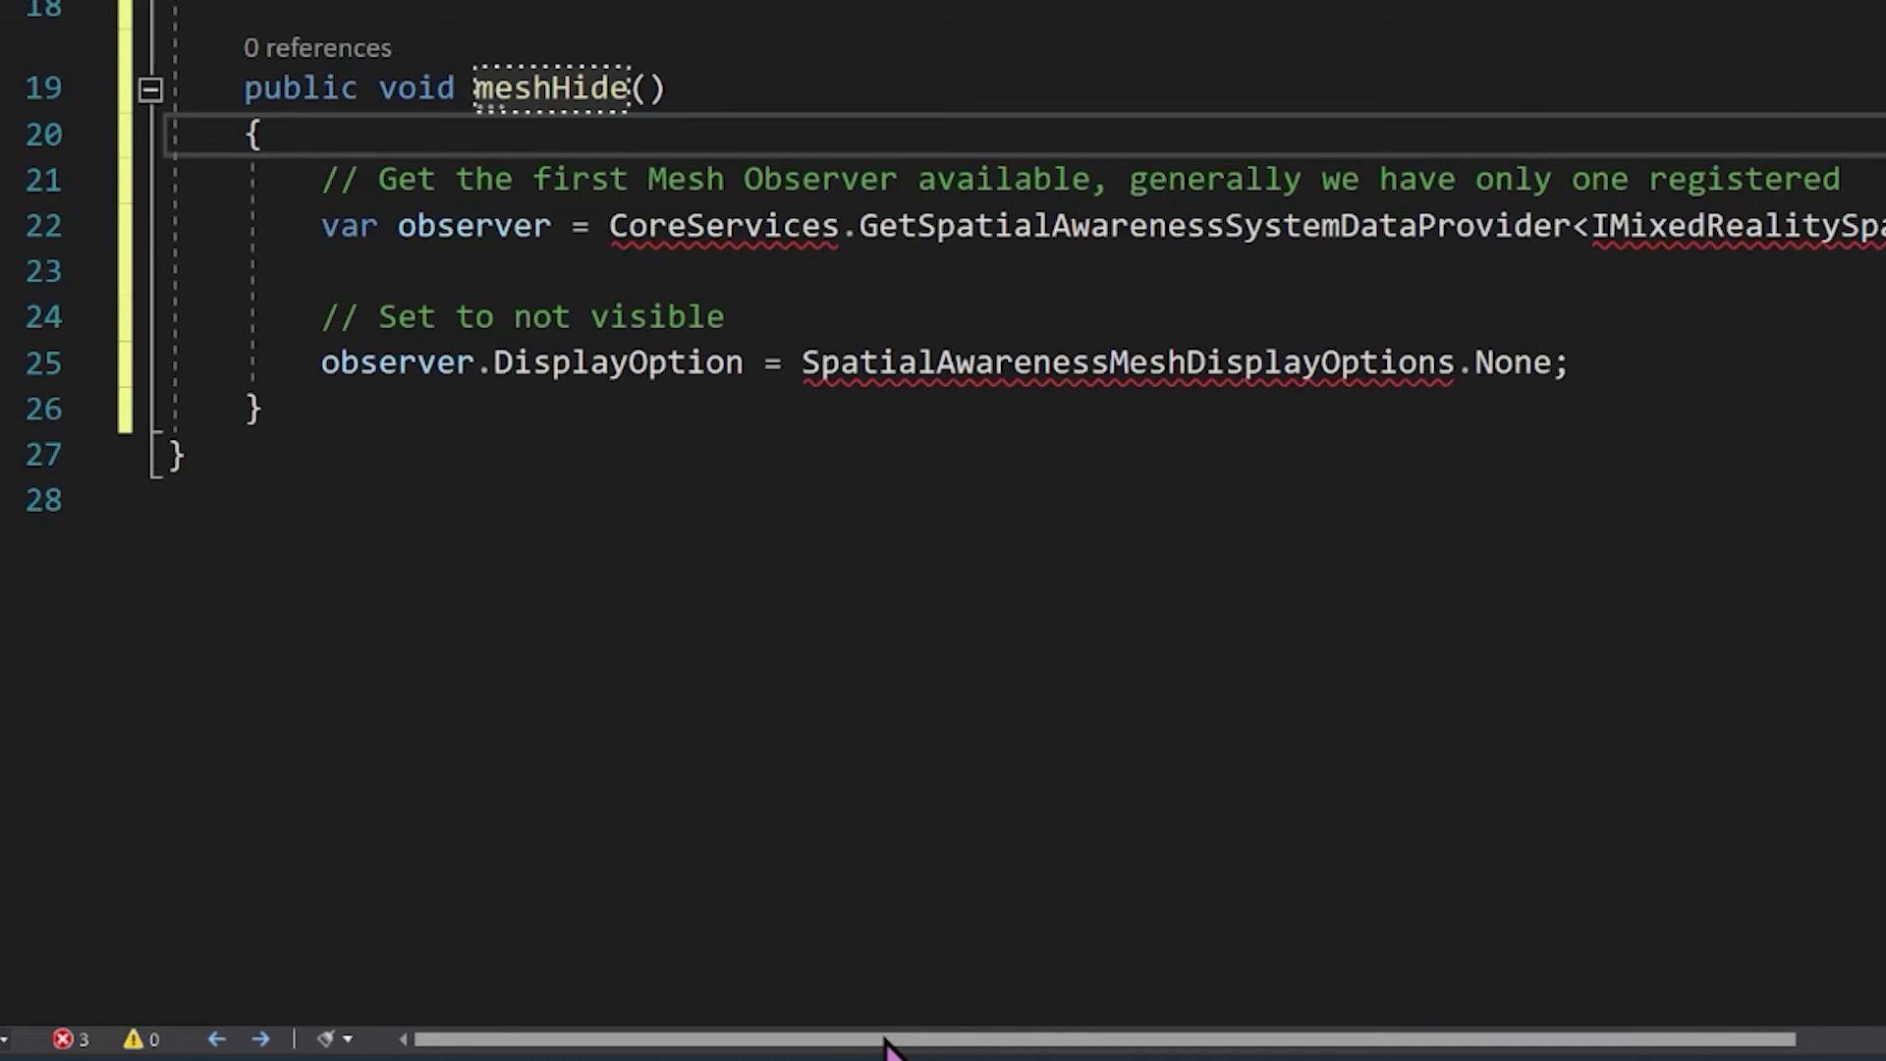
pyautogui.moveTo(884, 1046)
pyautogui.mouseDown()
pyautogui.moveTo(982, 1047)
pyautogui.moveTo(854, 1049)
pyautogui.mouseUp()
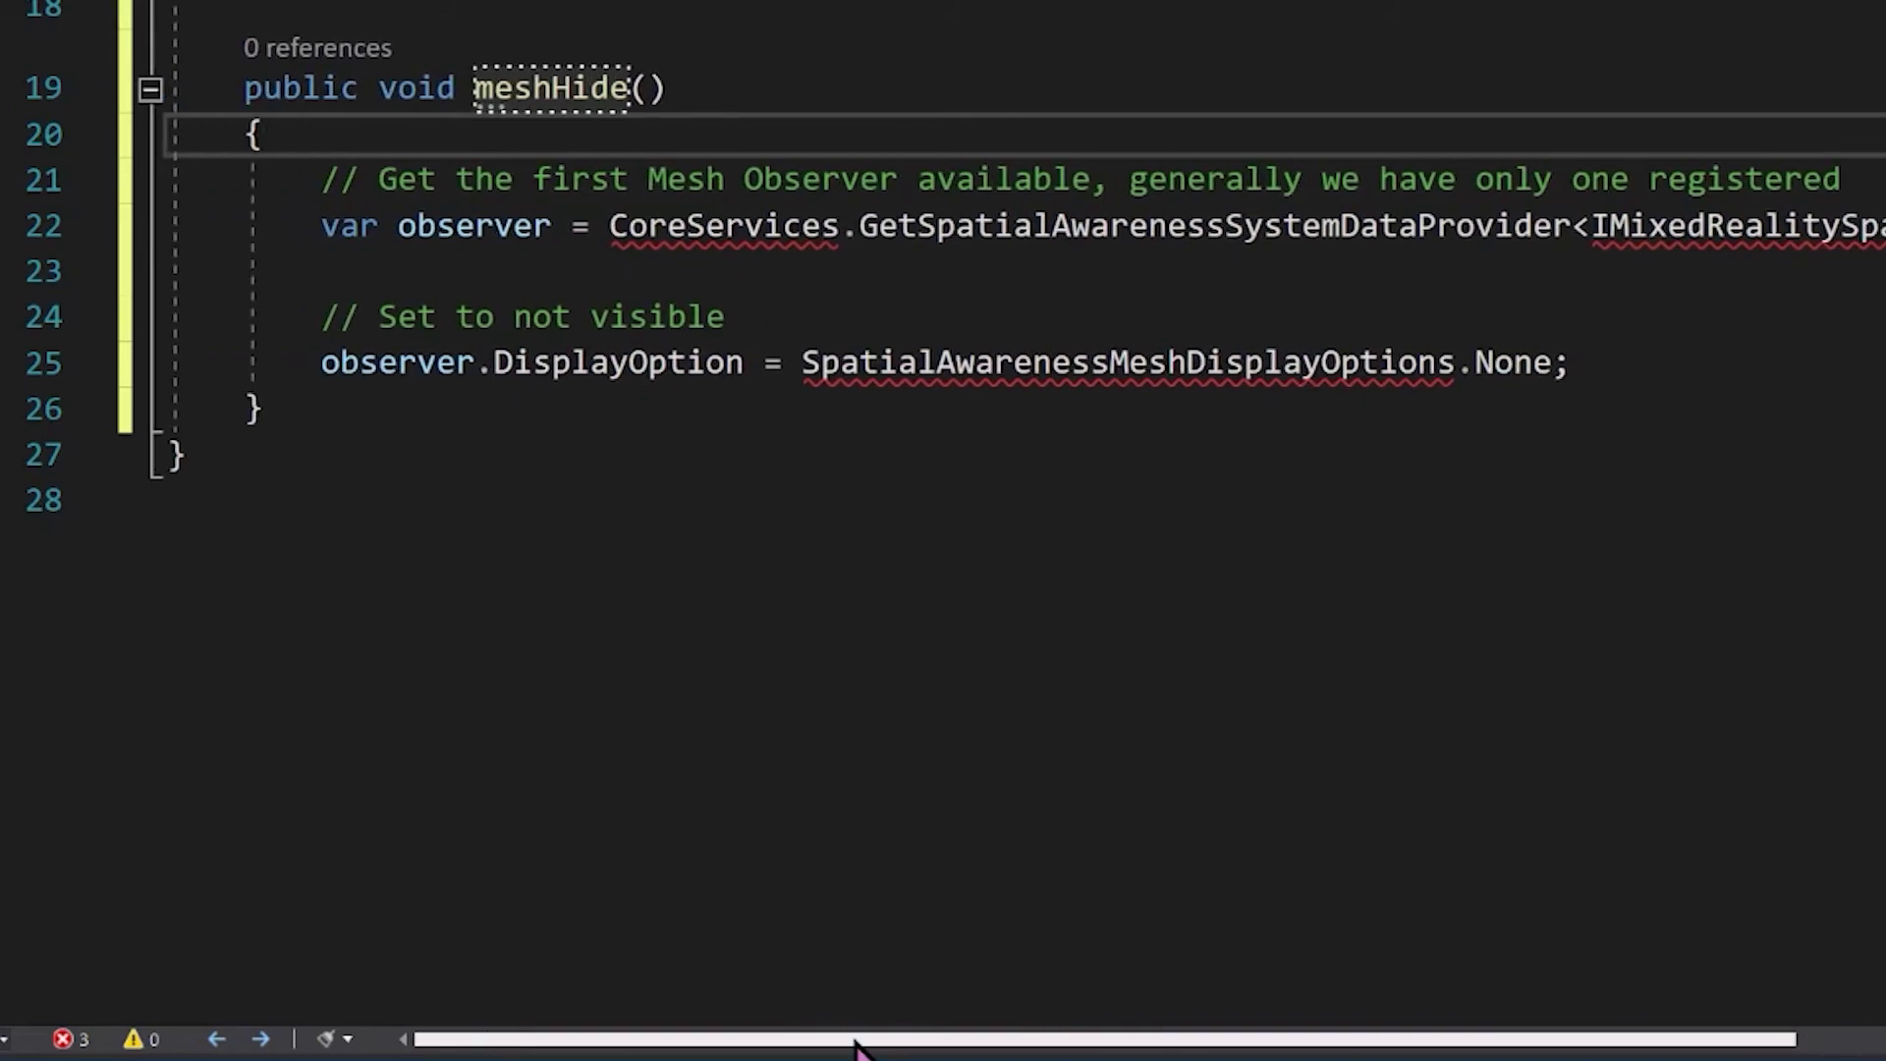
pyautogui.click(1138, 317)
pyautogui.hscroll(2, 1435, 402)
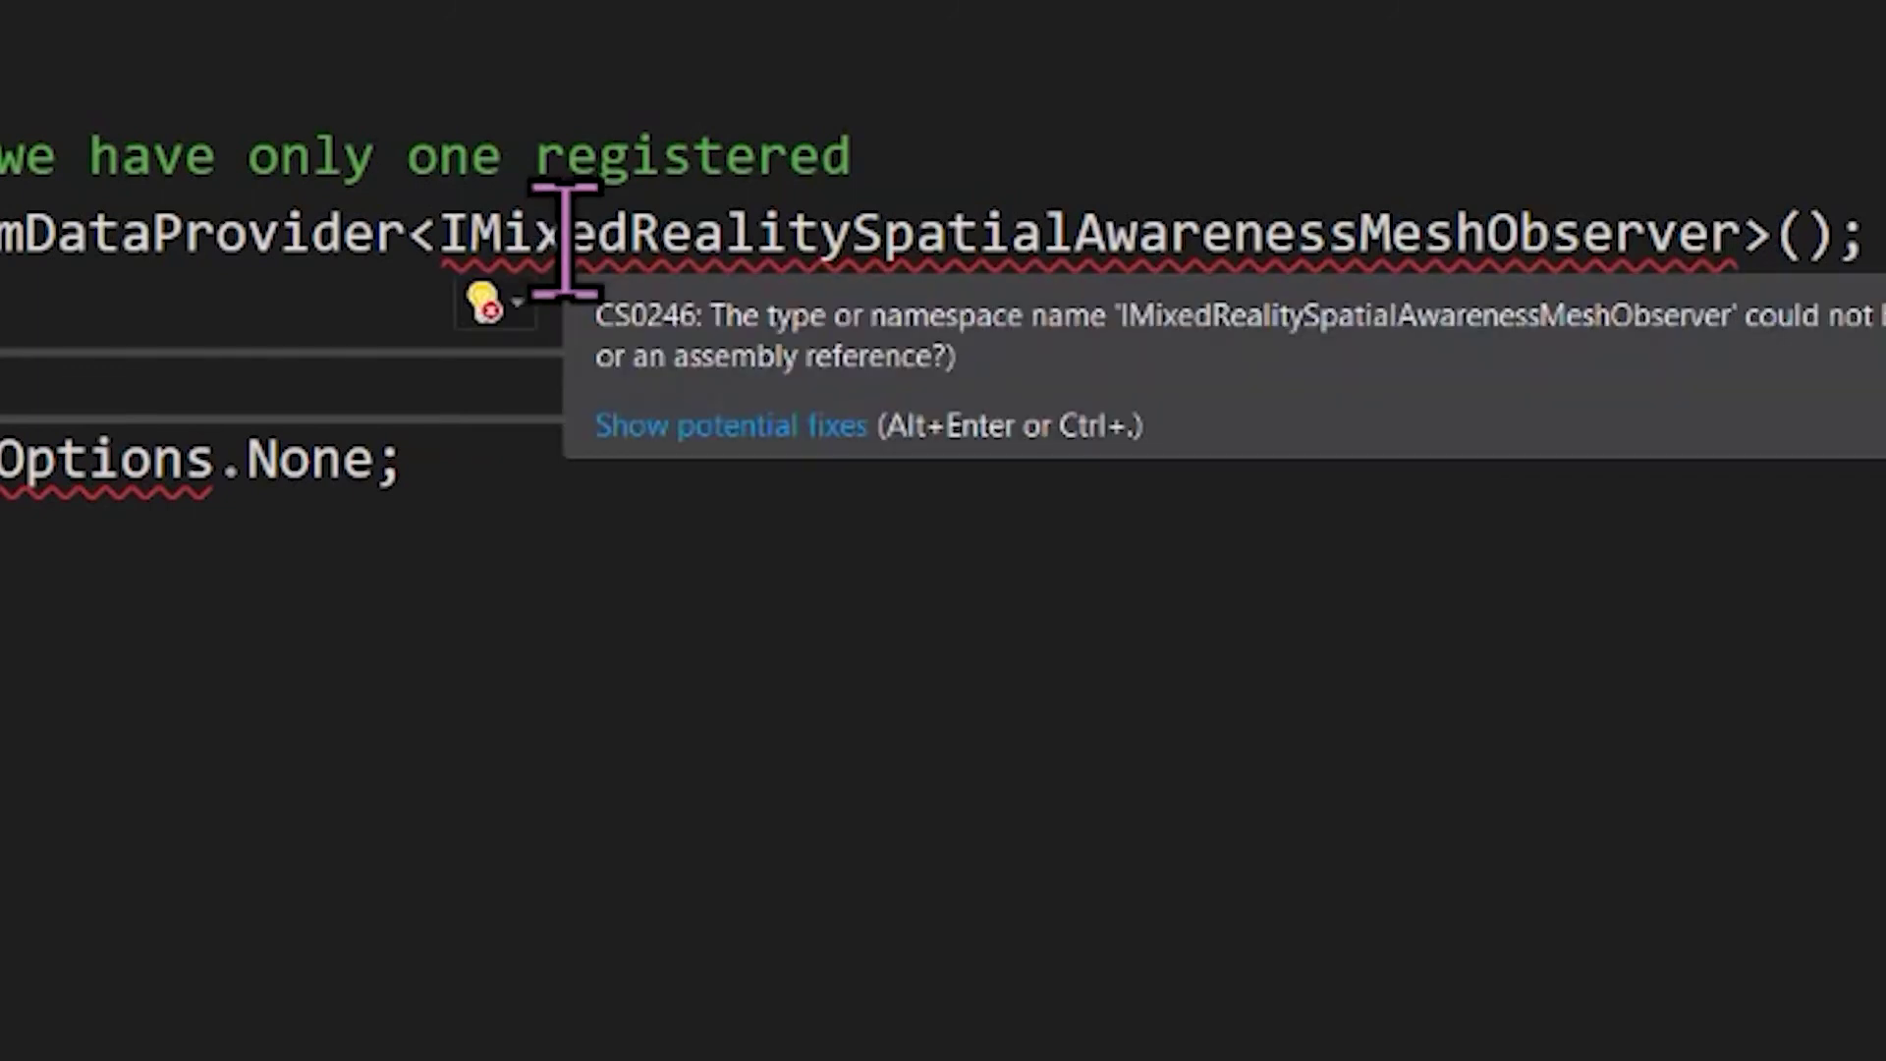
pyautogui.click(703, 425)
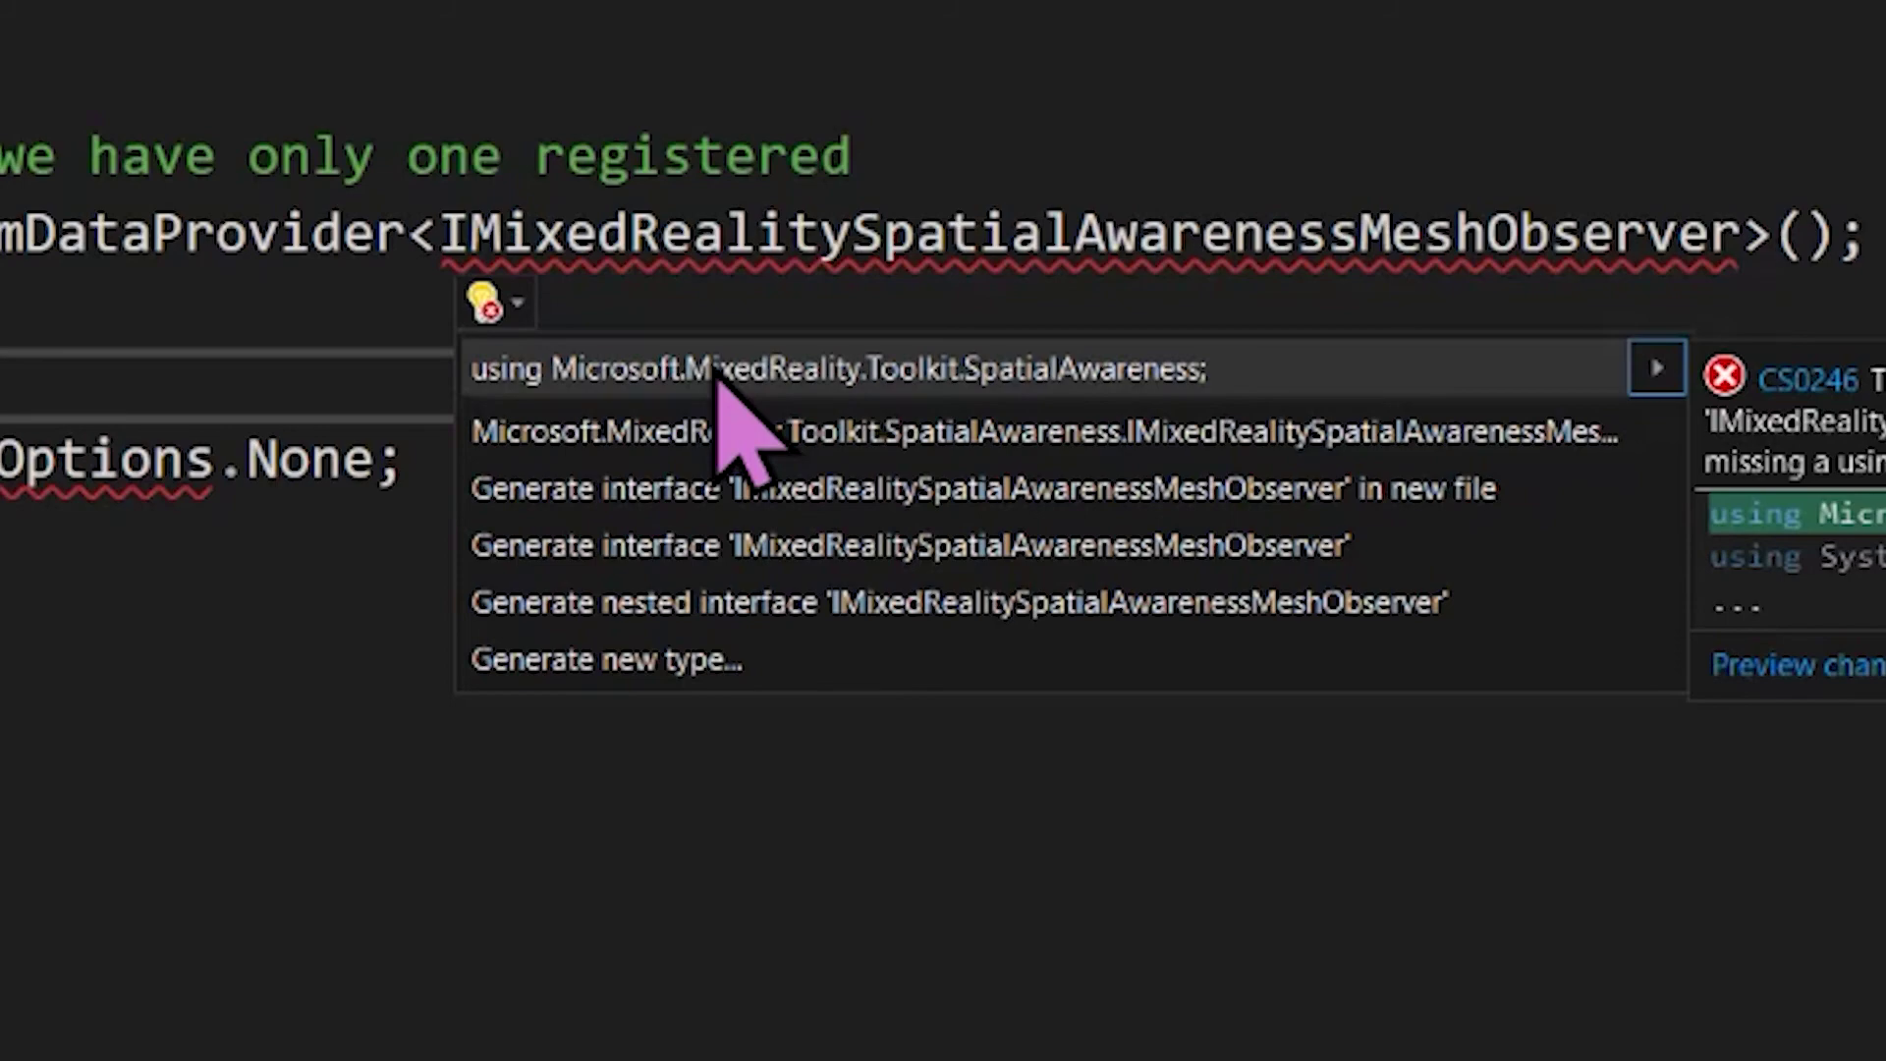
pyautogui.click(722, 373)
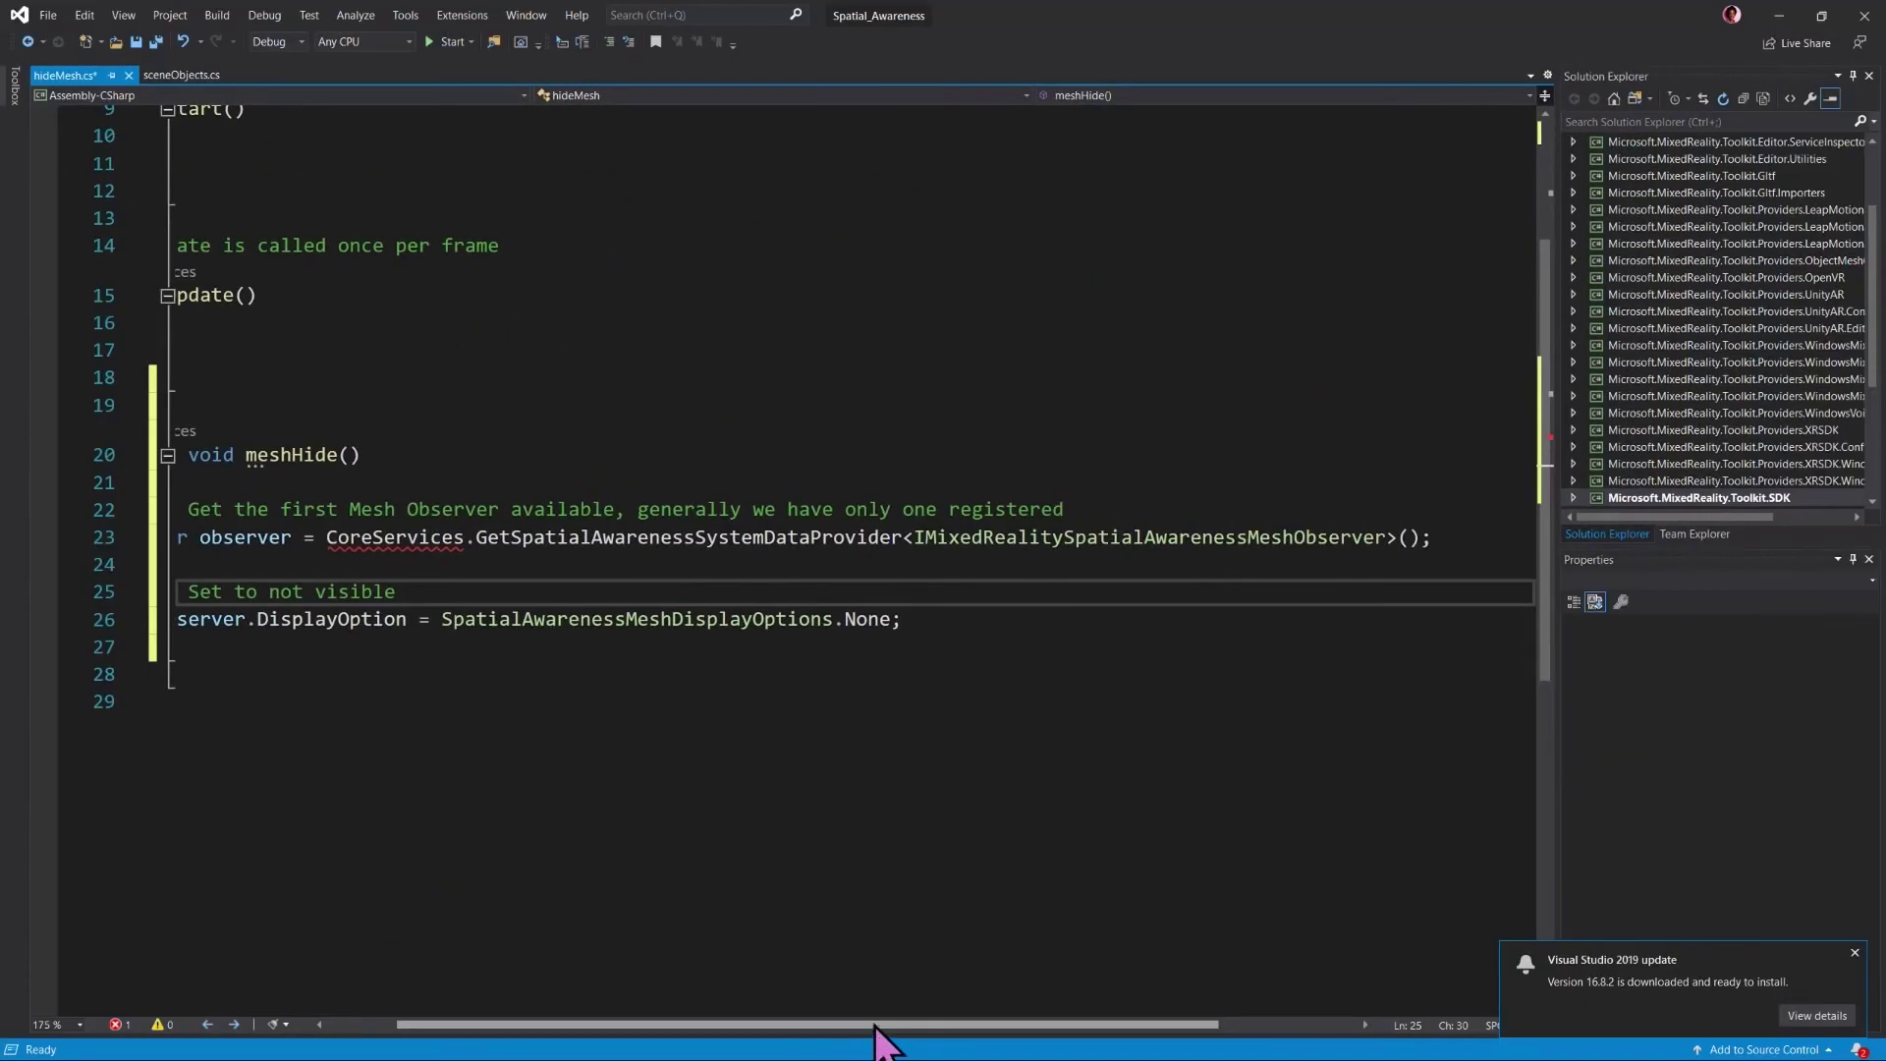
# Resolve the CoreServices error by adding the suggested using Microsoft.MixedReality.Toolkit directive
pyautogui.moveTo(874, 1037); pyautogui.dragTo(740, 1023)
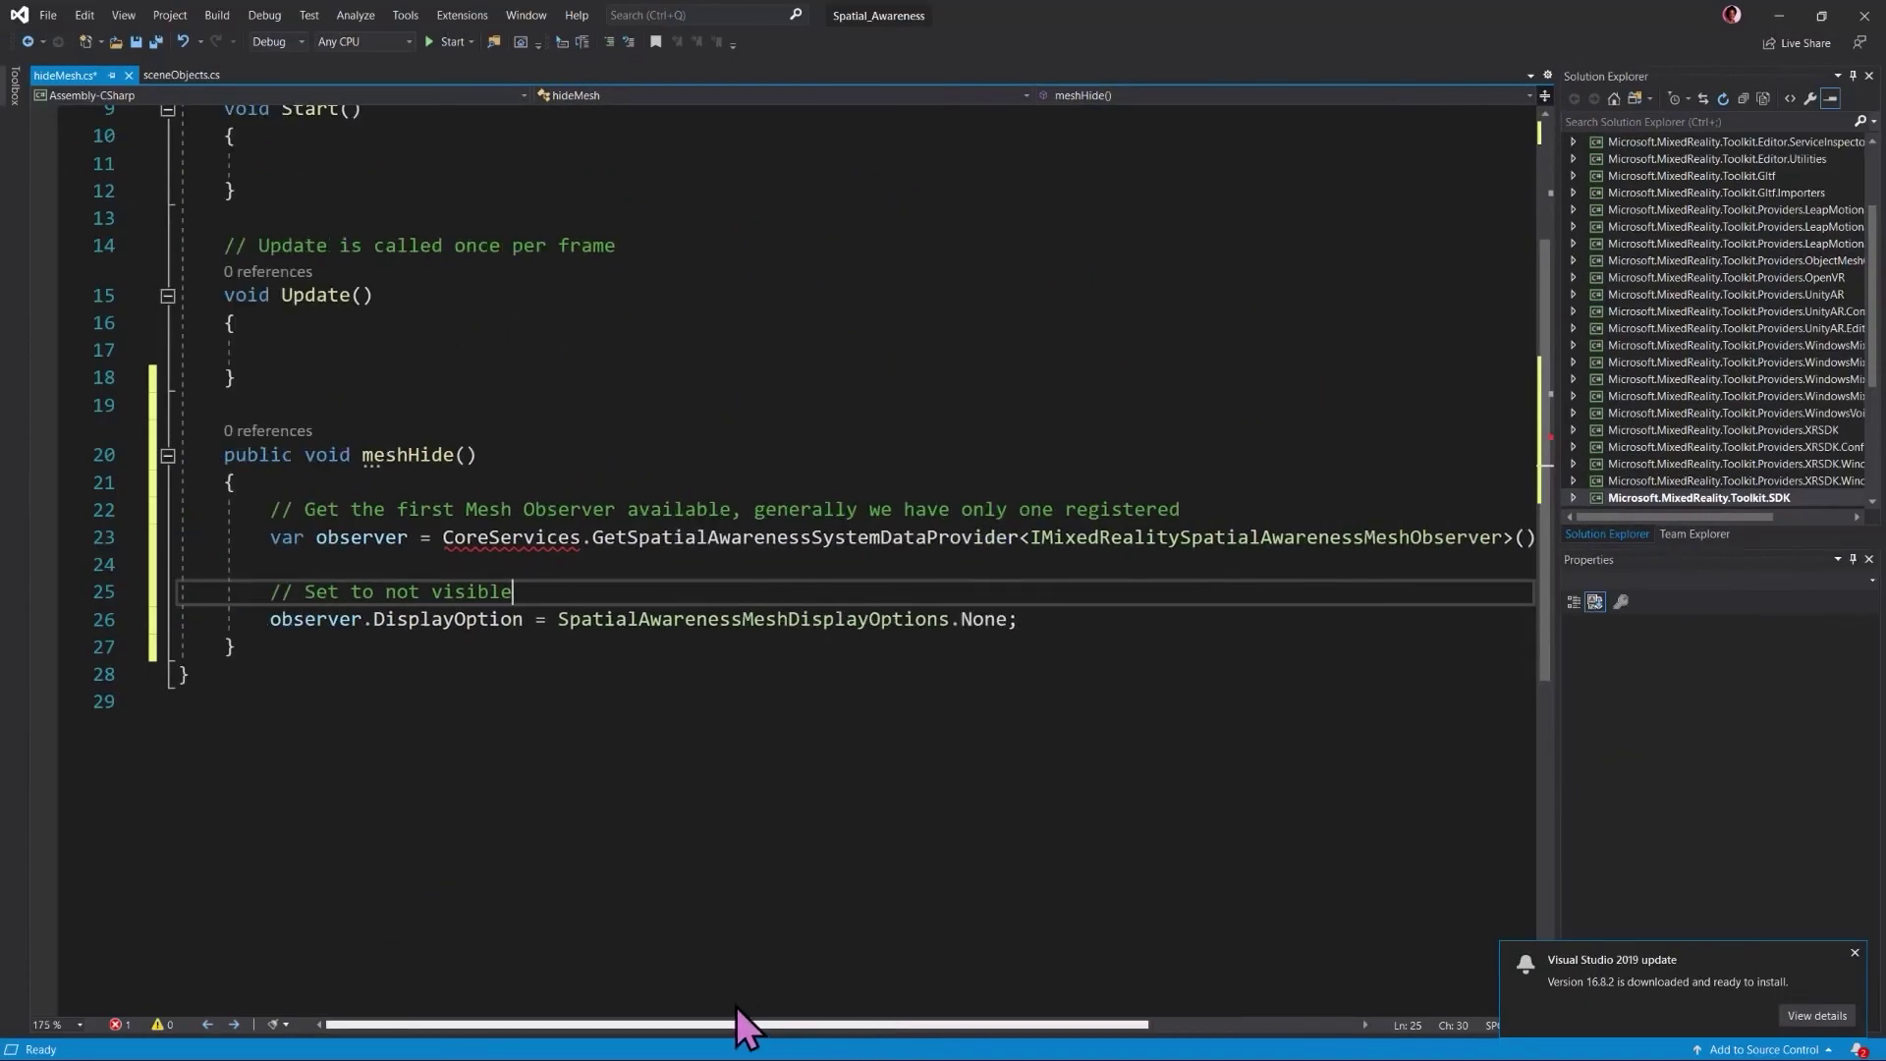
pyautogui.scroll(3, 740, 720)
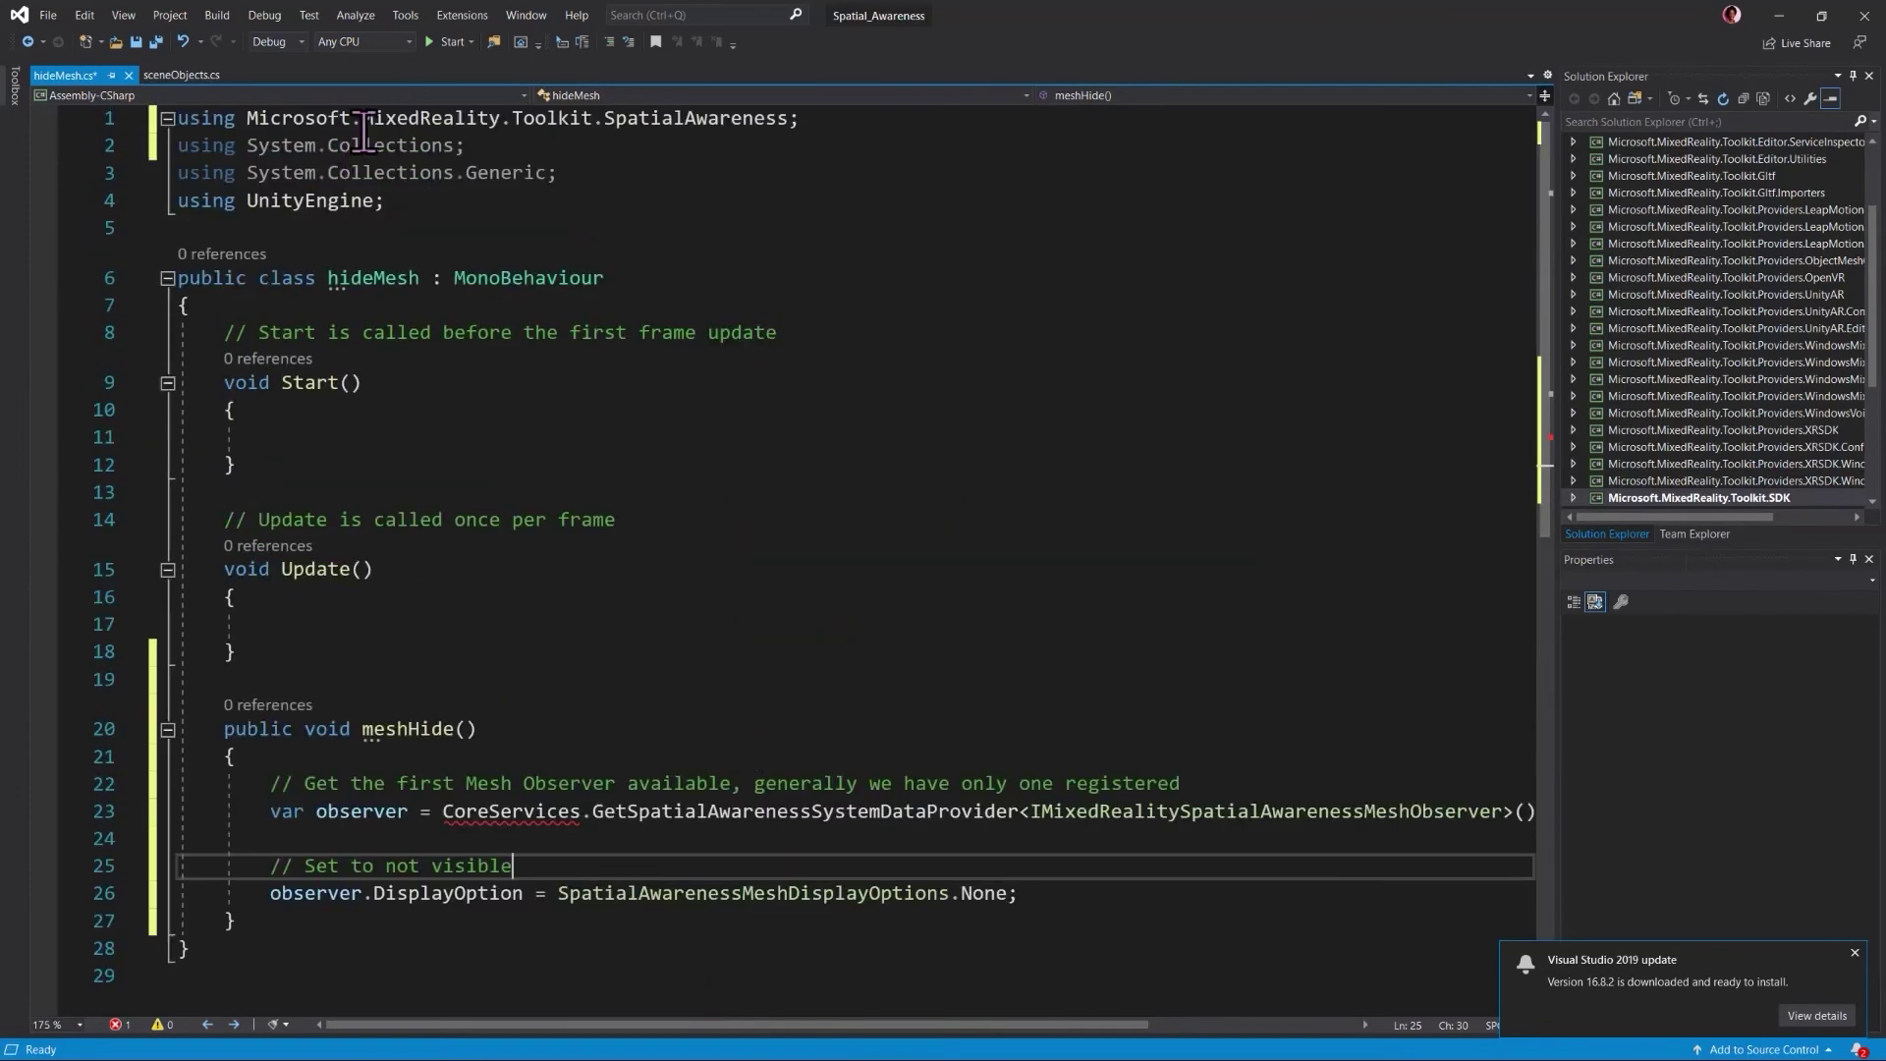
pyautogui.scroll(-2, 585, 673)
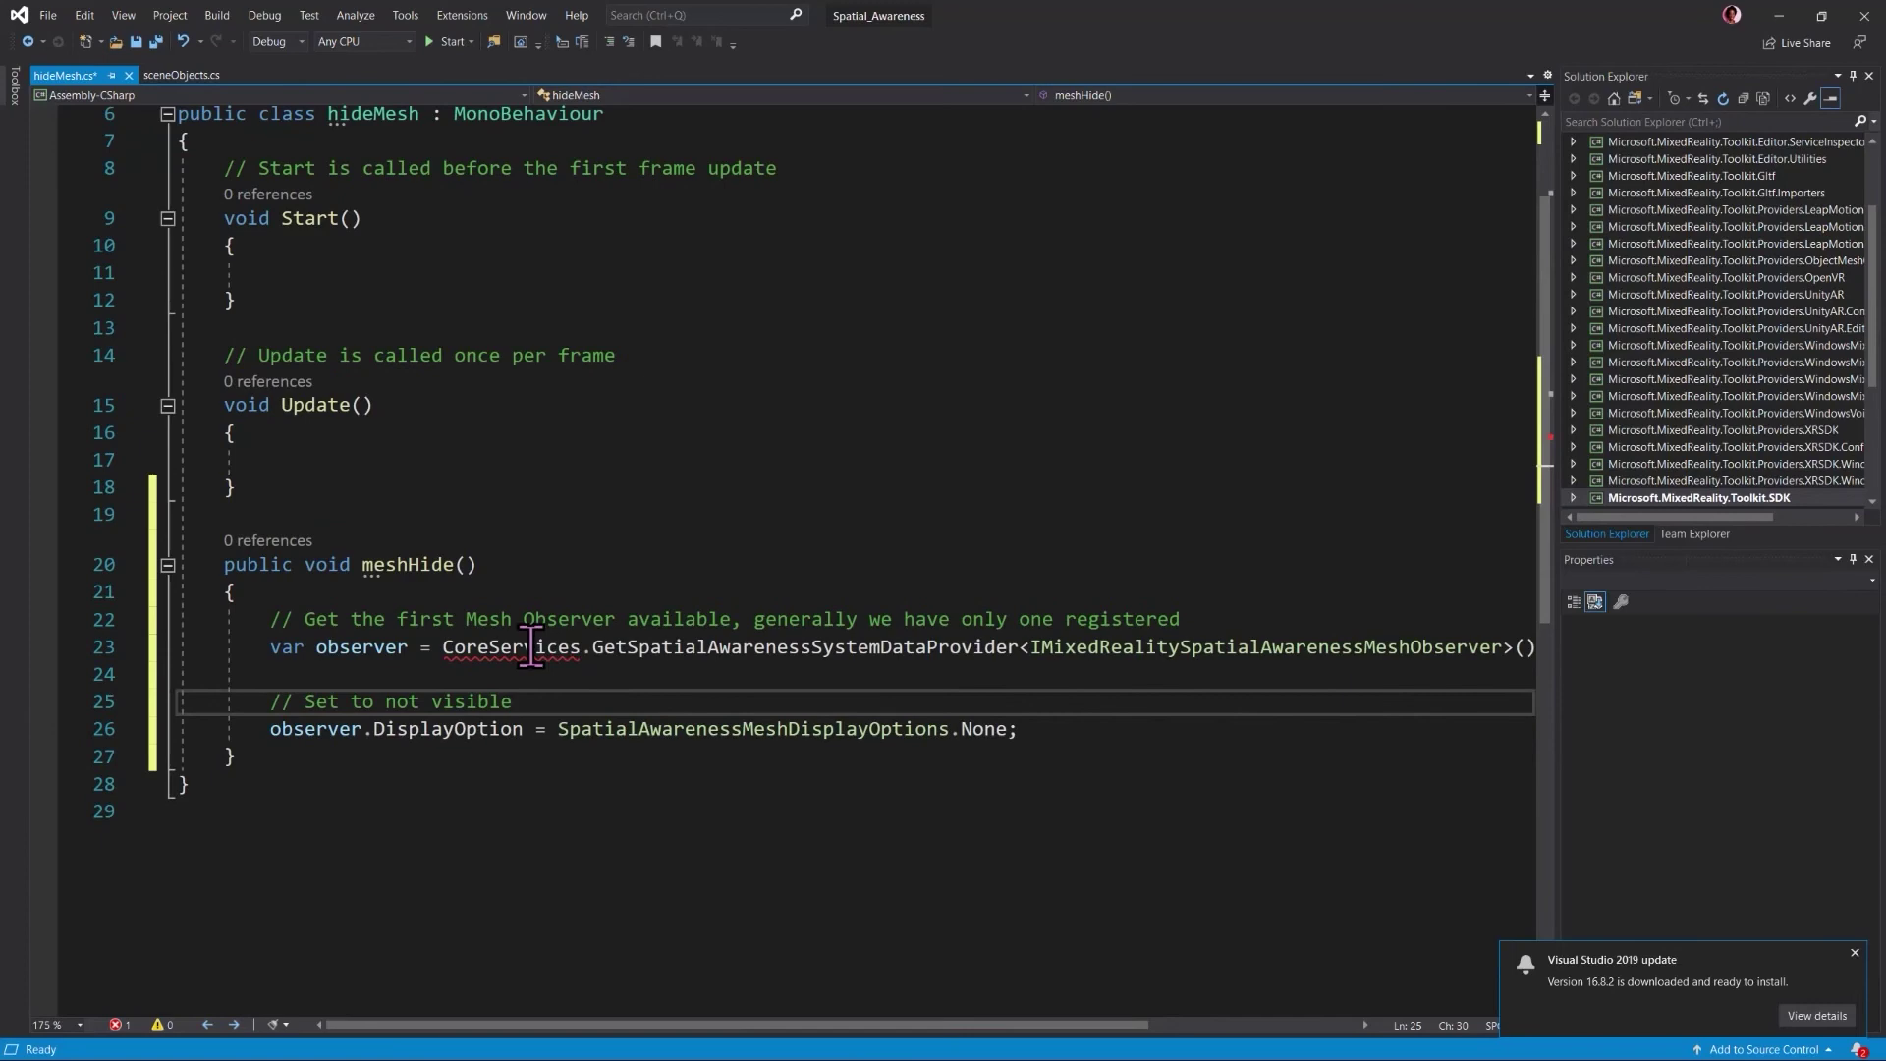
pyautogui.moveTo(531, 646)
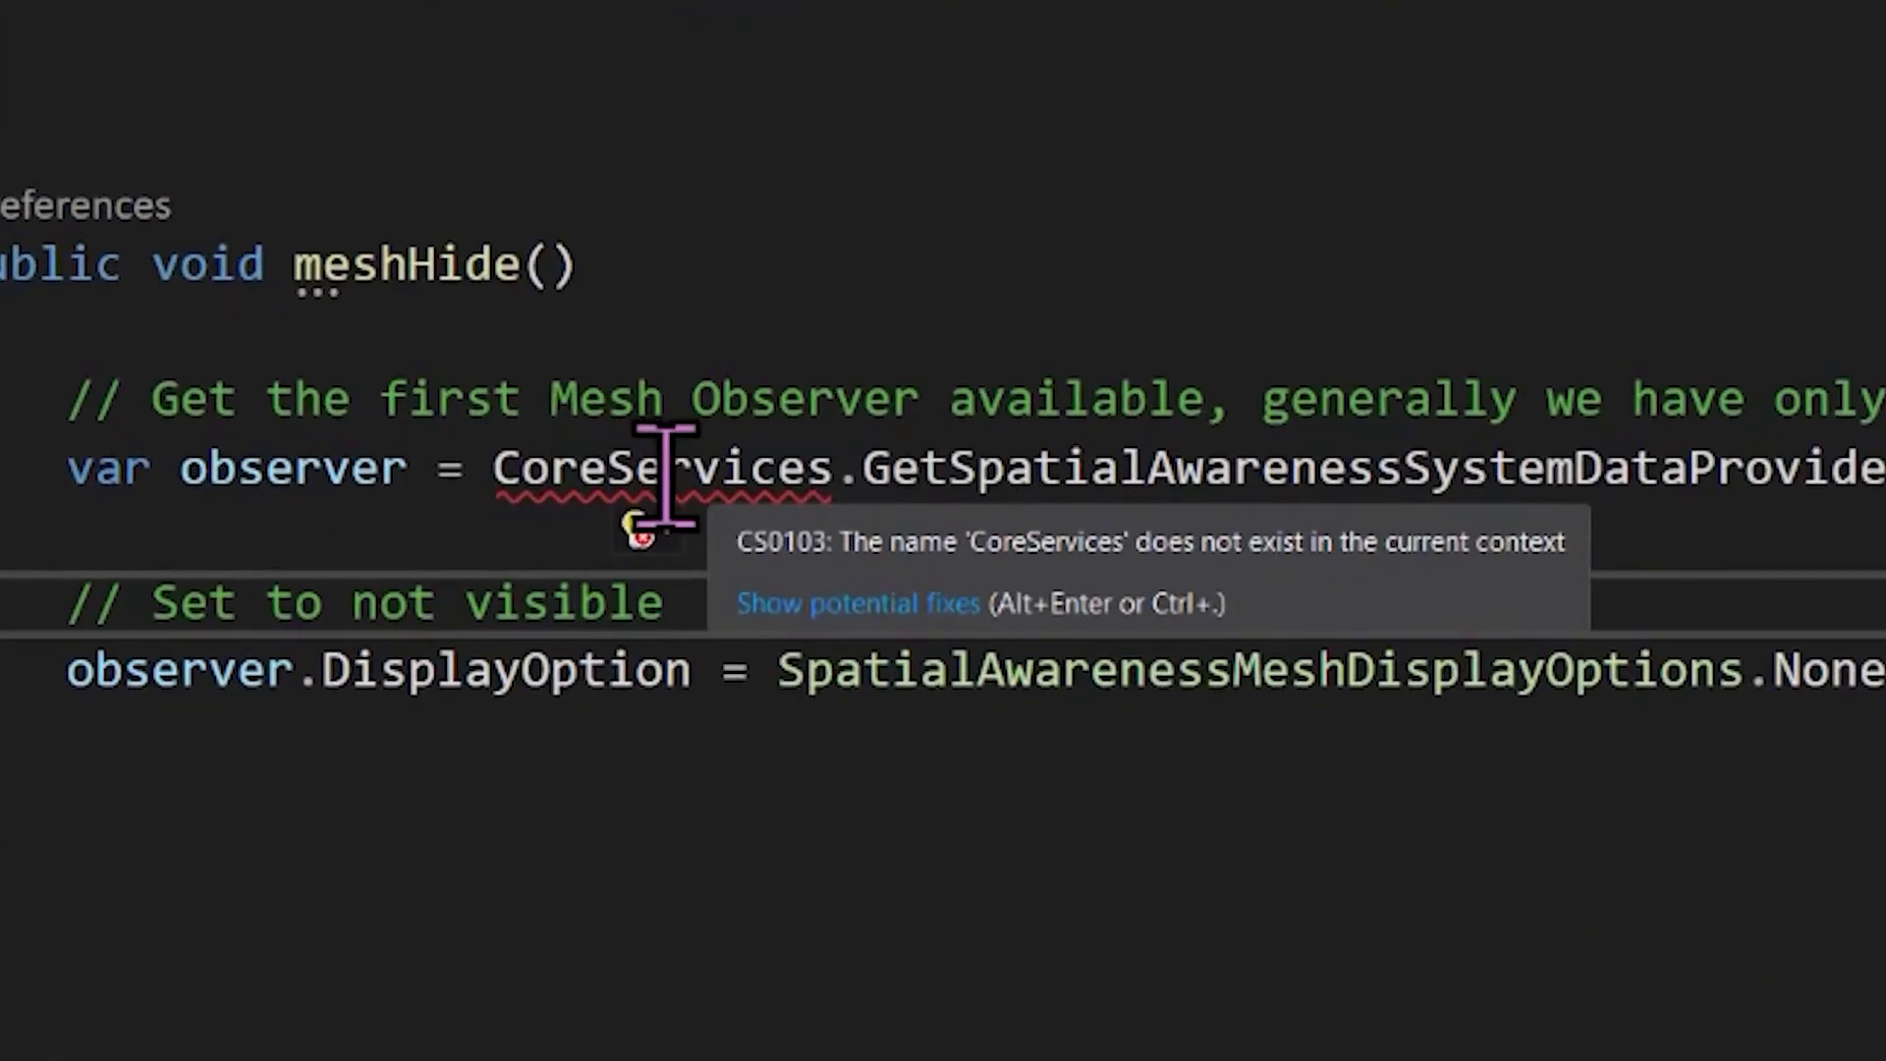
pyautogui.click(833, 607)
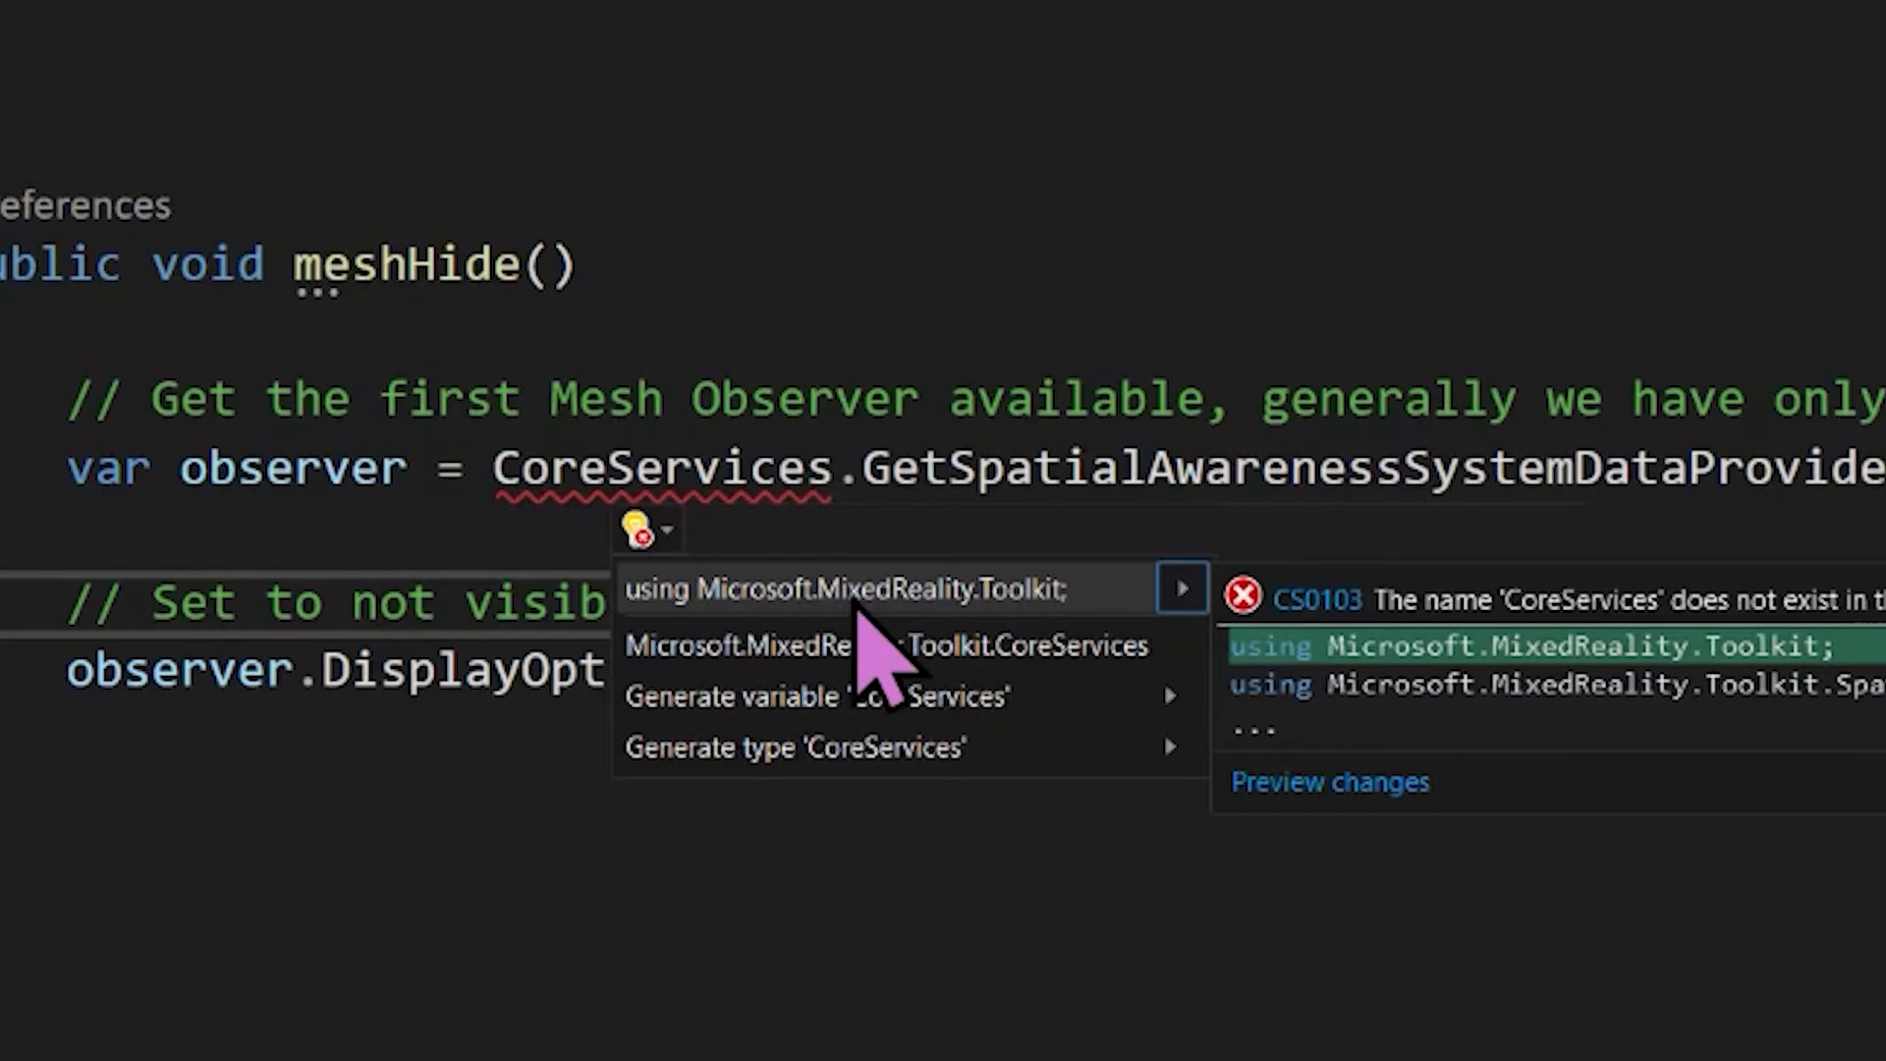
pyautogui.click(862, 590)
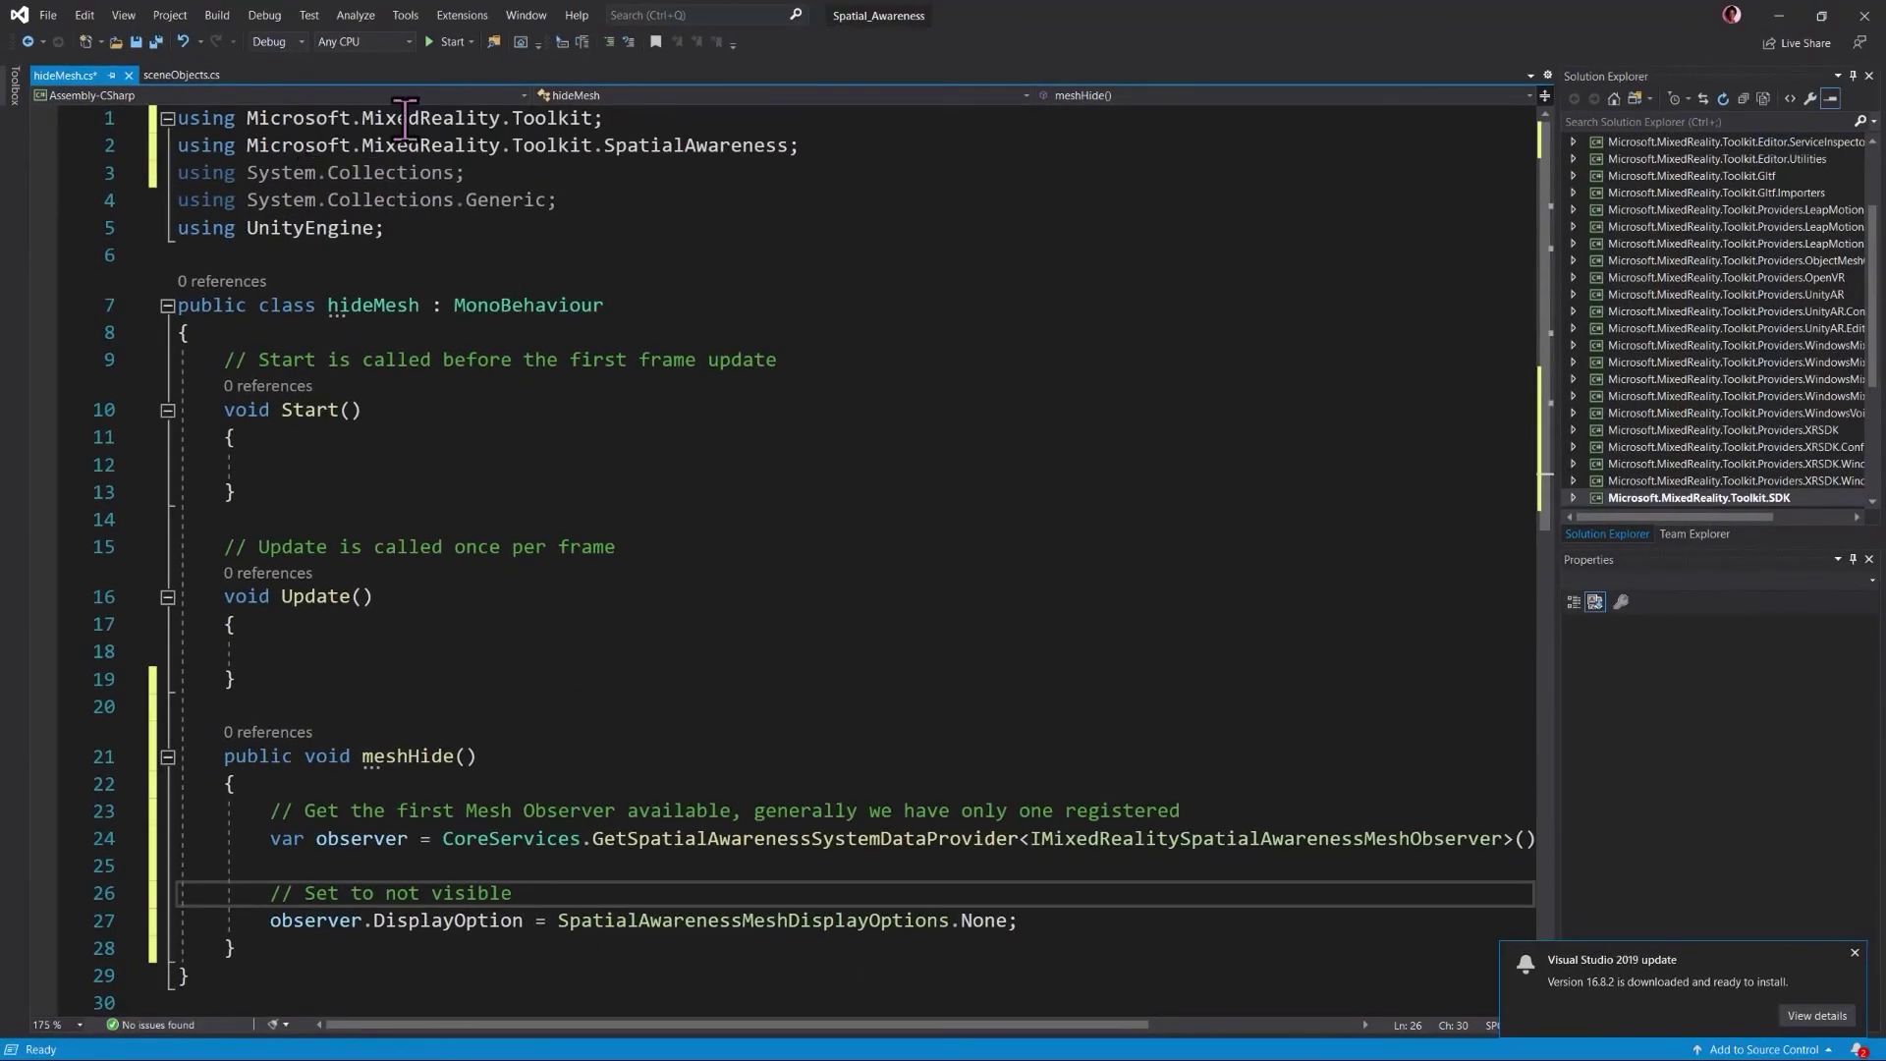
# Delete the Start() and Update() methods with their comments from the hideMesh class and remove the extra blank line above meshHide()
pyautogui.scroll(-1, 1007, 707)
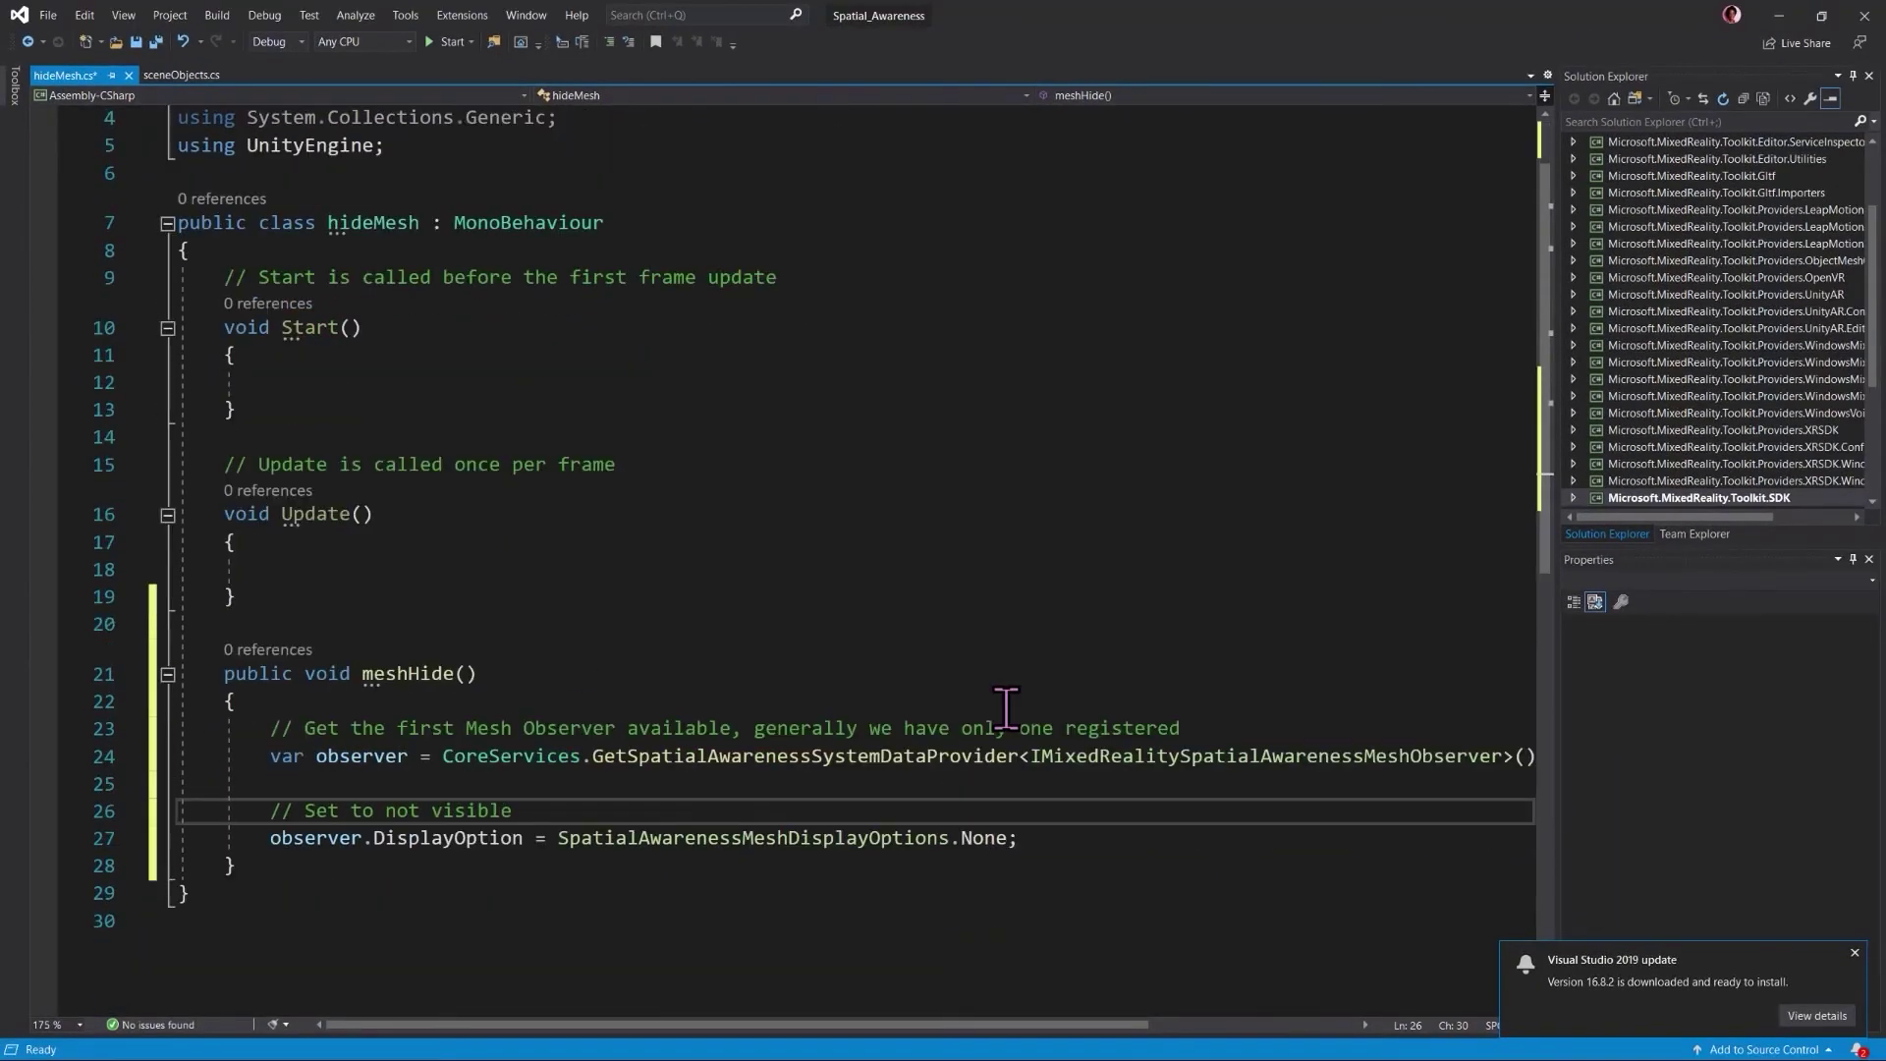
pyautogui.scroll(-1, 1007, 707)
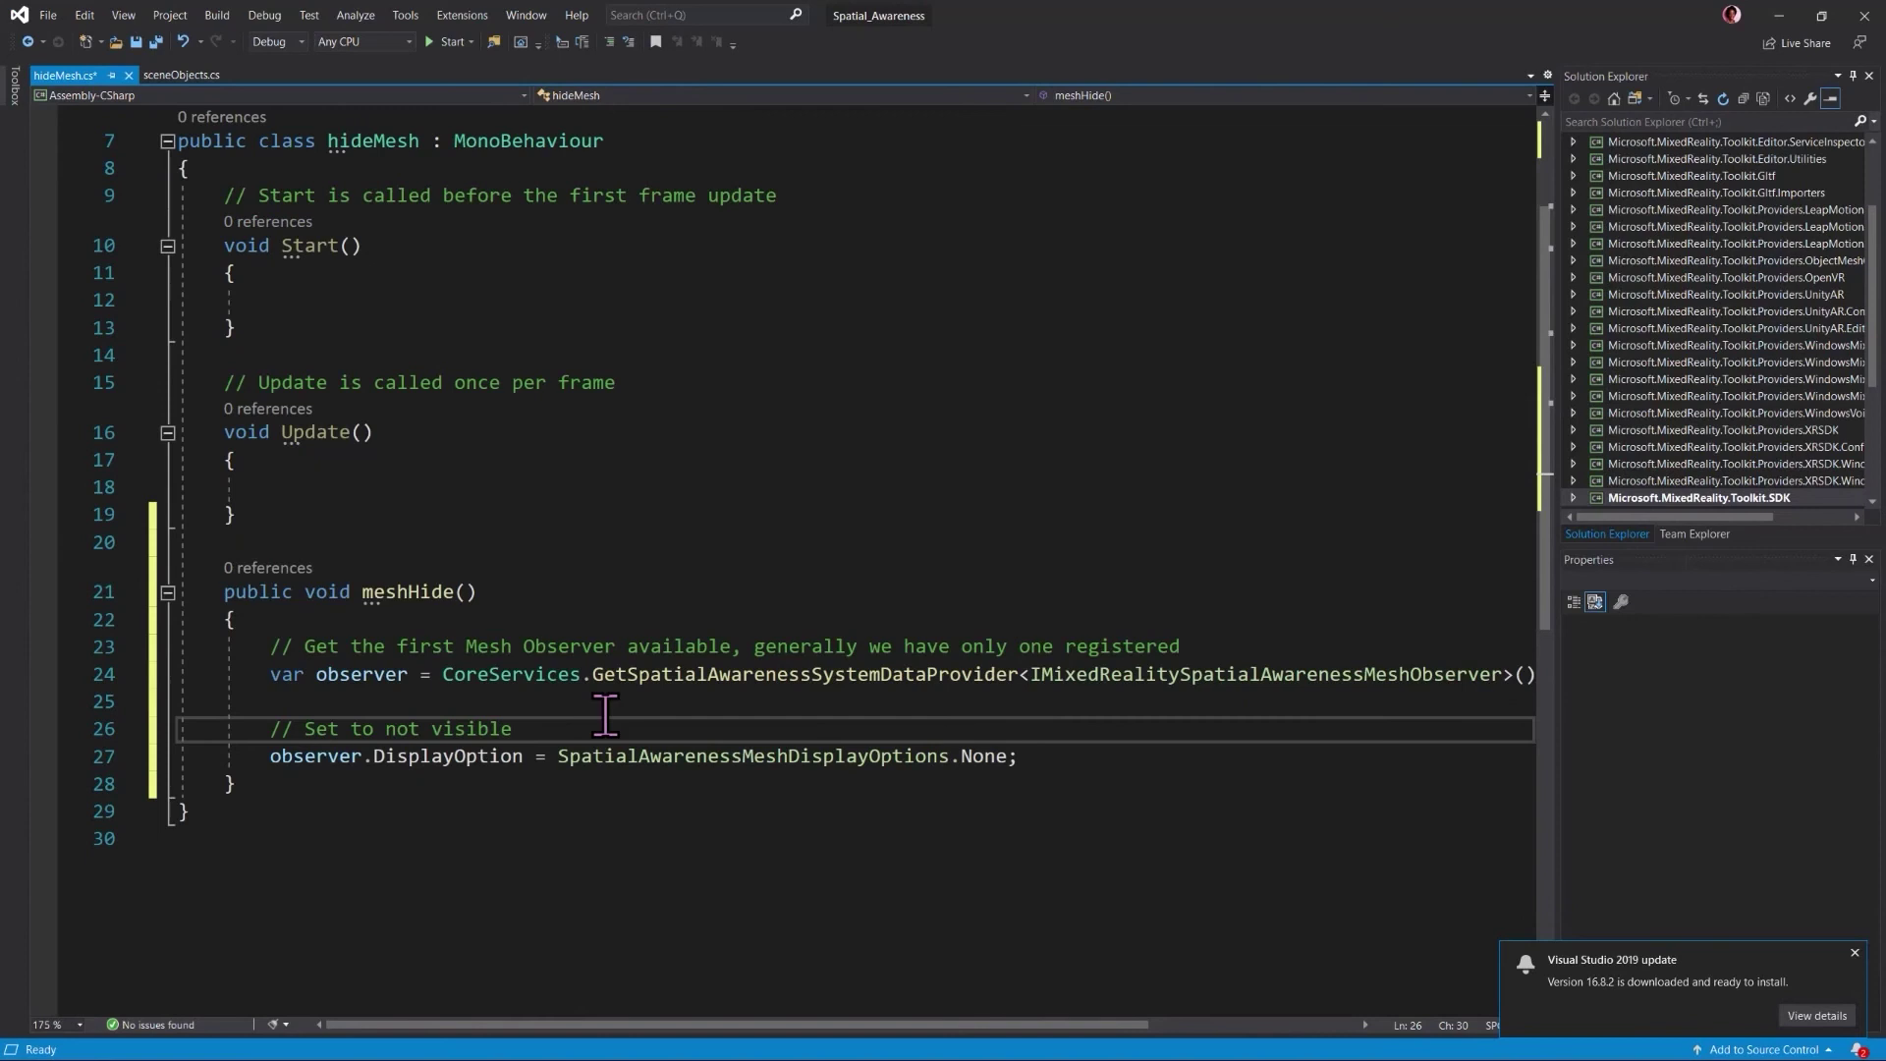
pyautogui.click(823, 512)
pyautogui.scroll(2, 189, 383)
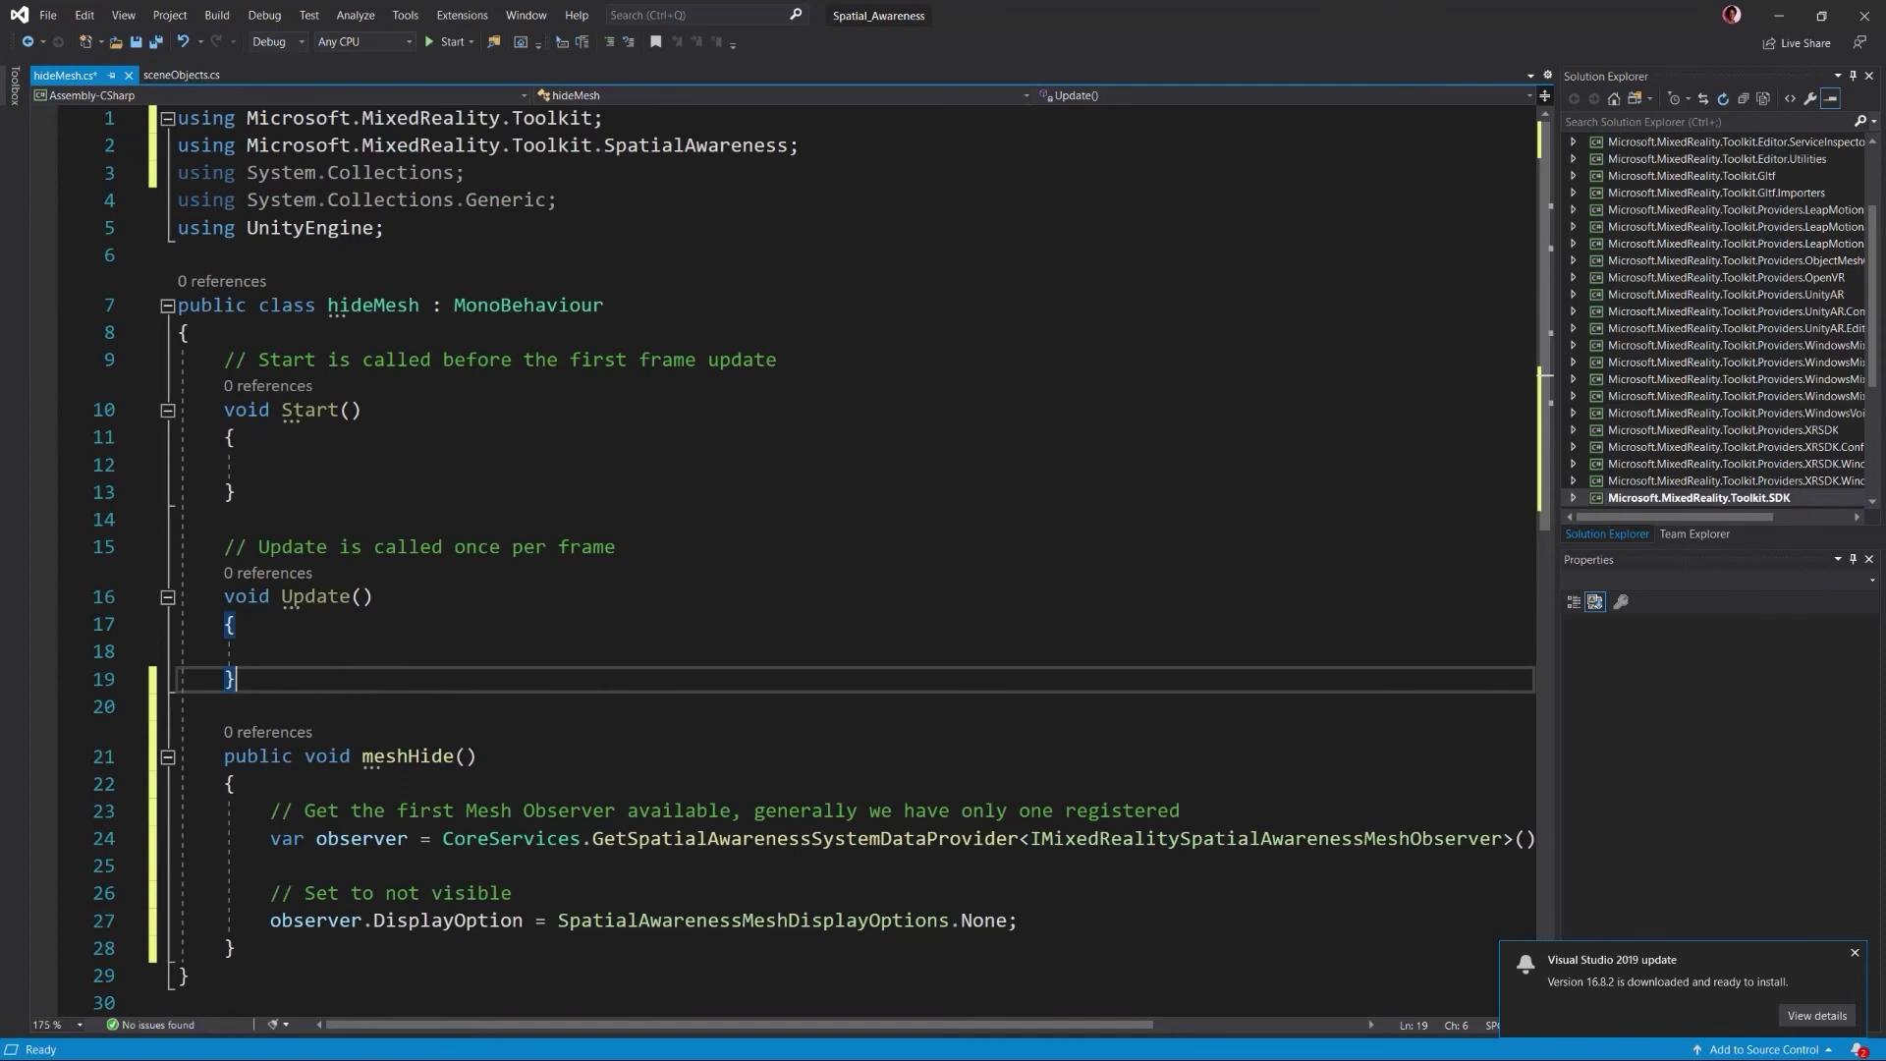
pyautogui.moveTo(324, 692); pyautogui.dragTo(143, 371)
pyautogui.press('Delete')
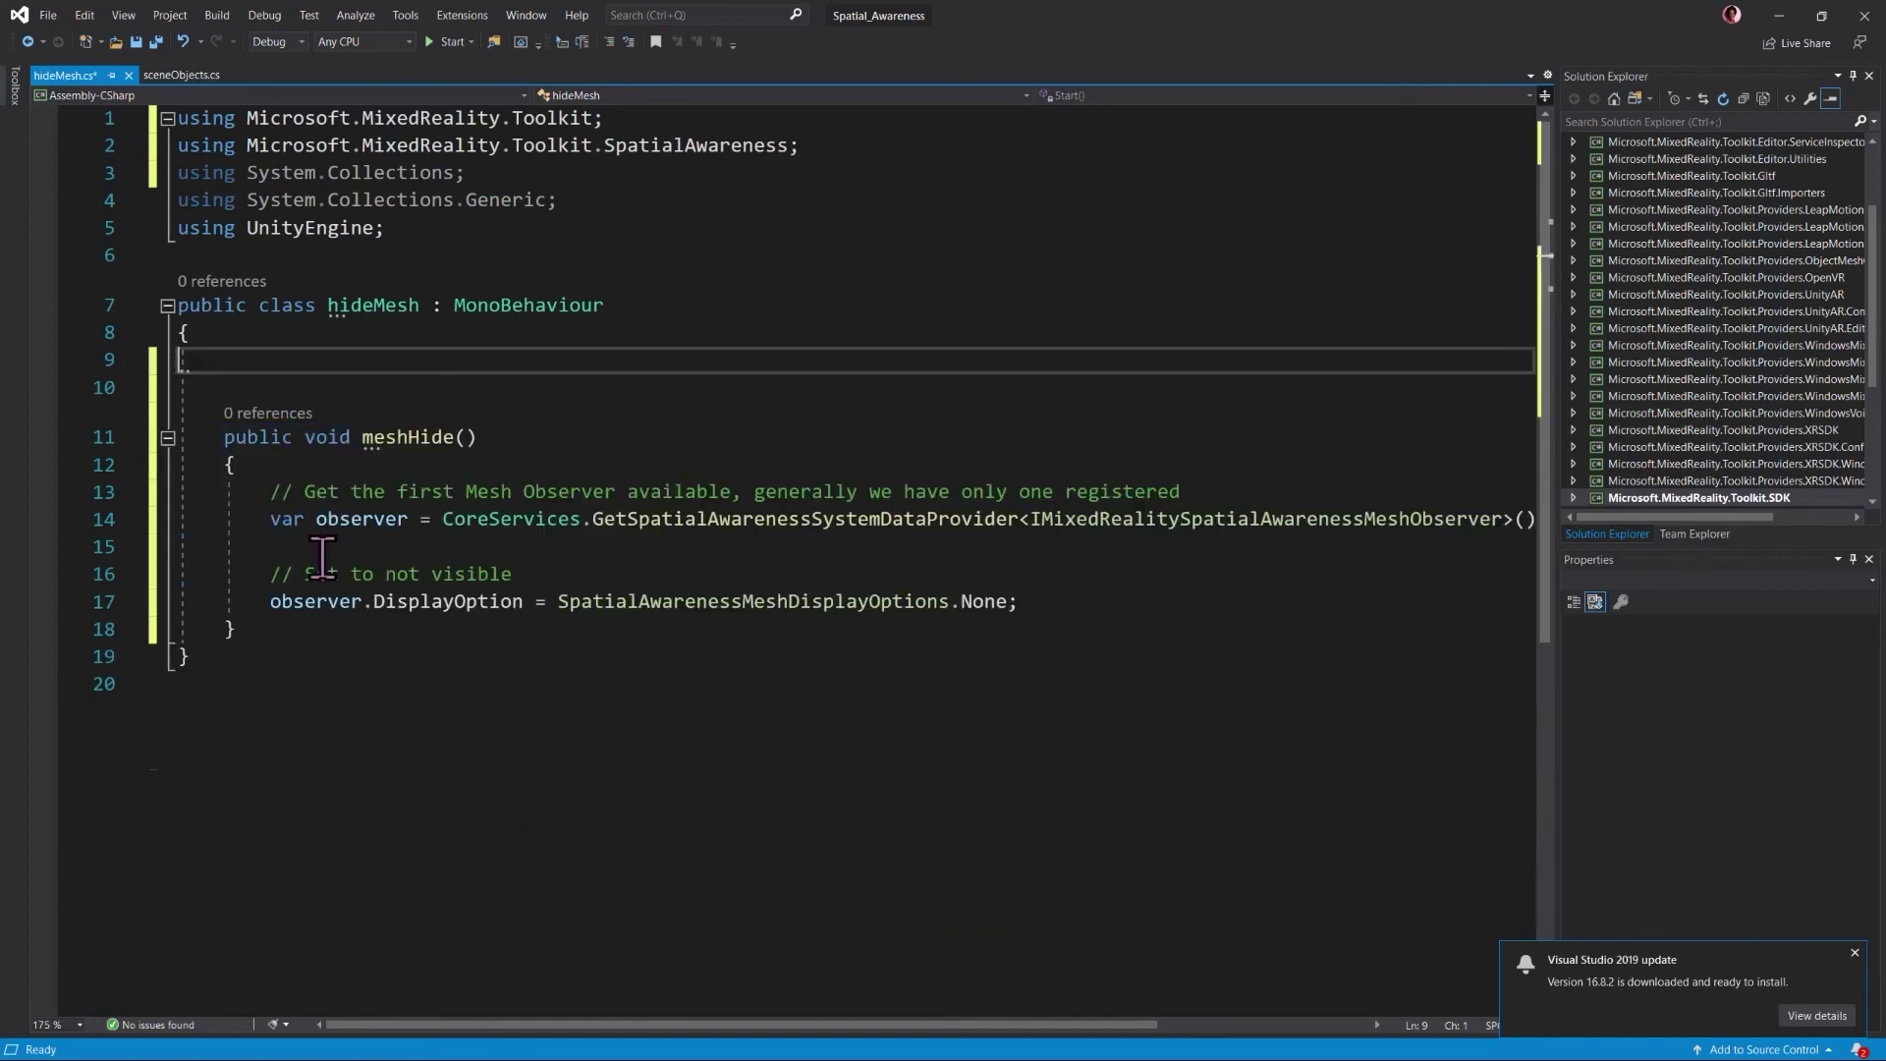
pyautogui.click(272, 385)
pyautogui.press('BackSpace')
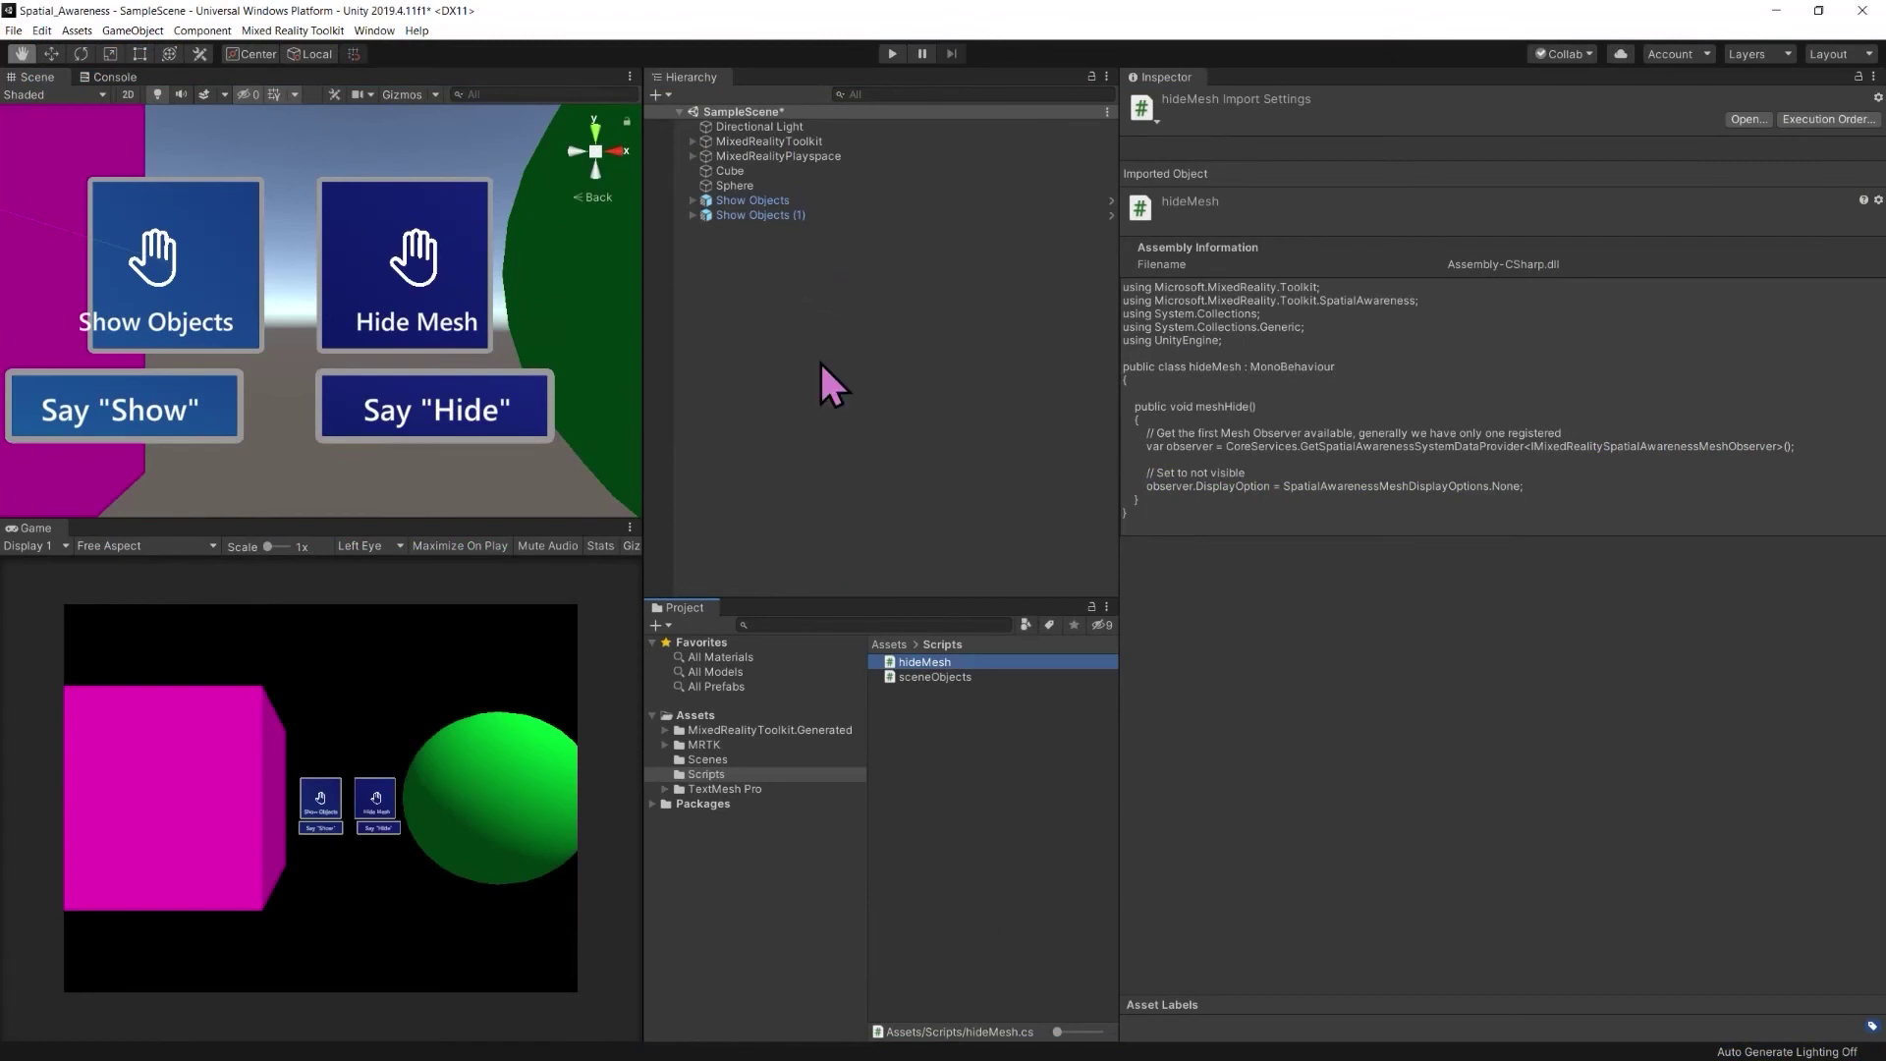
# Switch back to Unity and rename the Show Objects (1) button as Hide Mesh
pyautogui.click(758, 214)
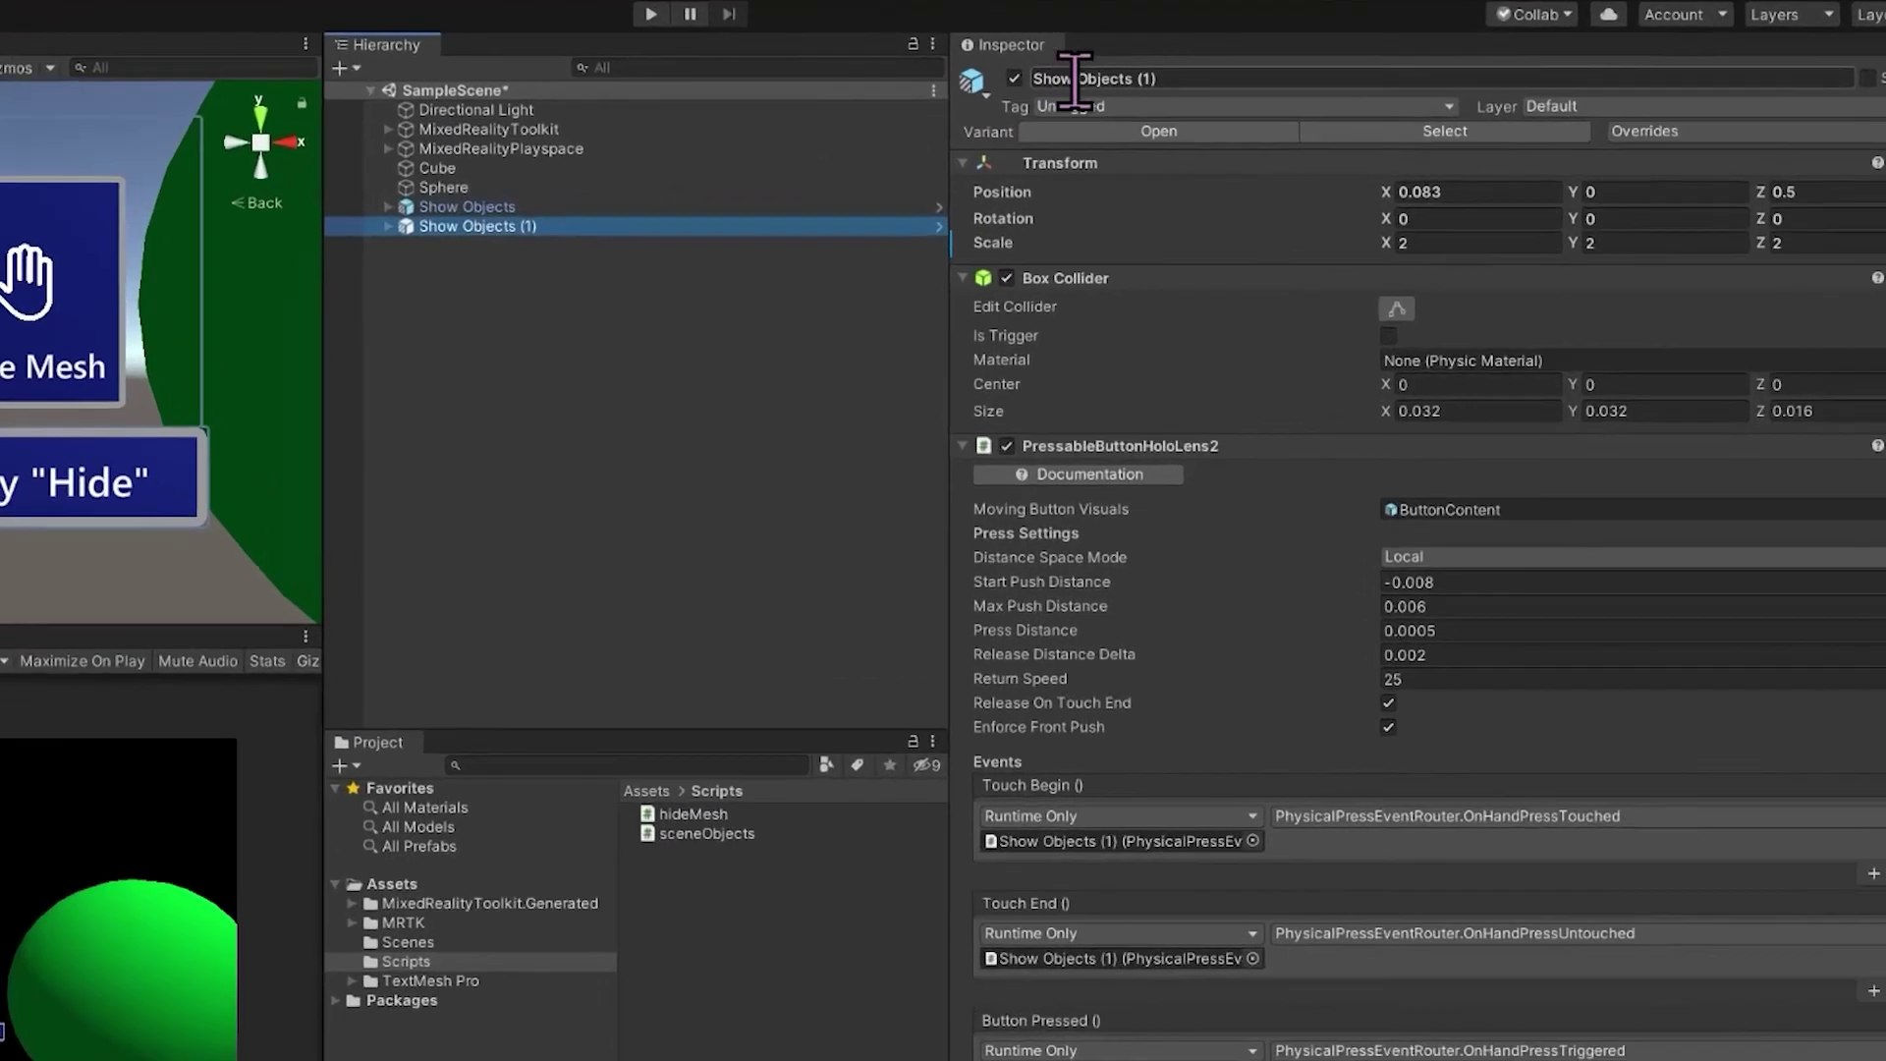
pyautogui.click(1218, 102)
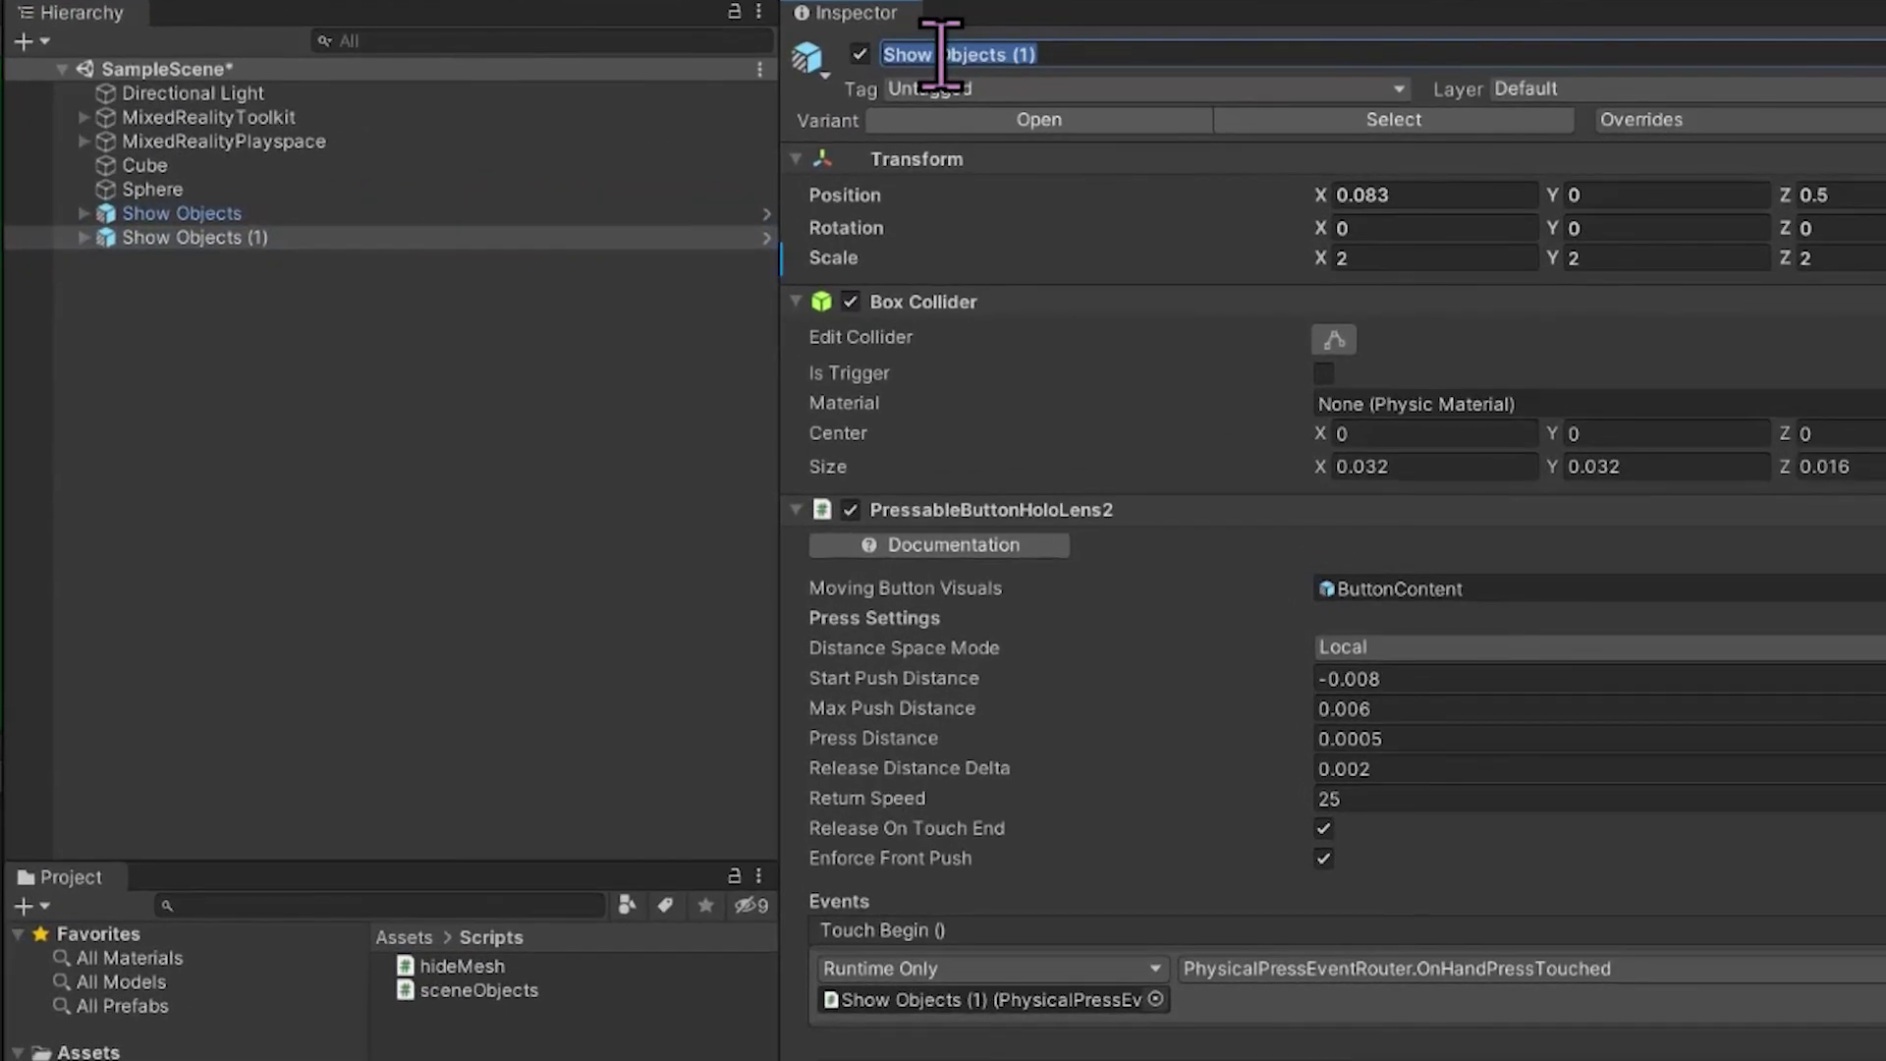
pyautogui.write('Hid')
pyautogui.press('Return')
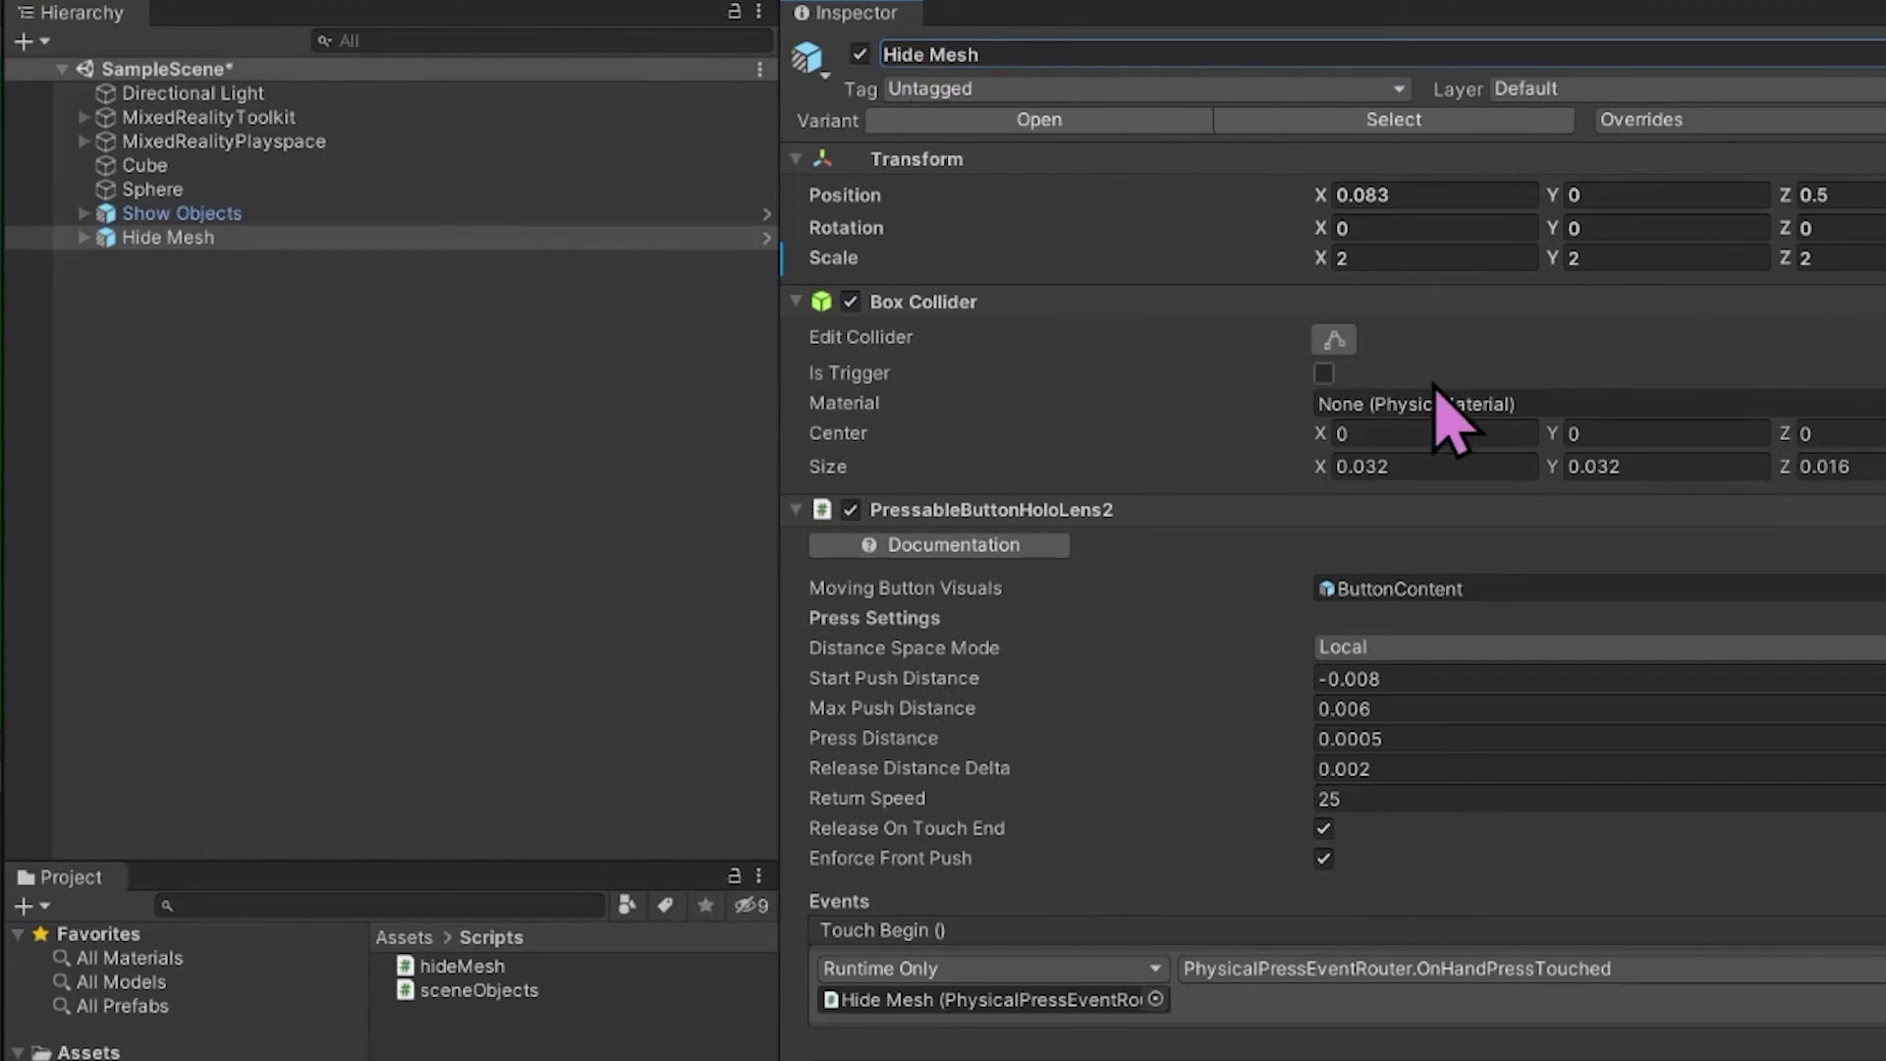
# Add an empty event entry to the Hide Mesh button's Button Pressed () event
pyautogui.scroll(-5, 1452, 421)
pyautogui.scroll(-3, 1452, 420)
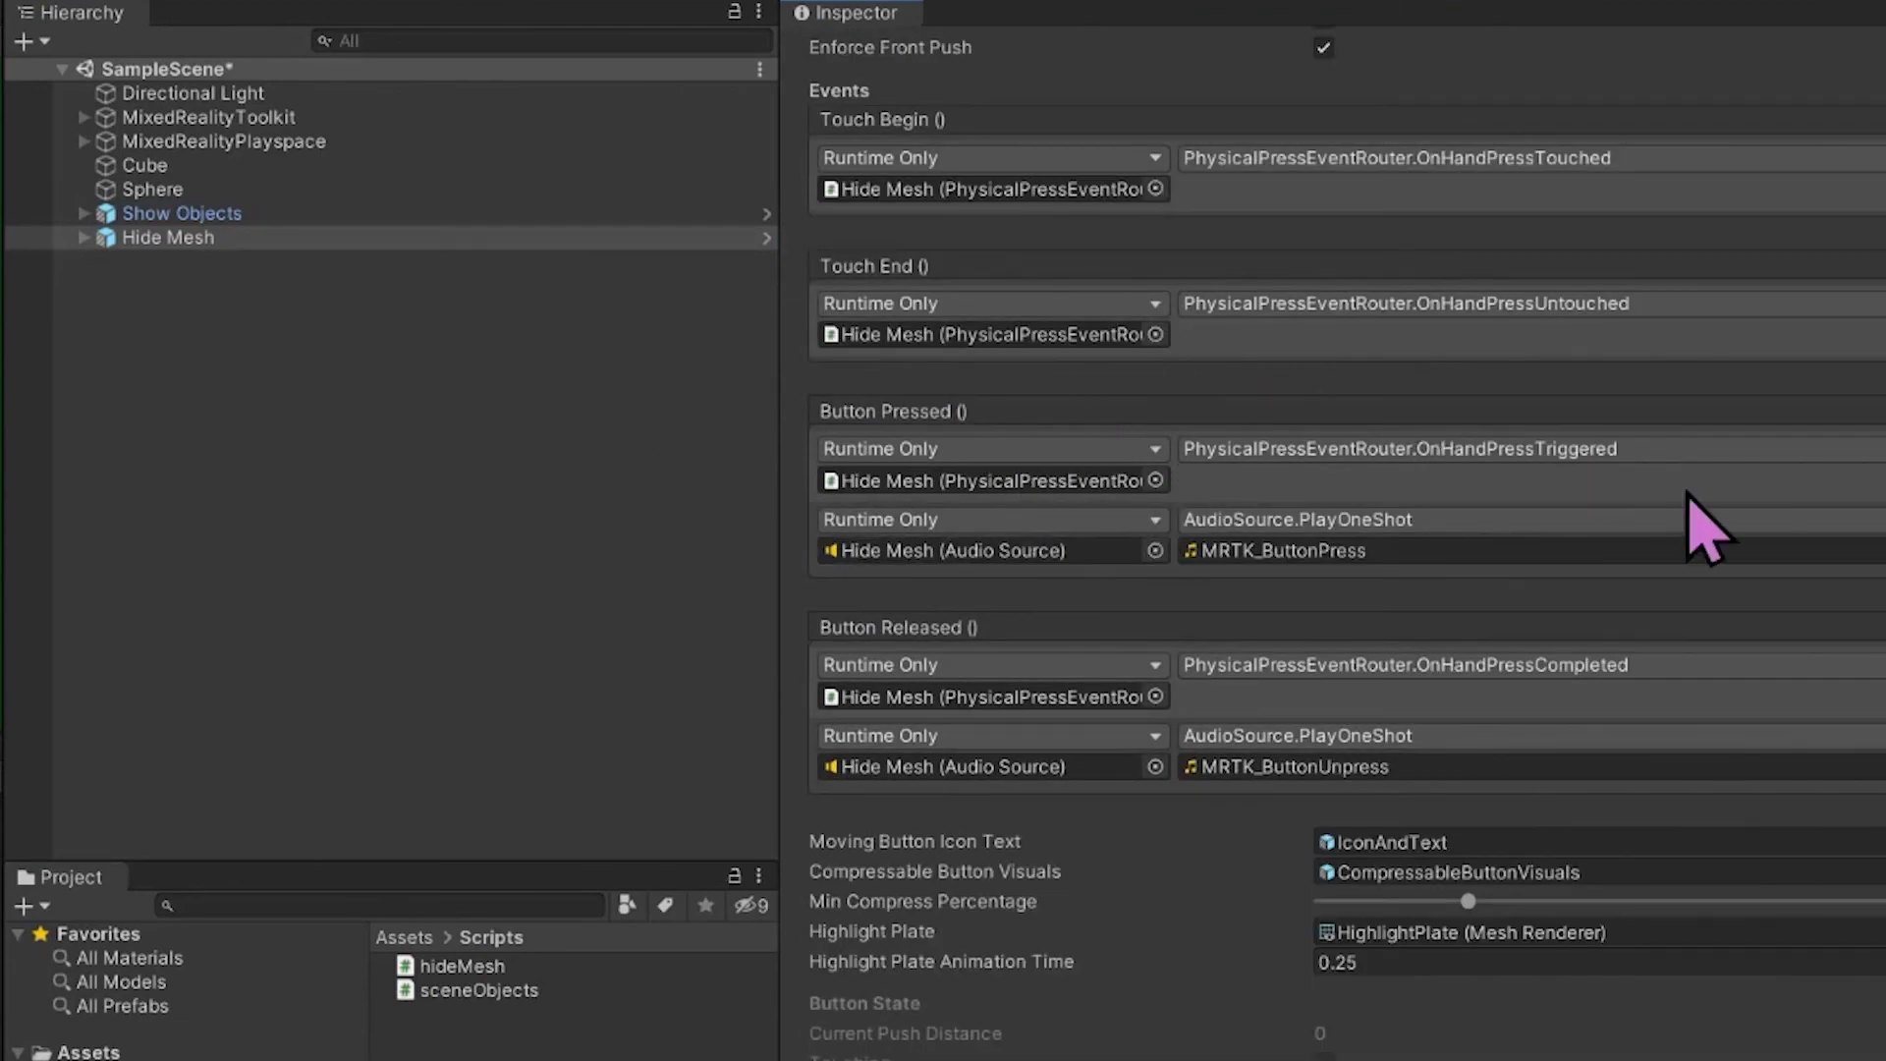
pyautogui.click(1872, 588)
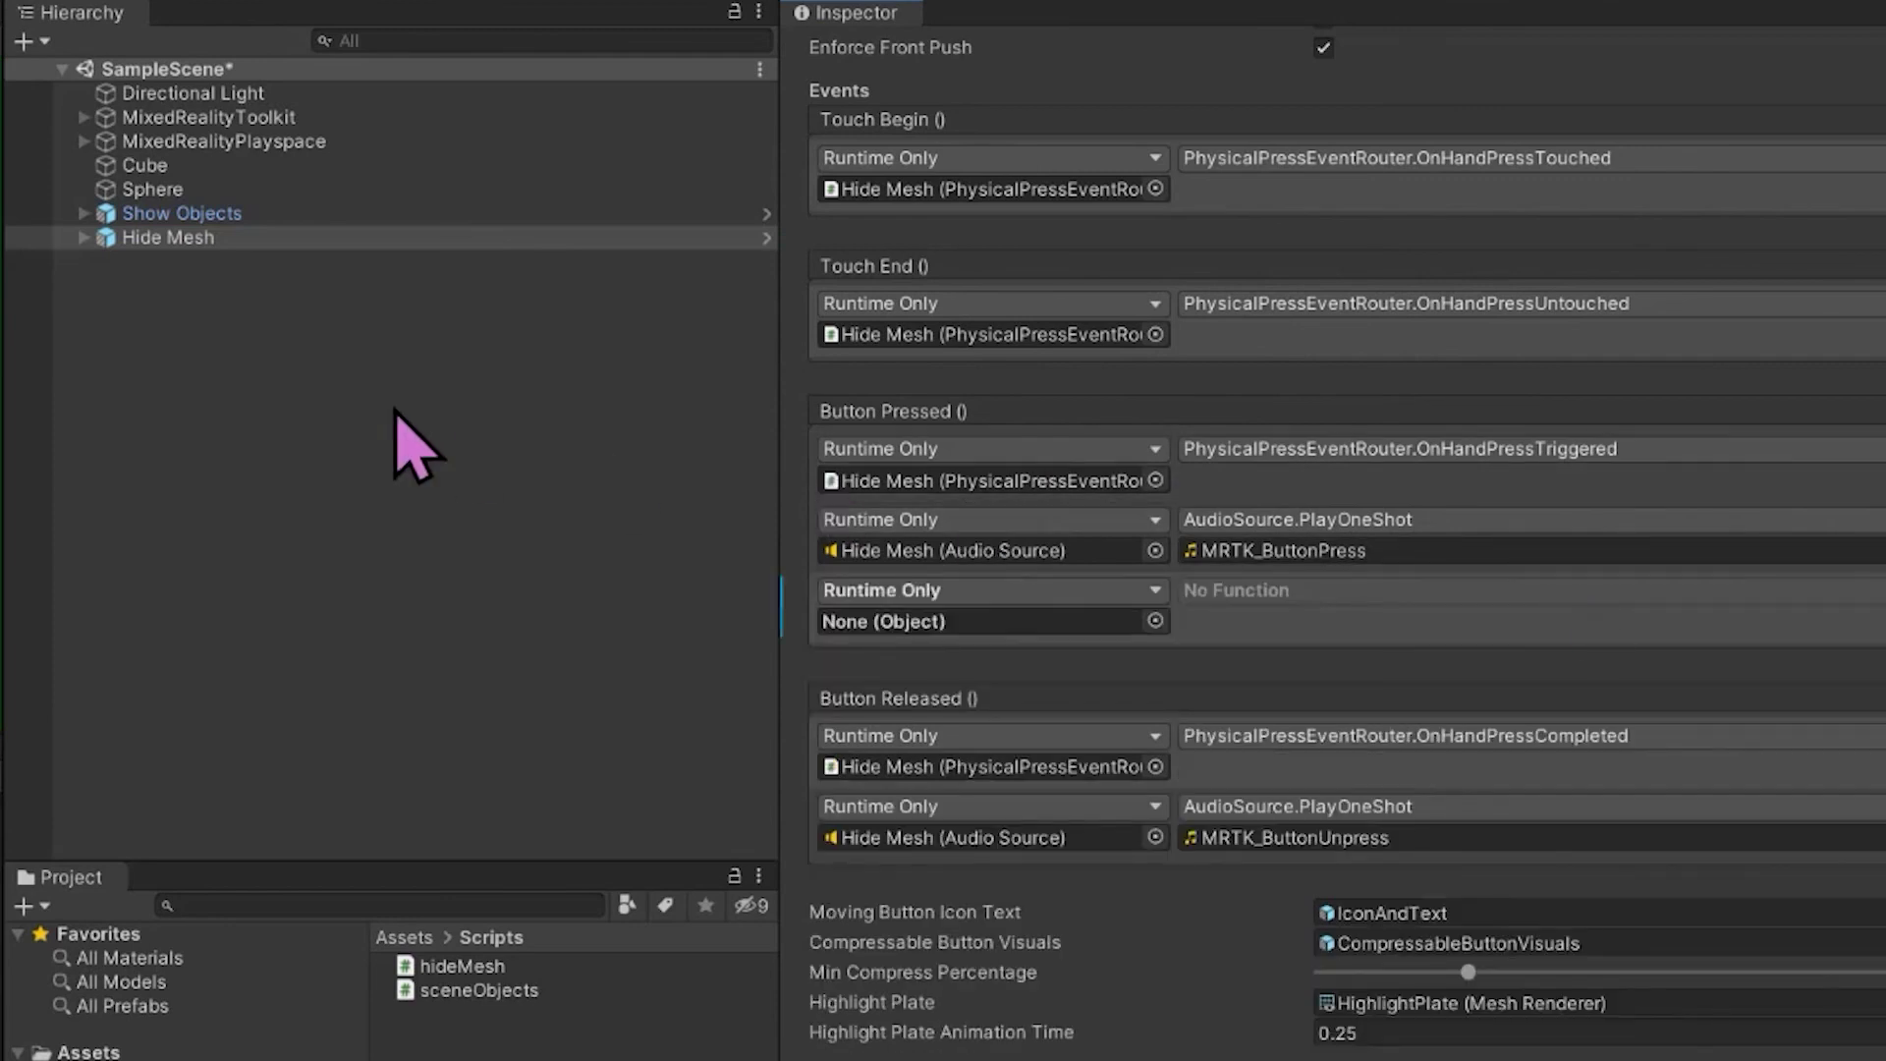
# Create an empty game object at the root of SampleScene and name it Mesh Script
pyautogui.click(267, 343)
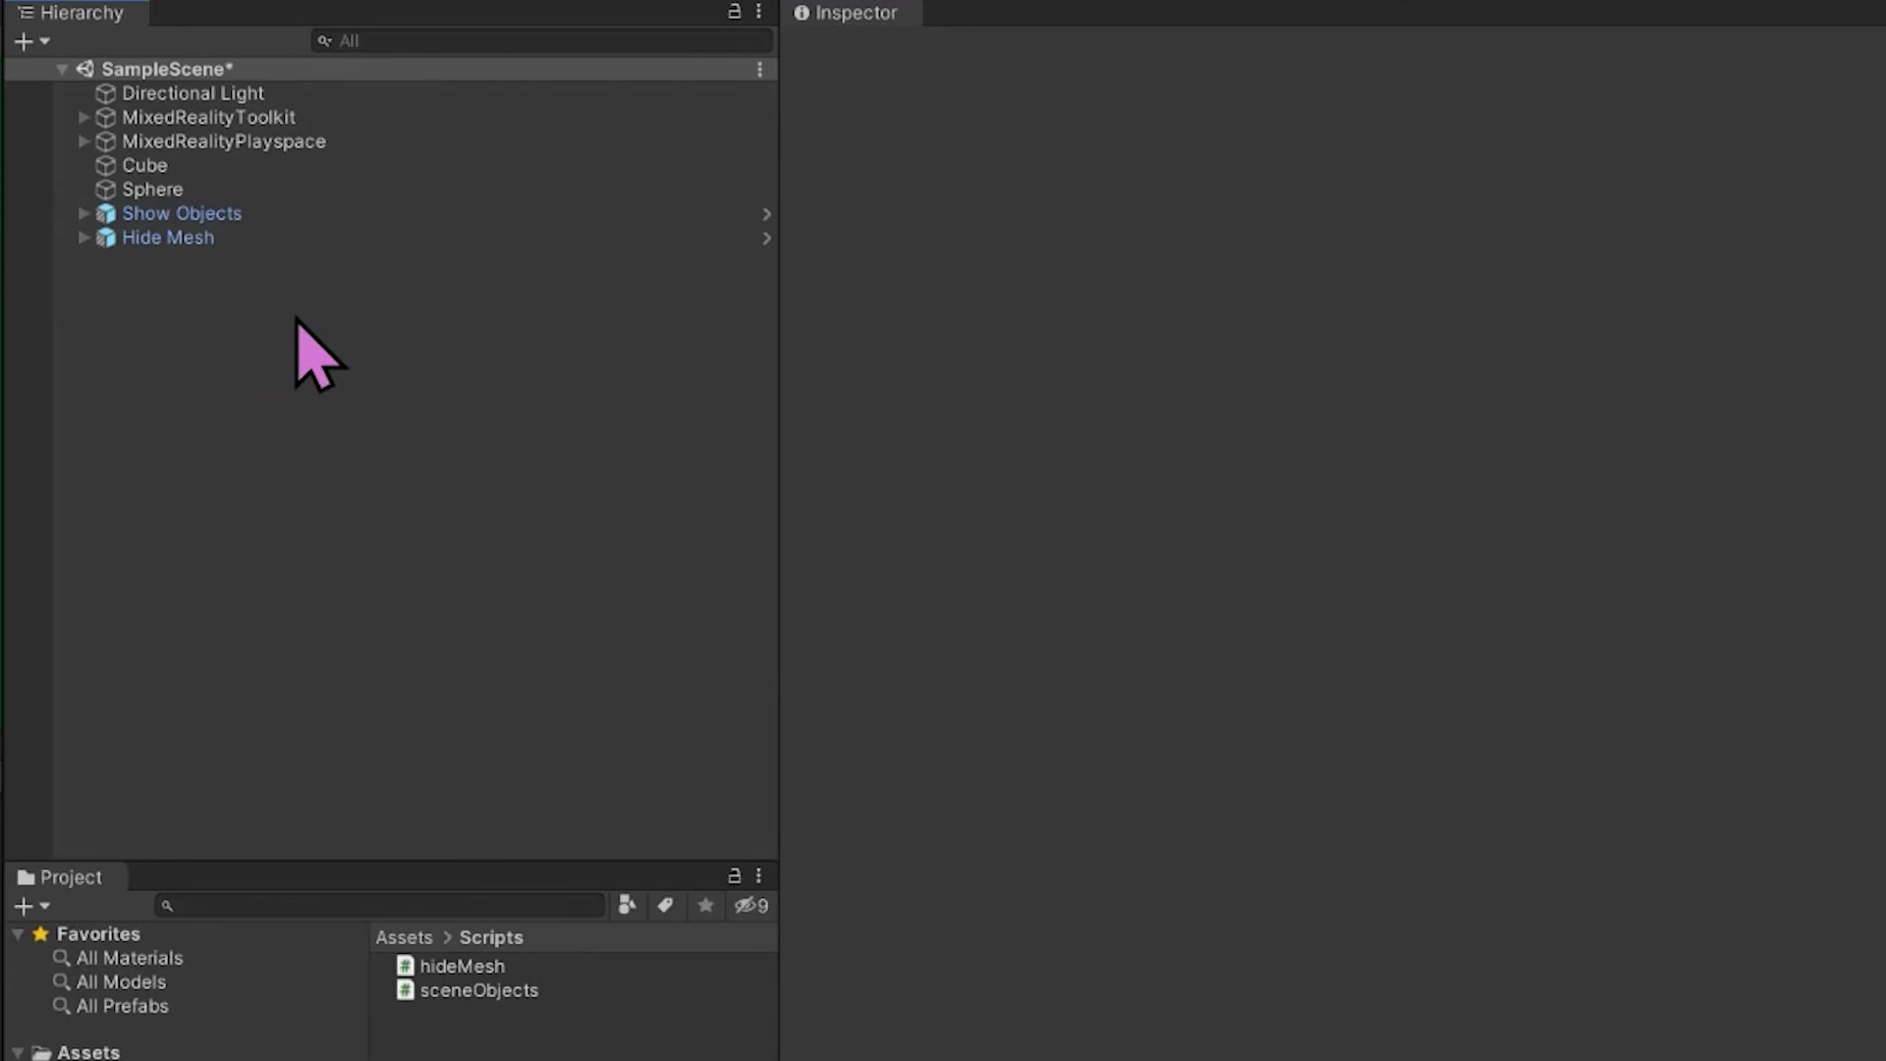
pyautogui.rightClick(297, 318)
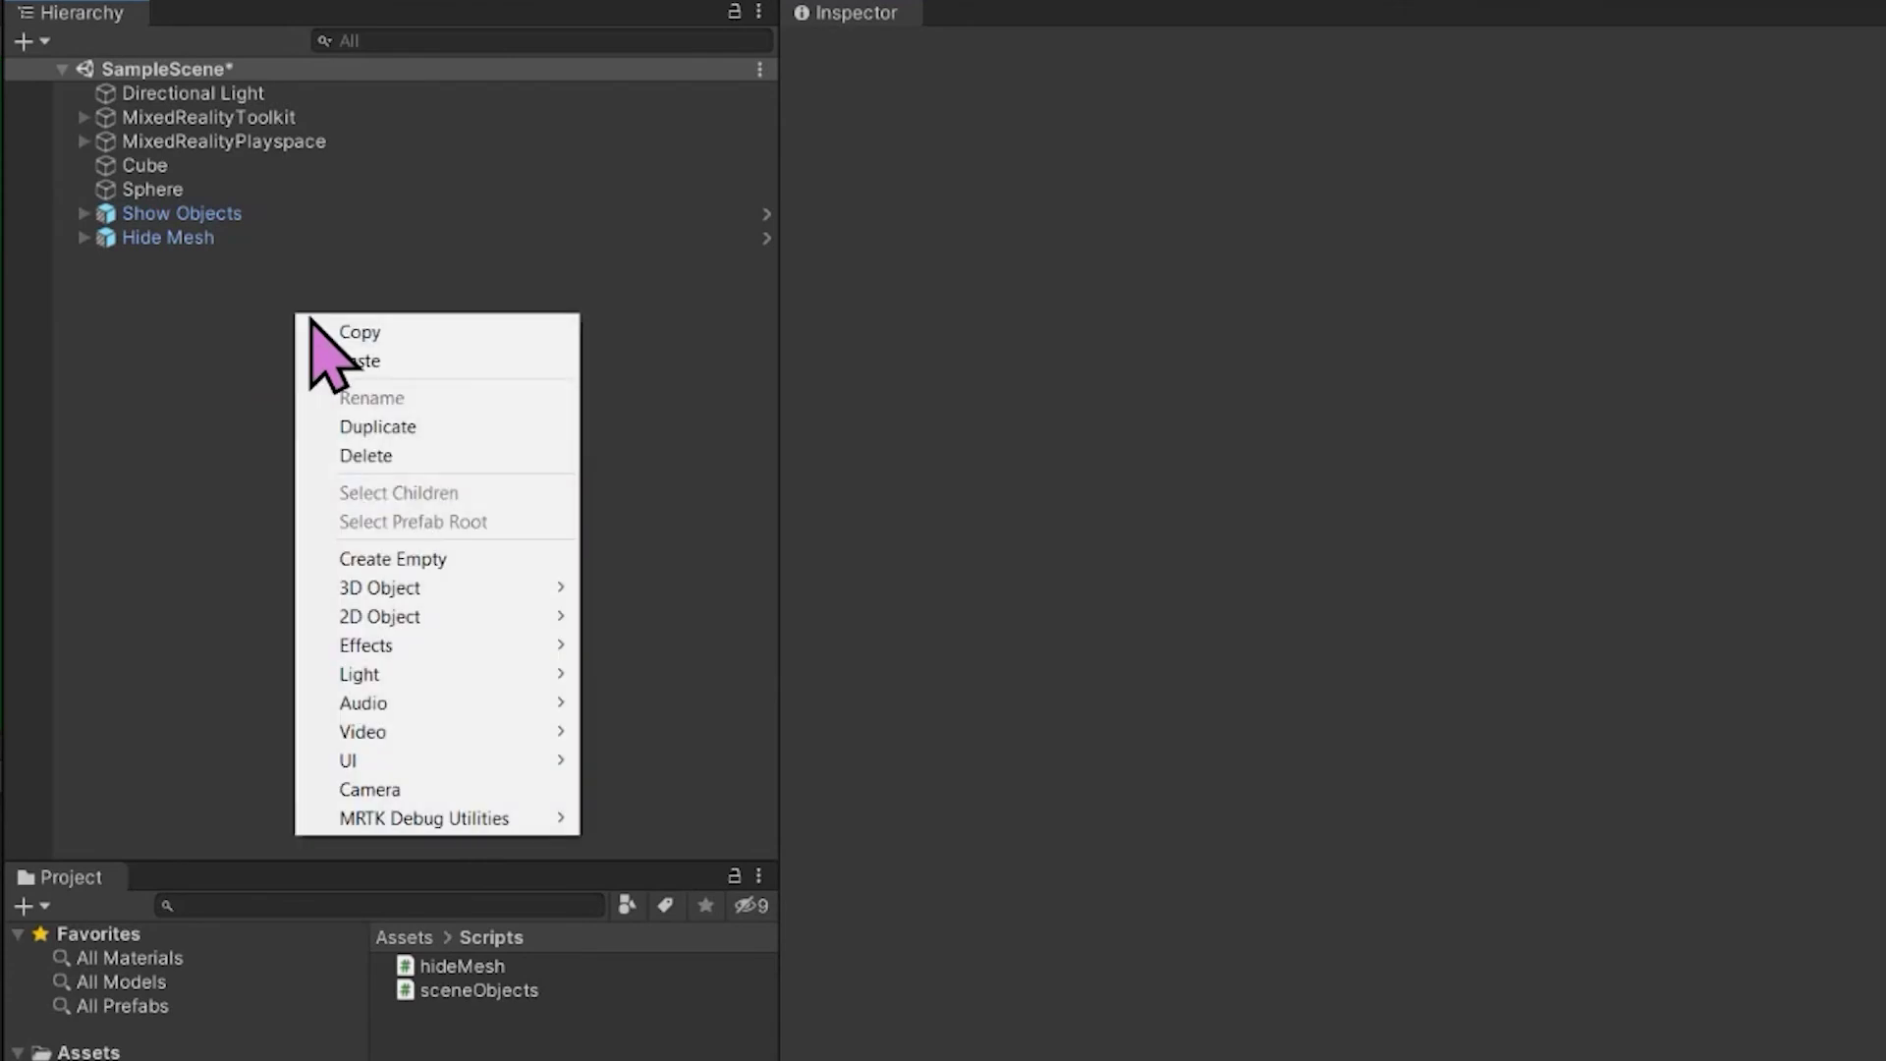
pyautogui.click(555, 558)
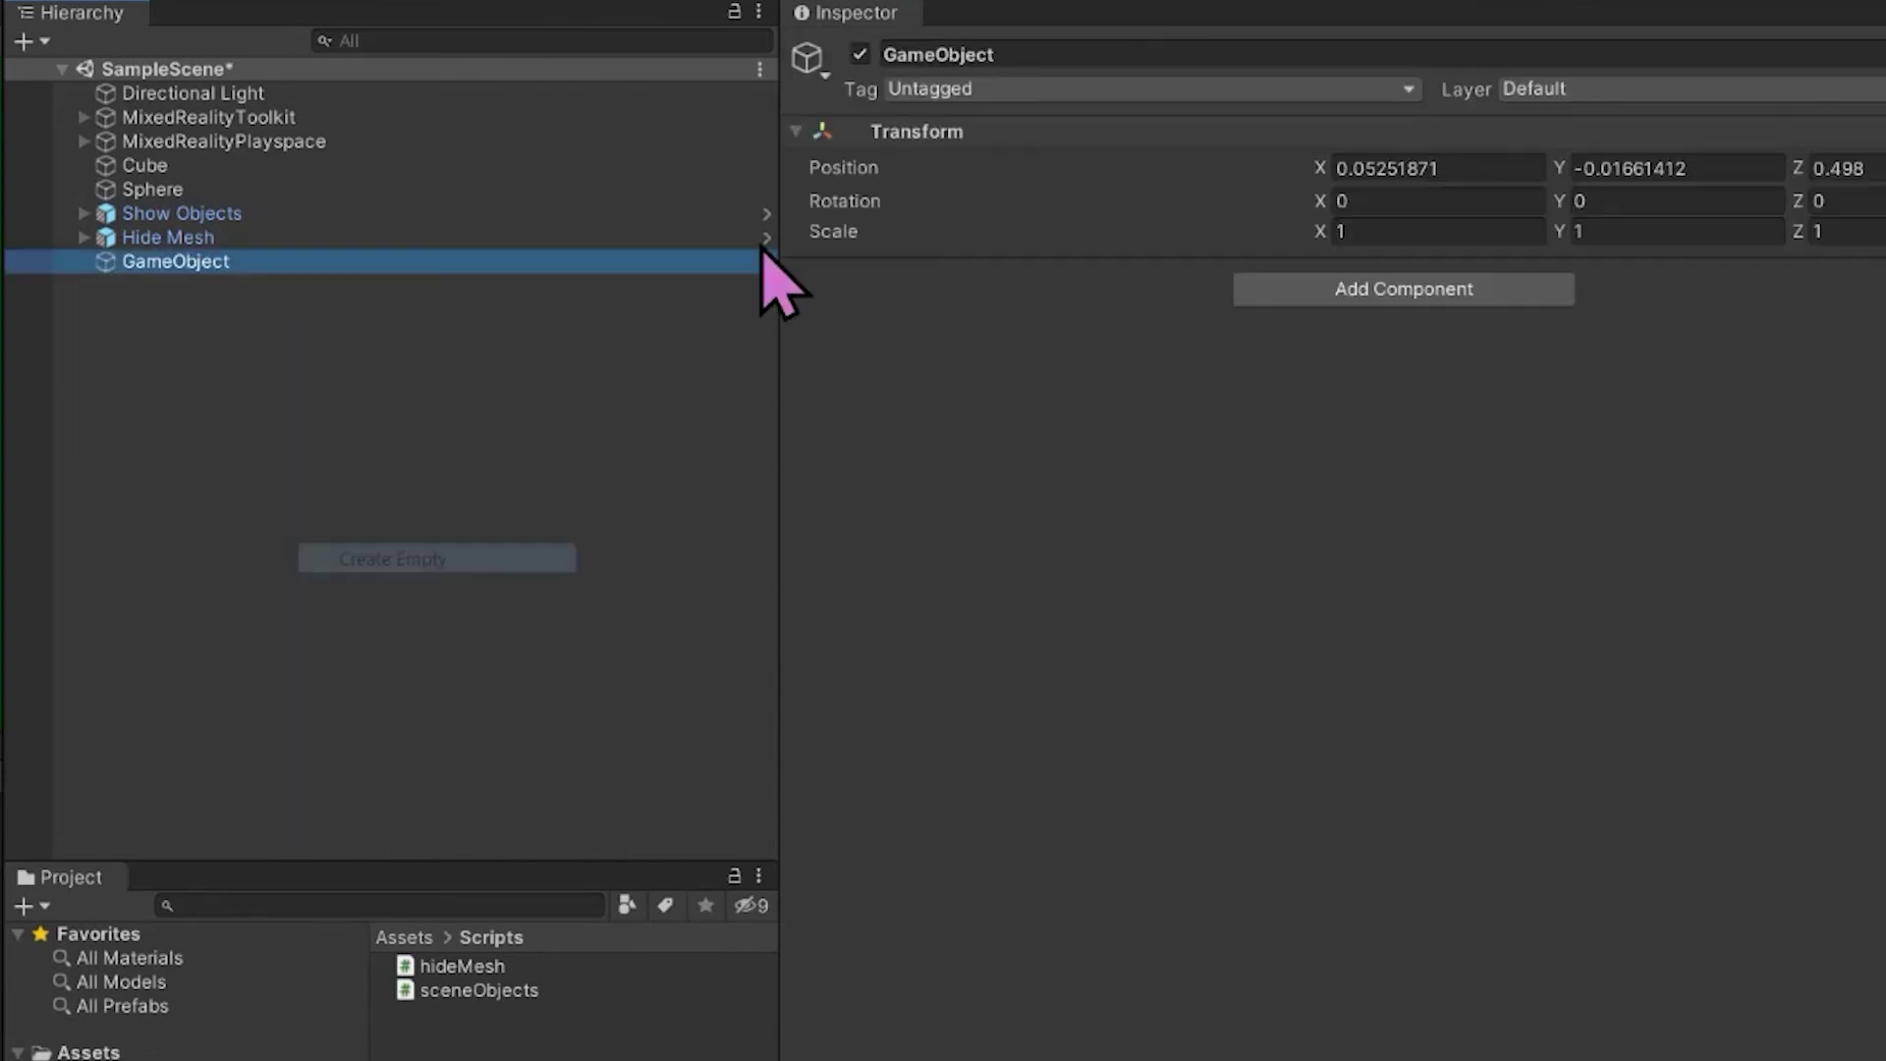
pyautogui.click(1061, 54)
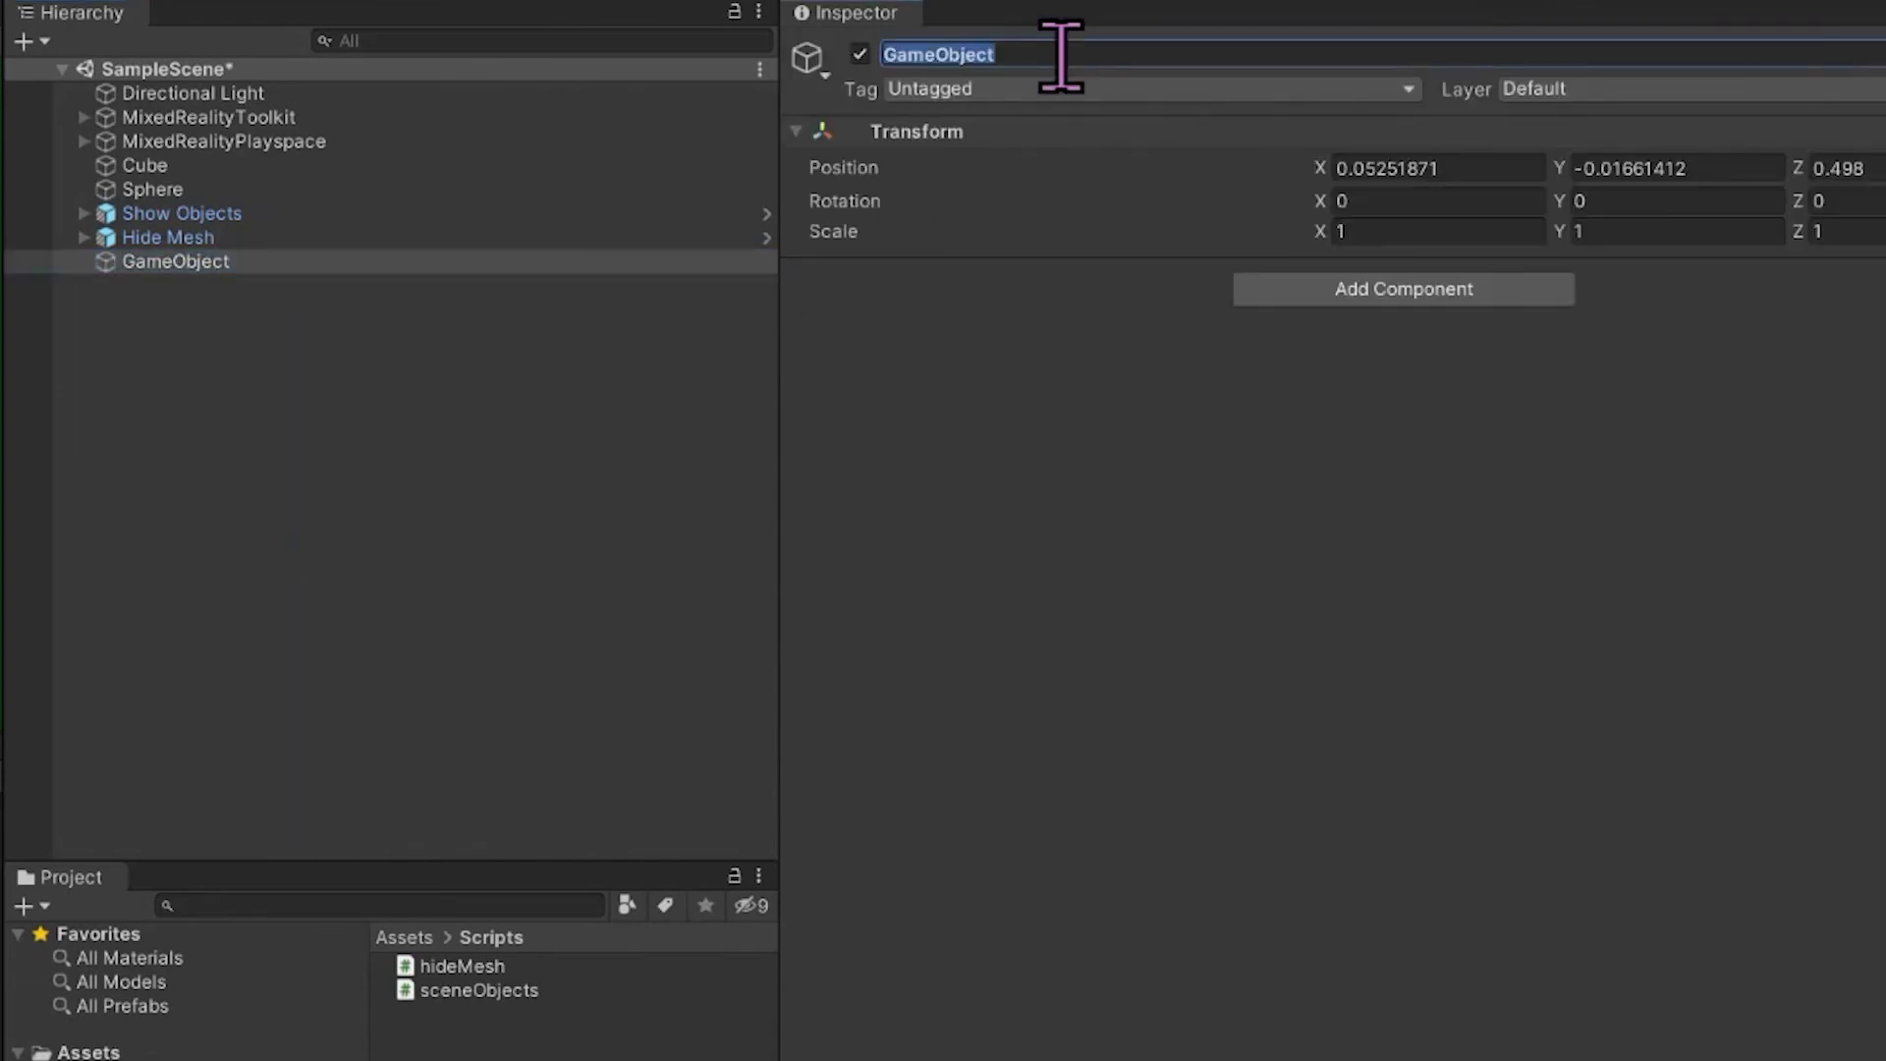
pyautogui.write('Mesh')
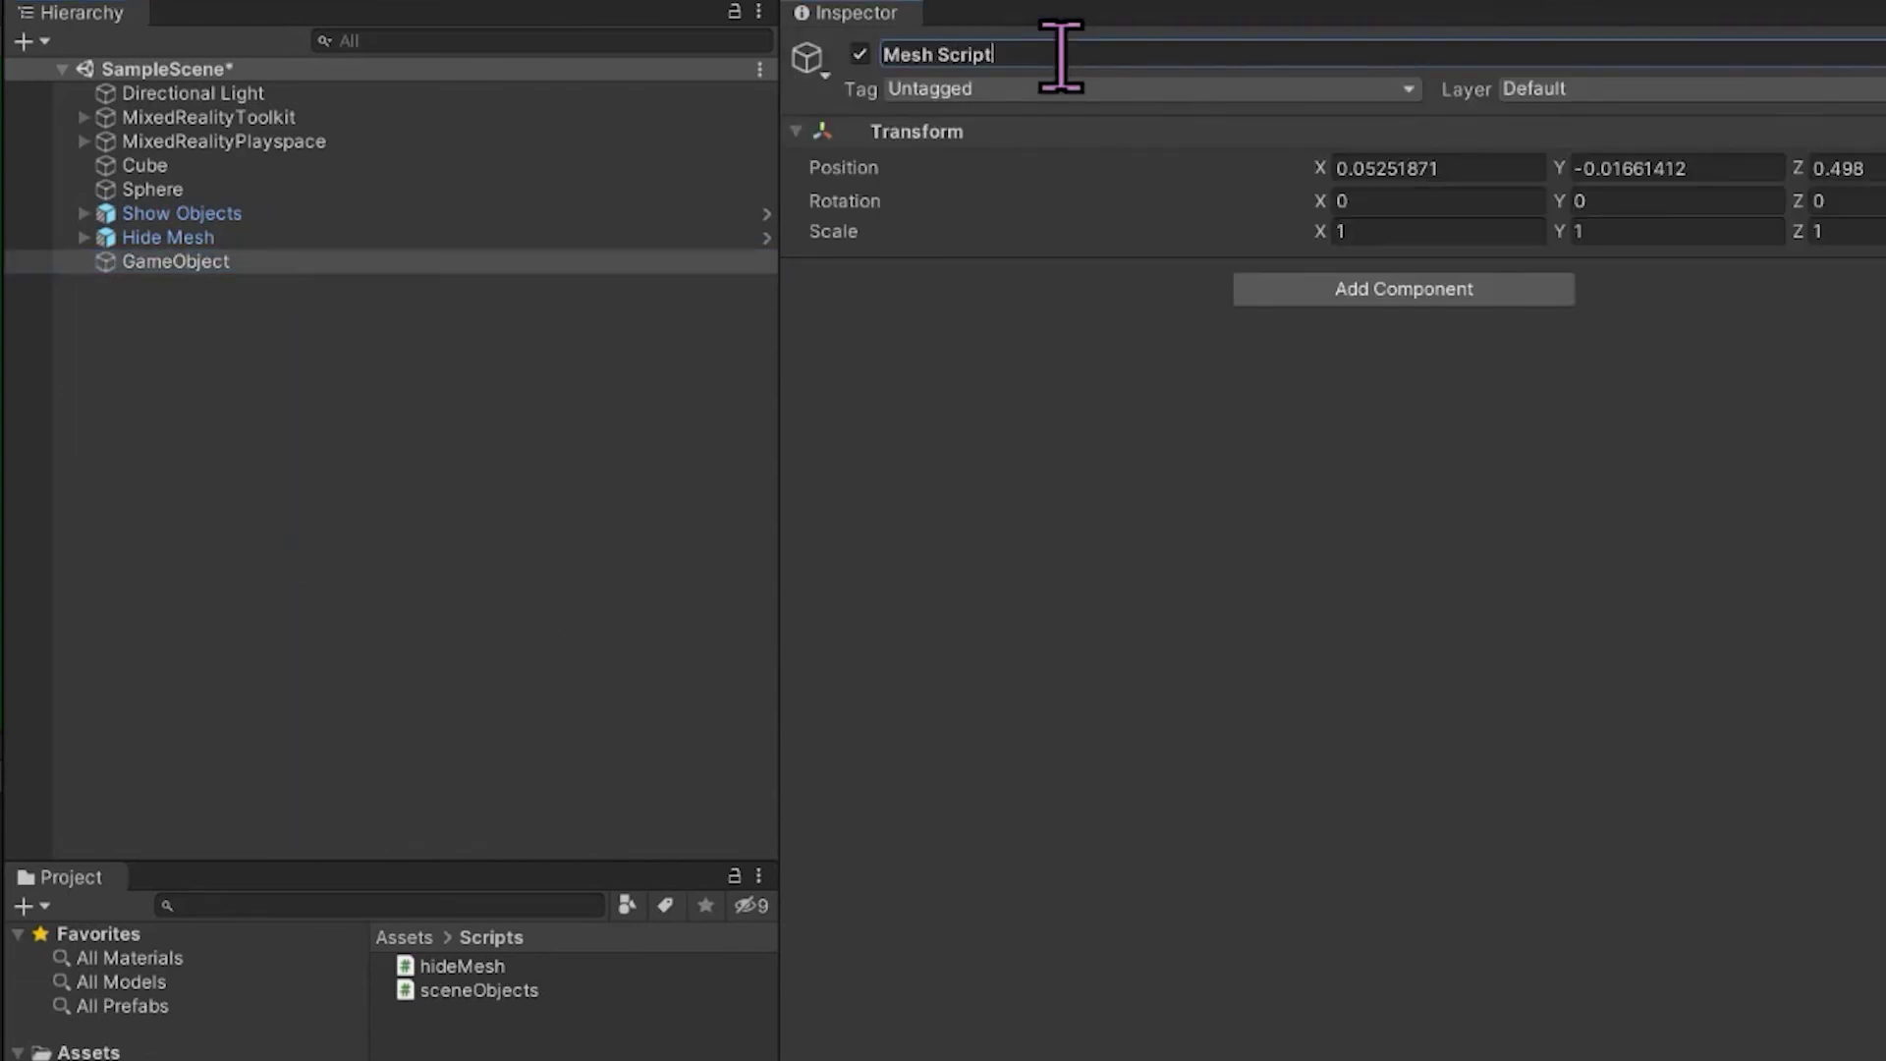
pyautogui.write(' Script')
pyautogui.press('Return')
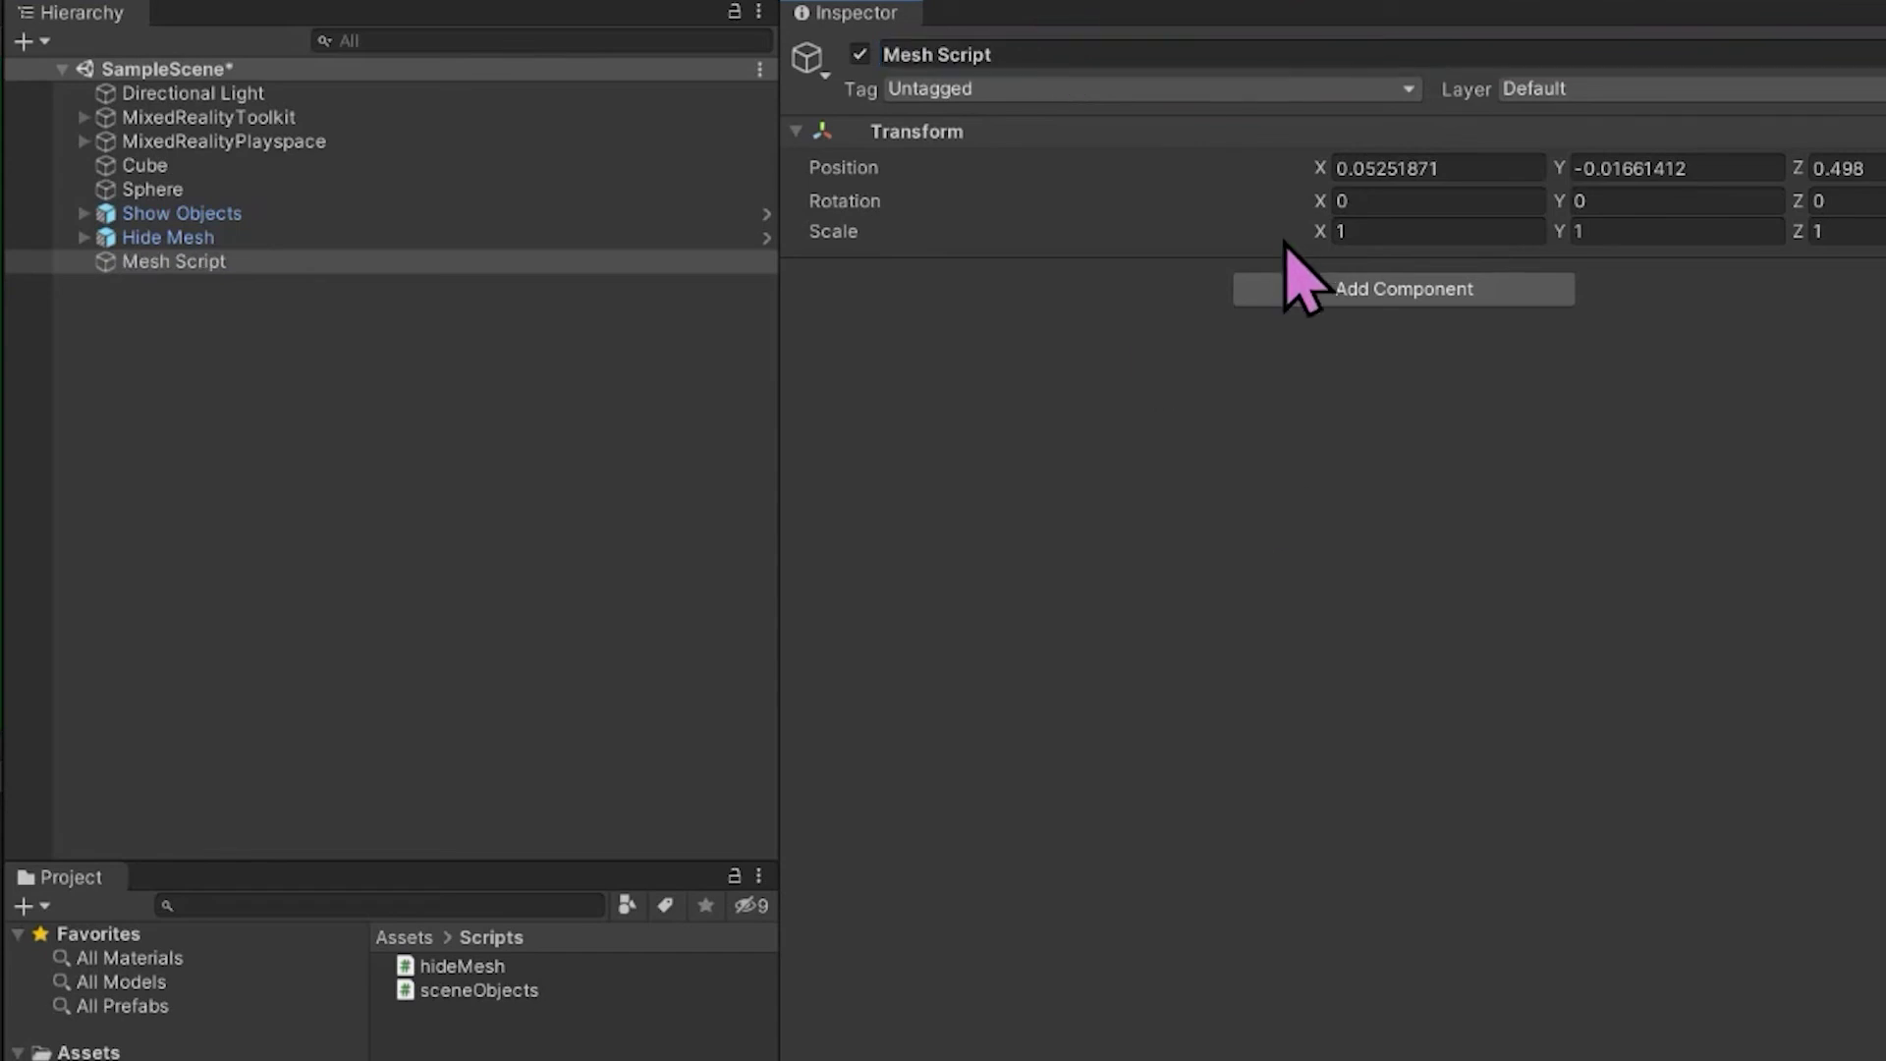
# Add the Hide Mesh script component to the Mesh Script object
pyautogui.click(1306, 287)
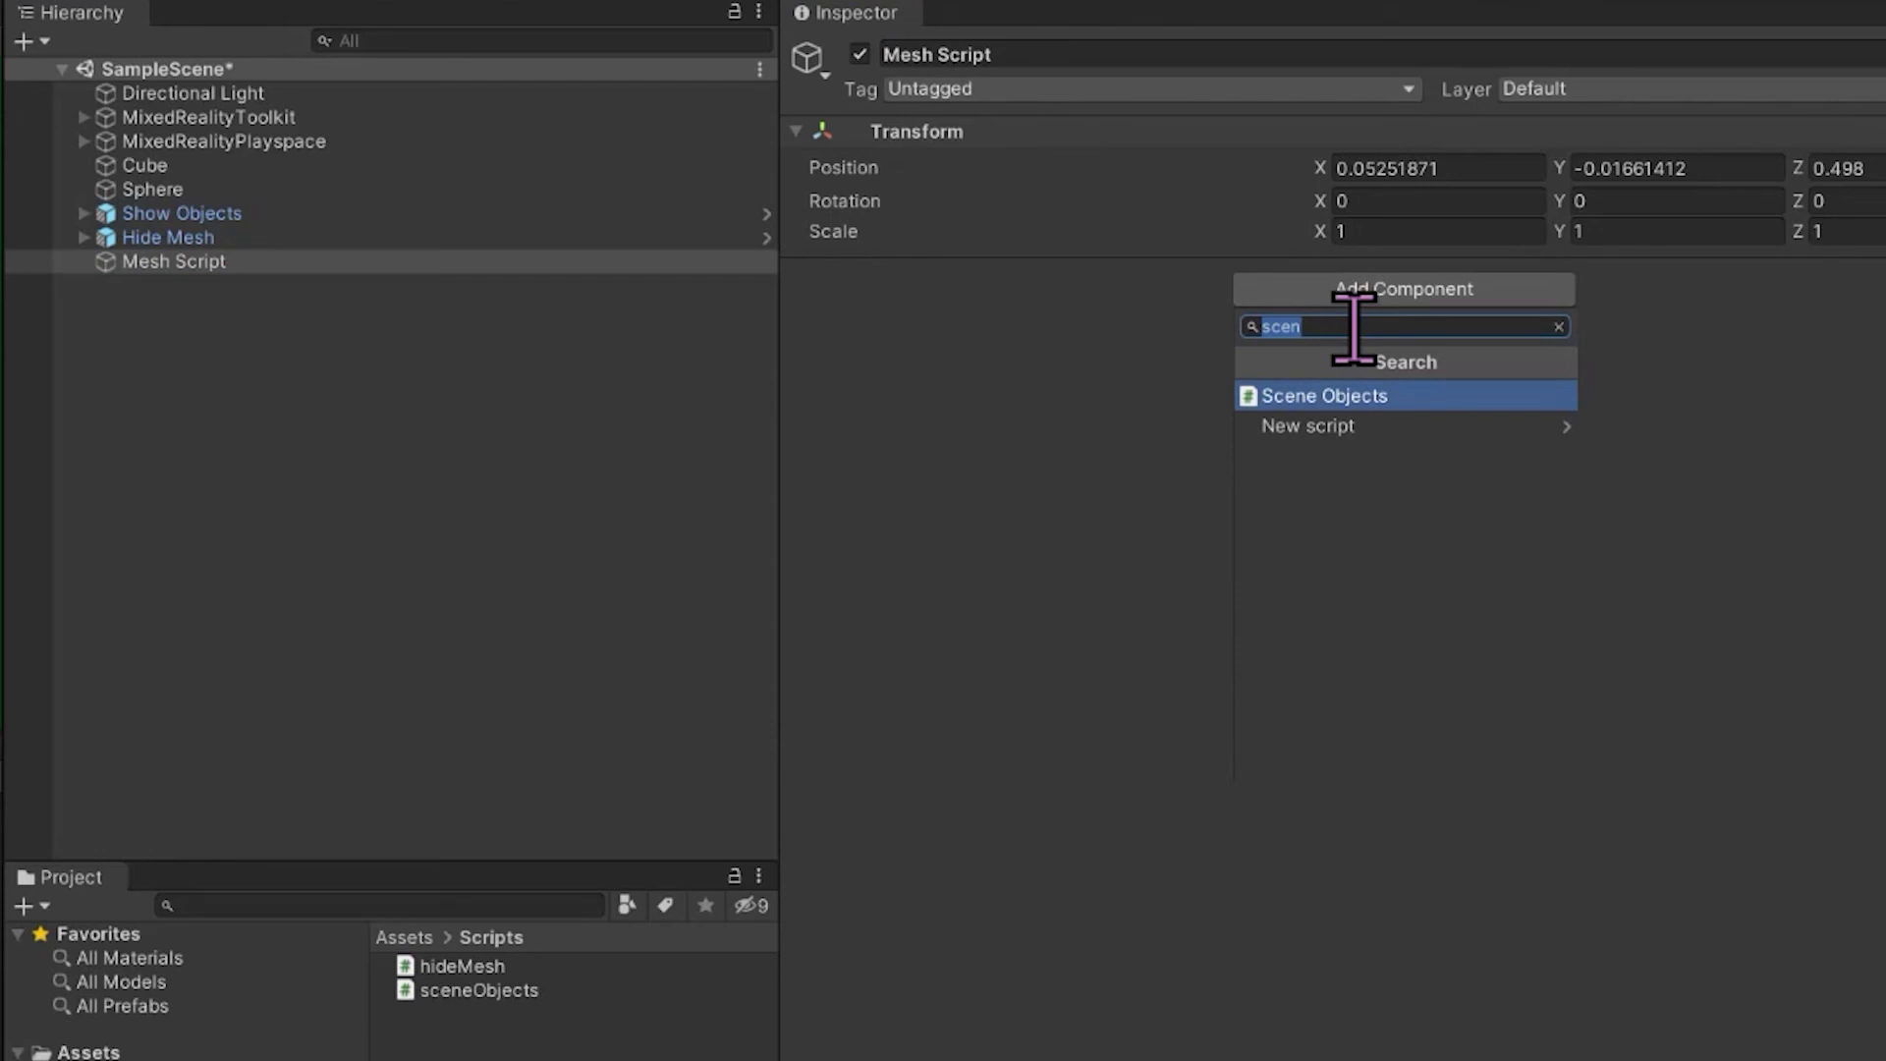
pyautogui.write('hid')
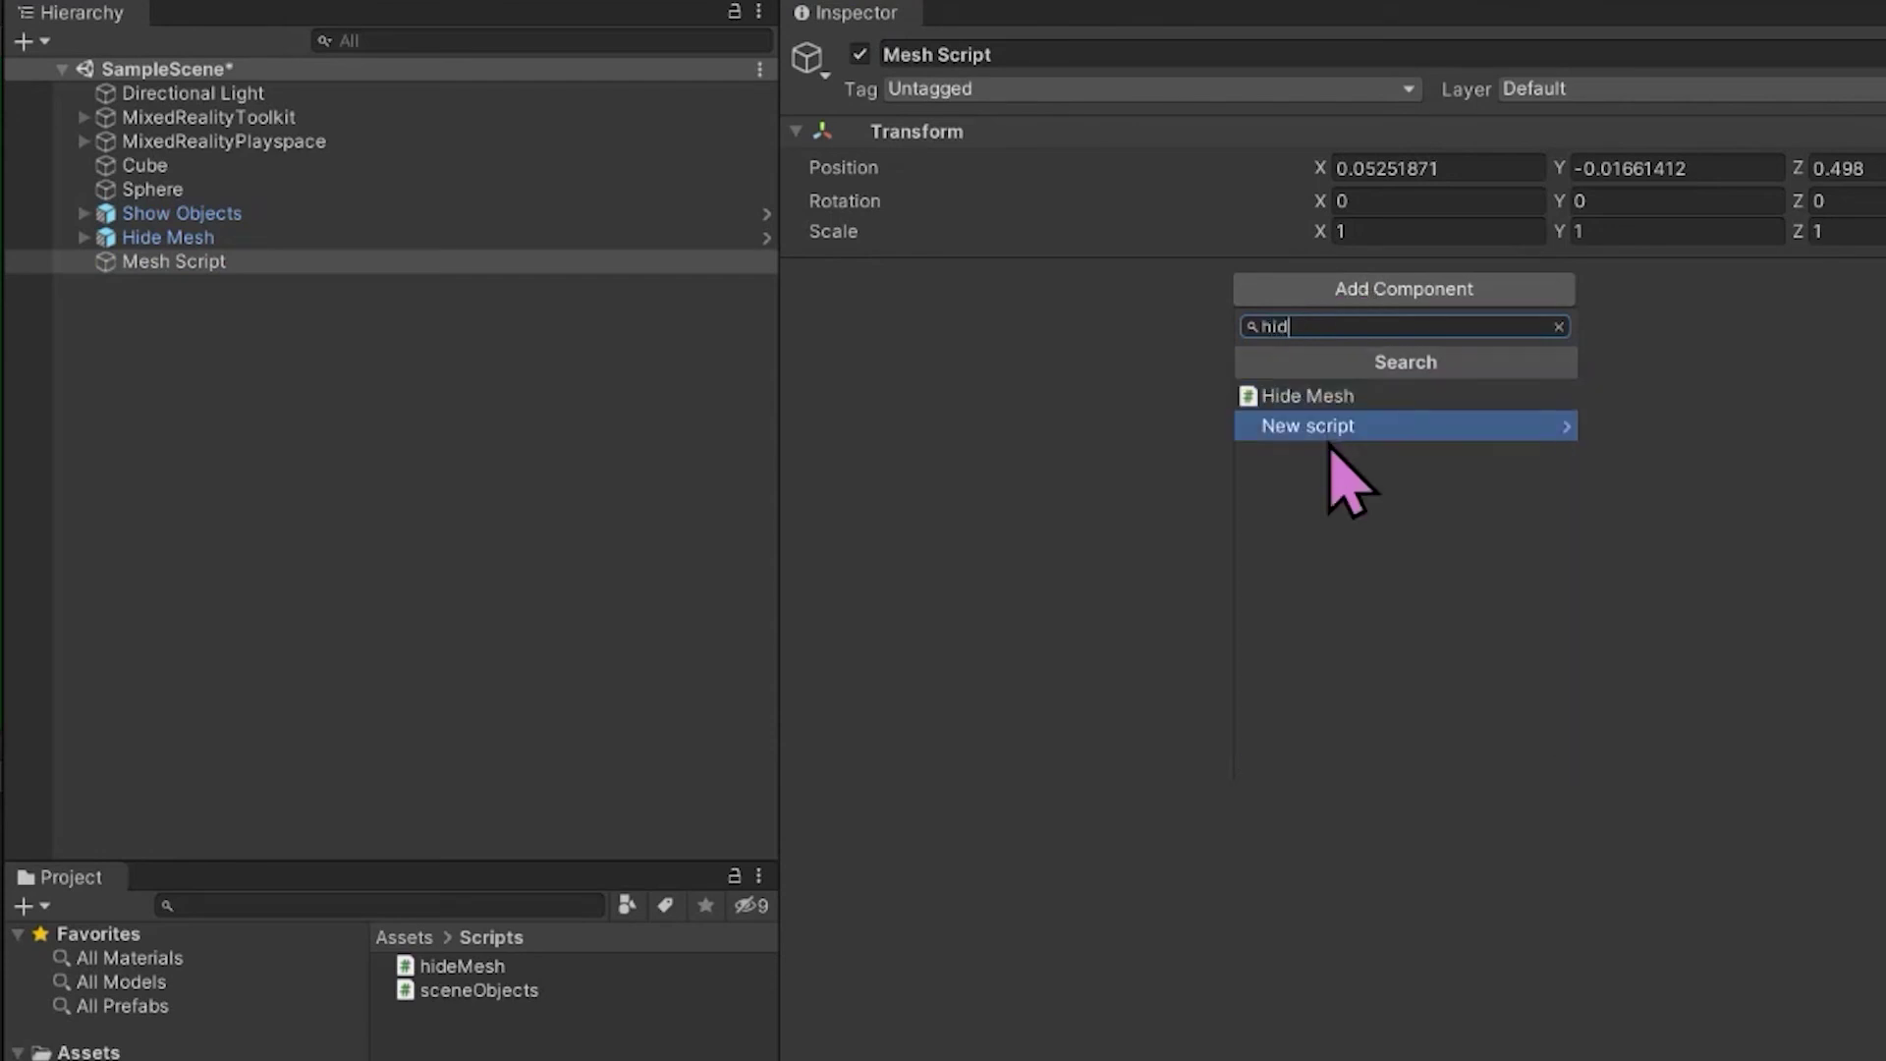
pyautogui.click(1341, 398)
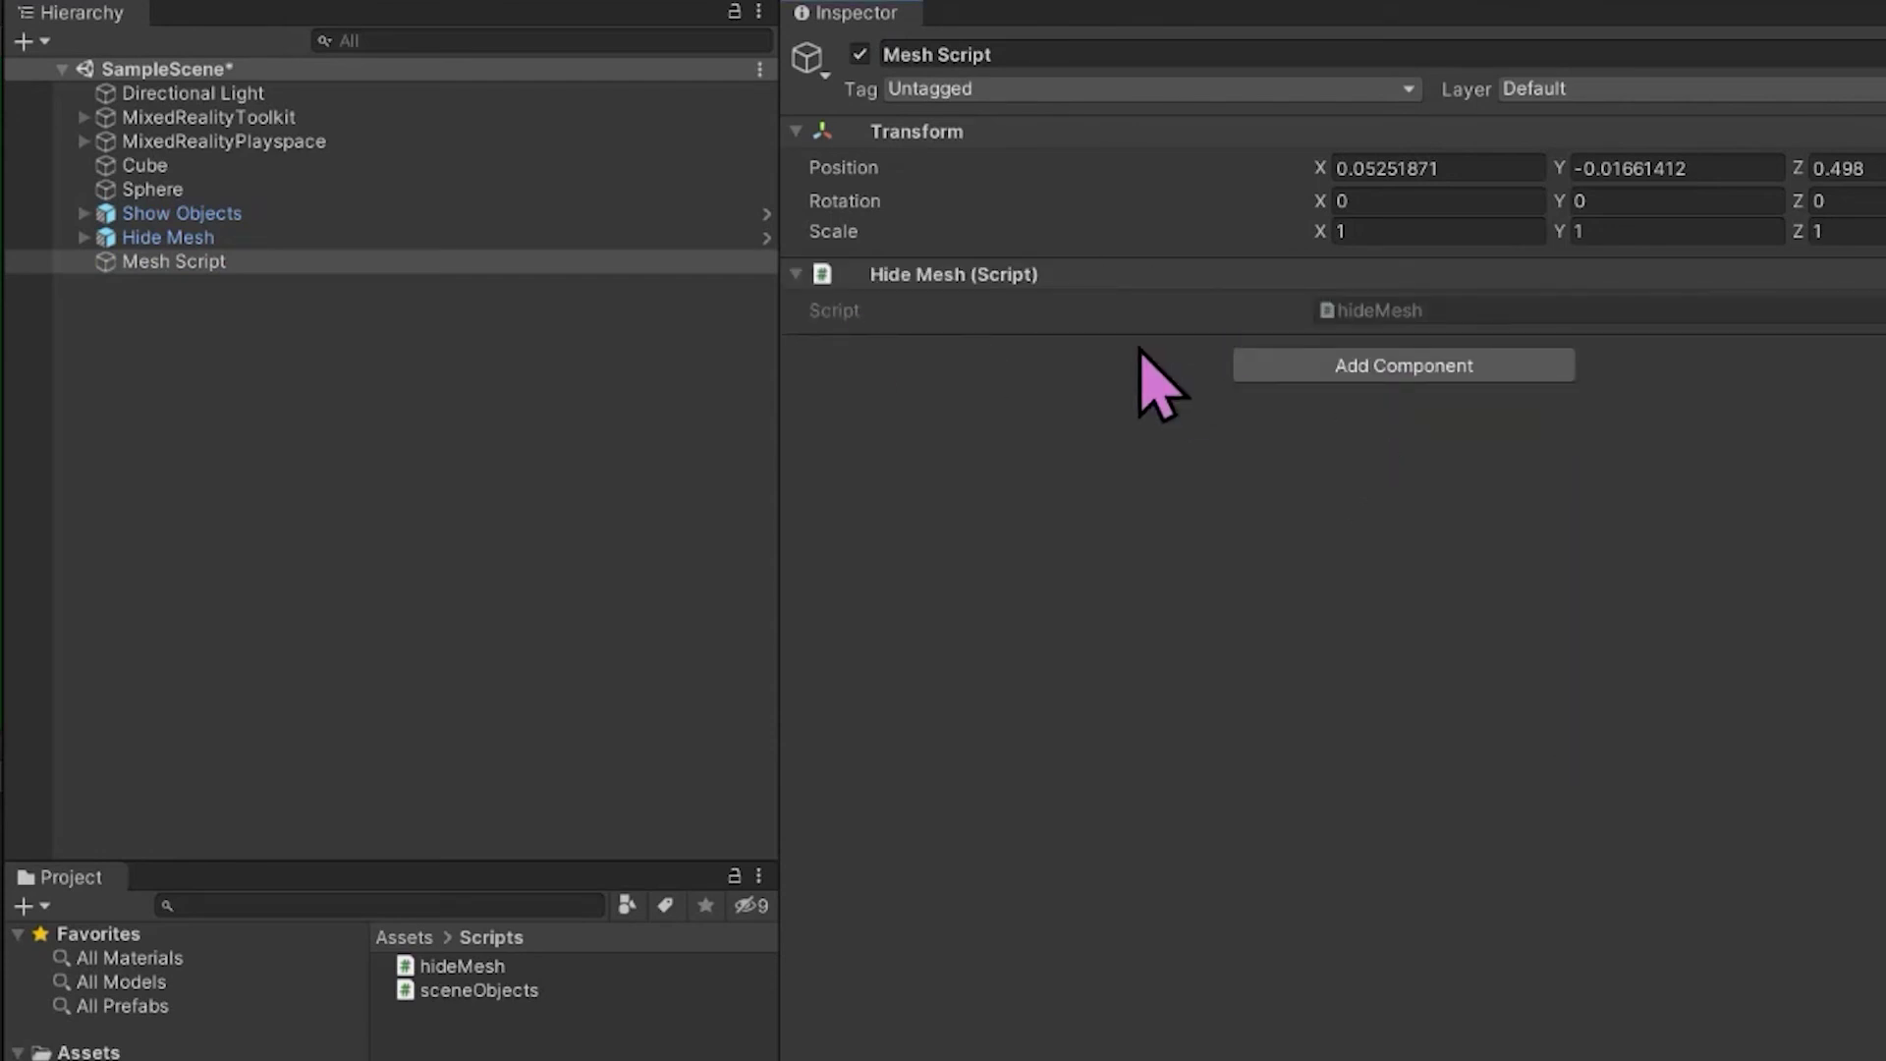
# Assign the Mesh Script object to the Hide Mesh button's empty Button Pressed () entry and set its function to hideMesh.meshHide
pyautogui.click(209, 241)
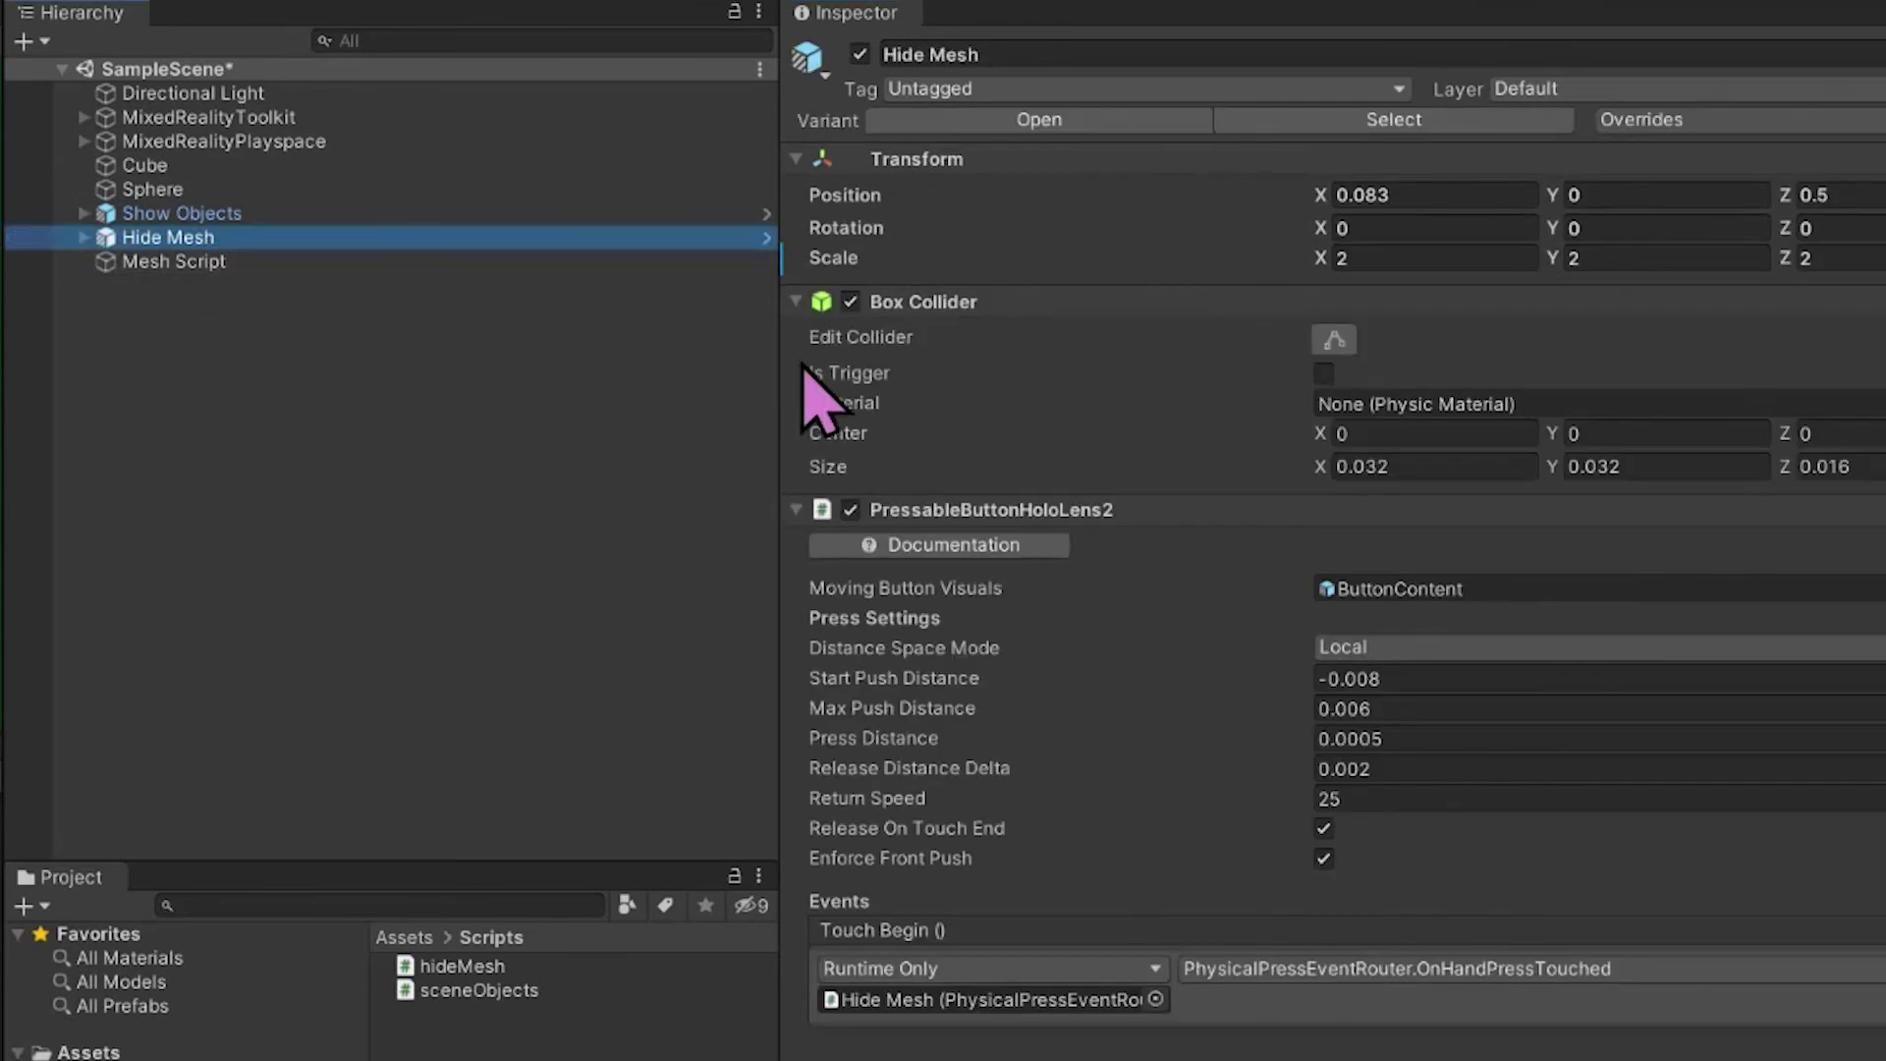
pyautogui.scroll(-8, 1435, 516)
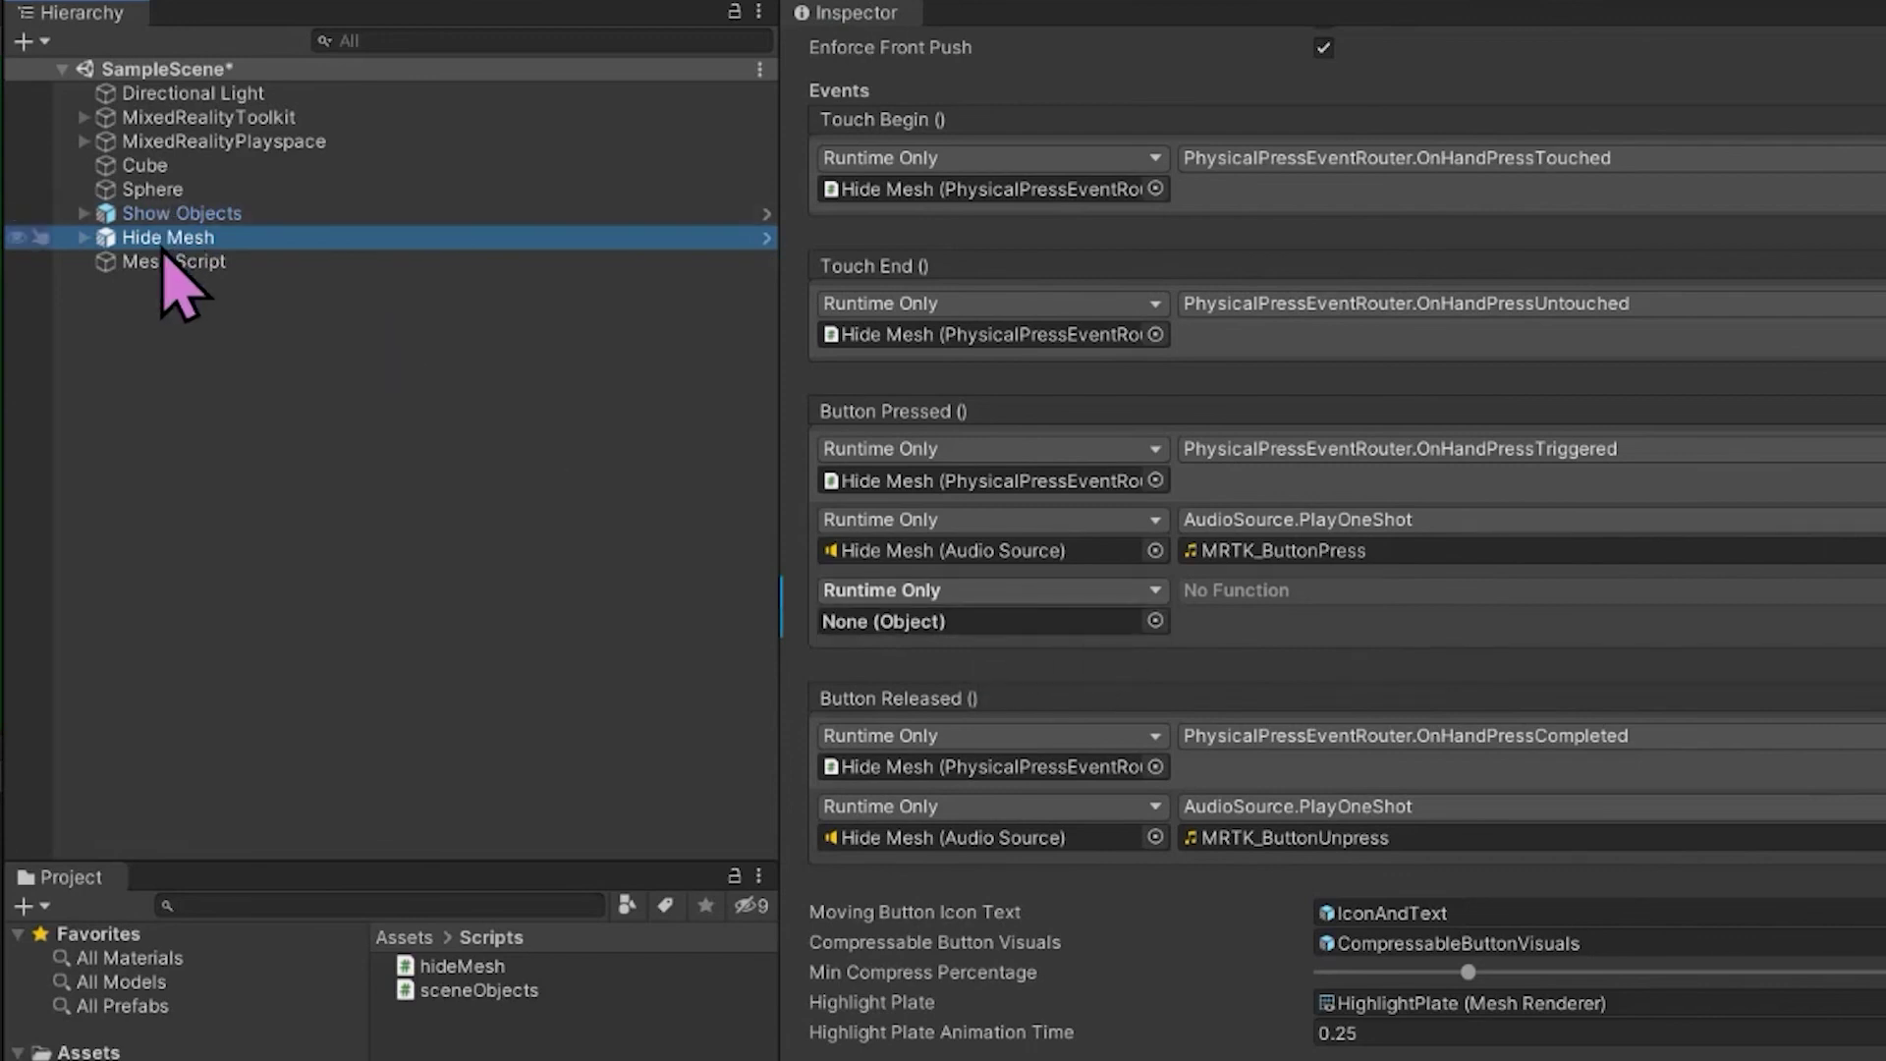
pyautogui.moveTo(175, 239); pyautogui.dragTo(955, 625)
pyautogui.click(1230, 592)
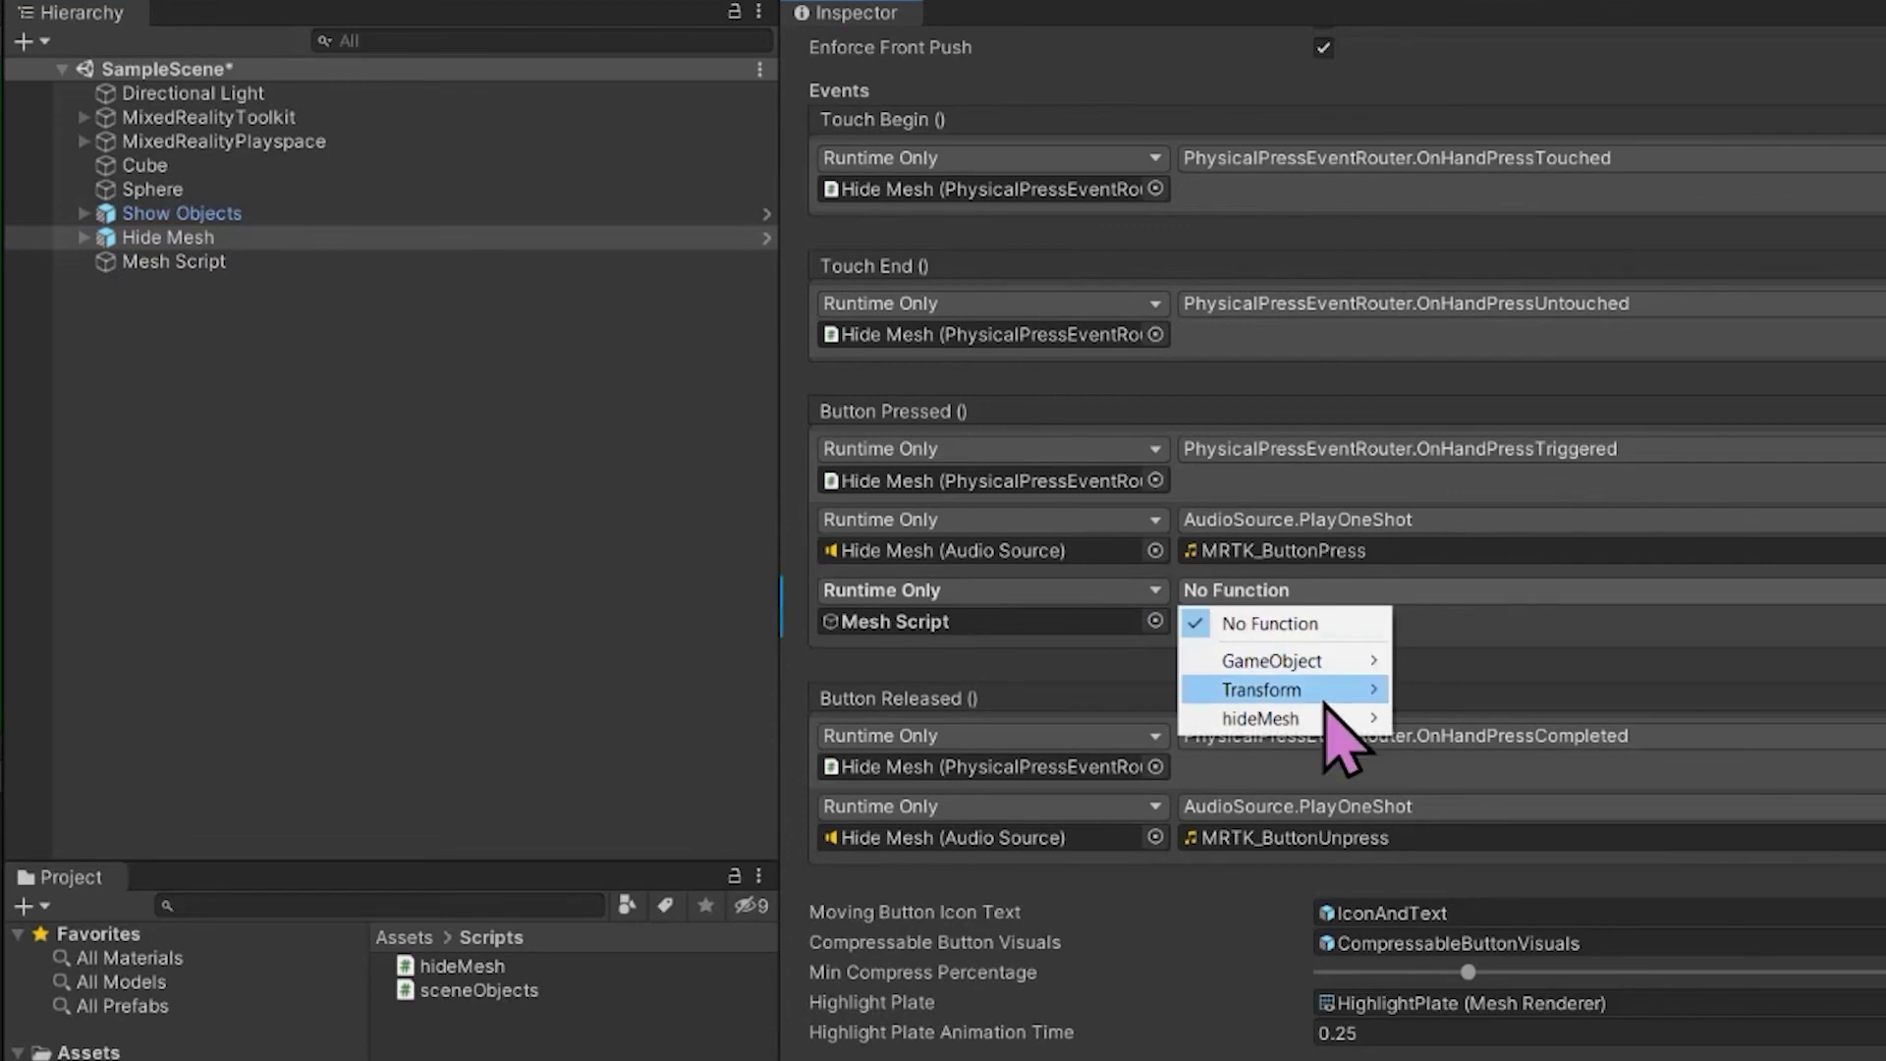
pyautogui.moveTo(1329, 722)
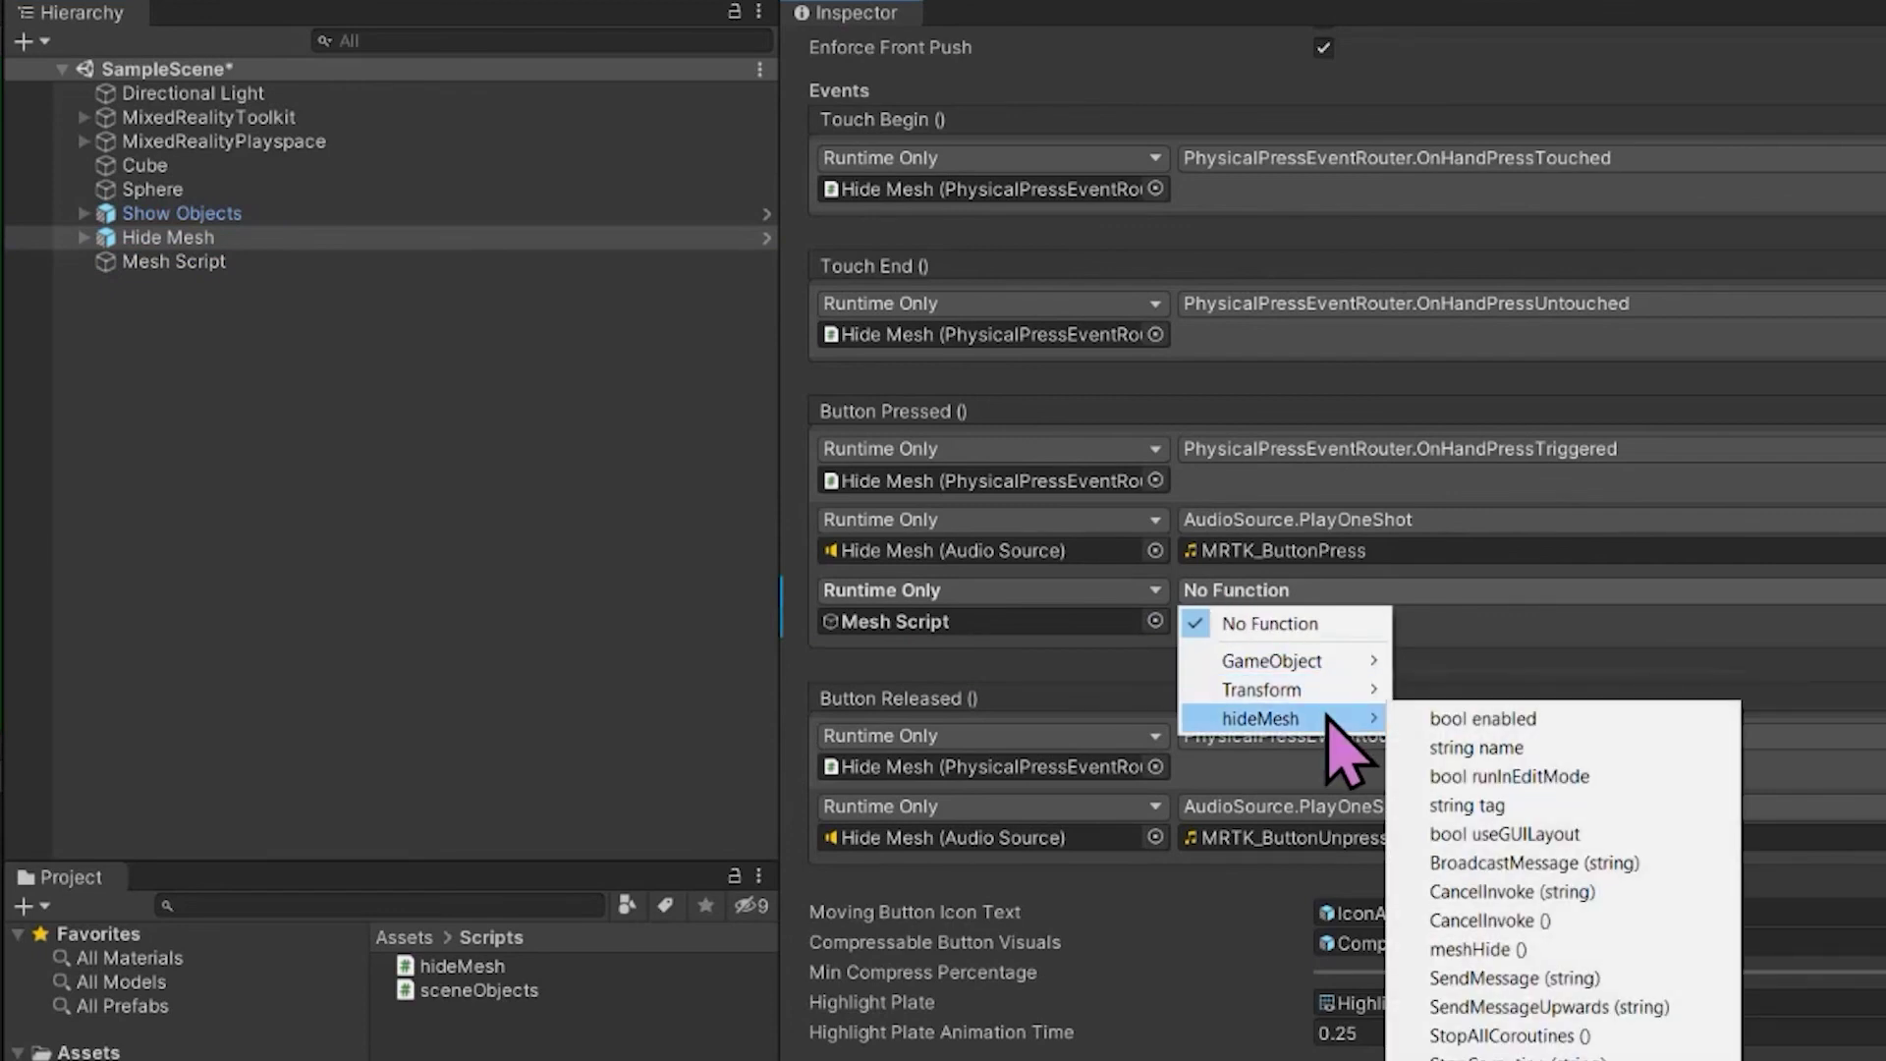
pyautogui.click(1513, 951)
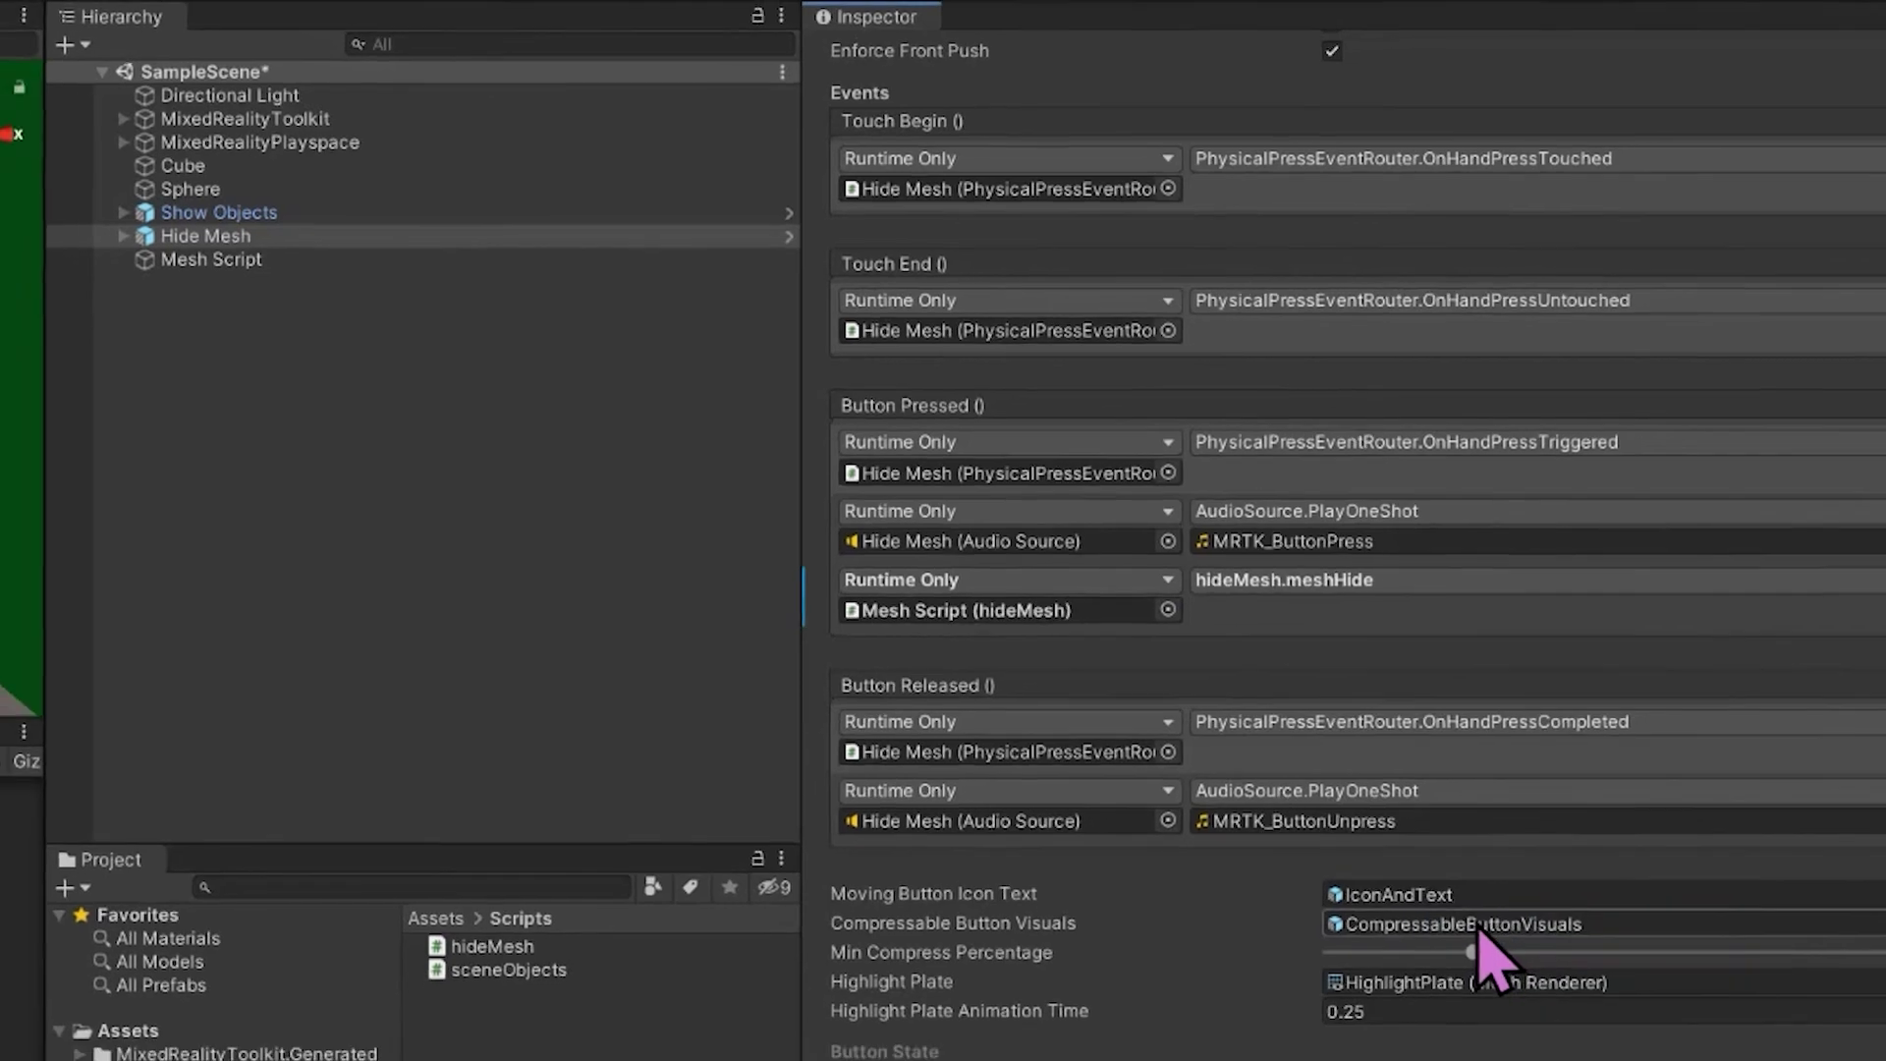